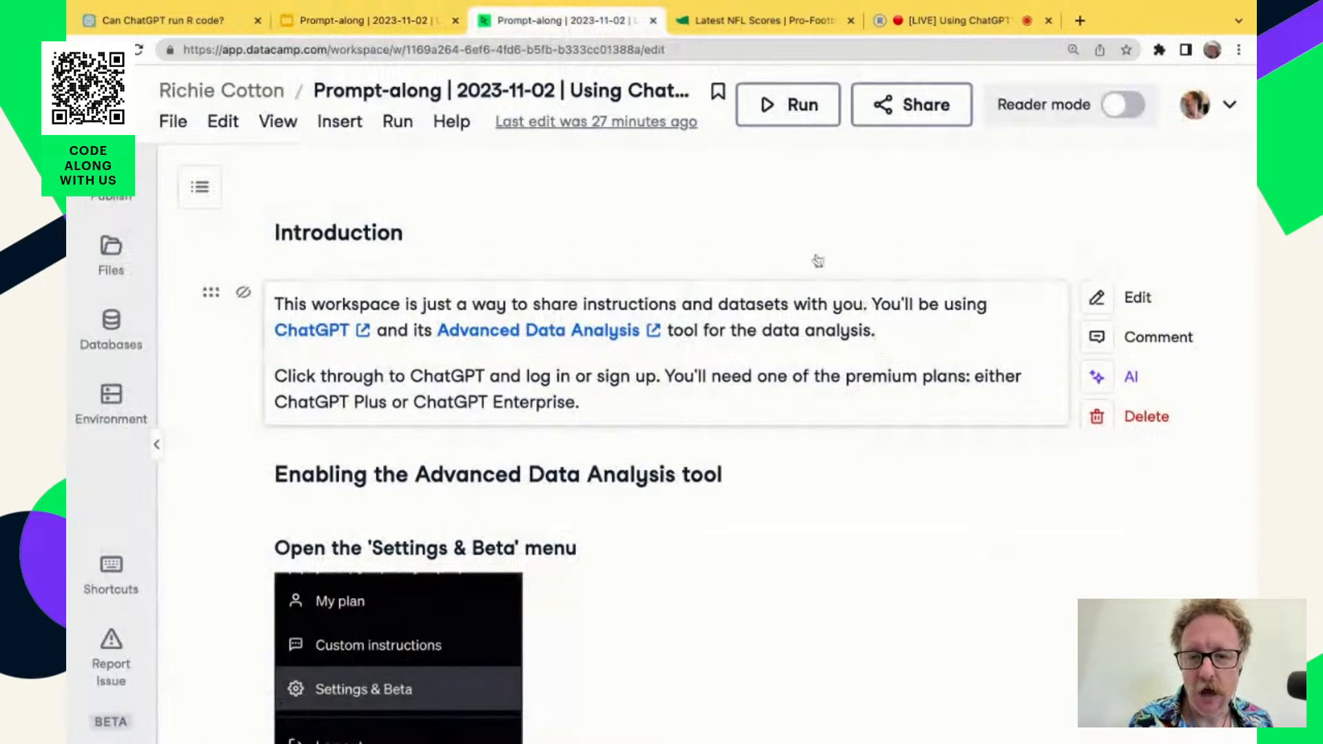
# Read the workspace's instructions for enabling Advanced Data Analysis and its technical advice for broken ChatGPT sessions.
pyautogui.scroll(-3, 921, 645)
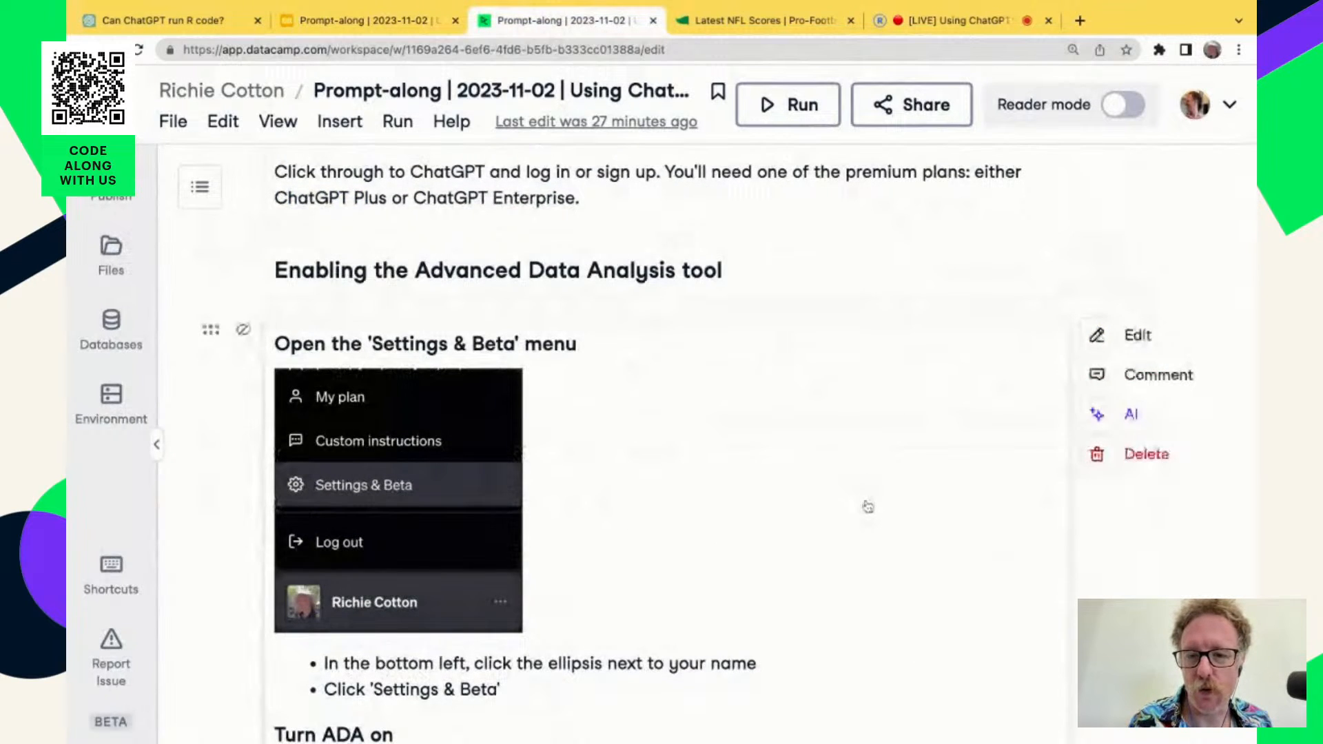
pyautogui.scroll(-1, 865, 491)
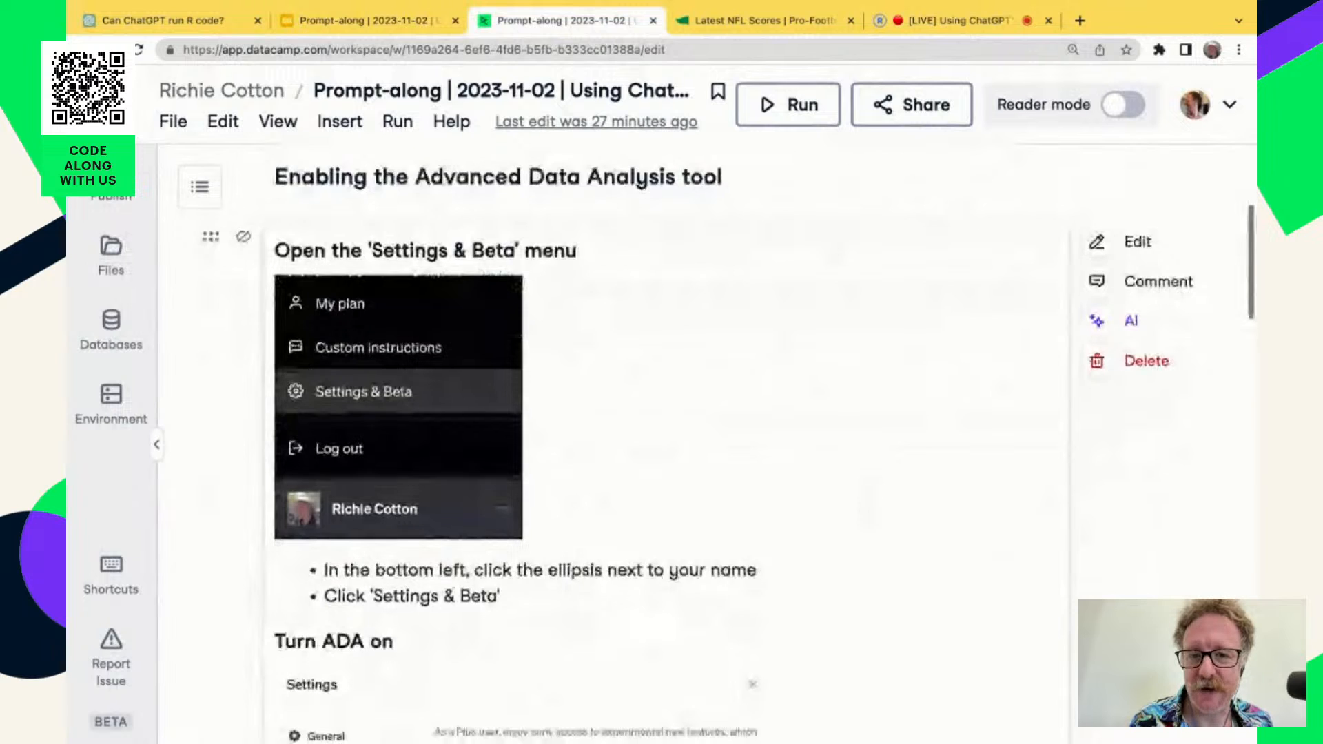
pyautogui.scroll(-10, 868, 506)
pyautogui.scroll(-5, 662, 441)
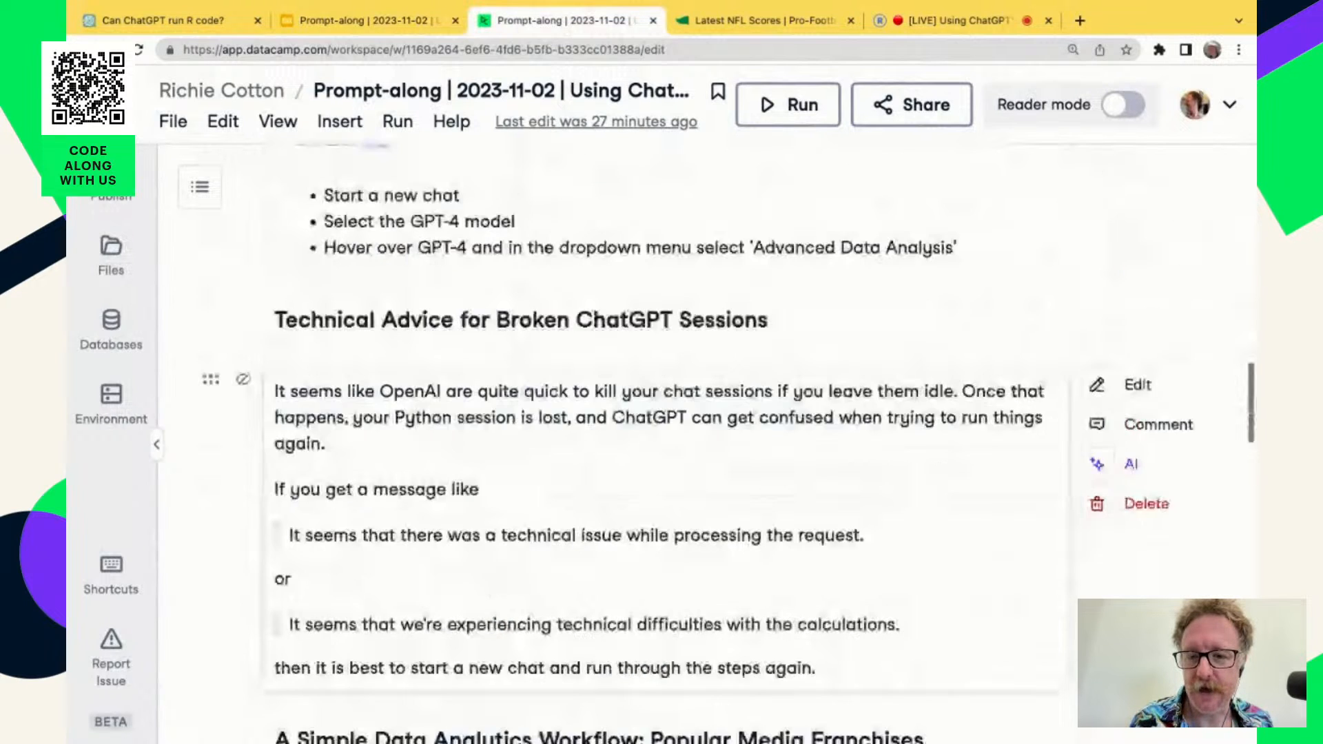
pyautogui.scroll(-1, 570, 237)
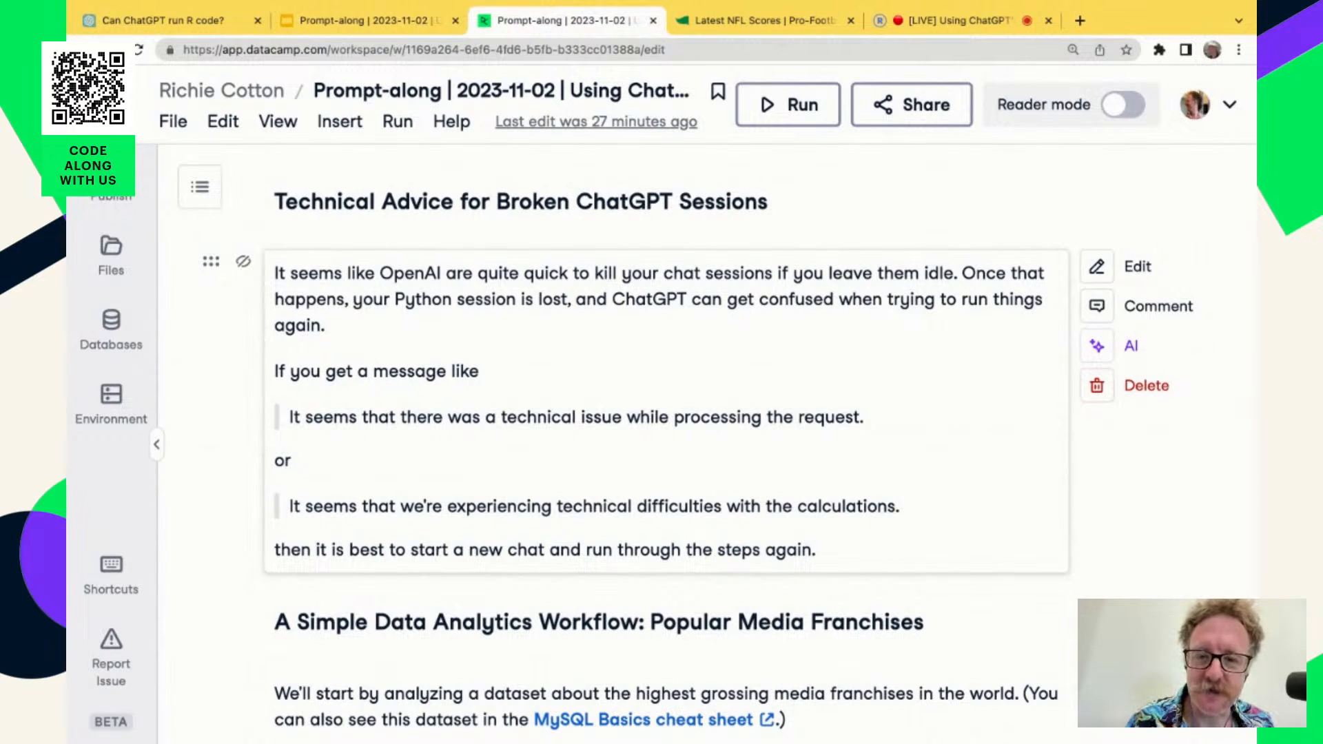
pyautogui.scroll(-1, 912, 438)
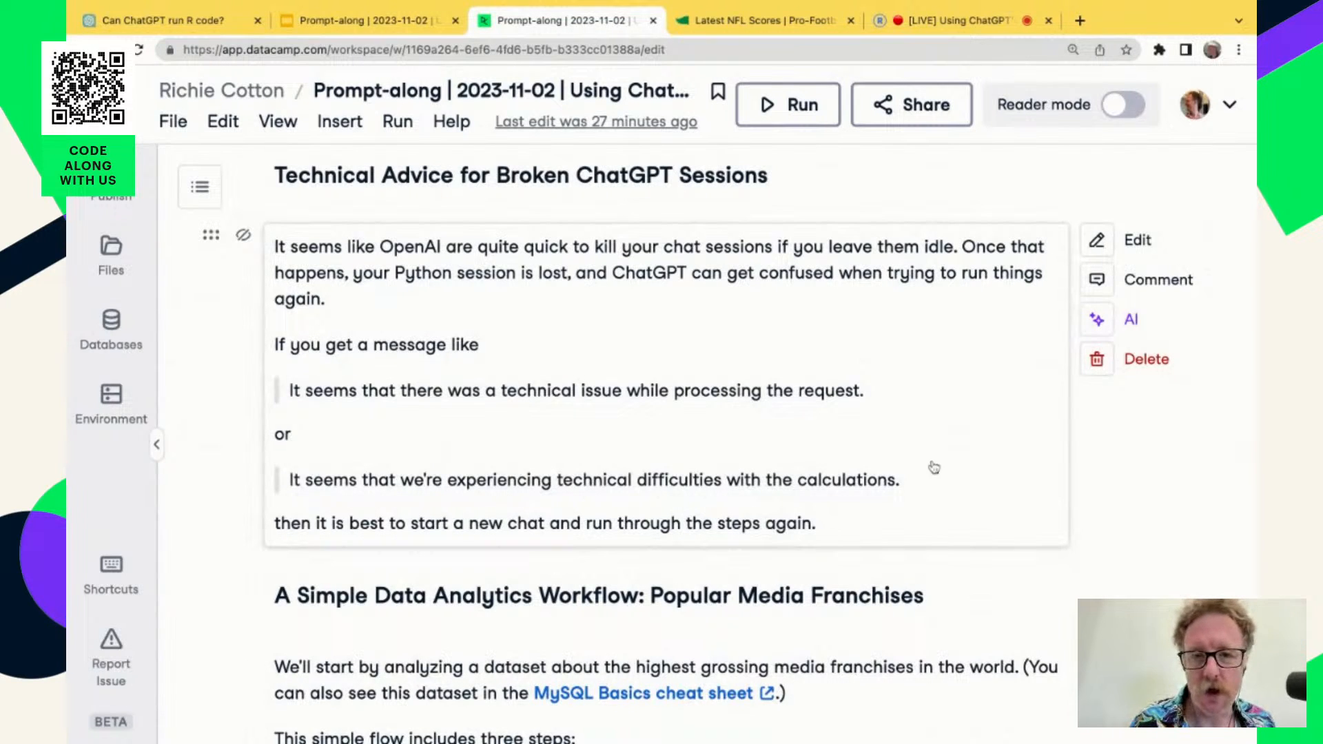
# Read the introduction and instructions of the popular media franchises data analytics workflow.
pyautogui.scroll(-1, 963, 492)
pyautogui.scroll(-2, 962, 492)
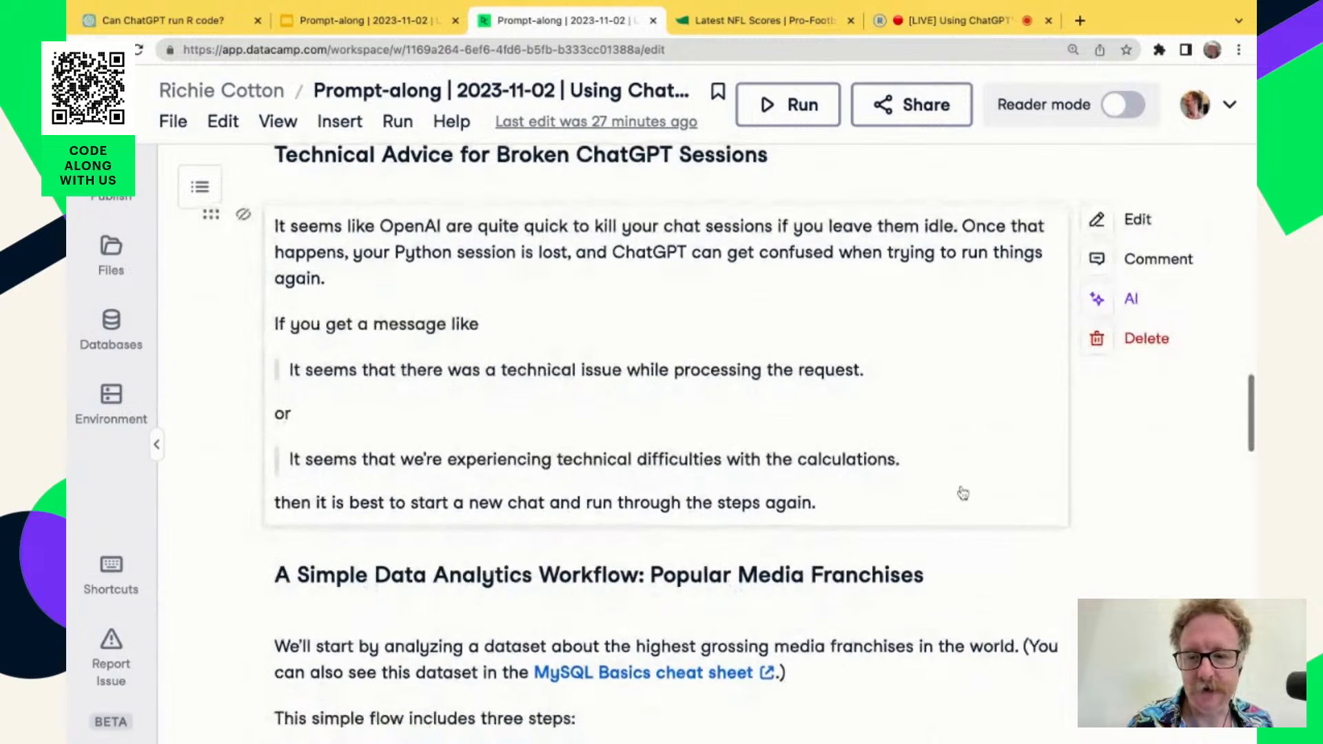
pyautogui.scroll(-5, 963, 492)
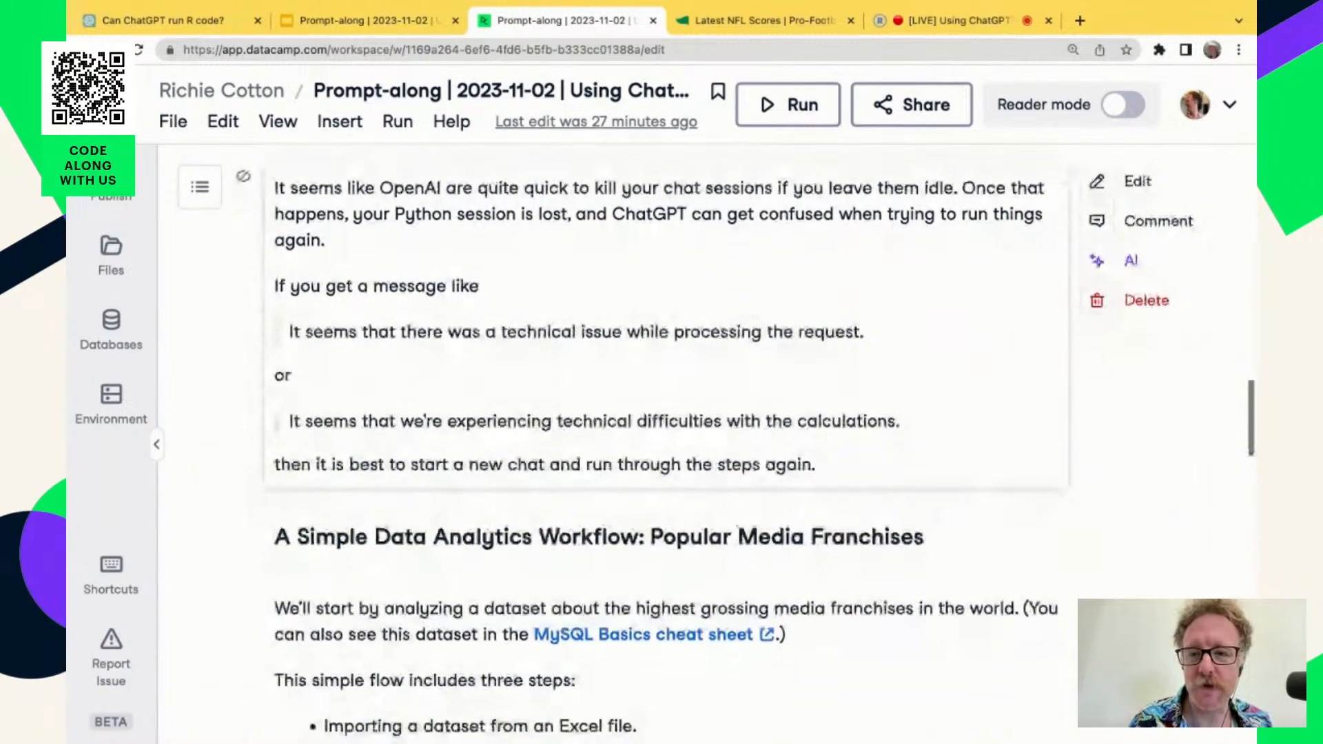
pyautogui.scroll(-1, 728, 449)
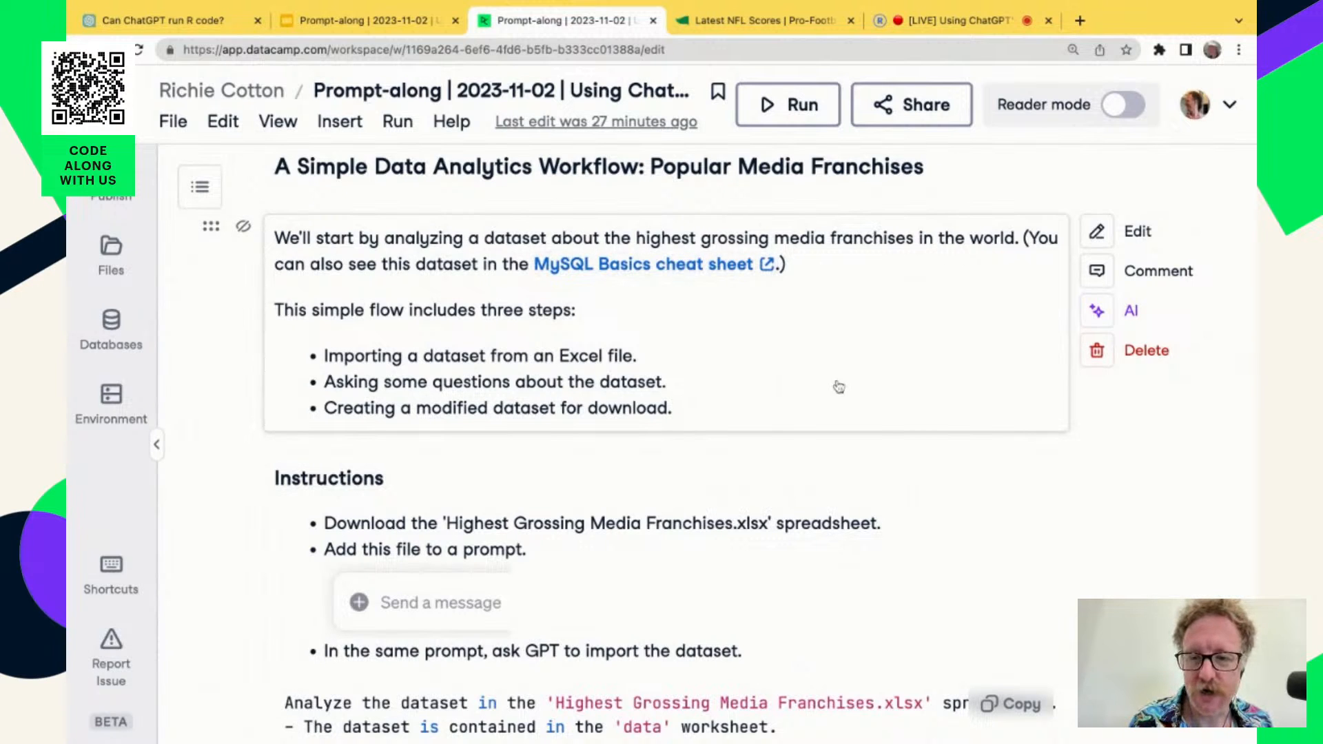
pyautogui.scroll(-1, 942, 478)
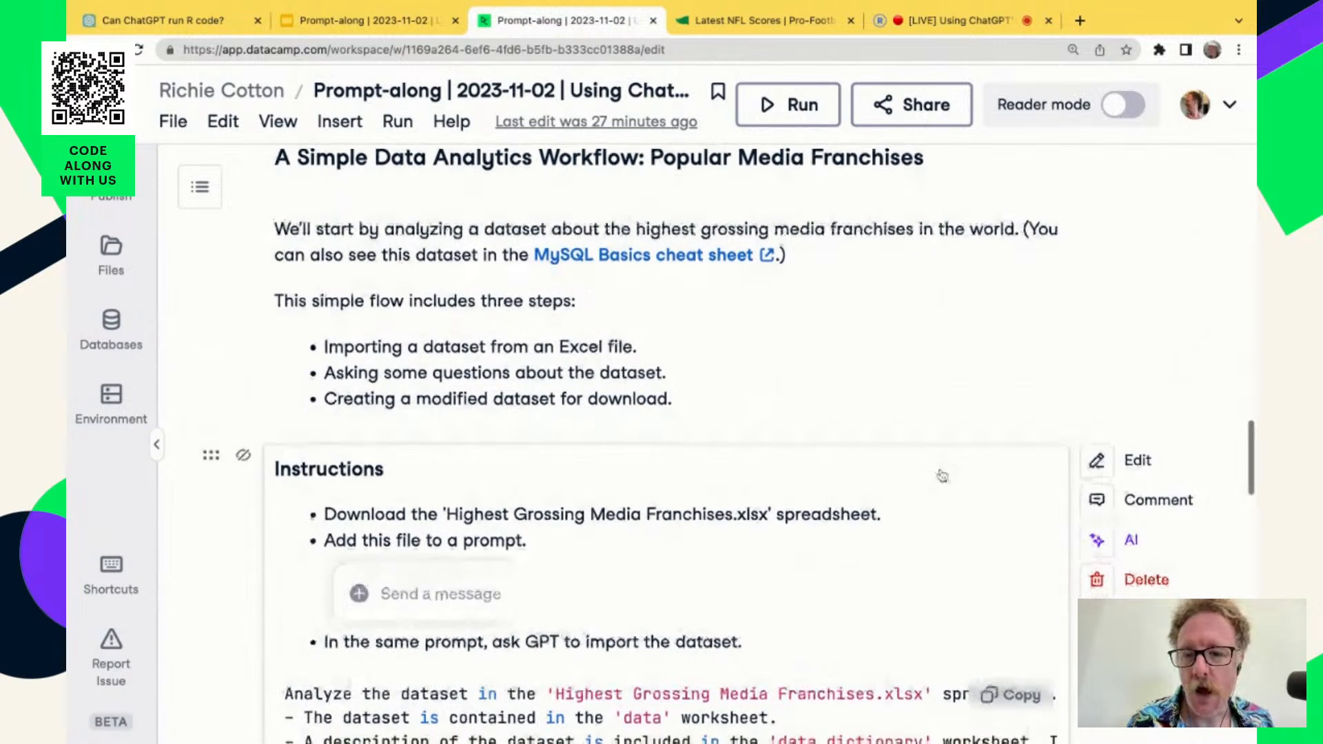
pyautogui.scroll(-4, 943, 479)
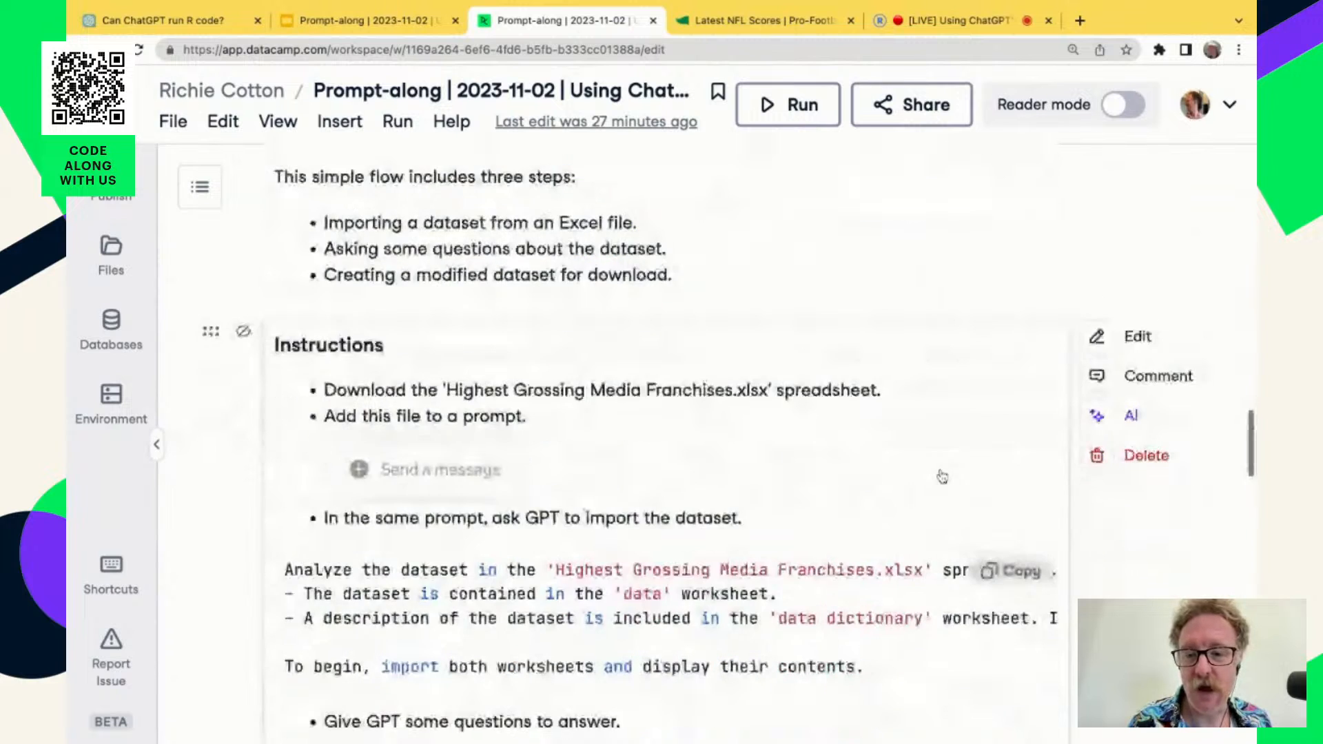
pyautogui.scroll(-1, 872, 558)
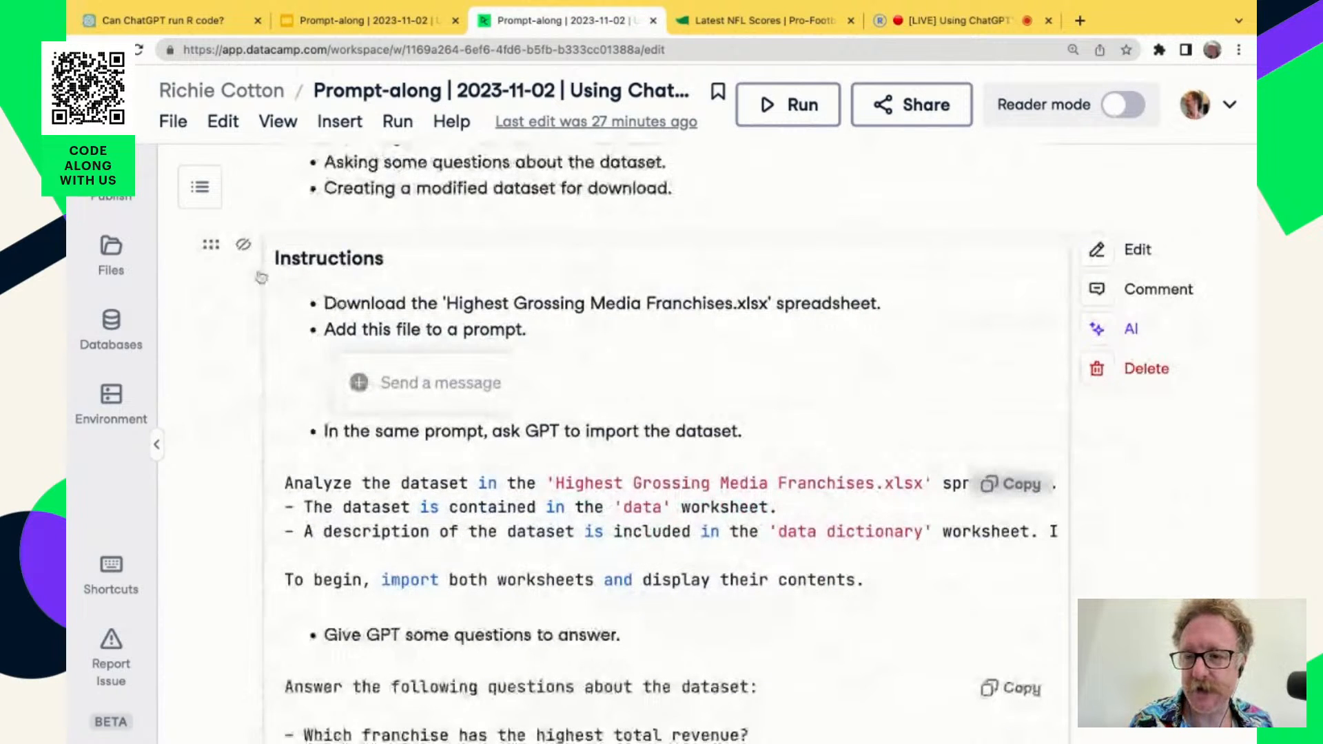
# View the file options for the Highest Grossing Media Franchises spreadsheet in the workspace files, and hide the file list.
pyautogui.click(113, 255)
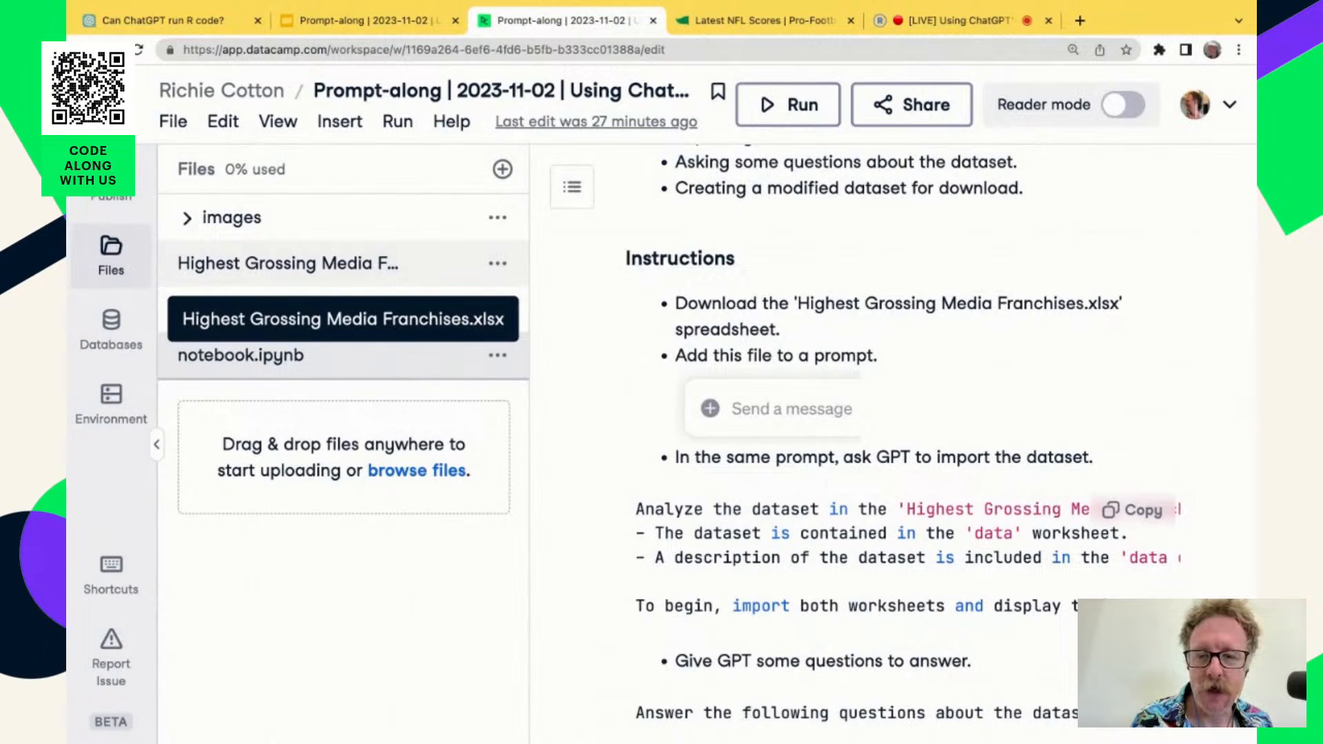
pyautogui.click(508, 269)
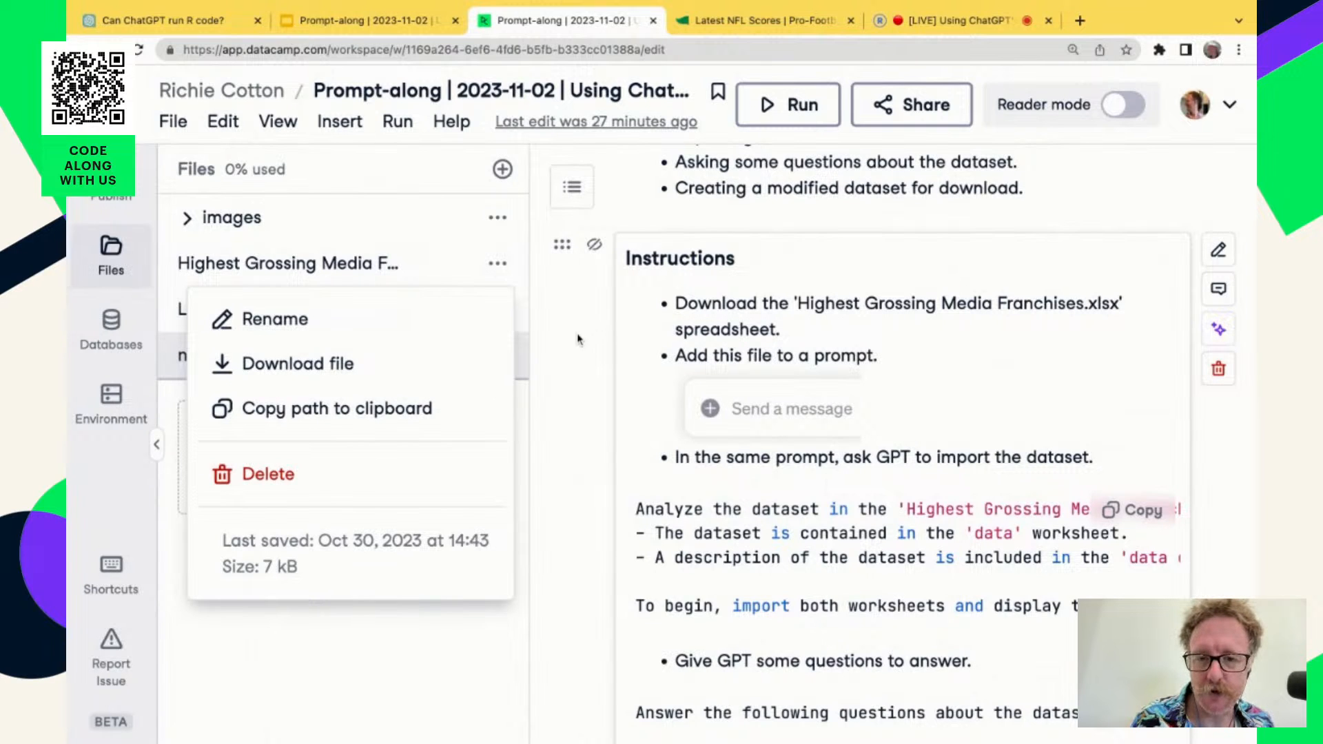
pyautogui.click(577, 339)
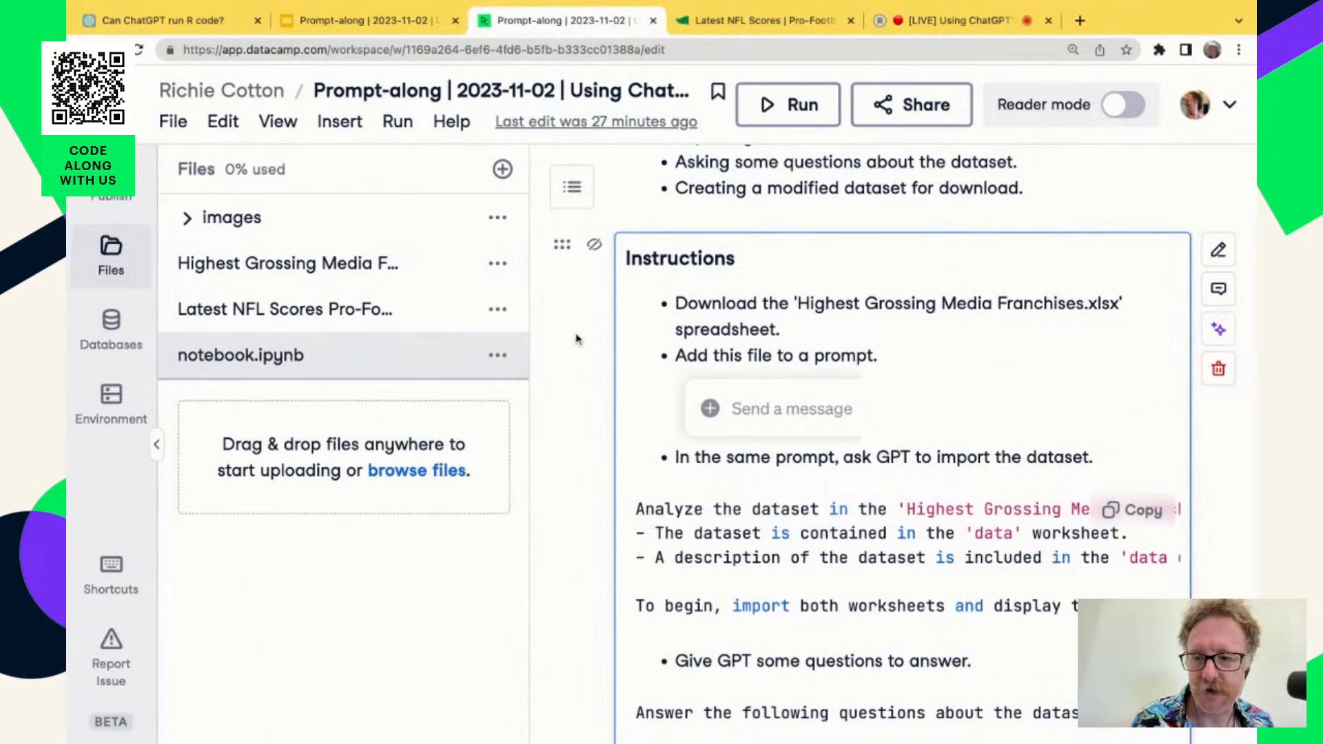
pyautogui.click(104, 250)
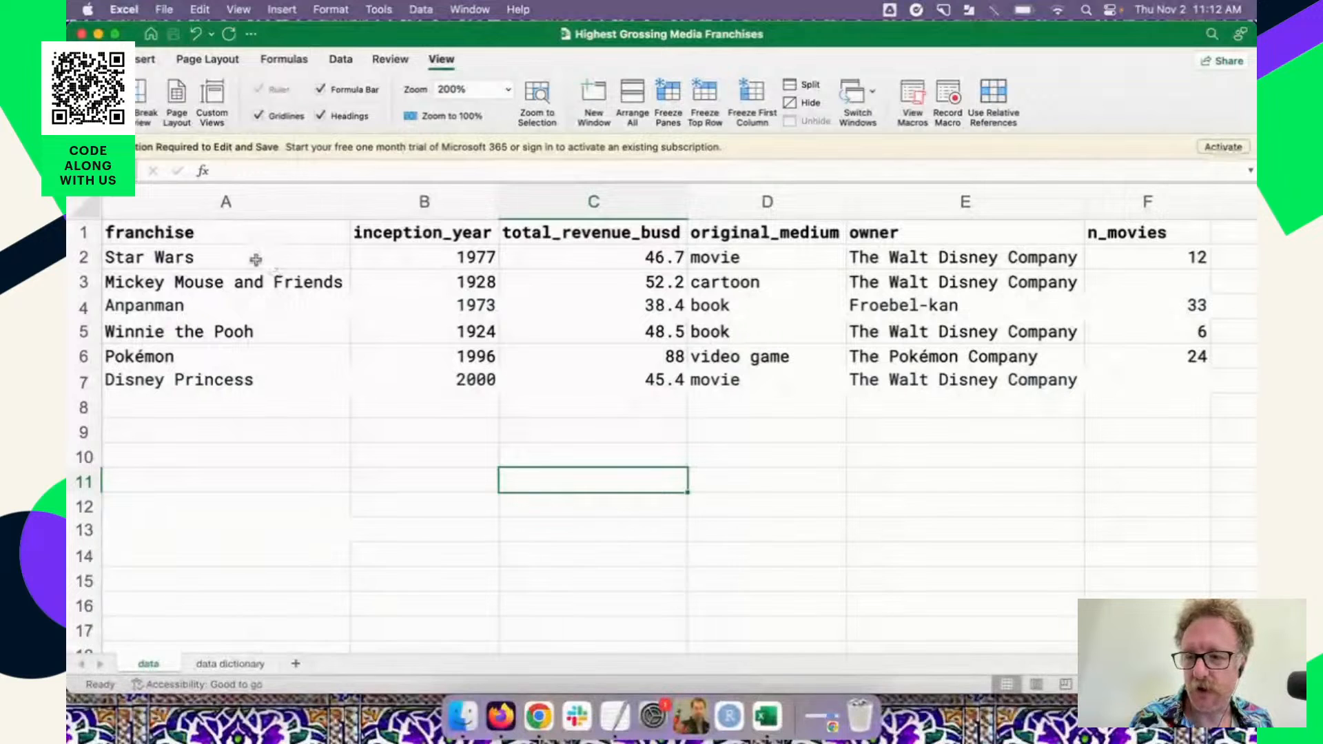
# In Excel, examine the franchises and column headers on the data sheet and the field descriptions on the data dictionary sheet.
pyautogui.moveTo(256, 260); pyautogui.dragTo(263, 388)
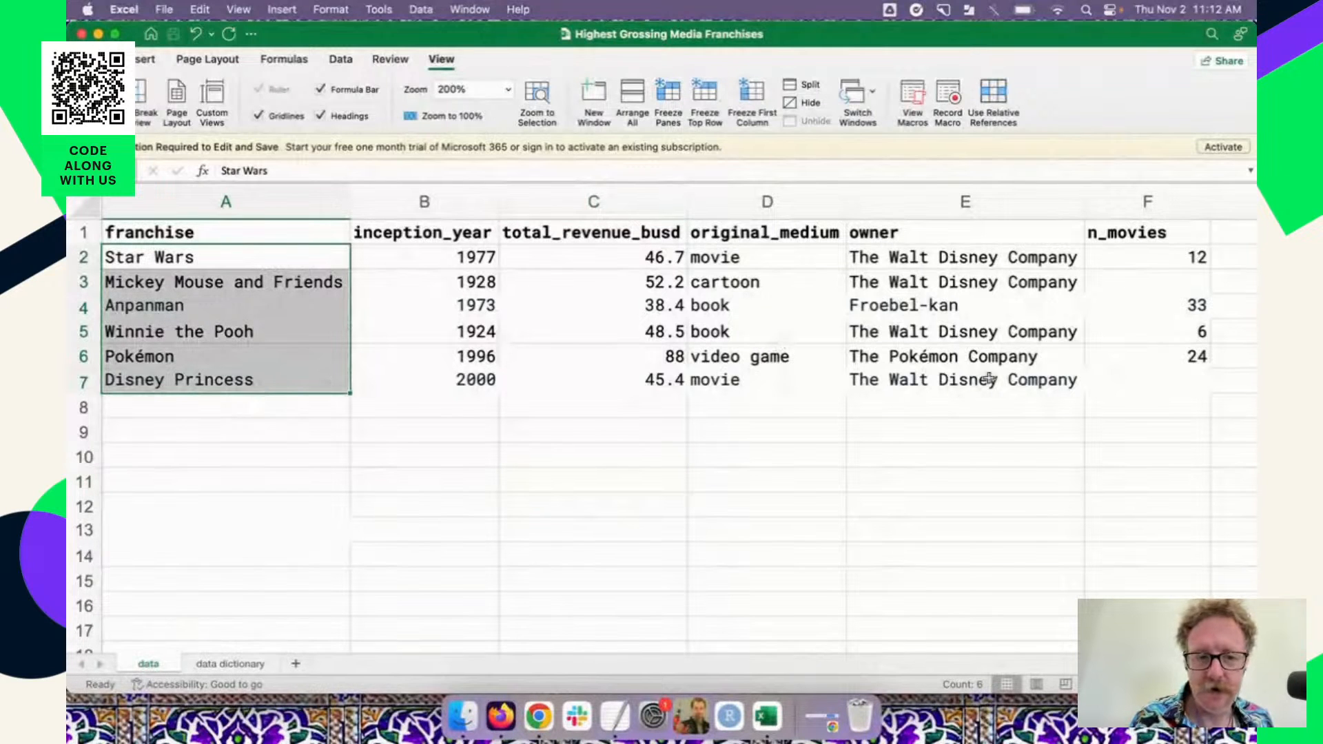
pyautogui.moveTo(1138, 232); pyautogui.dragTo(213, 235)
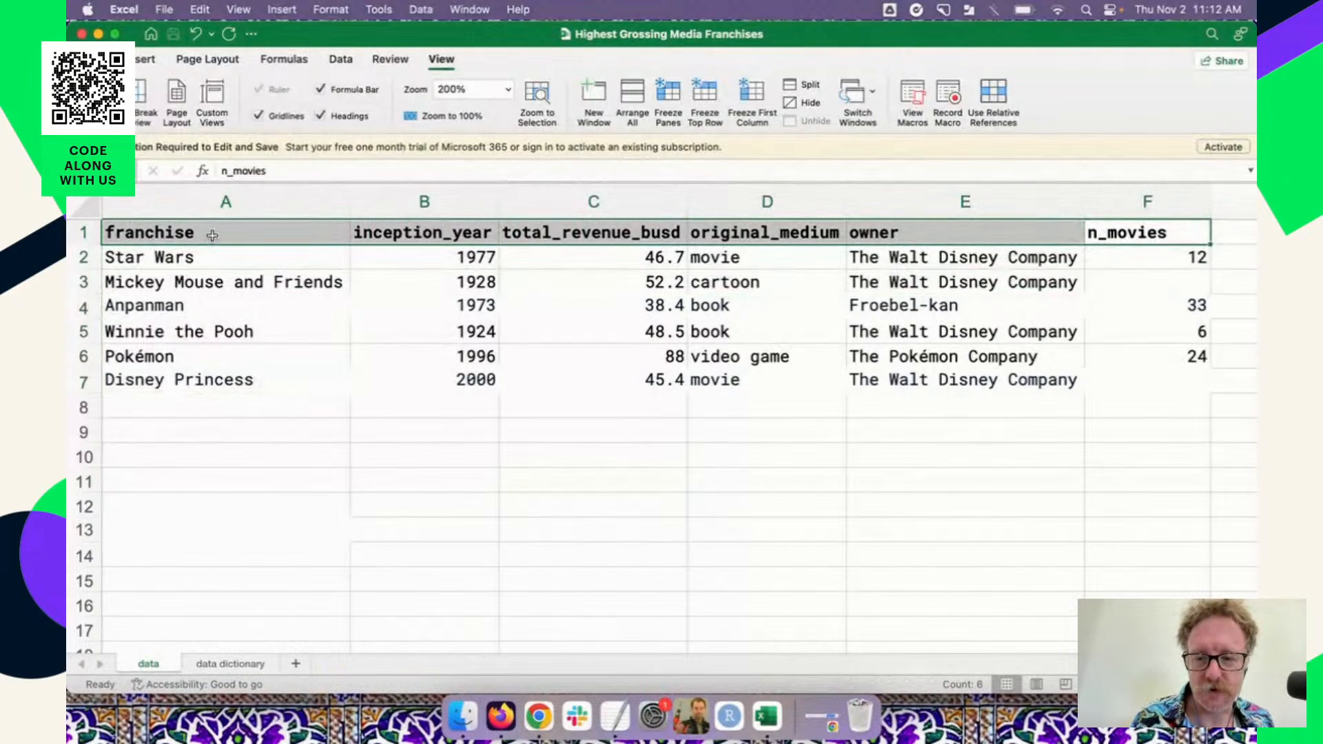
pyautogui.click(250, 665)
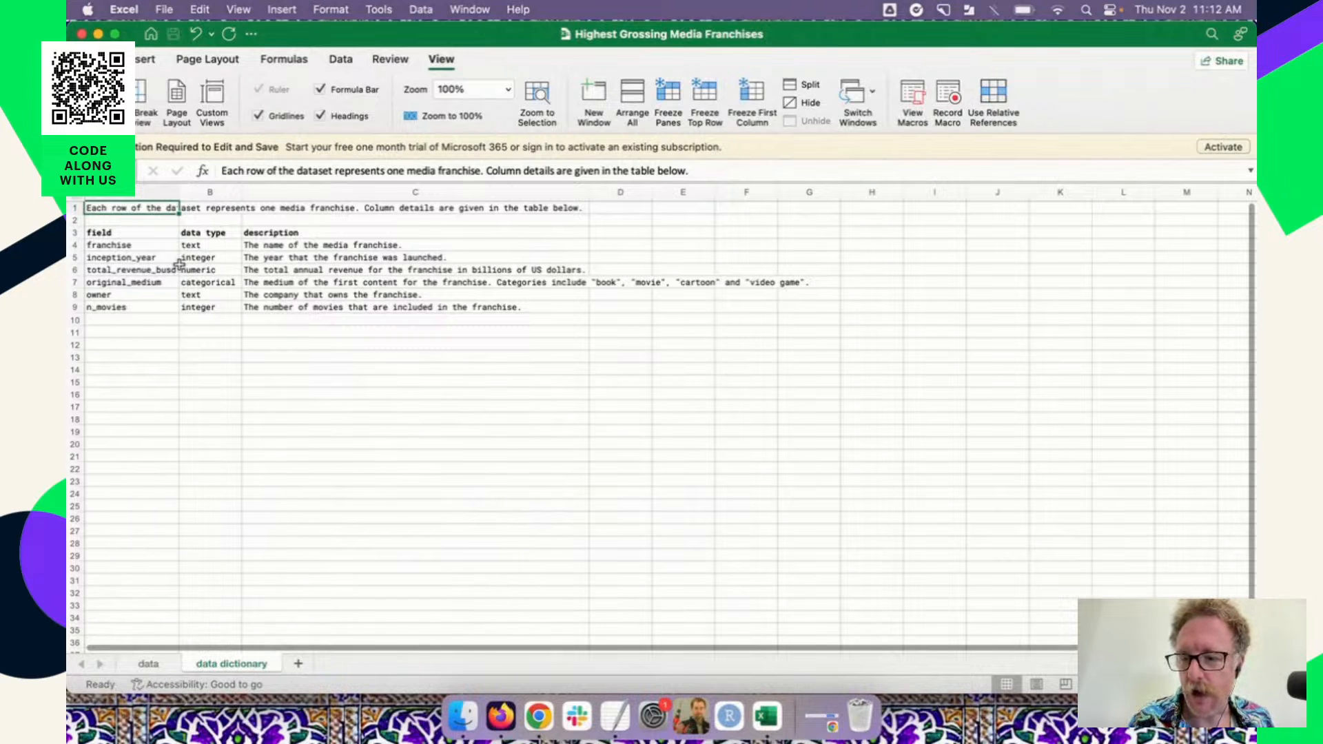
pyautogui.click(148, 664)
pyautogui.click(235, 665)
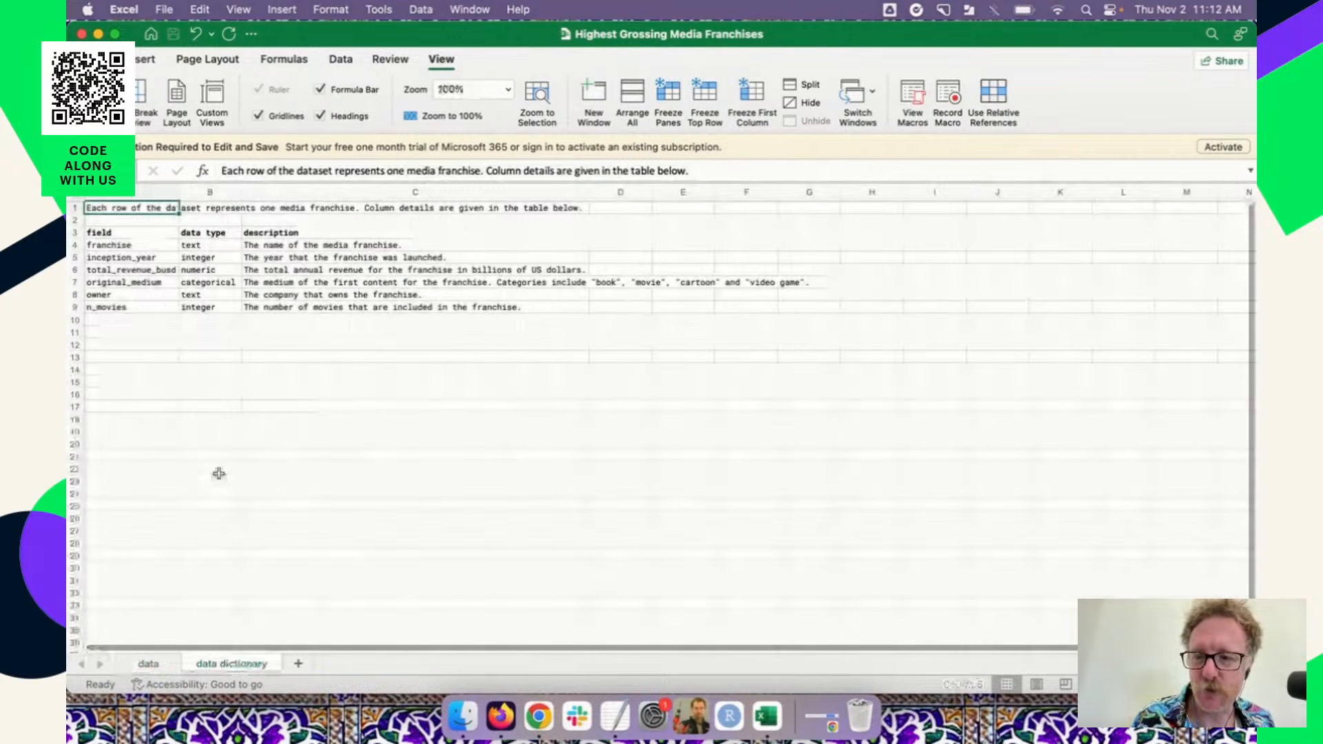
pyautogui.moveTo(114, 234); pyautogui.dragTo(302, 309)
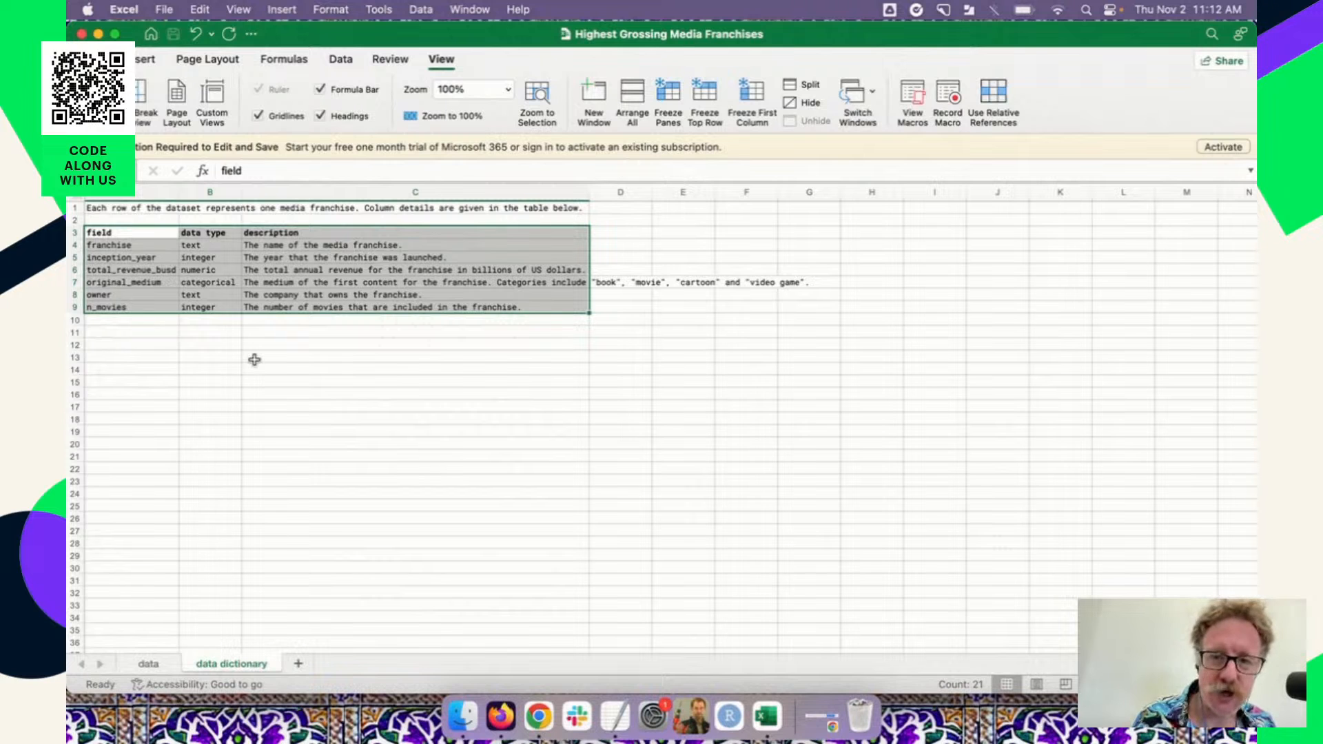
pyautogui.click(97, 35)
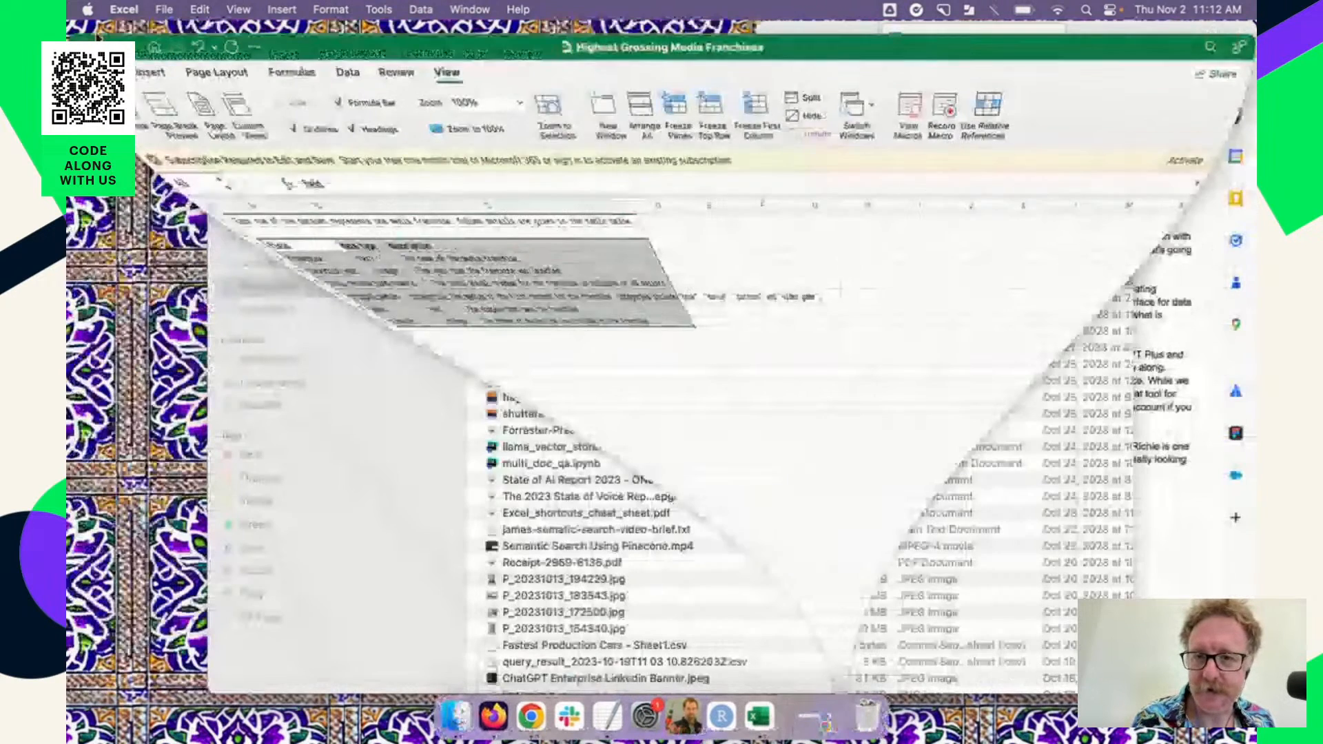
# Switch to ChatGPT in the browser and attach Highest Grossing Media Franchises.xlsx from Downloads to a new GPT-4 chat.
pyautogui.click(522, 721)
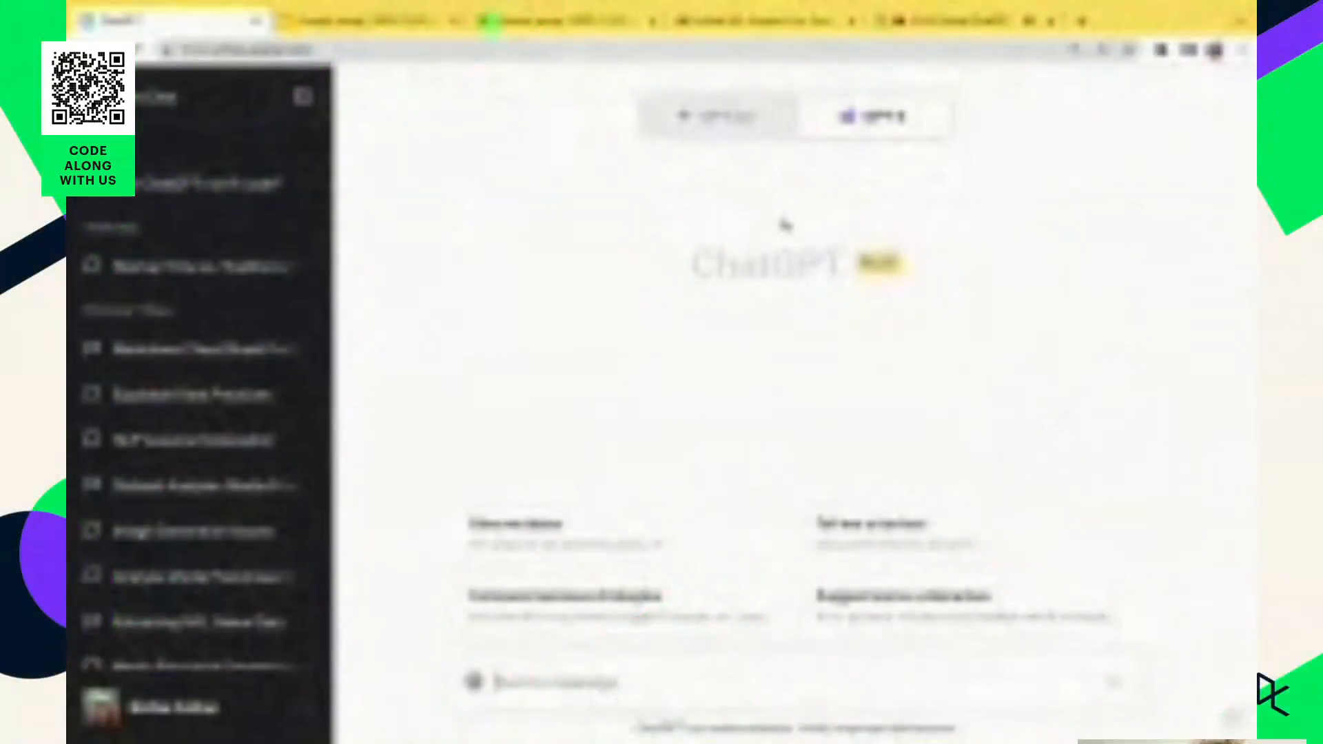
pyautogui.moveTo(856, 133)
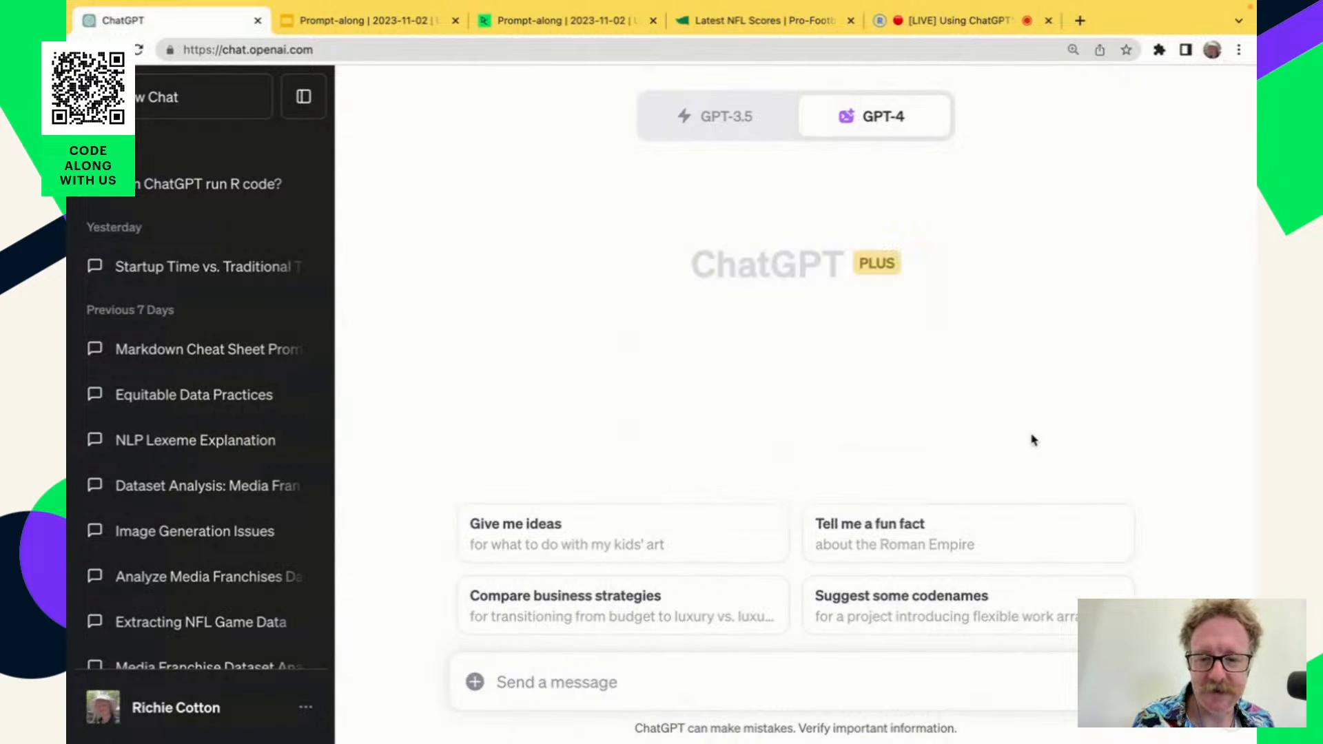
pyautogui.click(475, 684)
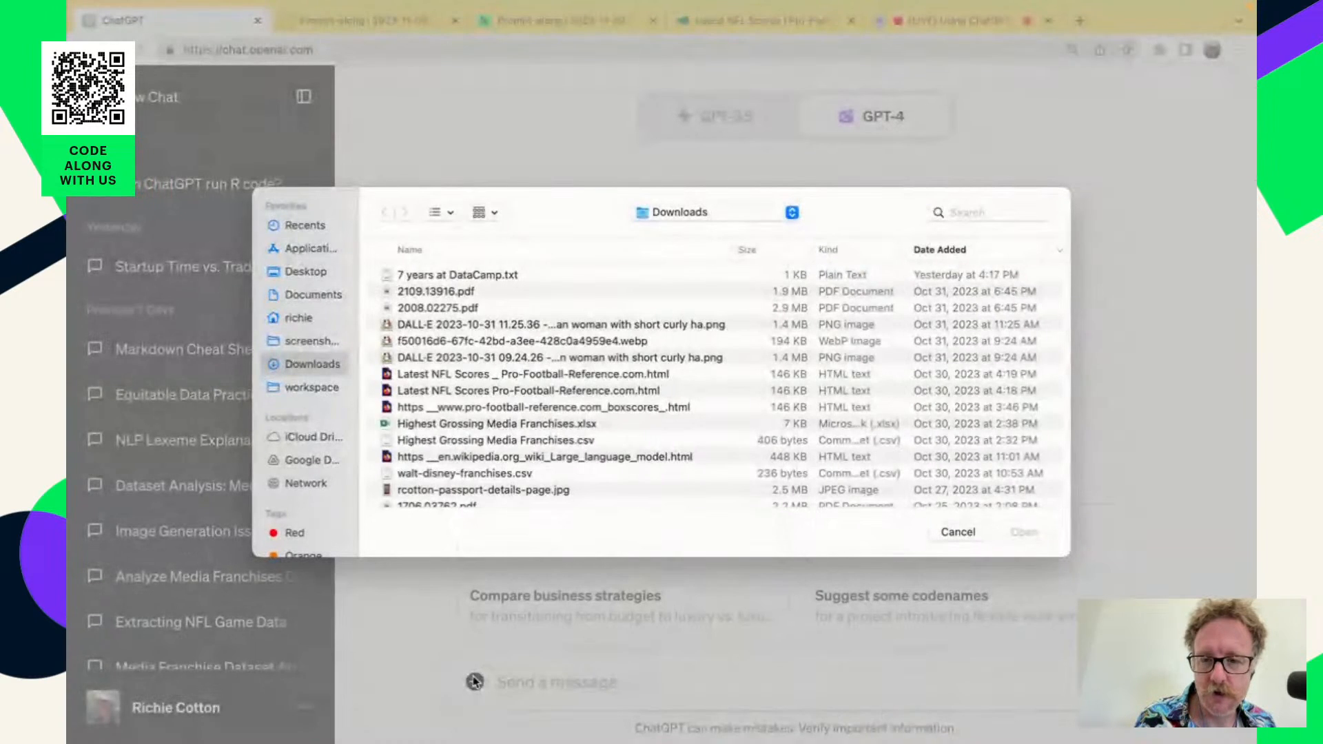
pyautogui.doubleClick(459, 426)
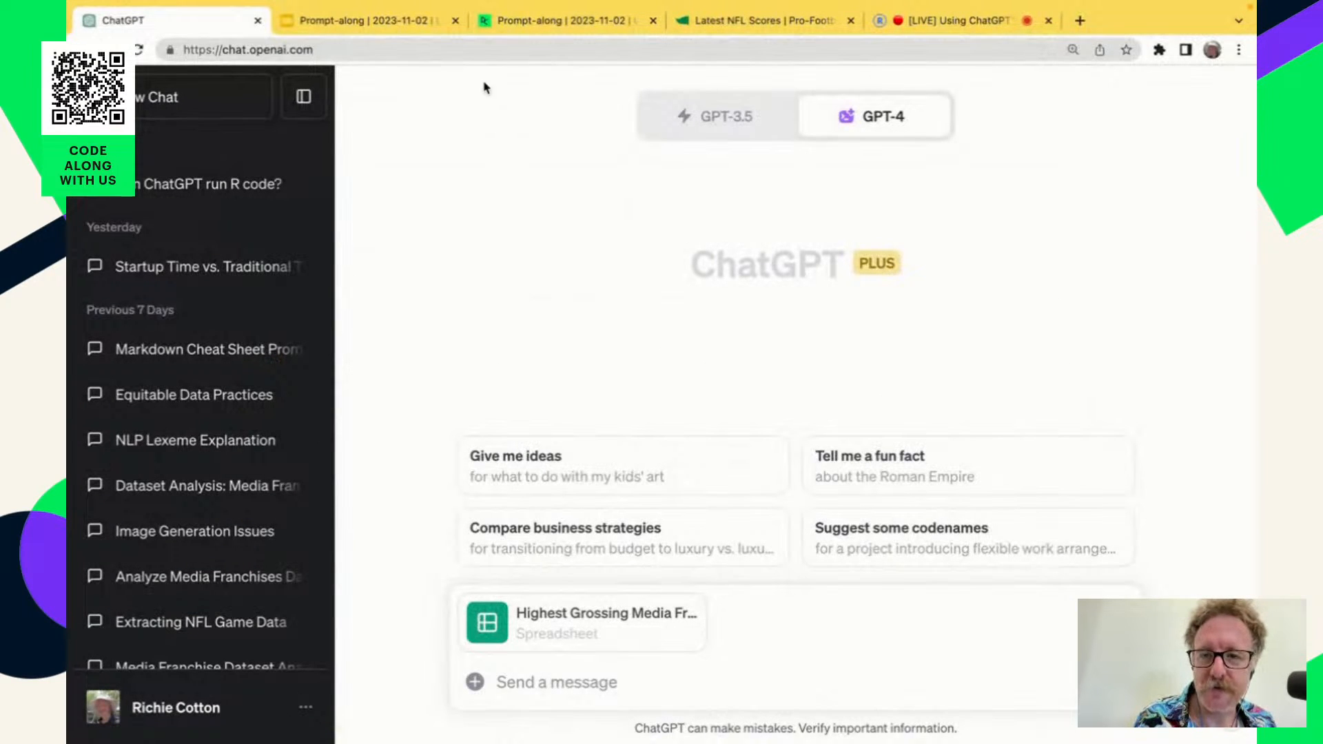
# Copy the dataset import prompt from the DataCamp workspace instructions and paste it into the ChatGPT message.
pyautogui.click(549, 23)
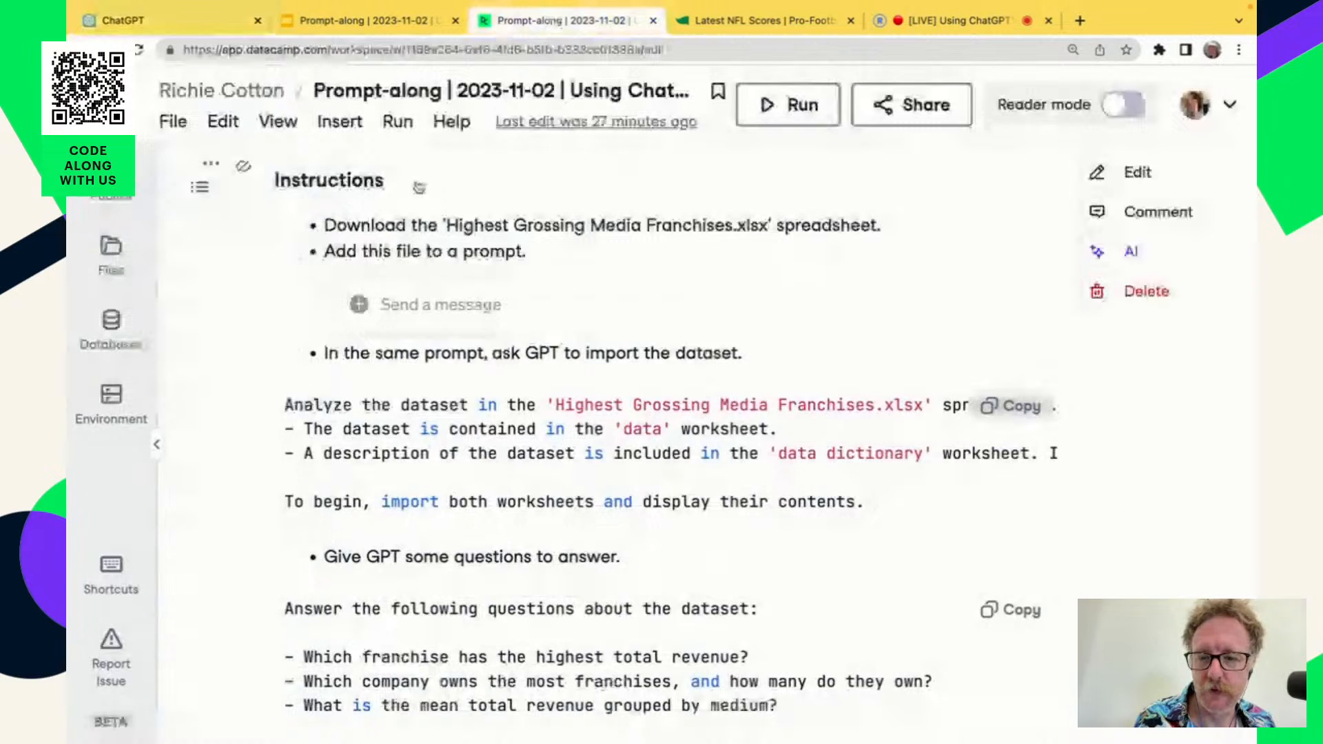
pyautogui.scroll(-1, 610, 474)
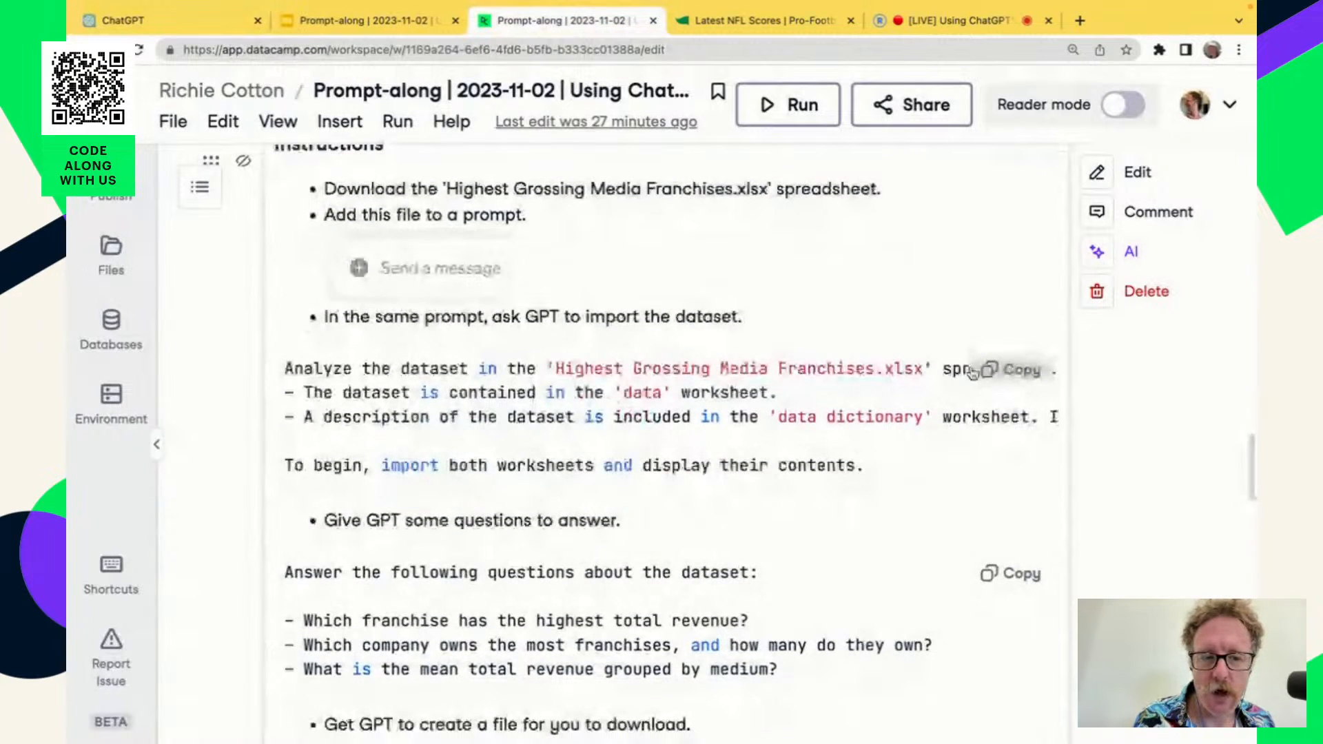
pyautogui.click(1011, 371)
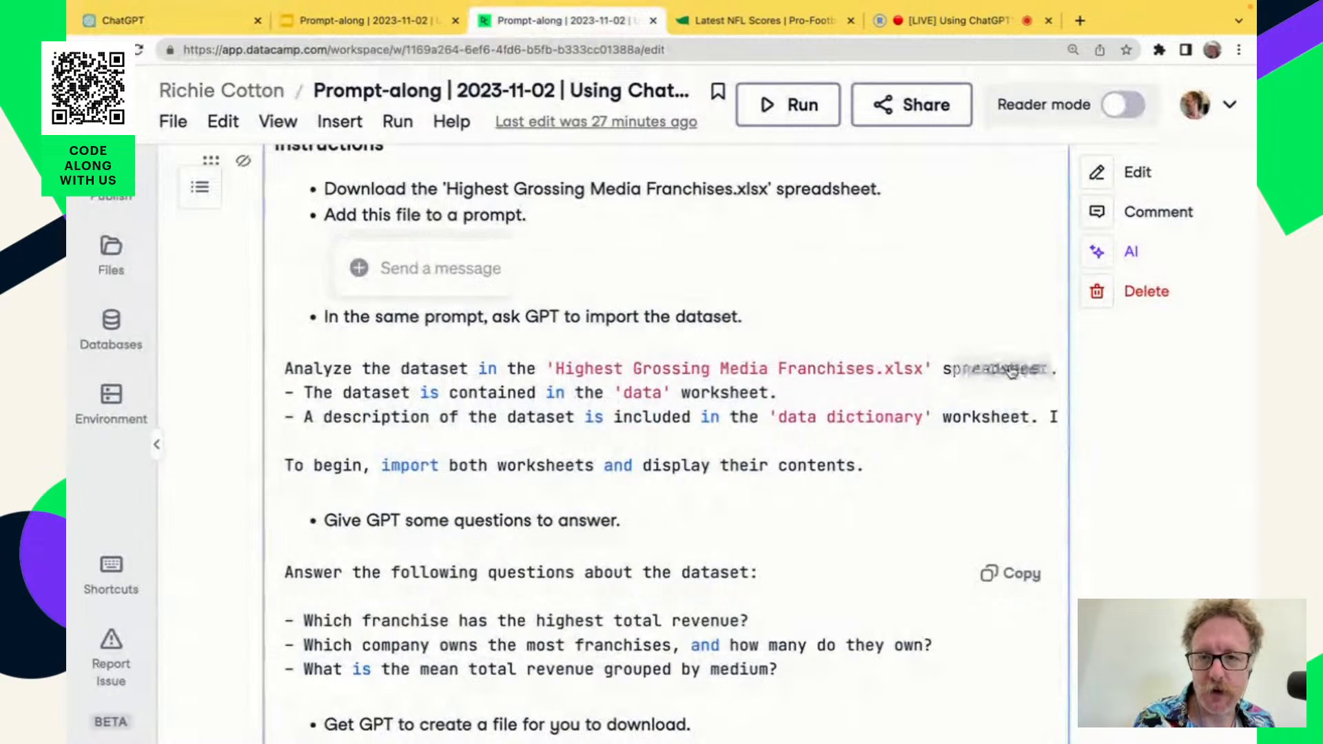
pyautogui.click(217, 25)
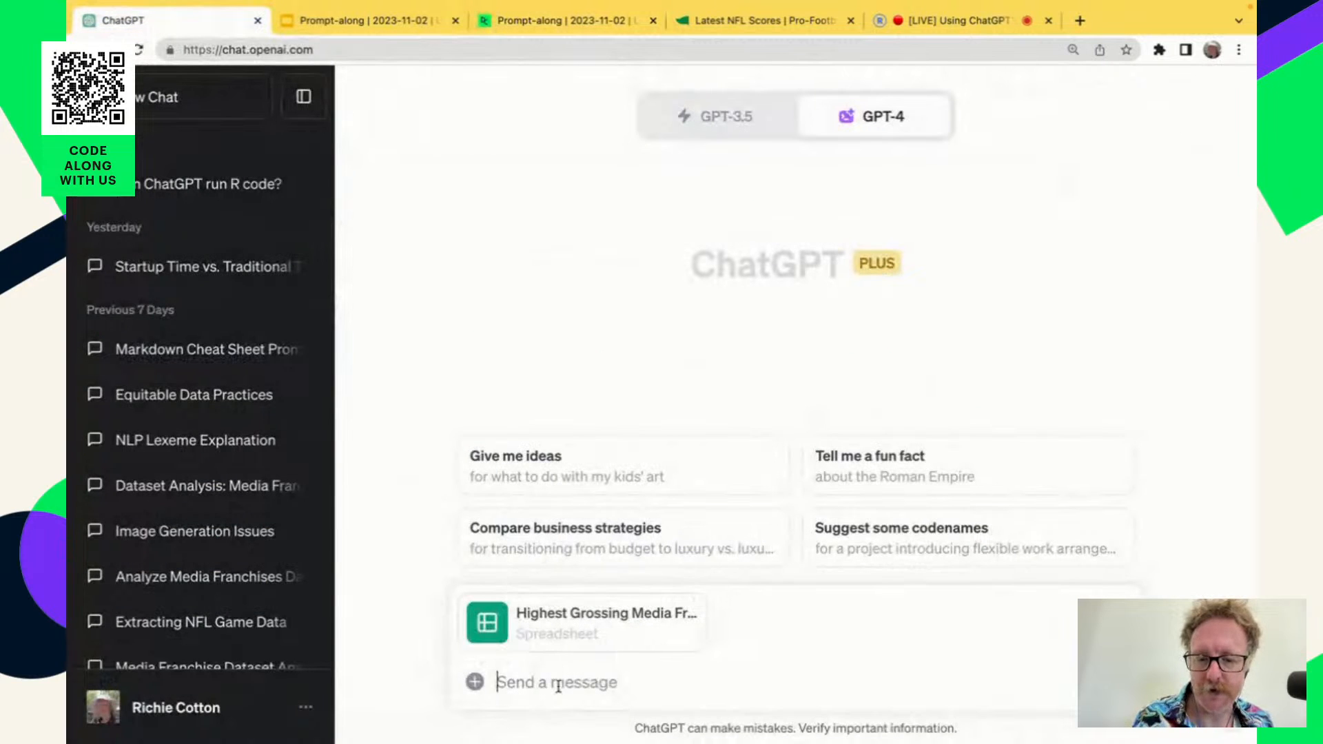
pyautogui.press('super+v')
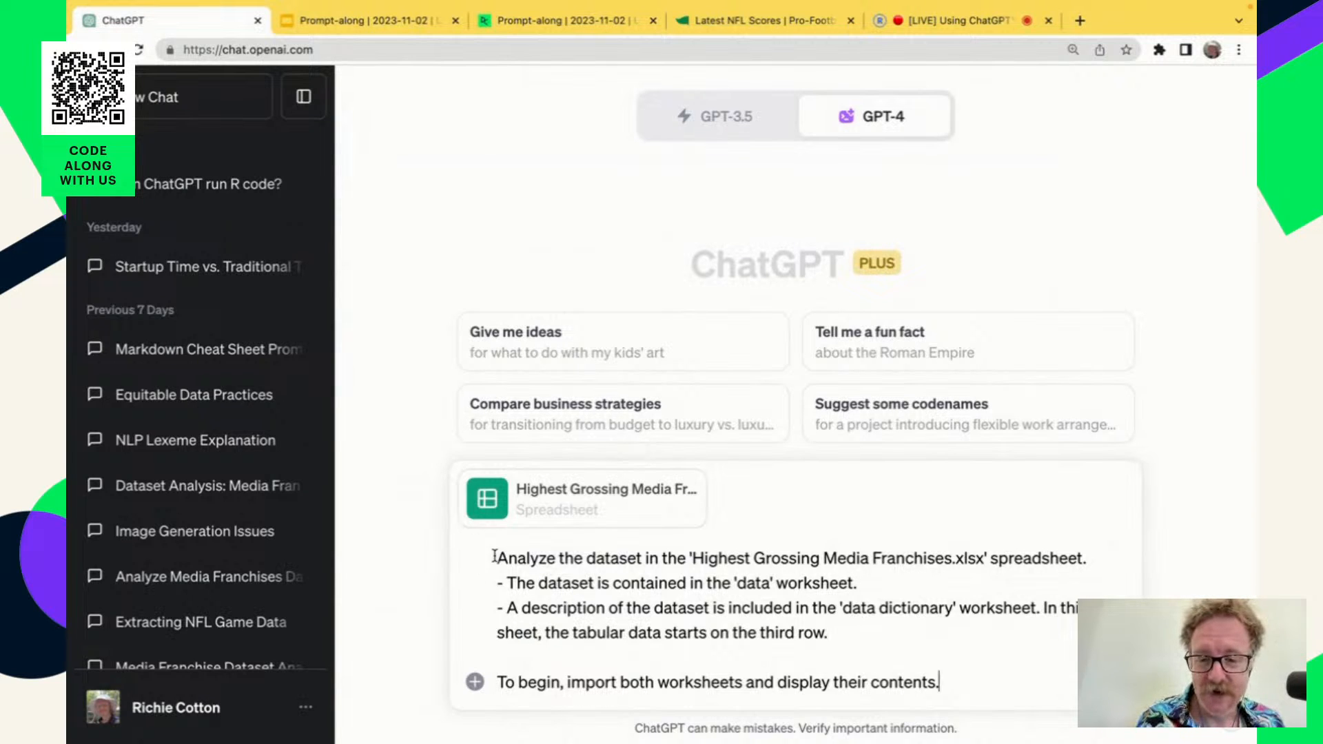
# Highlight the import prompt's lines on the spreadsheet name, the 'data' worksheet and the 'data dictionary' worksheet one after another to review them.
pyautogui.moveTo(495, 559); pyautogui.dragTo(1098, 560)
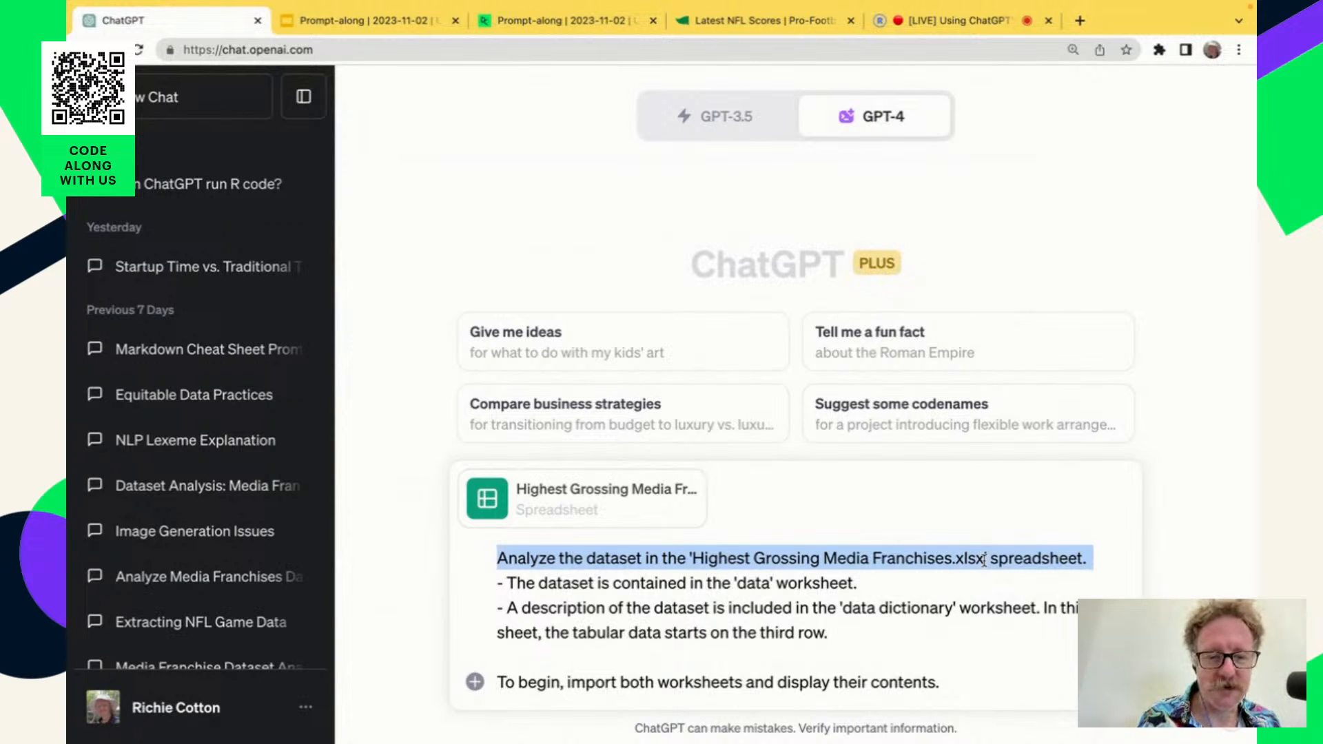
pyautogui.click(507, 583)
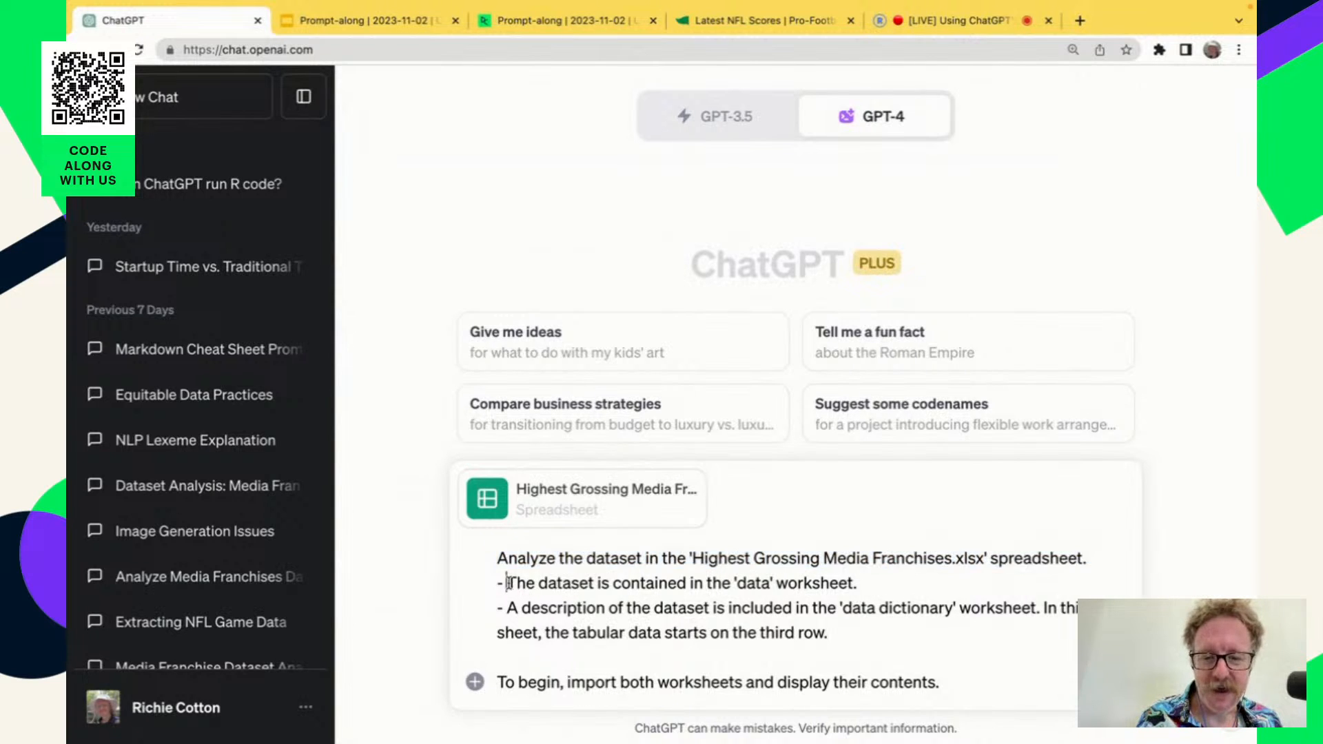
pyautogui.moveTo(507, 583); pyautogui.dragTo(870, 583)
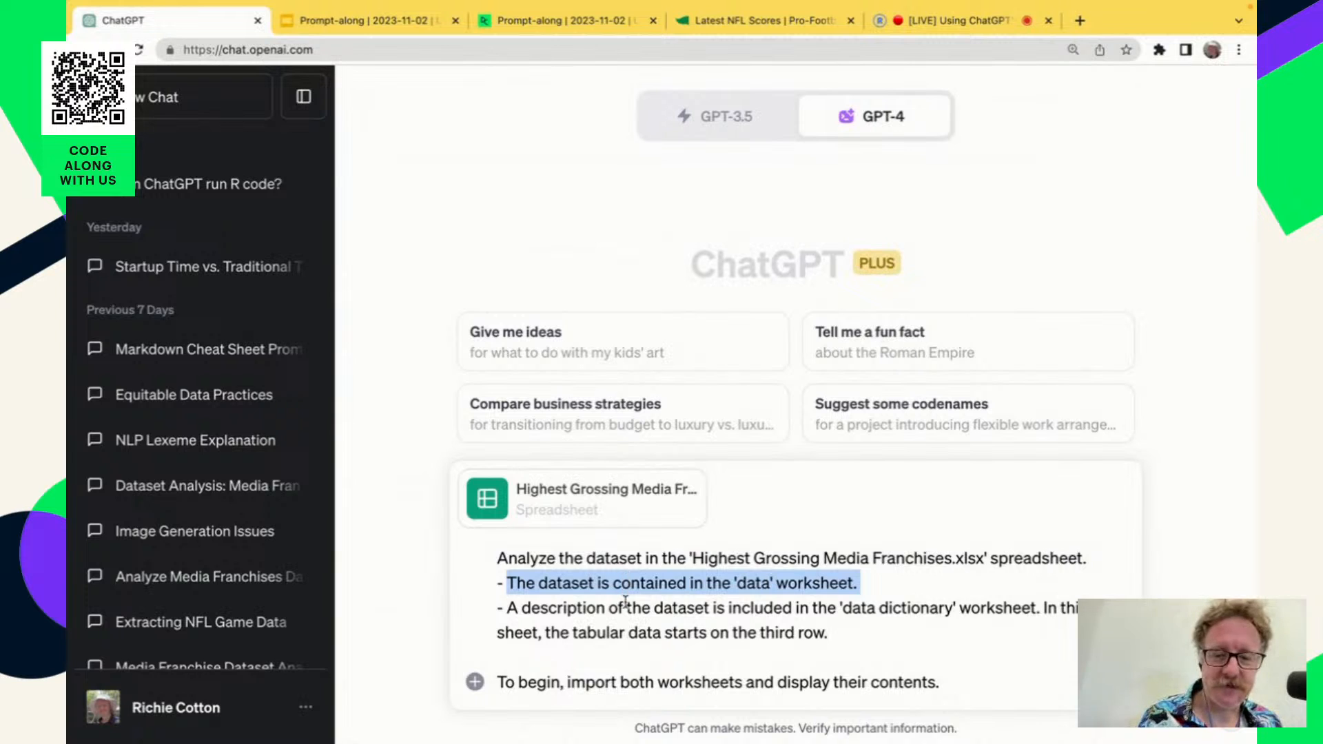
pyautogui.moveTo(503, 608); pyautogui.dragTo(1038, 609)
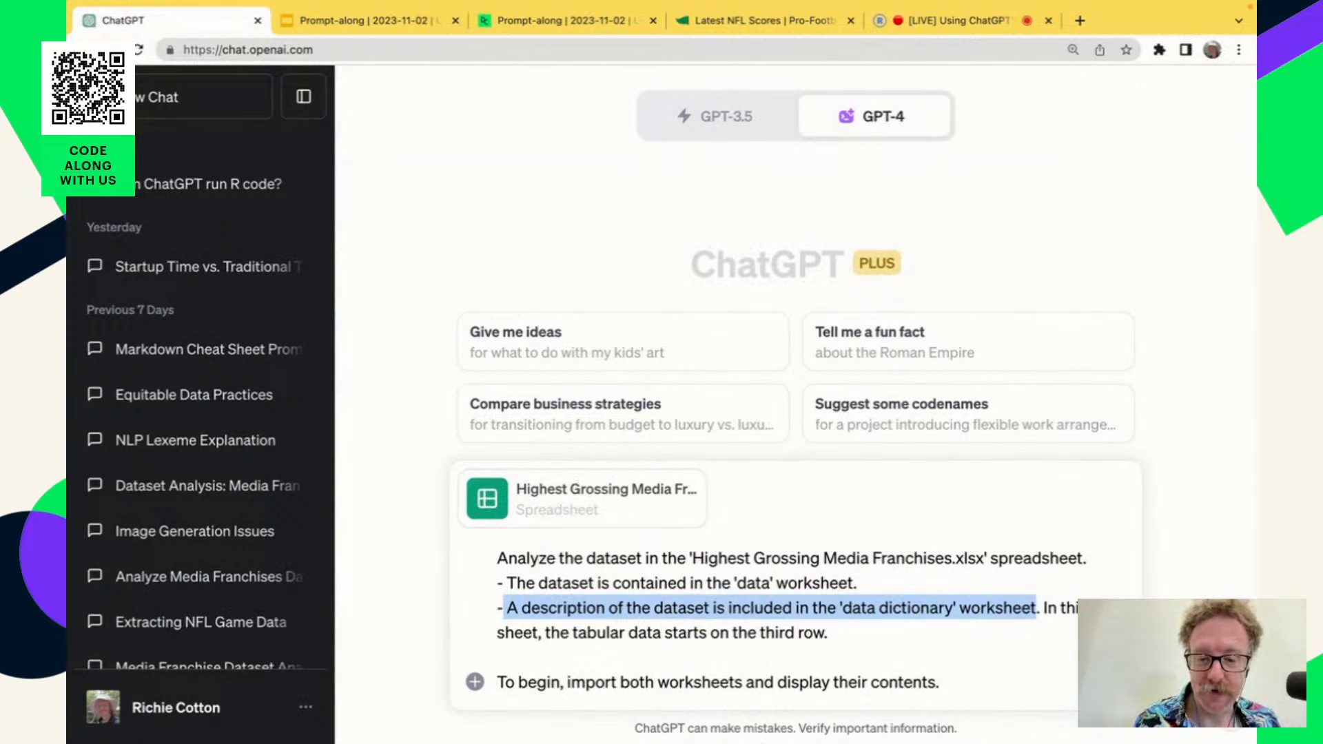
# Switch to Excel, examine the field header row and the introductory row on the data dictionary sheet, and return to ChatGPT in the browser.
pyautogui.click(755, 727)
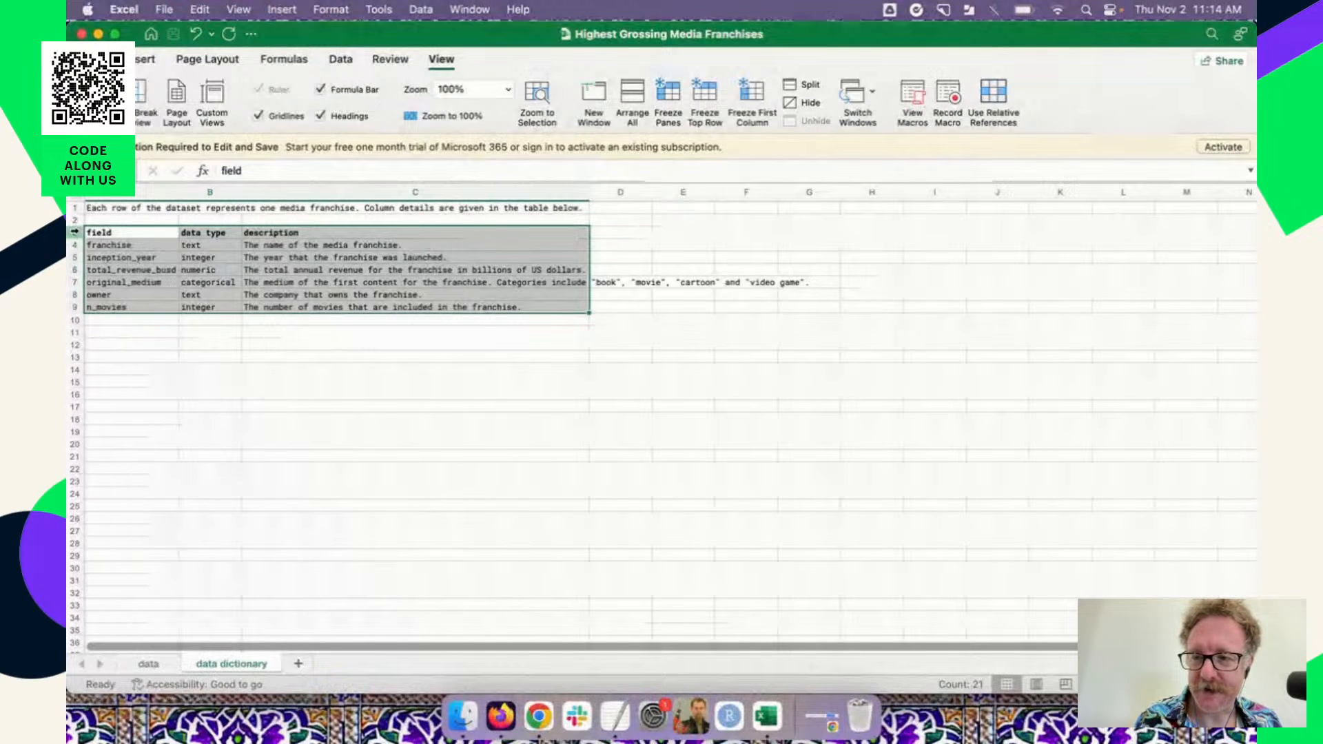
pyautogui.click(74, 233)
pyautogui.click(78, 208)
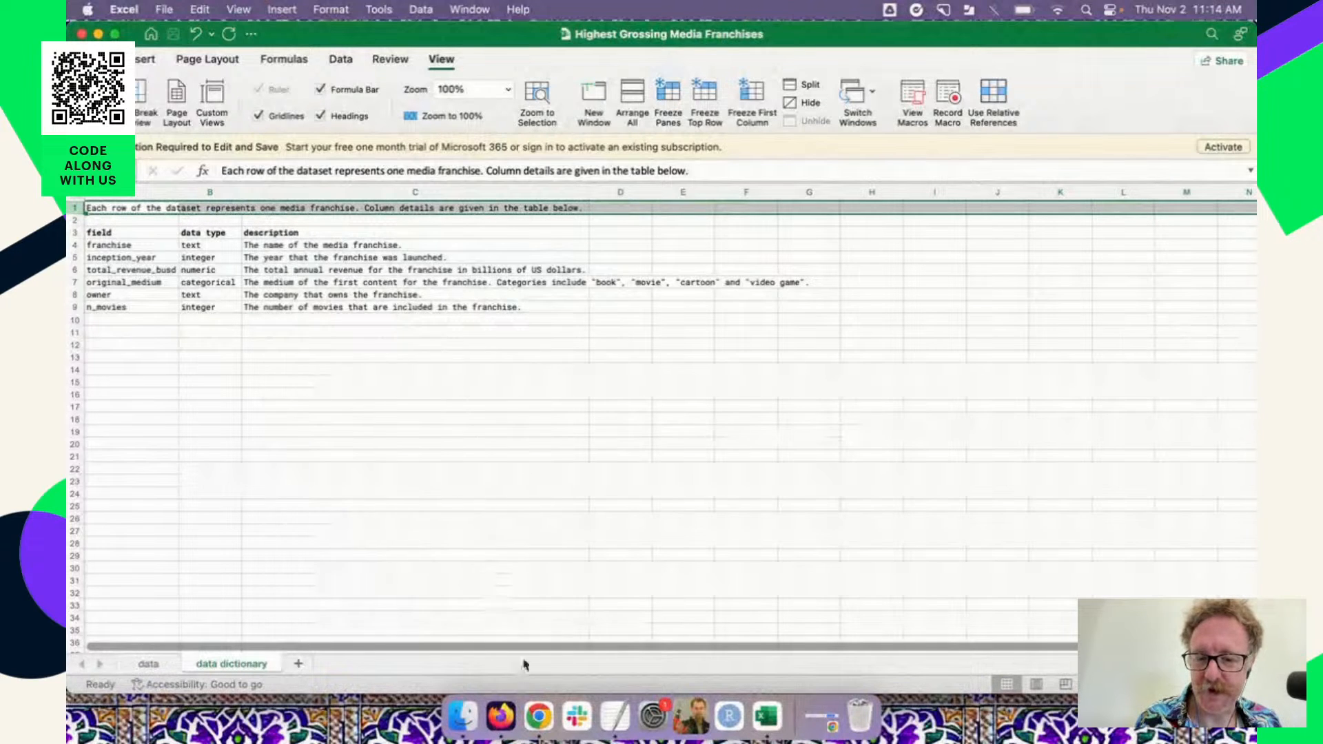
pyautogui.click(540, 717)
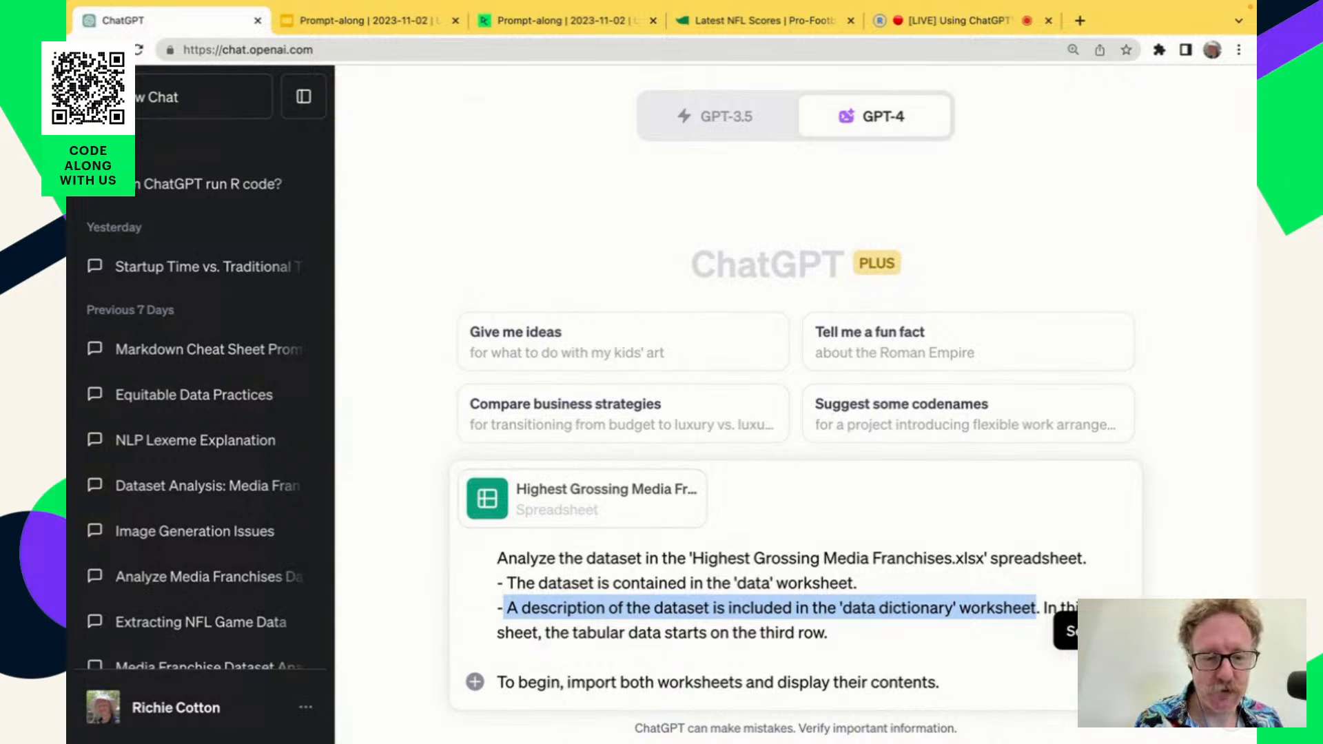
# Send the dataset import prompt with the attached spreadsheet, inspect the Python code behind the response, and hide the code again.
pyautogui.click(1113, 682)
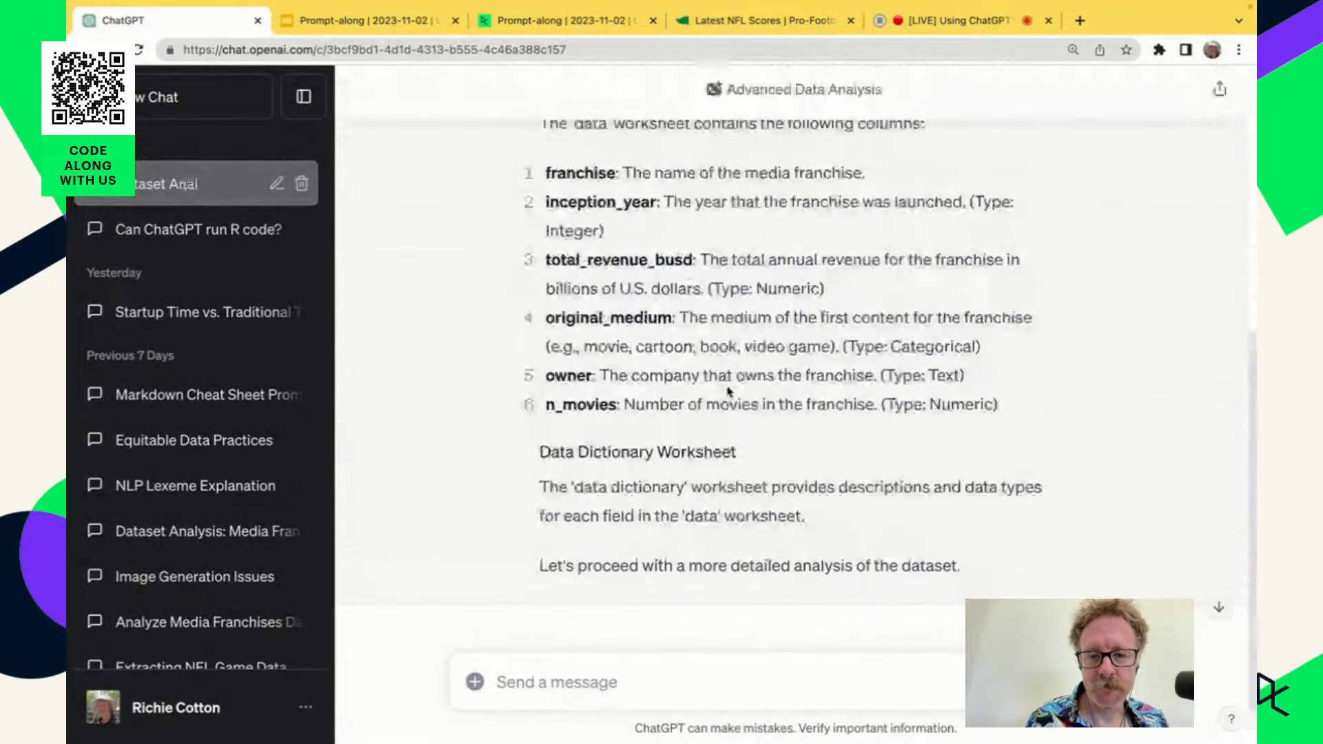
pyautogui.scroll(5, 727, 386)
pyautogui.click(770, 300)
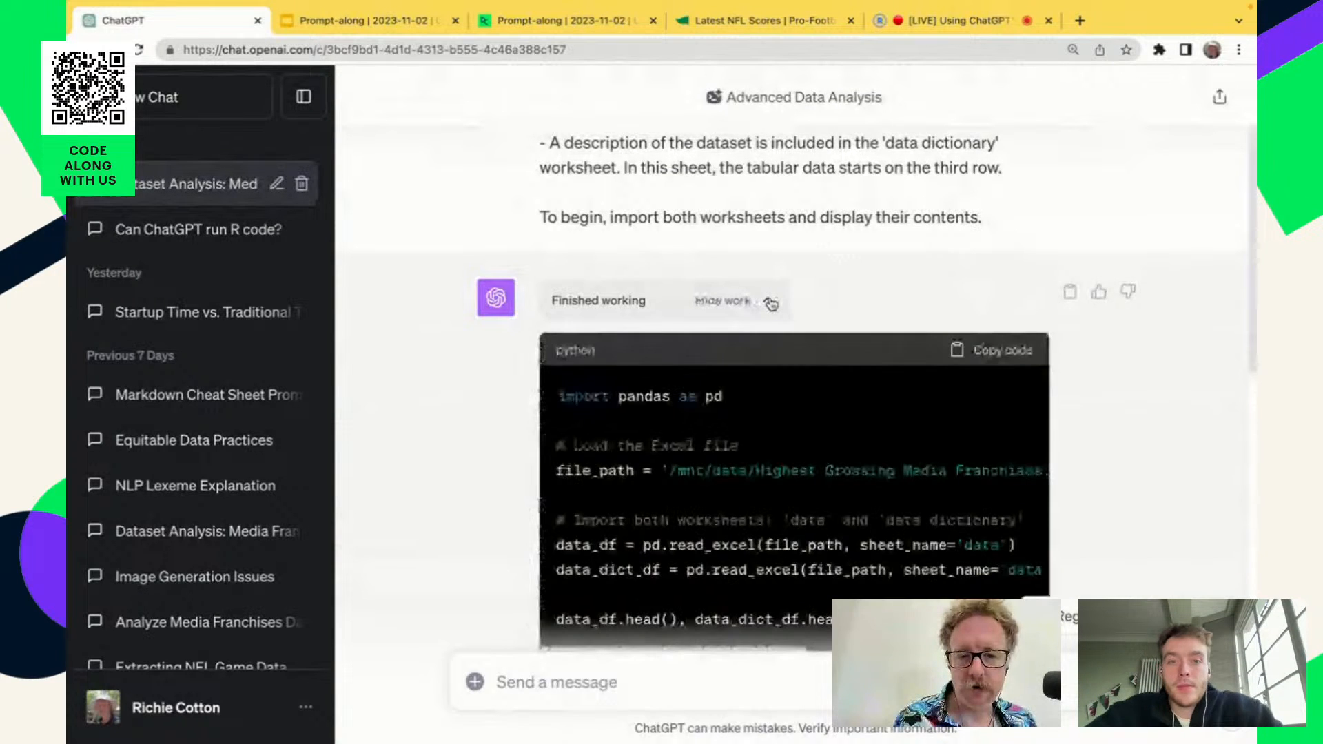
pyautogui.scroll(-2, 689, 555)
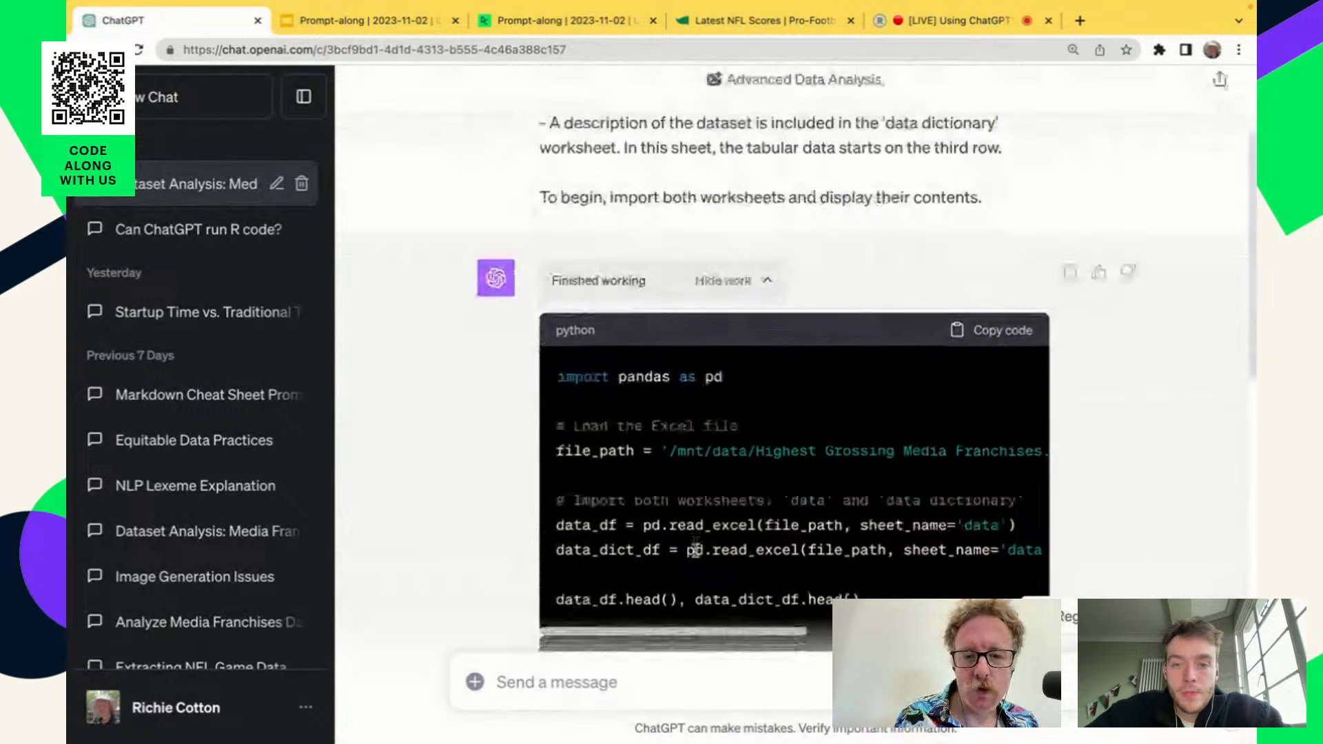
pyautogui.scroll(-1, 694, 549)
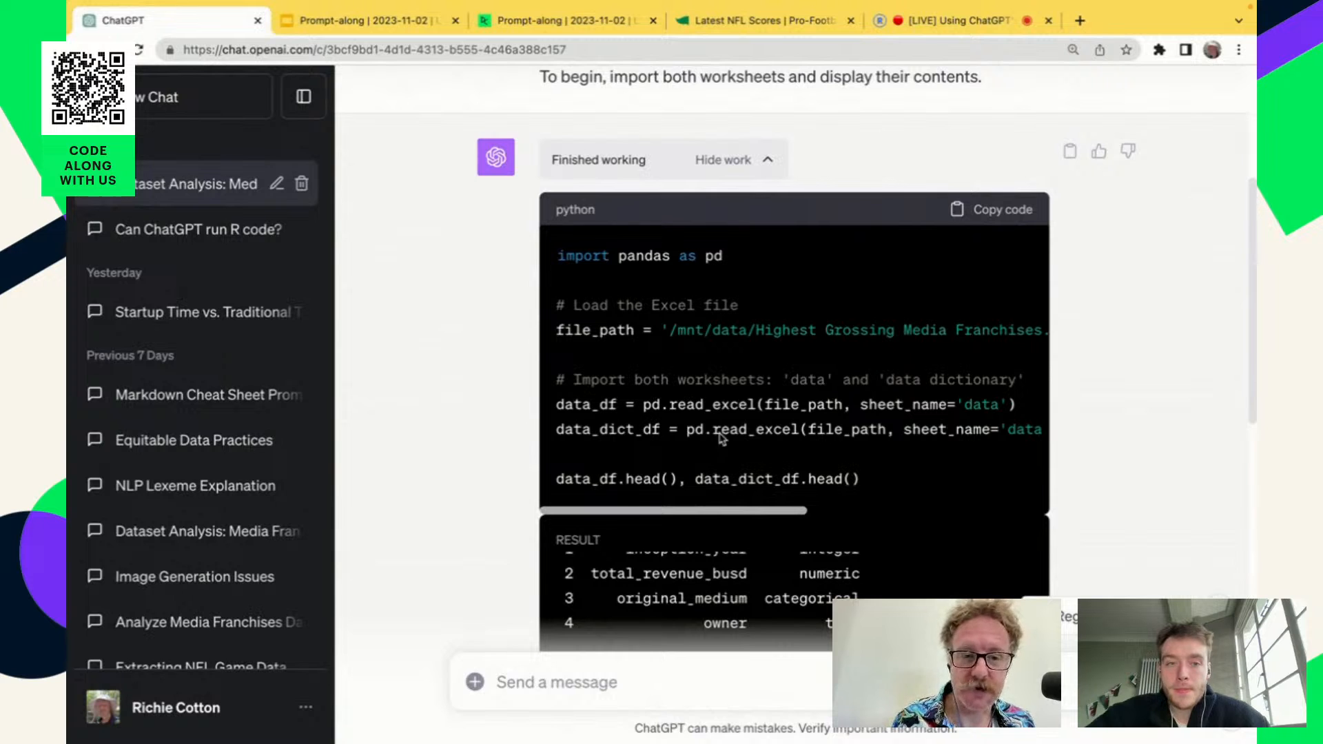
pyautogui.click(995, 208)
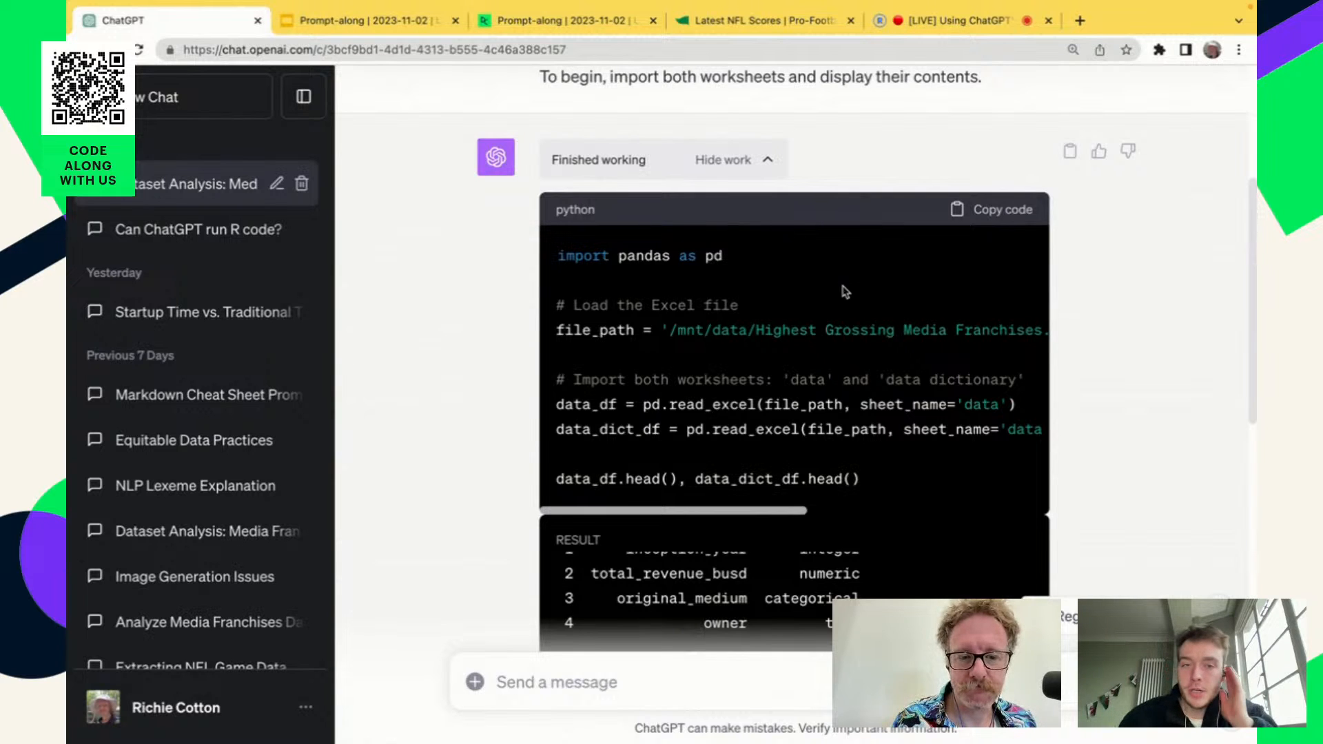
pyautogui.click(764, 163)
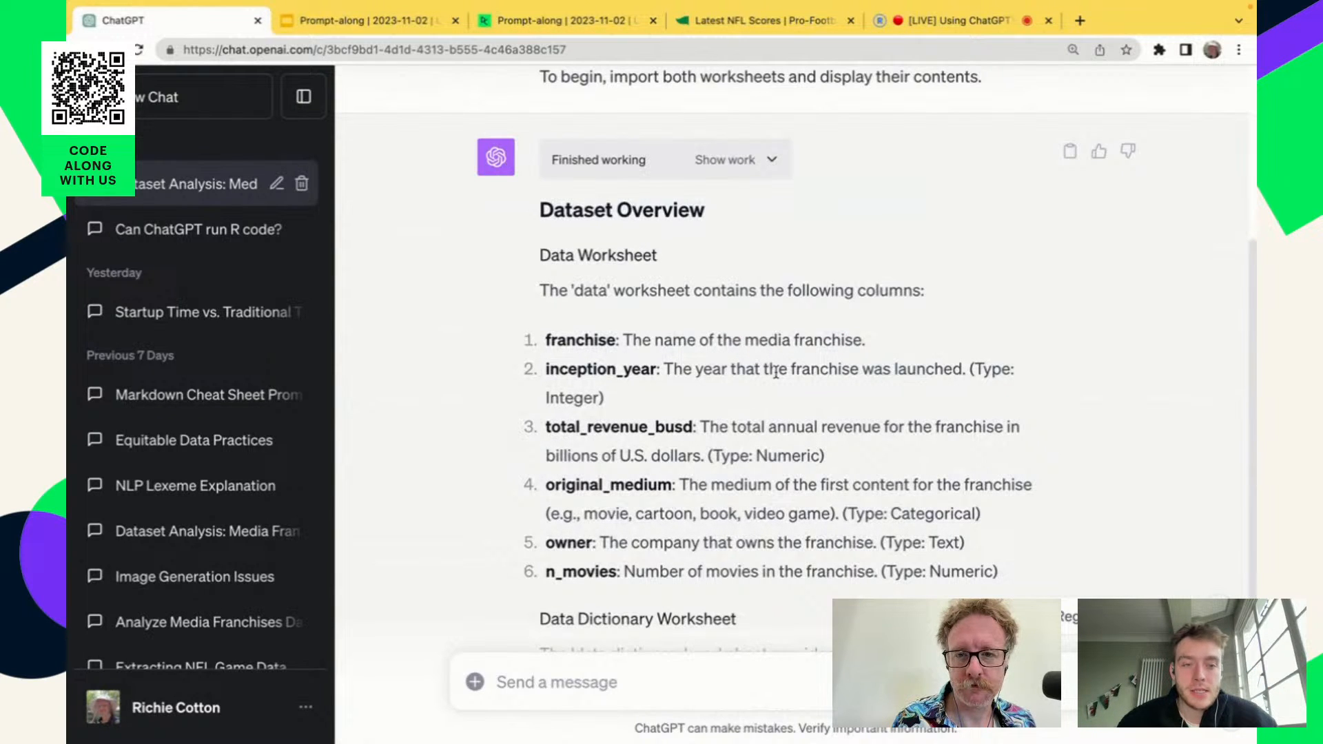
# Switch to the DataCamp workspace, view the file options for the Highest Grossing Media Franchises spreadsheet, and return to ChatGPT.
pyautogui.click(583, 24)
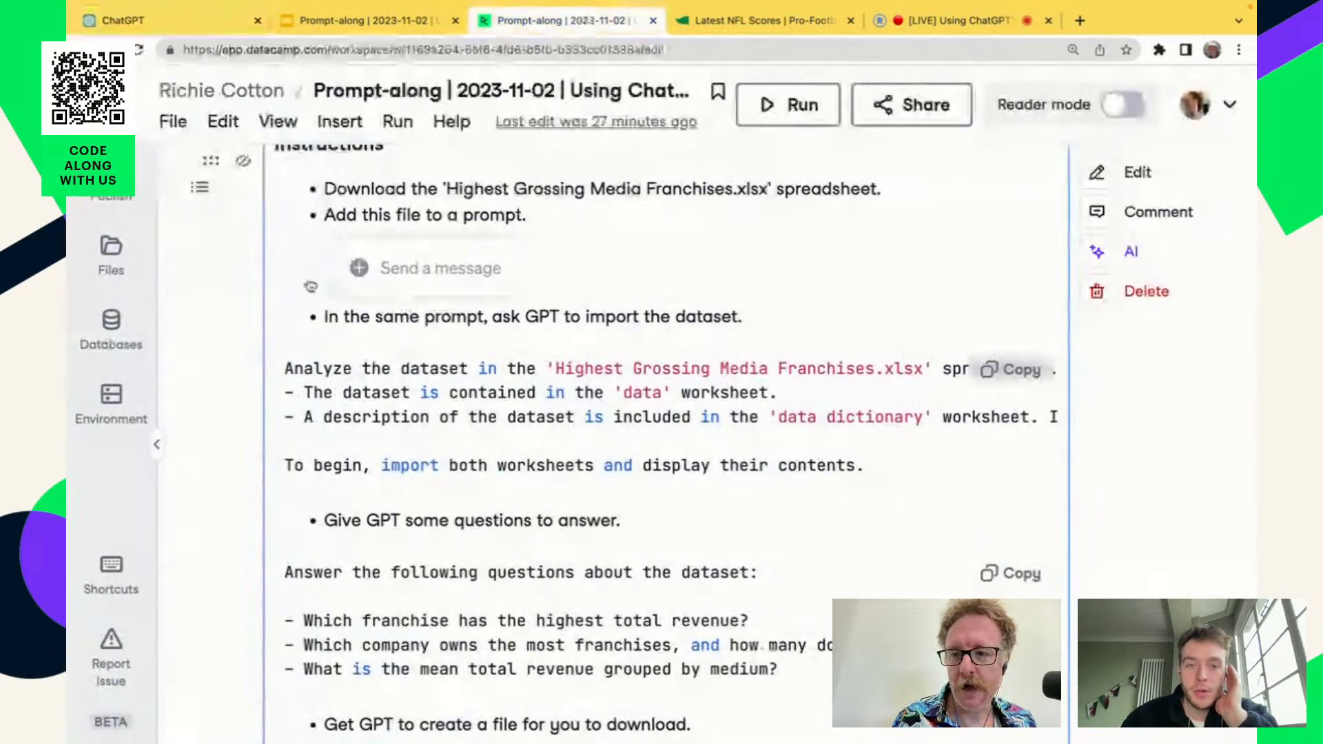
pyautogui.click(113, 256)
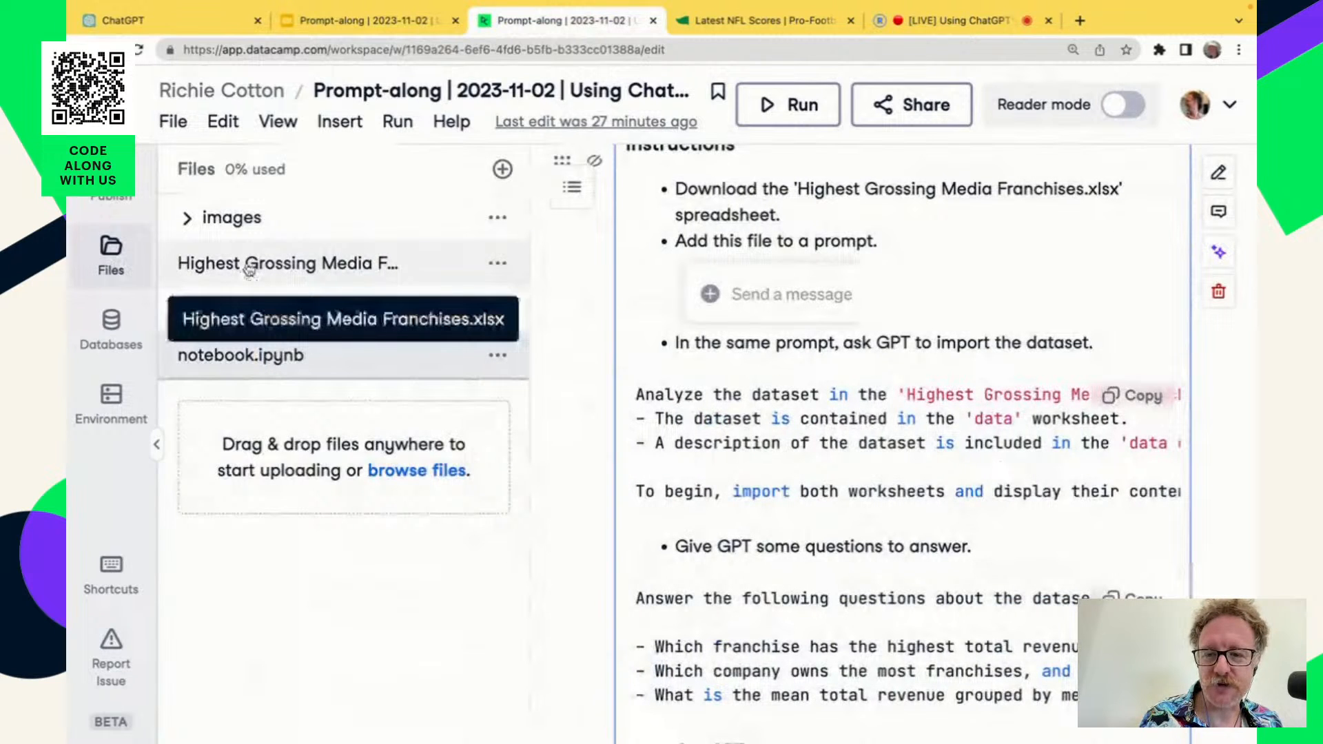
pyautogui.click(499, 266)
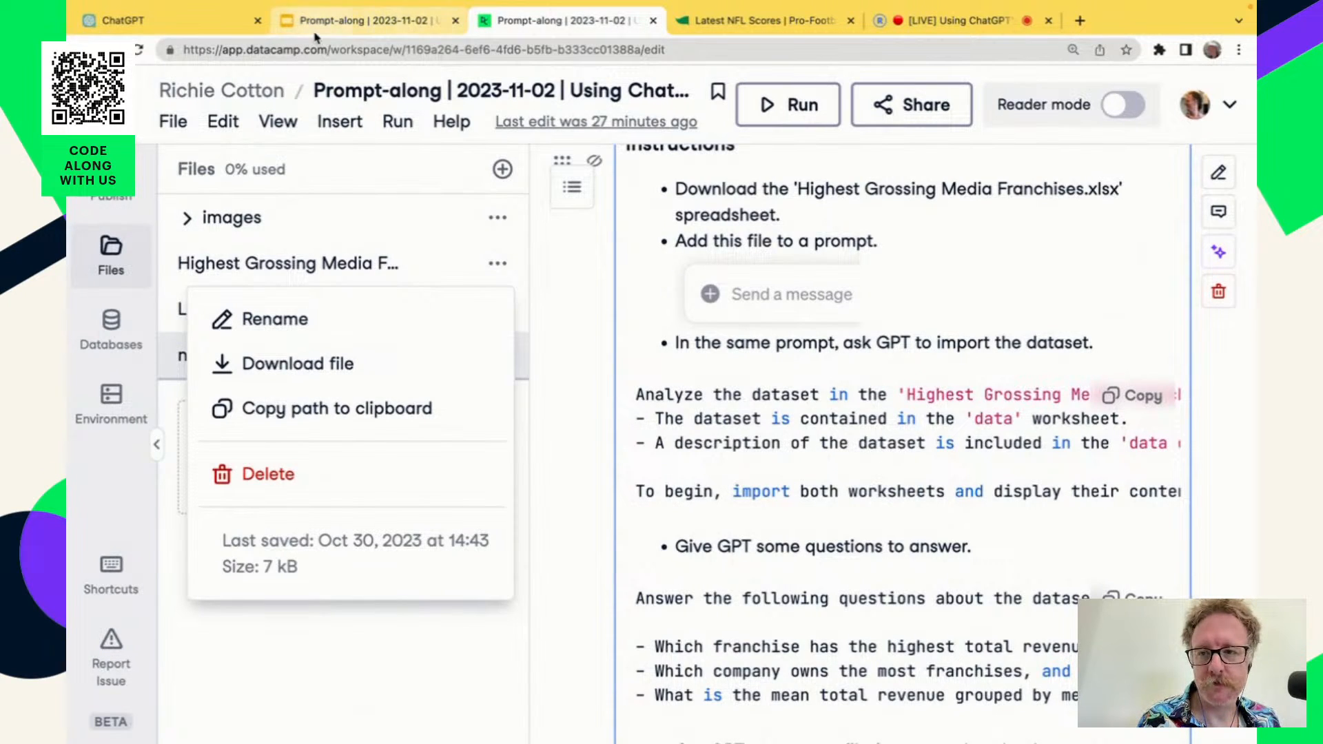
pyautogui.click(173, 24)
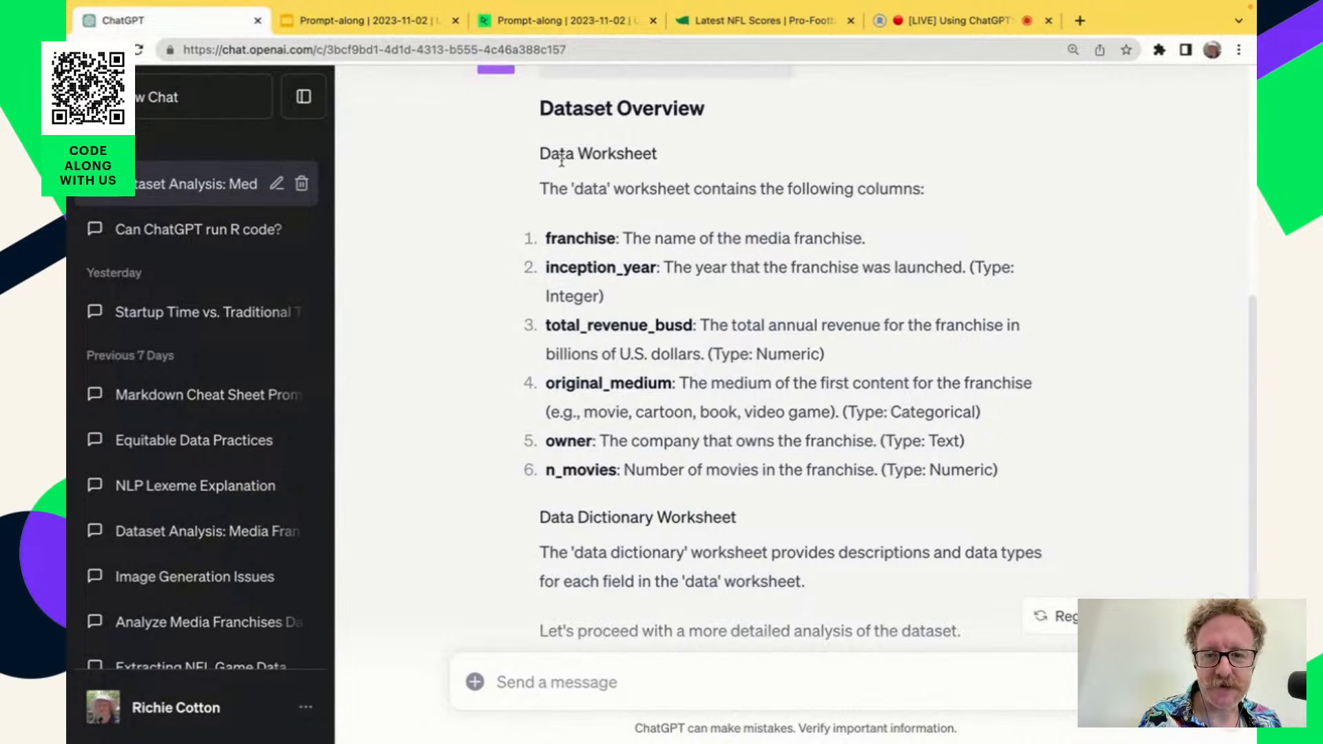
# Send ChatGPT the follow-up message "Please display the dataset as a table.".
pyautogui.scroll(-3, 717, 495)
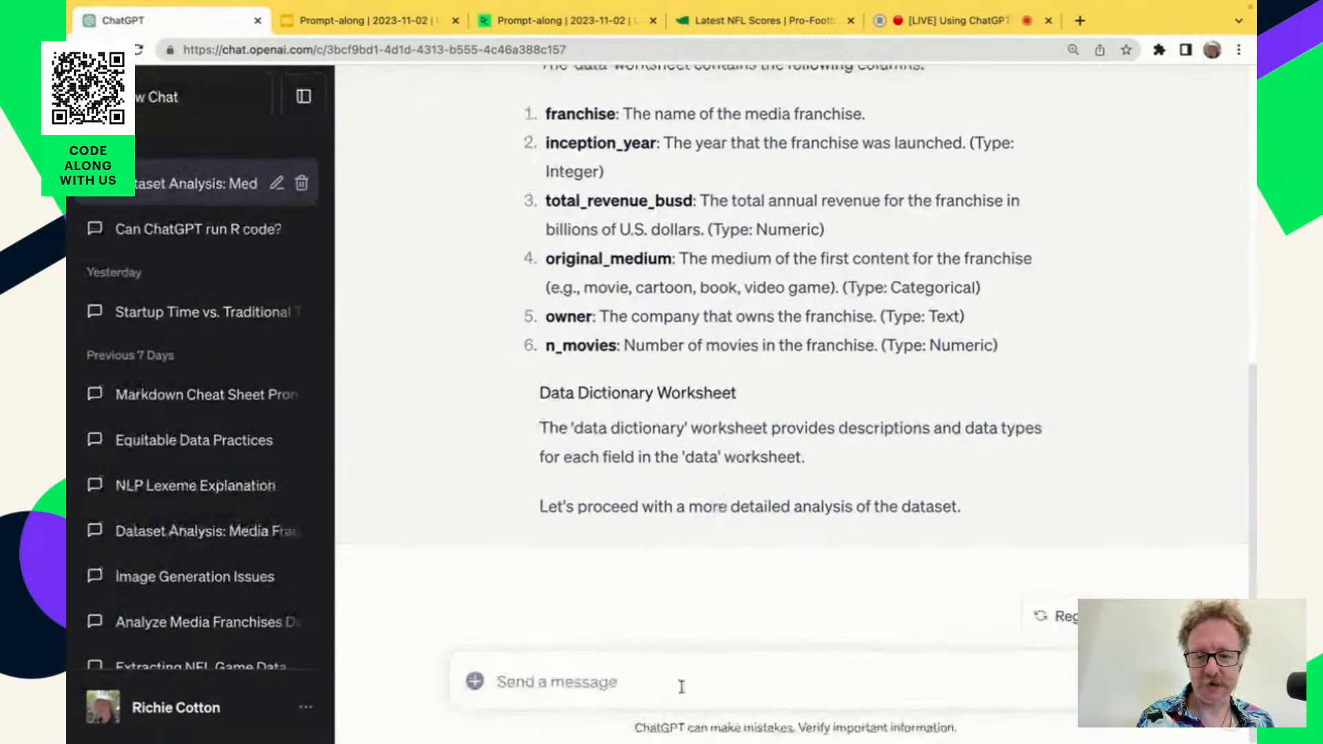
pyautogui.click(678, 690)
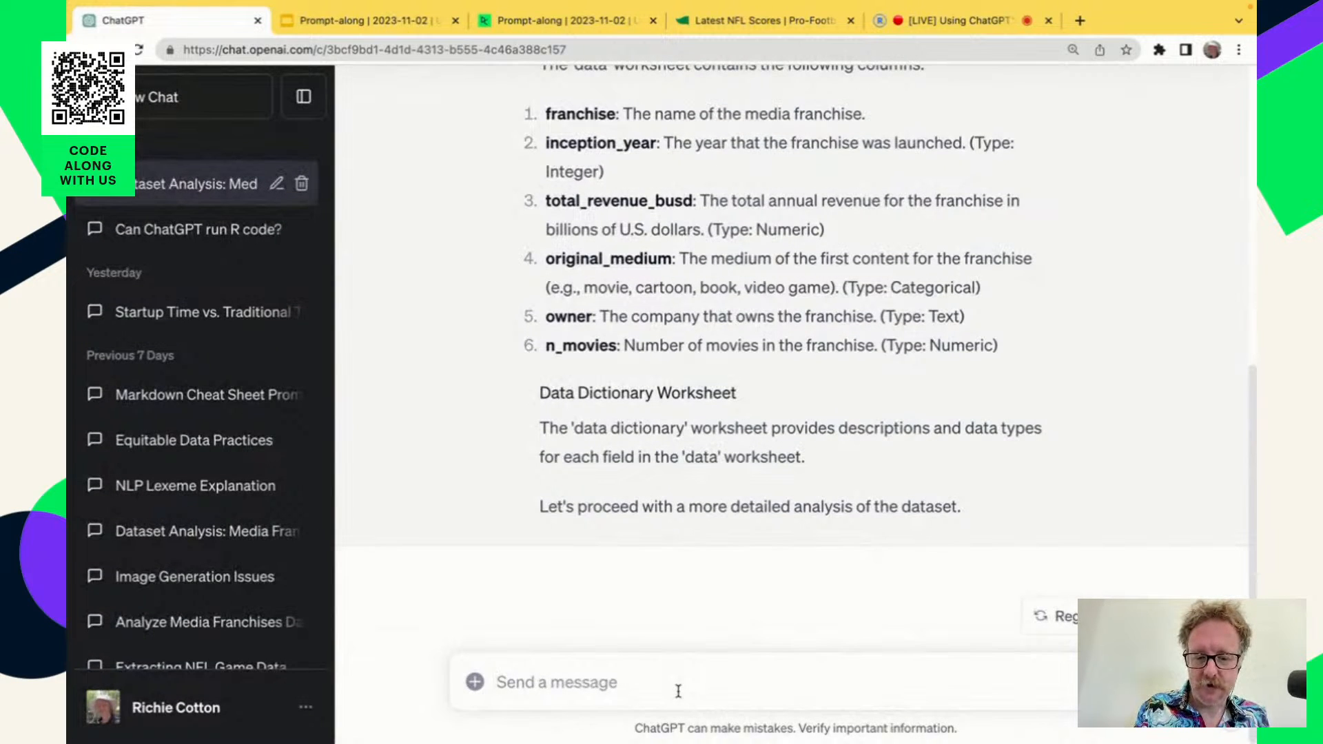
pyautogui.write('Plese displa')
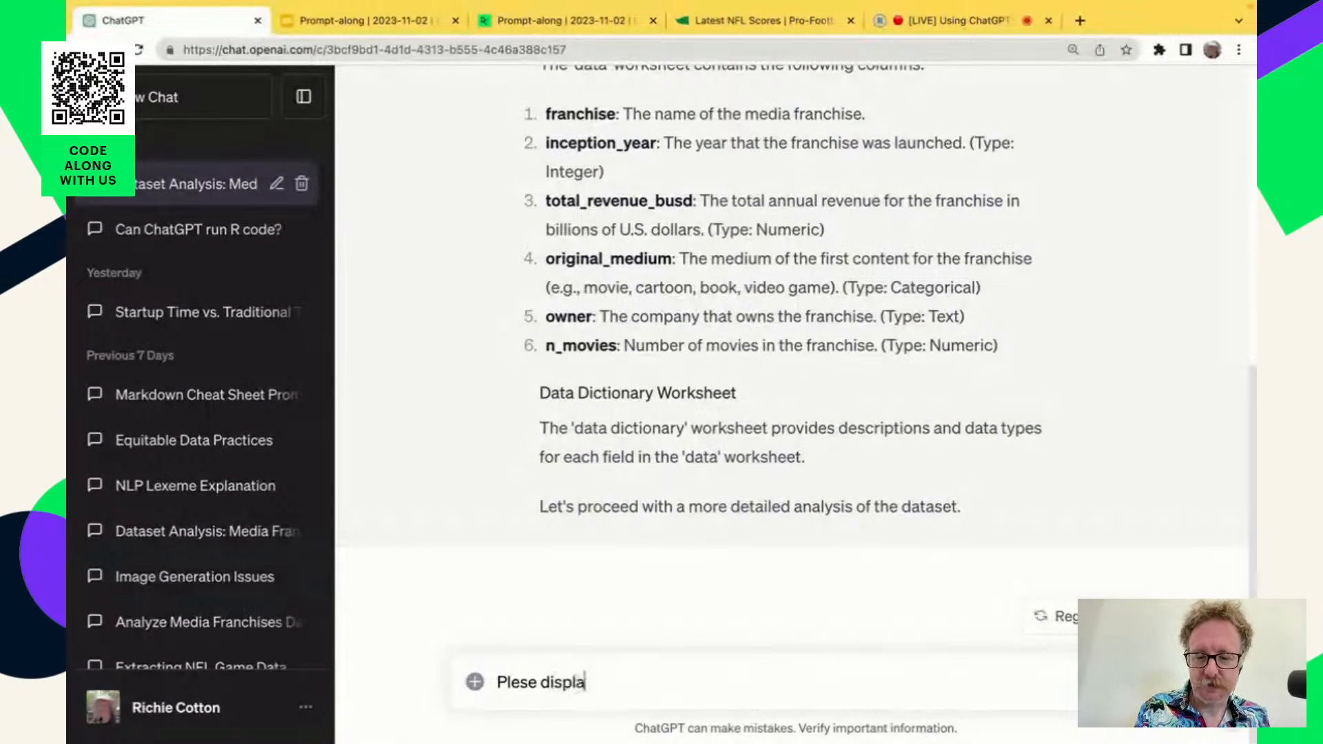
pyautogui.write('y')
pyautogui.click(522, 683)
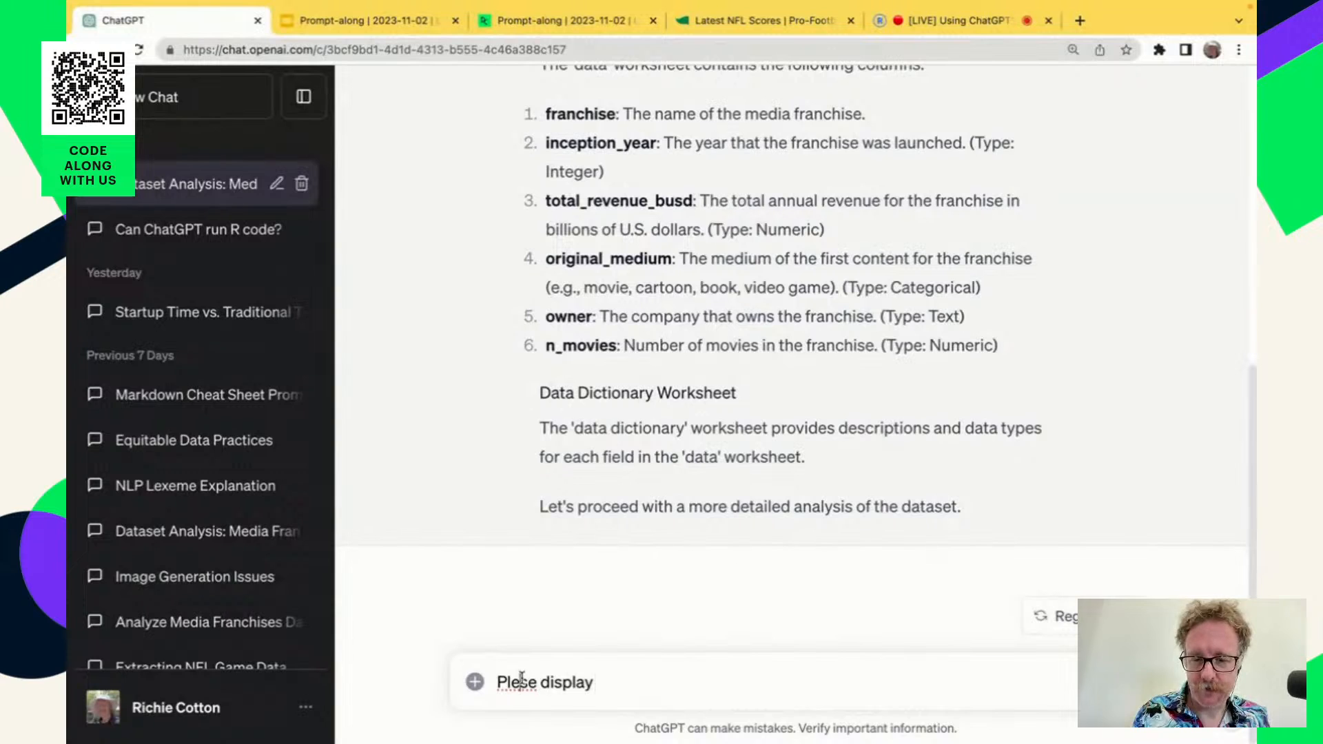
pyautogui.write('ay the')
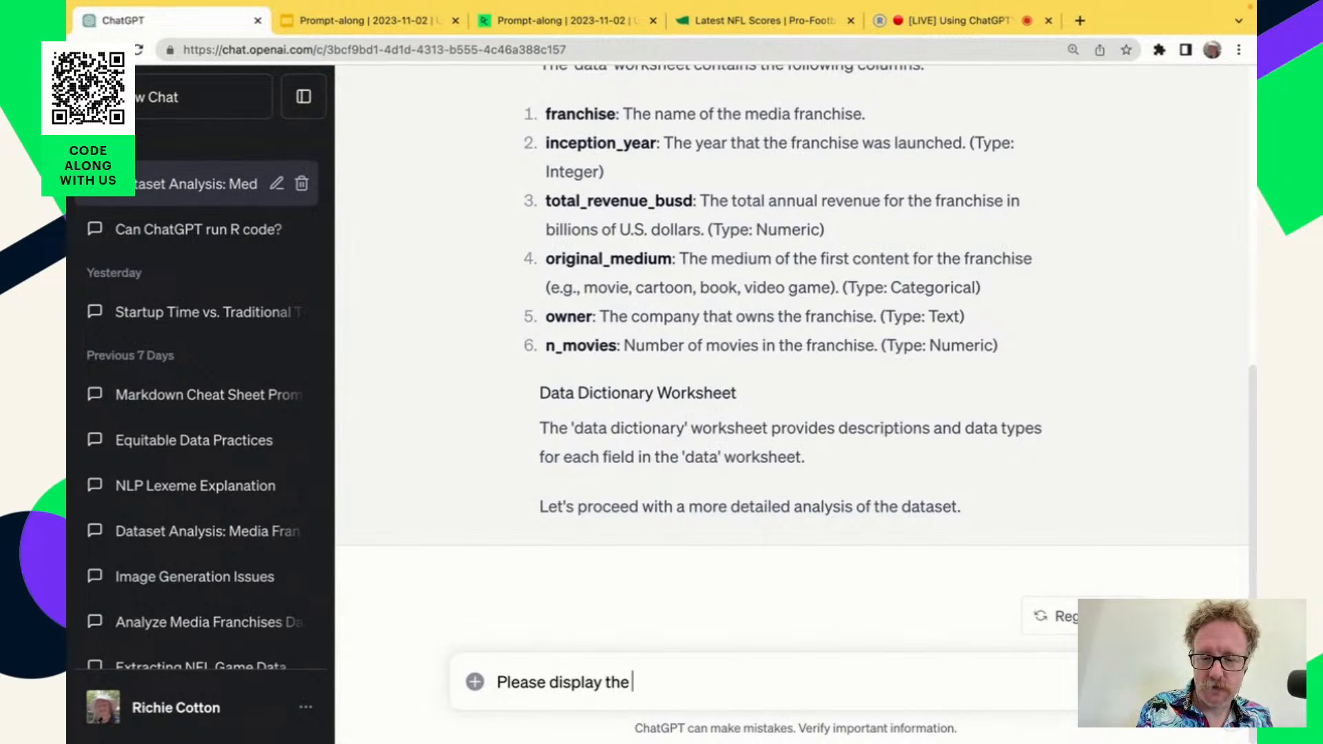
pyautogui.write(' dataset ')
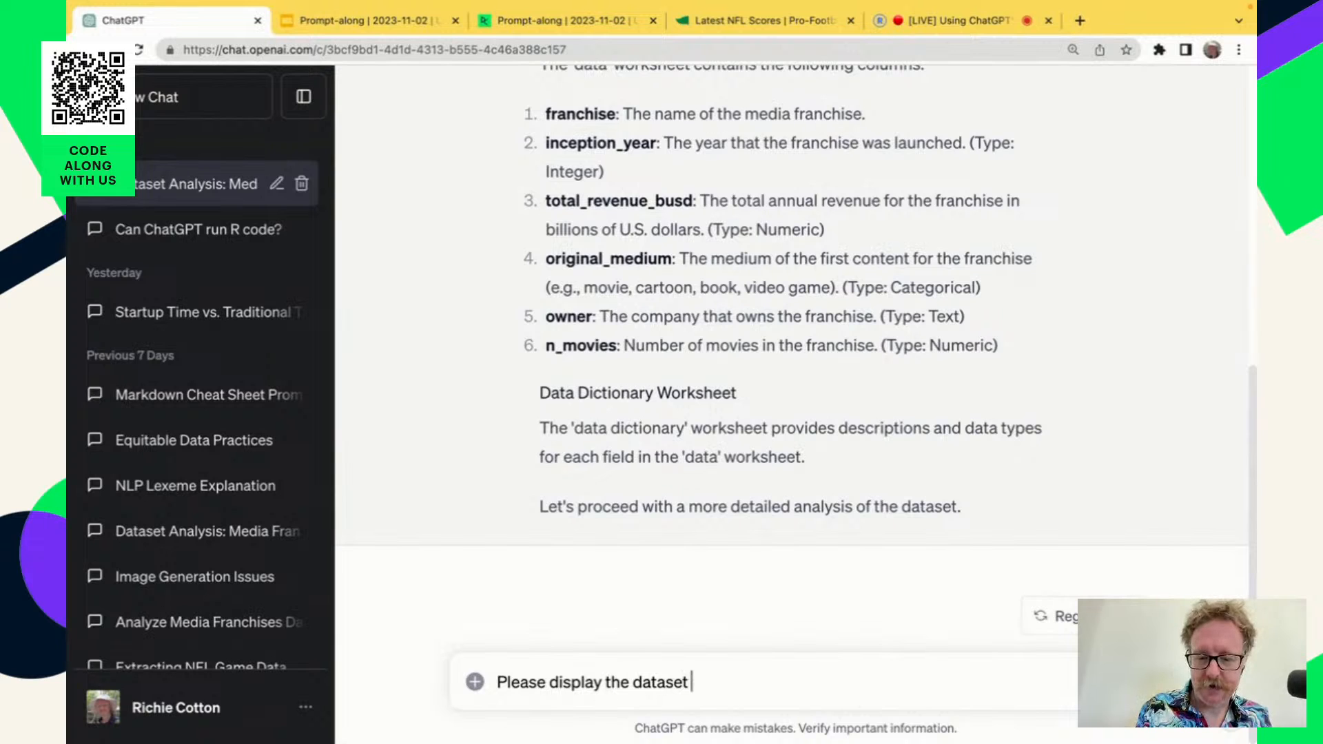
pyautogui.write('as a table.')
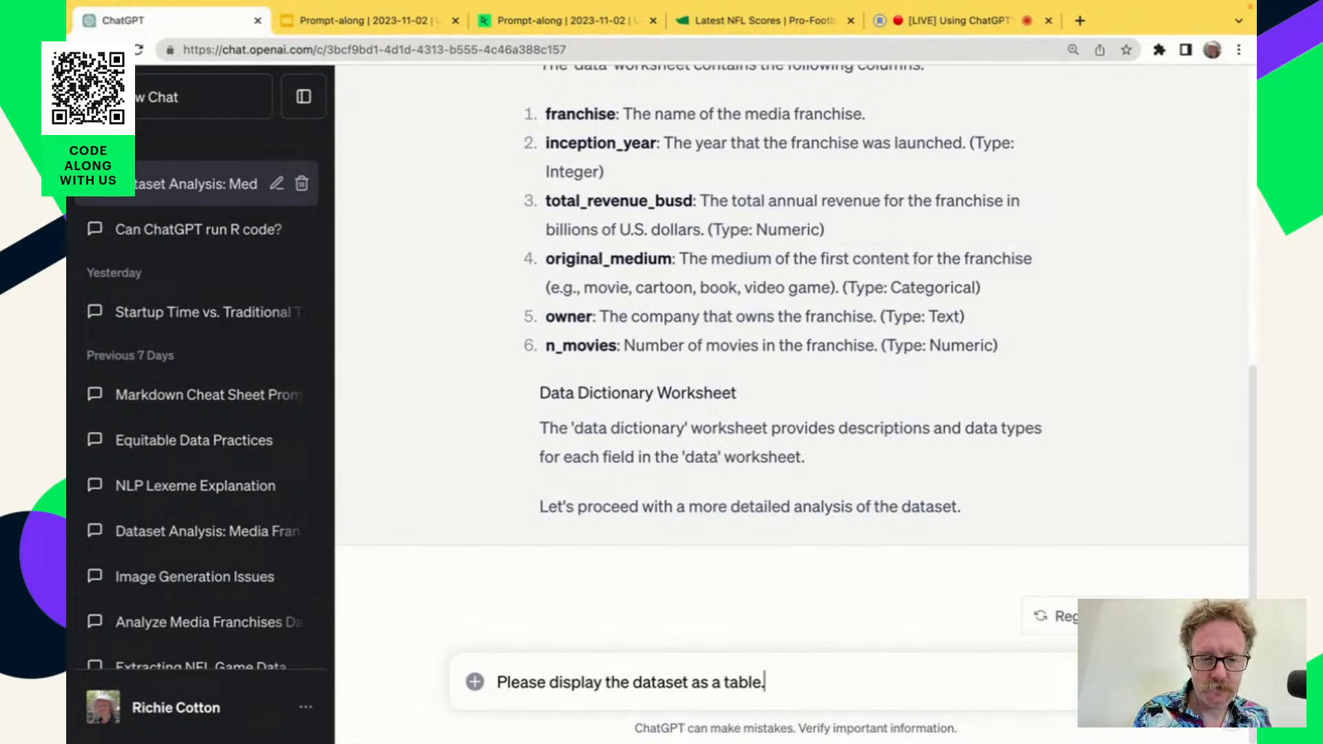
pyautogui.press('Return')
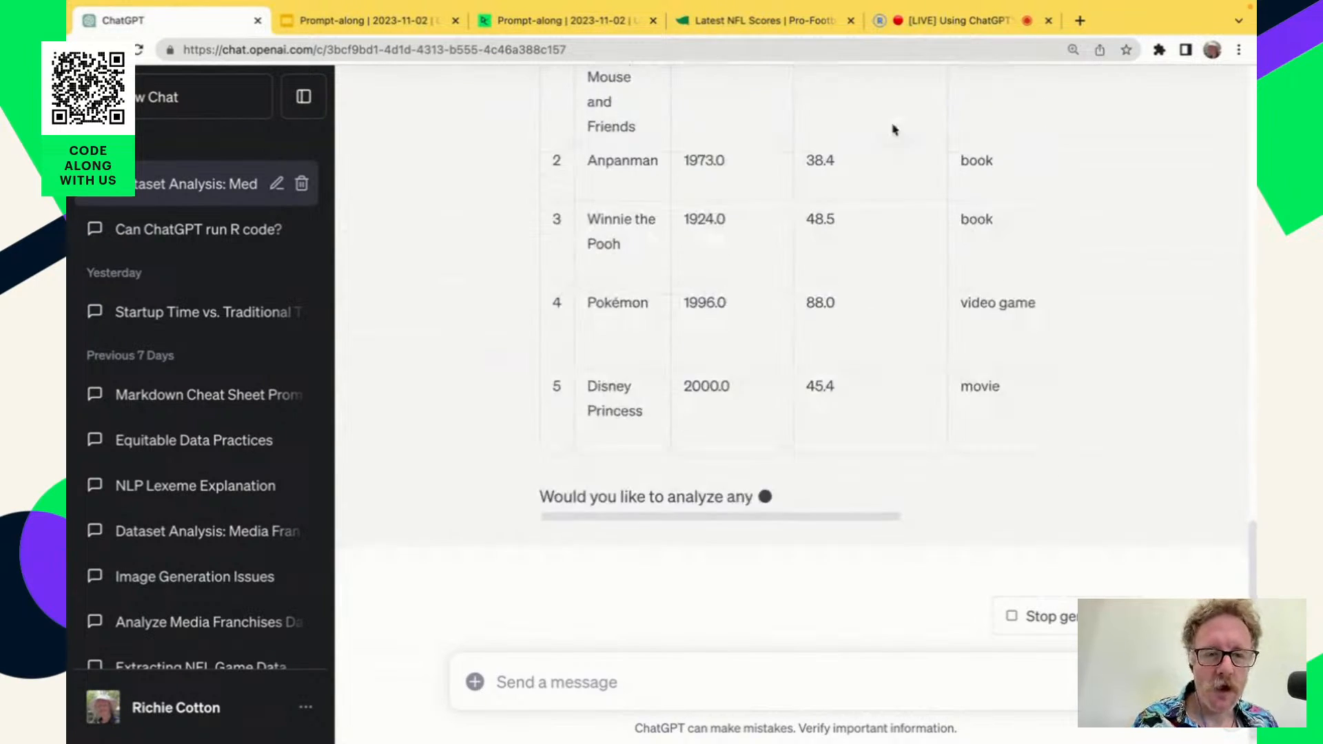
# Examine the rows and all columns of the dataset table in ChatGPT's response, from the franchise names to the owners.
pyautogui.scroll(10, 958, 210)
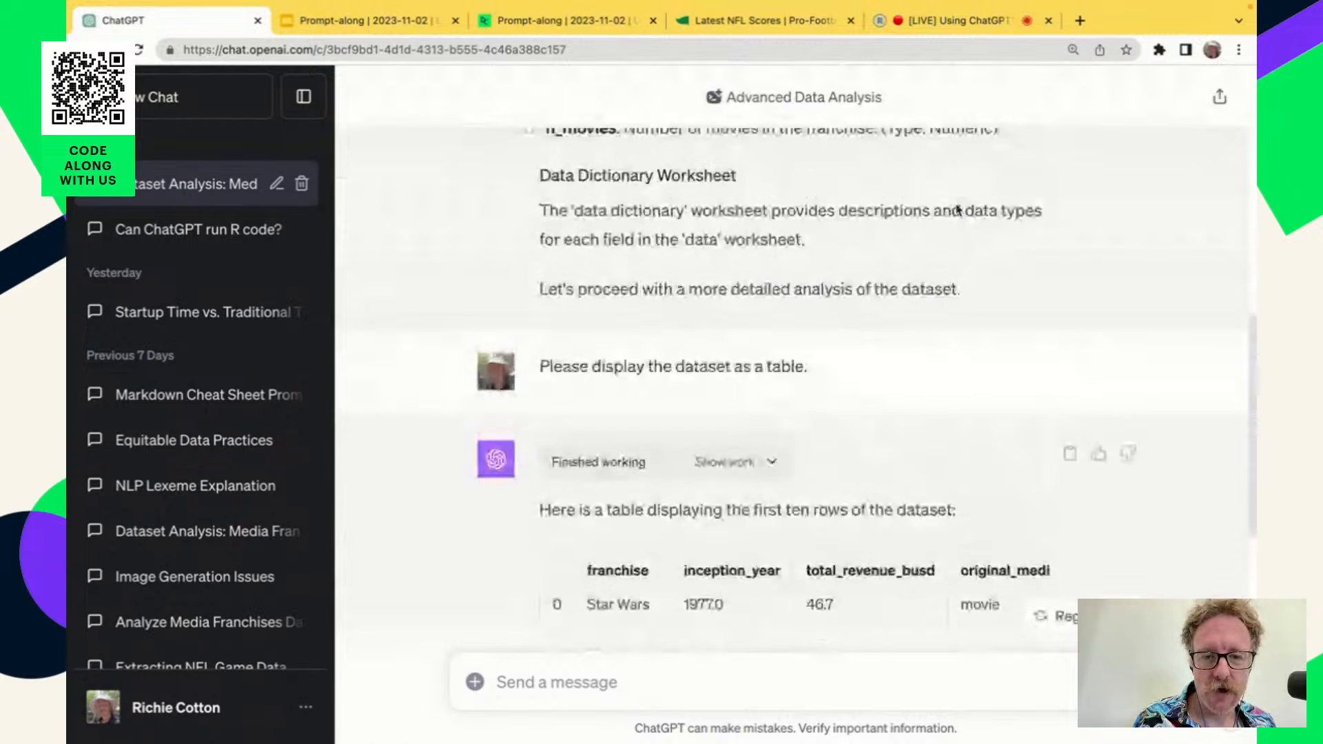
pyautogui.scroll(-6, 958, 211)
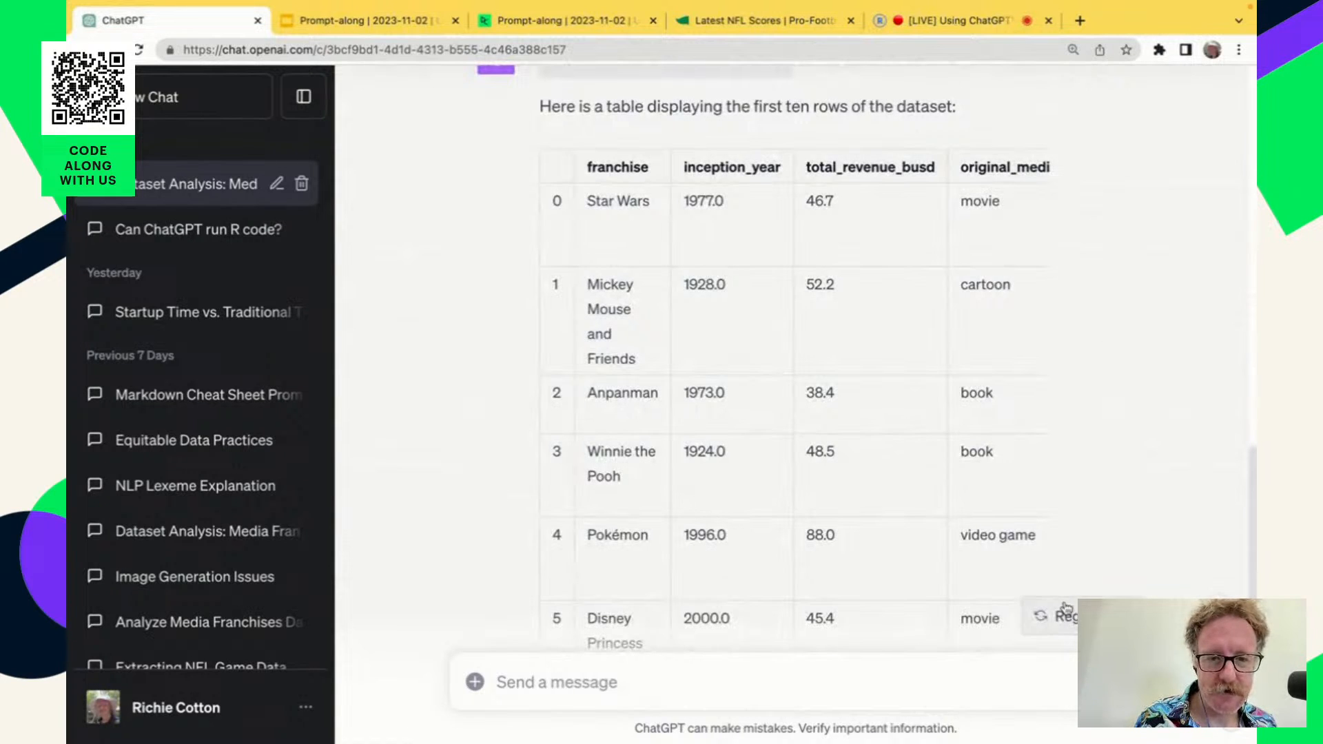
pyautogui.scroll(-1, 945, 540)
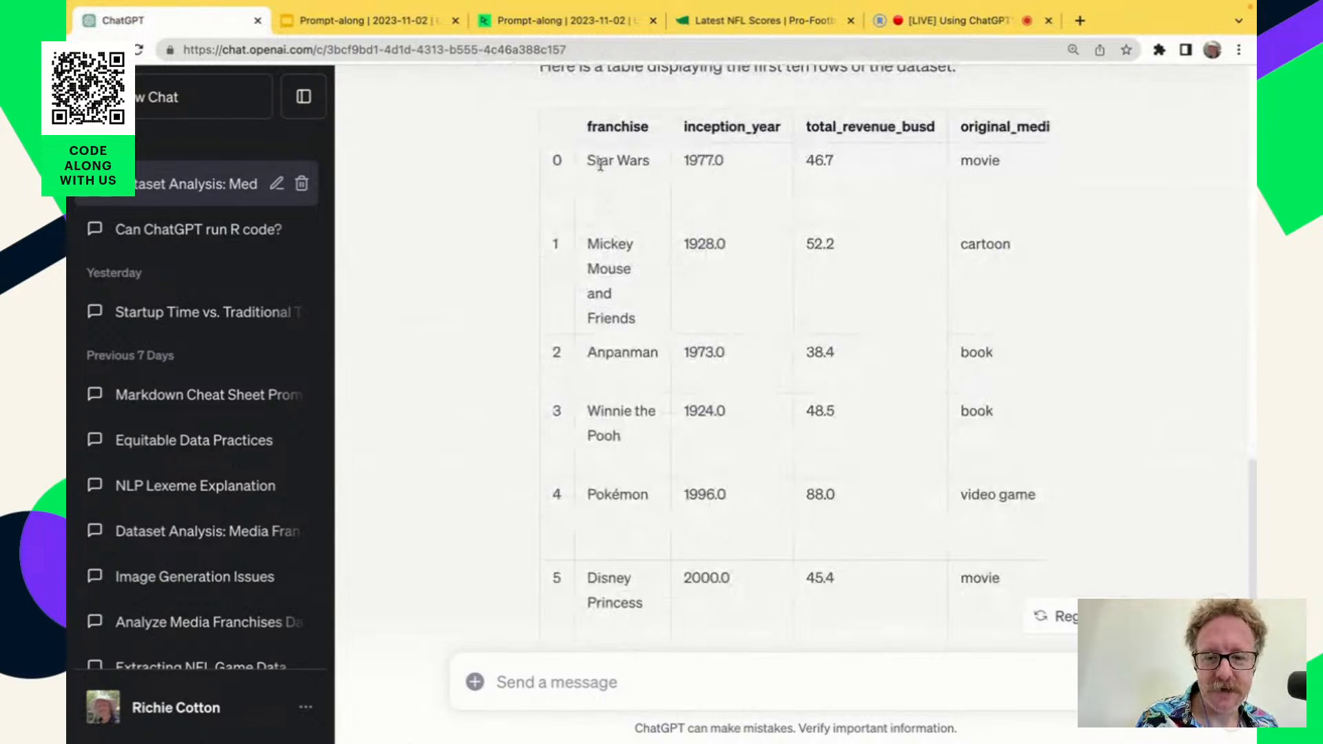
pyautogui.scroll(-1, 644, 537)
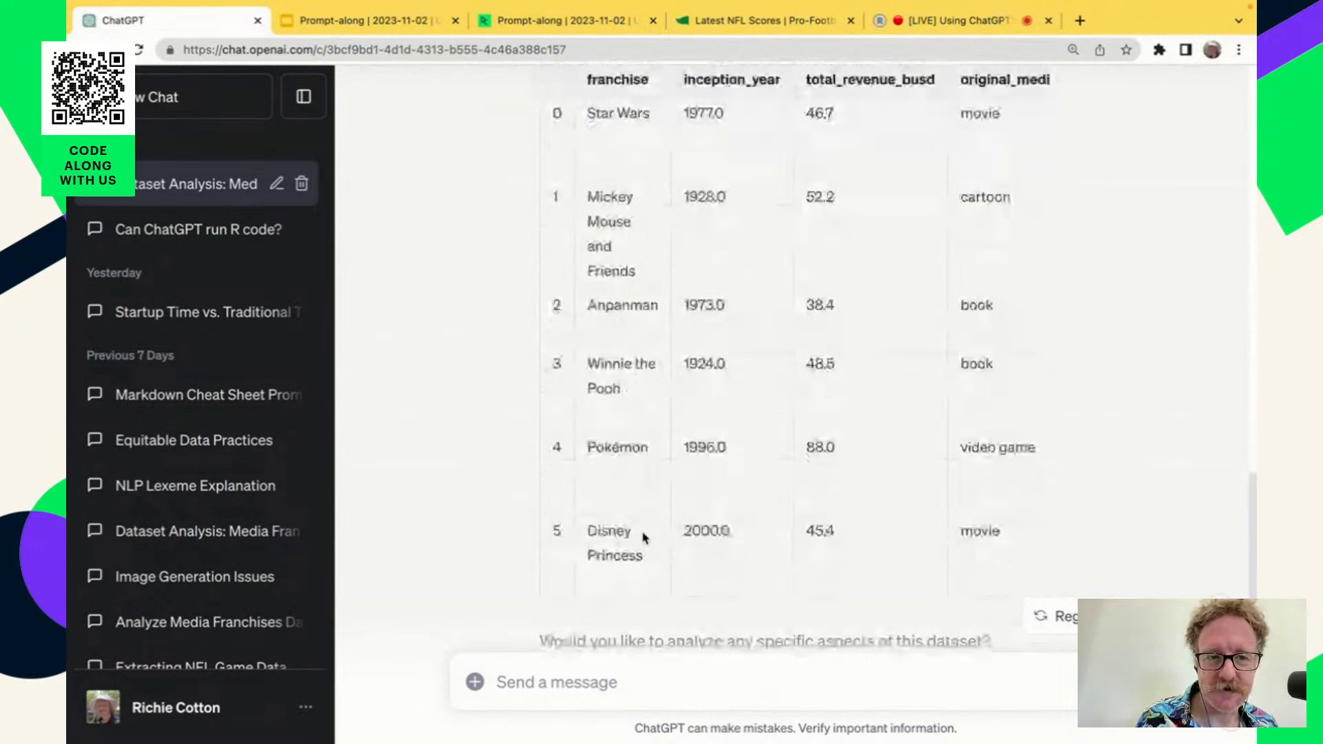
pyautogui.hscroll(3, 886, 372)
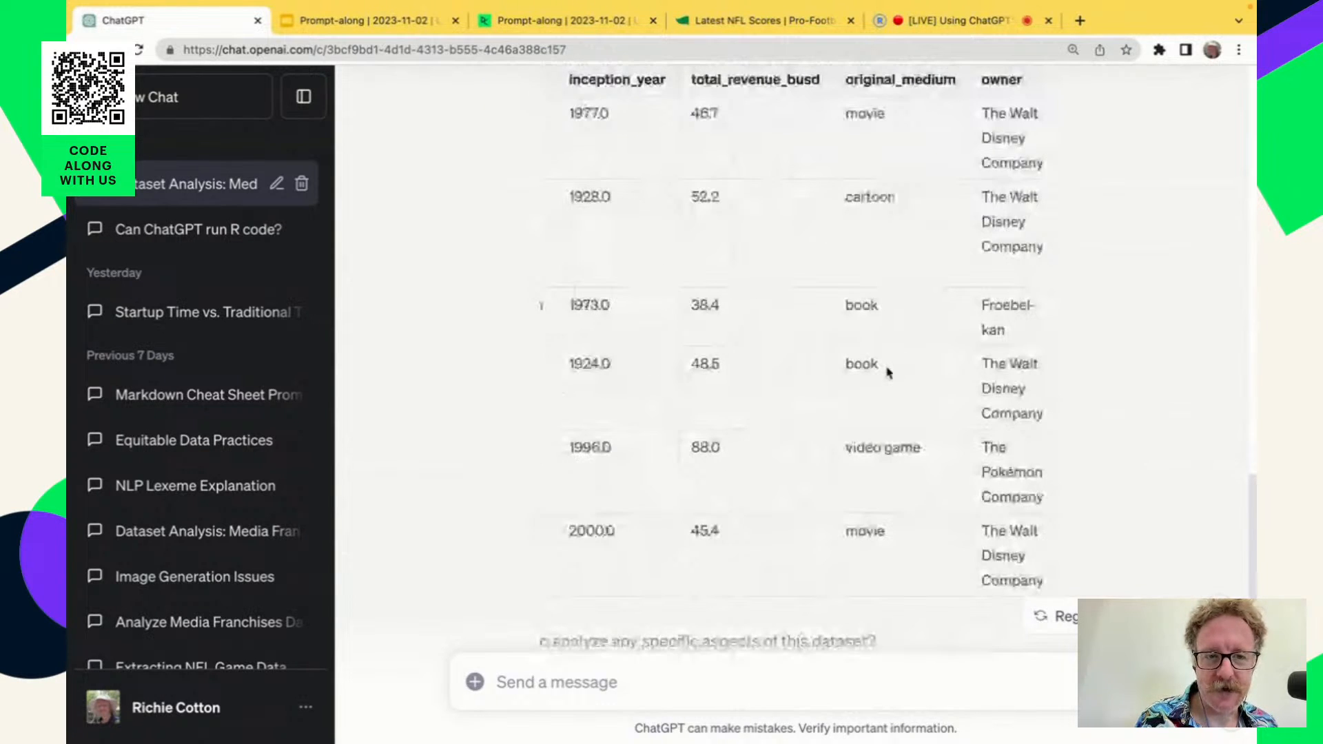
pyautogui.hscroll(3, 887, 372)
pyautogui.hscroll(-4, 753, 422)
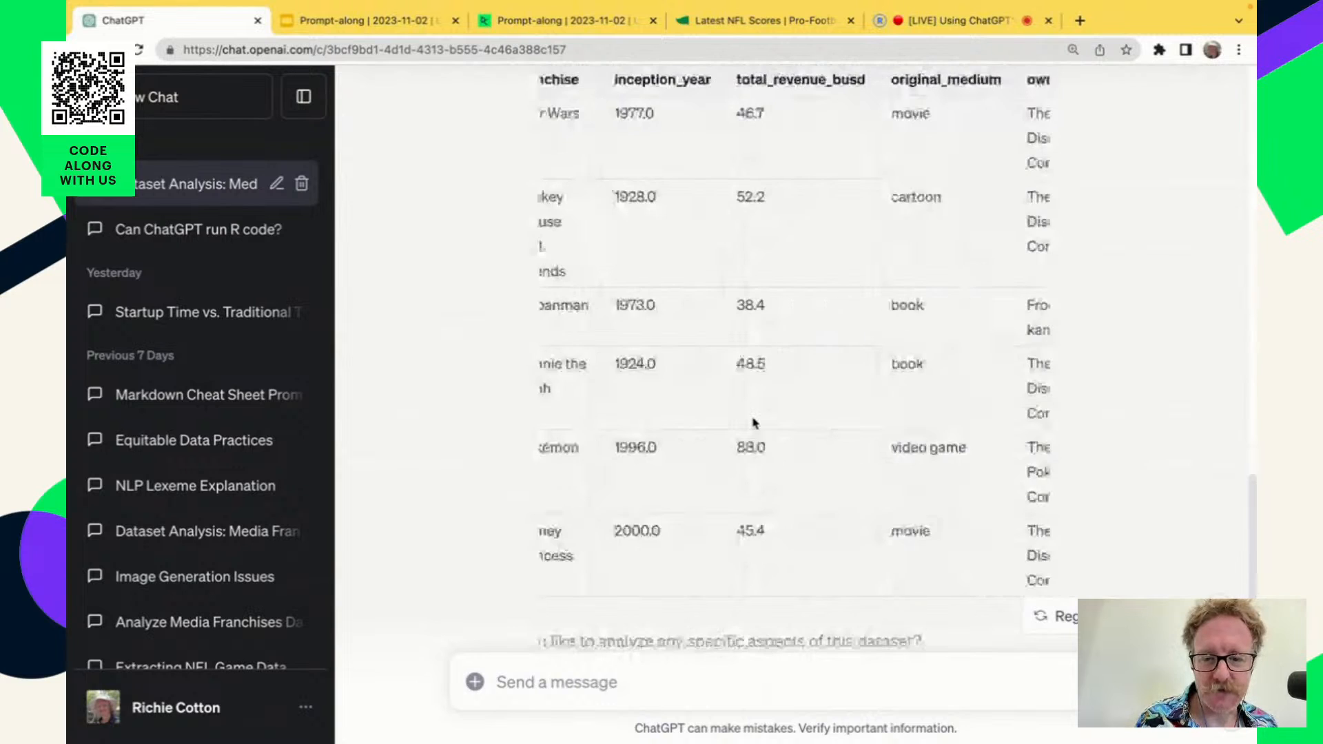
pyautogui.hscroll(-2, 753, 423)
pyautogui.scroll(-4, 753, 423)
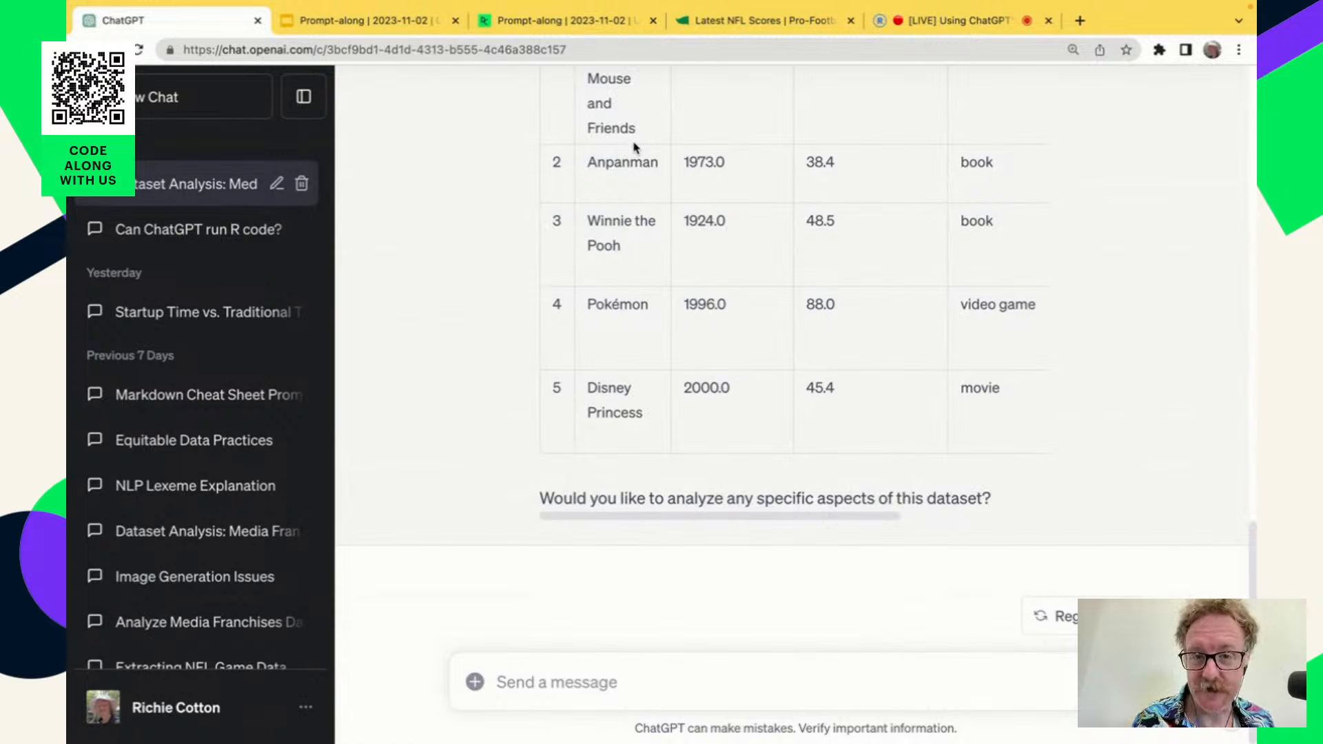
# Switch to the DataCamp workspace, hide its file list, and copy the prompt asking three questions about the dataset.
pyautogui.click(577, 24)
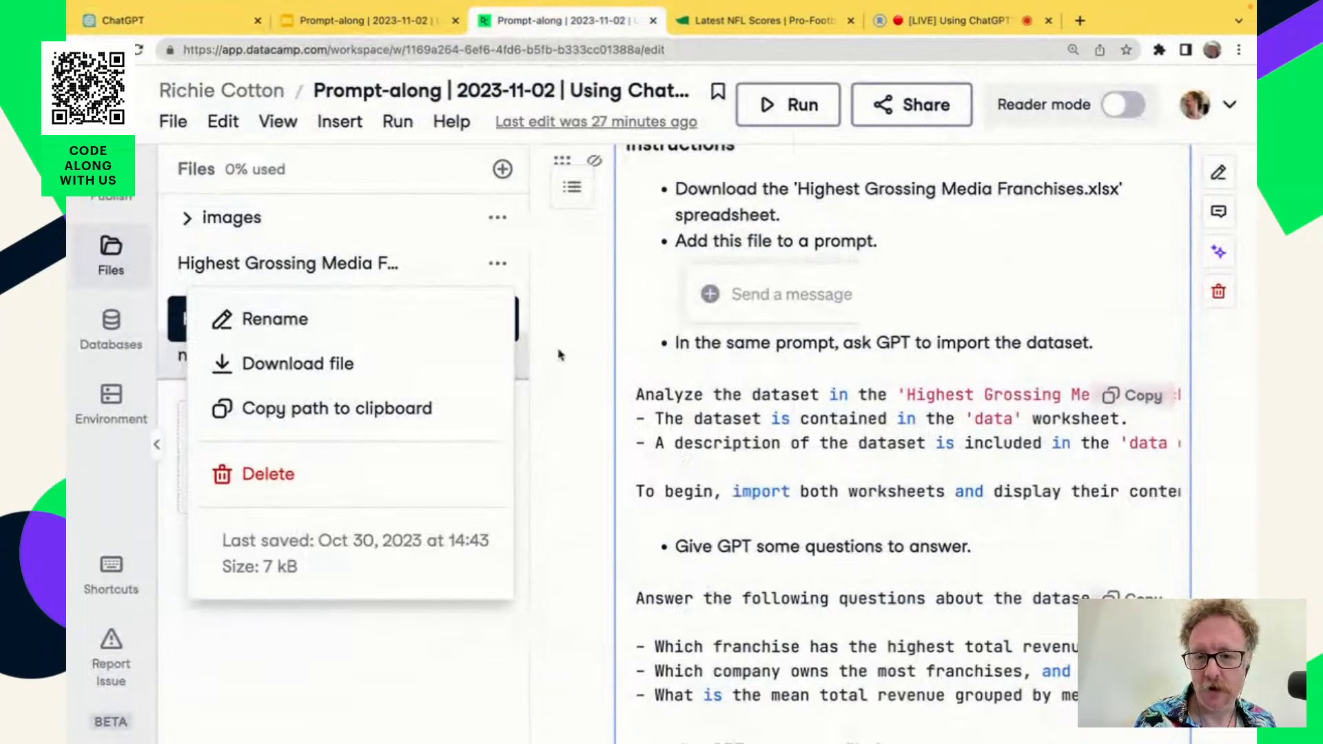
pyautogui.click(117, 268)
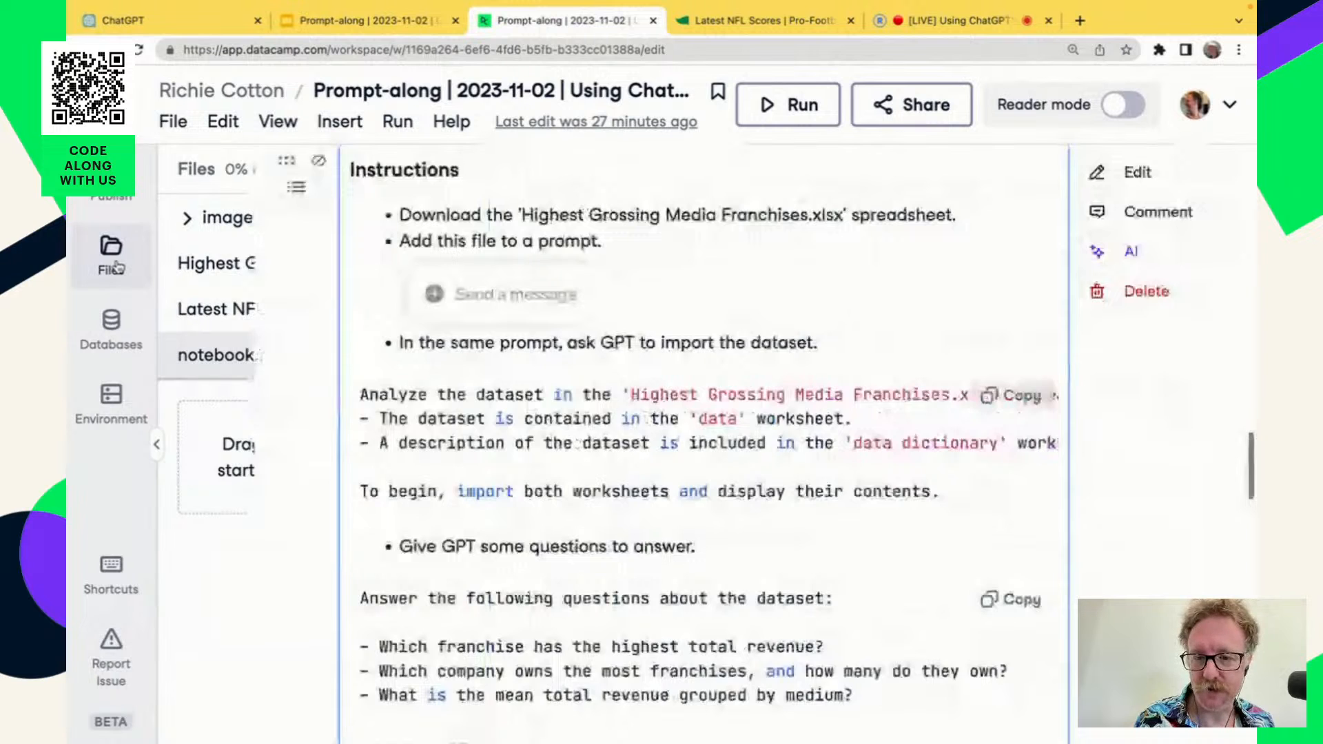
pyautogui.scroll(-2, 842, 635)
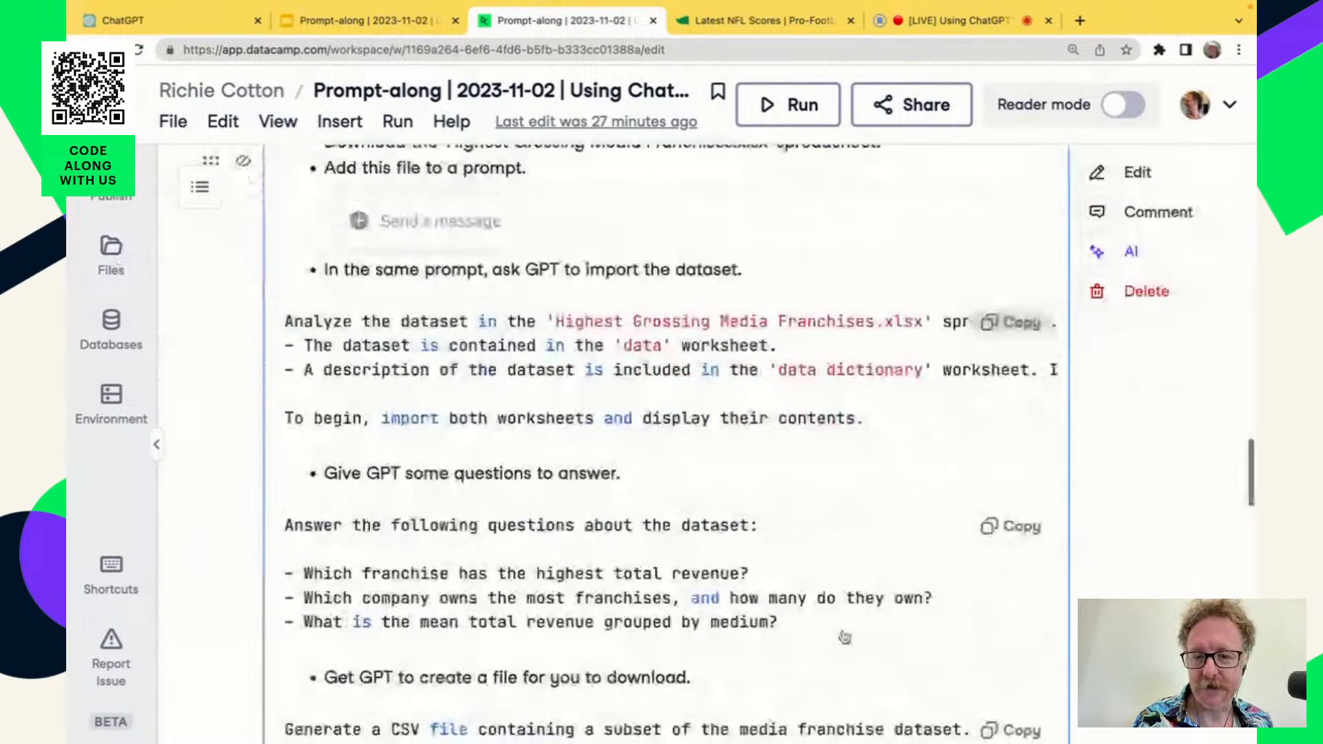
pyautogui.scroll(-5, 845, 637)
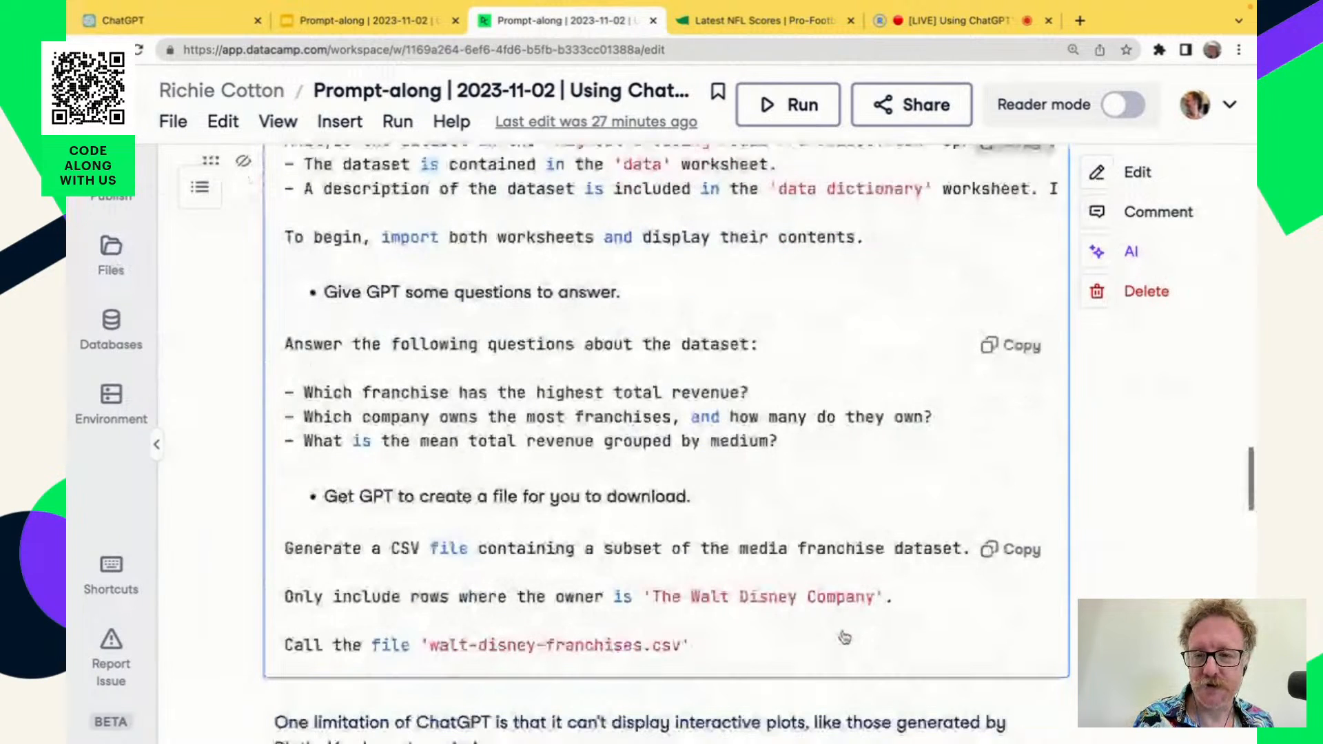
pyautogui.scroll(-2, 845, 636)
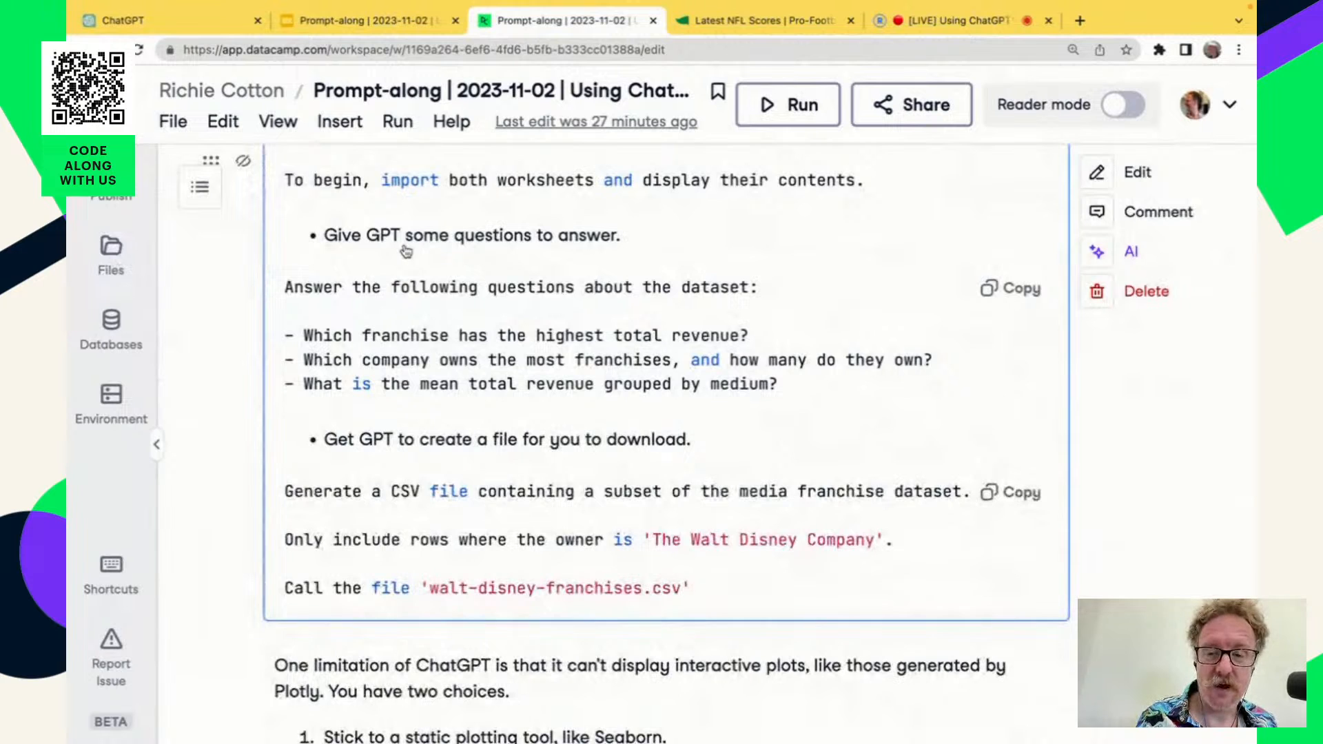
pyautogui.click(1007, 288)
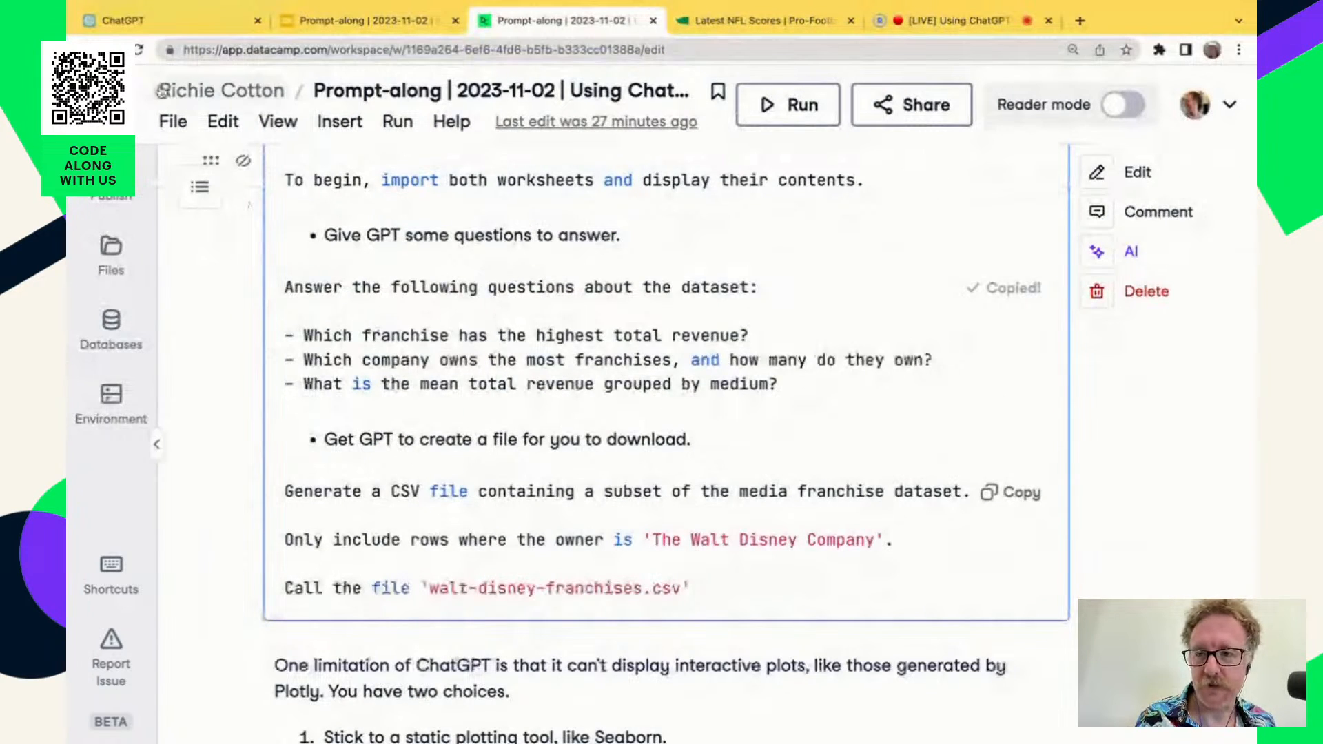
# Send ChatGPT the copied questions on the highest-revenue franchise, the company owning the most franchises, and mean total revenue by medium.
pyautogui.click(159, 20)
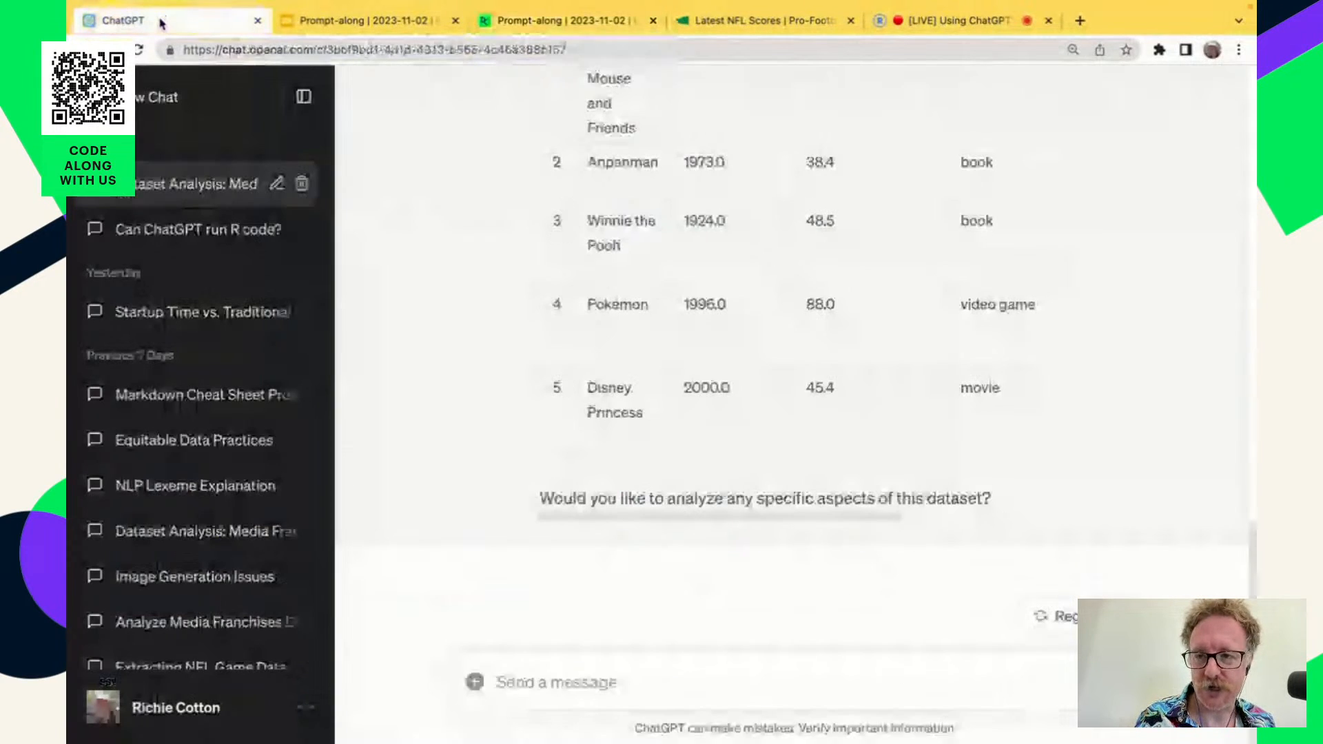
pyautogui.click(638, 674)
pyautogui.press('super+v')
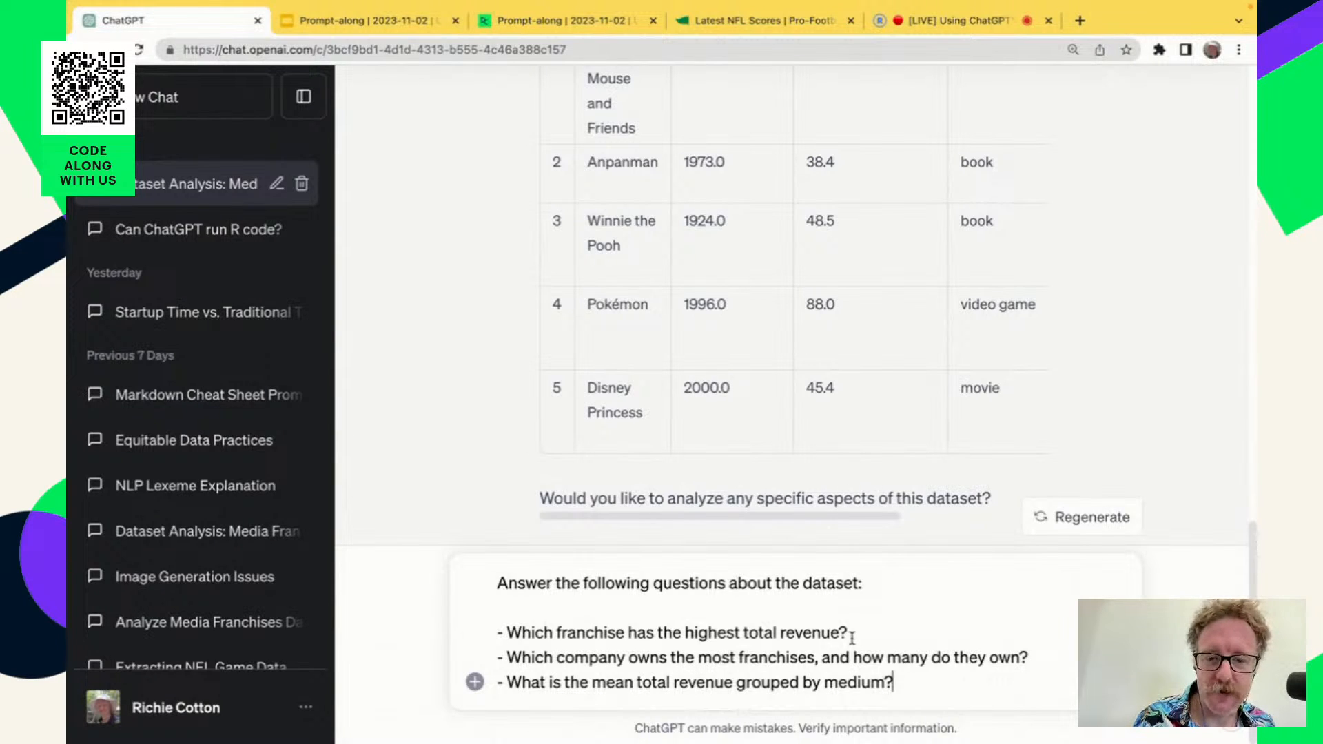
pyautogui.click(509, 636)
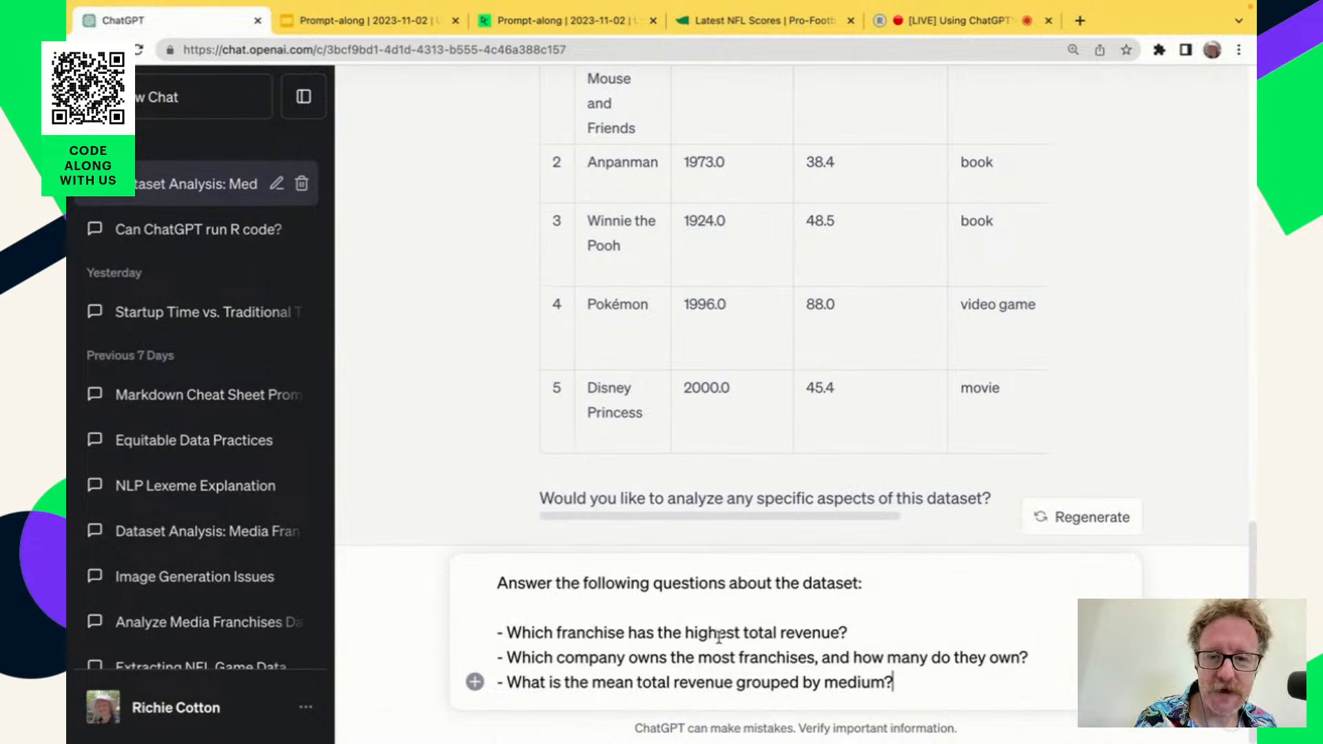
pyautogui.scroll(5, 744, 301)
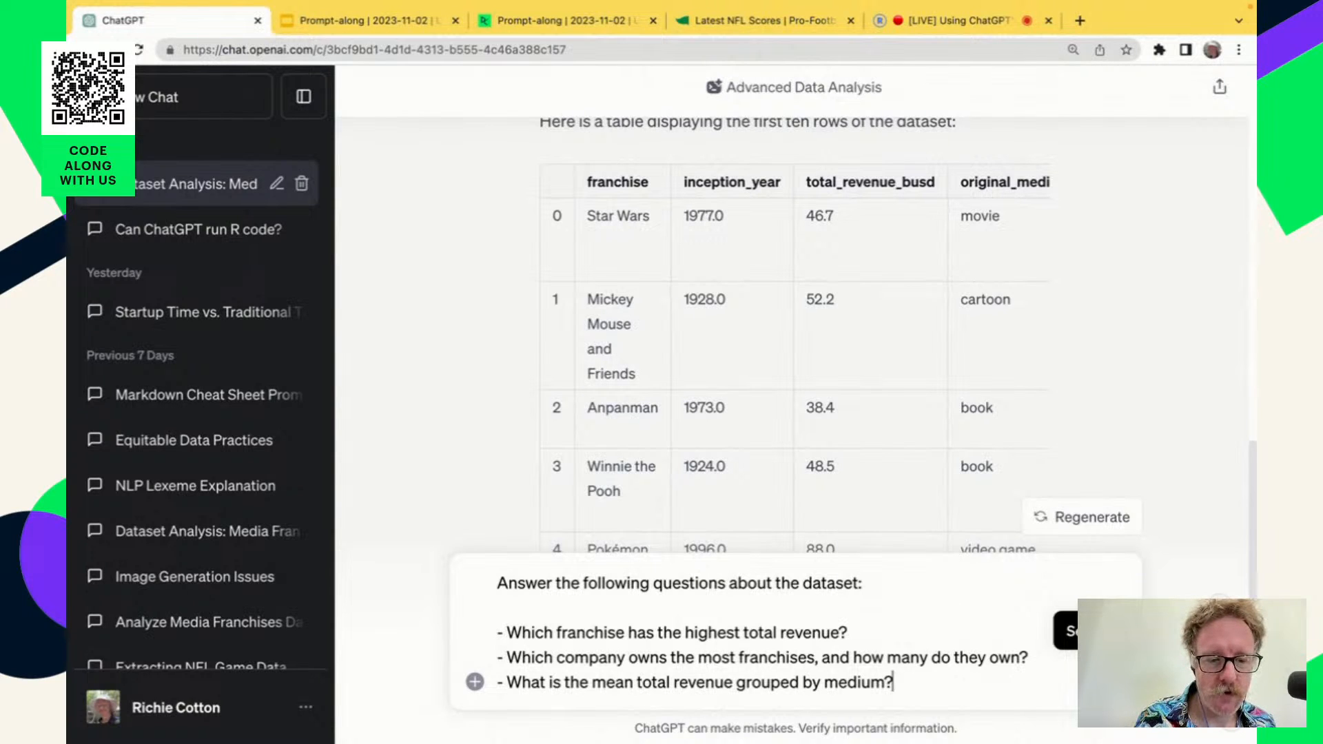
pyautogui.click(1067, 631)
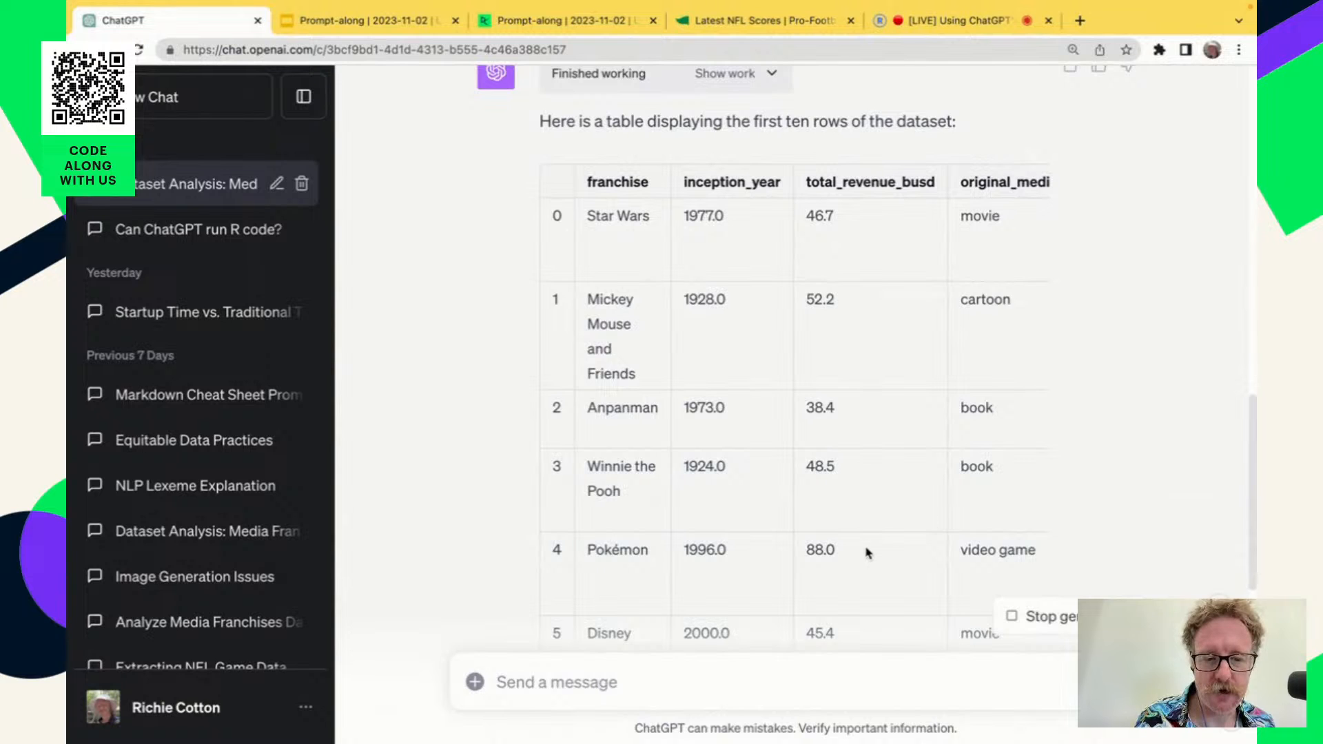
pyautogui.scroll(-4, 866, 547)
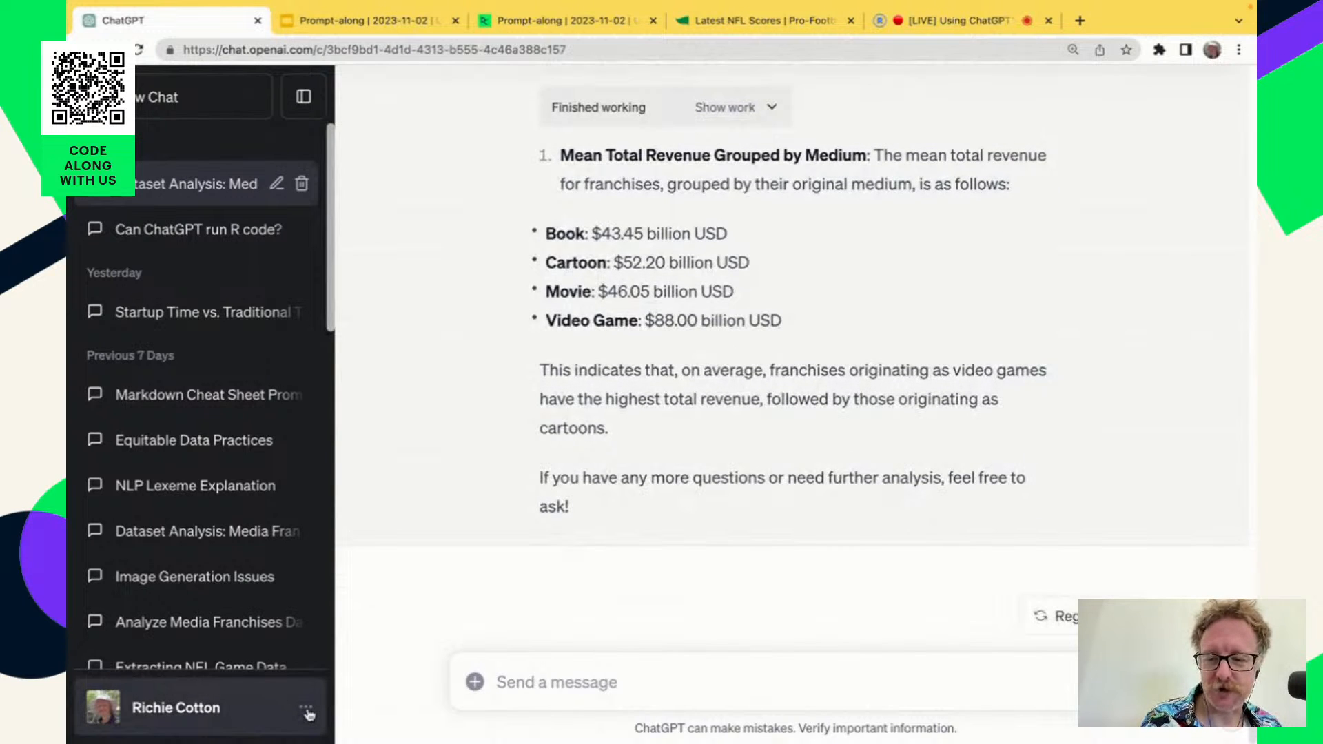
# View the account menu options, close them, and review ChatGPT's planned analyses and its answer on the highest-revenue franchise.
pyautogui.click(307, 712)
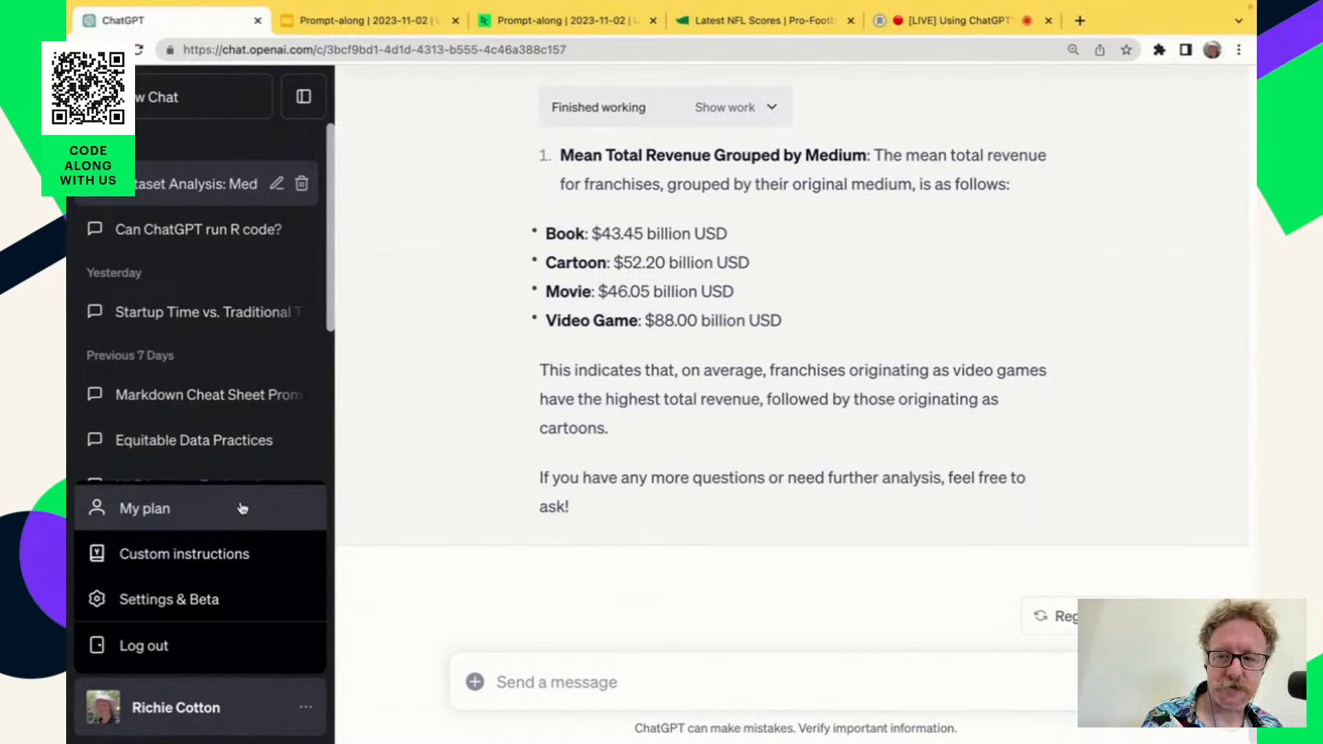
pyautogui.click(467, 401)
pyautogui.scroll(10, 494, 455)
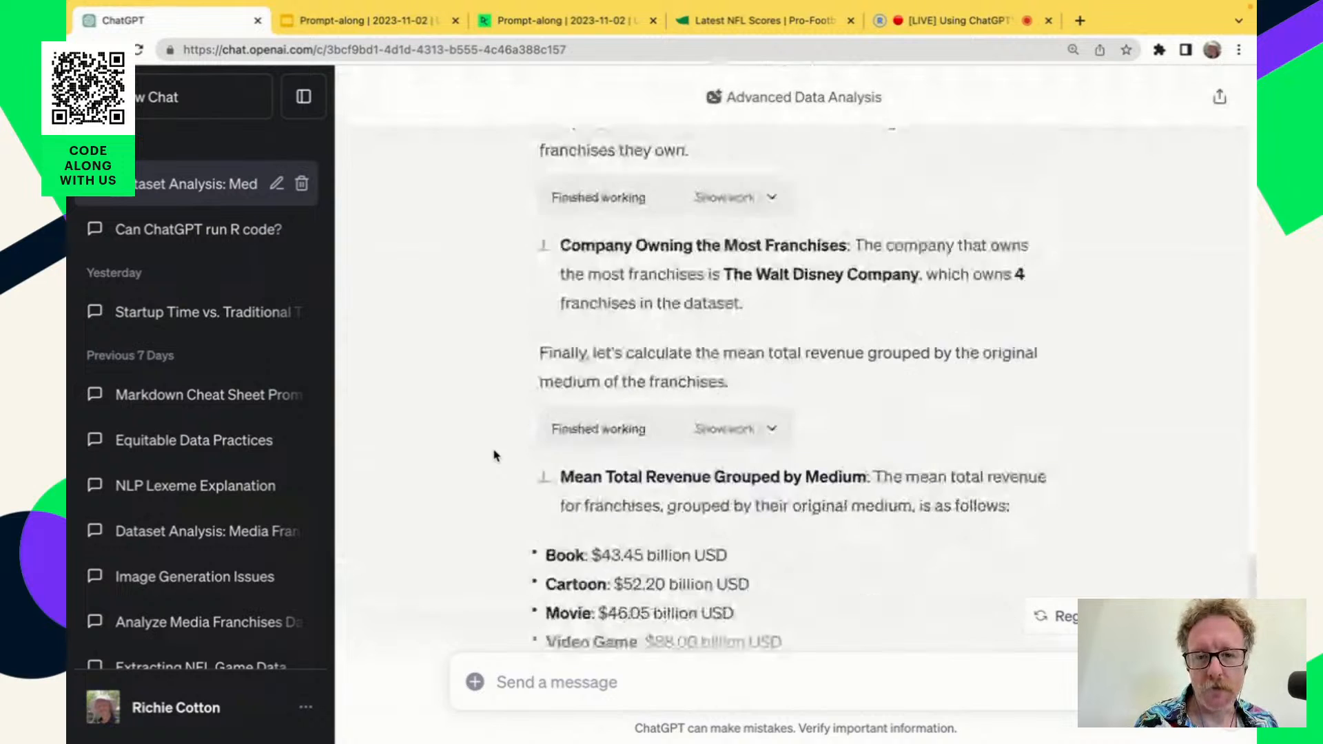
pyautogui.scroll(3, 493, 456)
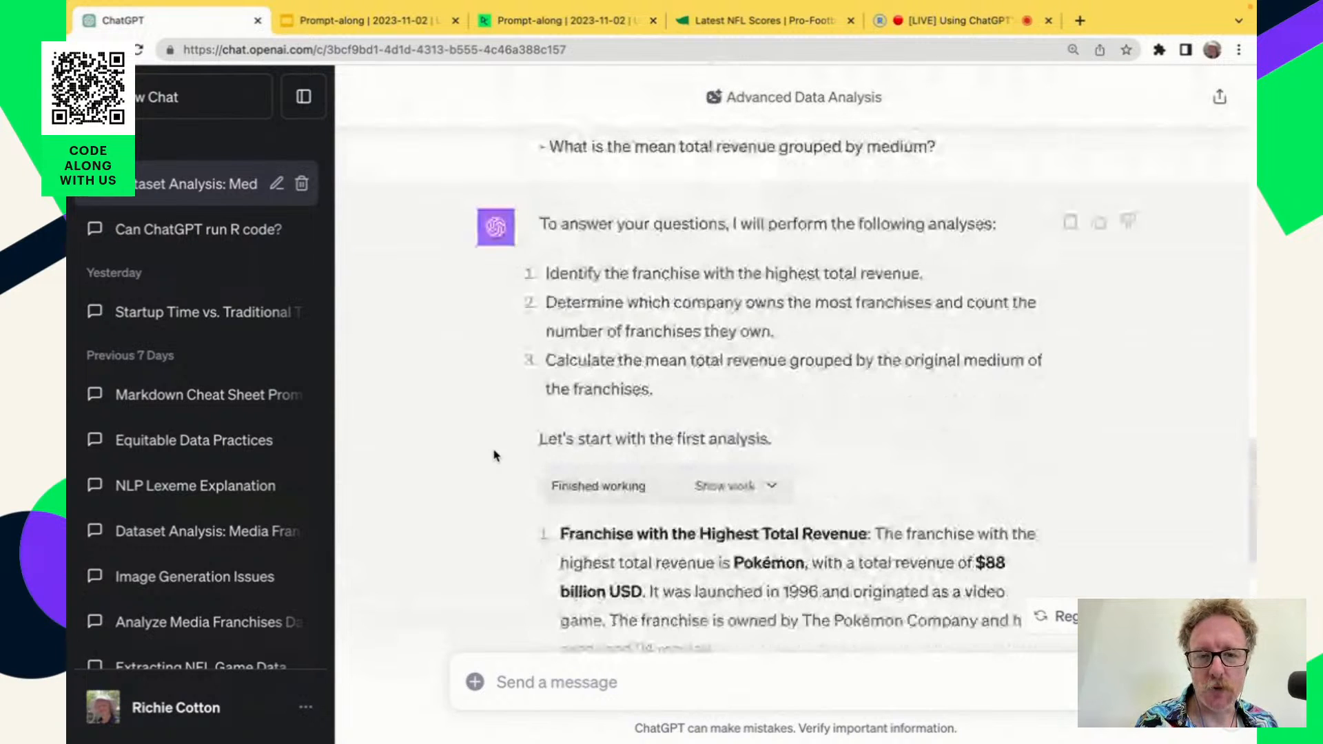
pyautogui.scroll(2, 494, 456)
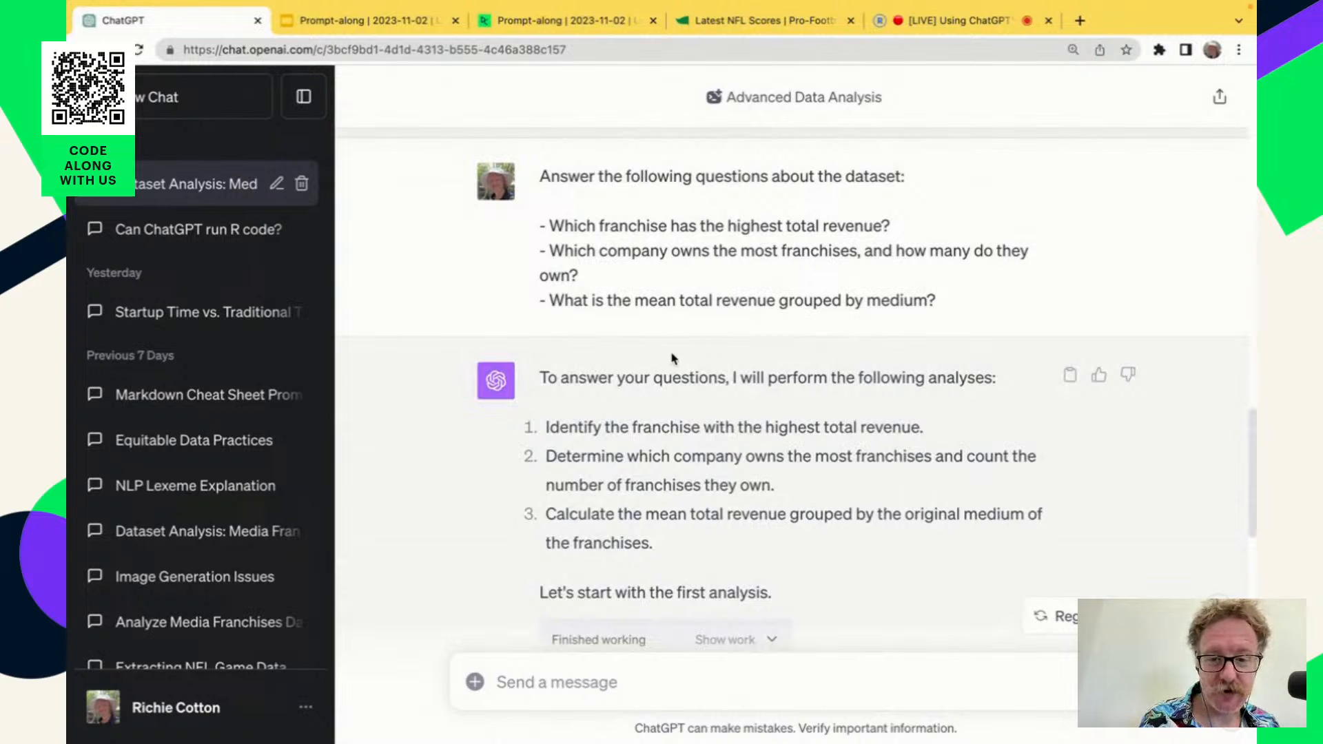
pyautogui.scroll(-2, 765, 462)
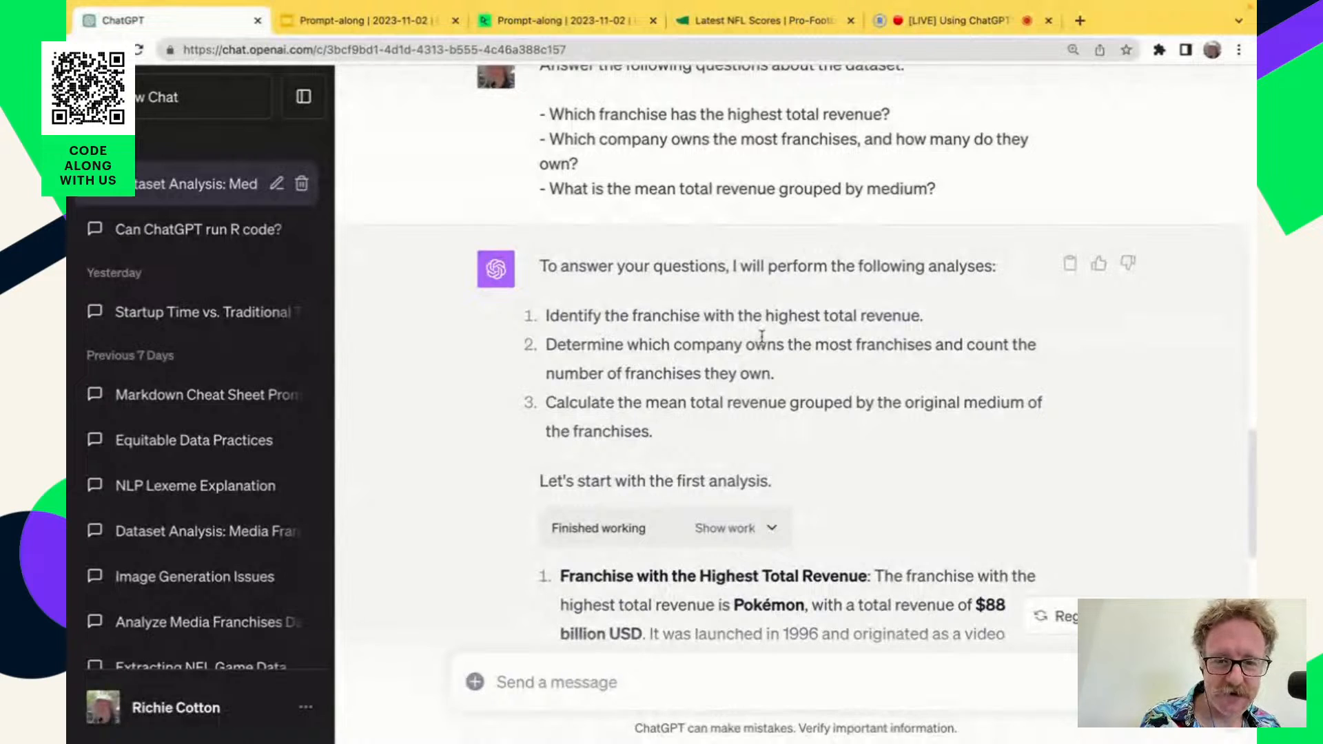
pyautogui.scroll(-2, 920, 542)
pyautogui.scroll(-3, 921, 542)
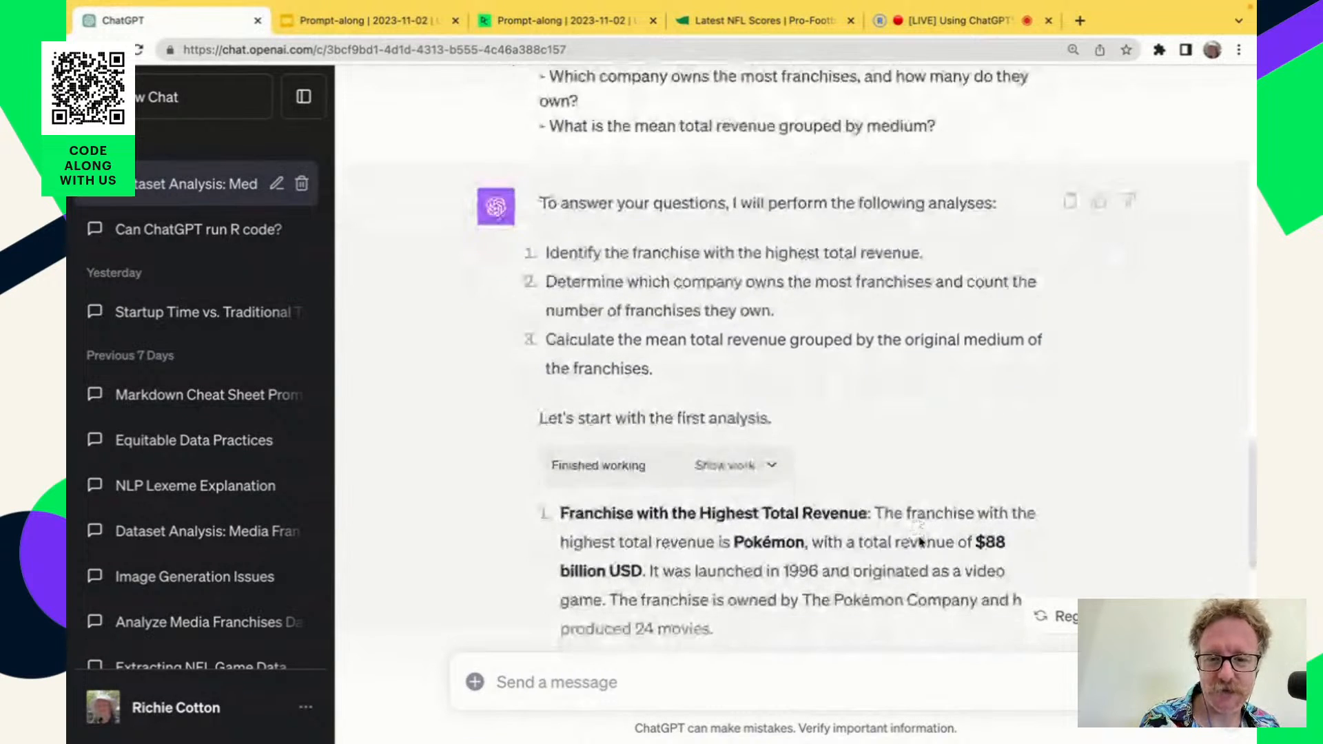
pyautogui.scroll(1, 921, 542)
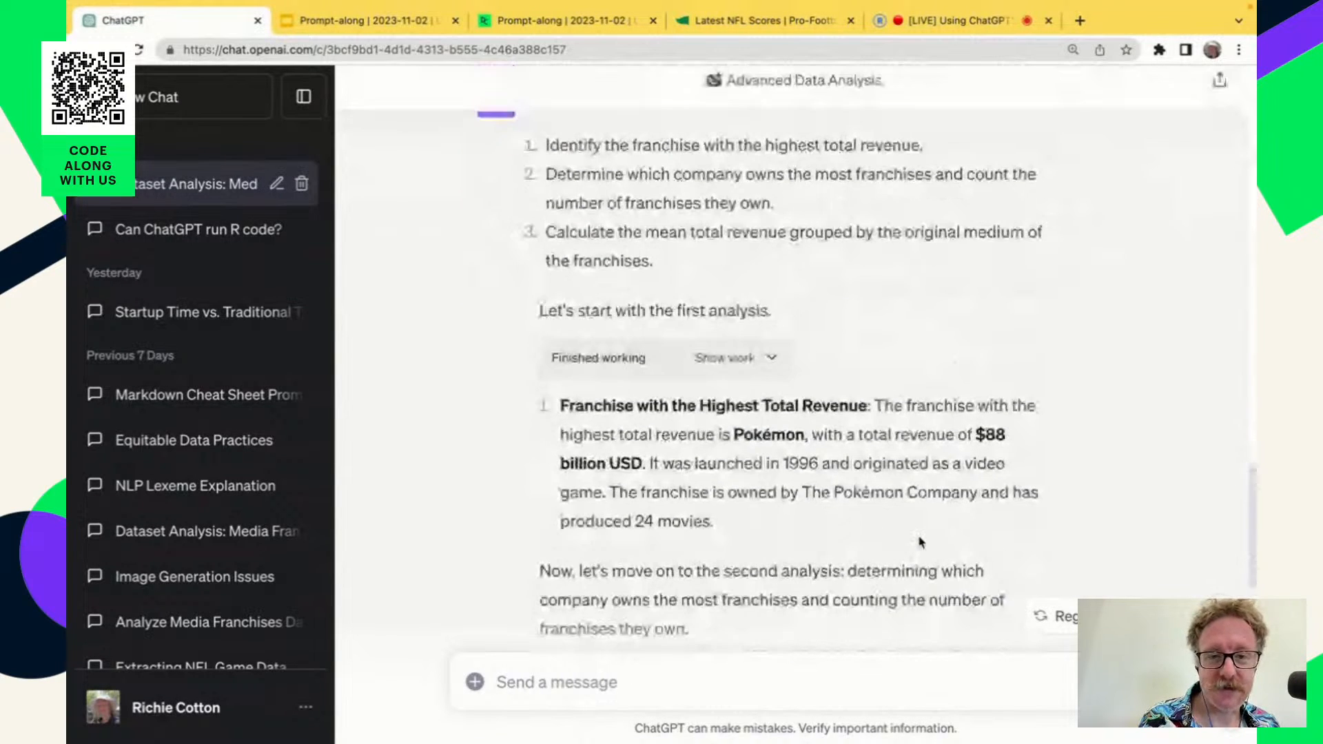
pyautogui.scroll(-1, 920, 542)
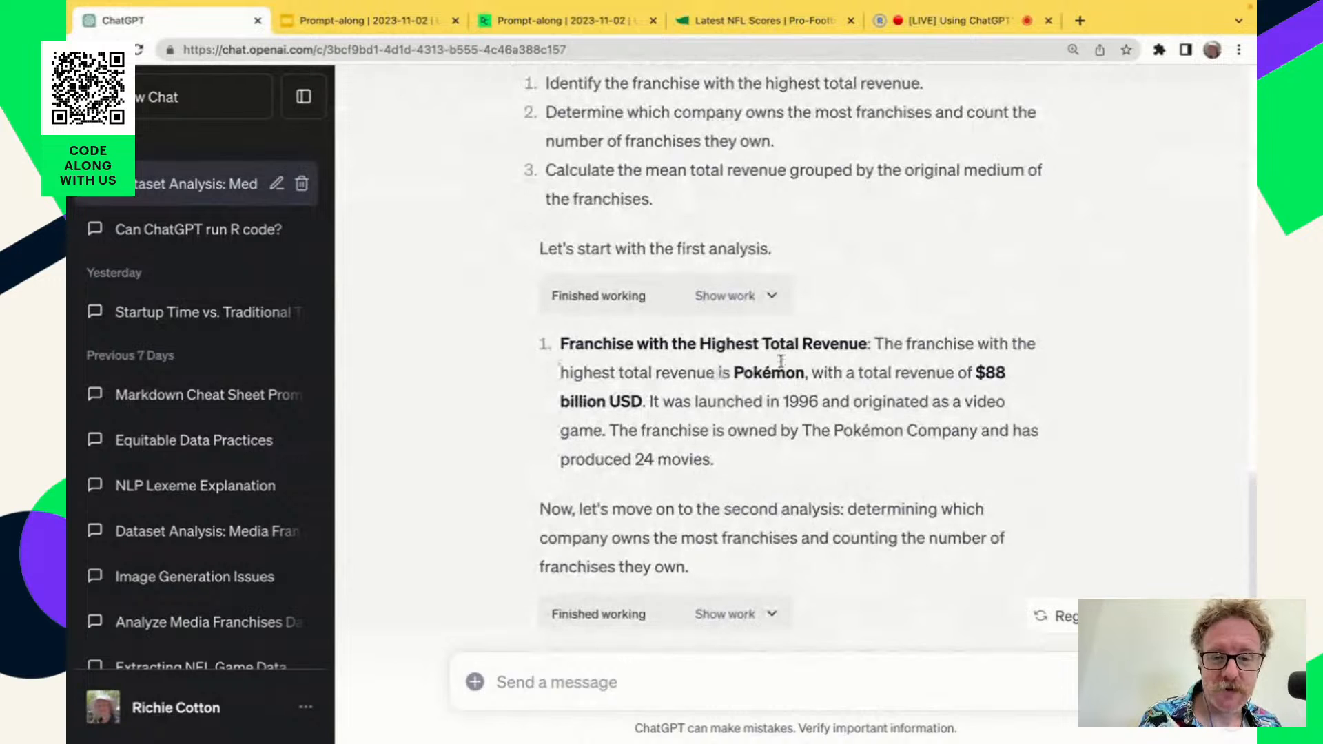
# Check the highest-revenue and most-franchises answers against the total_revenue_busd and owner columns of the dataset table.
pyautogui.scroll(15, 887, 427)
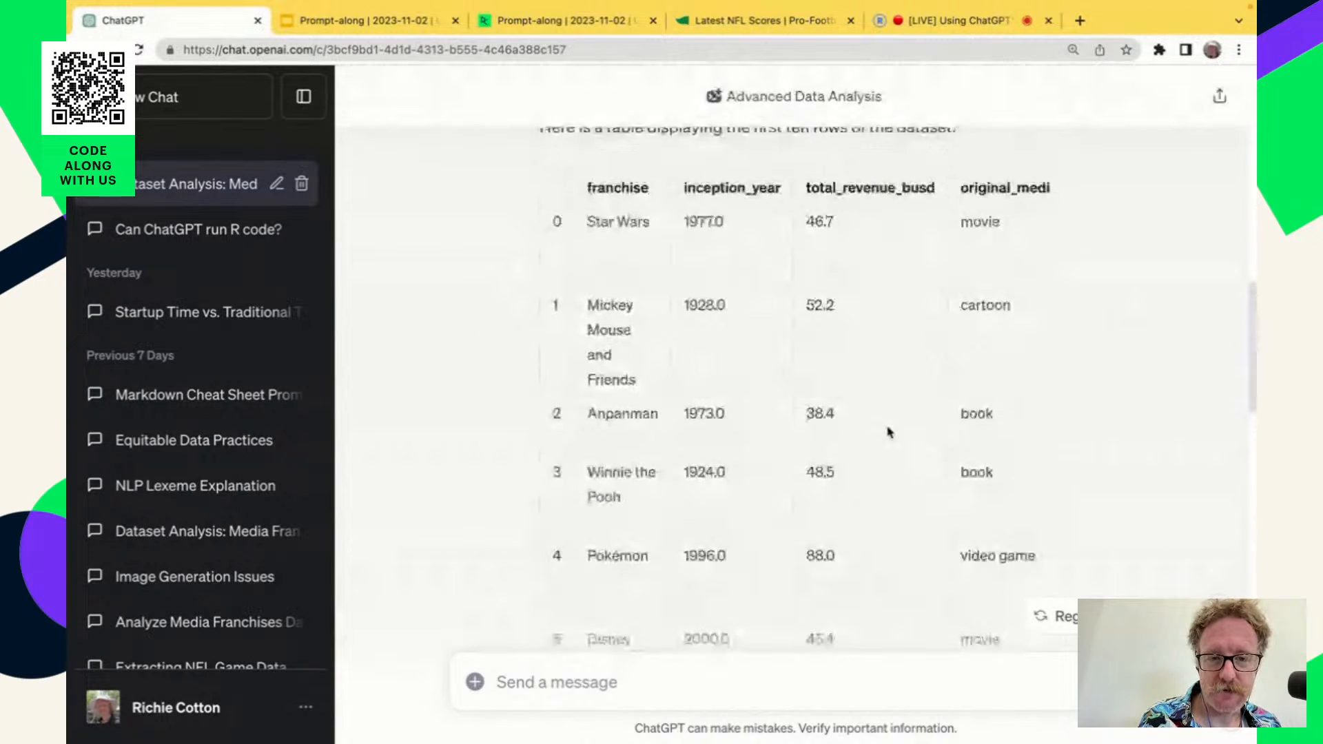
pyautogui.scroll(-2, 888, 431)
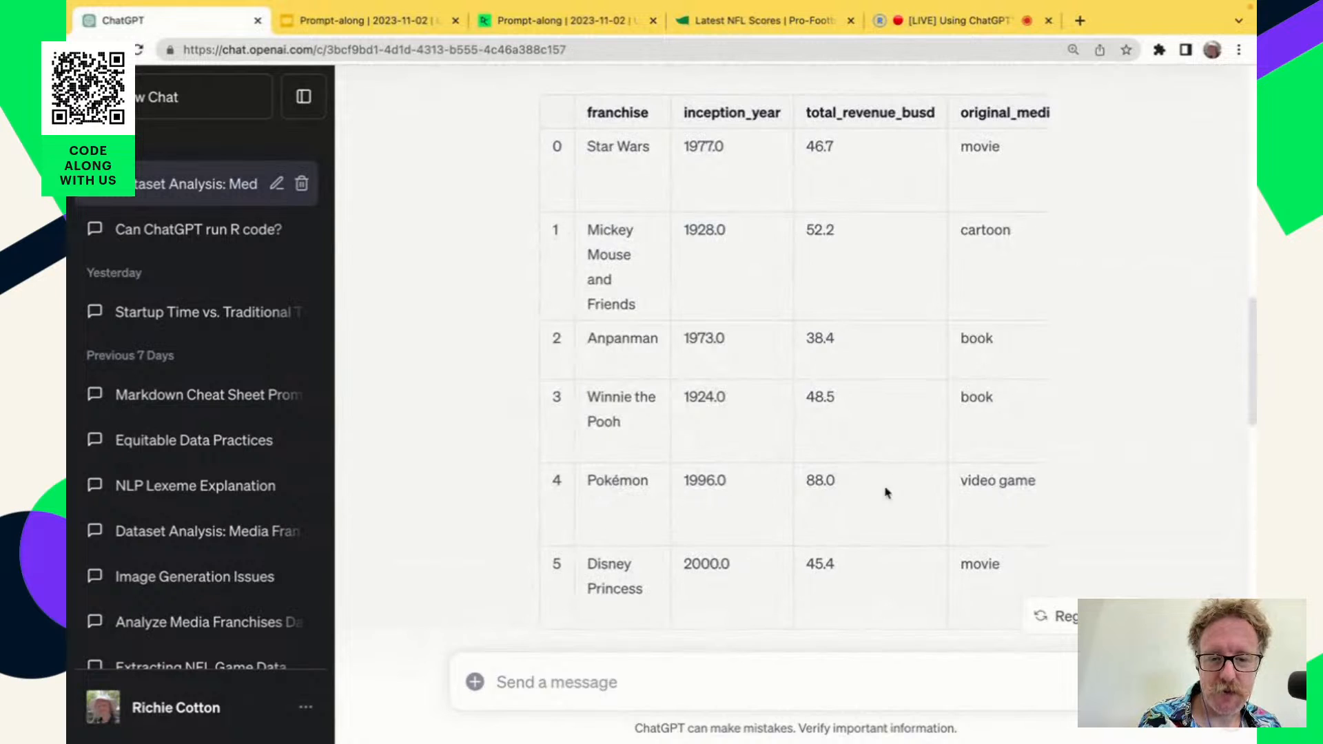
pyautogui.scroll(-10, 868, 562)
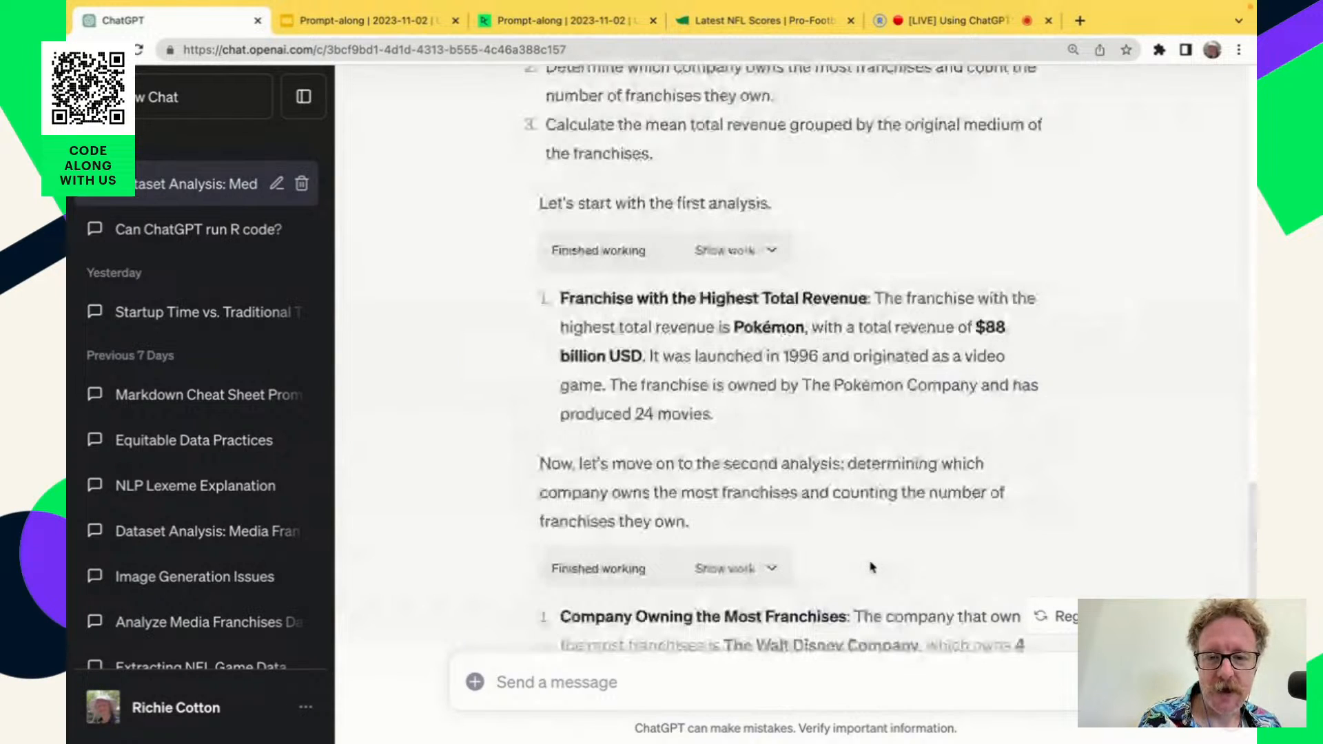
pyautogui.scroll(-3, 870, 567)
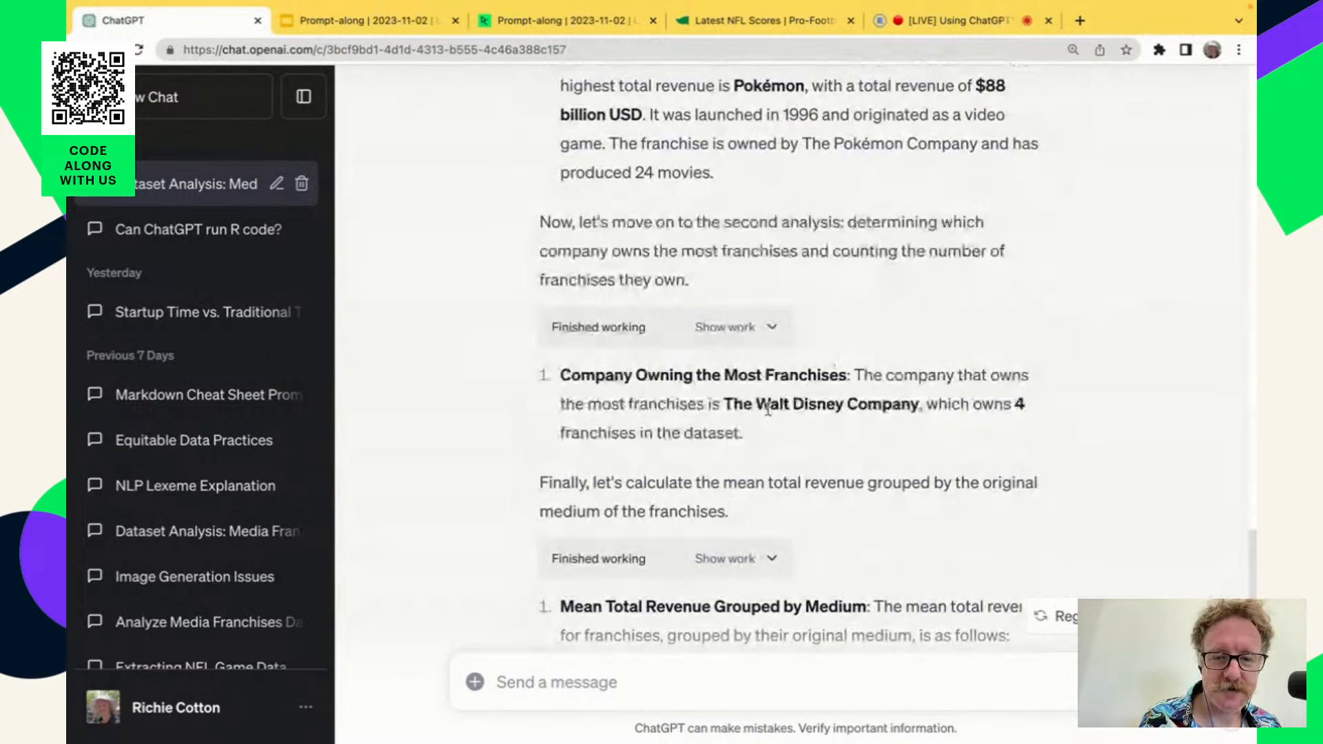
pyautogui.scroll(15, 941, 459)
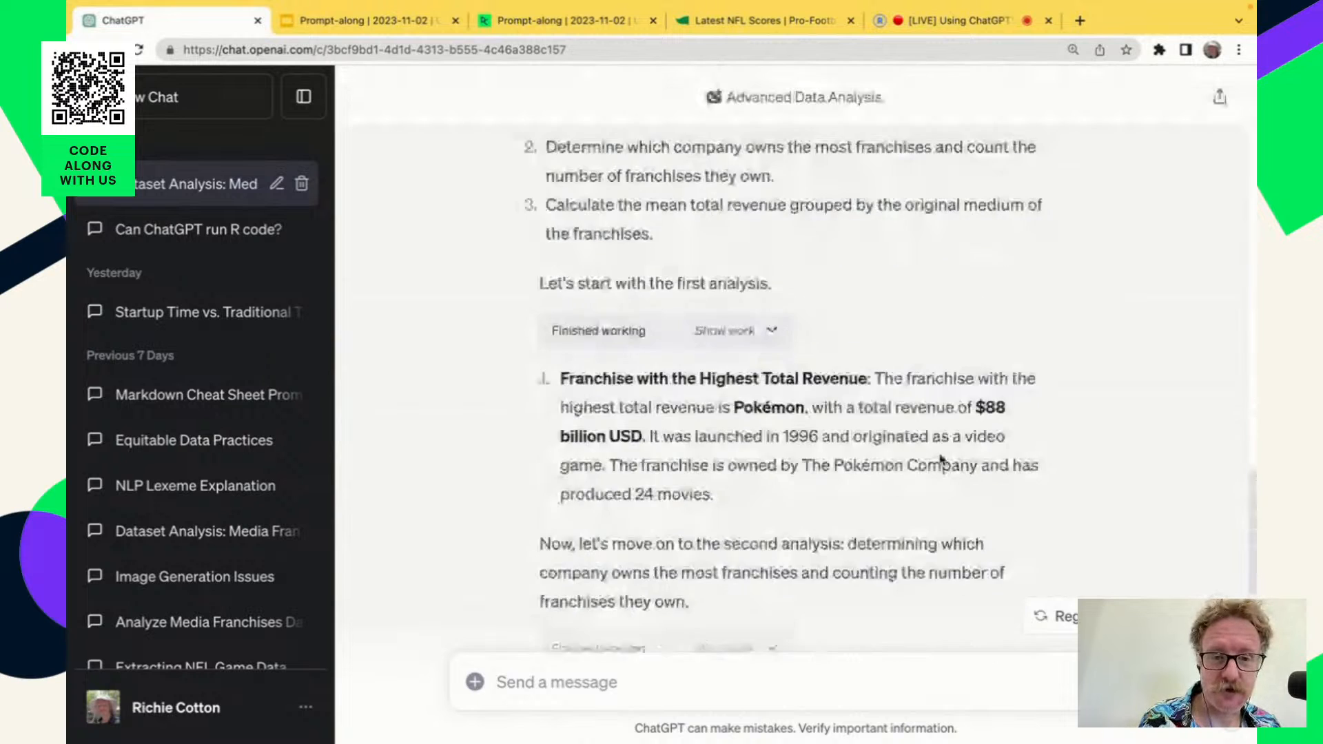
pyautogui.hscroll(5, 991, 518)
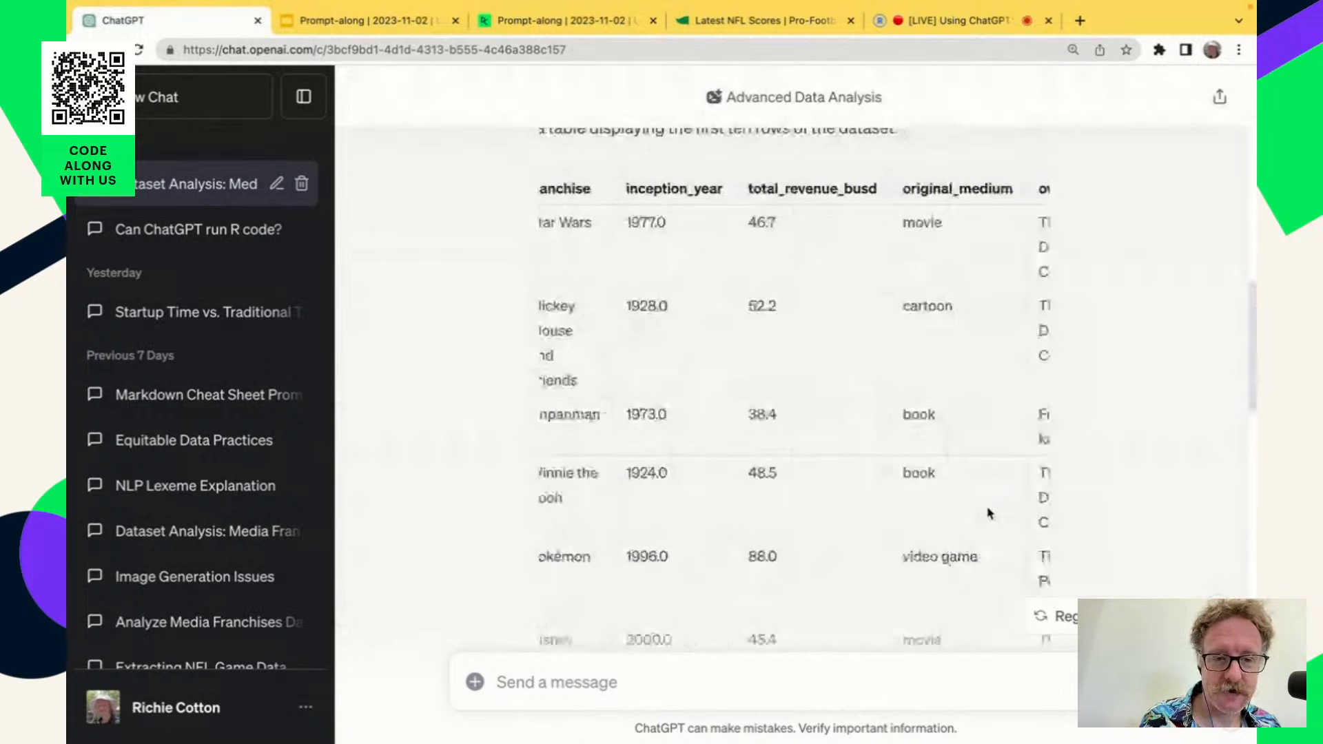
pyautogui.scroll(-3, 968, 523)
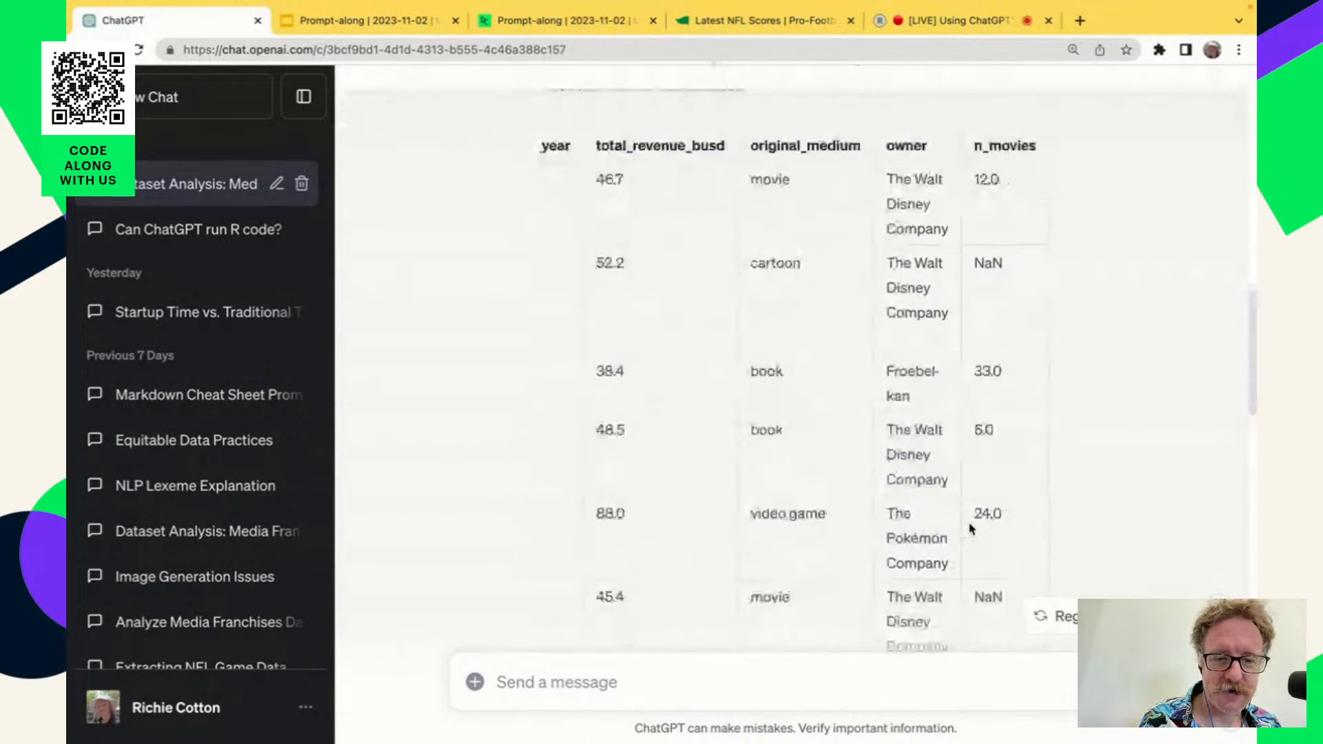
pyautogui.scroll(-10, 963, 525)
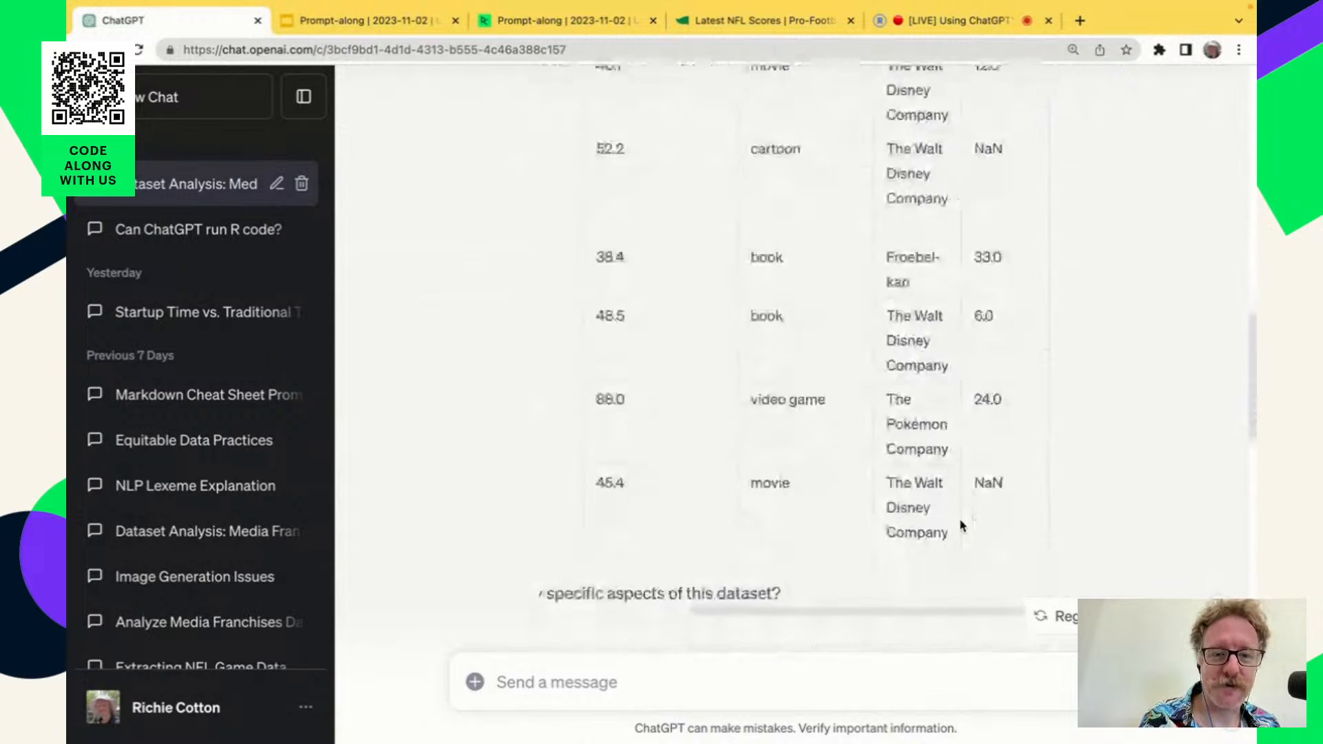
pyautogui.scroll(-9, 963, 526)
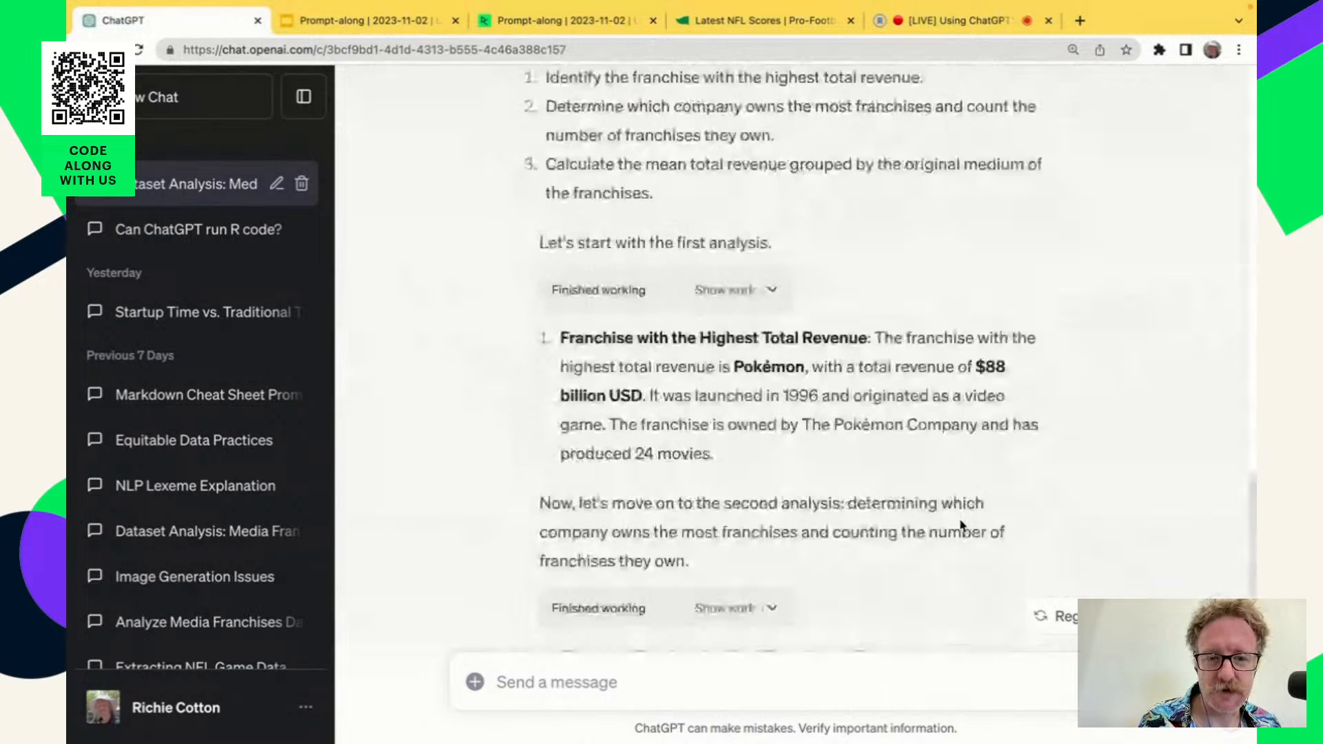
# Check ChatGPT's mean total revenue by medium against the total_revenue_busd and original_medium columns of the dataset table.
pyautogui.scroll(-4, 963, 525)
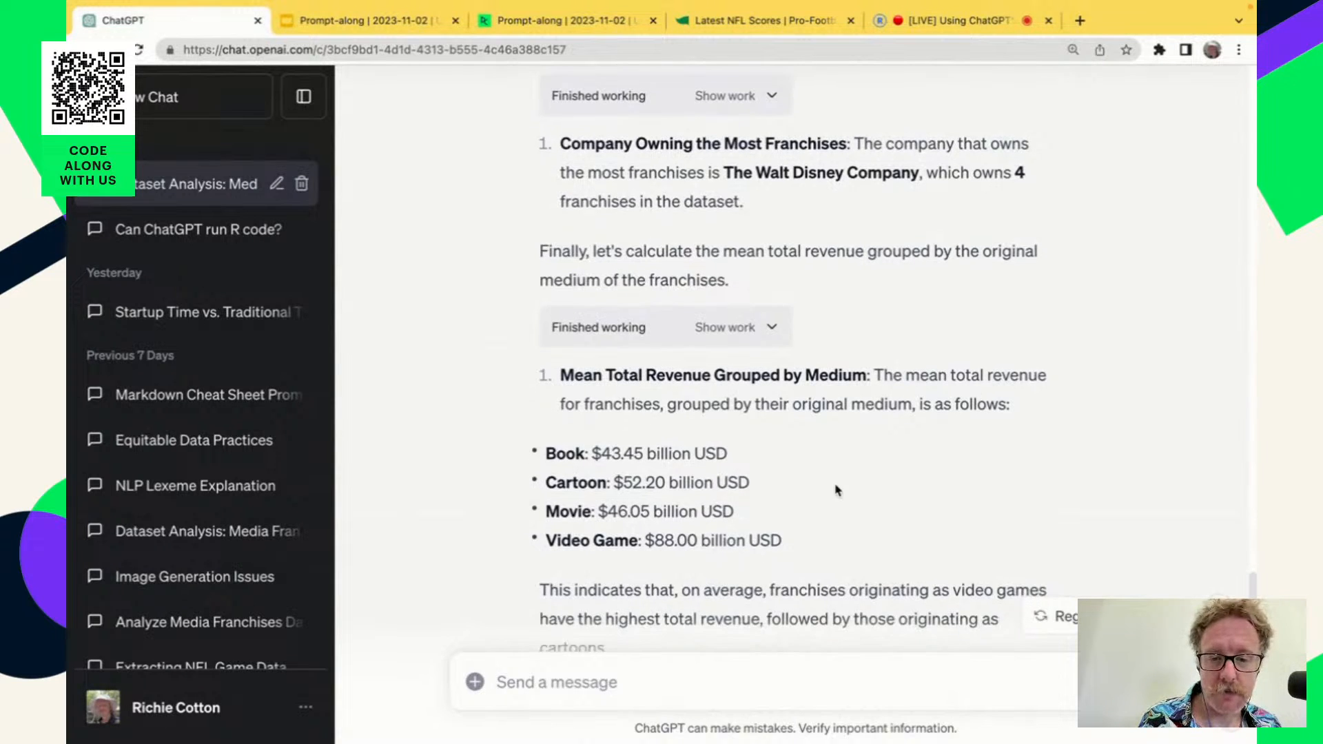
pyautogui.scroll(-1, 838, 490)
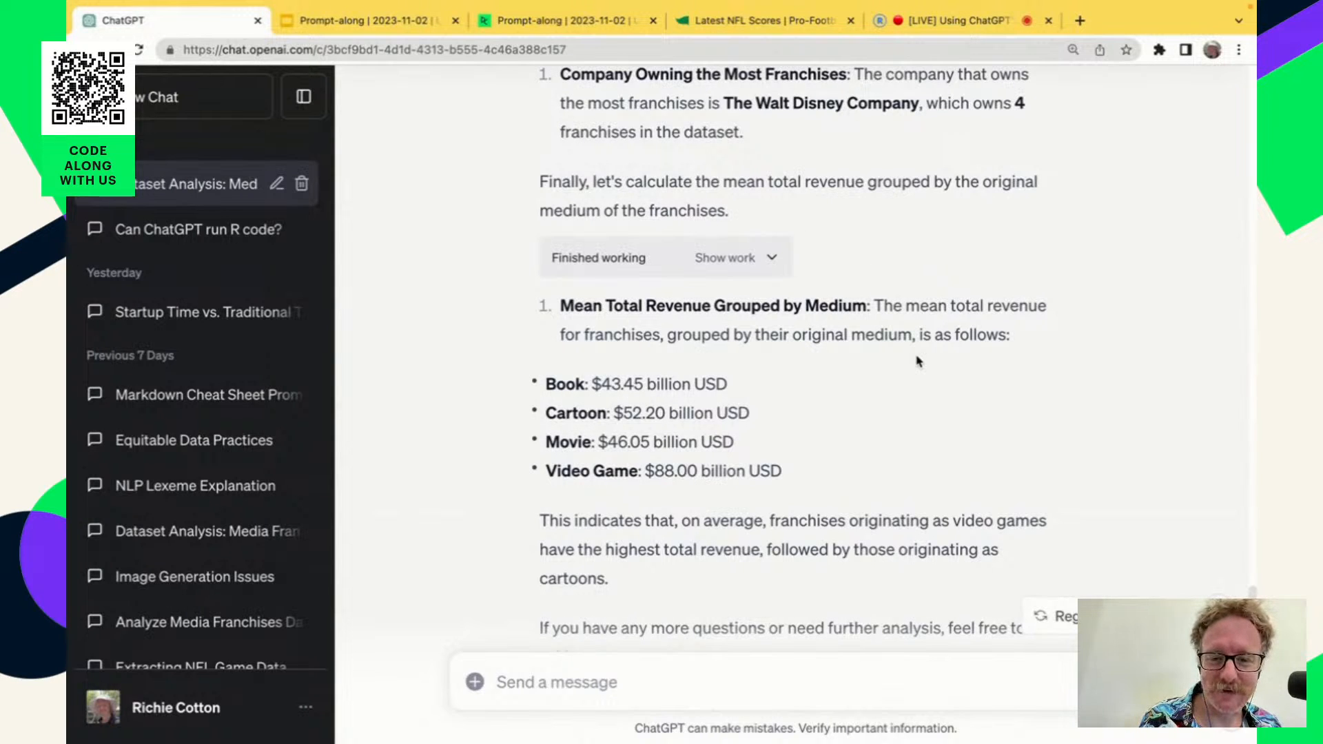
pyautogui.scroll(1, 917, 361)
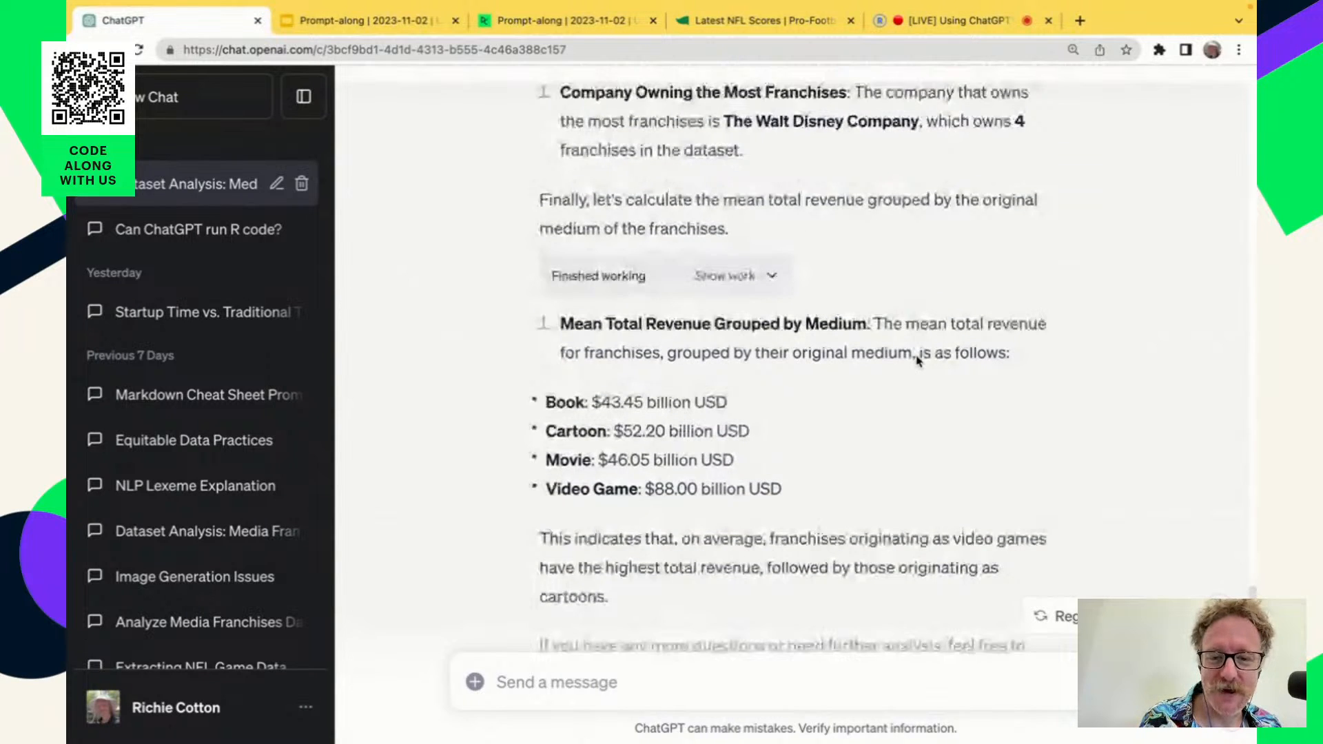
pyautogui.scroll(10, 917, 361)
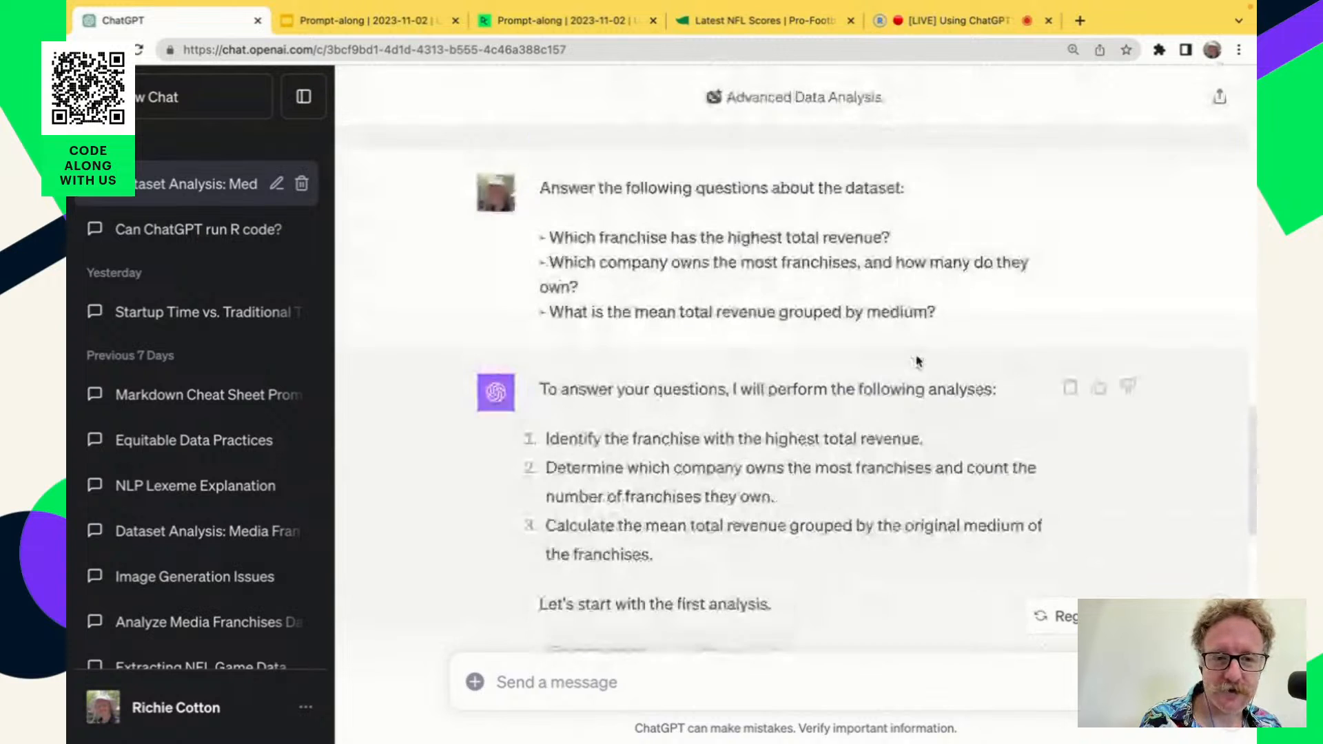
pyautogui.scroll(-10, 916, 361)
pyautogui.scroll(2, 917, 361)
pyautogui.scroll(-3, 916, 358)
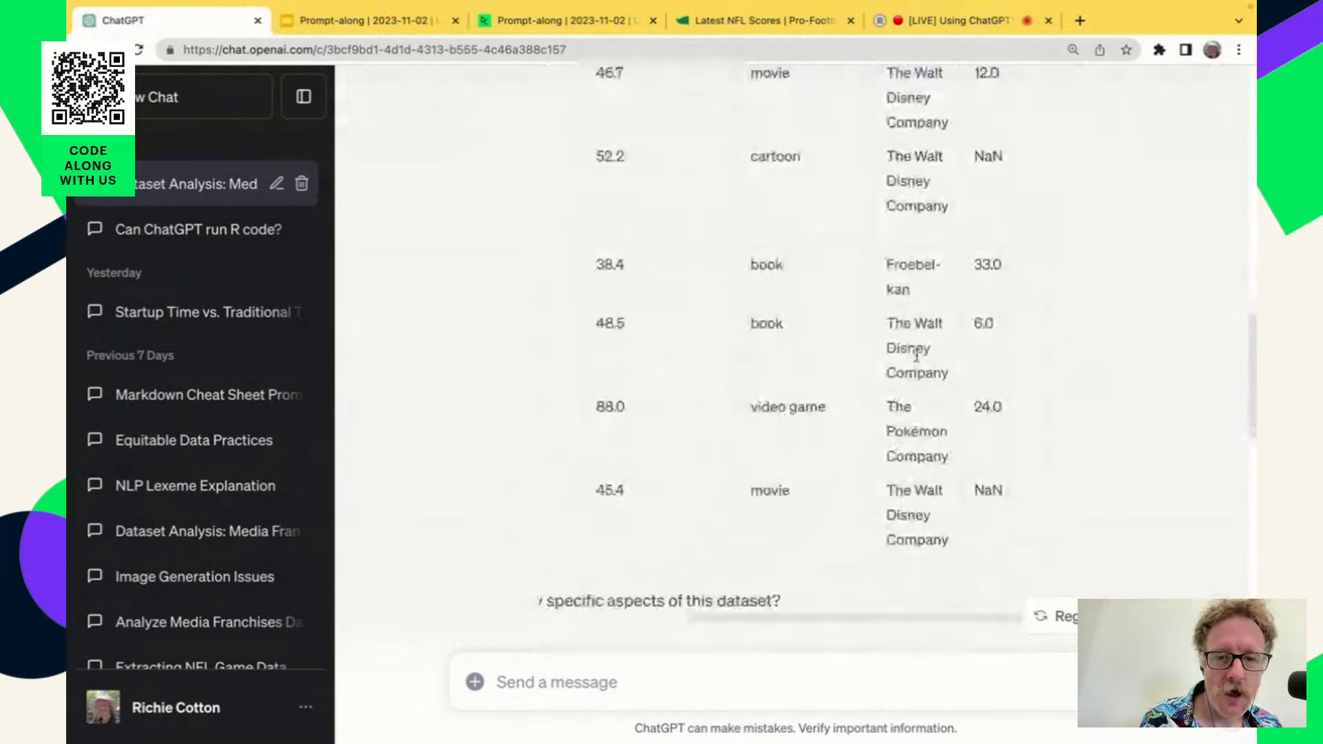
pyautogui.hscroll(-5, 917, 355)
pyautogui.scroll(2, 790, 315)
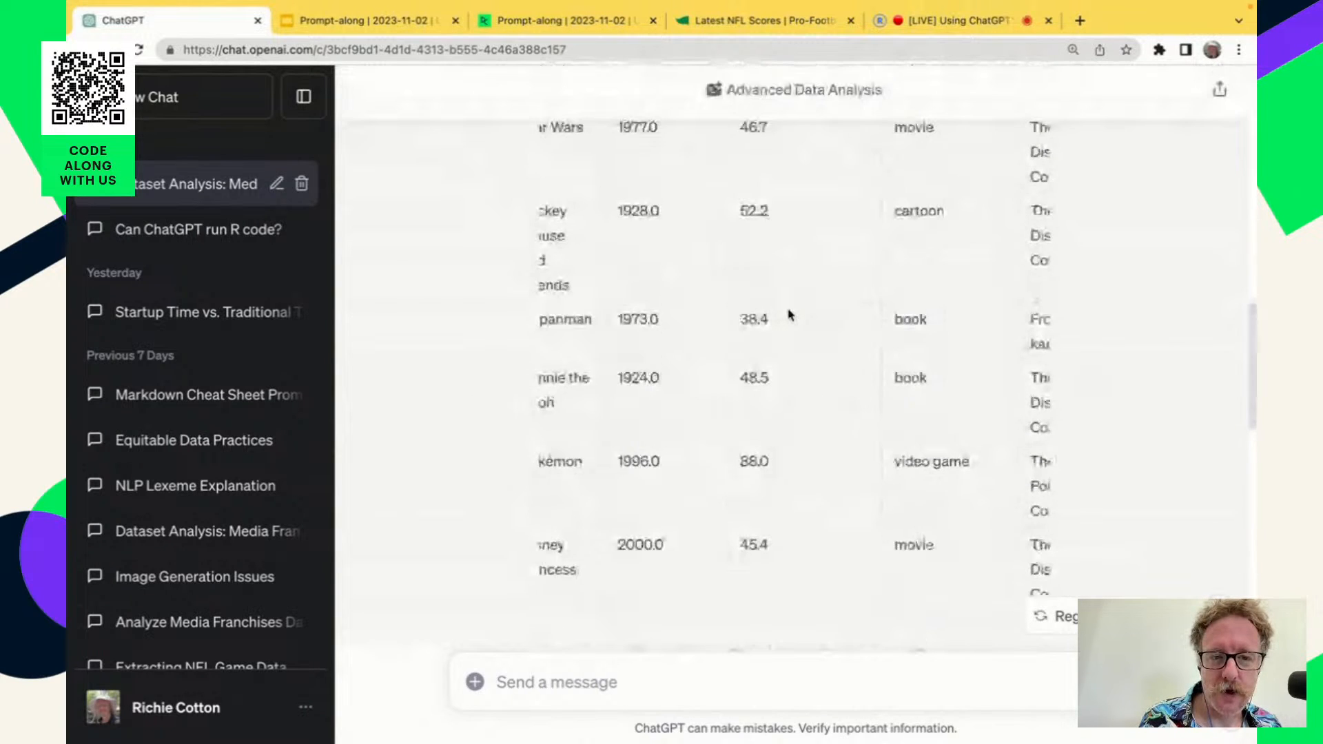
pyautogui.scroll(2, 790, 310)
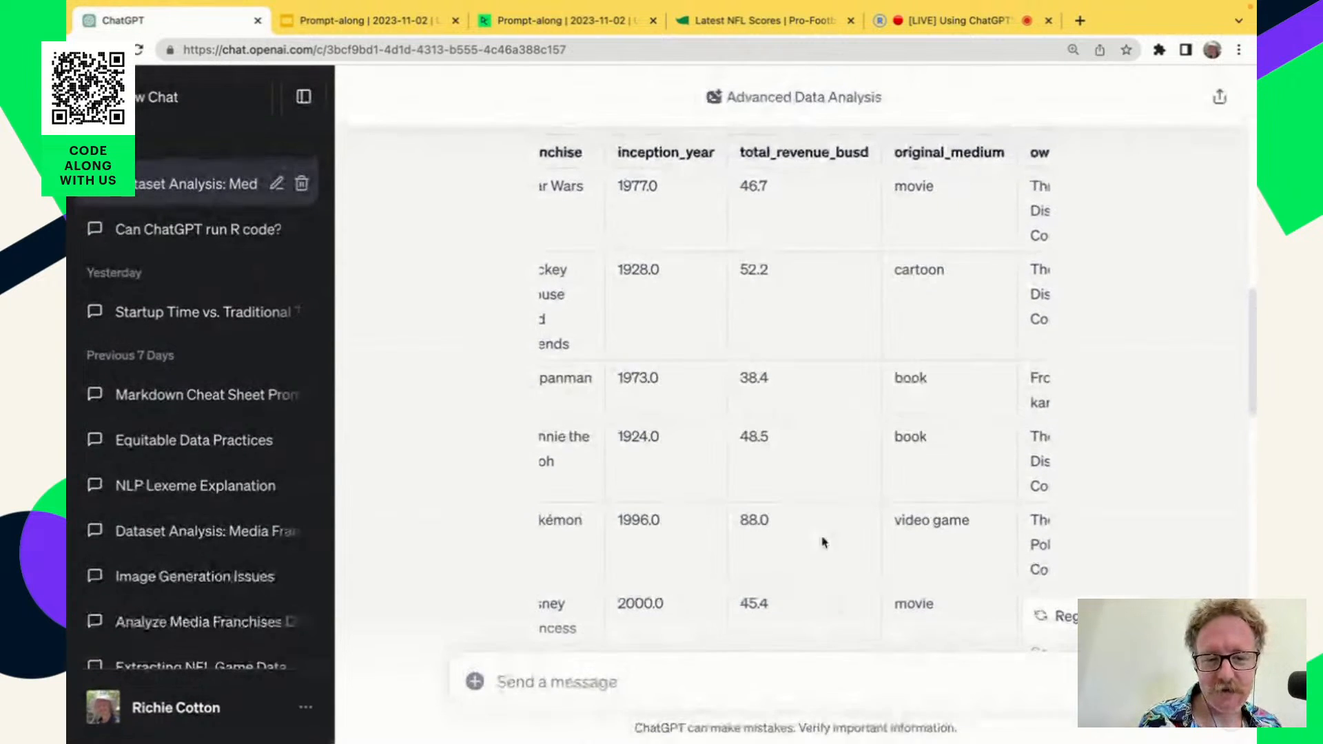
pyautogui.scroll(-20, 823, 543)
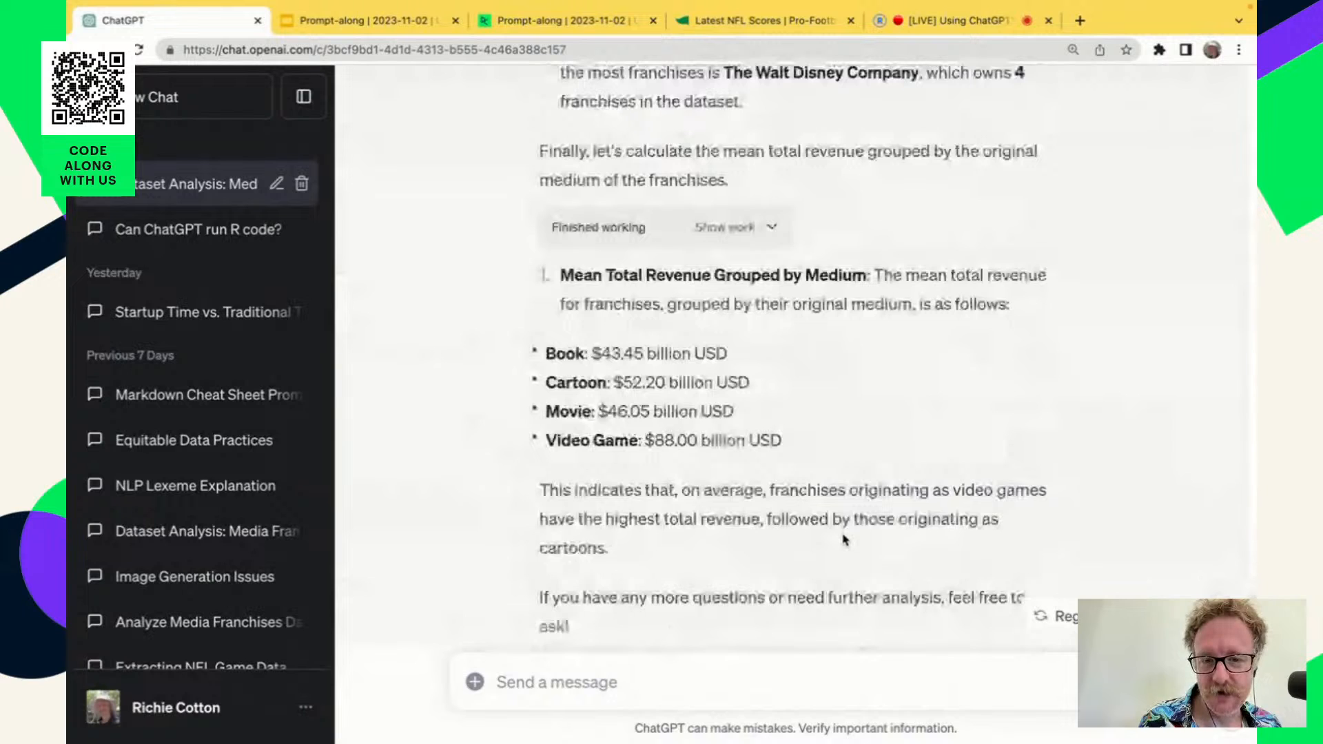
pyautogui.scroll(-1, 845, 539)
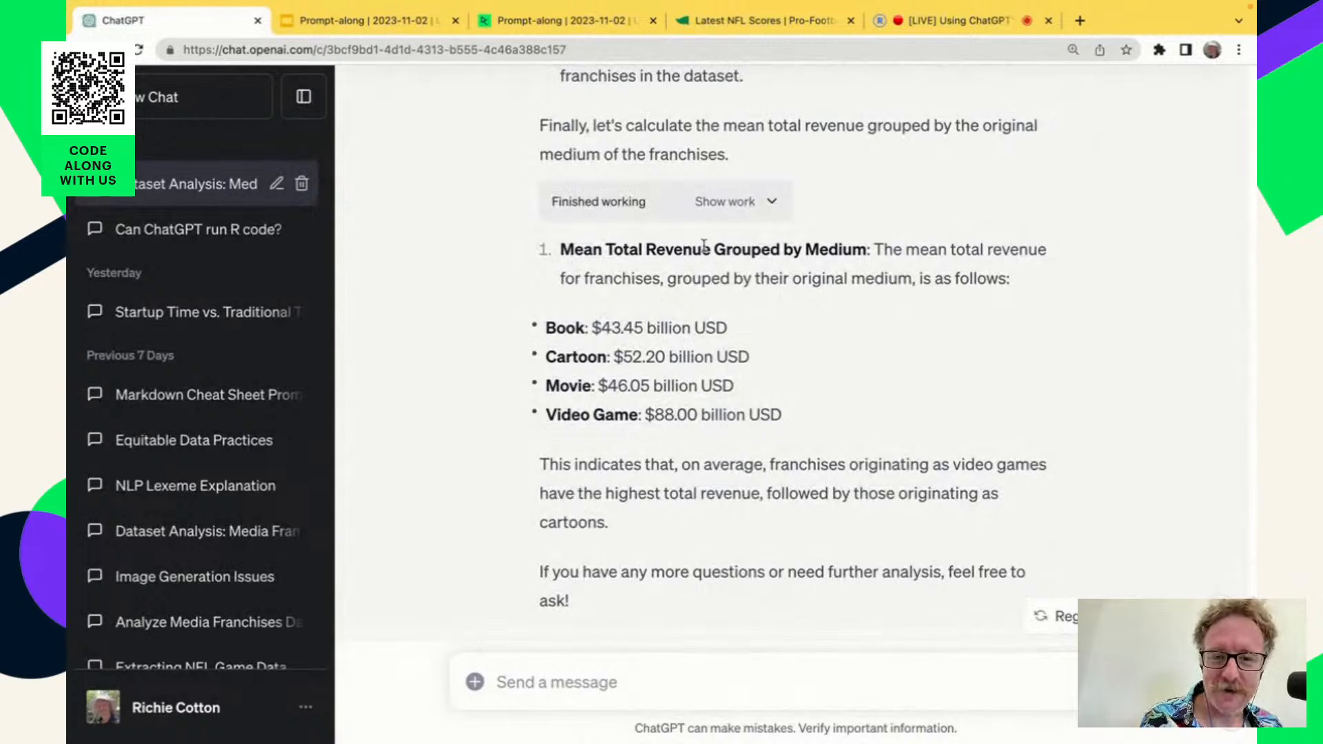
# Inspect the Python code behind the mean revenue by medium answer, including the full groupby line, and collapse it again.
pyautogui.click(773, 201)
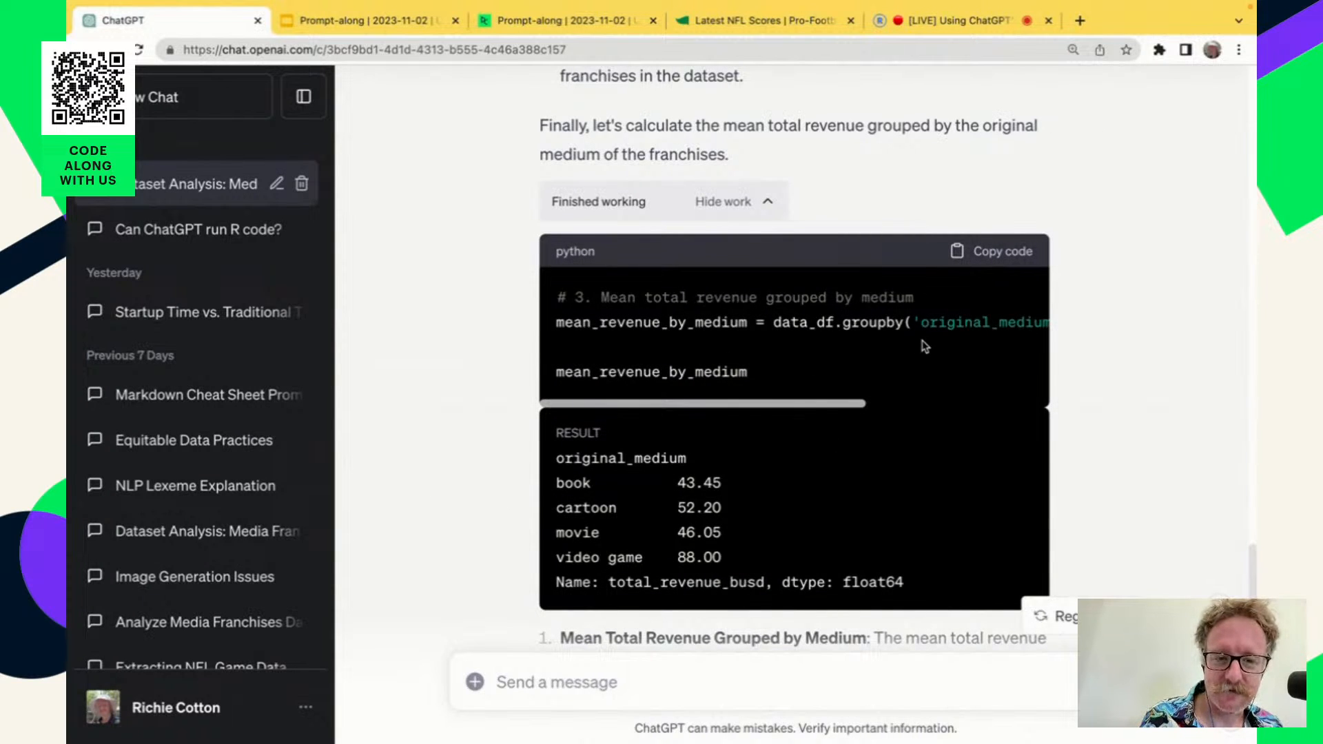
pyautogui.hscroll(5, 922, 346)
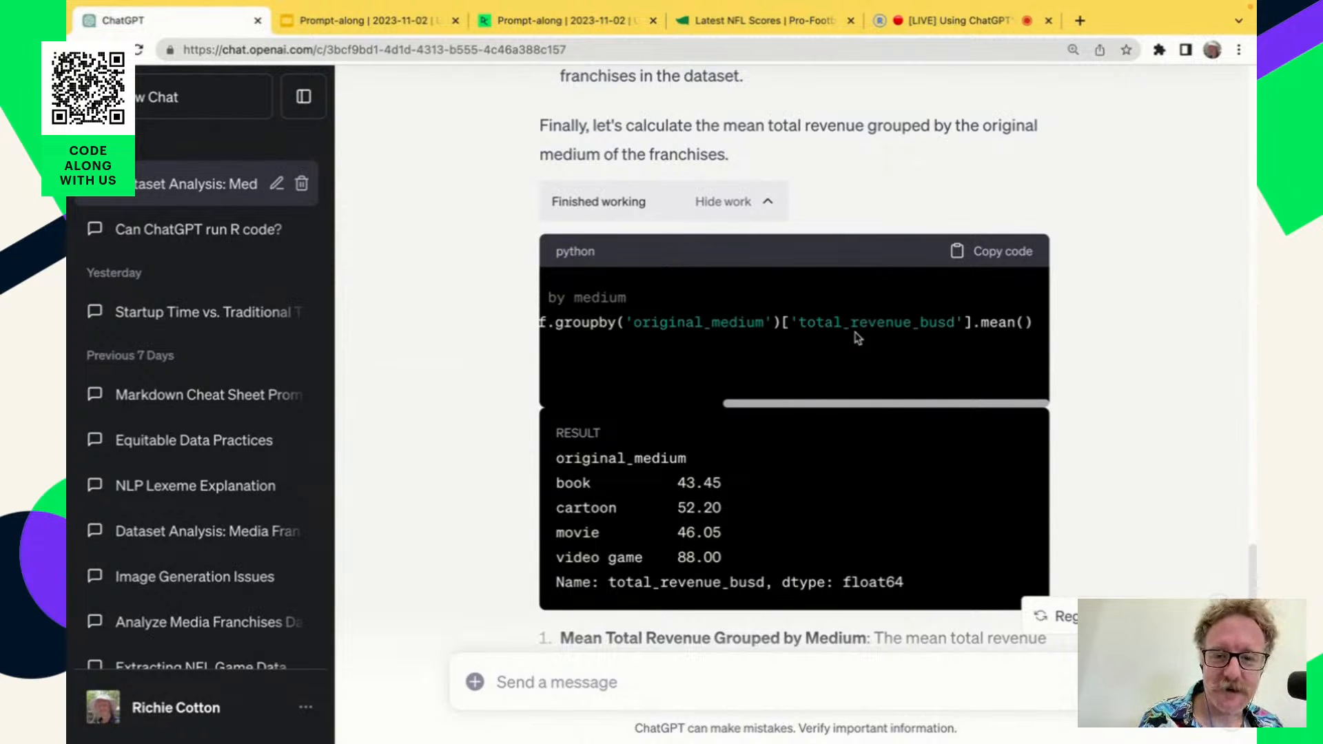
pyautogui.hscroll(-5, 857, 337)
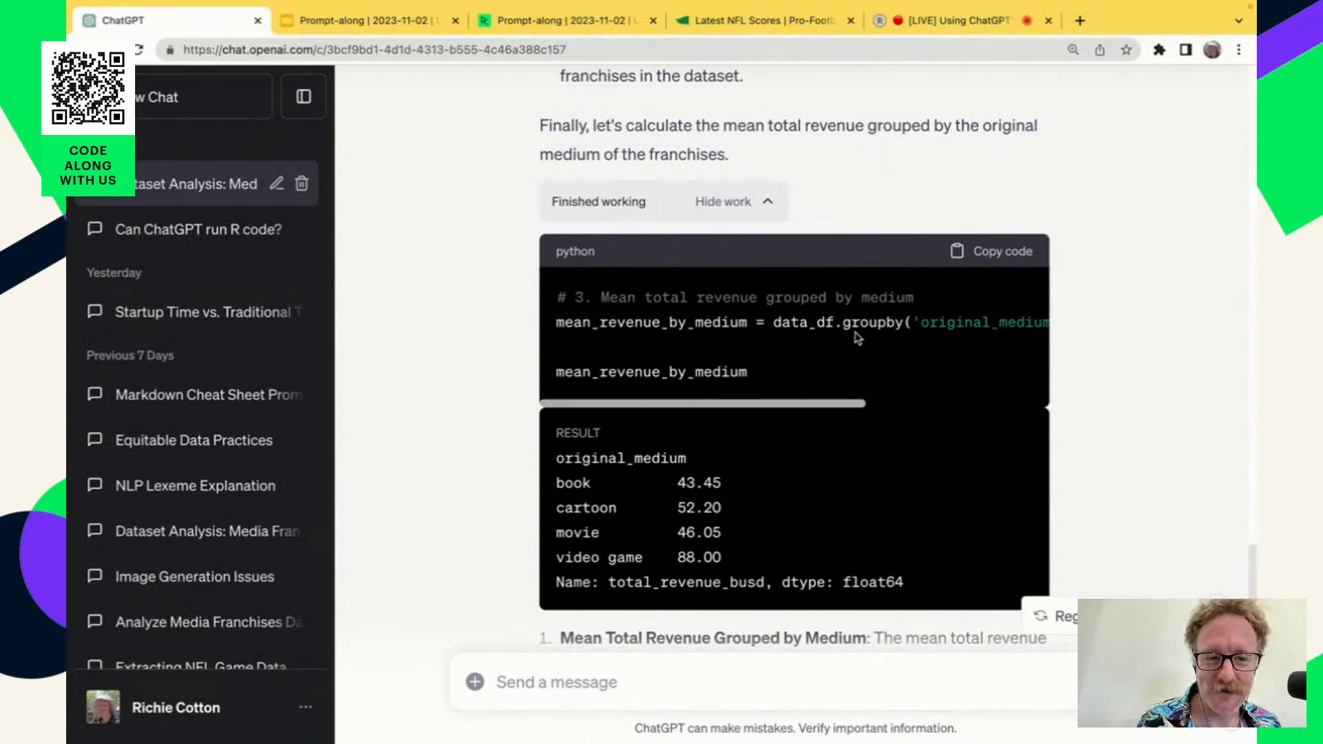
pyautogui.click(762, 203)
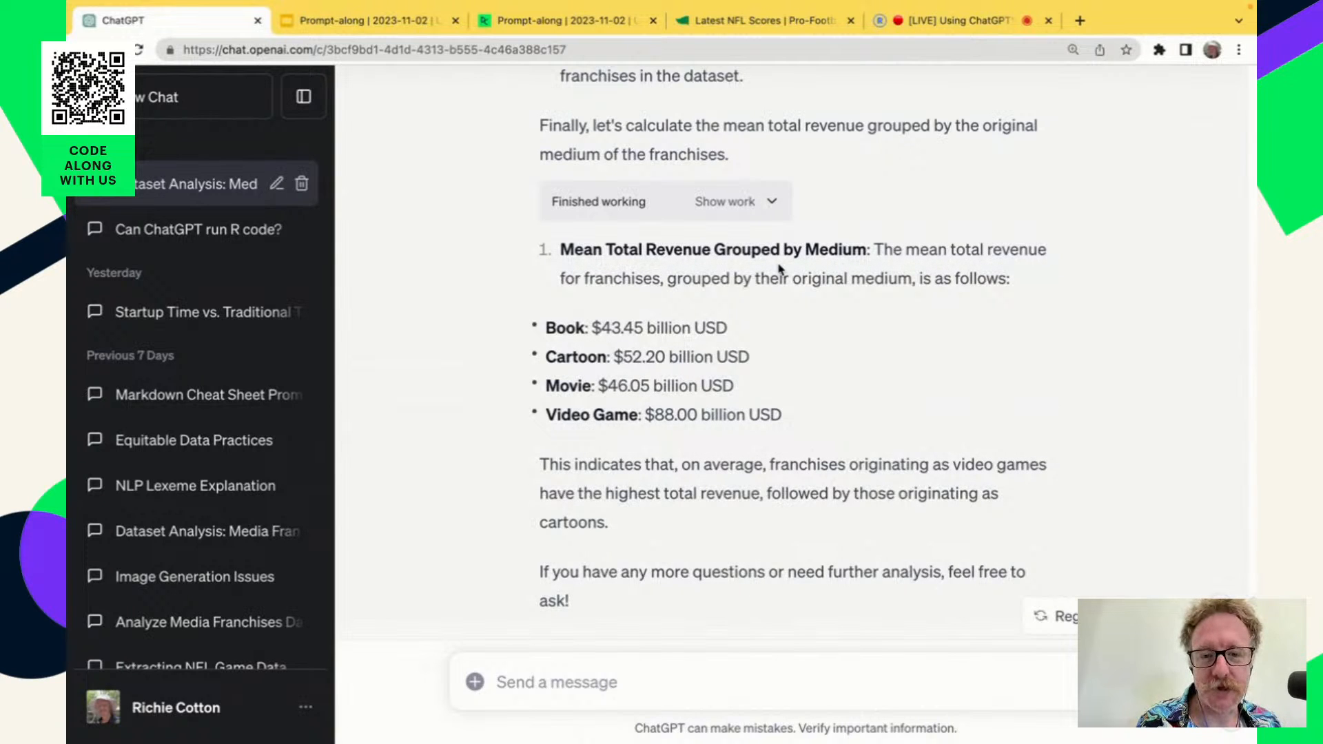
pyautogui.click(772, 204)
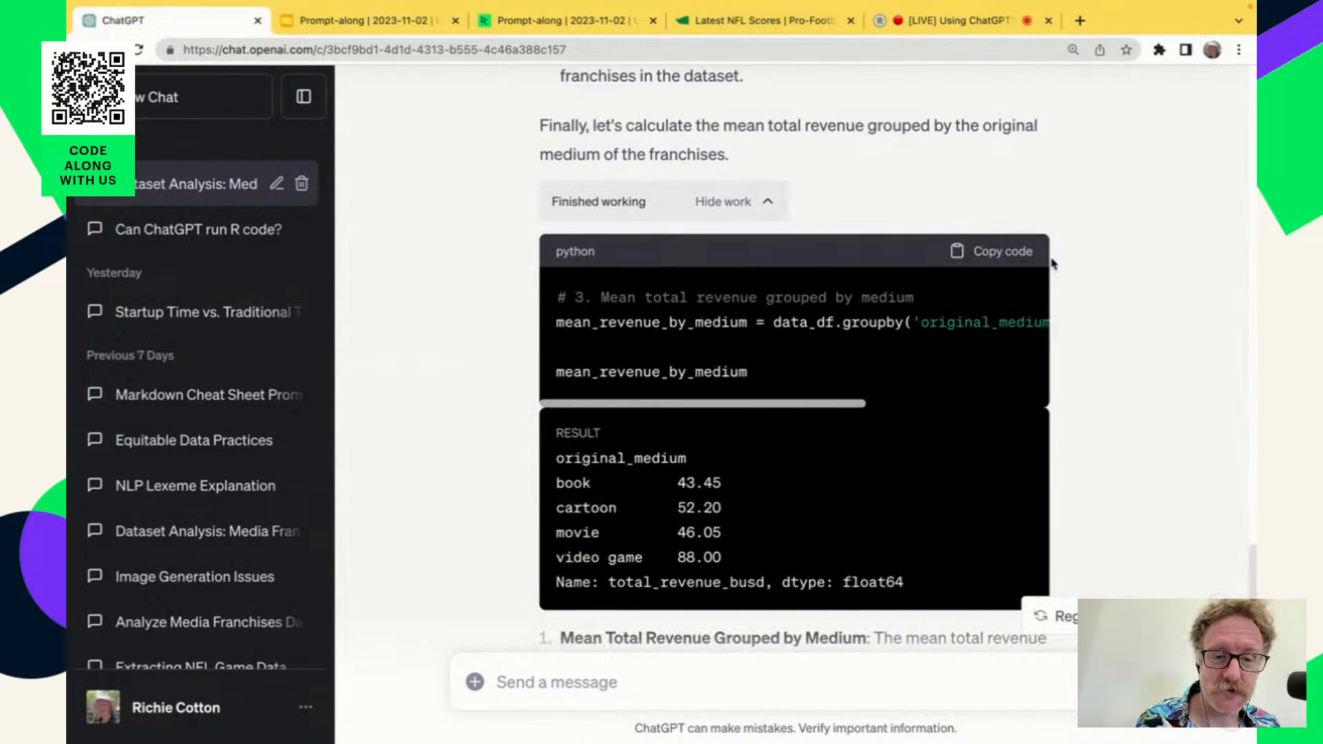
pyautogui.click(775, 207)
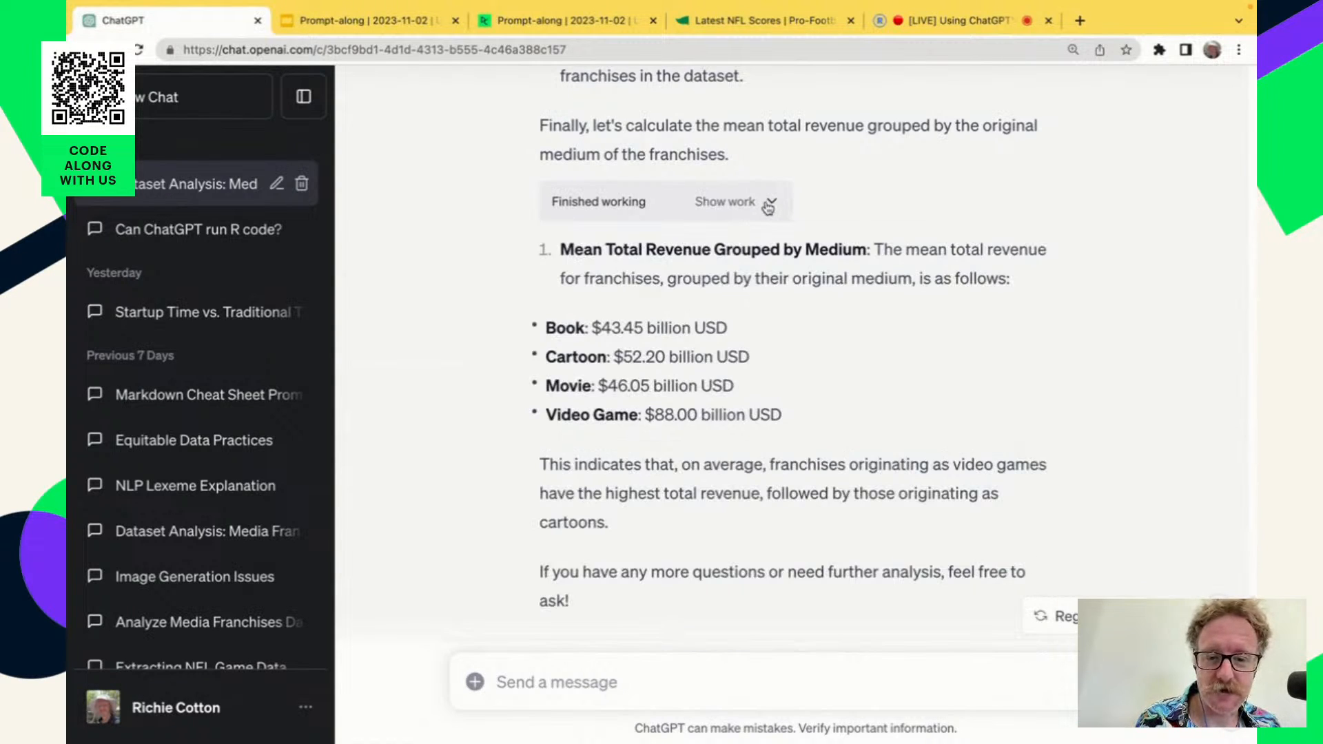
pyautogui.scroll(-1, 886, 486)
pyautogui.scroll(-2, 884, 483)
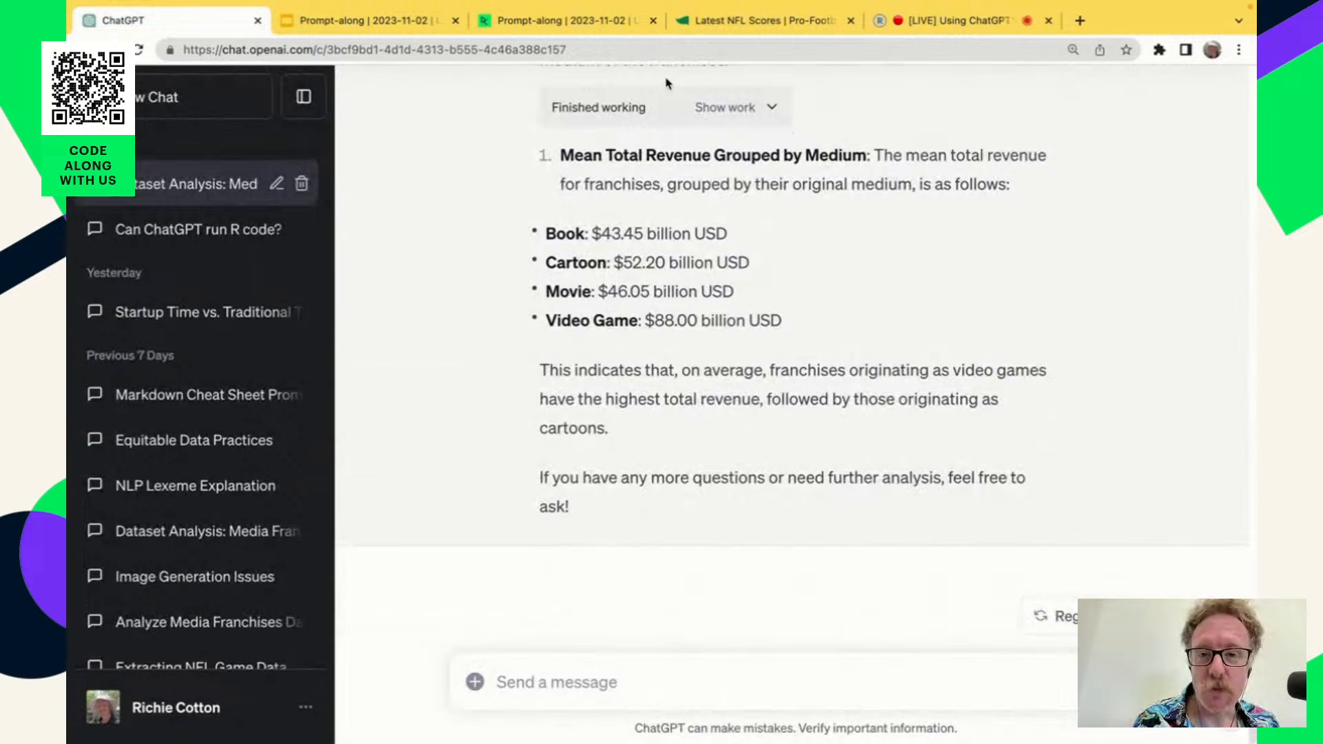
# Switch to the DataCamp workspace and copy the prompt that asks for a CSV file with a subset of the franchise dataset.
pyautogui.click(623, 21)
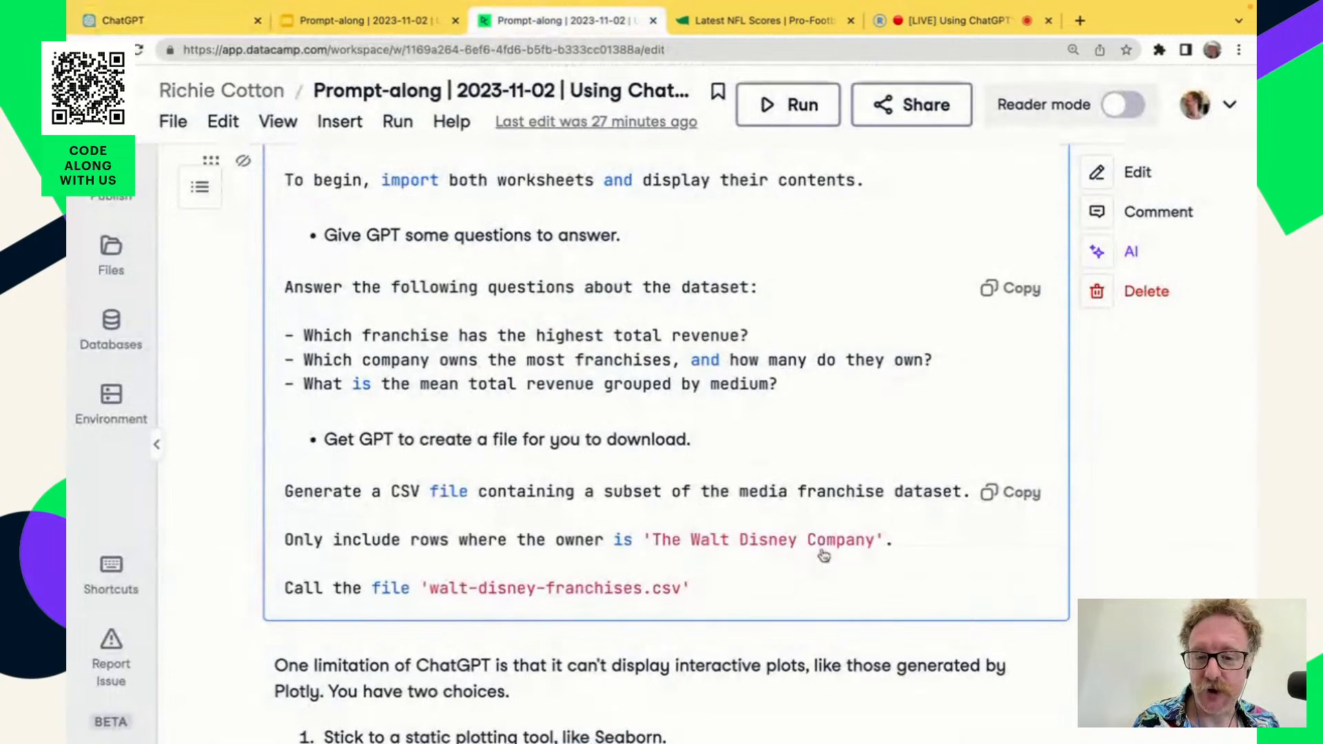
pyautogui.scroll(-2, 824, 557)
pyautogui.scroll(-1, 827, 558)
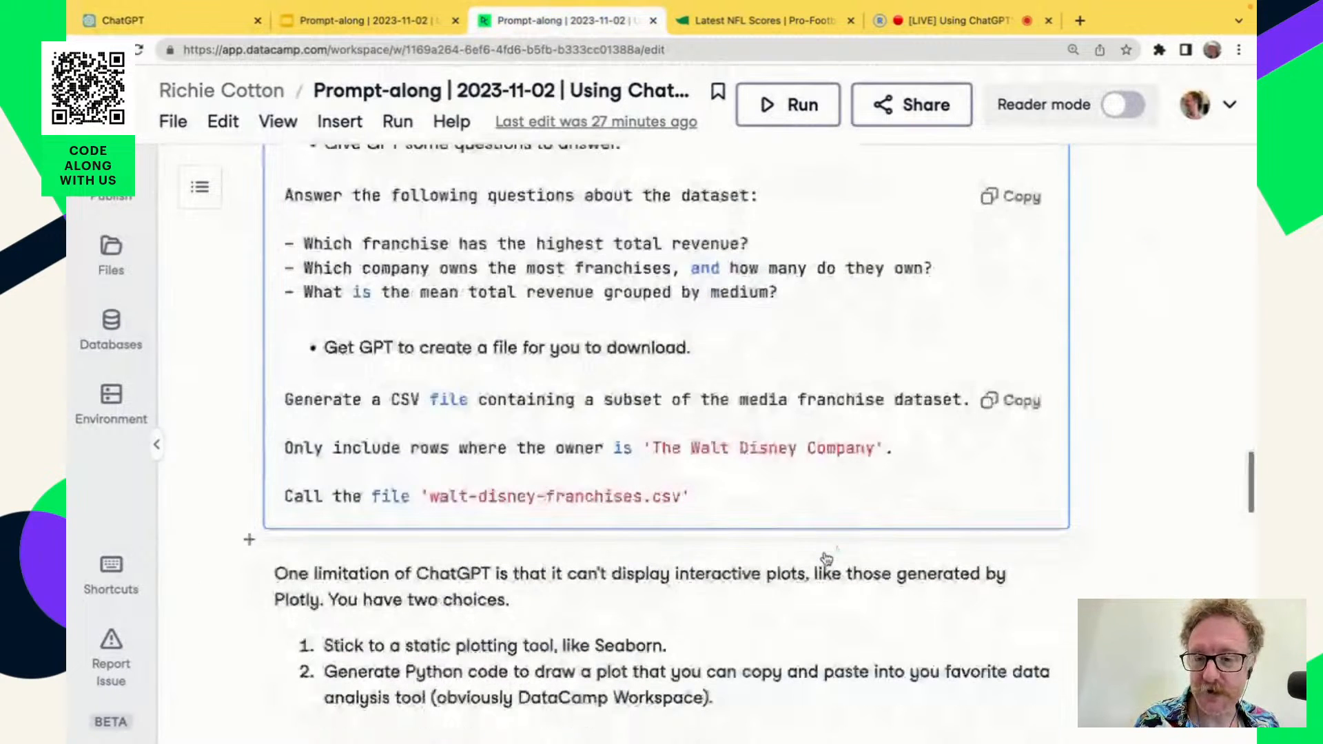
pyautogui.scroll(-2, 826, 558)
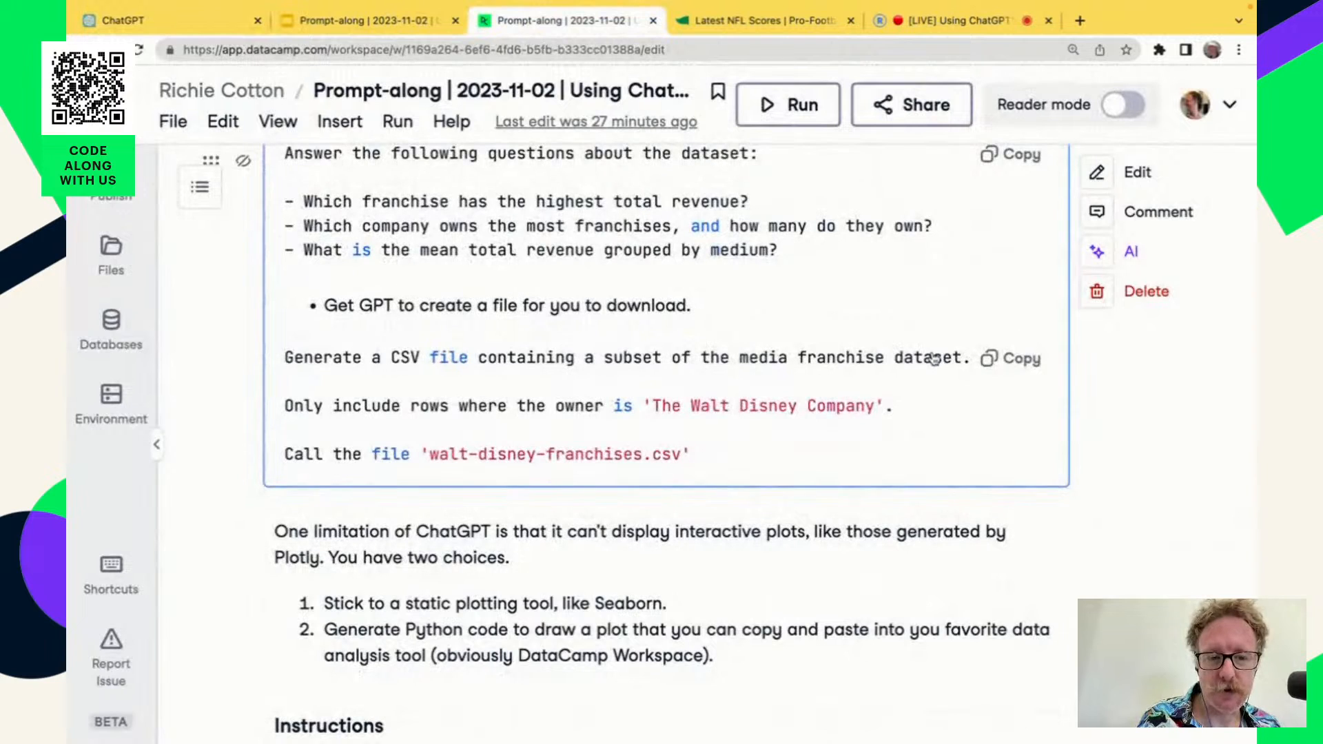
pyautogui.click(1007, 353)
# Send ChatGPT the copied prompt for a CSV of rows owned by 'The Walt Disney Company', and download the resulting walt-disney-franchises.csv.
pyautogui.click(210, 27)
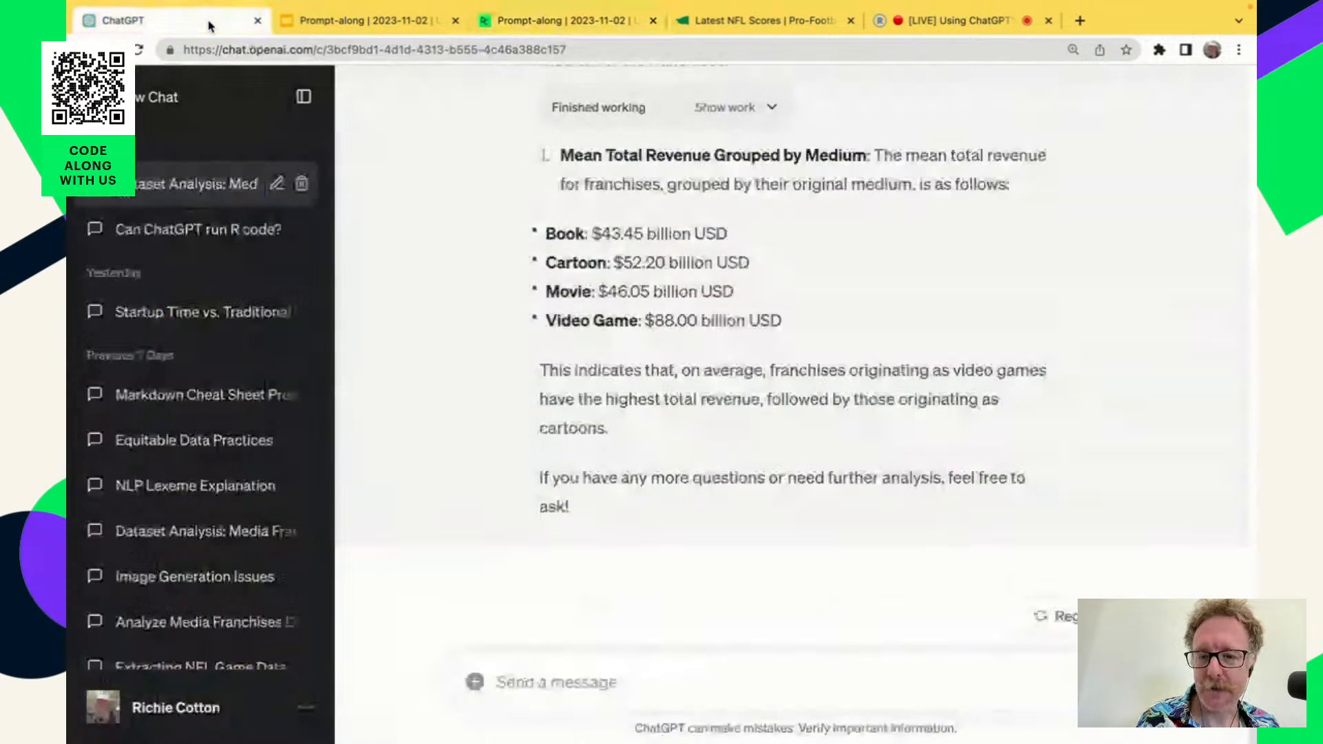
pyautogui.click(567, 681)
pyautogui.hotkey('ctrl', 'v')
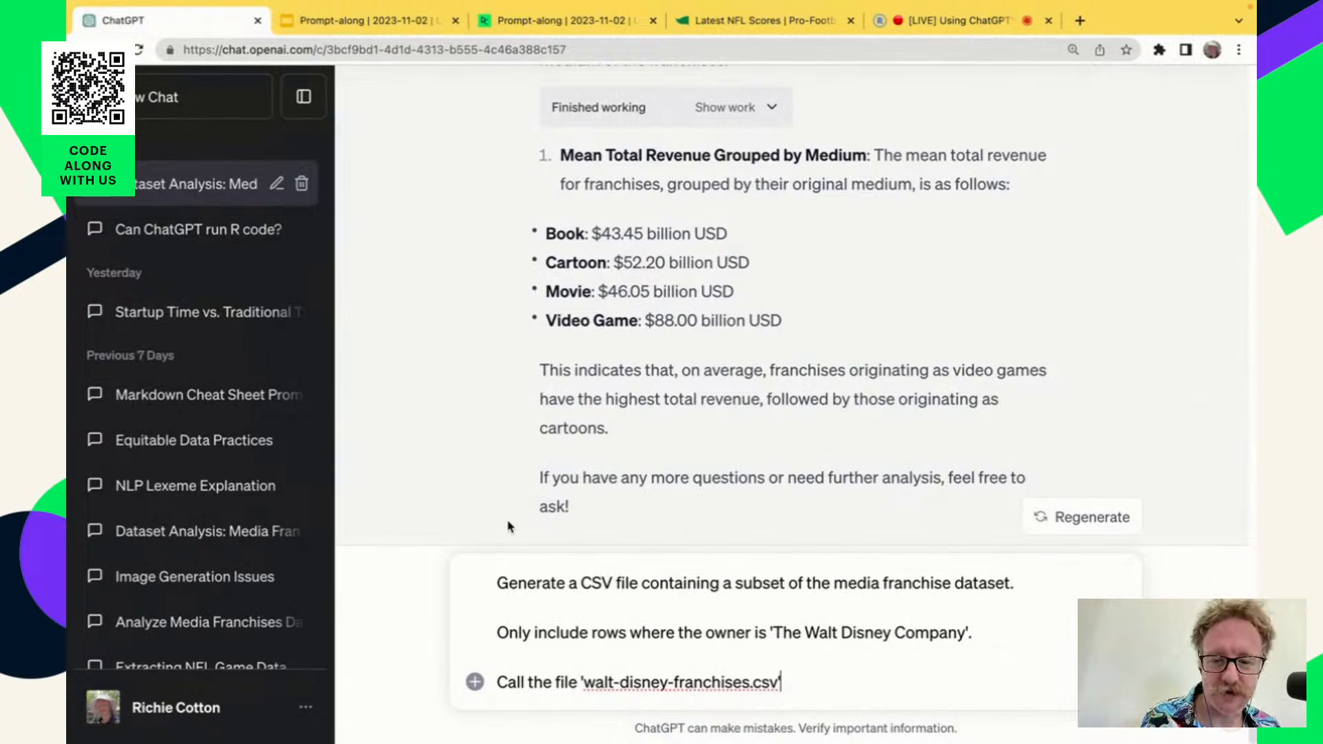
pyautogui.moveTo(497, 583); pyautogui.dragTo(640, 588)
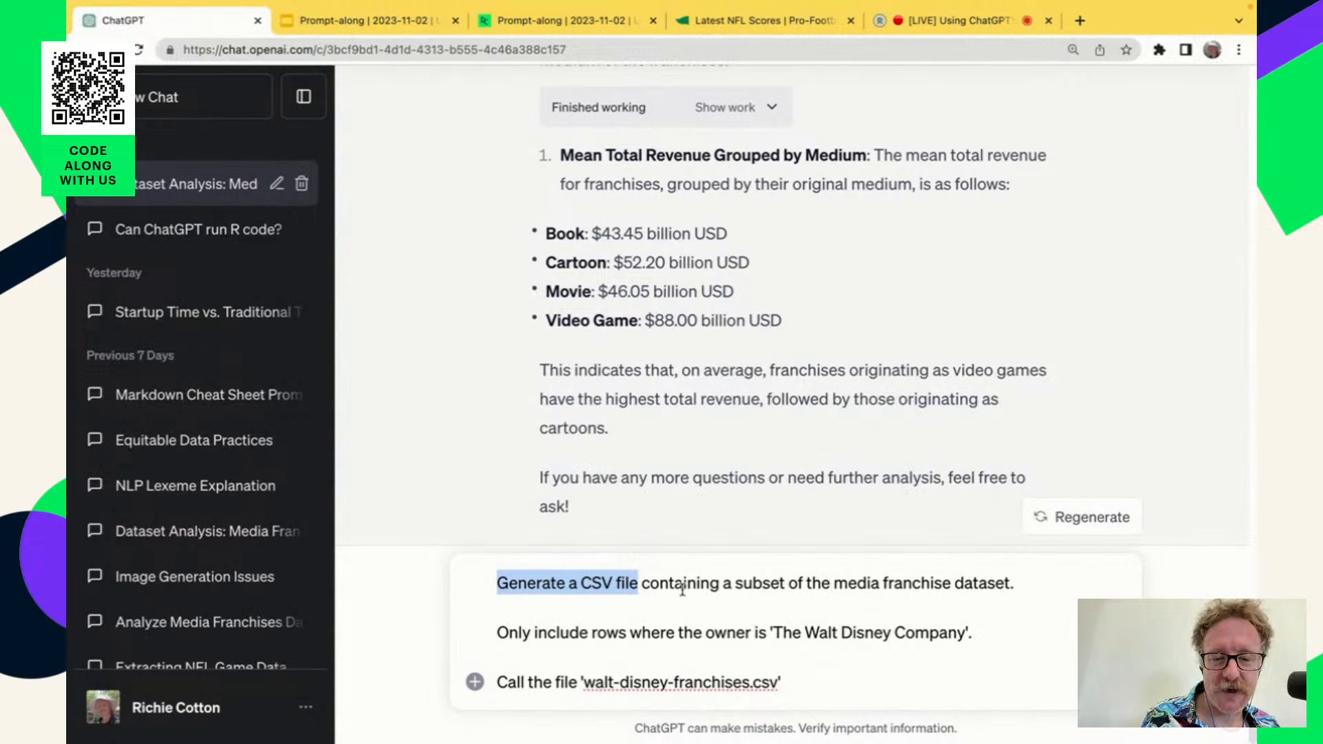
pyautogui.moveTo(723, 583); pyautogui.dragTo(1040, 583)
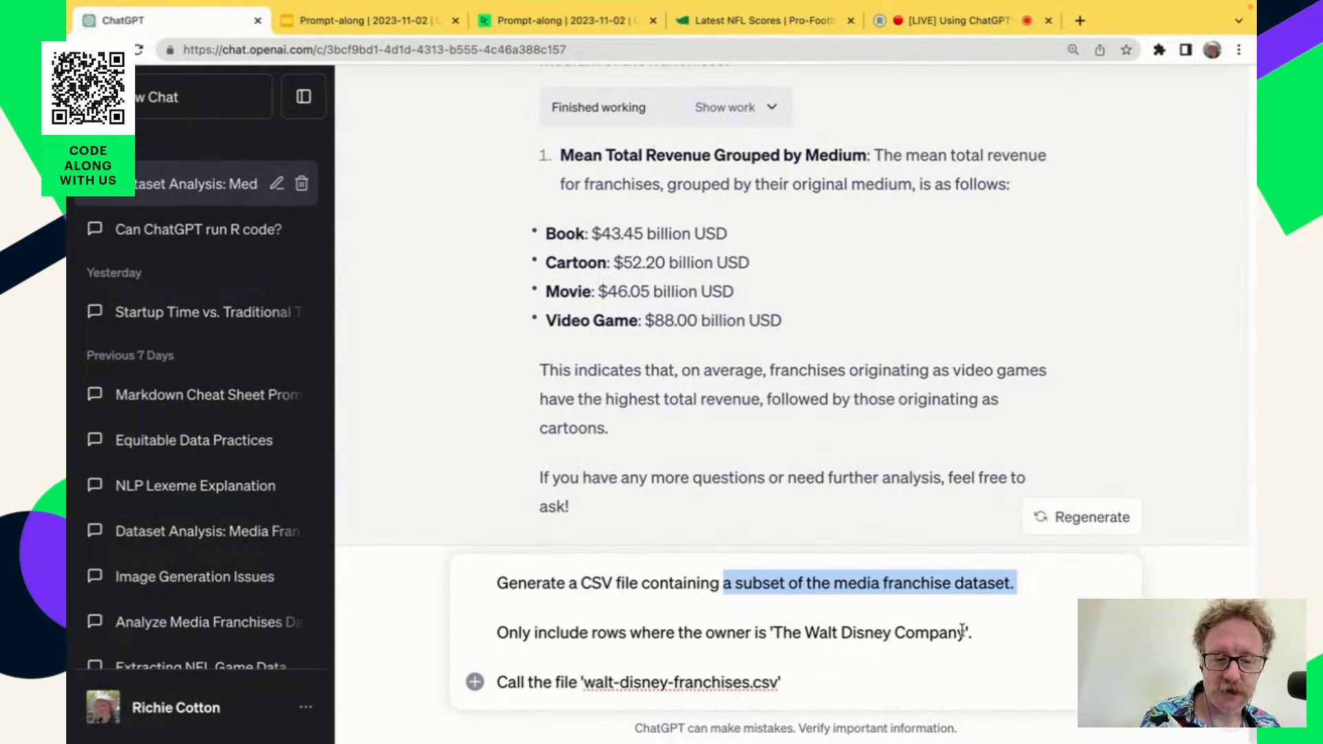
pyautogui.moveTo(963, 632); pyautogui.dragTo(777, 643)
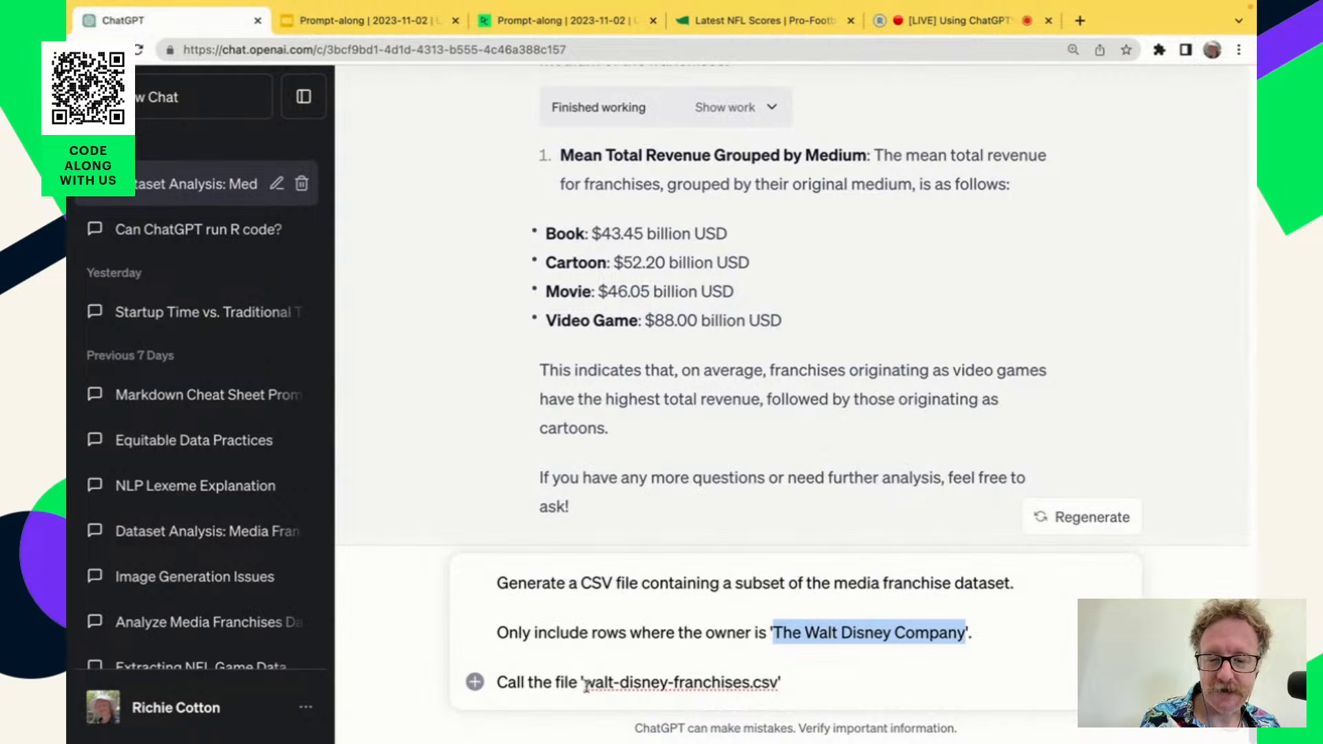
pyautogui.moveTo(584, 683); pyautogui.dragTo(776, 686)
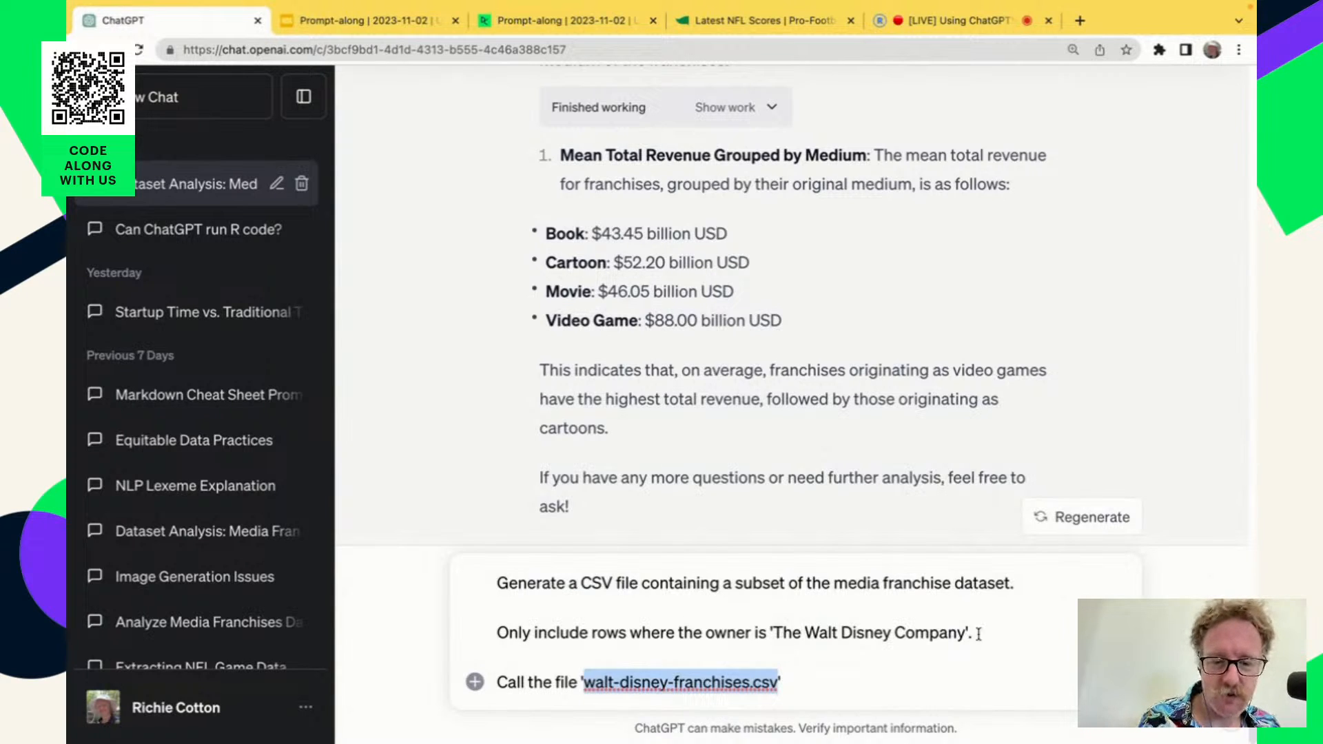
pyautogui.press('Return')
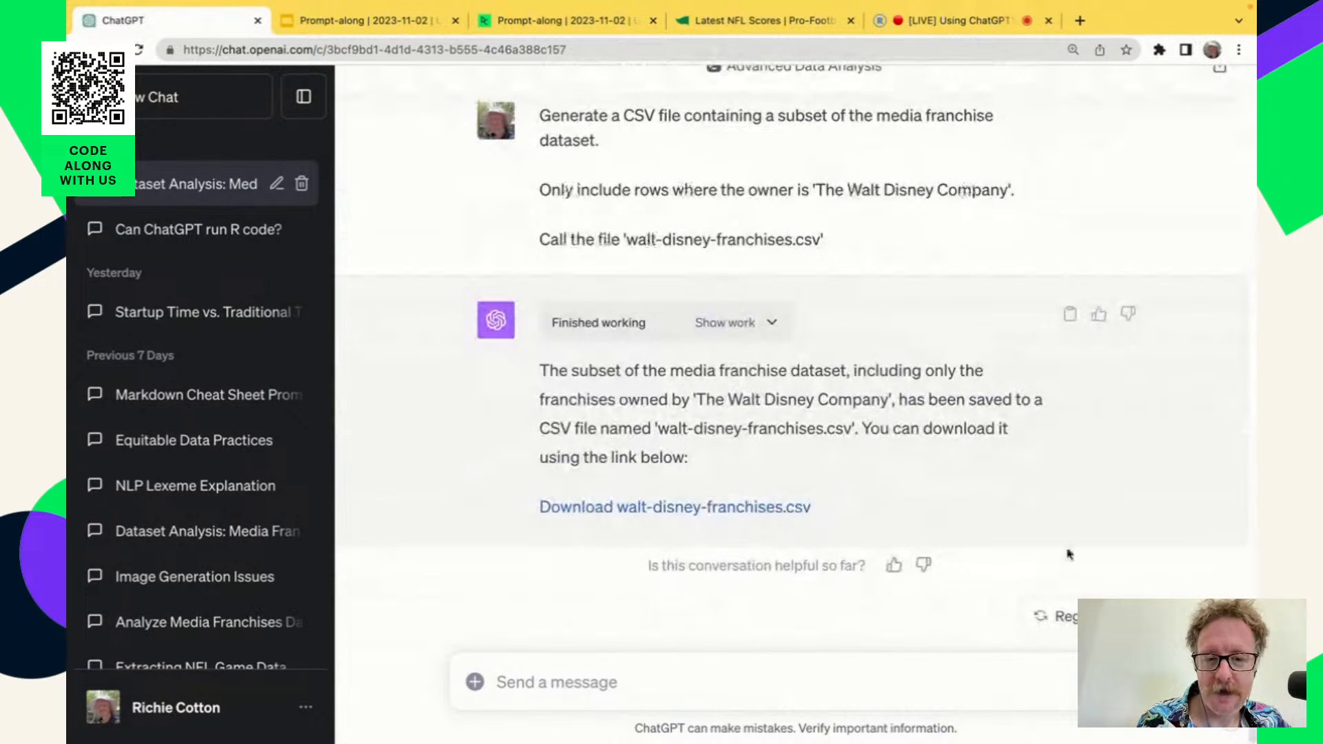
pyautogui.click(717, 521)
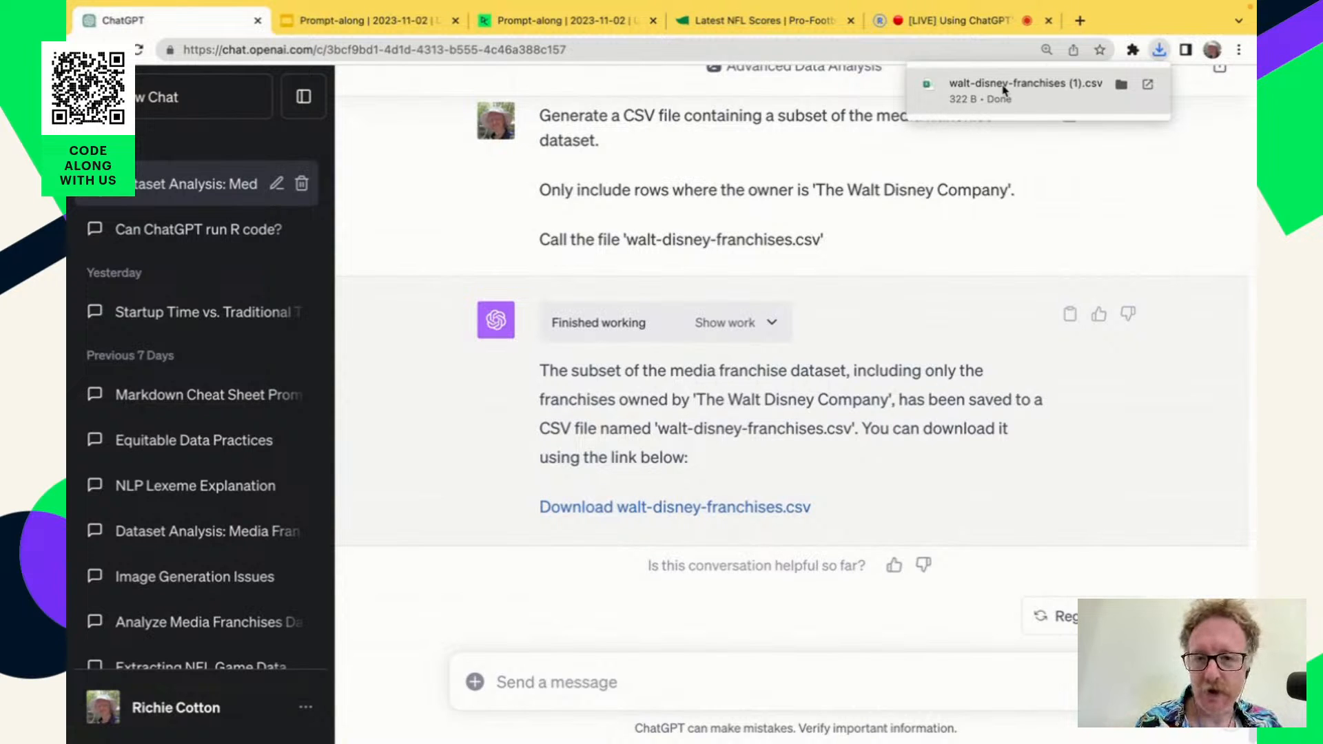
# Switch to the DataCamp workspace, read the note on interactive plot limitations, and copy the Plotly Express bar plot prompt.
pyautogui.click(556, 21)
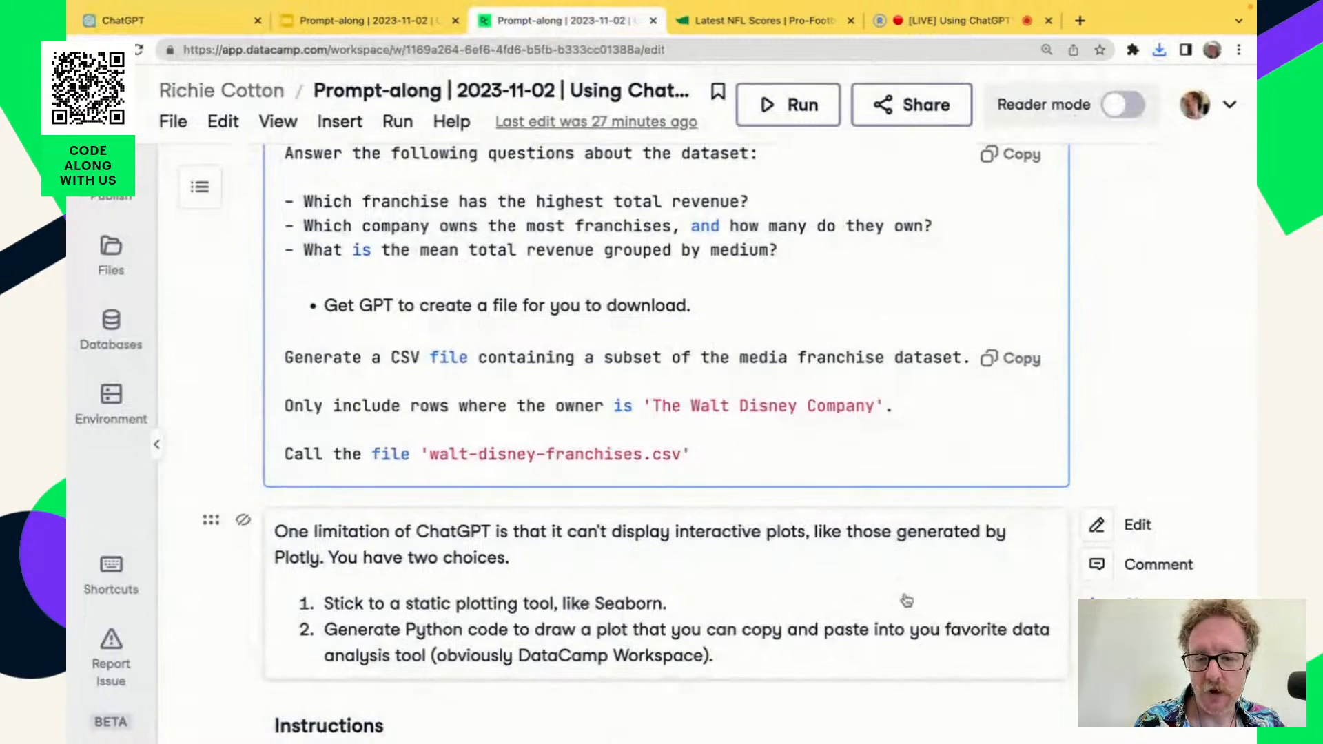
pyautogui.scroll(-2, 906, 600)
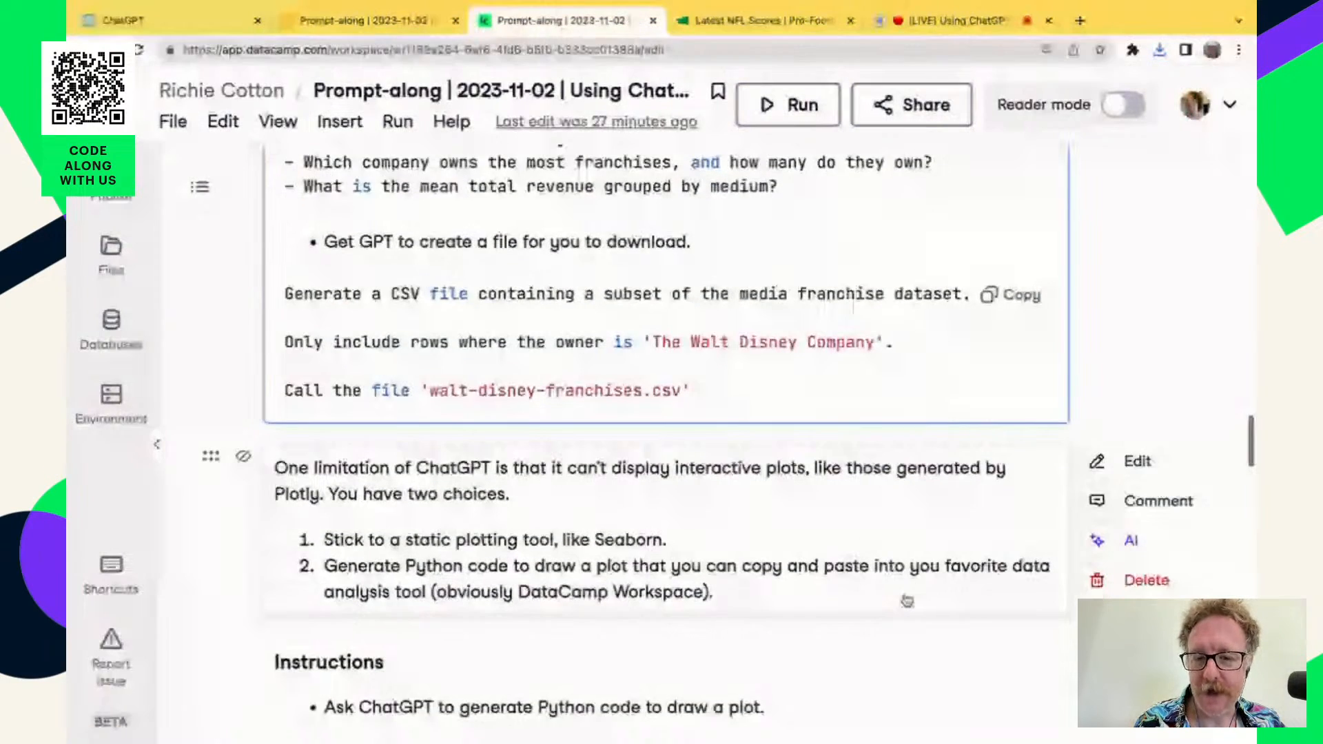
pyautogui.scroll(-5, 906, 600)
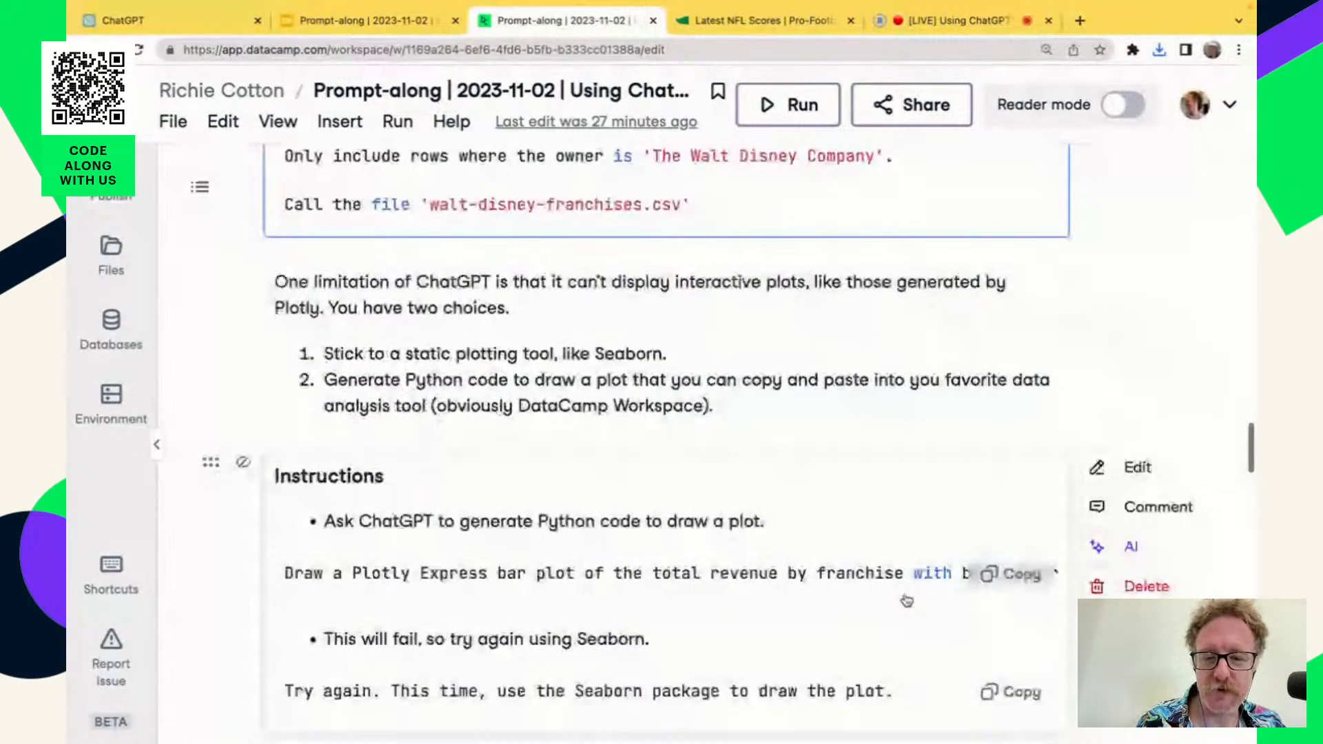
pyautogui.scroll(-2, 906, 600)
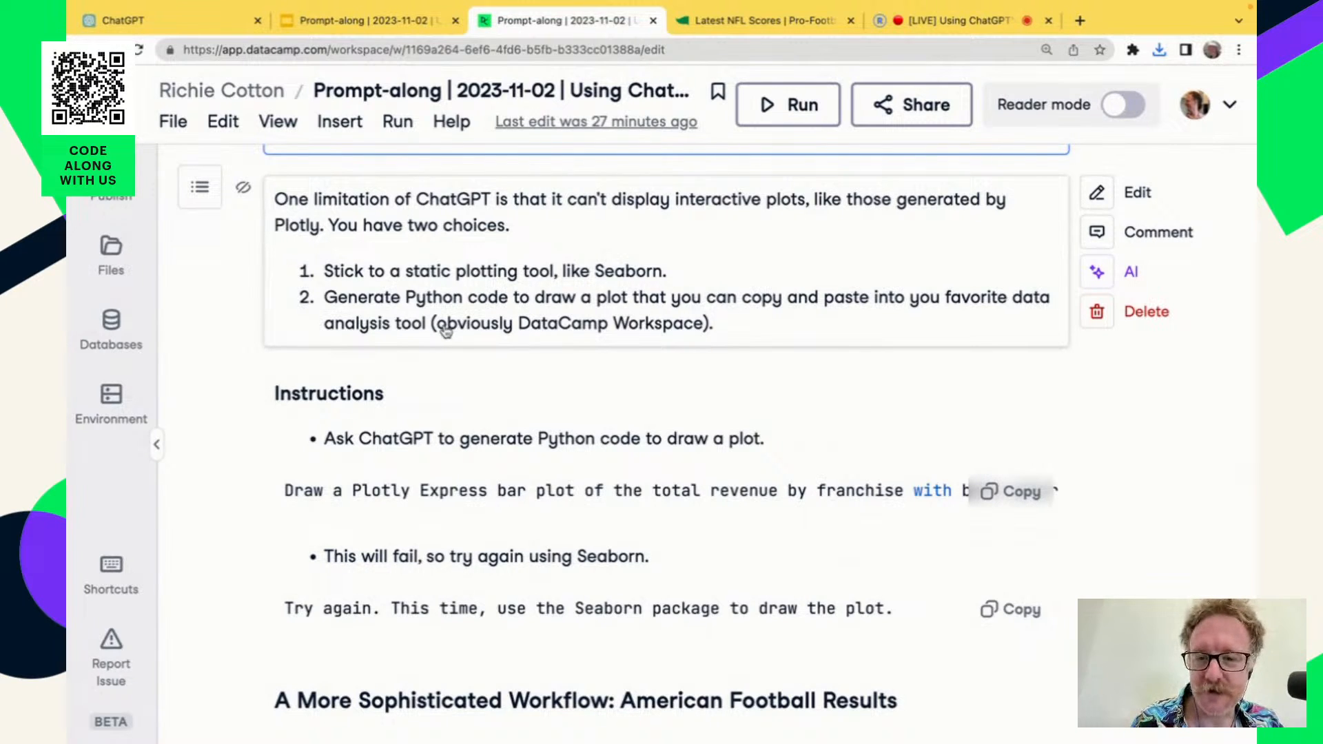
pyautogui.scroll(-2, 822, 459)
pyautogui.scroll(-1, 823, 459)
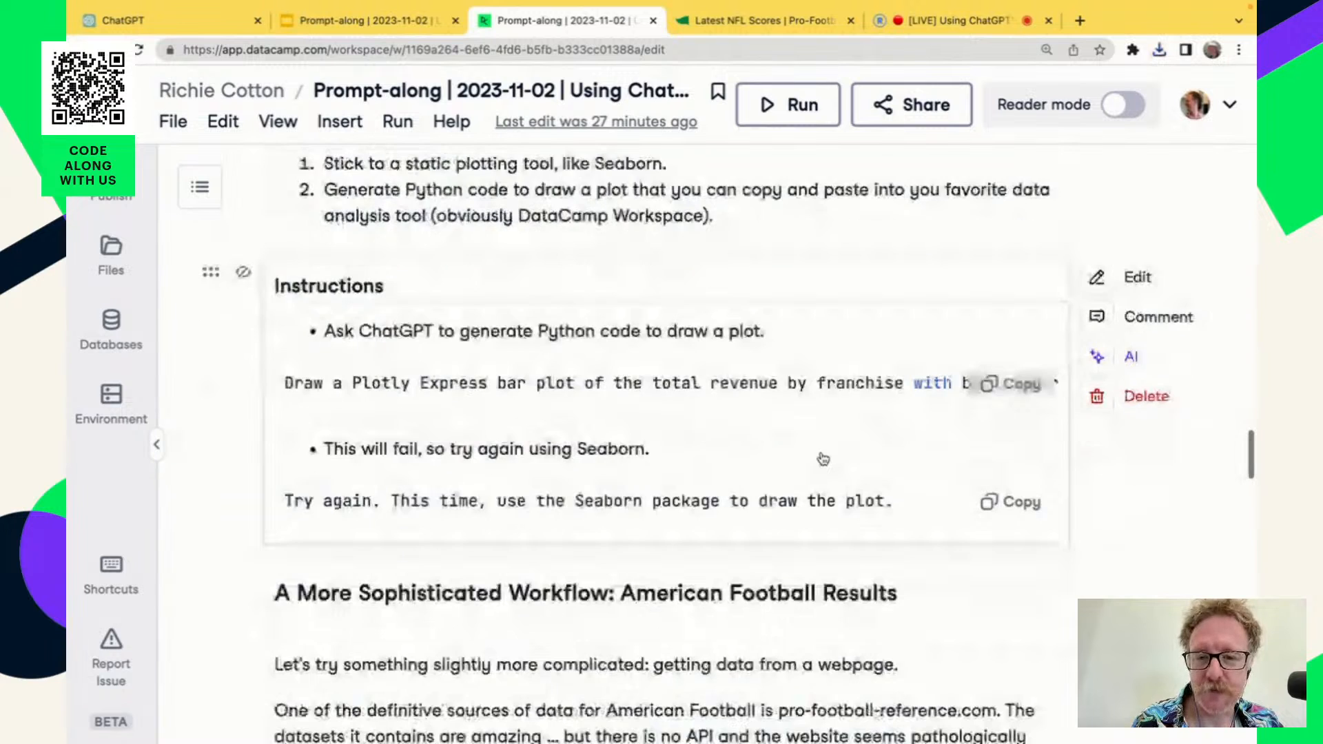
pyautogui.click(1023, 384)
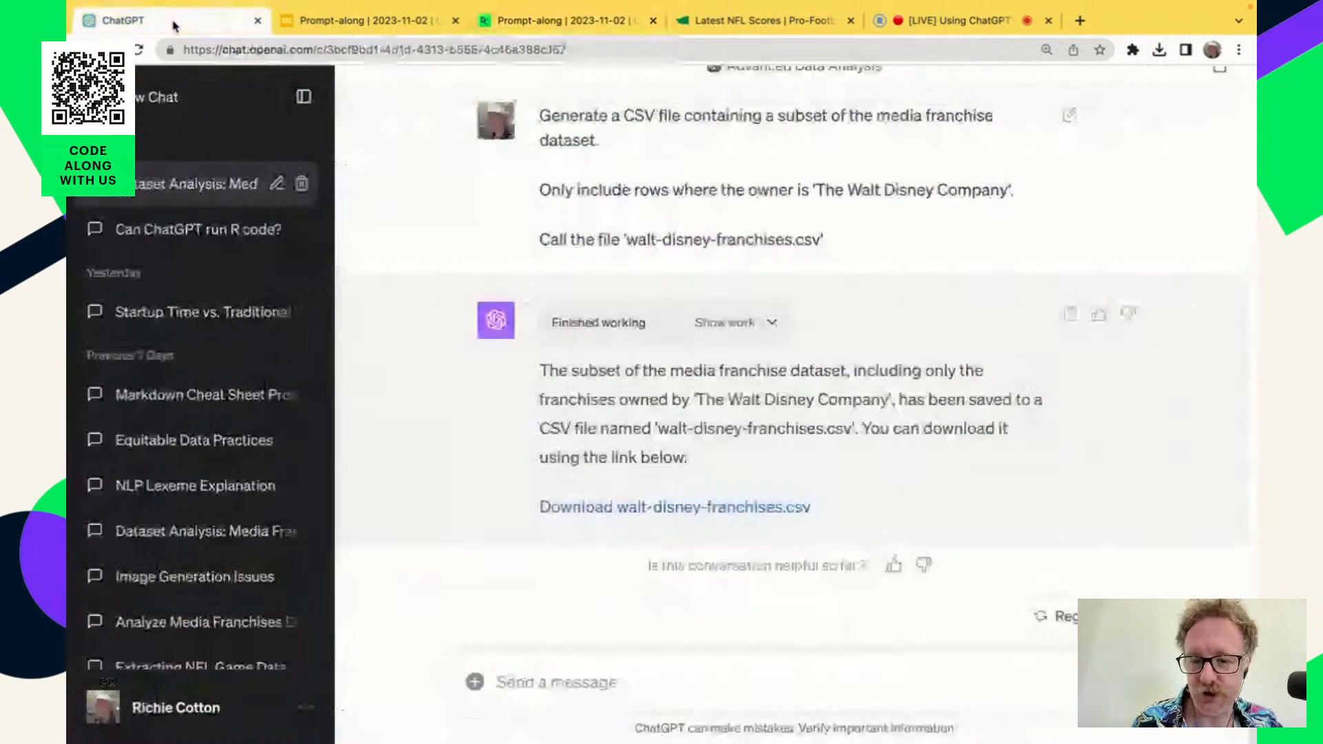
# Switch to ChatGPT and send the copied prompt for a Plotly Express bar plot of total revenue by franchise, colored by original medium.
pyautogui.click(171, 22)
pyautogui.click(578, 684)
pyautogui.hotkey('ctrl', 'v')
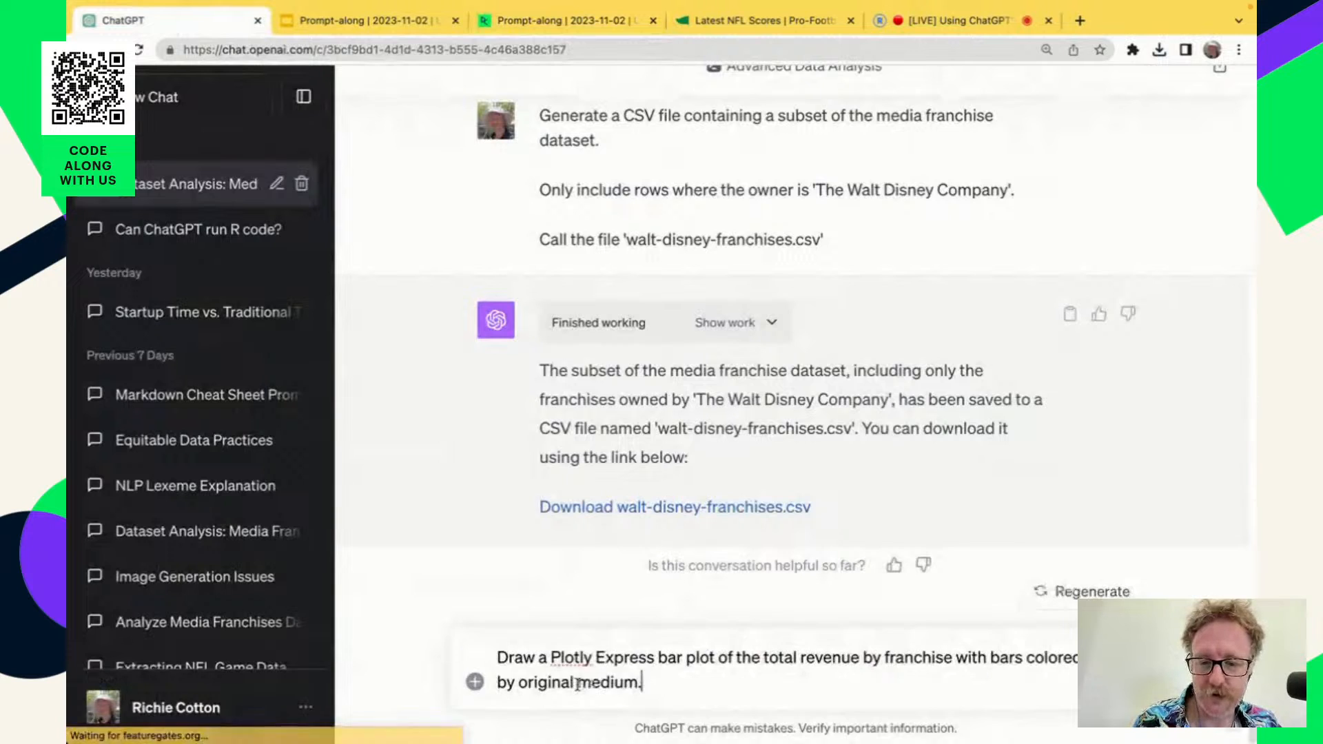
pyautogui.click(637, 658)
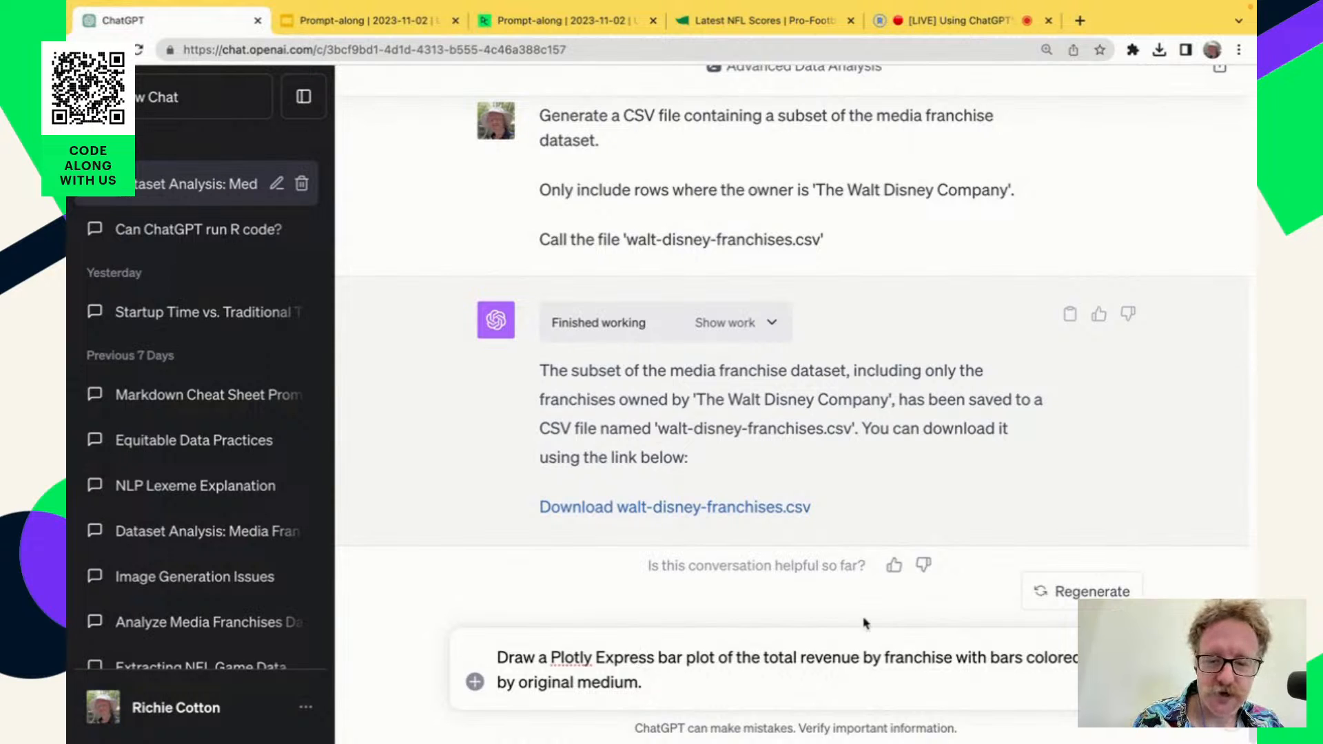
pyautogui.moveTo(551, 658); pyautogui.dragTo(657, 658)
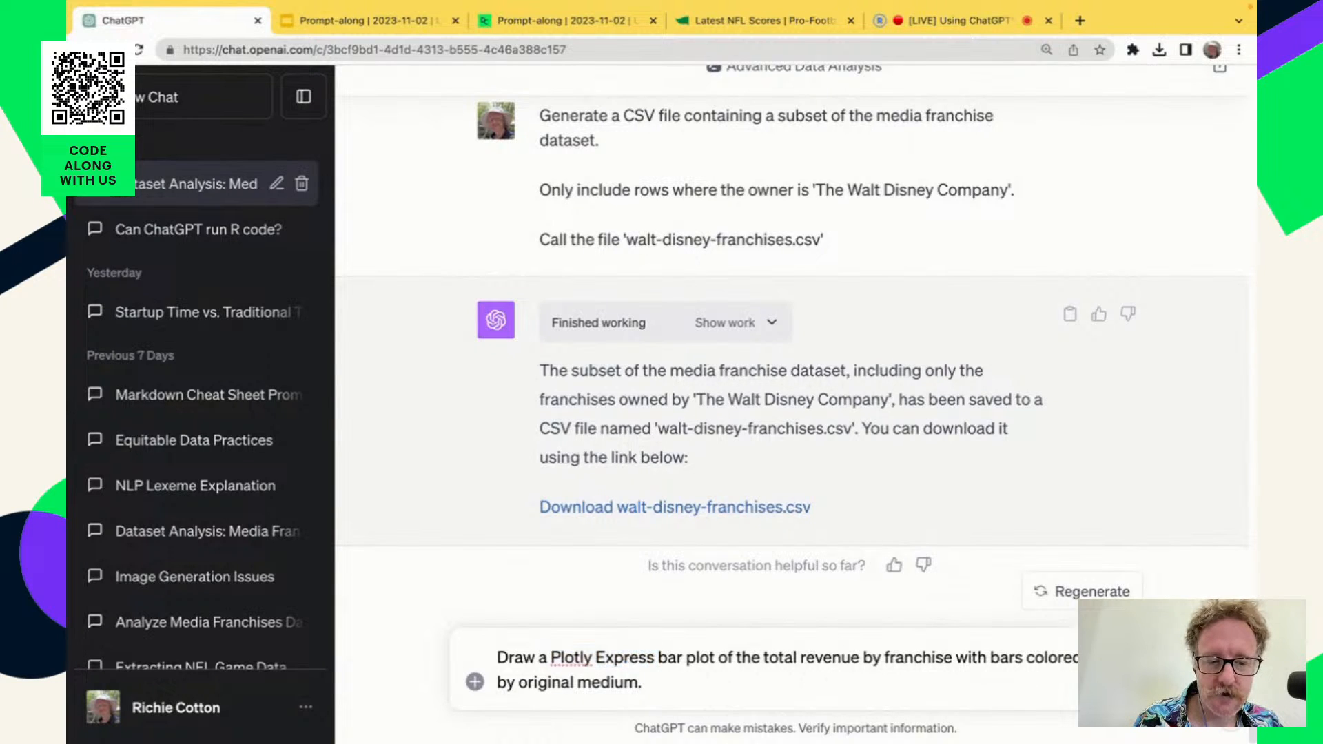
pyautogui.press('Return')
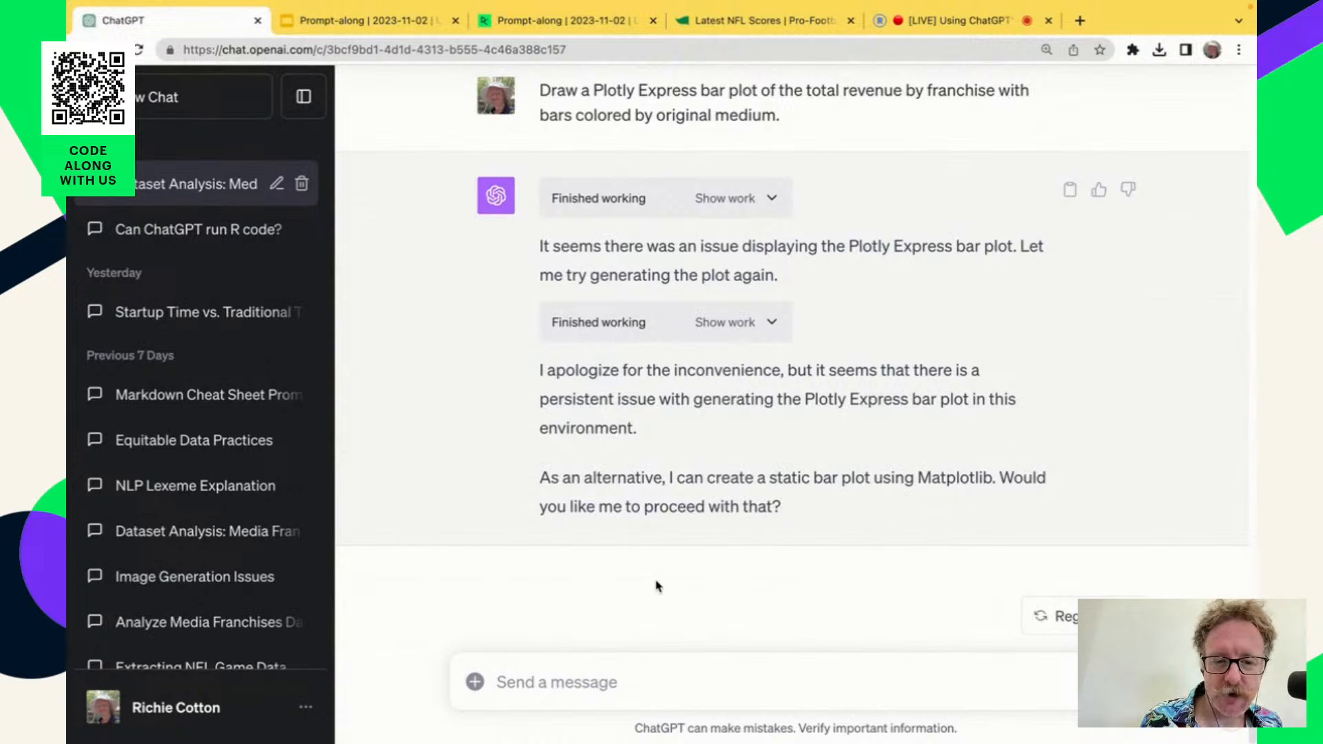
# Reply to ChatGPT with "Please use Seaborn instead" and review the bar plot and explanation it generates.
pyautogui.click(629, 689)
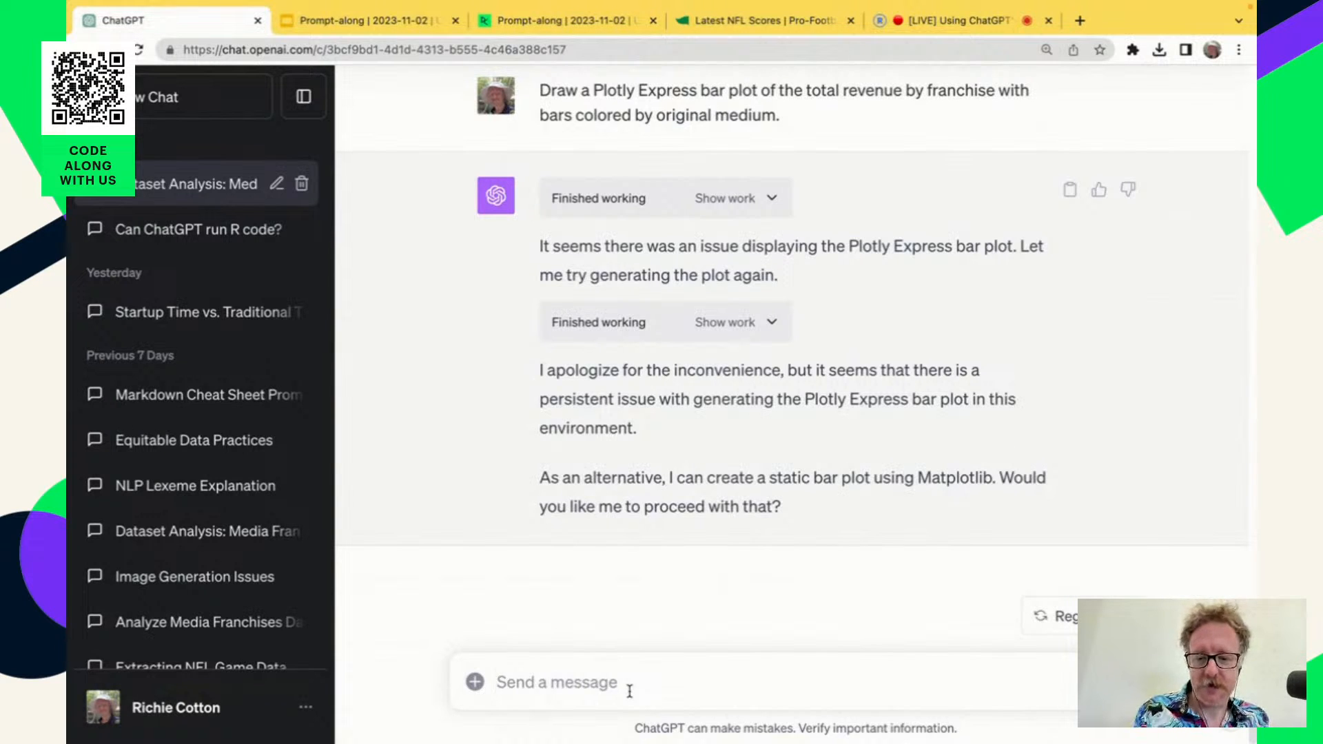
pyautogui.write('Please use ')
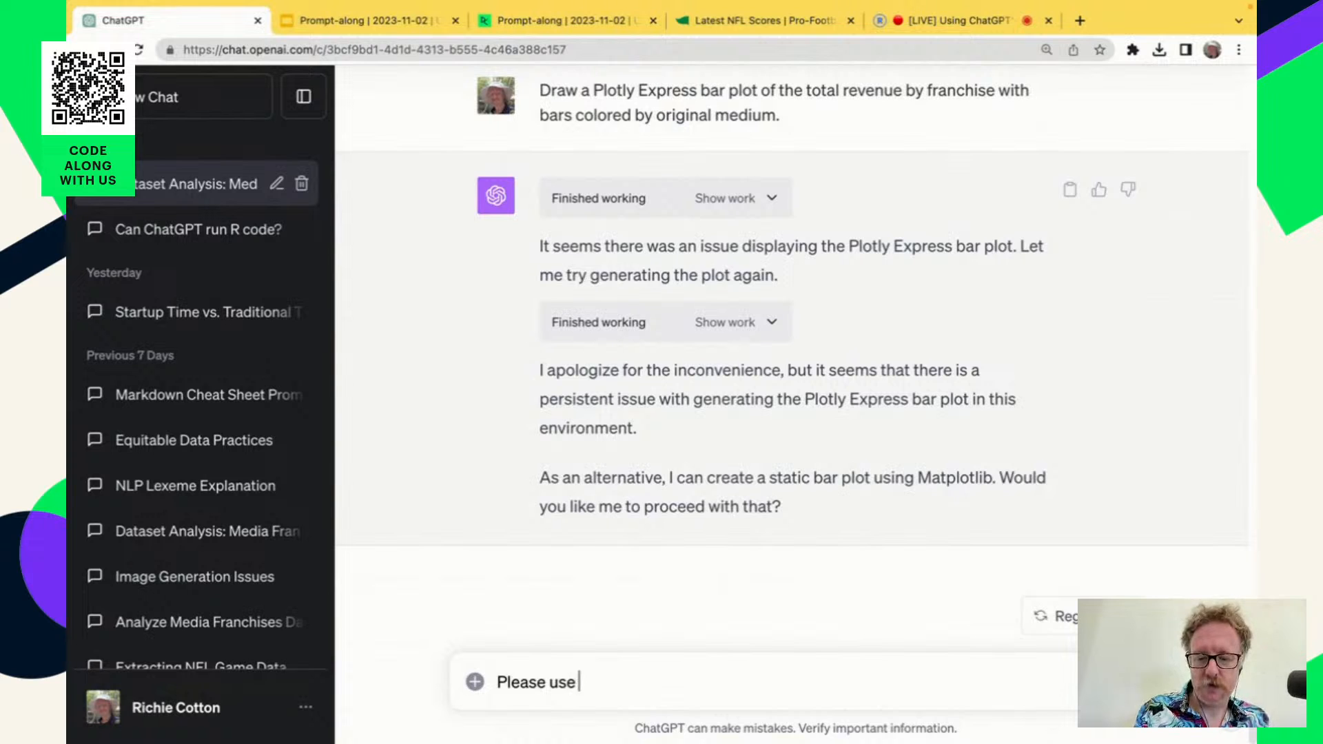
pyautogui.write('Seaborn ins')
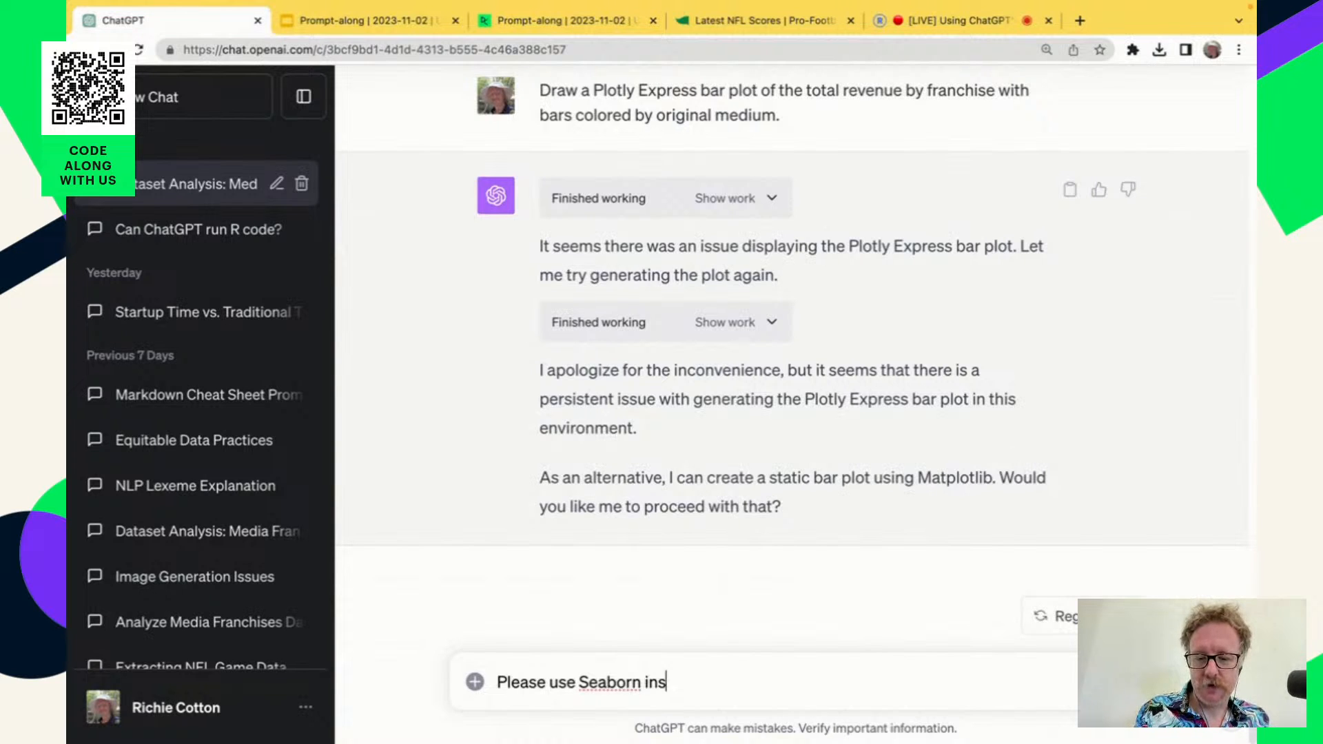
pyautogui.write('tead')
pyautogui.press('BackSpace')
pyautogui.write('ad')
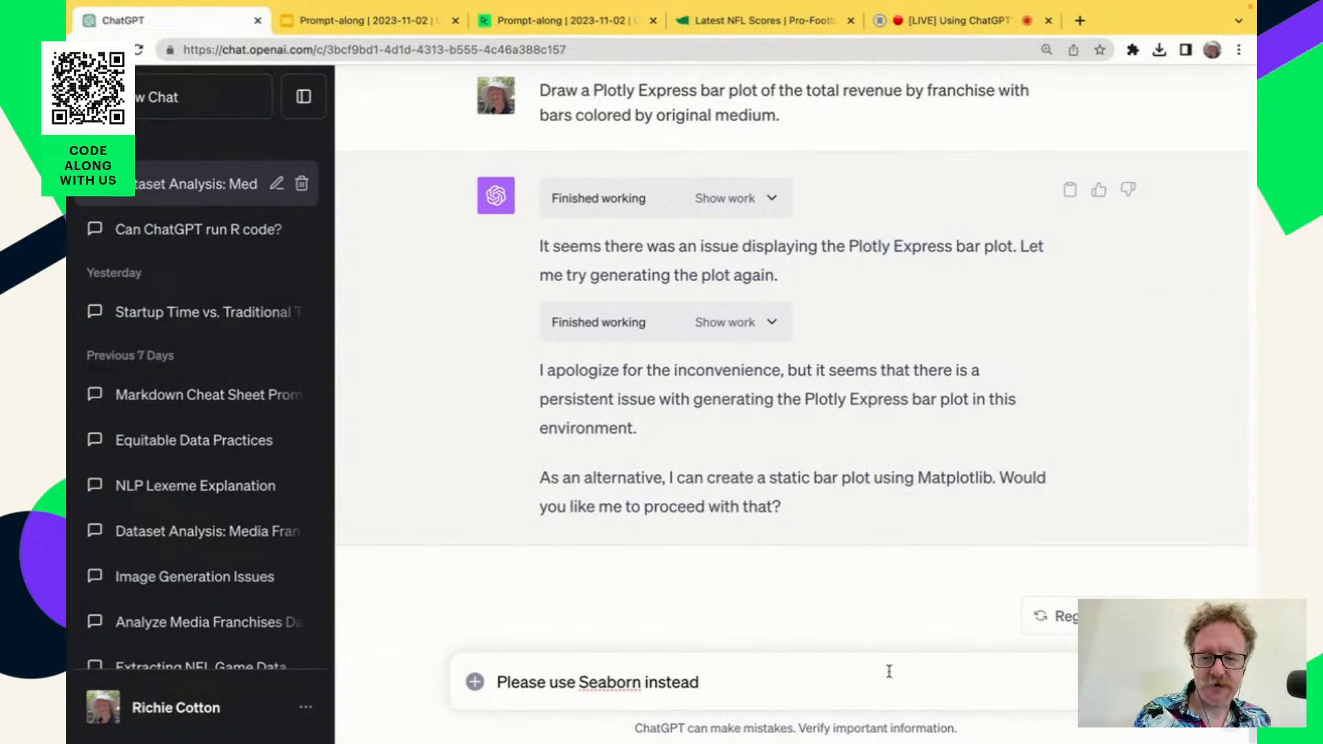
pyautogui.press('Return')
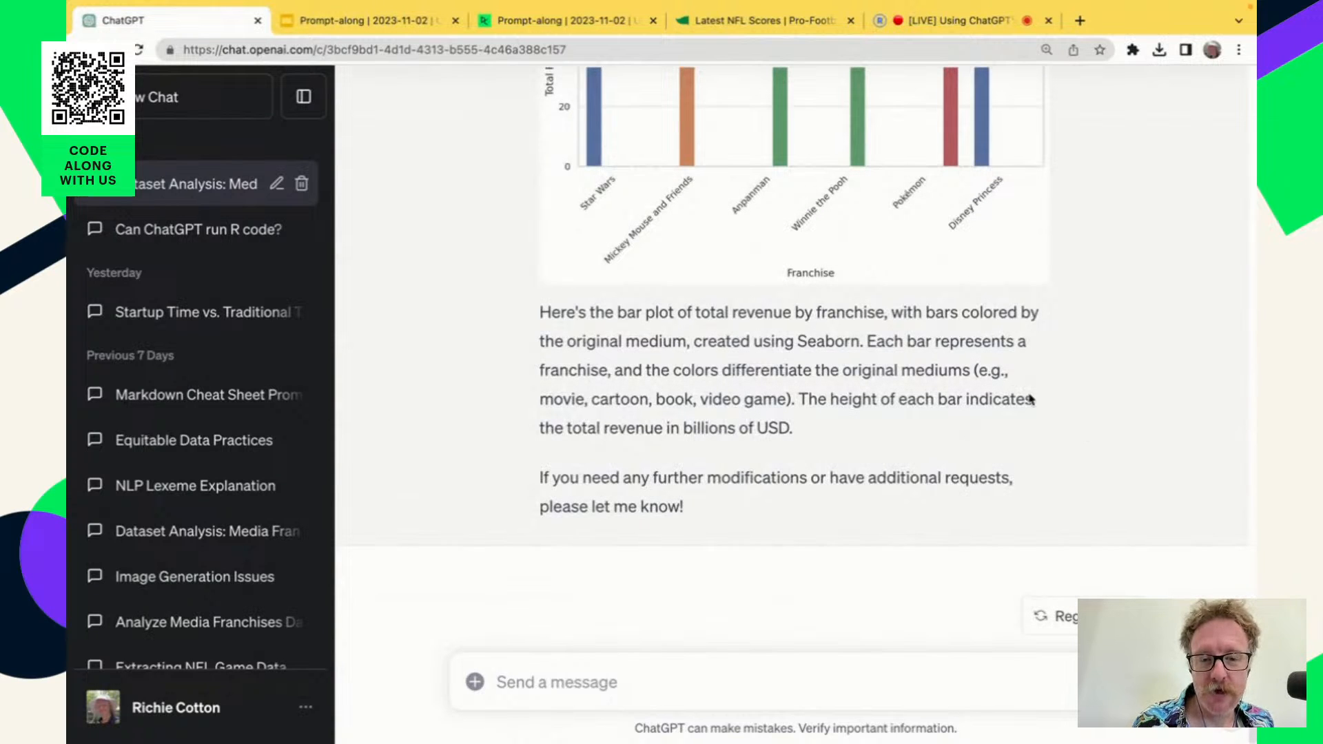
pyautogui.scroll(4, 1082, 419)
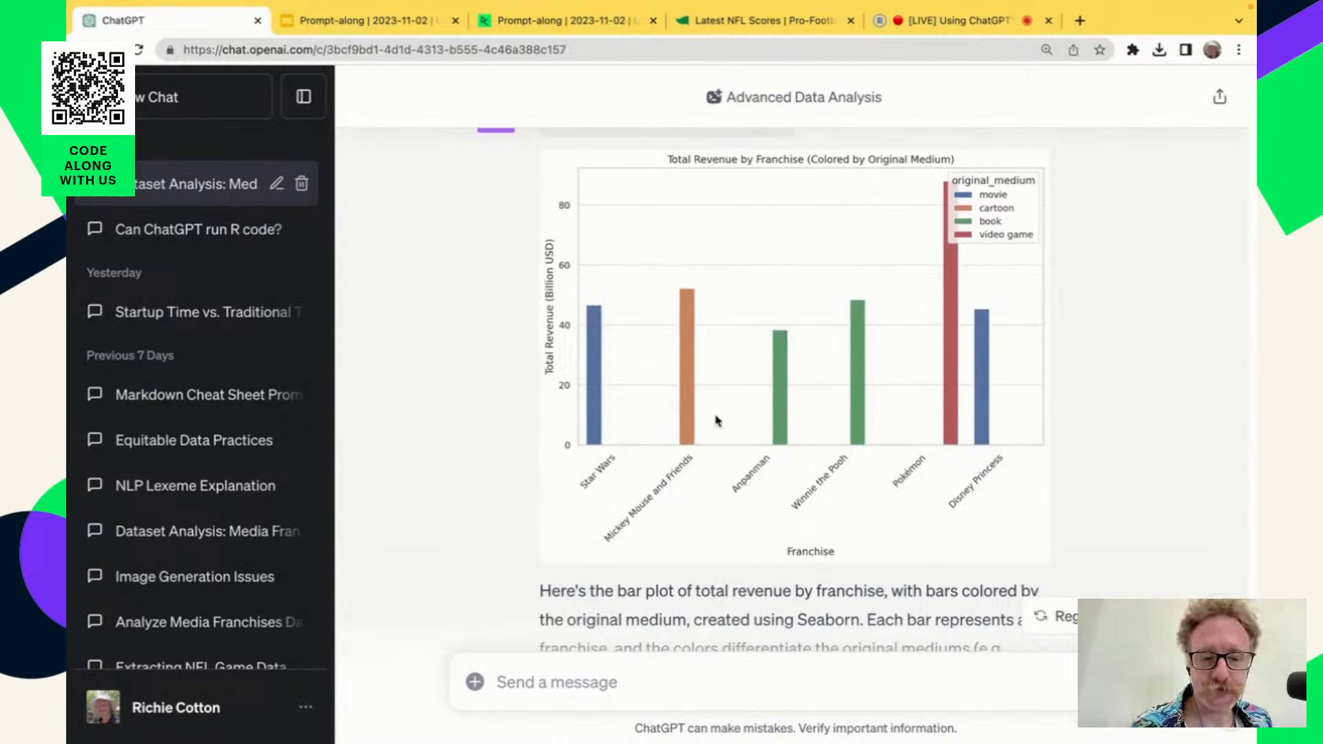
pyautogui.scroll(-5, 707, 474)
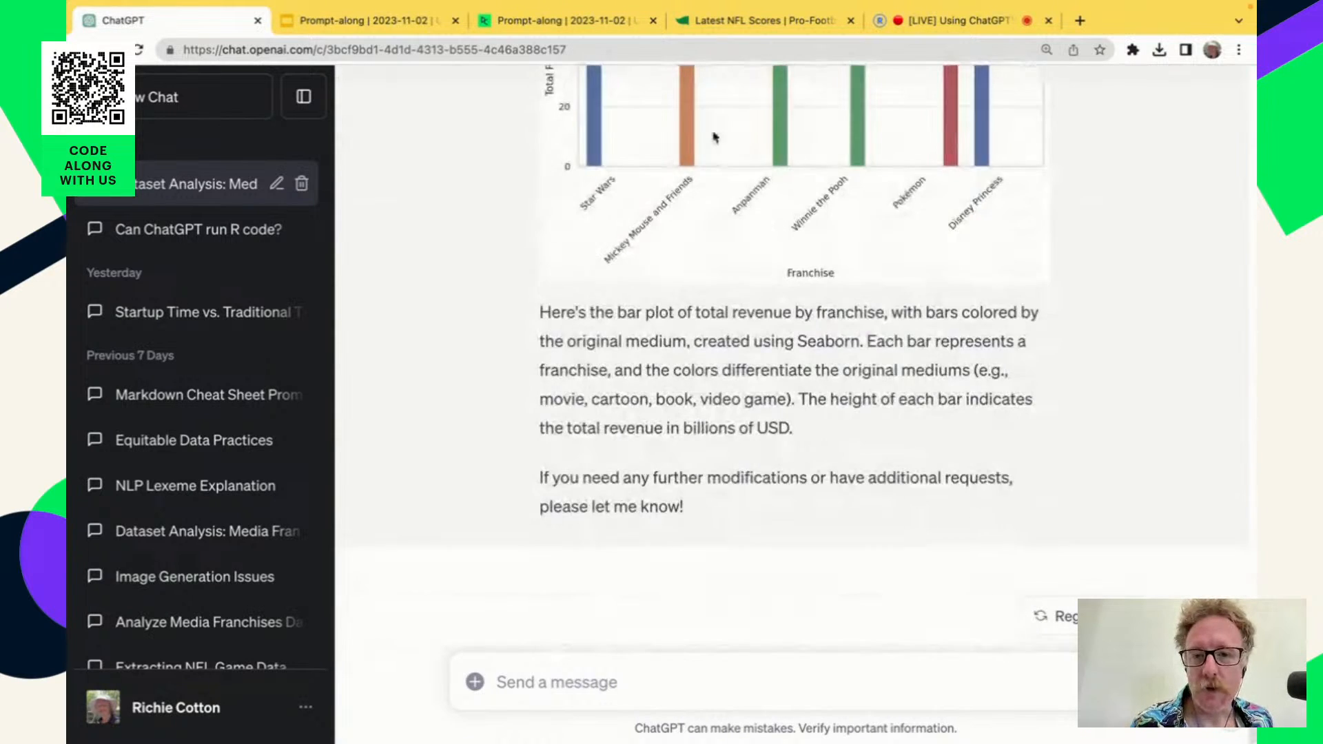
# Switch to the DataCamp workspace and read the American Football Results section on scraping the current week's NFL scores.
pyautogui.click(555, 27)
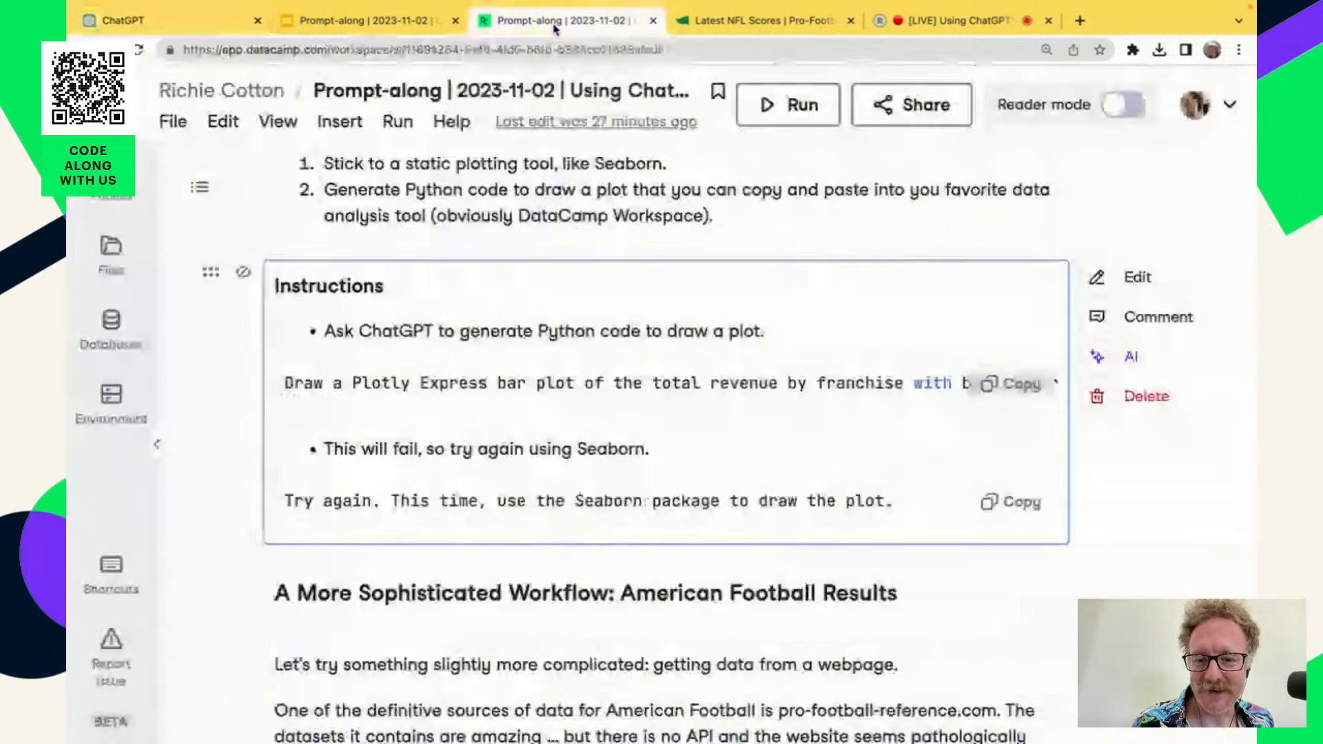
pyautogui.scroll(-4, 952, 593)
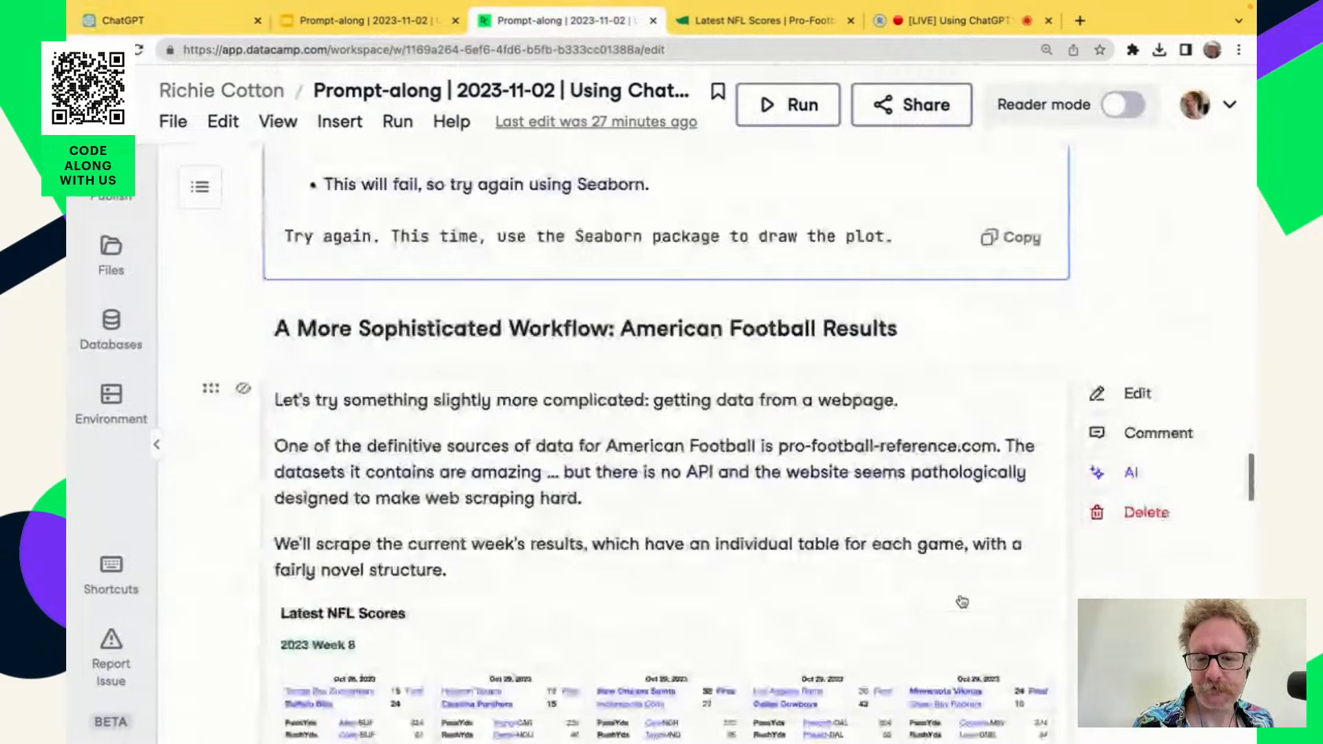
pyautogui.scroll(-2, 963, 601)
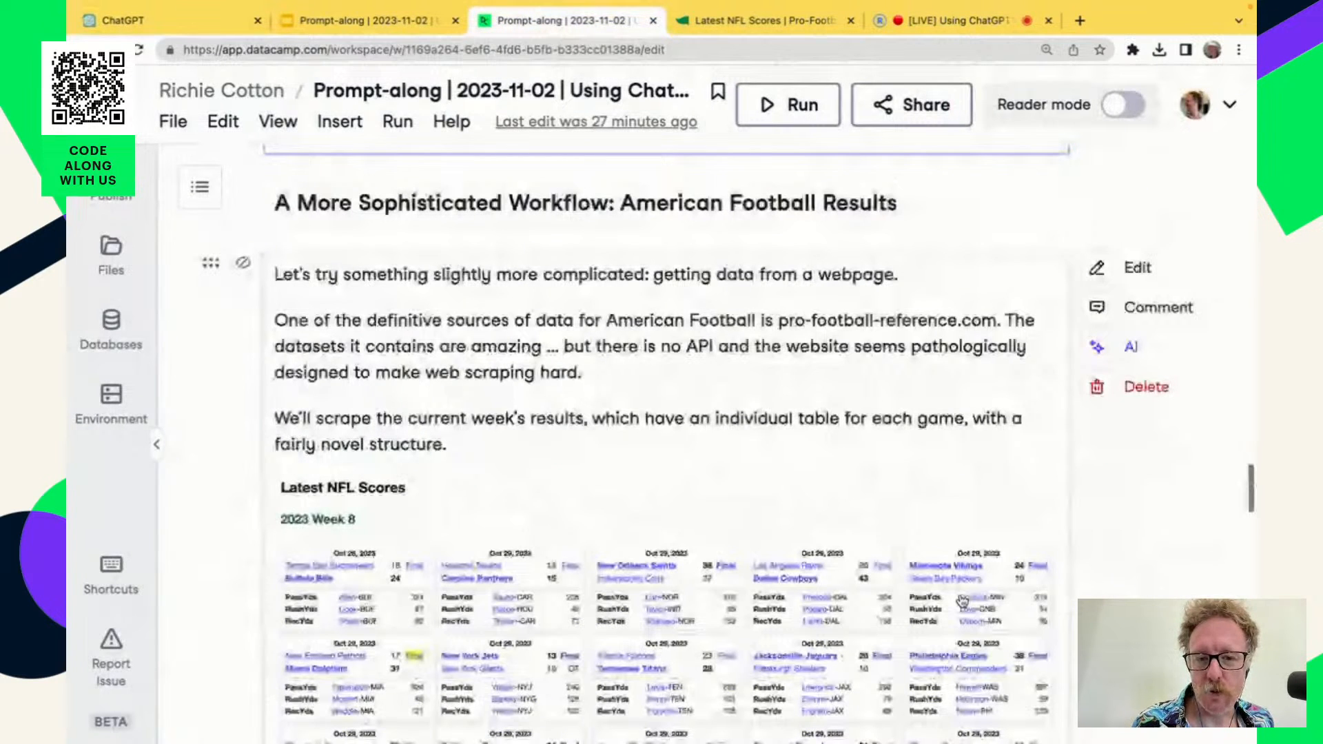
pyautogui.scroll(-2, 962, 601)
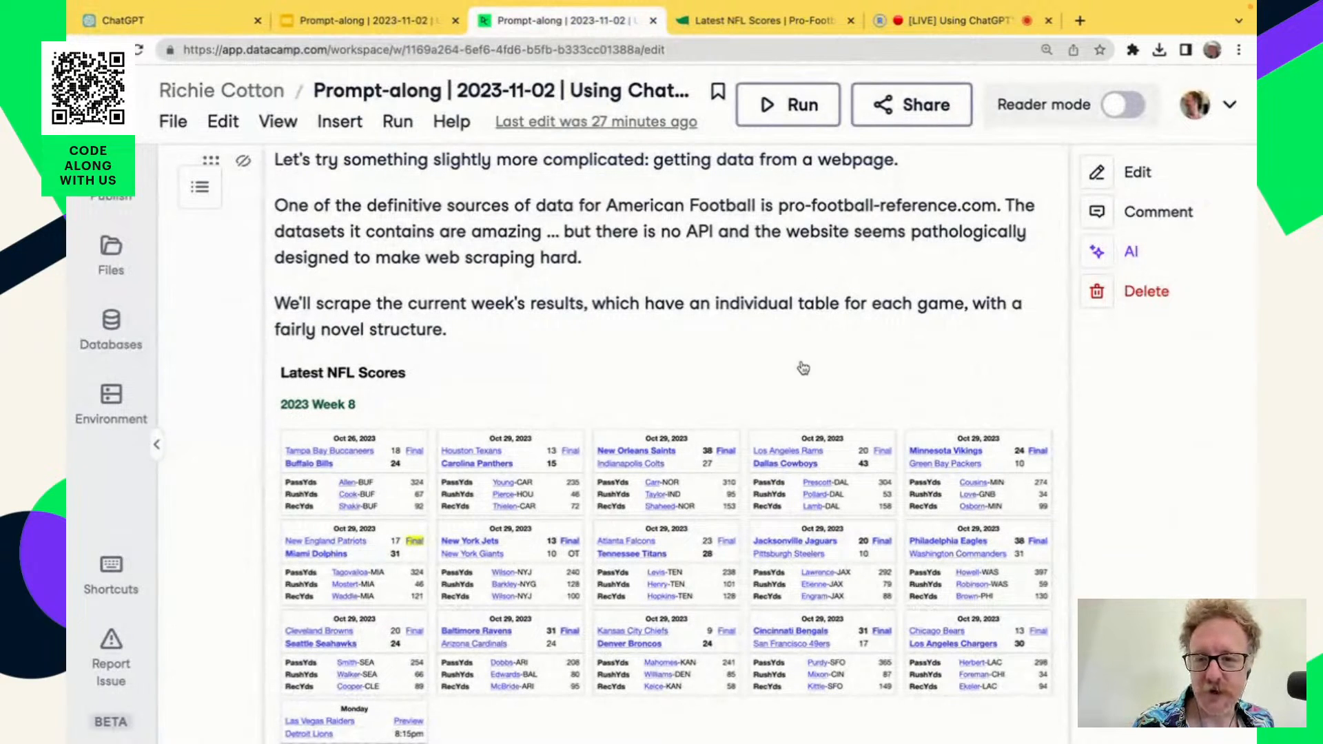
pyautogui.scroll(-2, 815, 471)
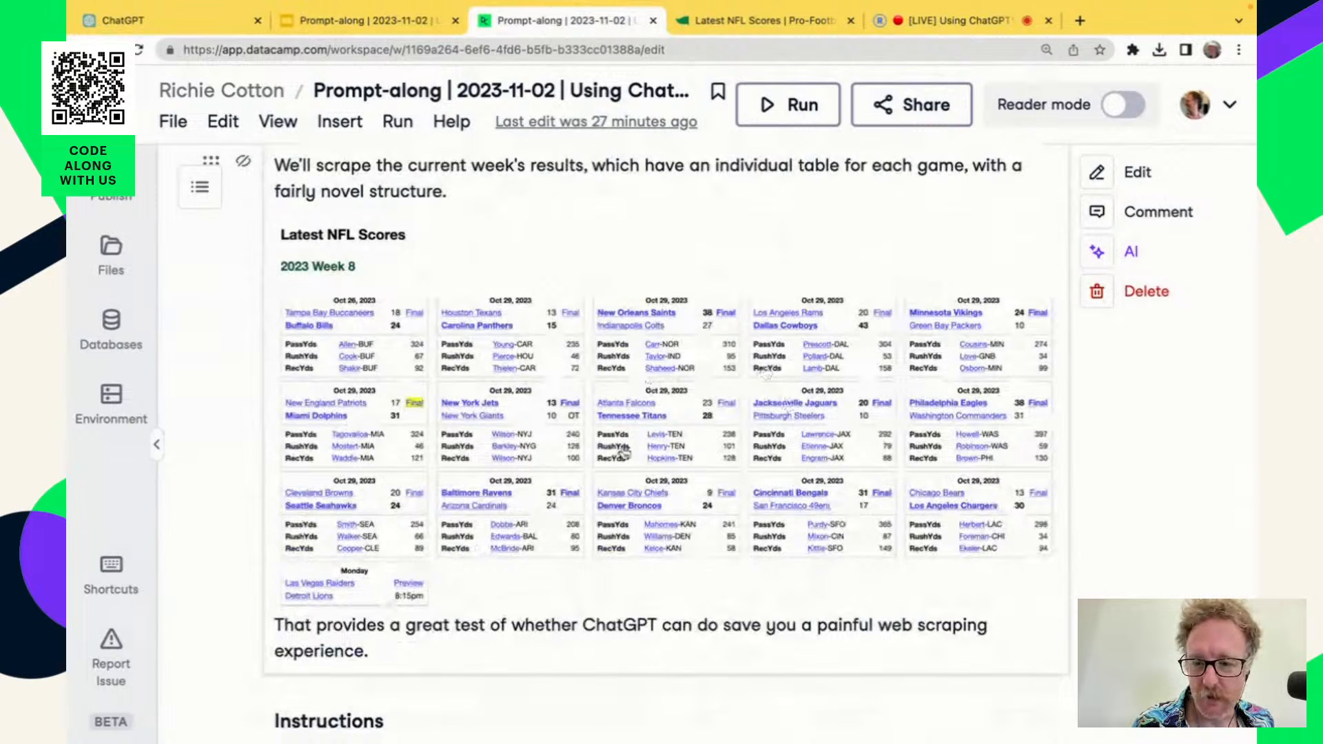
pyautogui.scroll(-1, 543, 239)
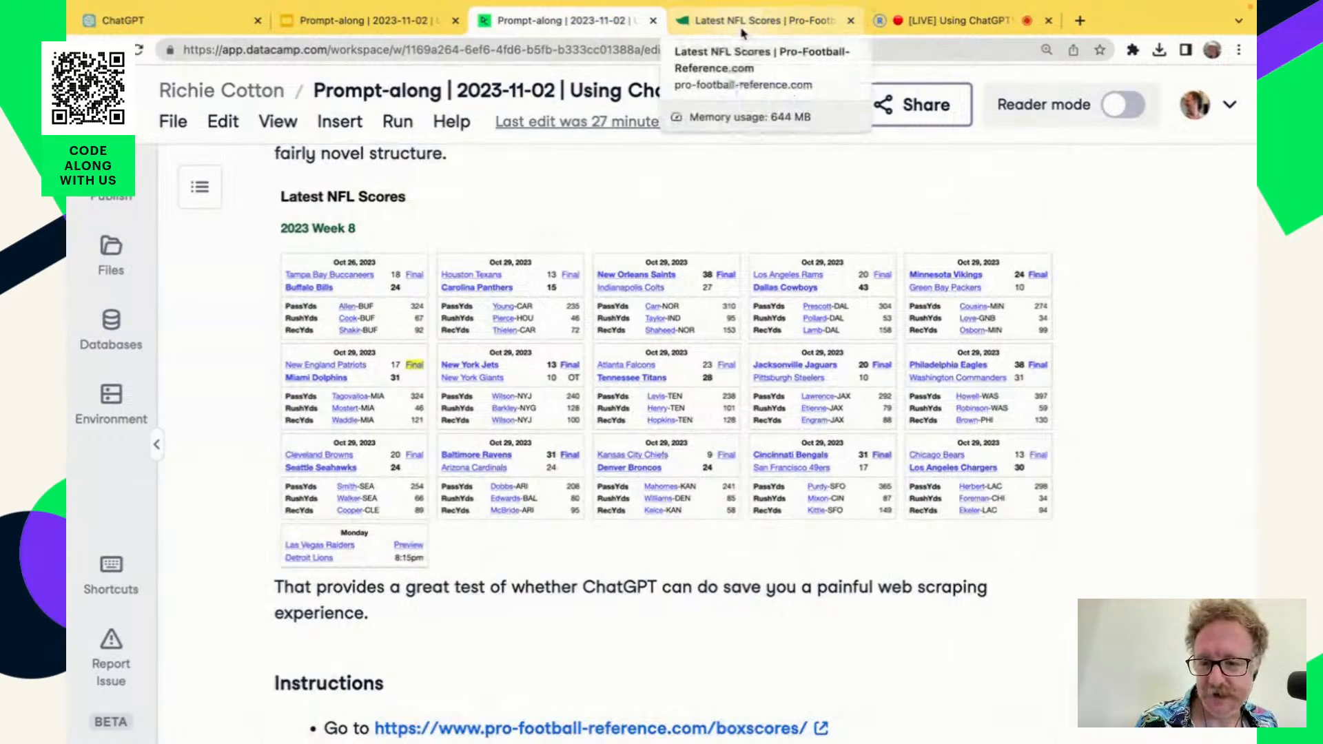
# Switch to the Pro-Football-Reference boxscores page and examine the 2023 Week 8 game tables.
pyautogui.click(742, 27)
pyautogui.scroll(-1, 750, 494)
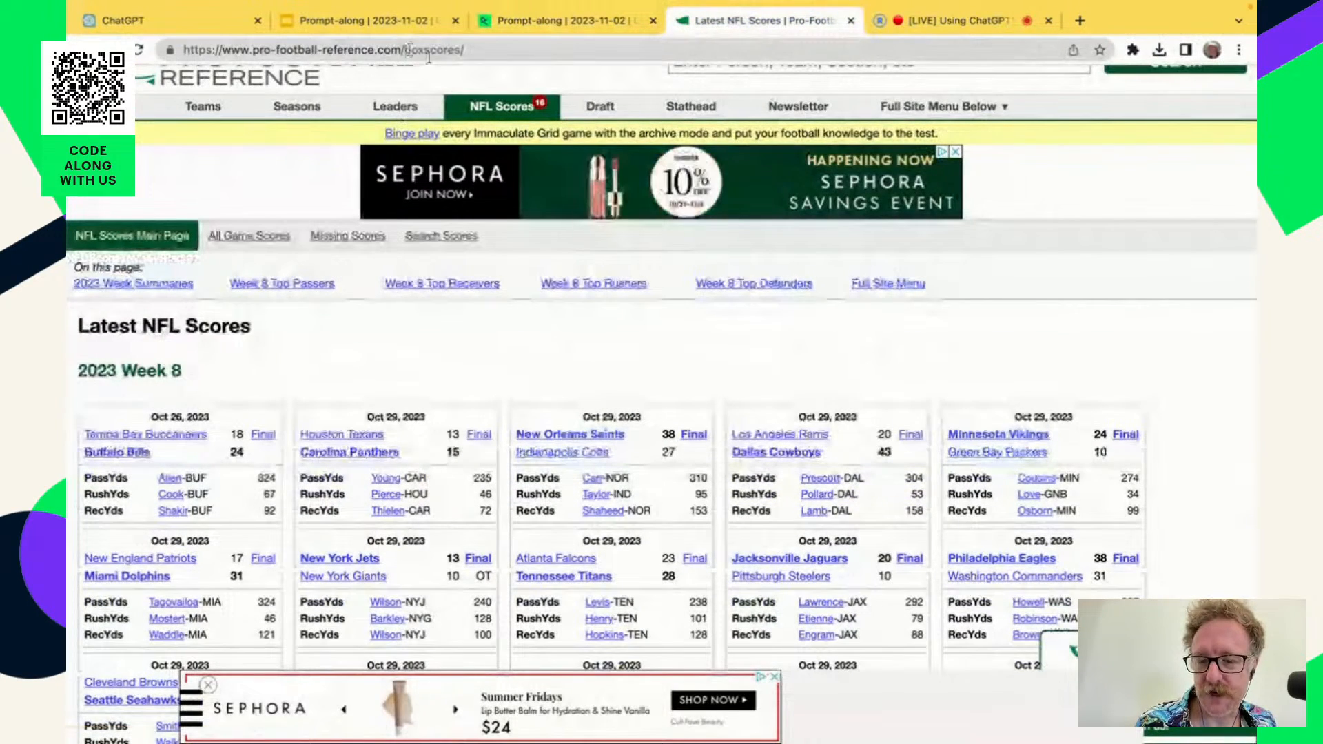
pyautogui.scroll(-2, 650, 511)
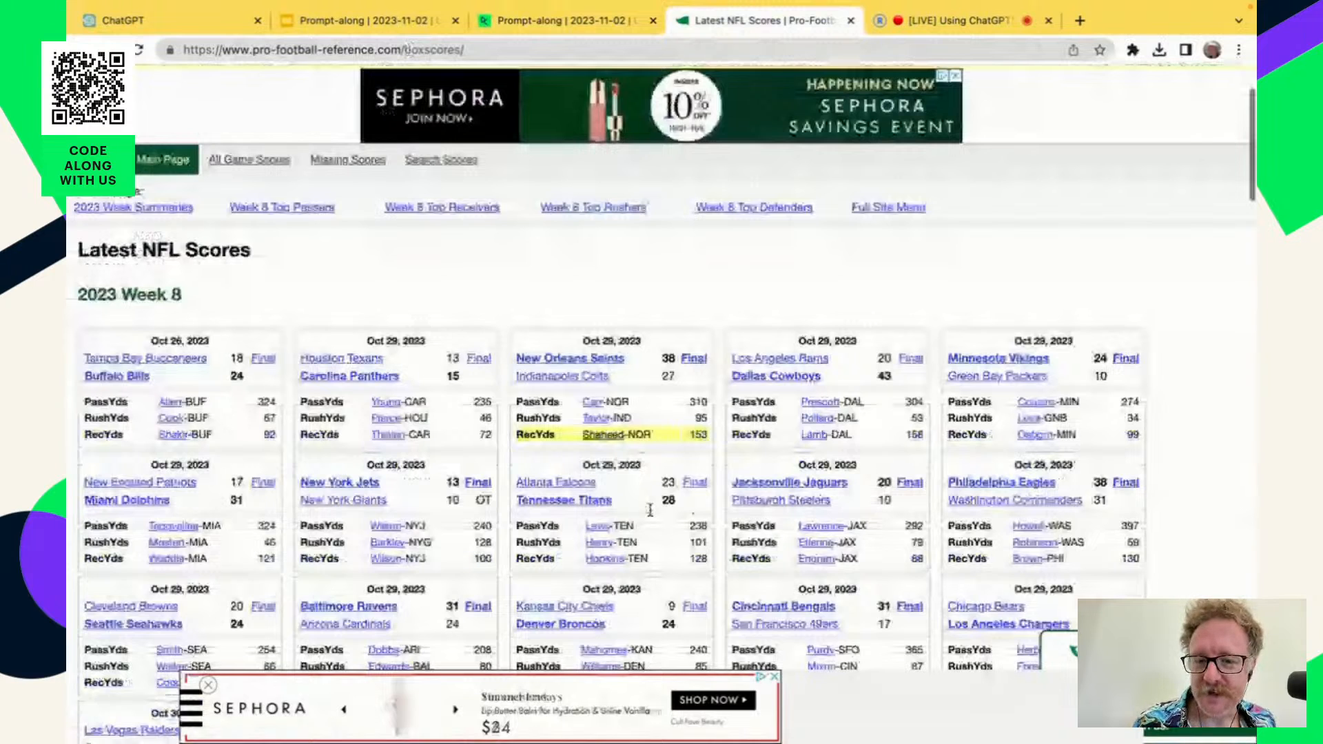
pyautogui.scroll(-4, 650, 511)
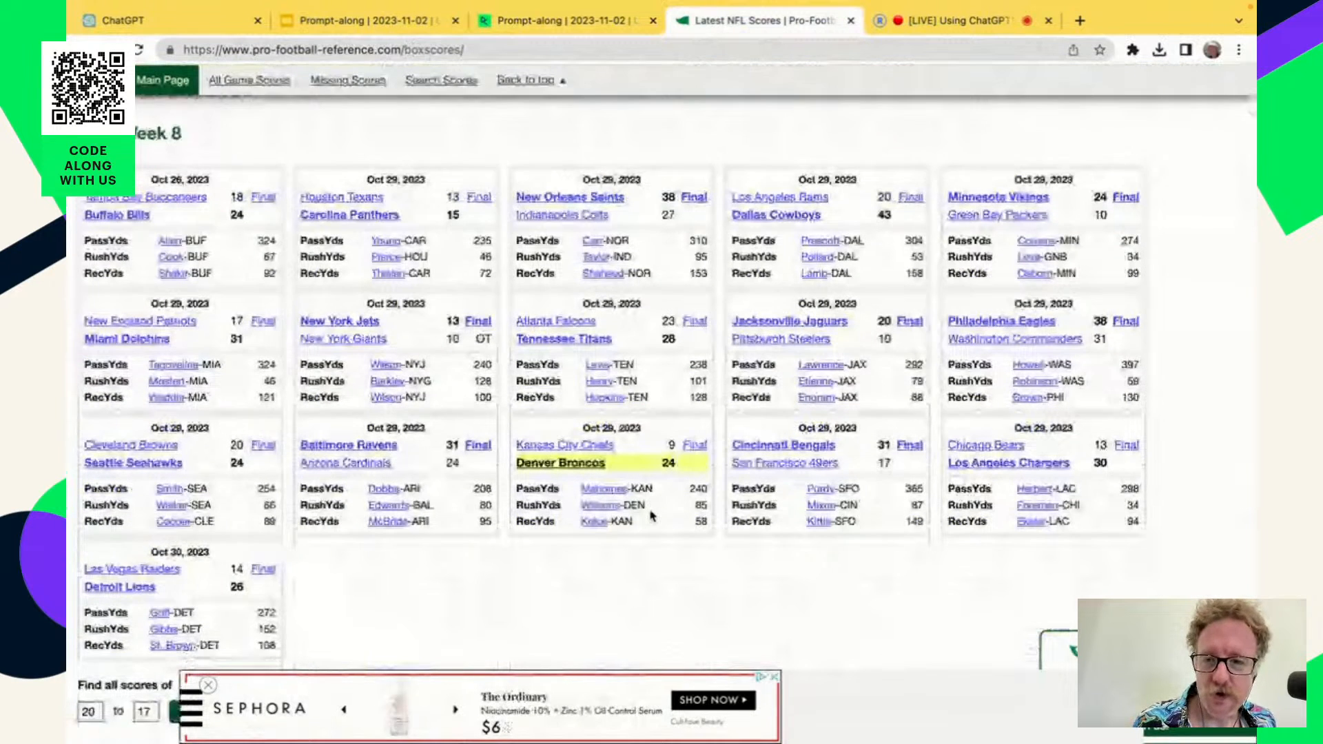
pyautogui.scroll(-1, 650, 514)
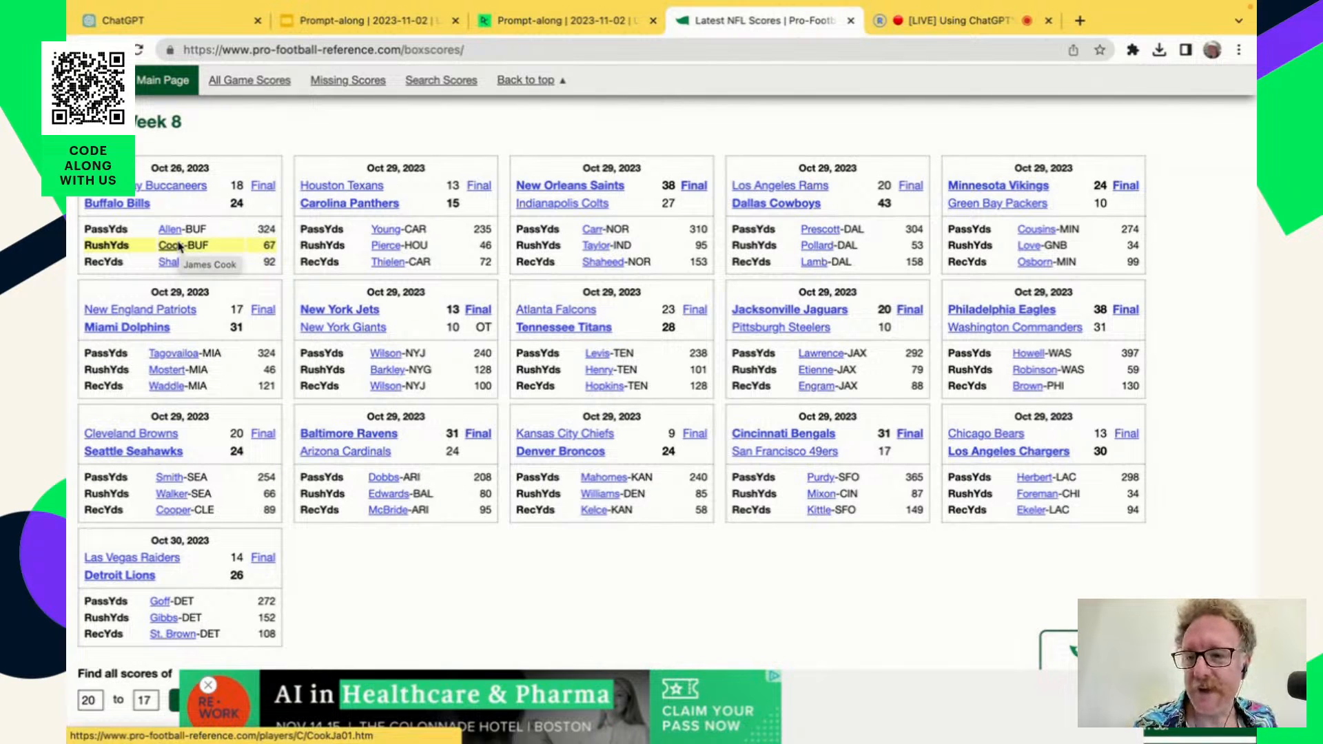
# Read the scraping instructions in the DataCamp workspace and check the download option for the backup Latest NFL Scores HTML file.
pyautogui.click(557, 23)
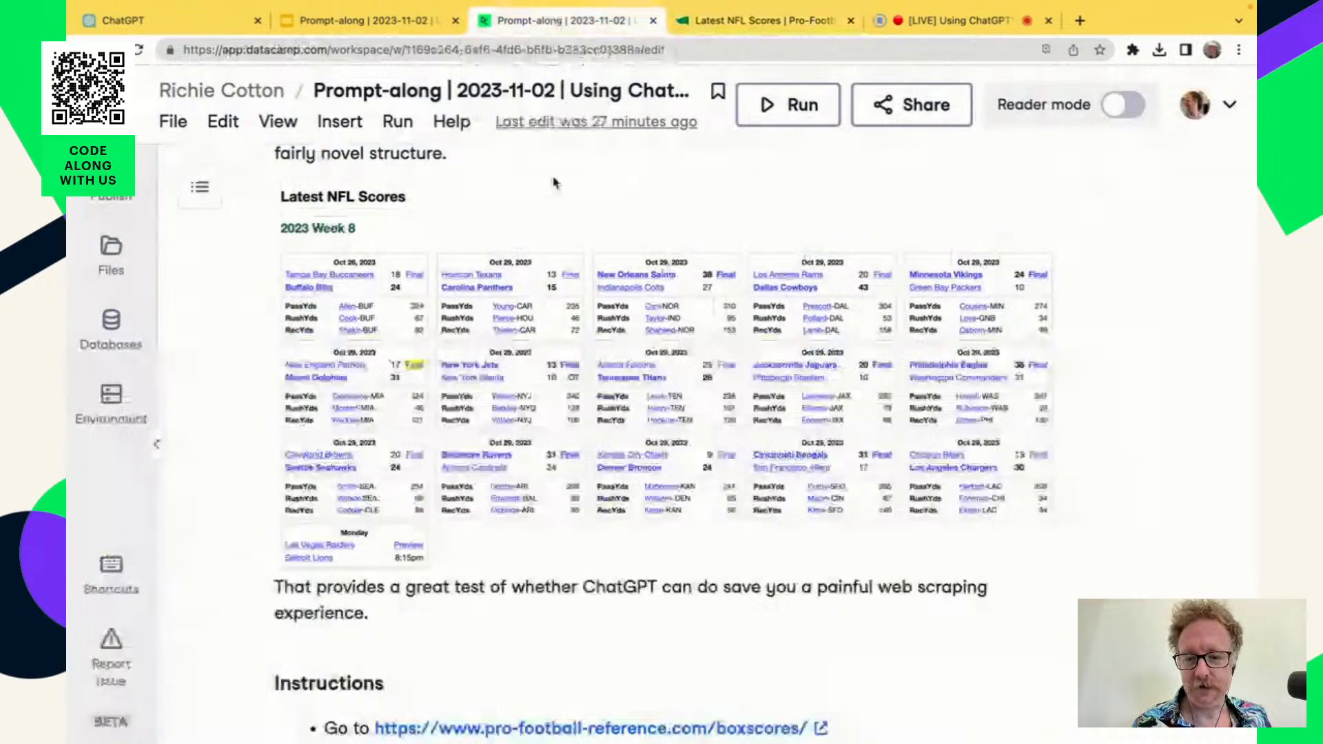
pyautogui.scroll(-6, 788, 687)
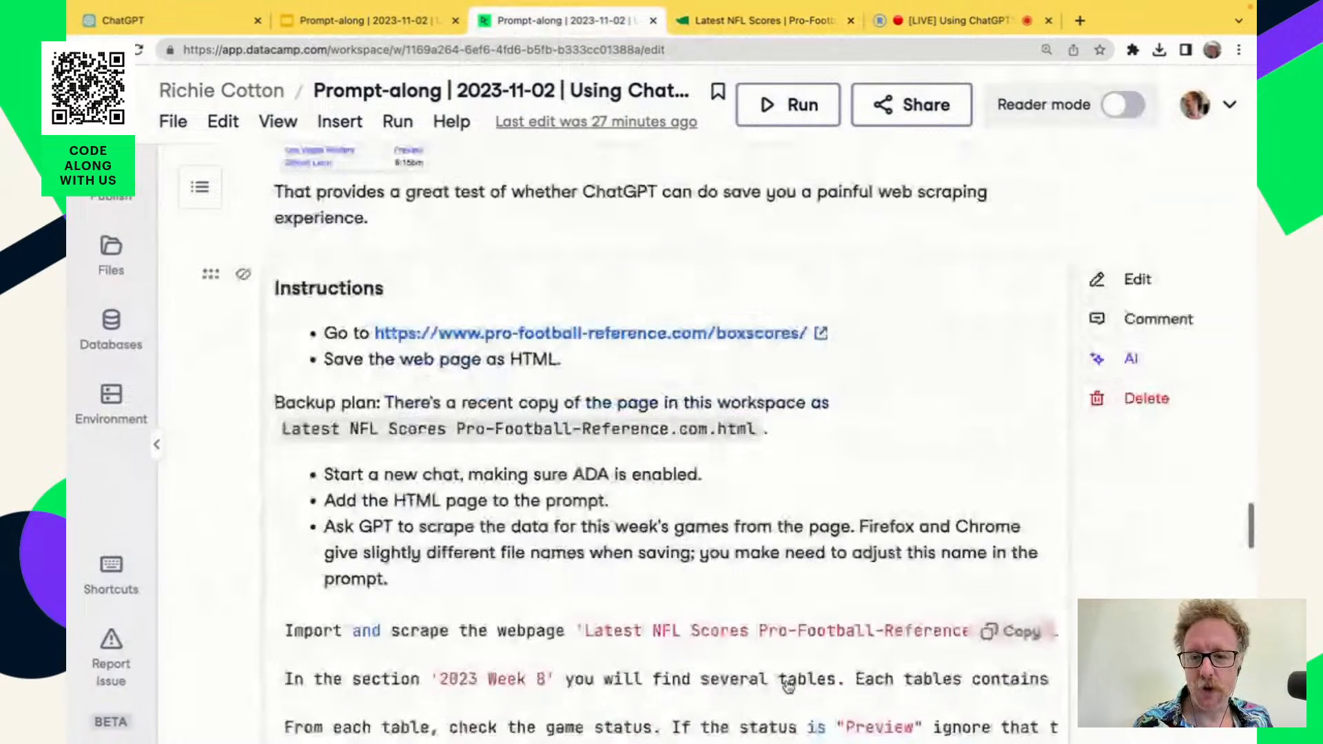
pyautogui.scroll(-1, 788, 687)
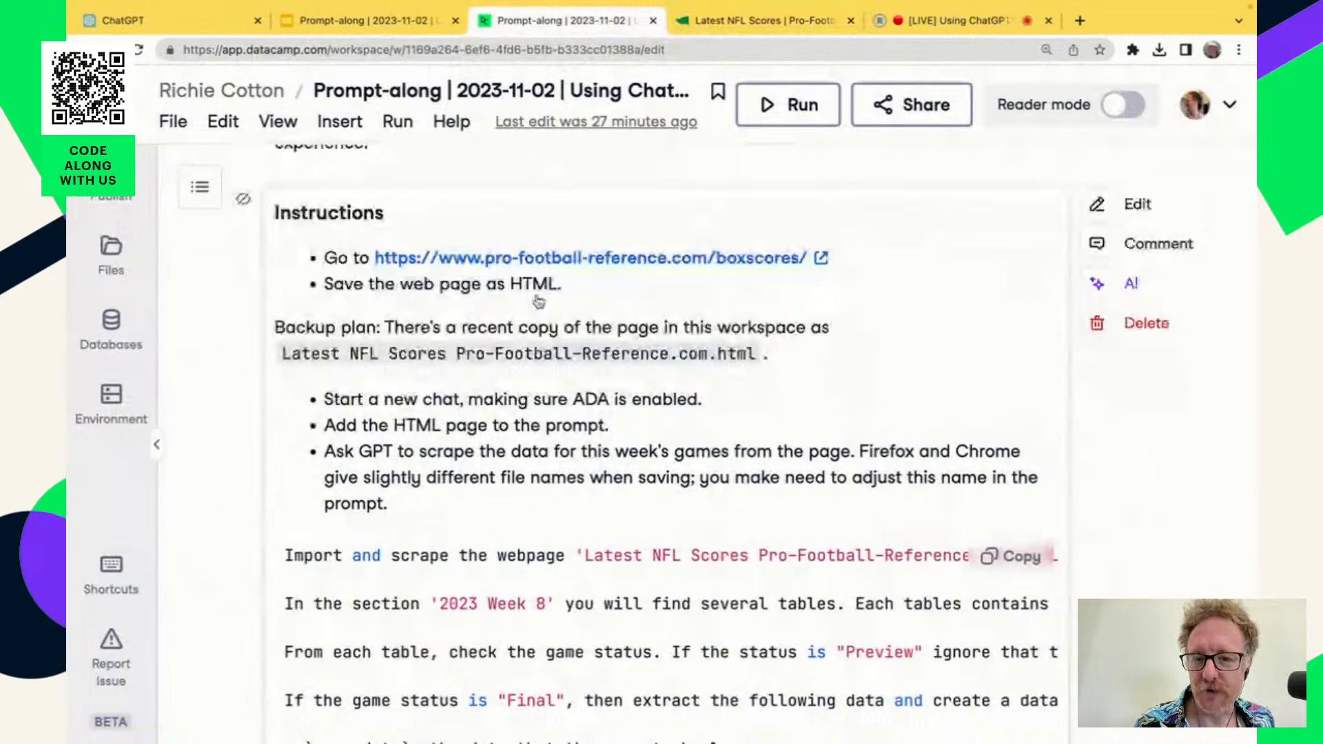
pyautogui.click(107, 266)
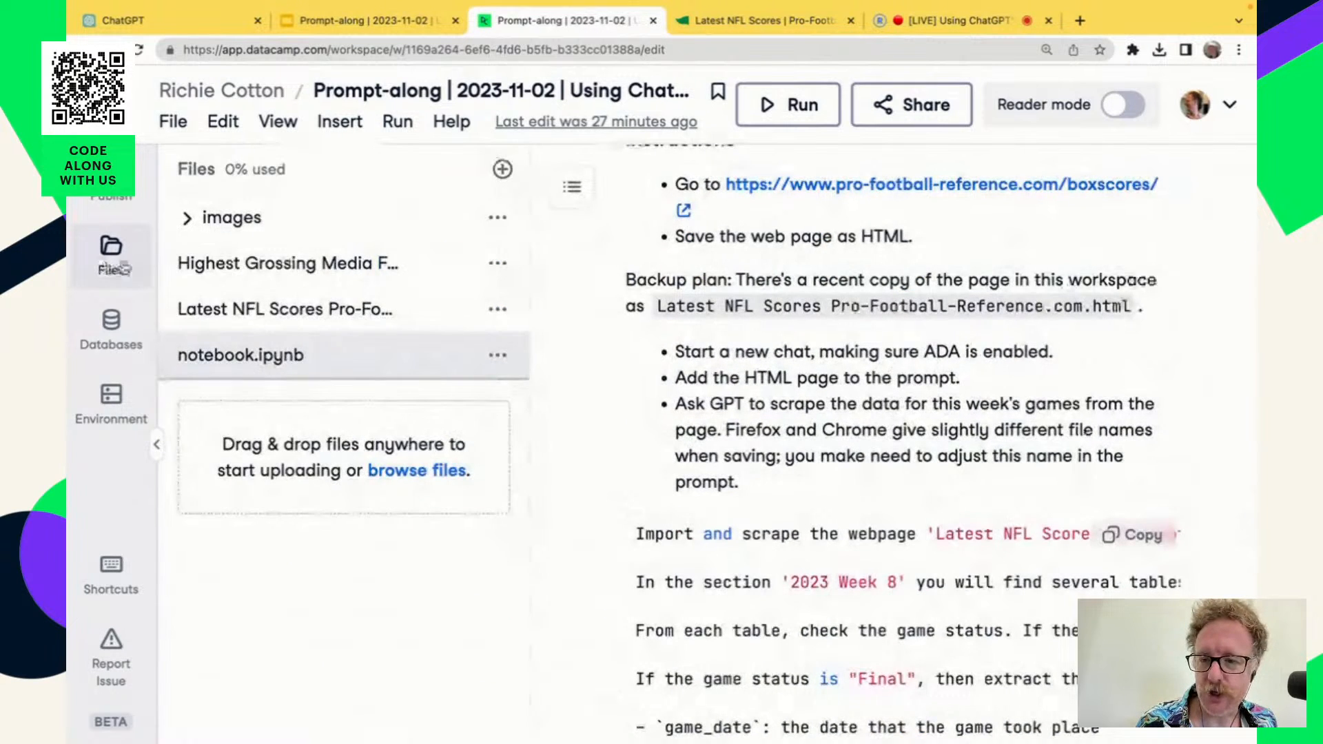
pyautogui.click(498, 309)
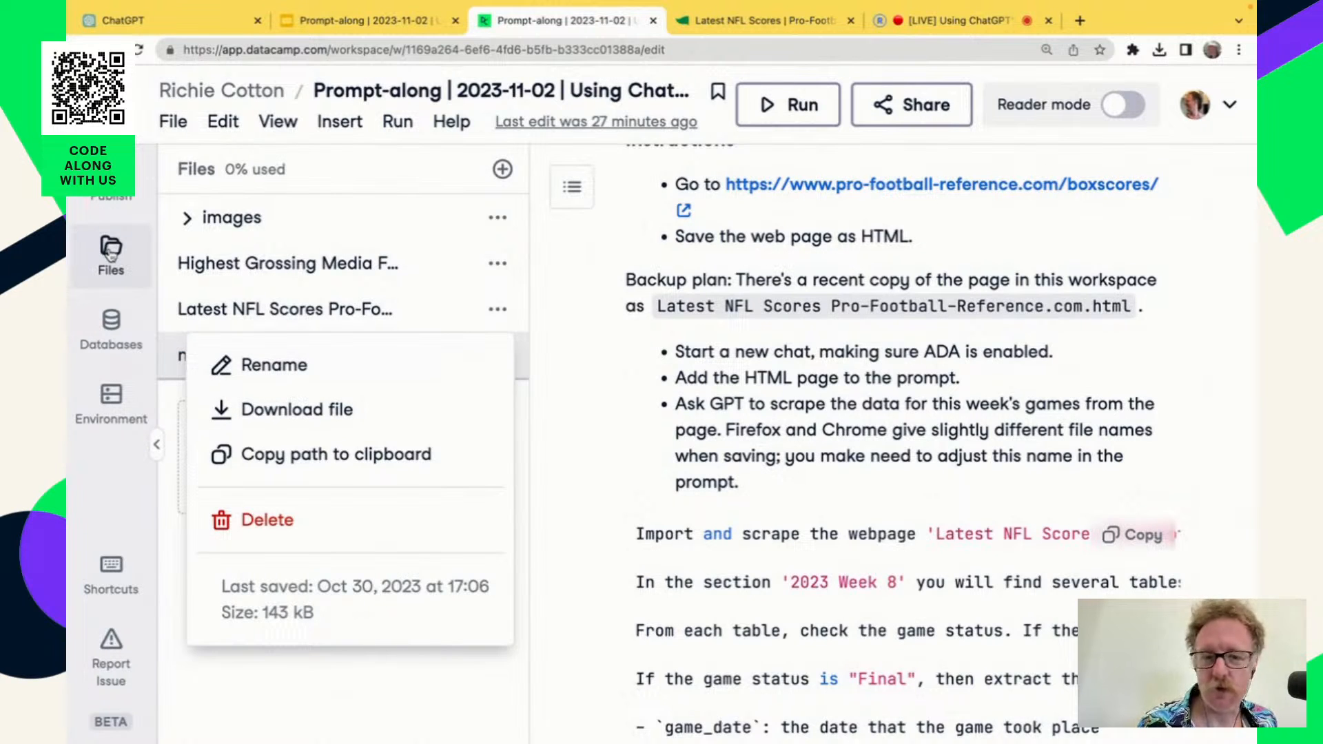
pyautogui.click(110, 253)
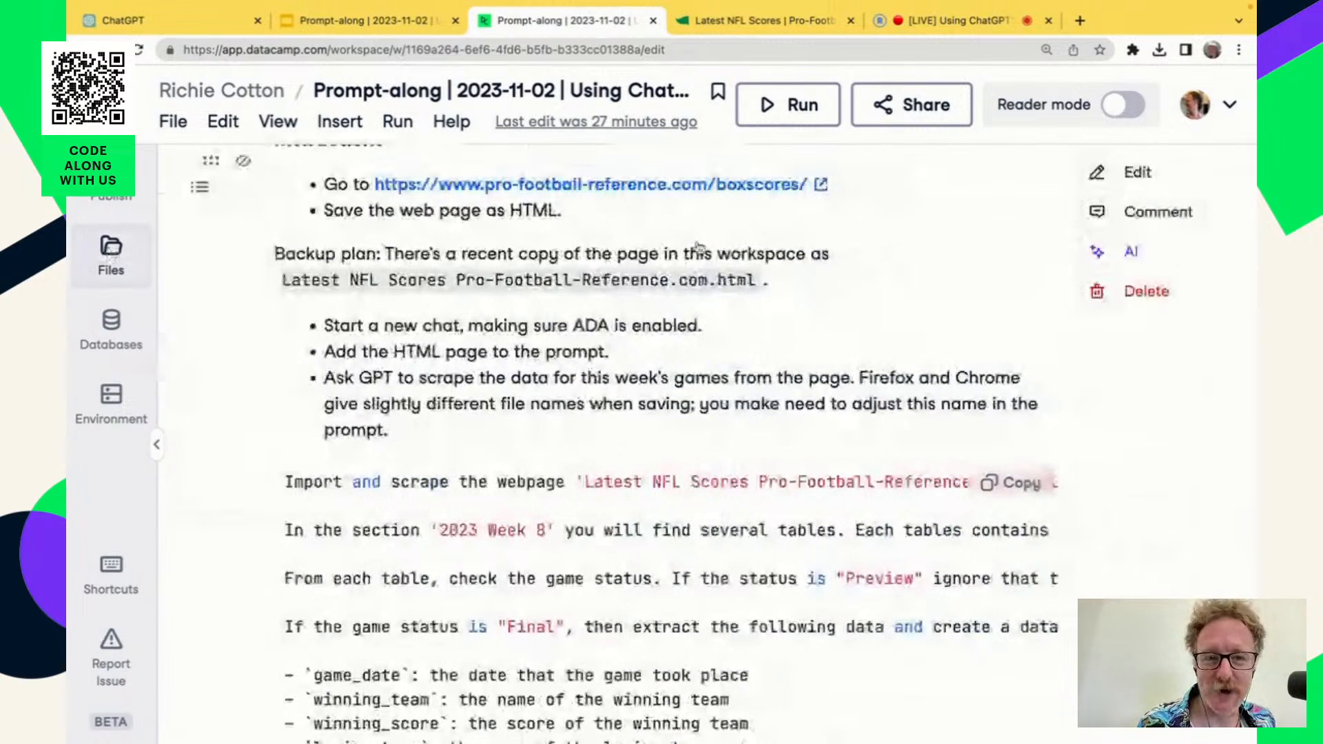
# Check the format options for saving the Pro-Football-Reference boxscores page, including Webpage, HTML Only, and cancel the save.
pyautogui.click(758, 20)
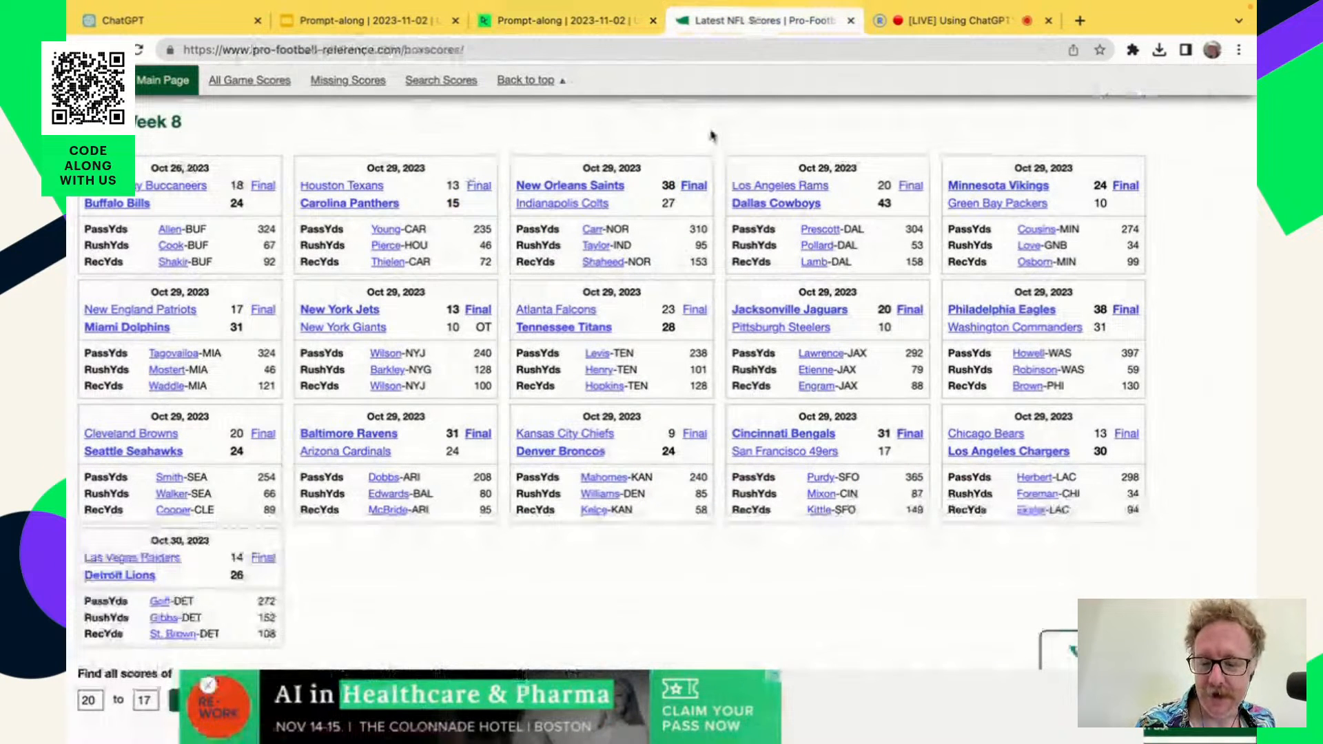
pyautogui.press('super+s')
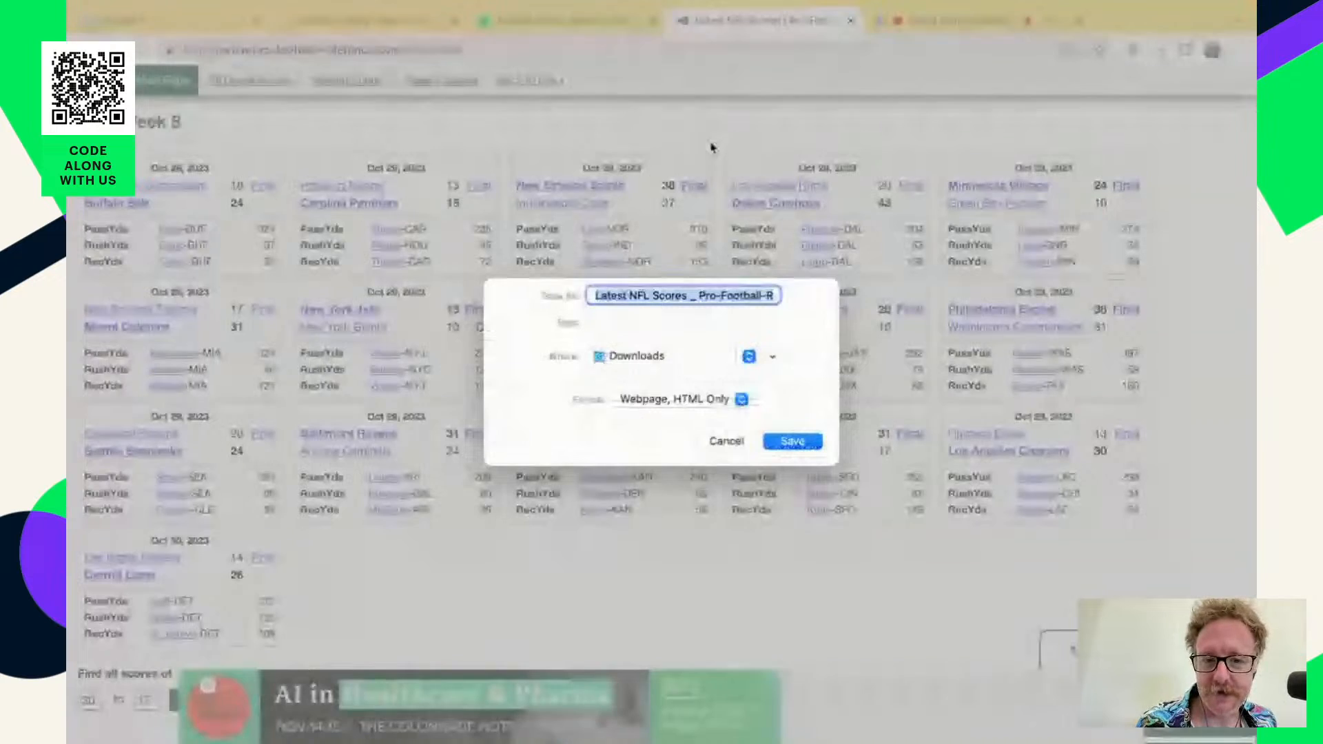
pyautogui.click(712, 400)
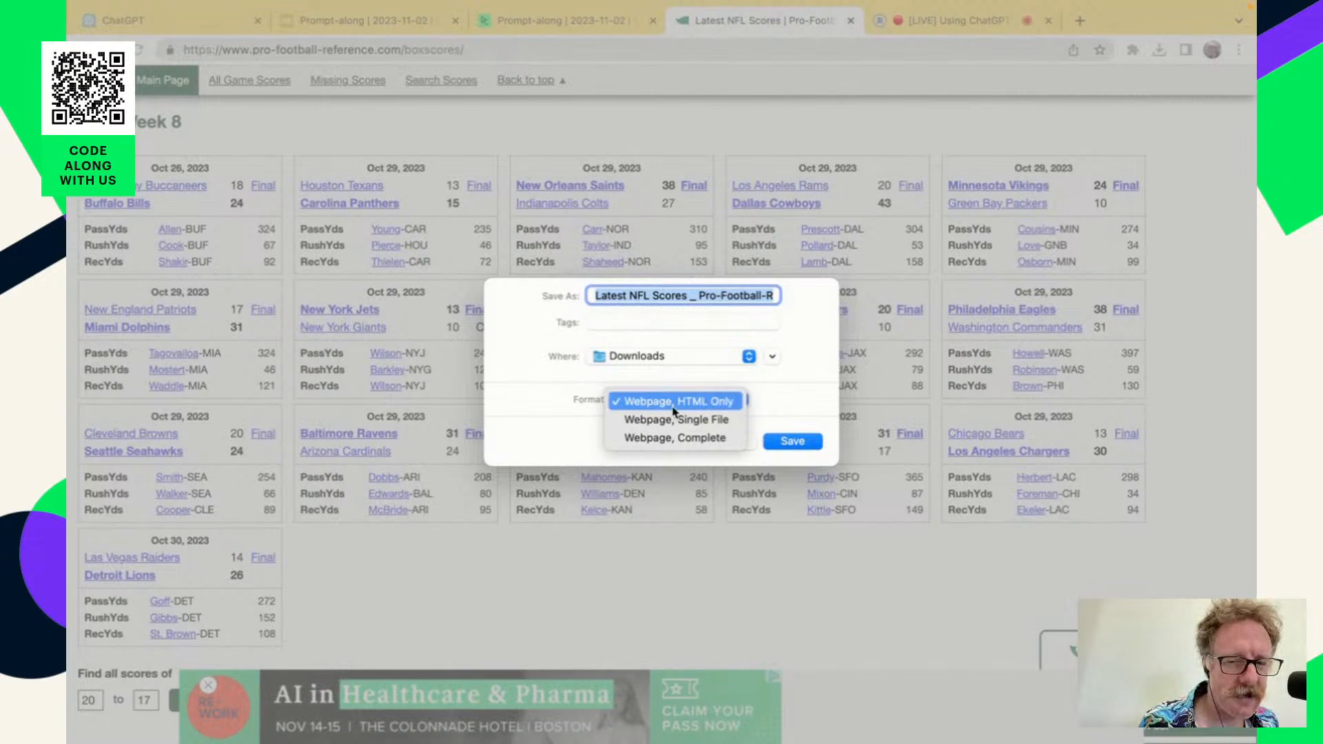
pyautogui.click(785, 396)
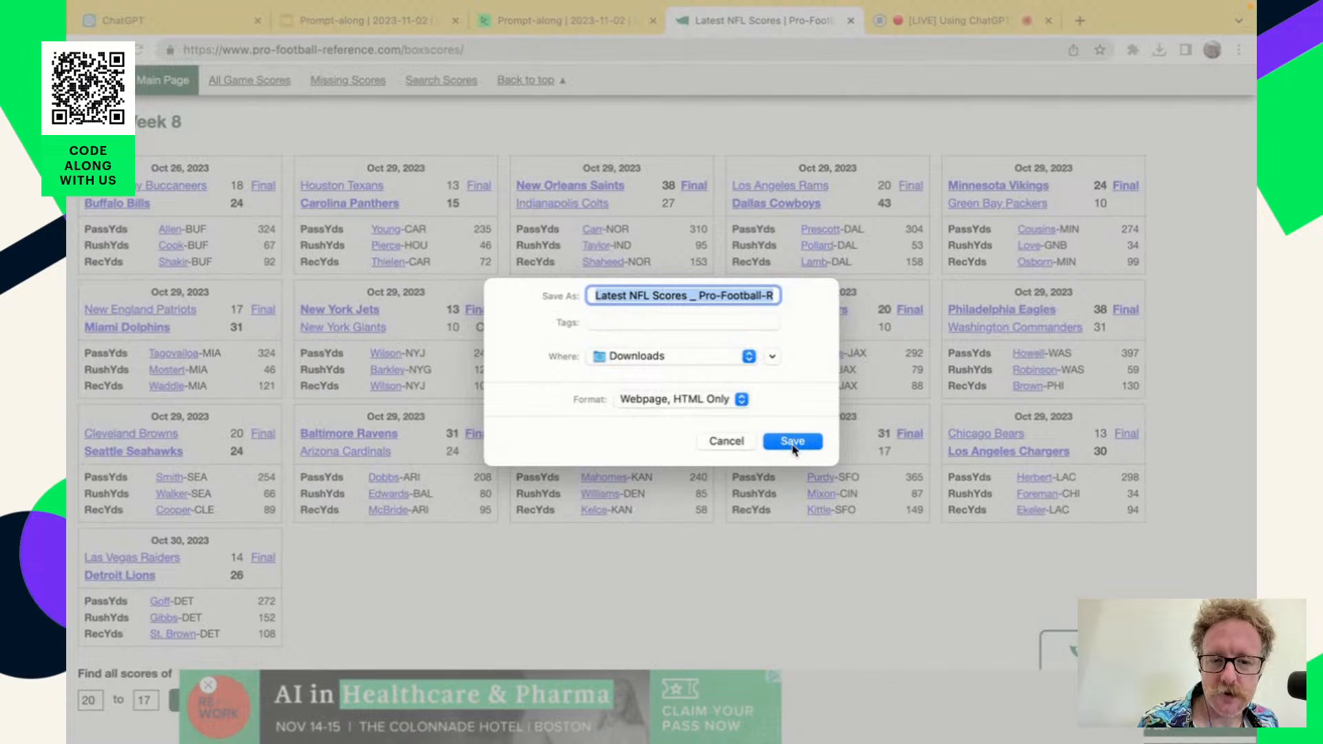
pyautogui.click(727, 441)
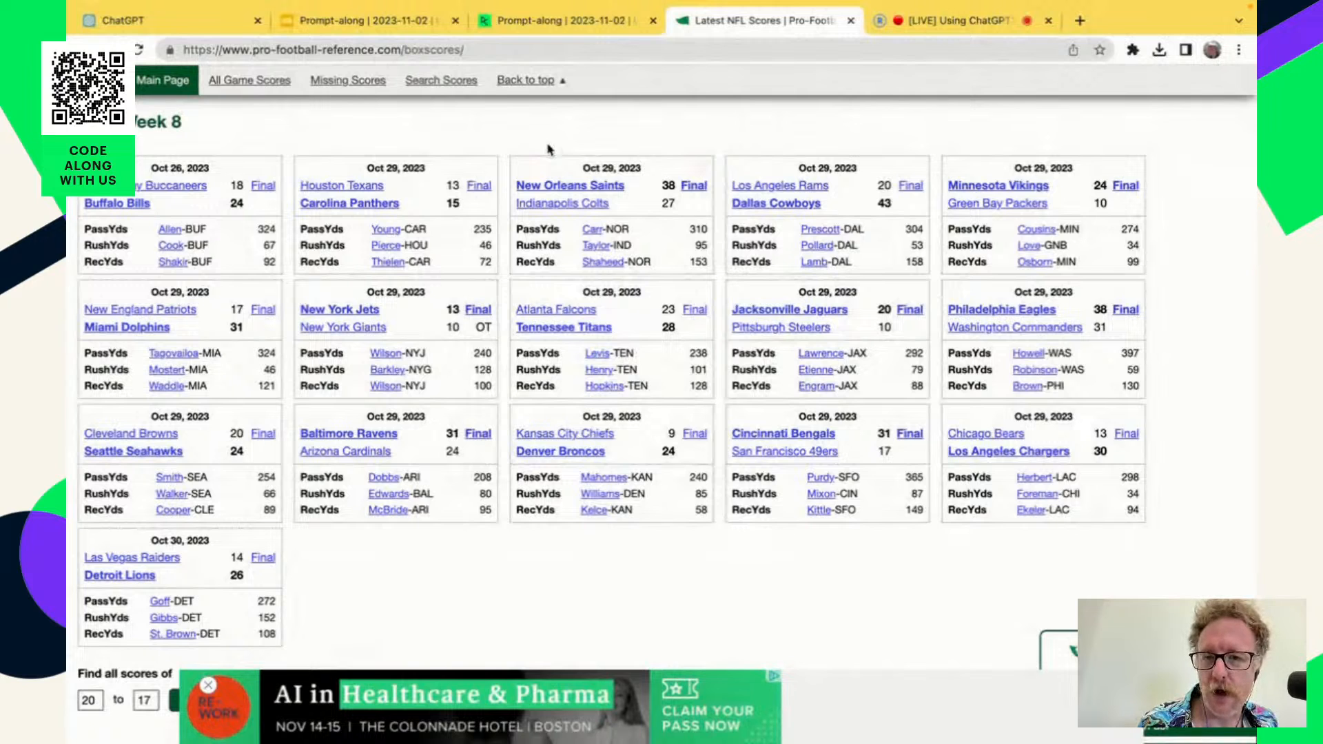
# Return to the workspace instructions, switch to ChatGPT and start a new chat.
pyautogui.click(542, 21)
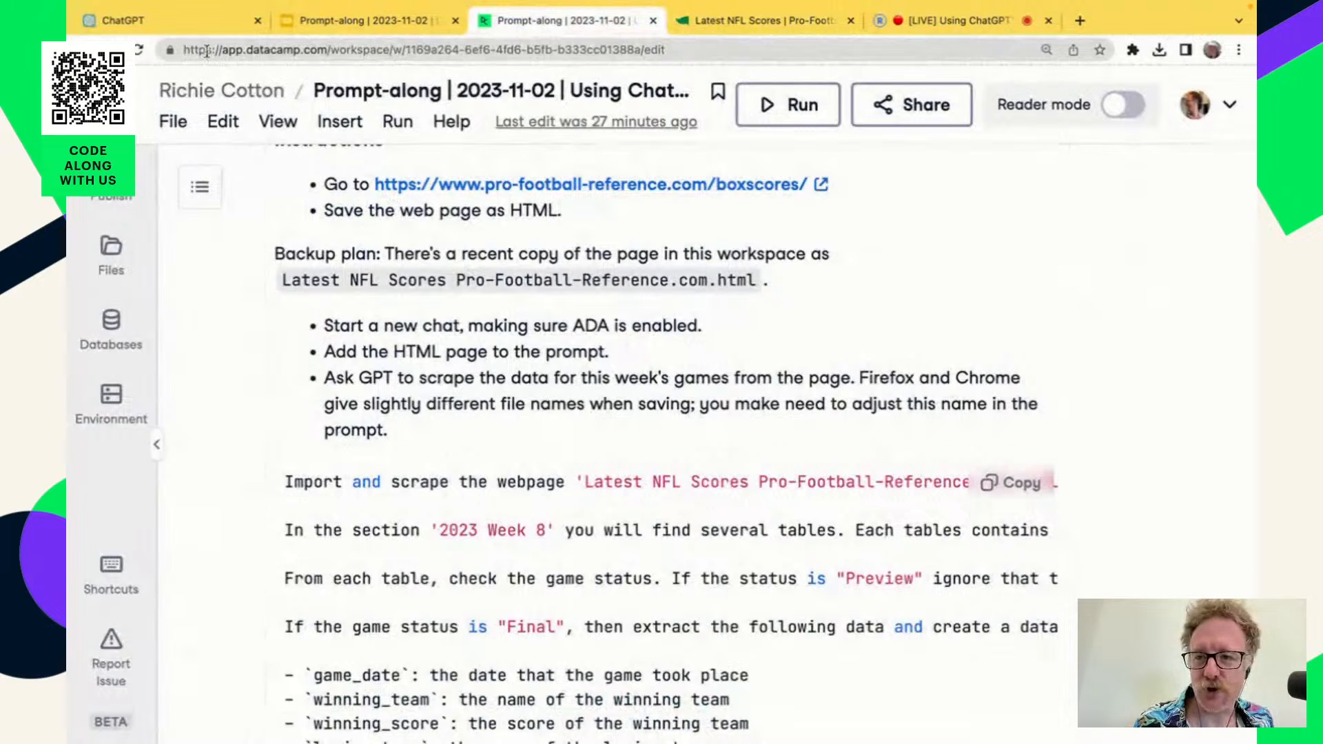
pyautogui.click(194, 27)
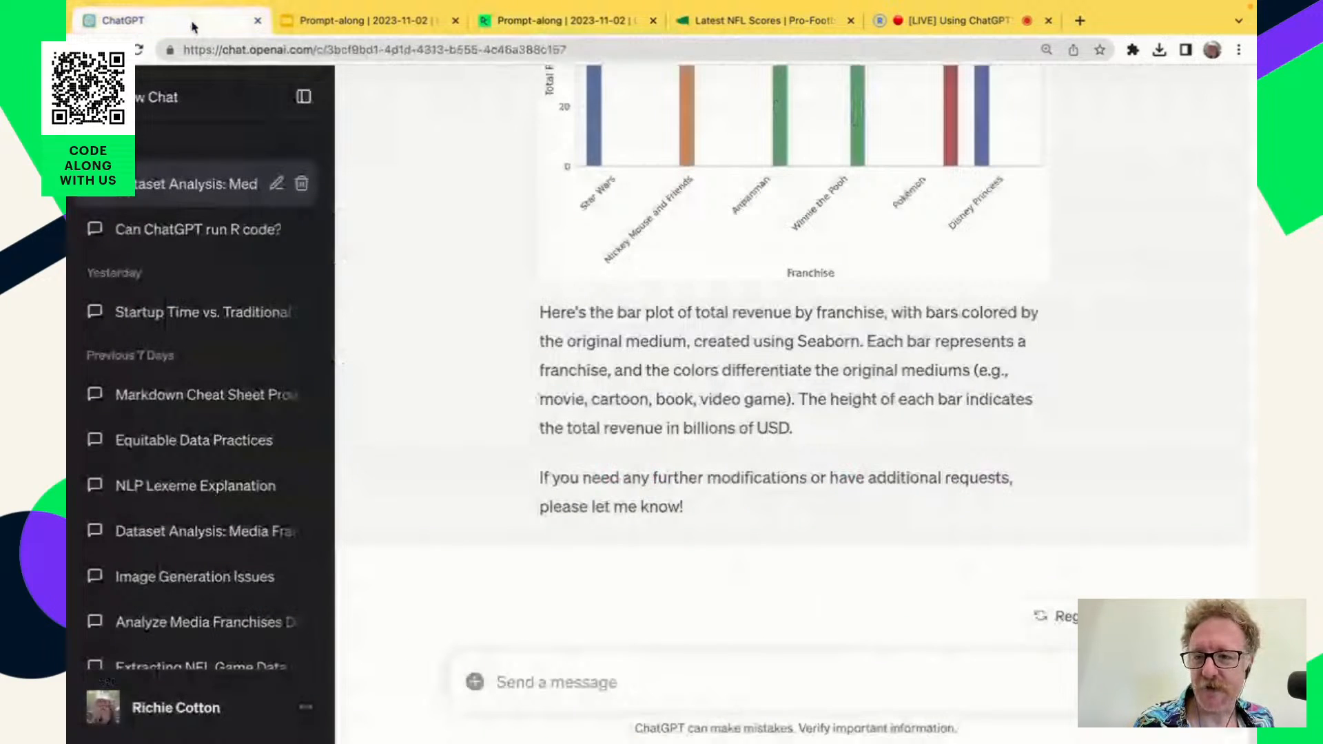
pyautogui.click(170, 109)
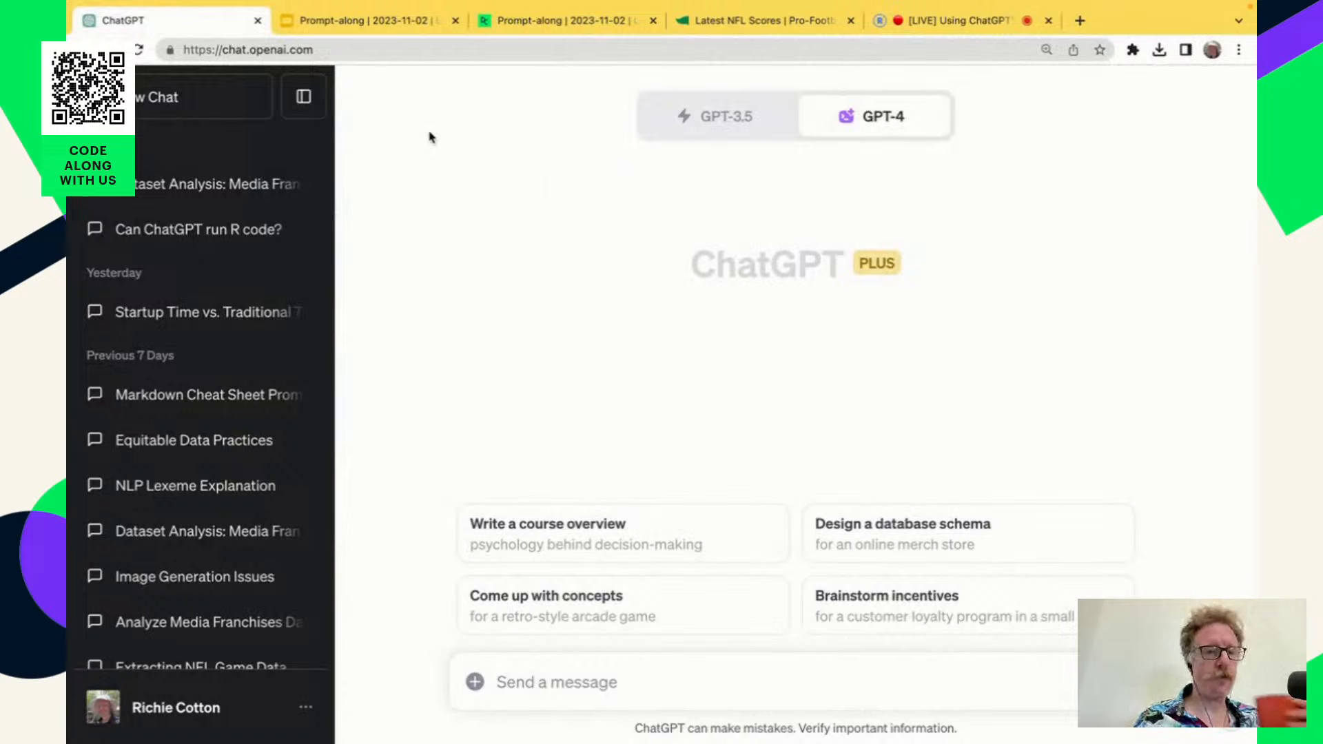
# Attach the file Latest NFL Scores Pro-Football-Reference.com.html from Downloads to the new GPT-4 chat.
pyautogui.moveTo(863, 128)
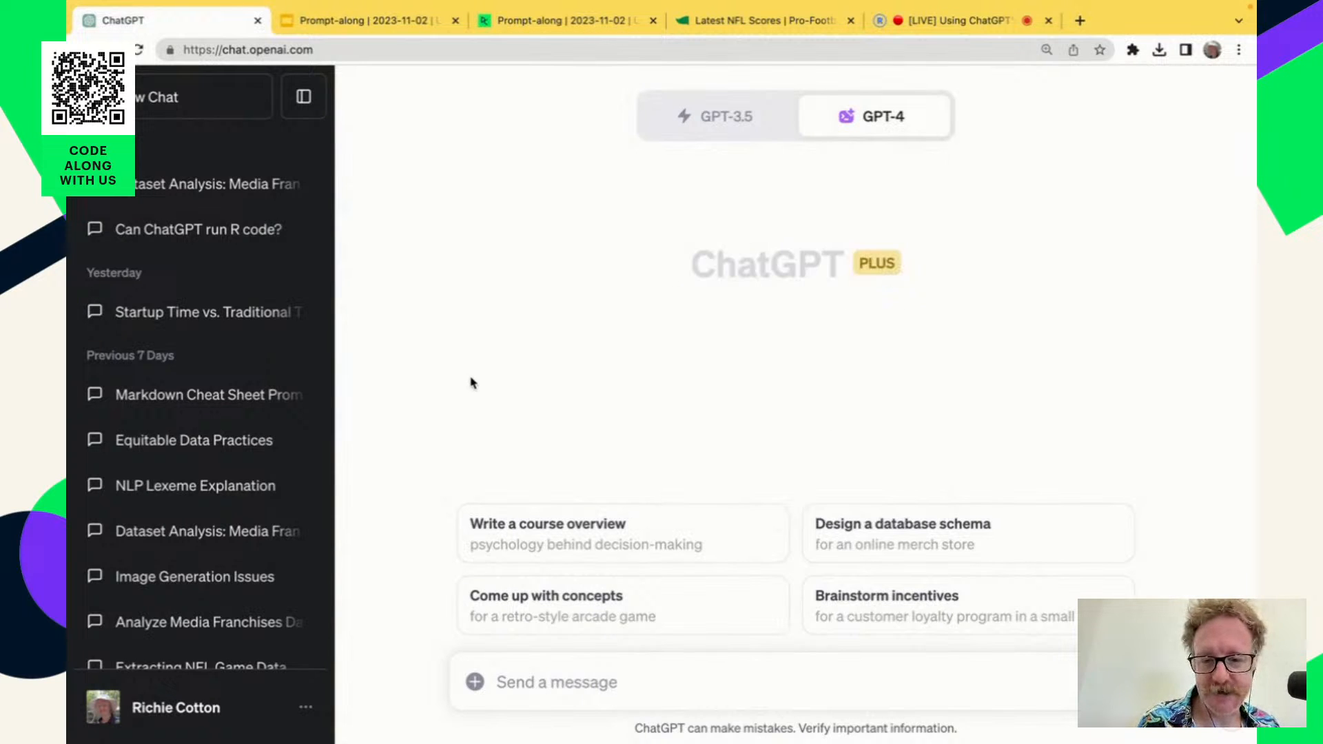
pyautogui.click(477, 685)
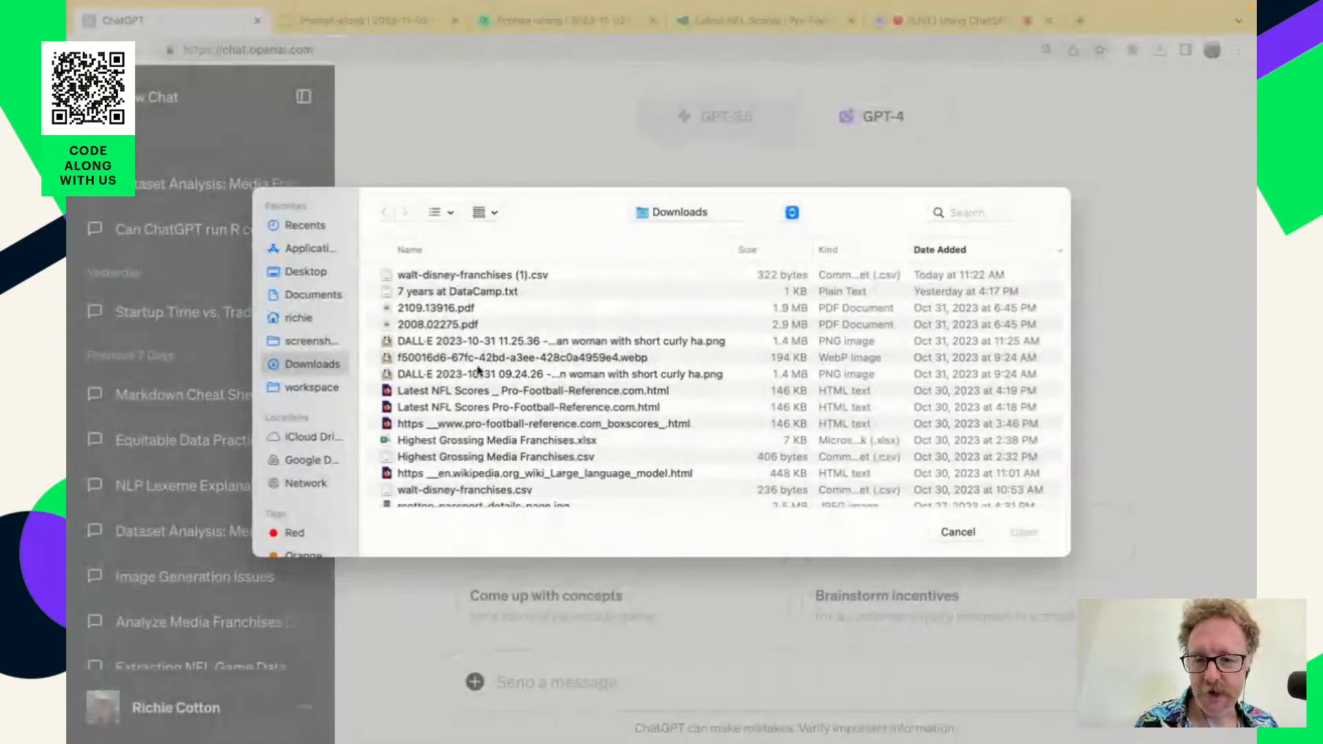
pyautogui.click(492, 408)
pyautogui.doubleClick(493, 408)
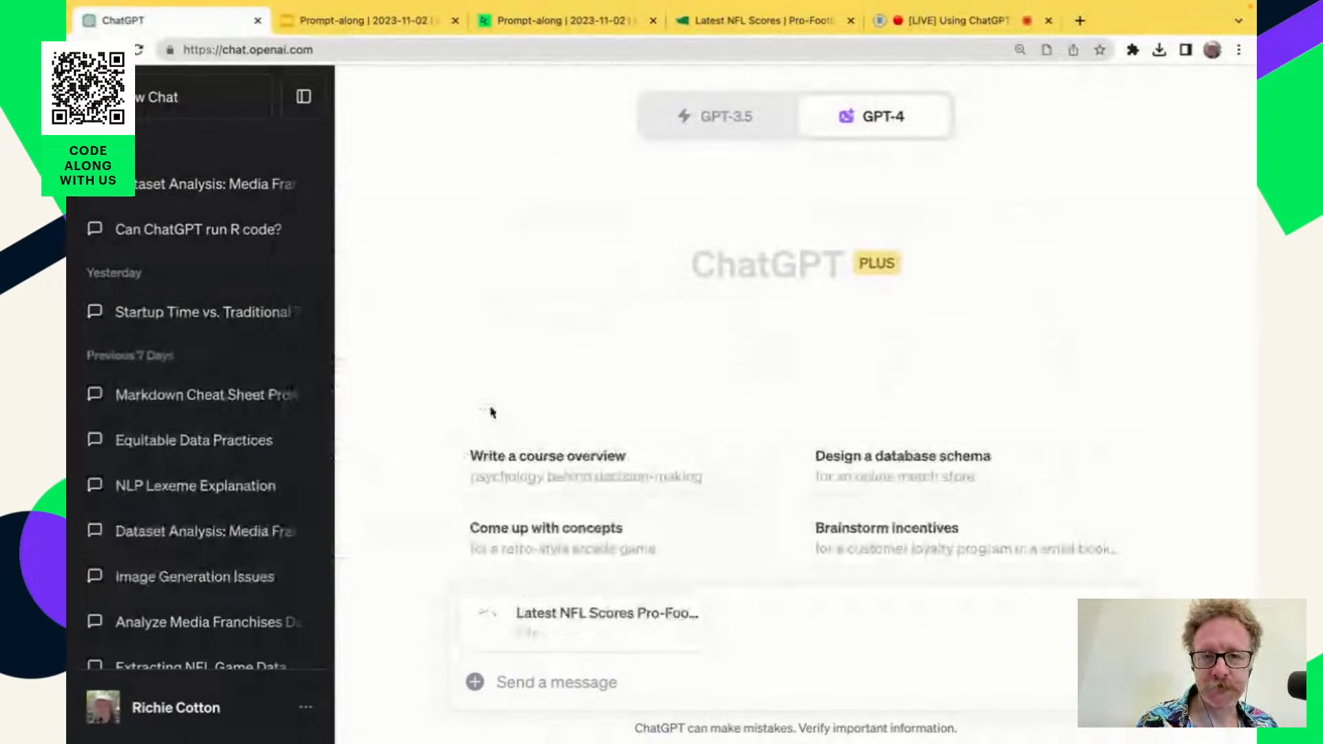
# Copy the NFL scraping prompt from the DataCamp workspace and paste it into the ChatGPT message beside the attached file.
pyautogui.click(560, 21)
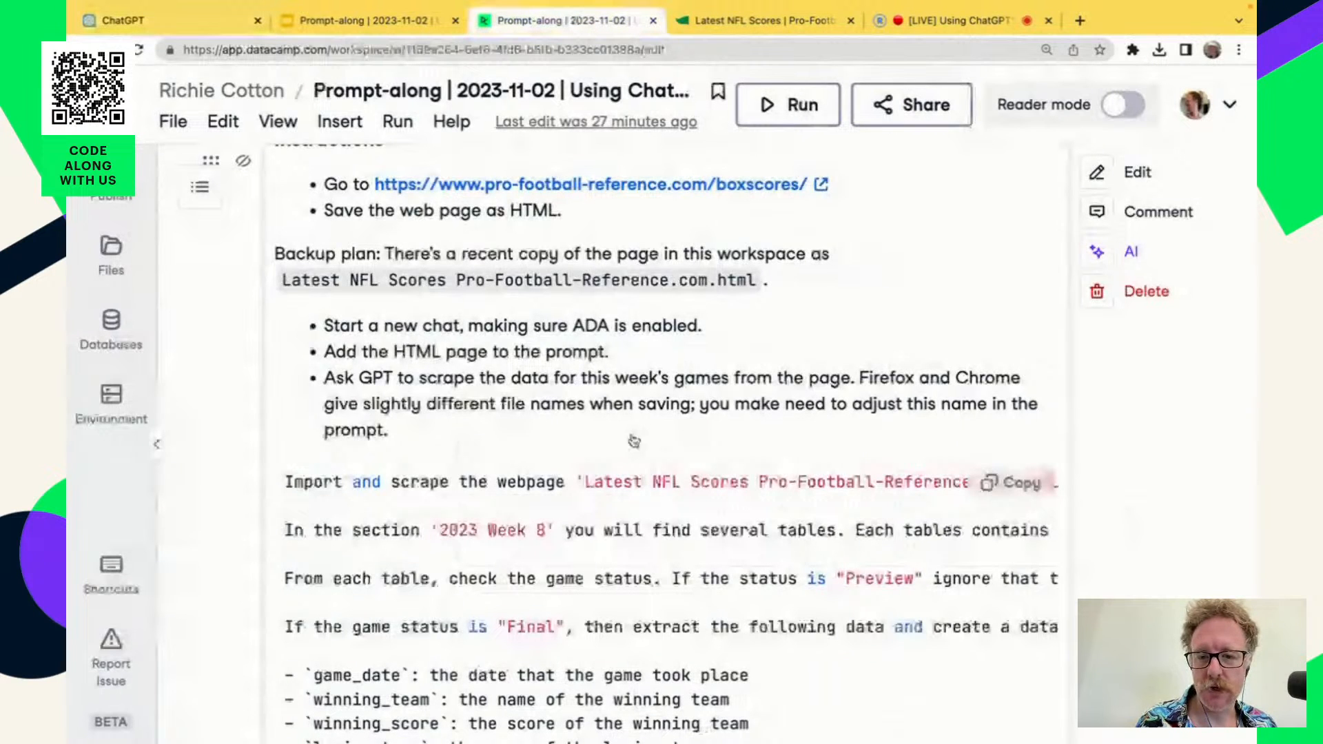
pyautogui.scroll(-2, 634, 441)
pyautogui.scroll(-3, 633, 441)
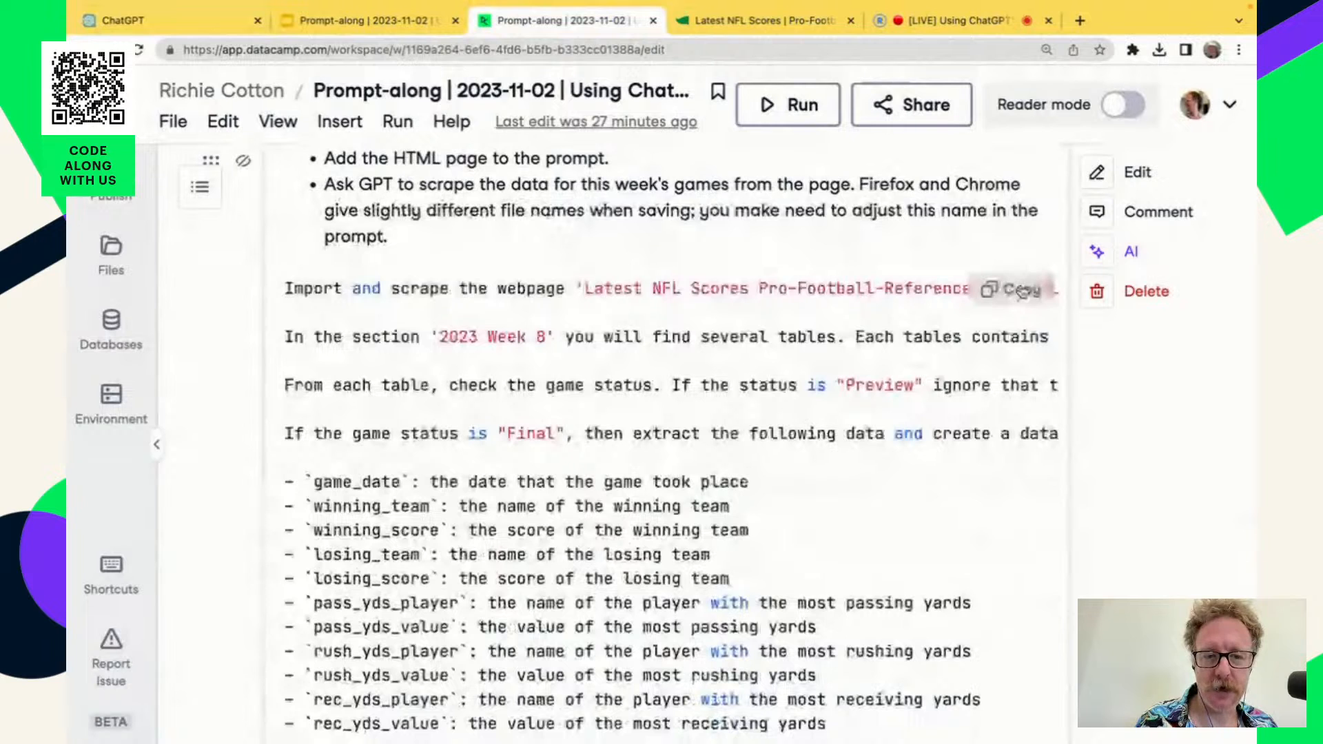
pyautogui.scroll(-2, 745, 555)
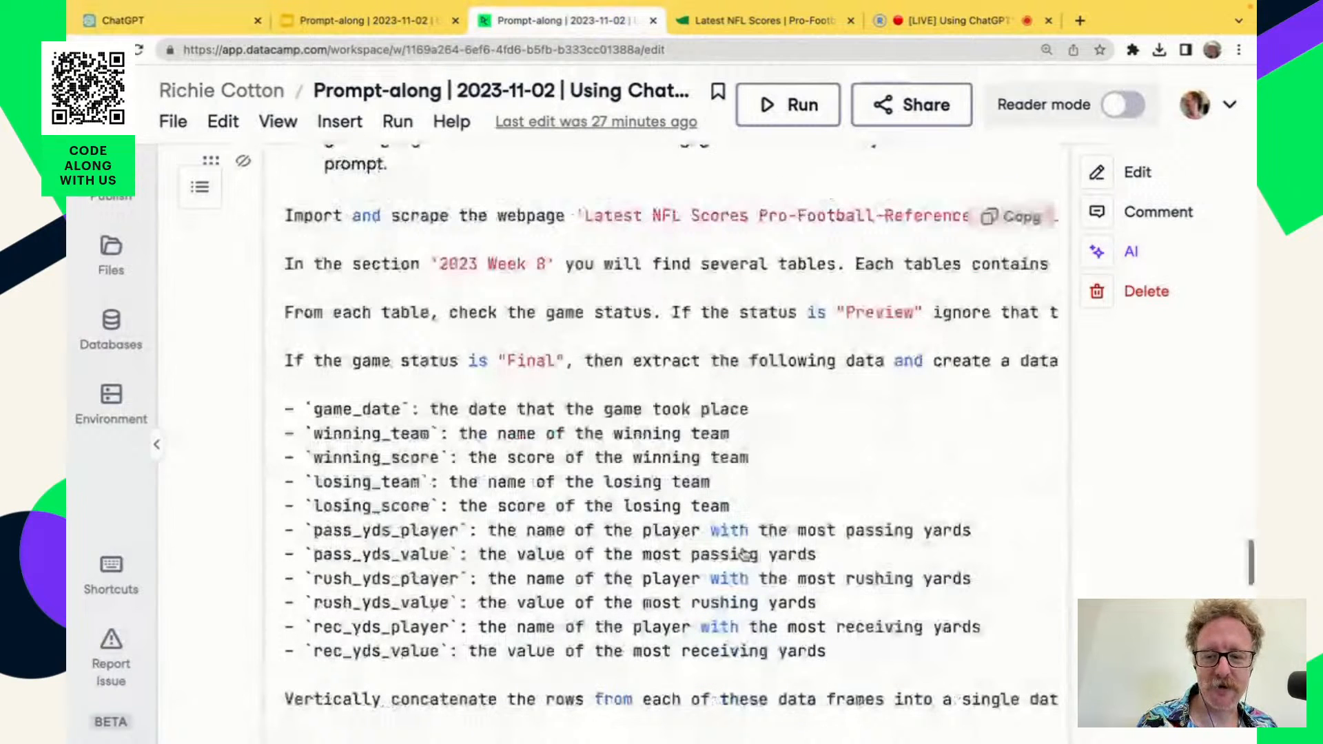
pyautogui.scroll(1, 745, 554)
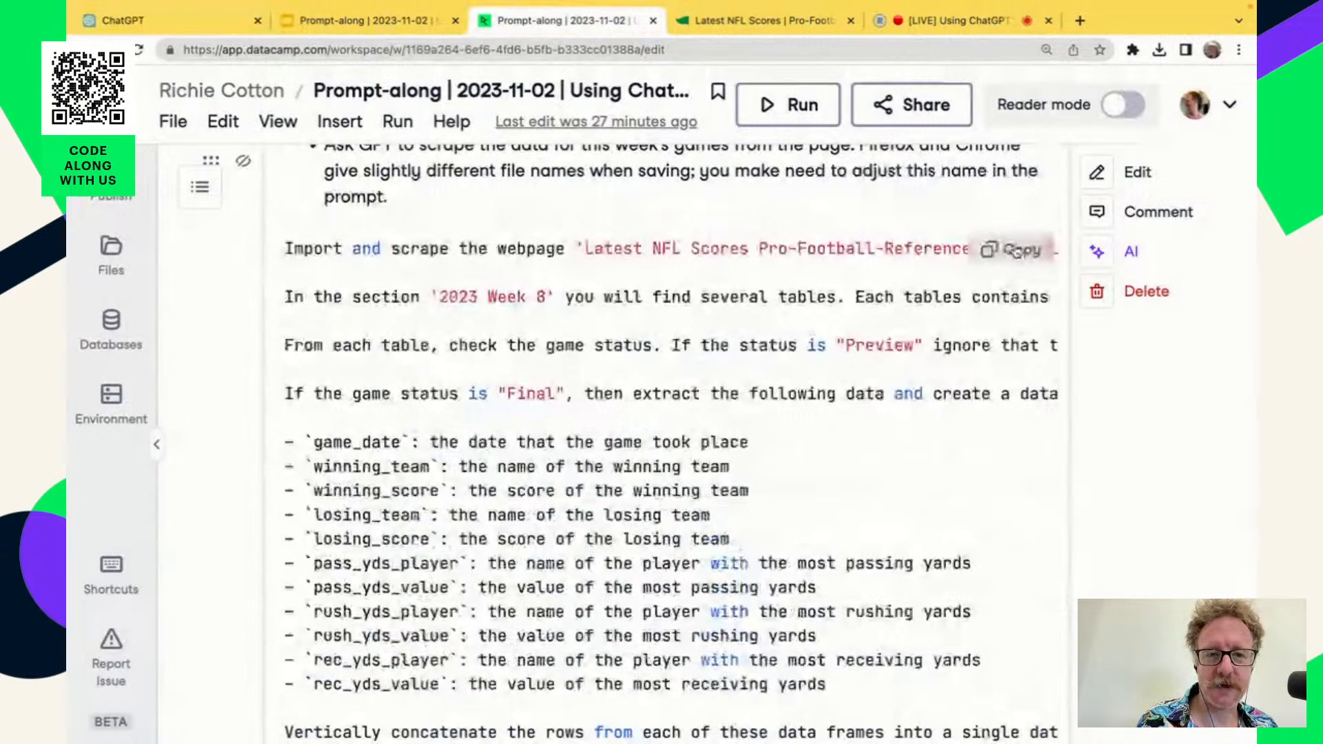
pyautogui.click(1017, 250)
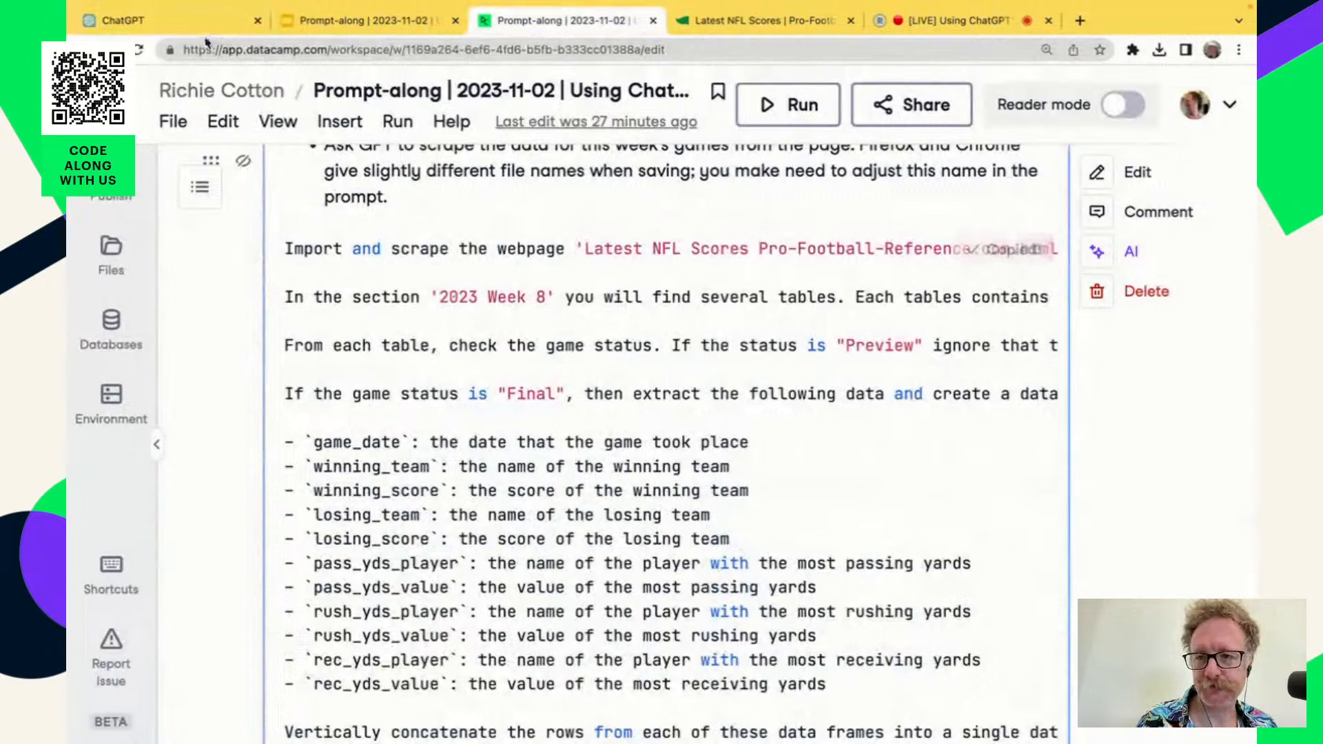
pyautogui.click(172, 21)
pyautogui.click(558, 672)
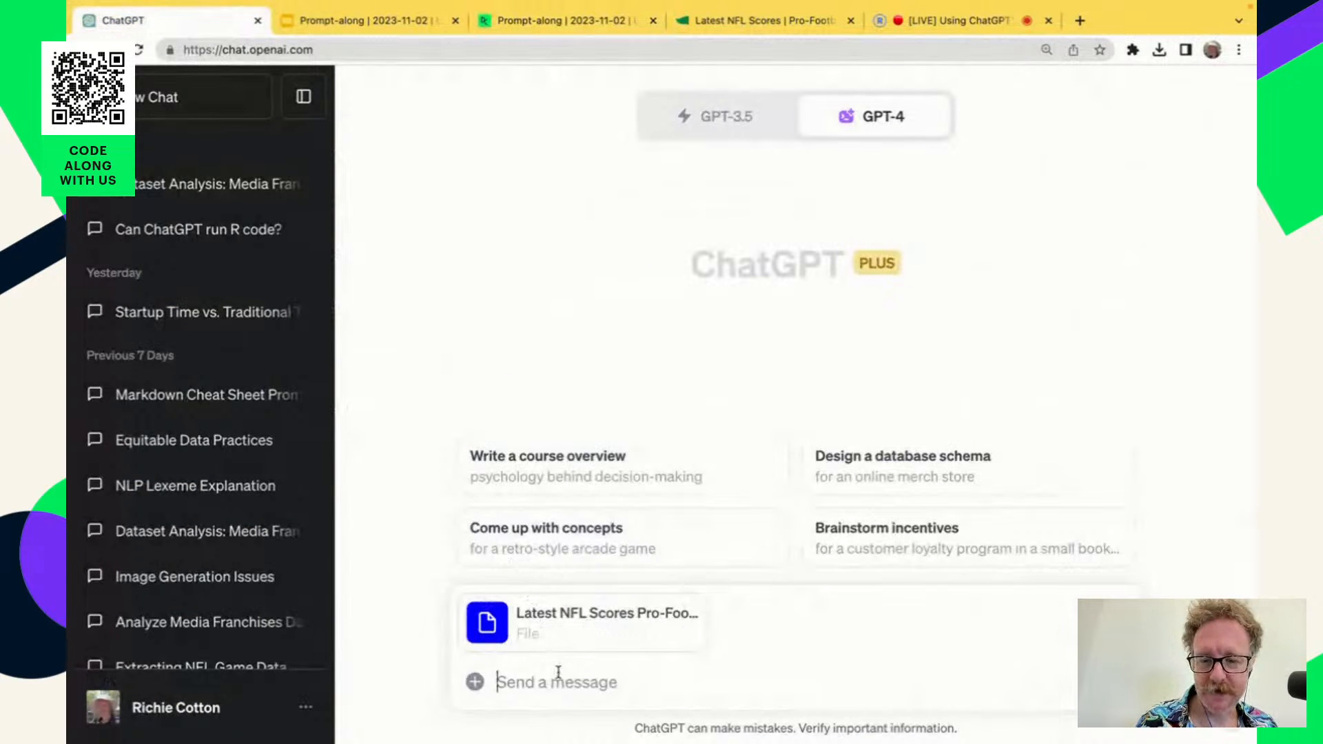
pyautogui.press('super+v')
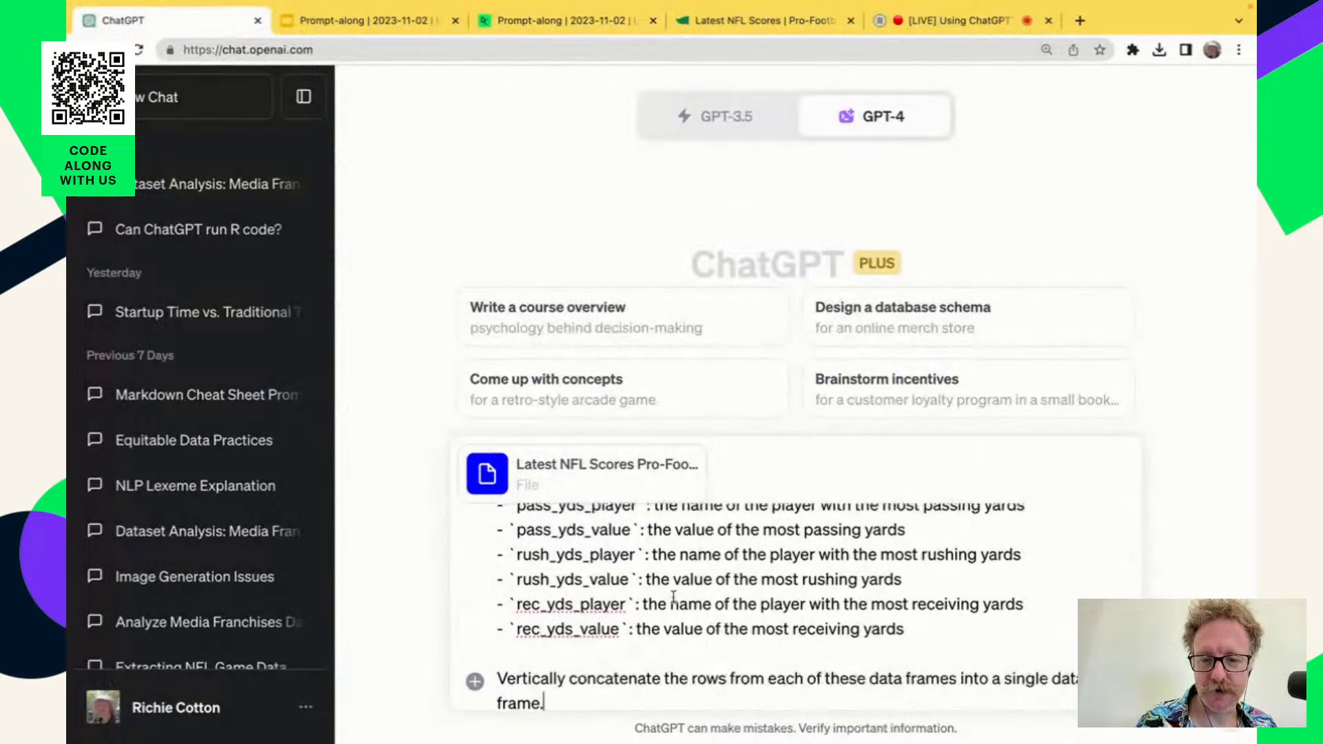
# Review the pasted prompt's opening, highlighting the import-and-scrape instruction and the HTML file name.
pyautogui.scroll(10, 674, 596)
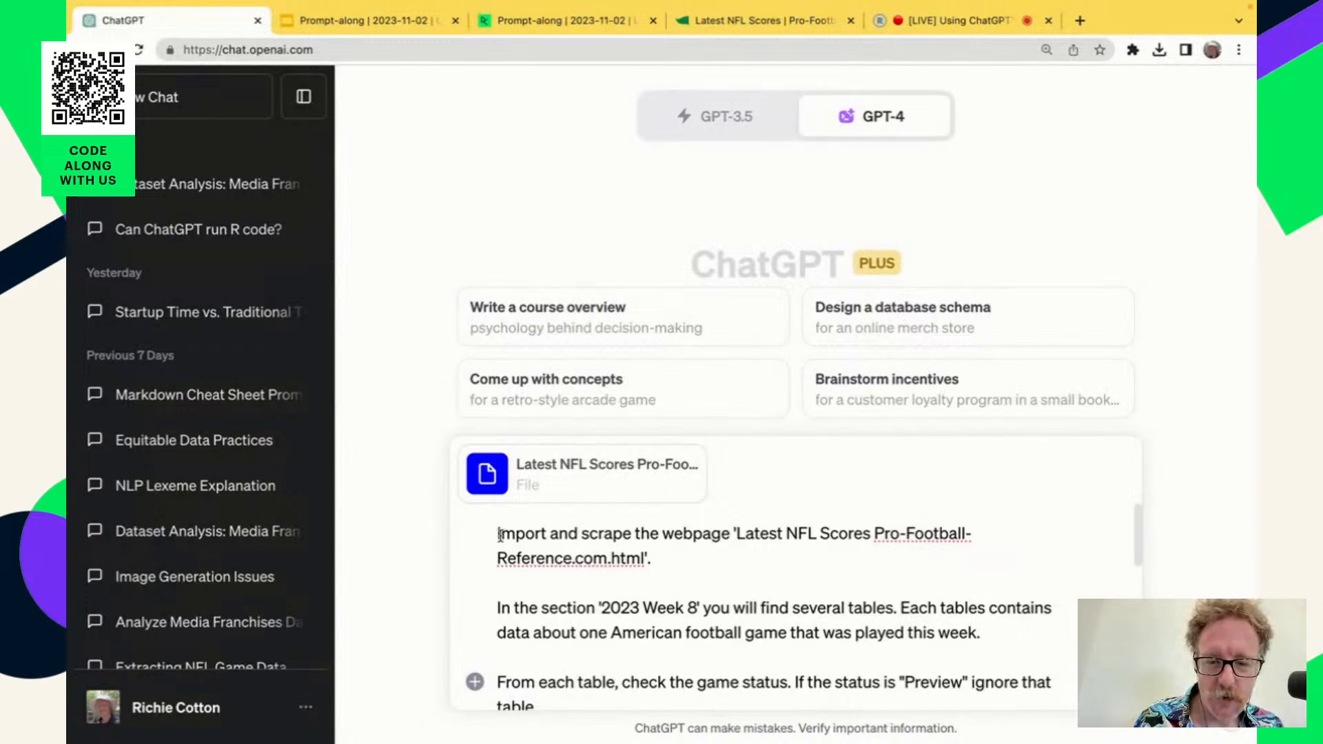
pyautogui.moveTo(501, 534); pyautogui.dragTo(732, 534)
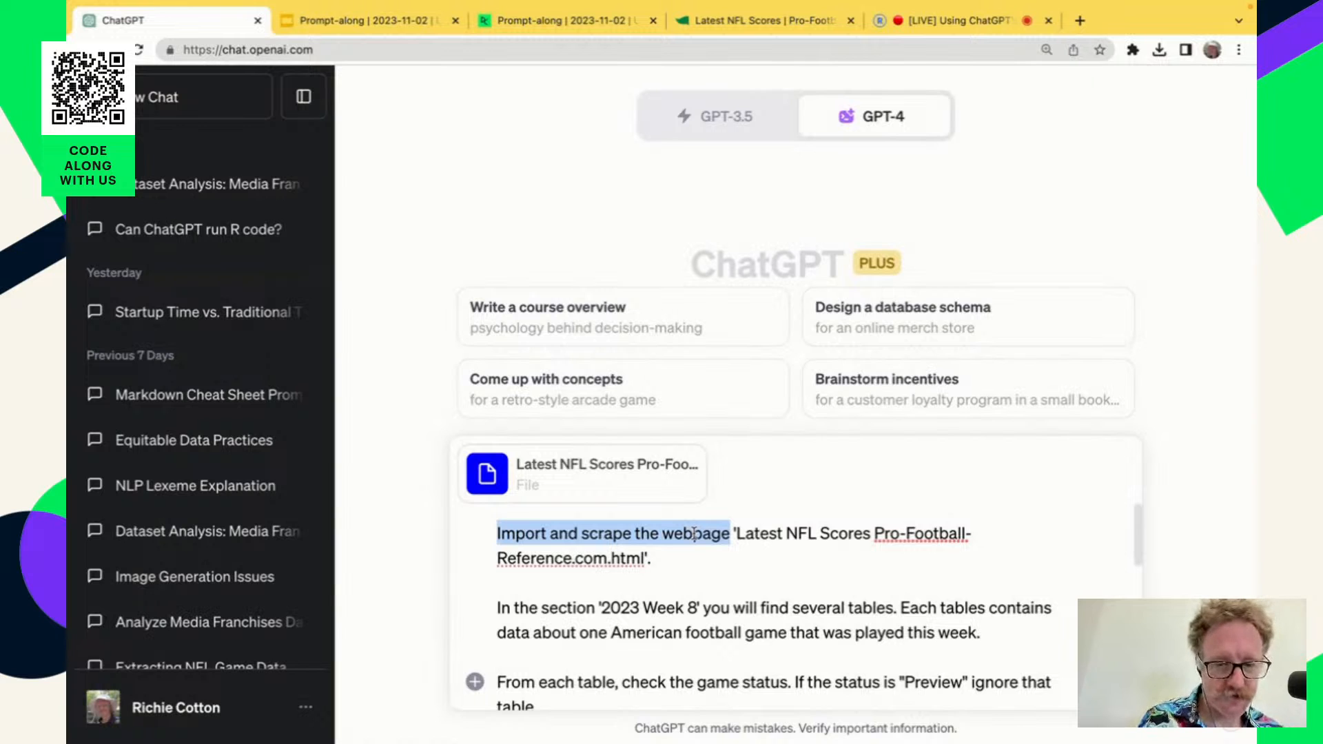
pyautogui.moveTo(732, 534); pyautogui.dragTo(735, 548)
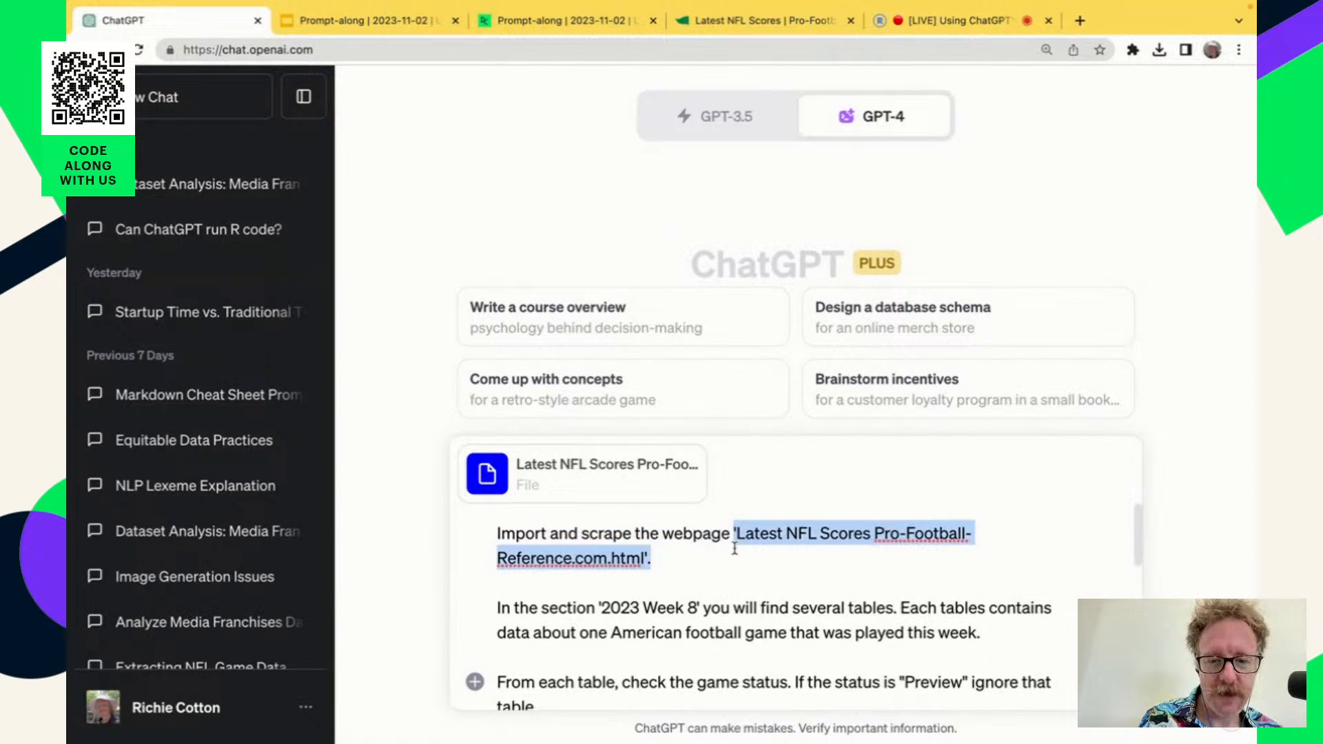
pyautogui.scroll(-3, 769, 598)
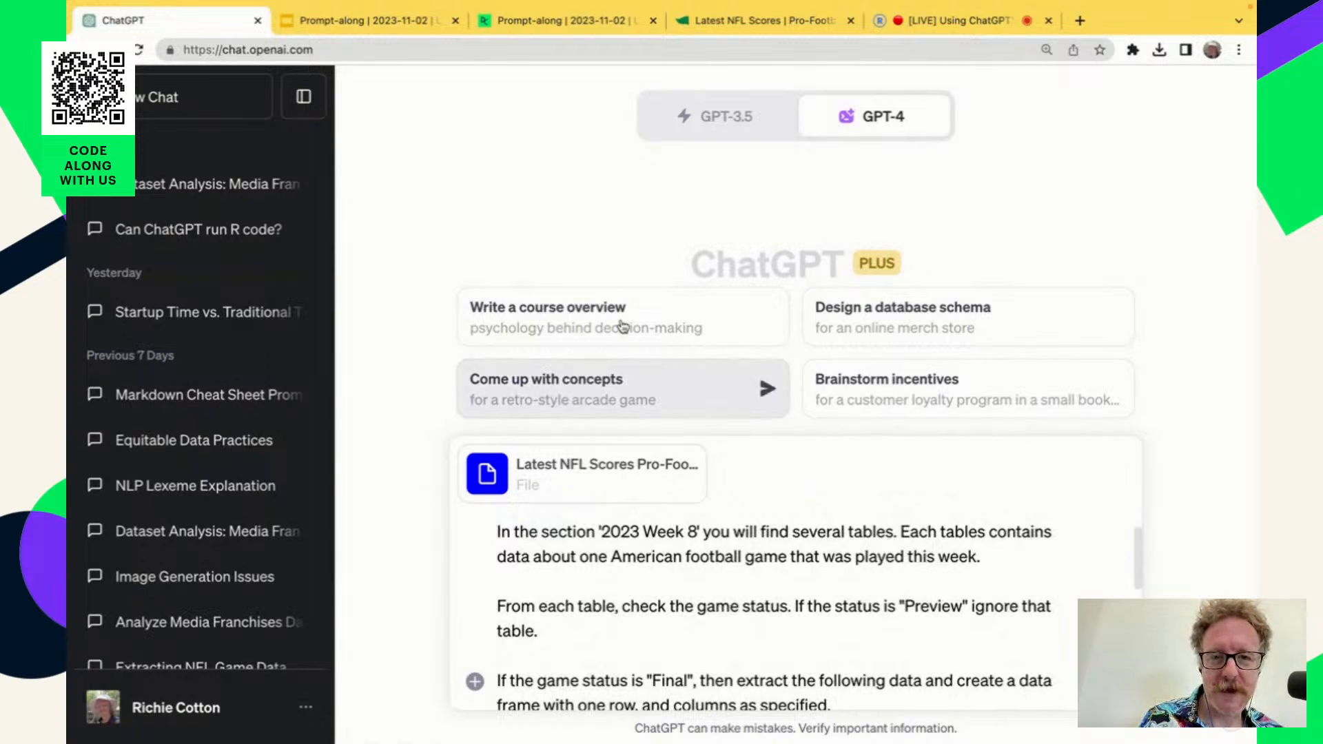
# Switch to the Pro-Football-Reference page, look over its full length, and highlight the 2023 Week 8 heading above the game tables.
pyautogui.click(687, 25)
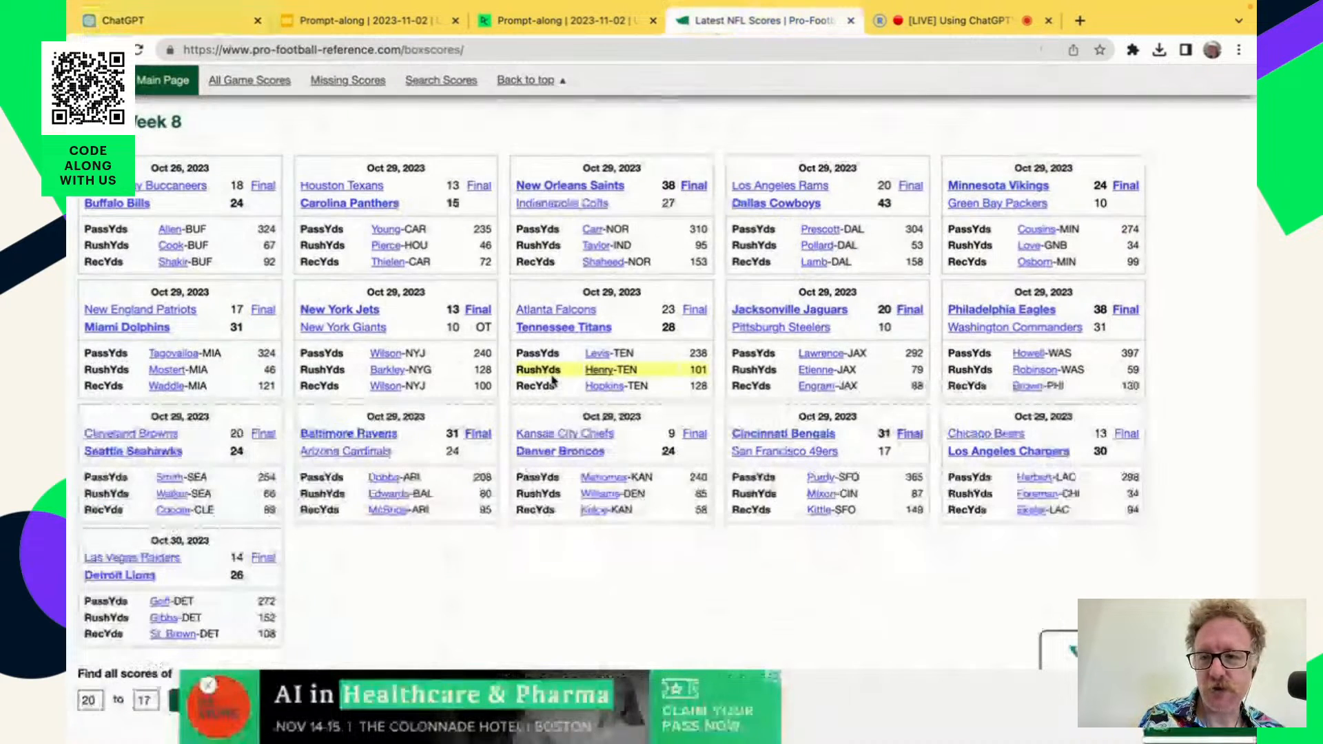
pyautogui.scroll(5, 552, 377)
pyautogui.scroll(-12, 552, 376)
pyautogui.scroll(-15, 552, 377)
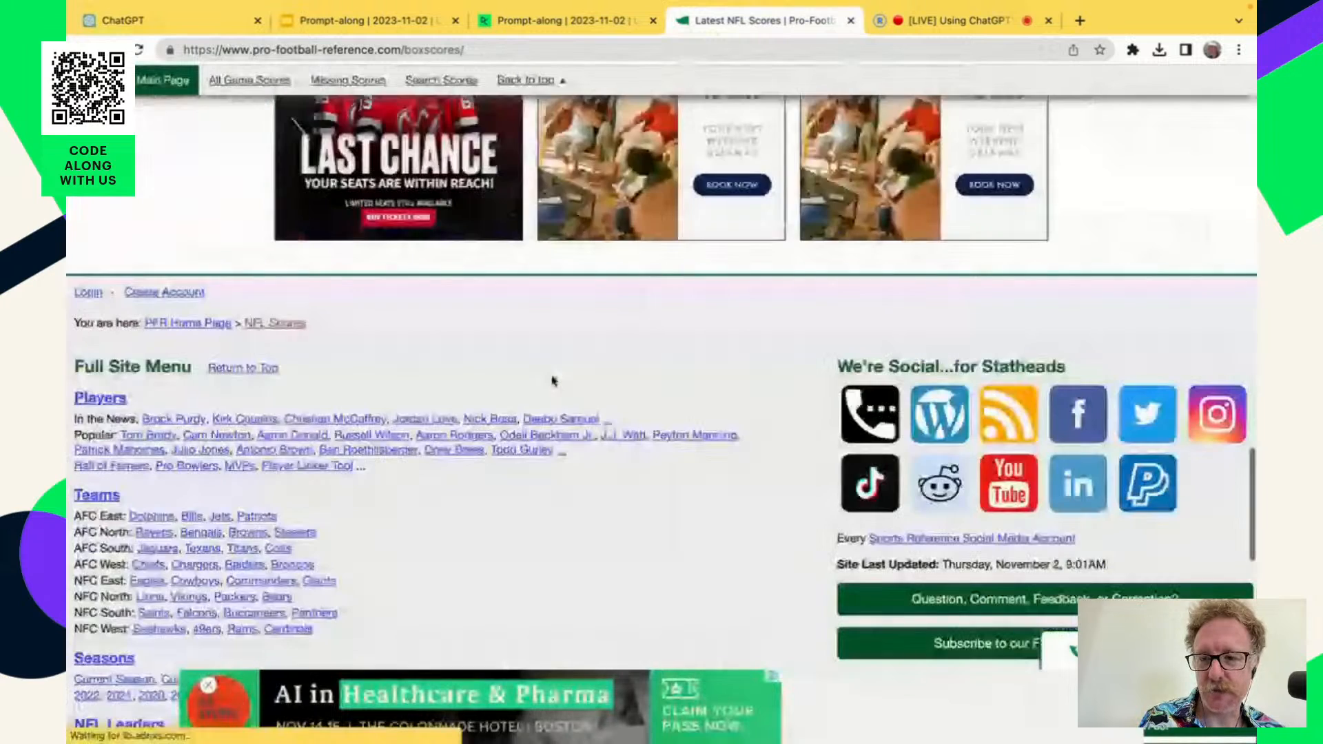
pyautogui.scroll(-8, 552, 380)
pyautogui.scroll(2, 552, 381)
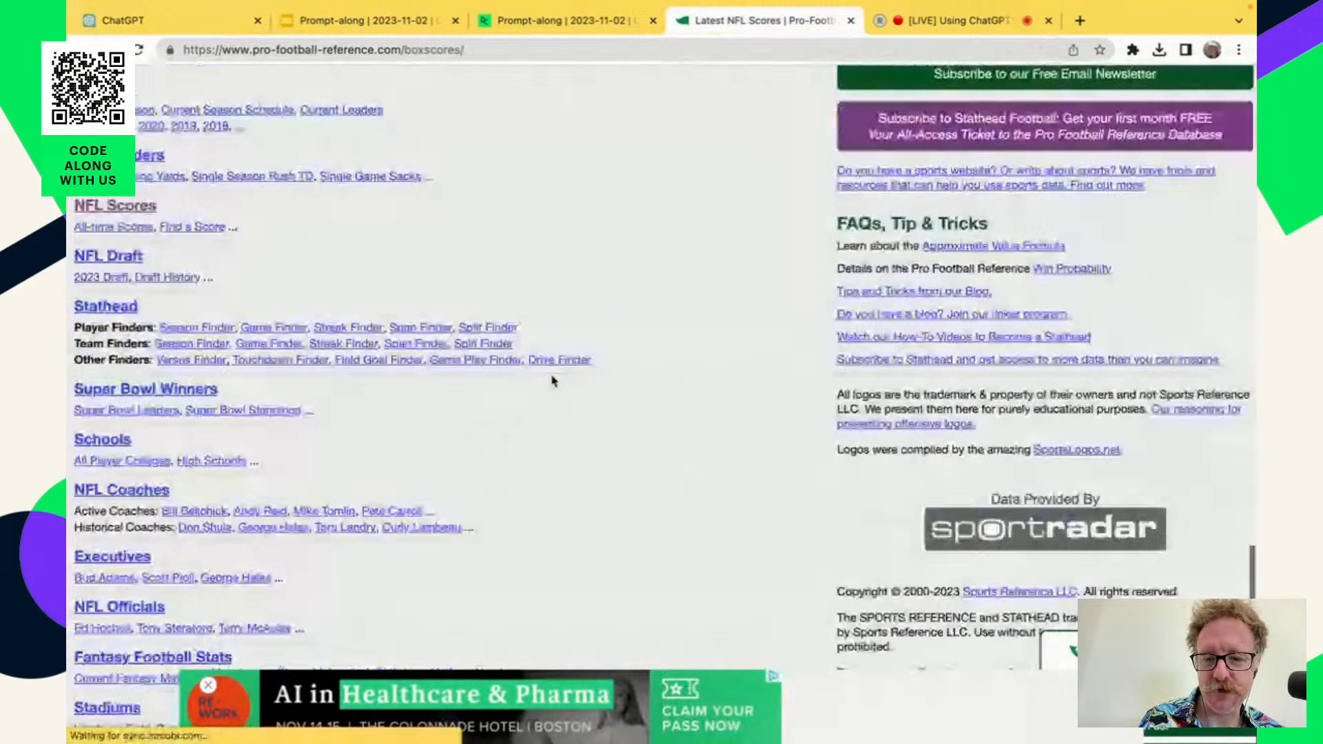
pyautogui.scroll(20, 552, 381)
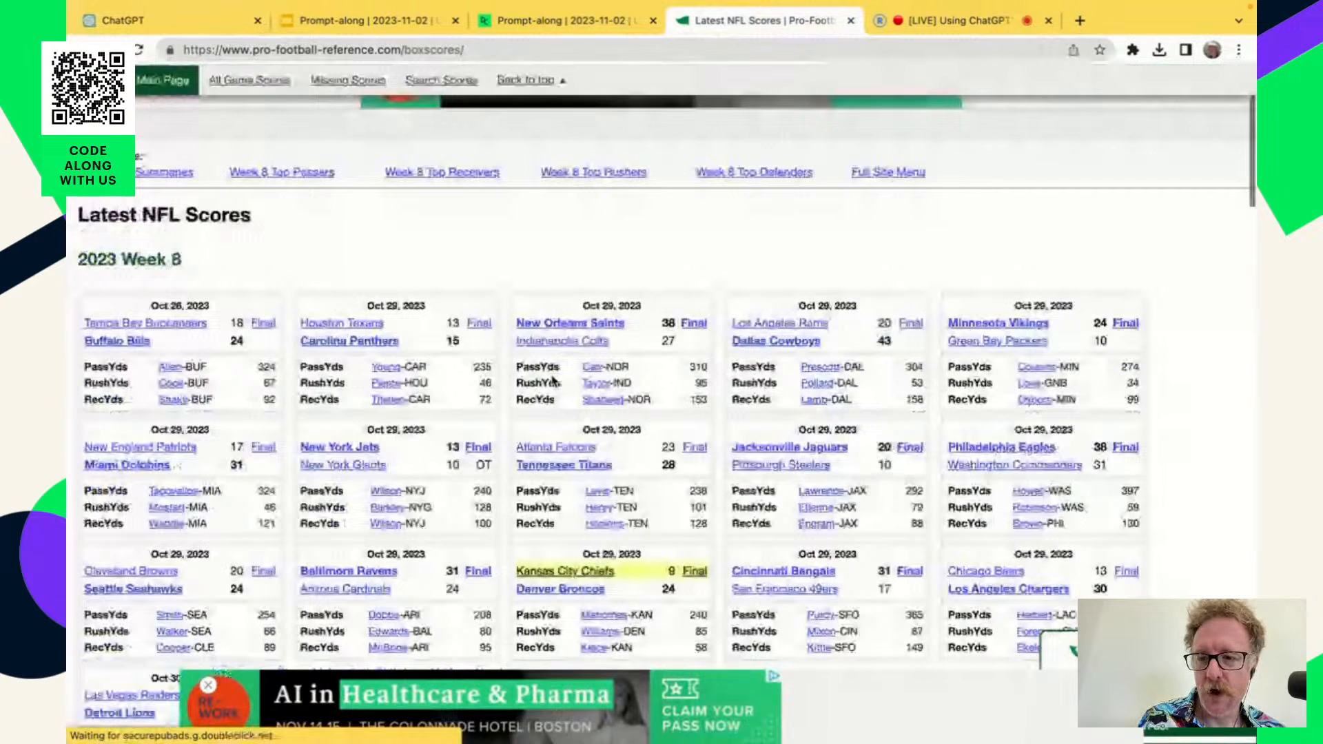
pyautogui.scroll(1, 552, 381)
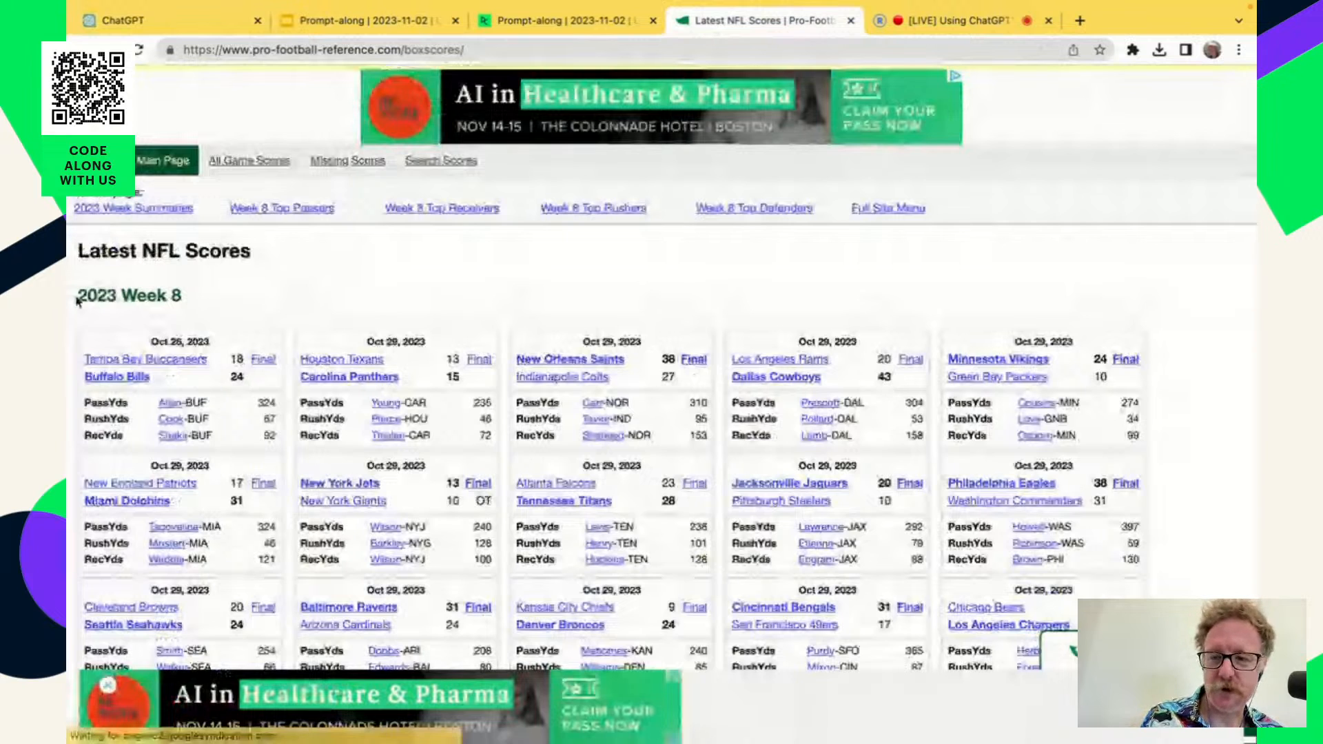
pyautogui.moveTo(78, 301); pyautogui.dragTo(208, 301)
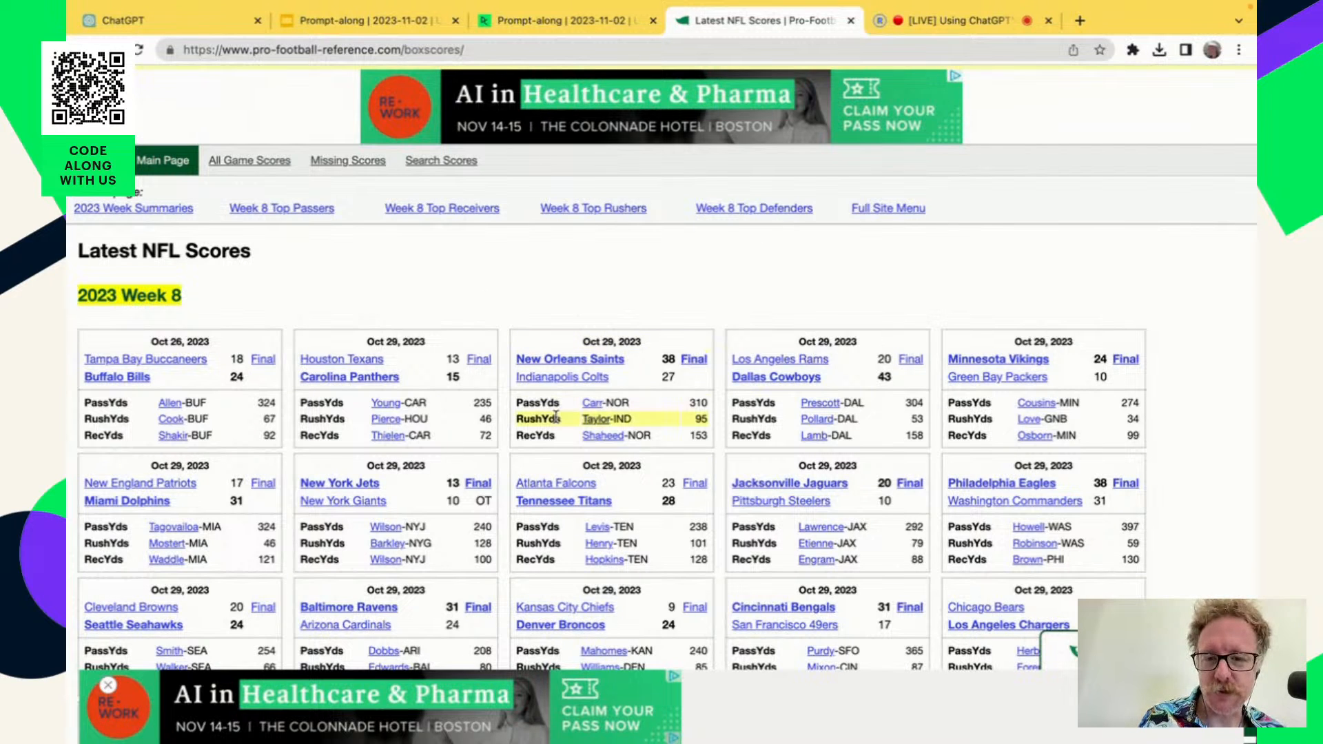
pyautogui.scroll(-1, 509, 457)
pyautogui.scroll(-3, 508, 456)
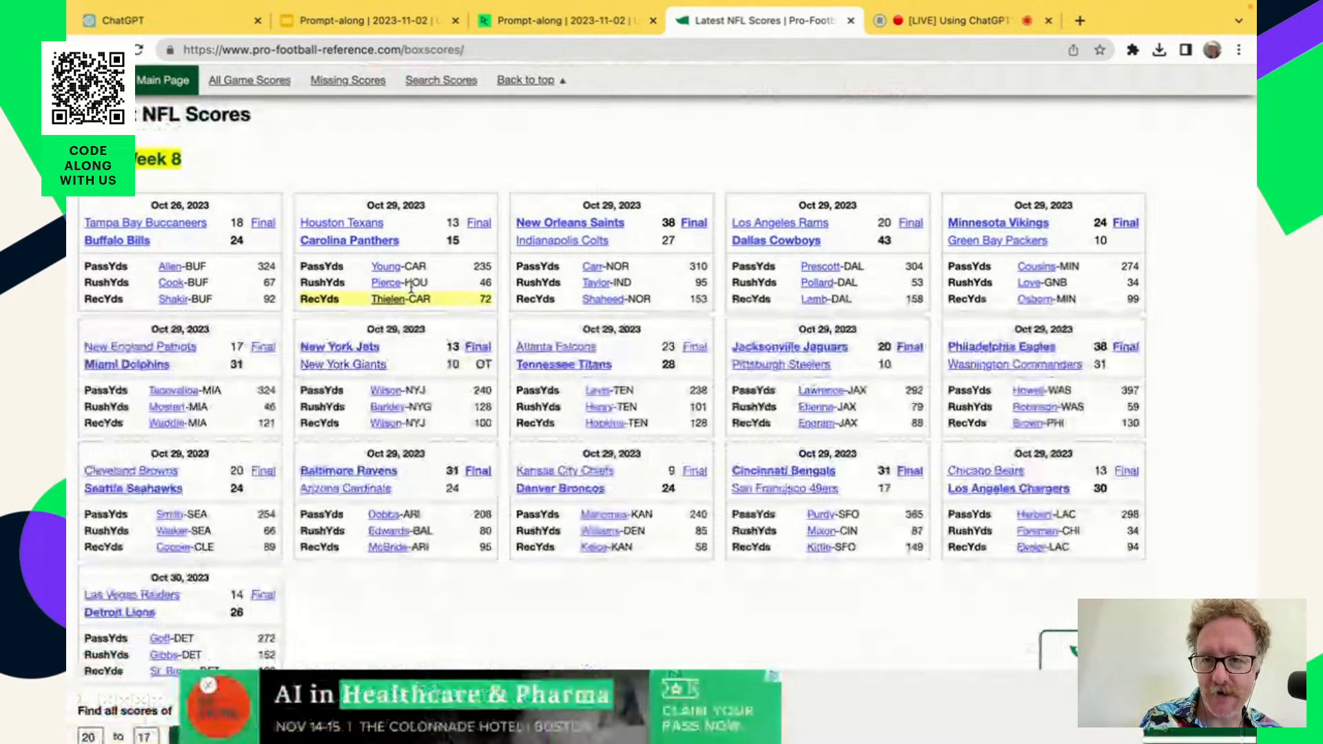
# Return to the ChatGPT prompt and highlight the sentence explaining that each table covers one American football game.
pyautogui.click(138, 20)
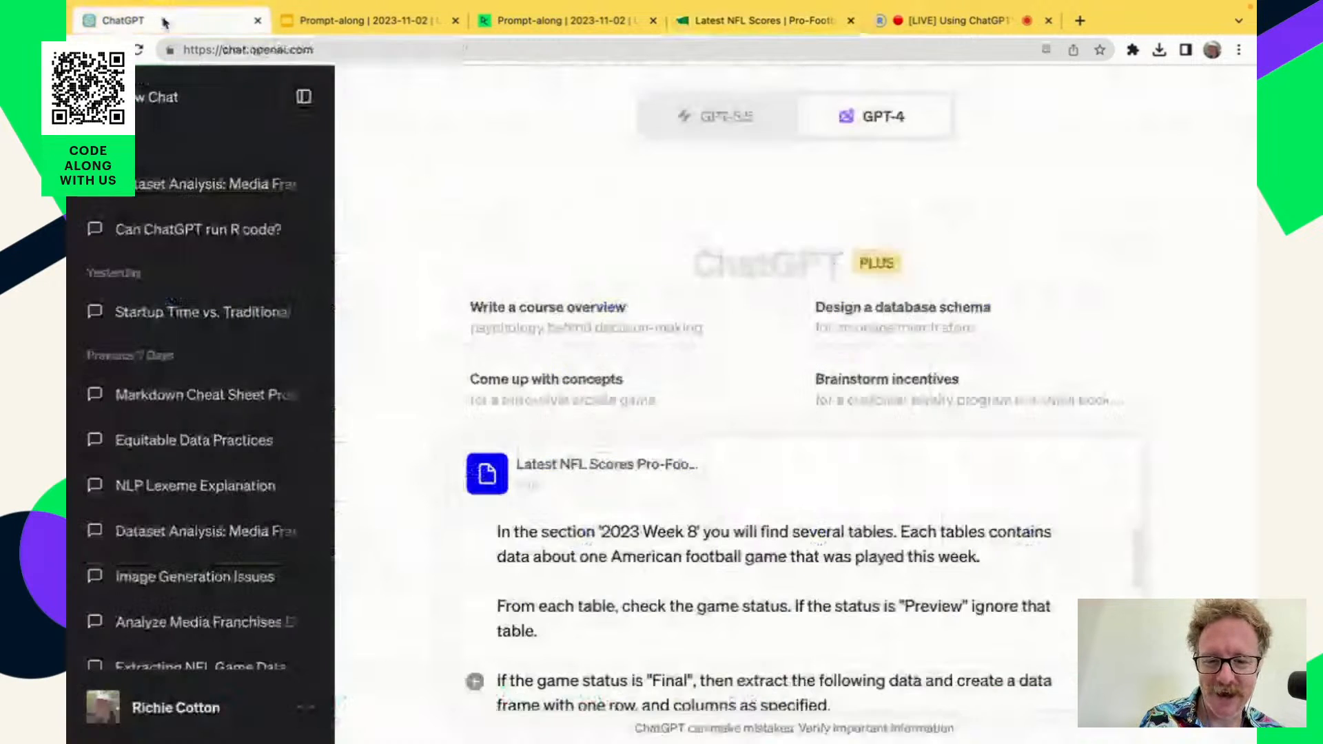
pyautogui.scroll(-1, 761, 606)
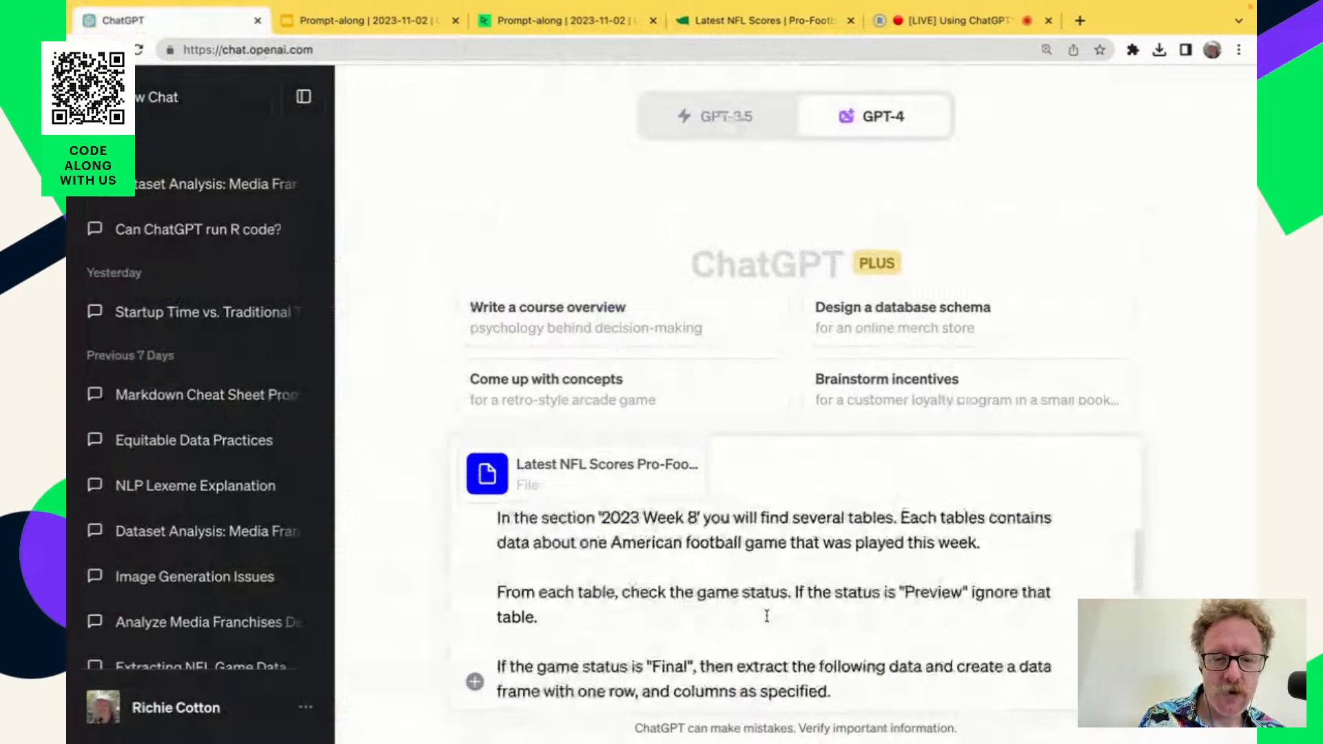
pyautogui.scroll(1, 767, 616)
pyautogui.moveTo(900, 527); pyautogui.dragTo(989, 551)
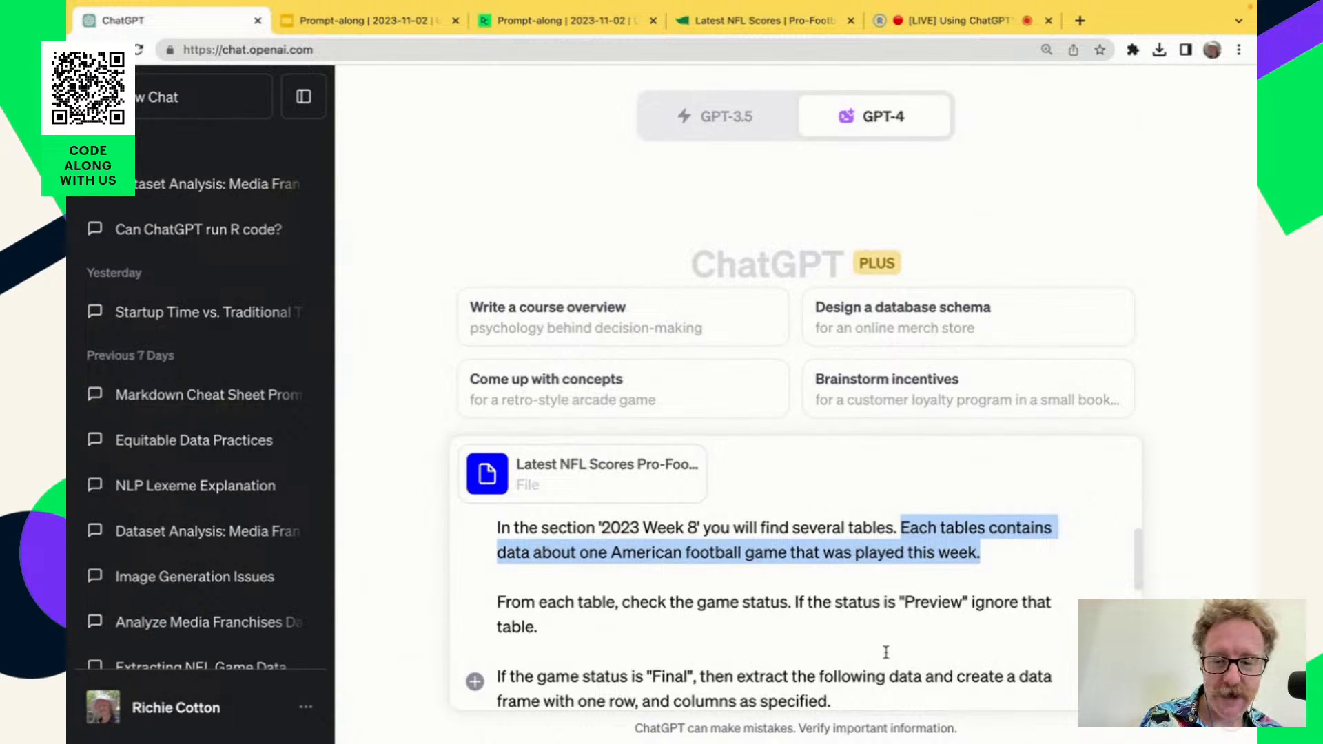
pyautogui.scroll(-2, 887, 652)
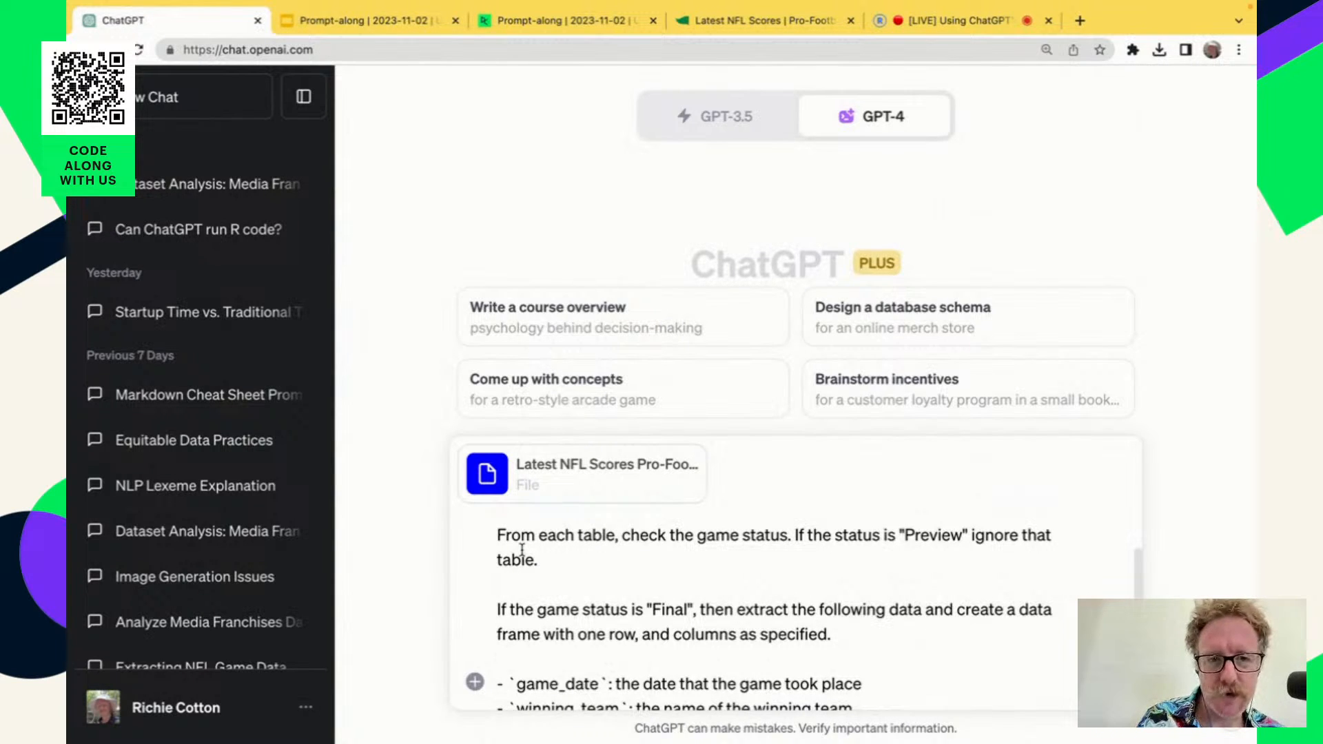
# Compare the Week 8 scores screenshot in the DataCamp workspace with the game statuses on the live Pro-Football-Reference page.
pyautogui.click(597, 26)
pyautogui.scroll(-1, 578, 466)
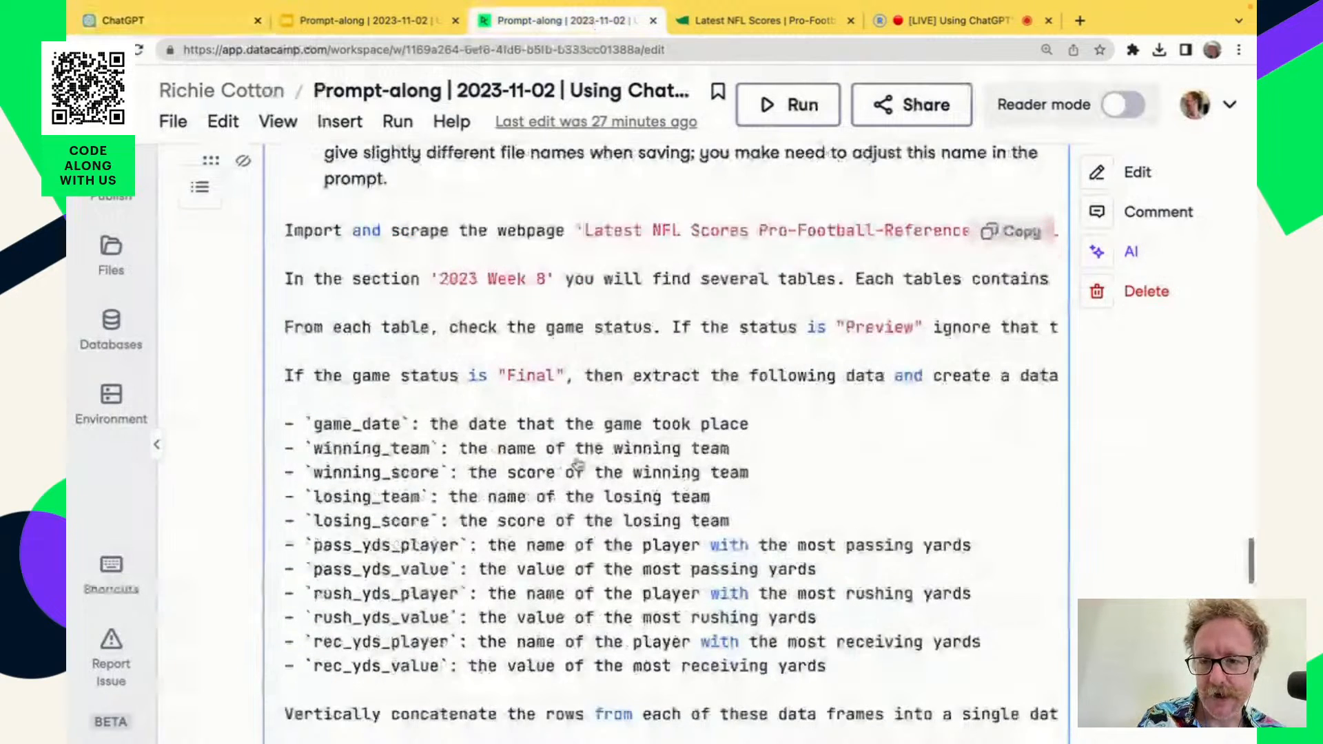
pyautogui.scroll(10, 578, 466)
pyautogui.scroll(-2, 577, 466)
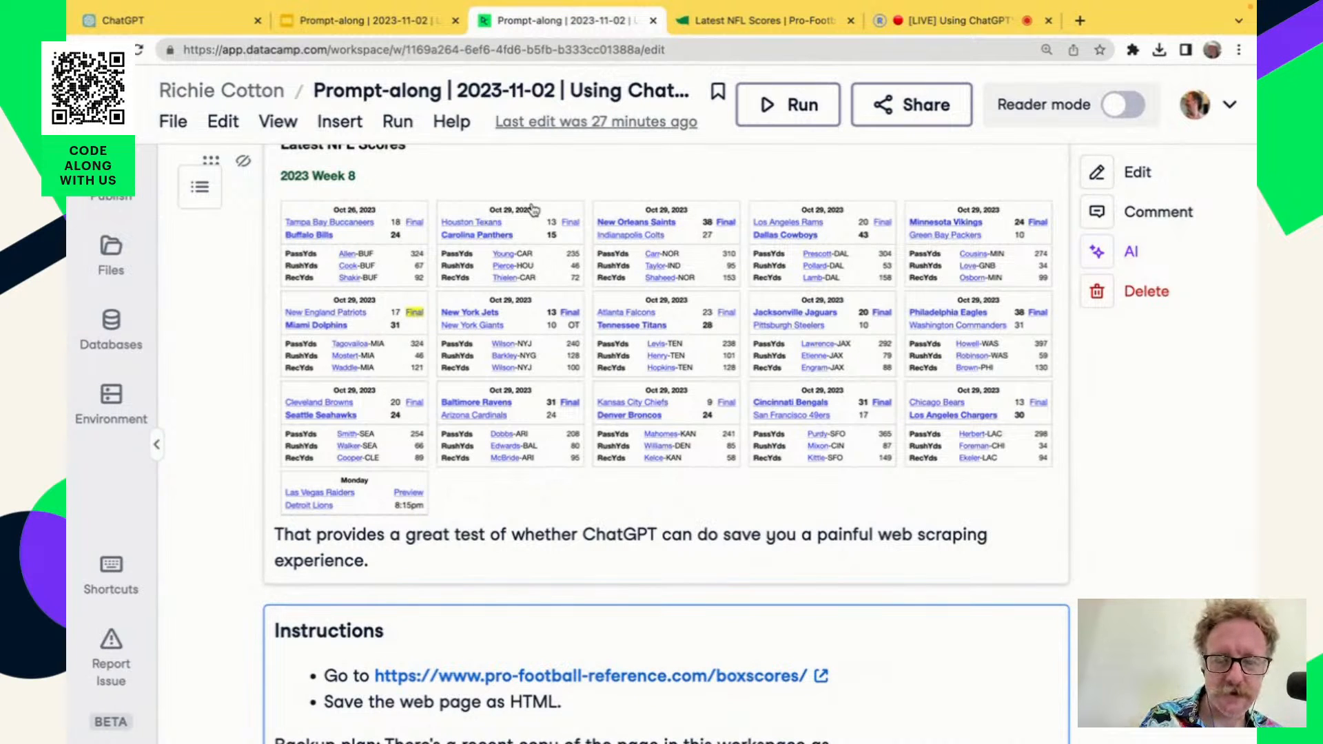
pyautogui.click(758, 20)
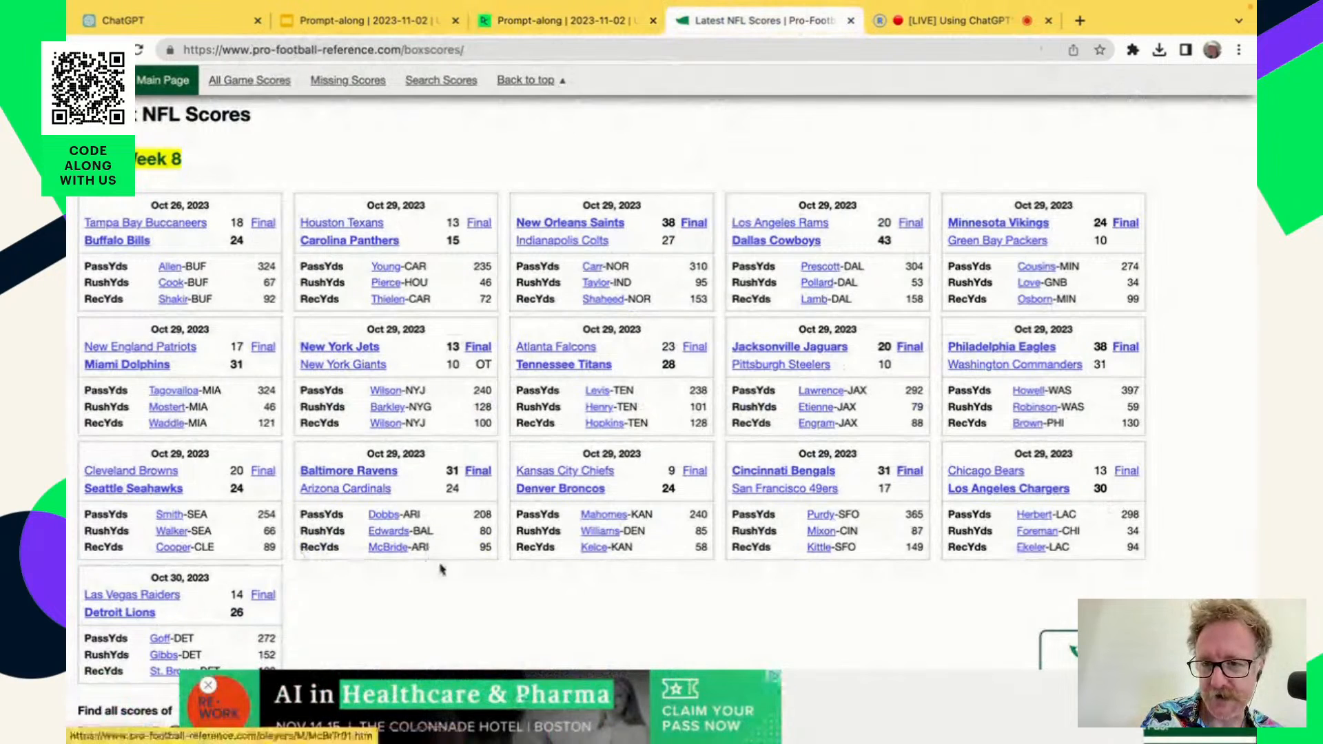
pyautogui.scroll(-3, 441, 565)
pyautogui.scroll(-1, 272, 142)
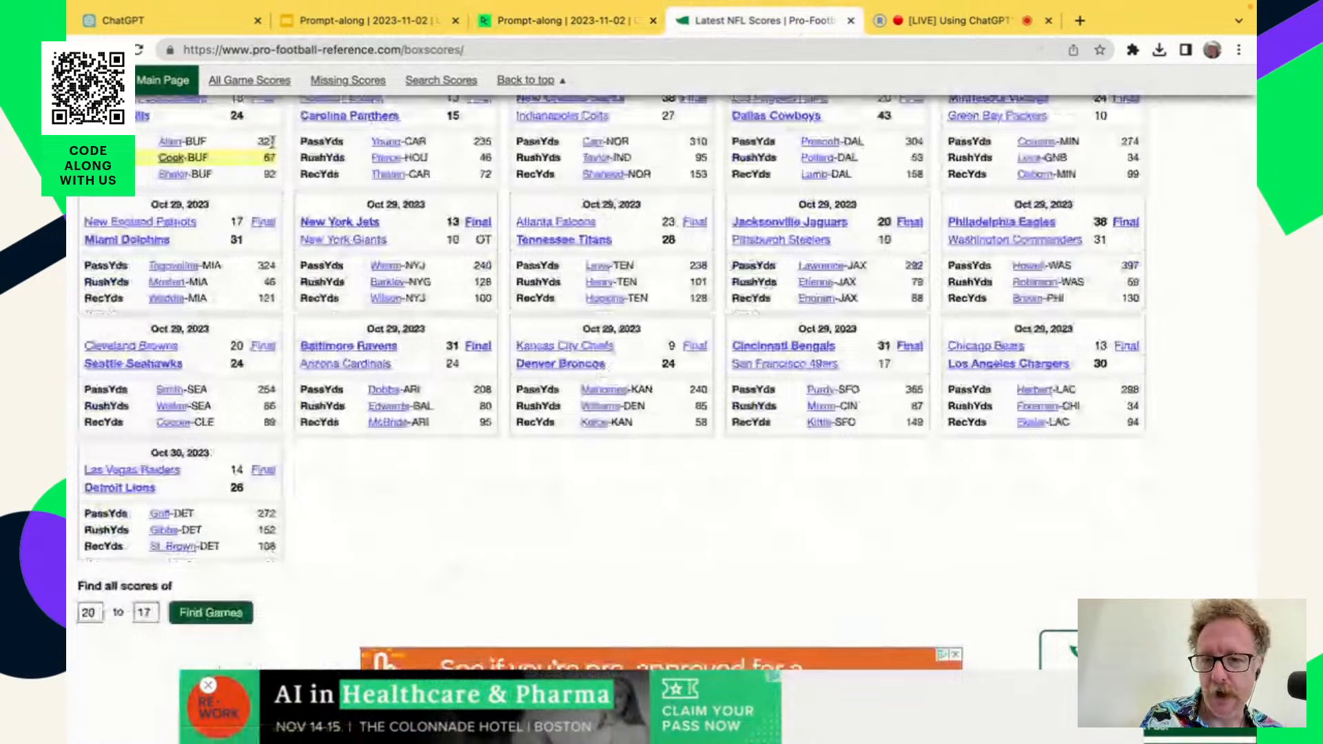
# Go back to the ChatGPT prompt and highlight the rule to ignore tables whose status is "Preview".
pyautogui.press('super+1')
pyautogui.scroll(-3, 762, 677)
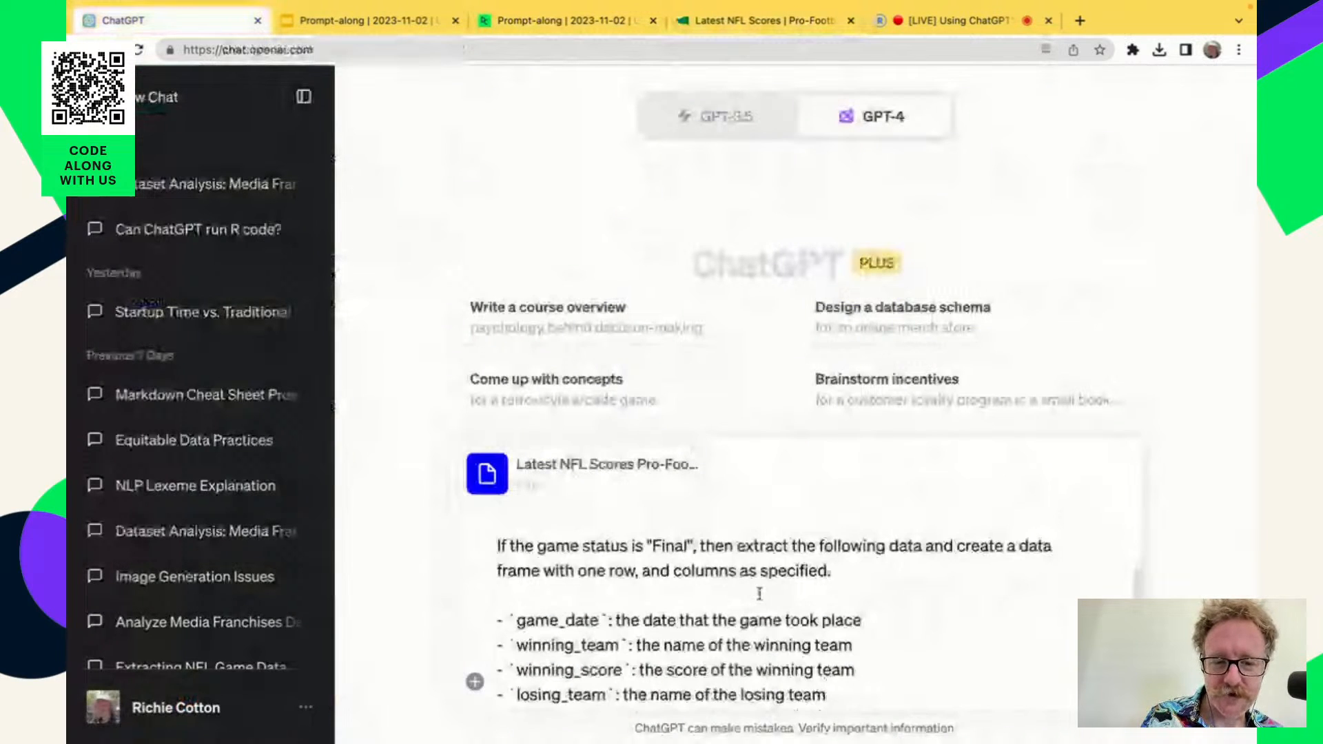
pyautogui.scroll(2, 763, 583)
pyautogui.moveTo(793, 531); pyautogui.dragTo(798, 552)
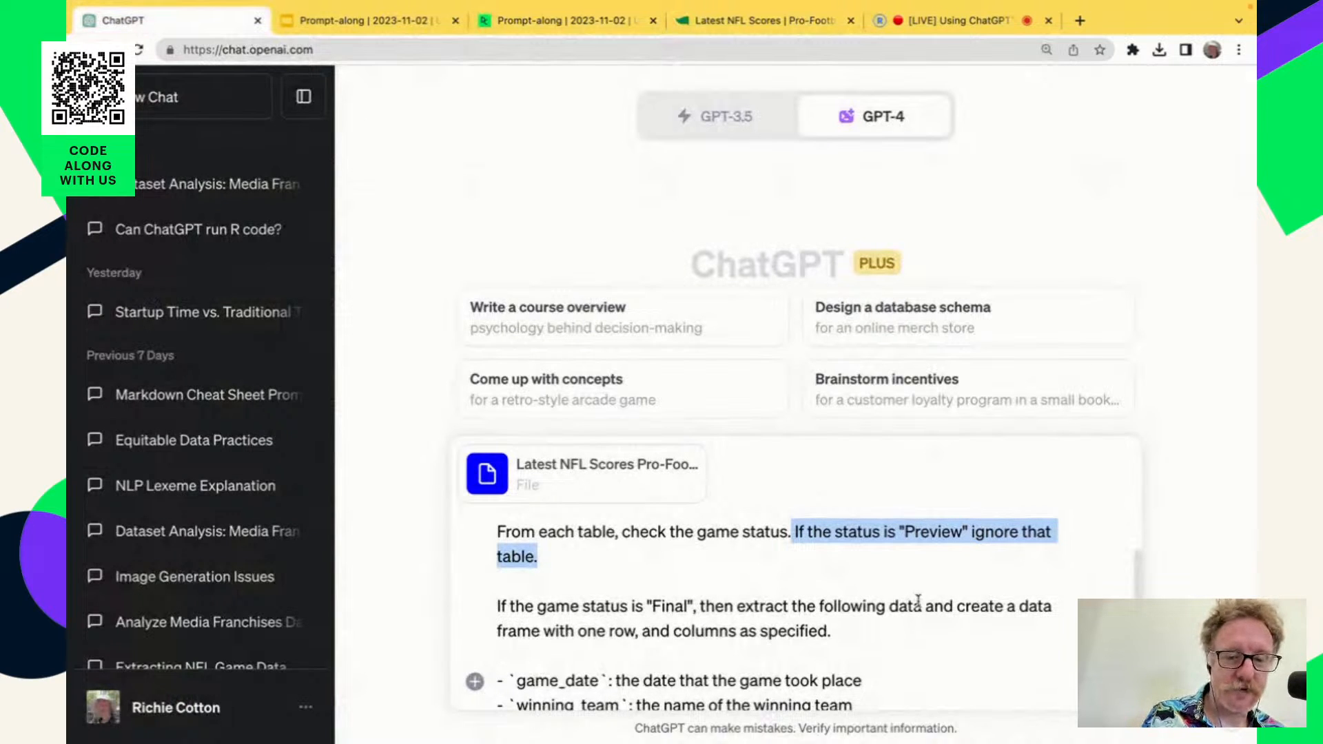
# Read the prompt's rule for "Final" games and its list of data frame columns, from game_date to rec_yds_value.
pyautogui.scroll(-3, 953, 629)
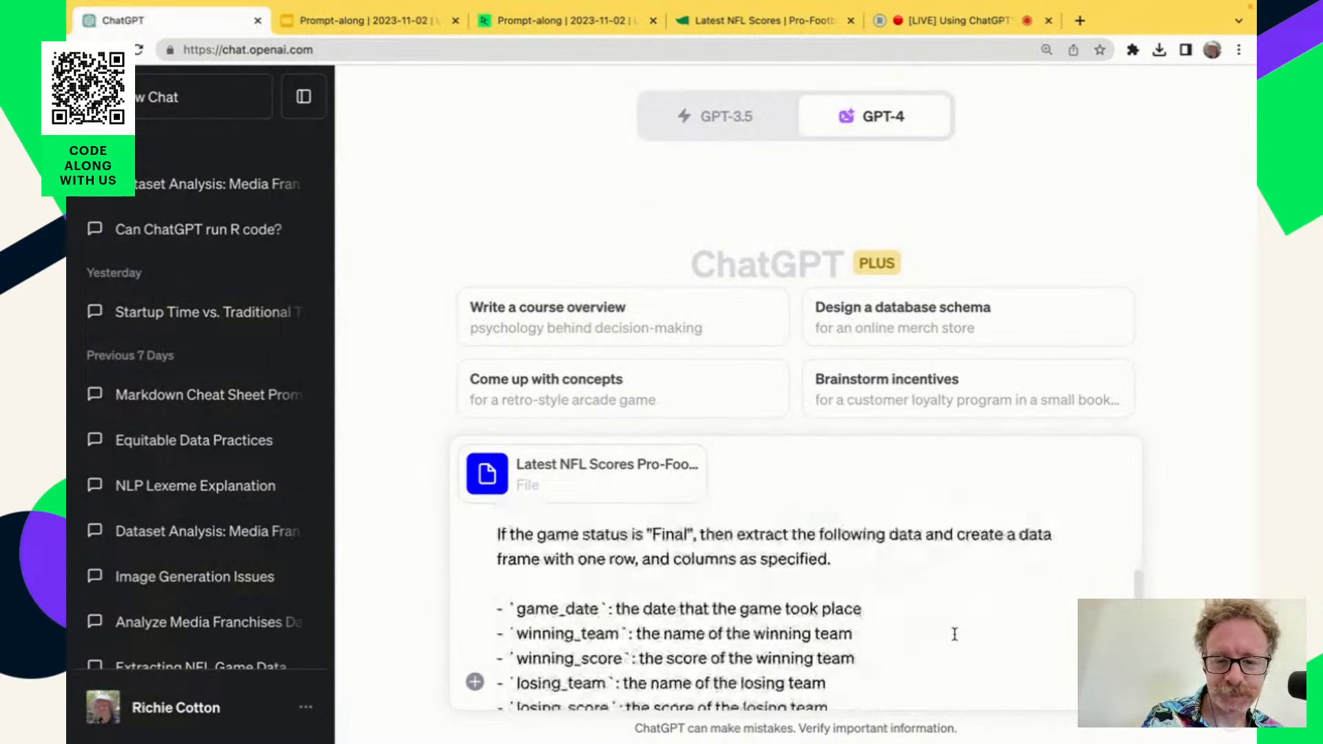
pyautogui.click(677, 570)
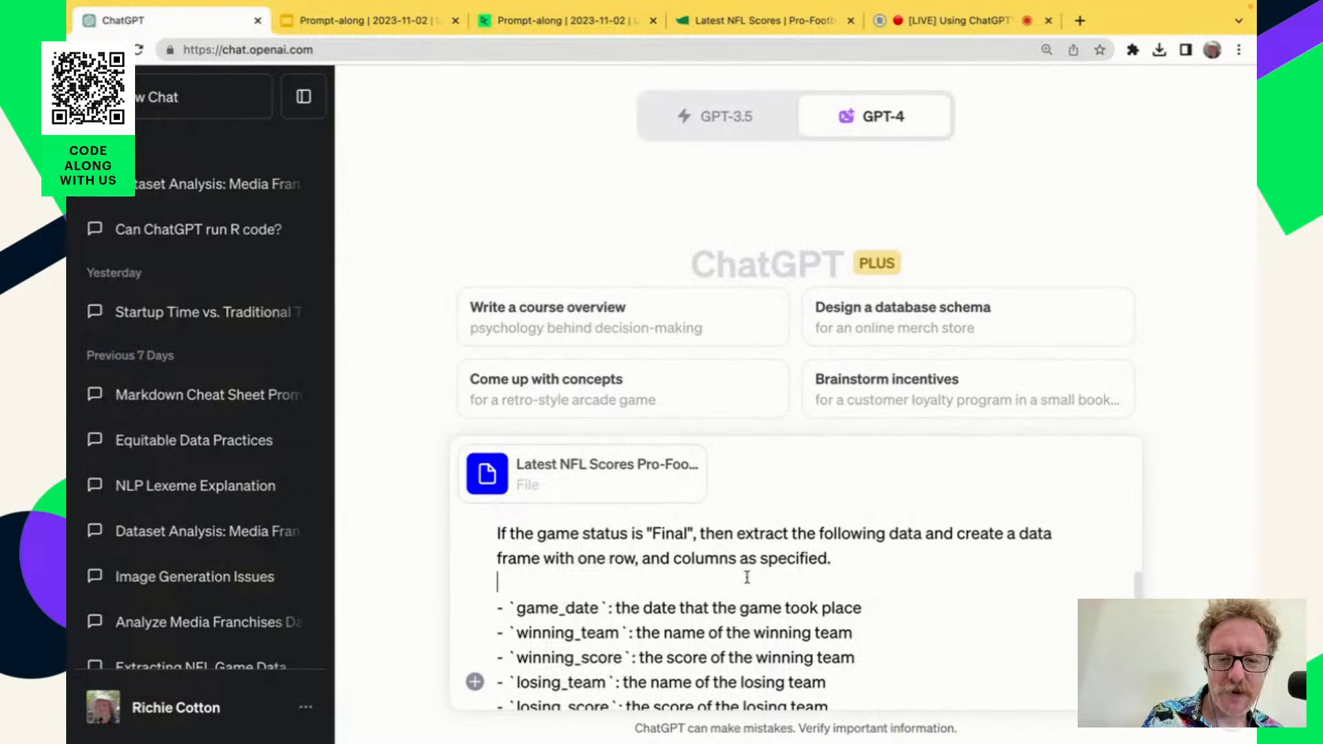
pyautogui.scroll(-2, 933, 651)
pyautogui.scroll(-3, 934, 652)
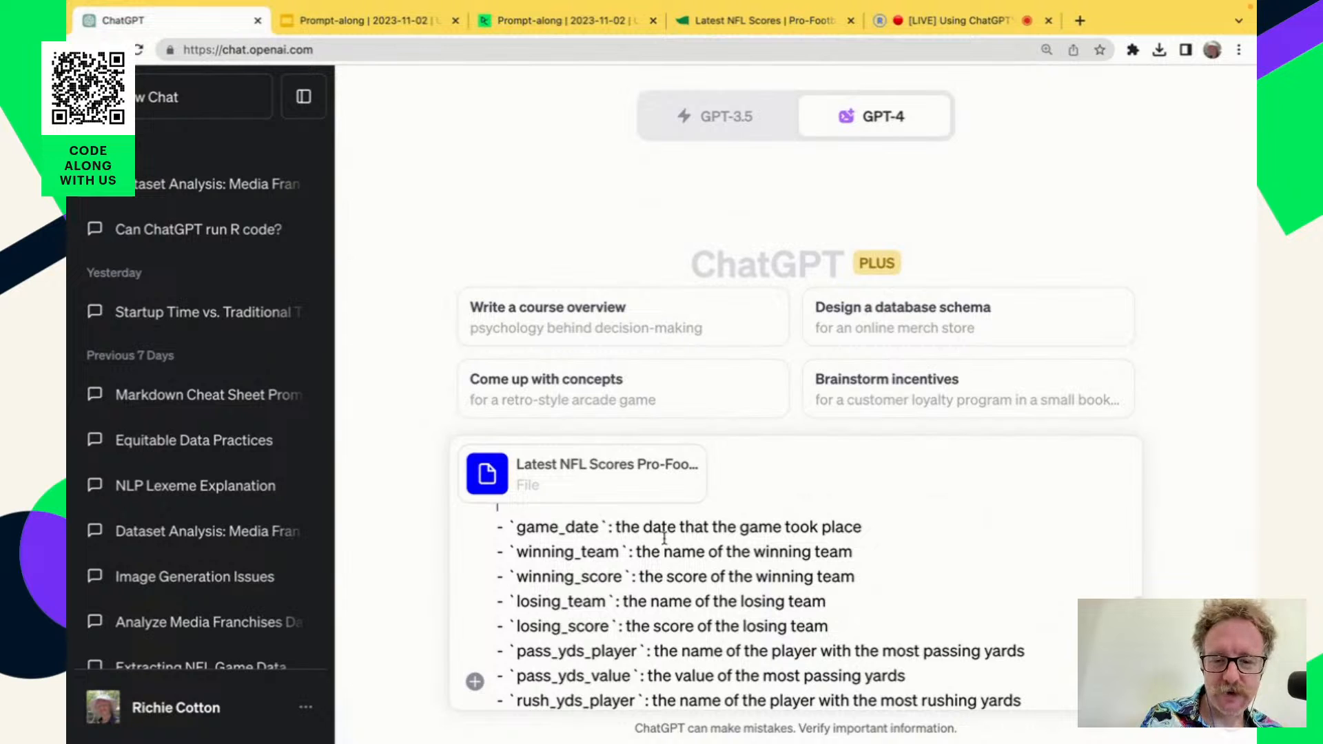
pyautogui.scroll(-4, 803, 672)
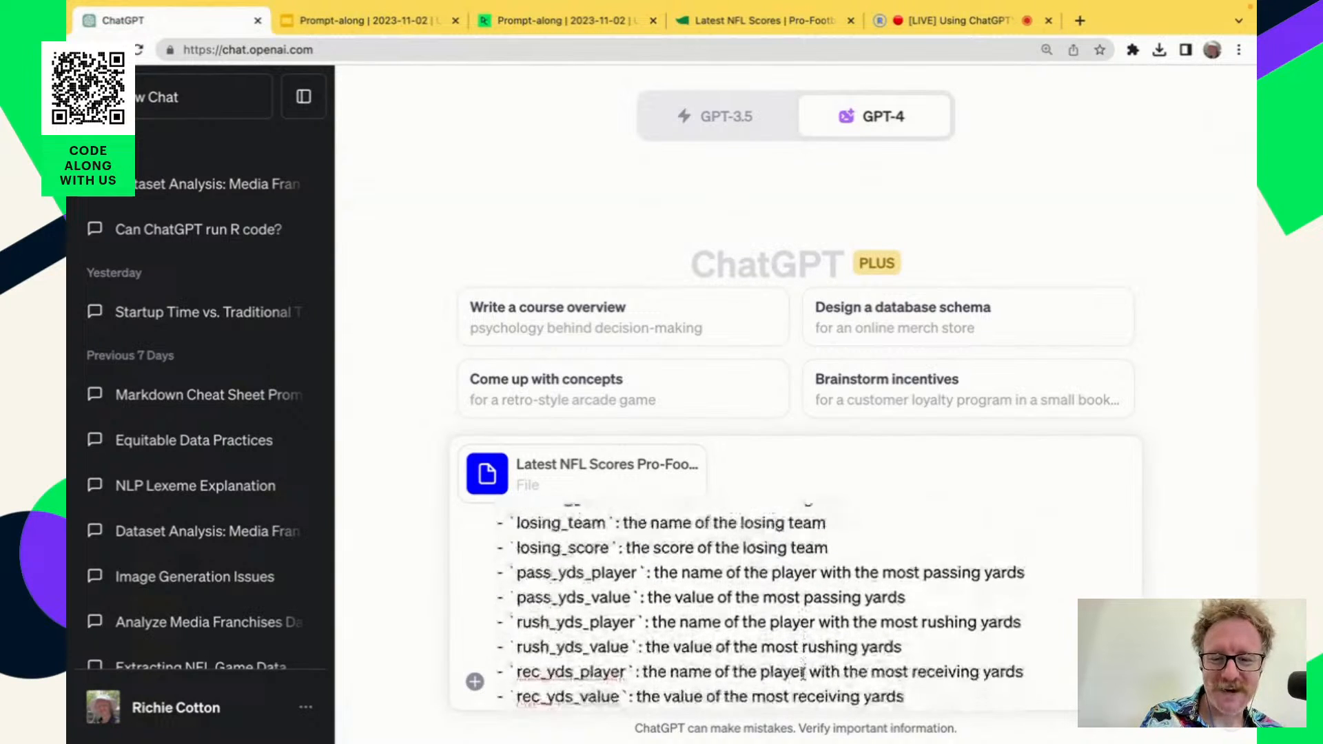
# Highlight the prompt's closing instruction to vertically concatenate the rows from each data frame into a single data frame.
pyautogui.scroll(-3, 803, 672)
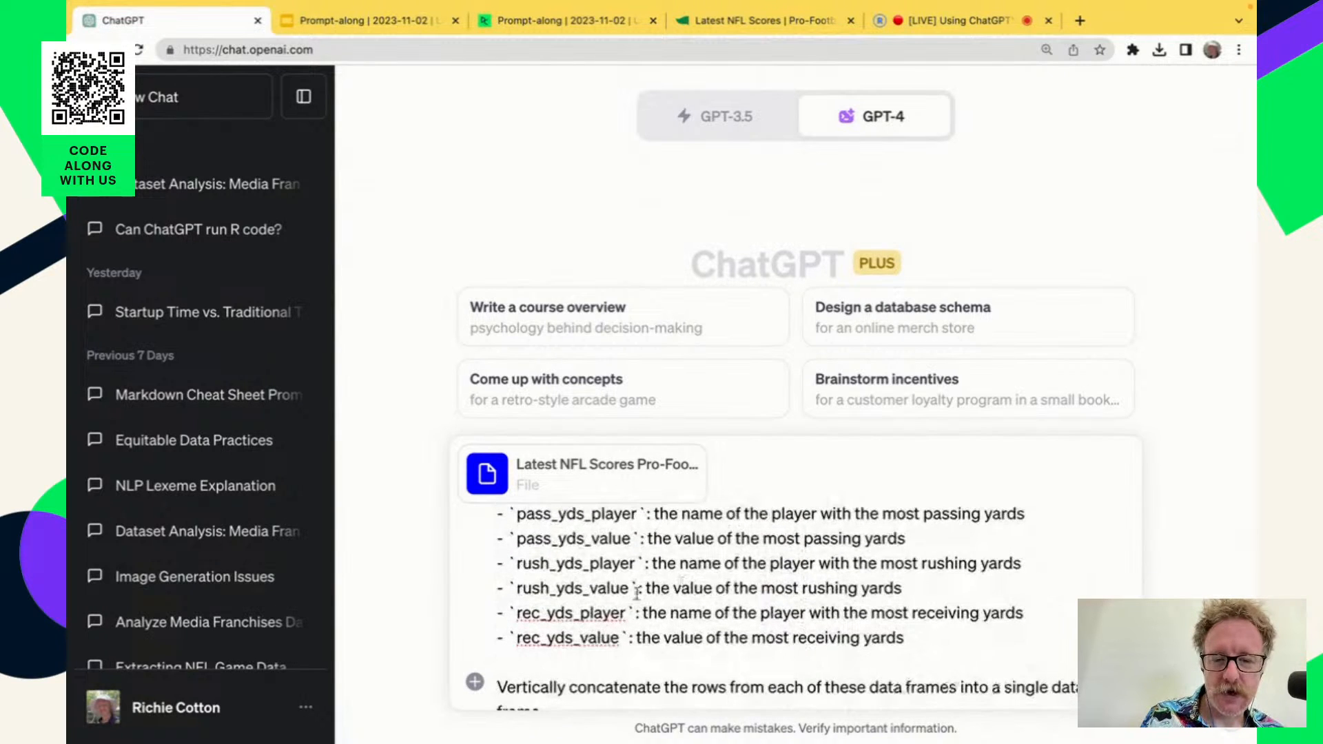
pyautogui.scroll(-1, 862, 652)
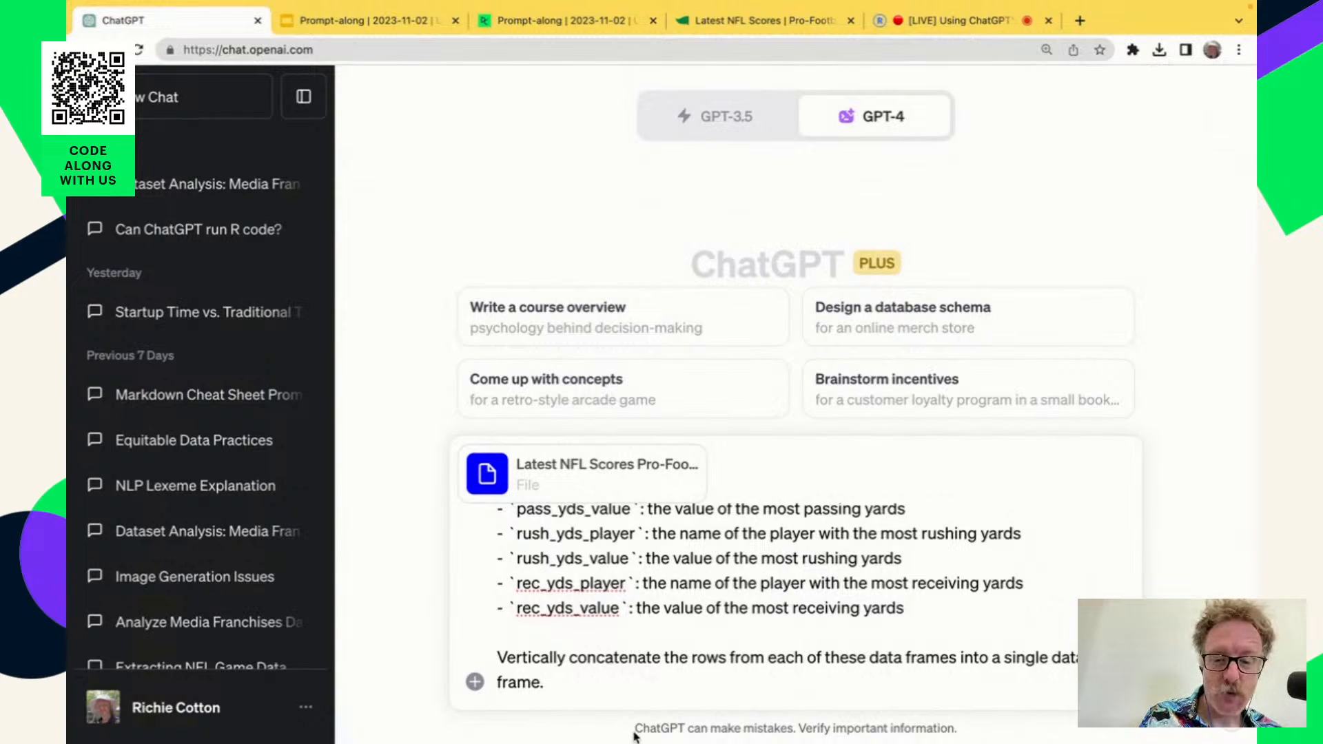
pyautogui.moveTo(546, 683); pyautogui.dragTo(502, 662)
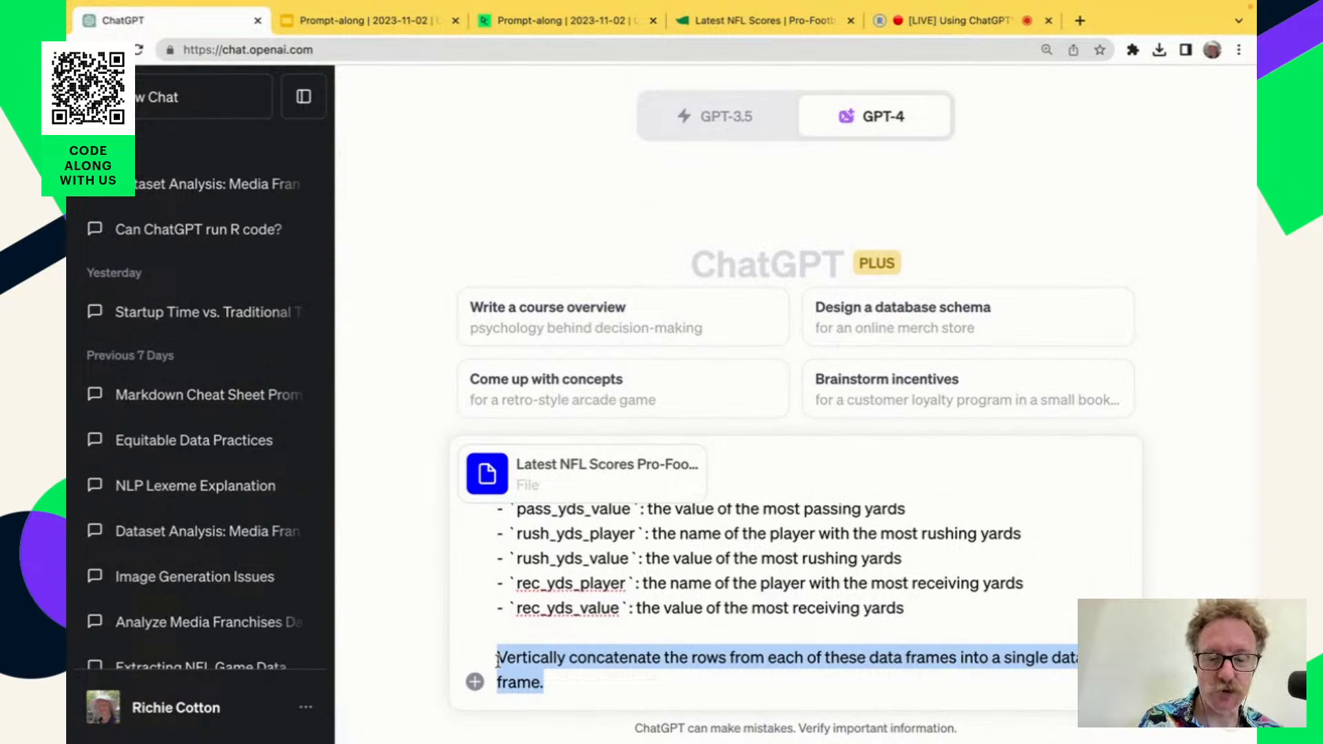
pyautogui.click(686, 676)
pyautogui.moveTo(493, 660); pyautogui.dragTo(730, 658)
pyautogui.click(918, 651)
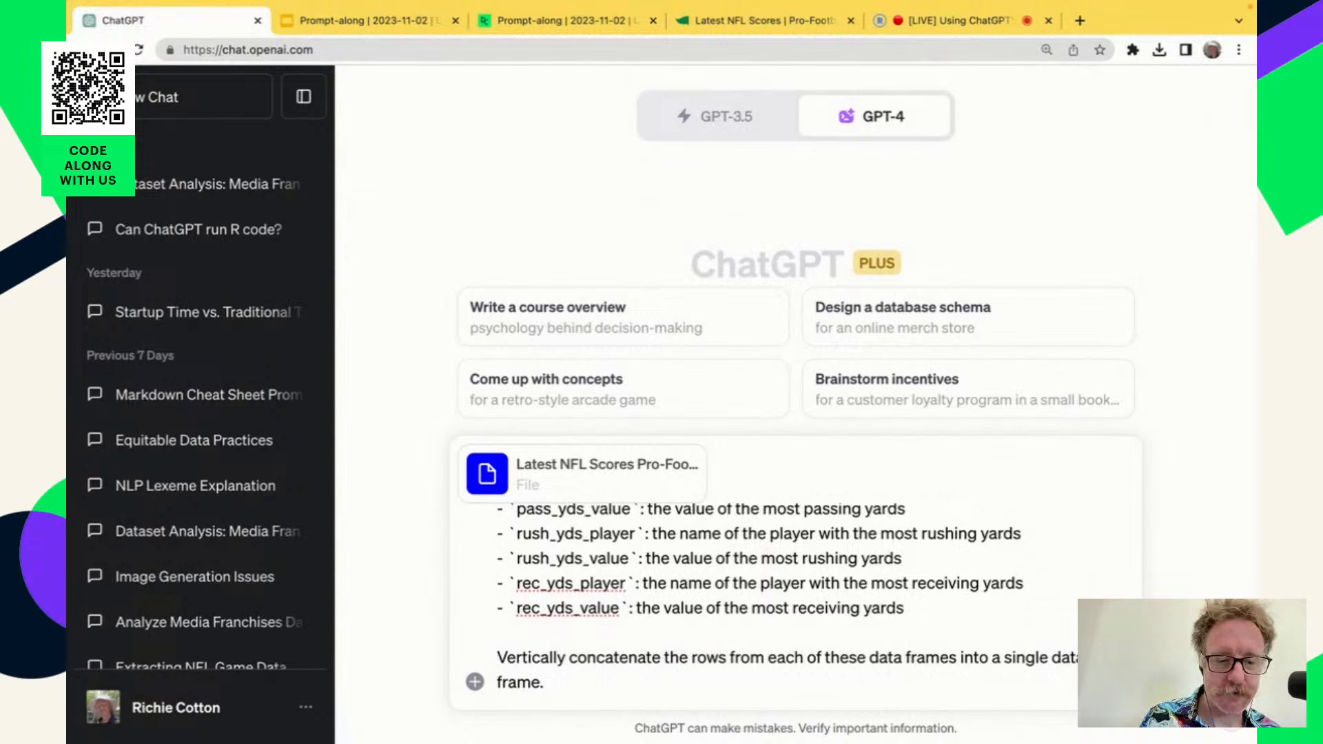
# Submit the scraping prompt with the attached NFL scores HTML file and go to the start of the reply.
pyautogui.press('Return')
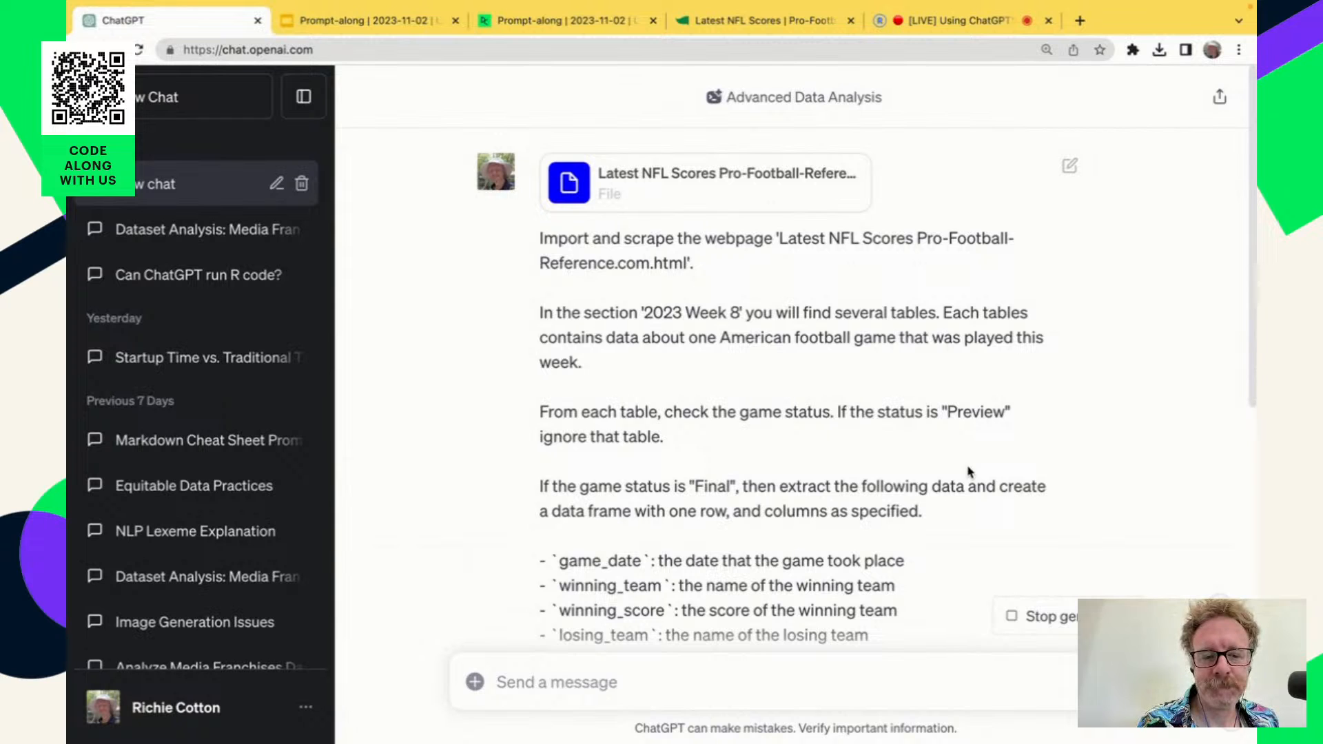
pyautogui.scroll(-5, 968, 472)
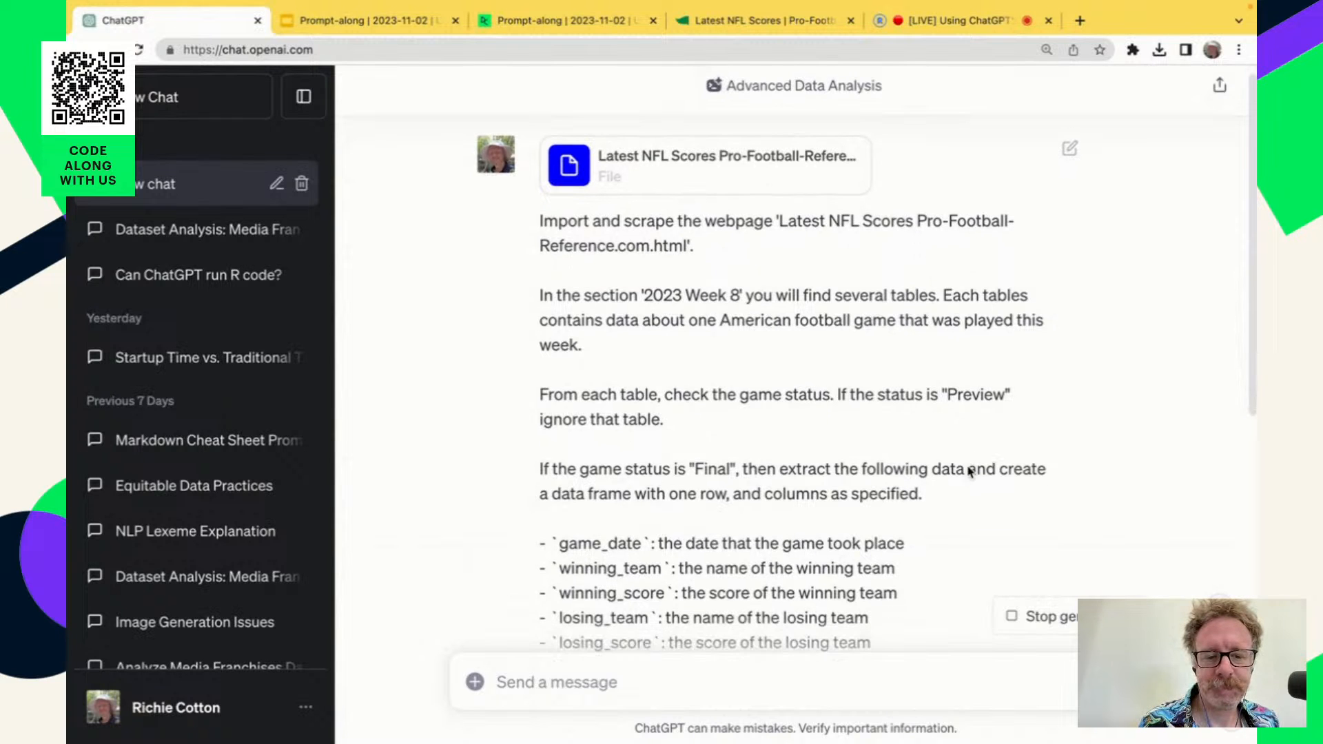
pyautogui.scroll(-5, 968, 472)
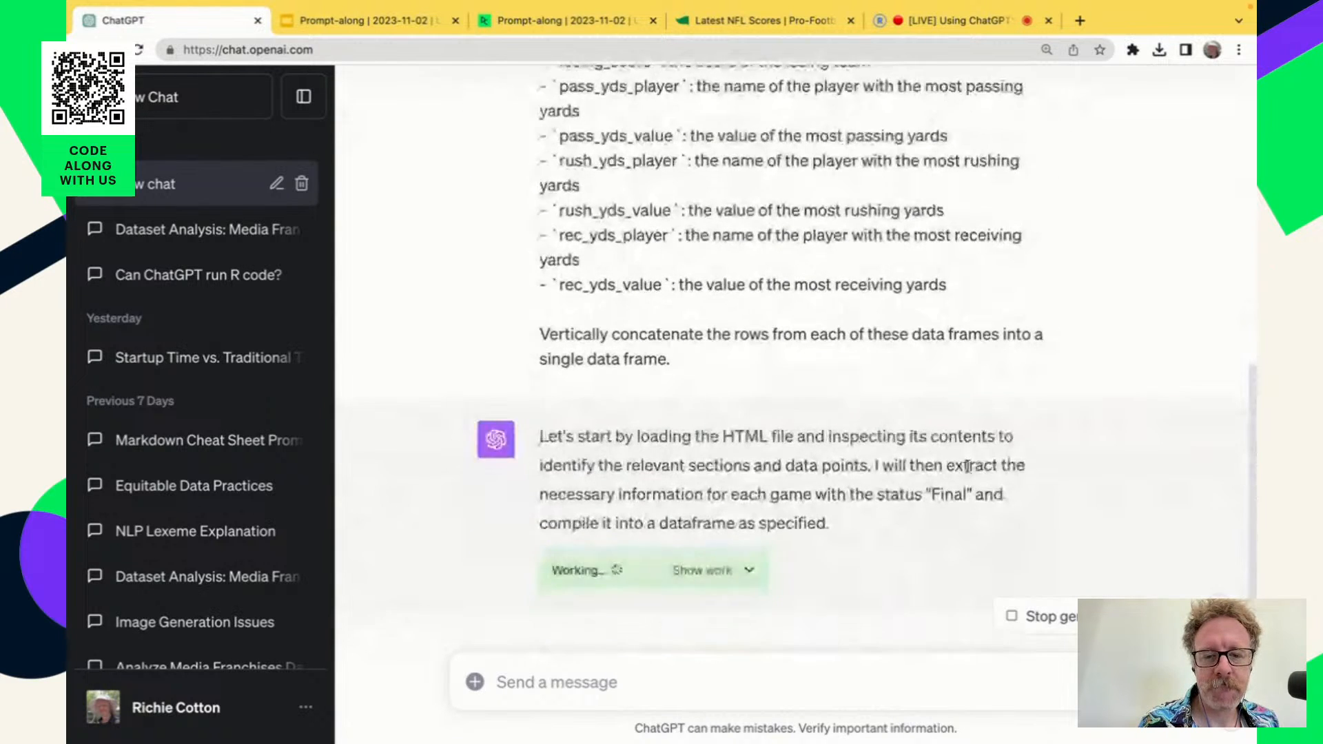
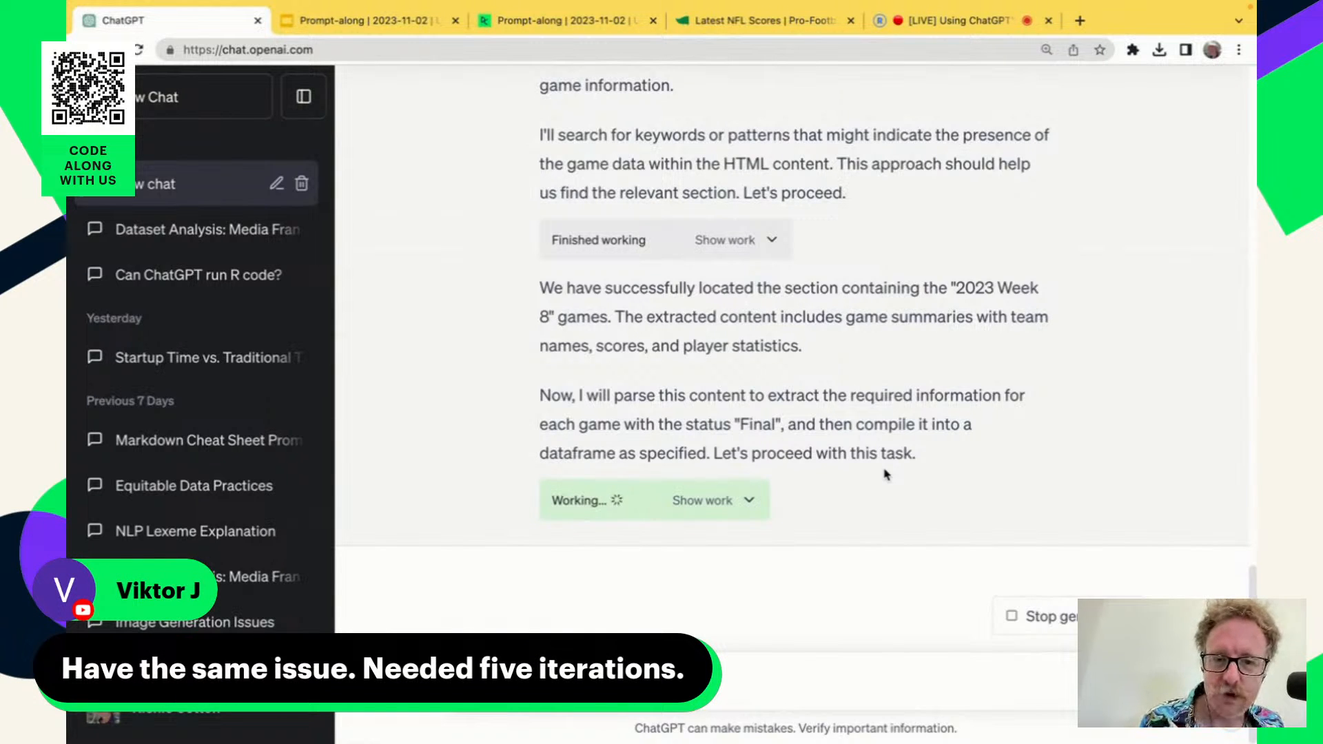
# Review ChatGPT's extraction attempts in the reply and regenerate the response to the scraping prompt.
pyautogui.scroll(8, 887, 474)
pyautogui.scroll(7, 887, 474)
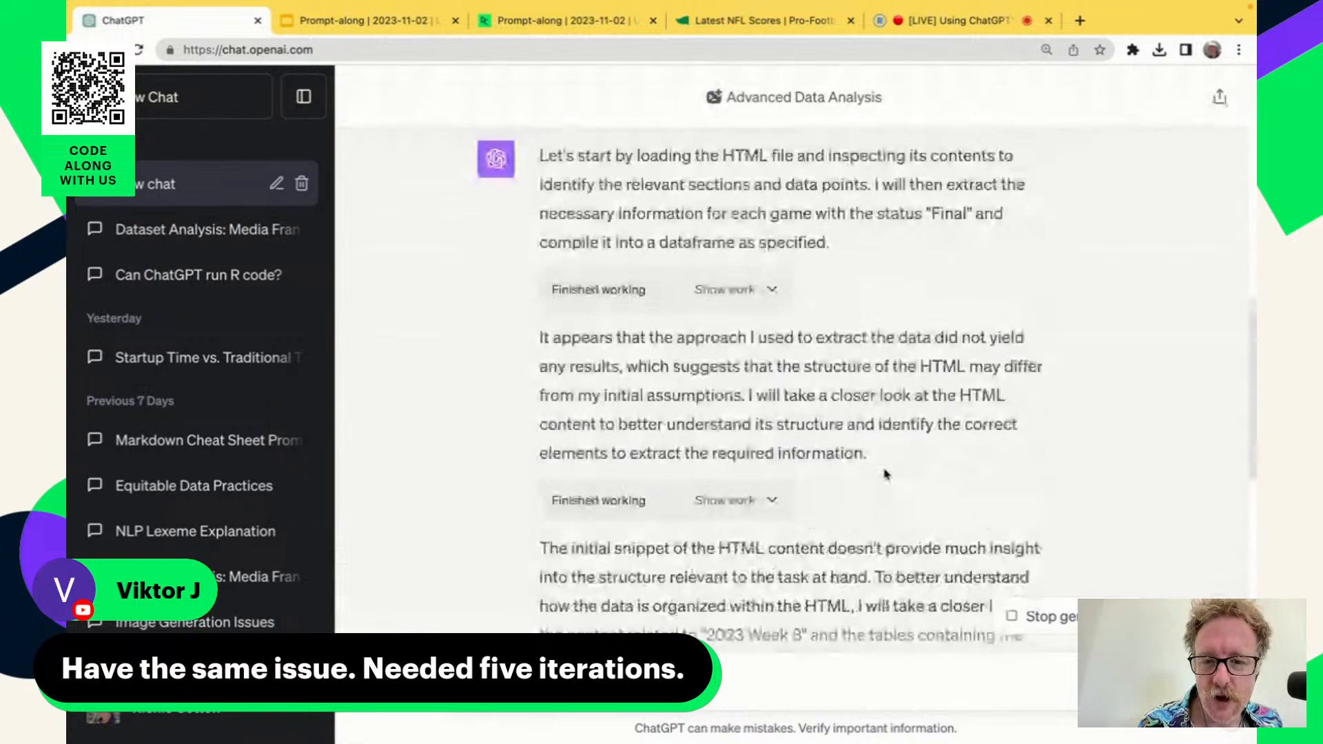
pyautogui.scroll(-8, 887, 474)
pyautogui.scroll(-7, 887, 474)
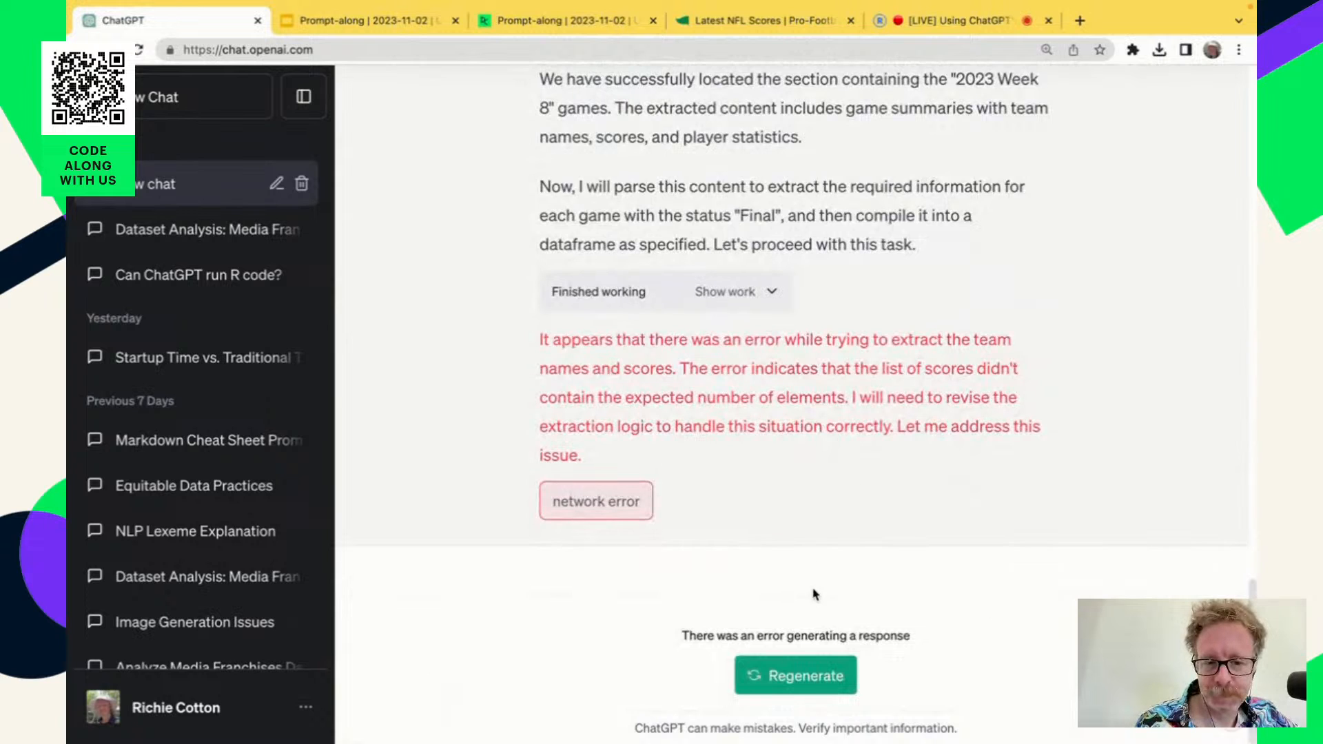
pyautogui.click(803, 674)
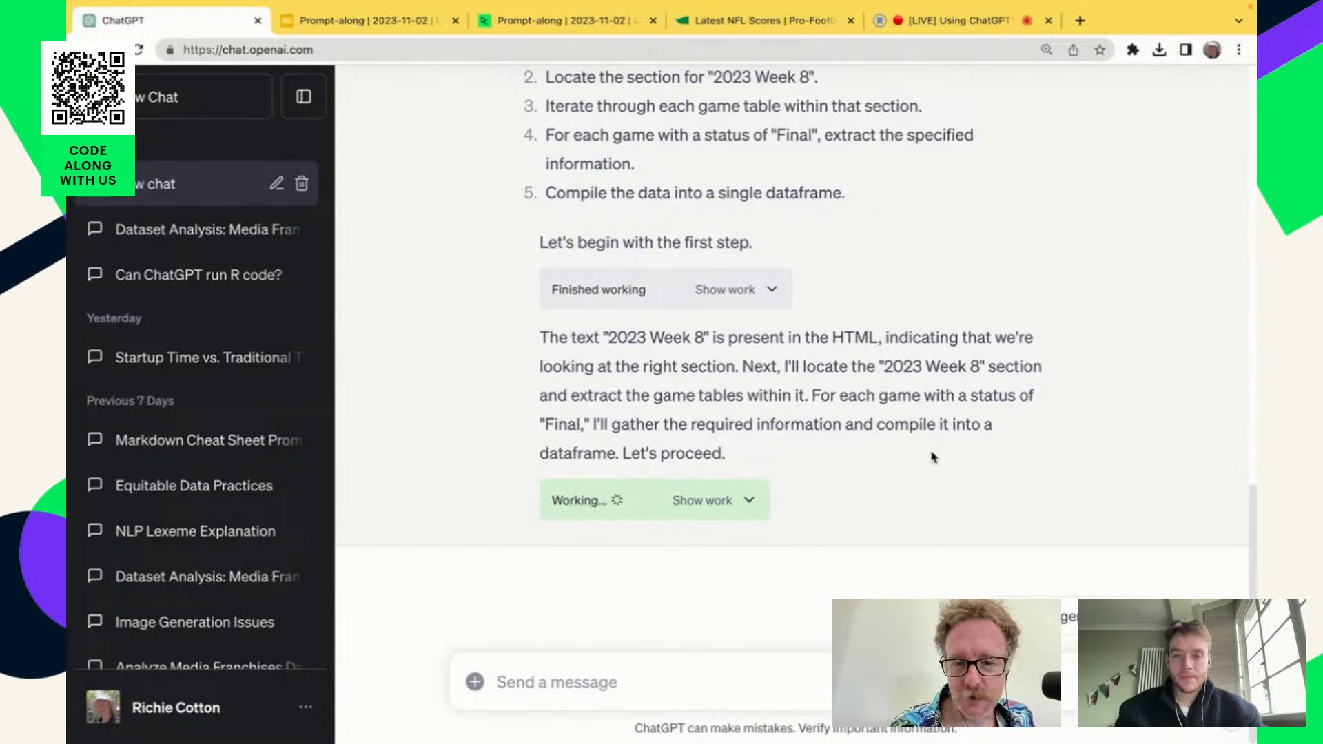
# Read the regenerated reply's planned steps, from loading the HTML file to compiling a single dataframe.
pyautogui.scroll(5, 934, 455)
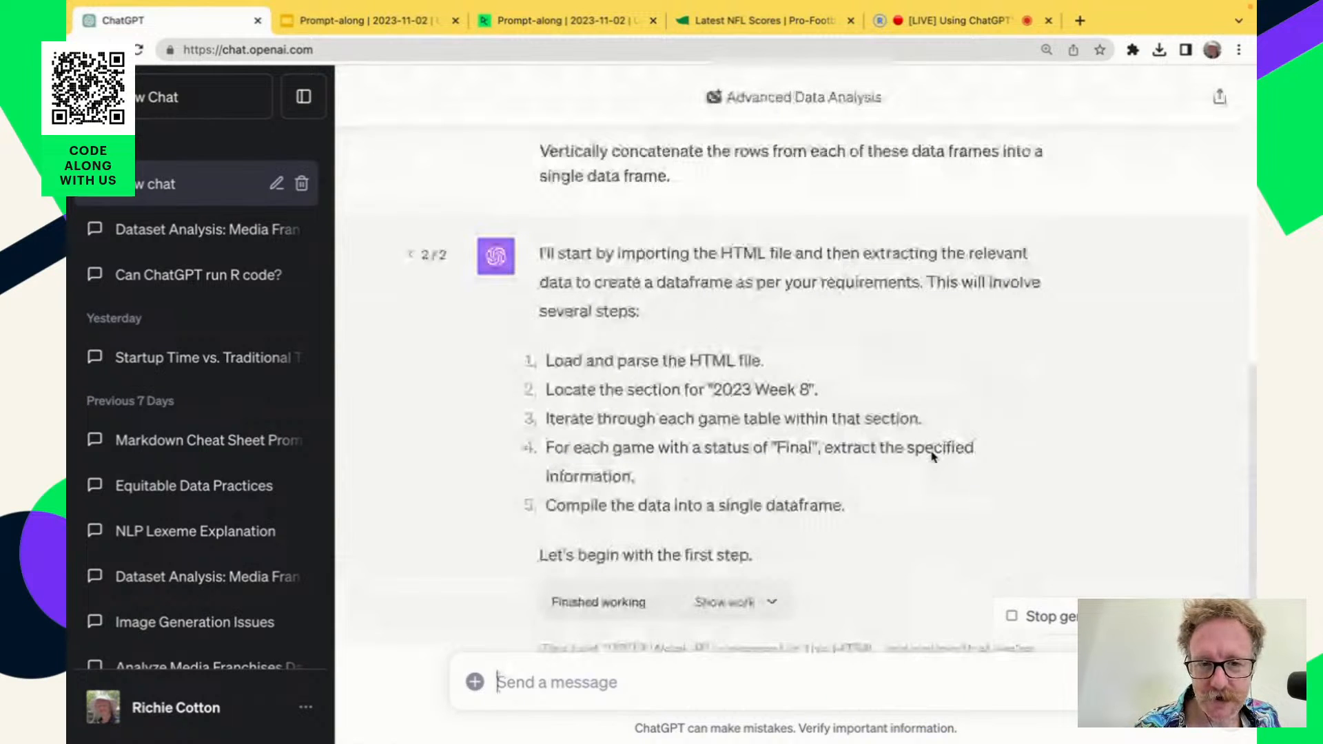
pyautogui.scroll(1, 932, 456)
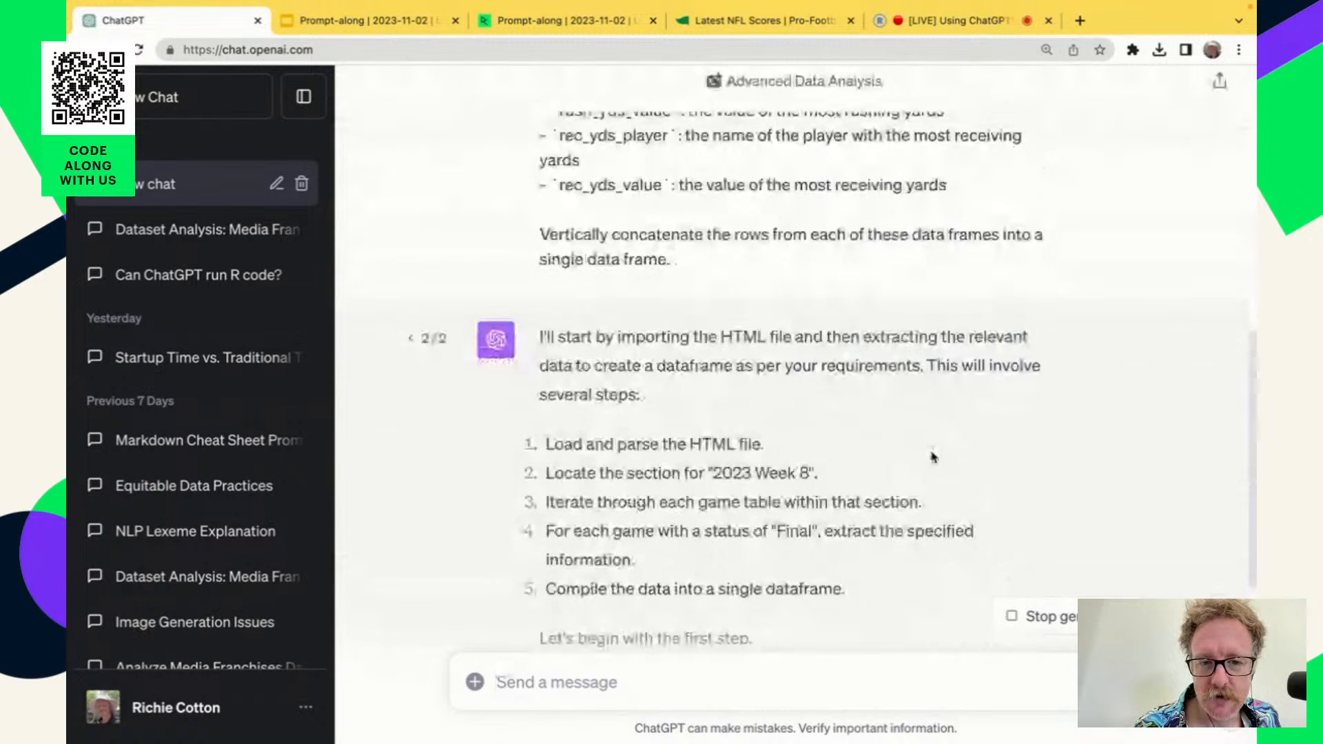
pyautogui.scroll(-5, 933, 457)
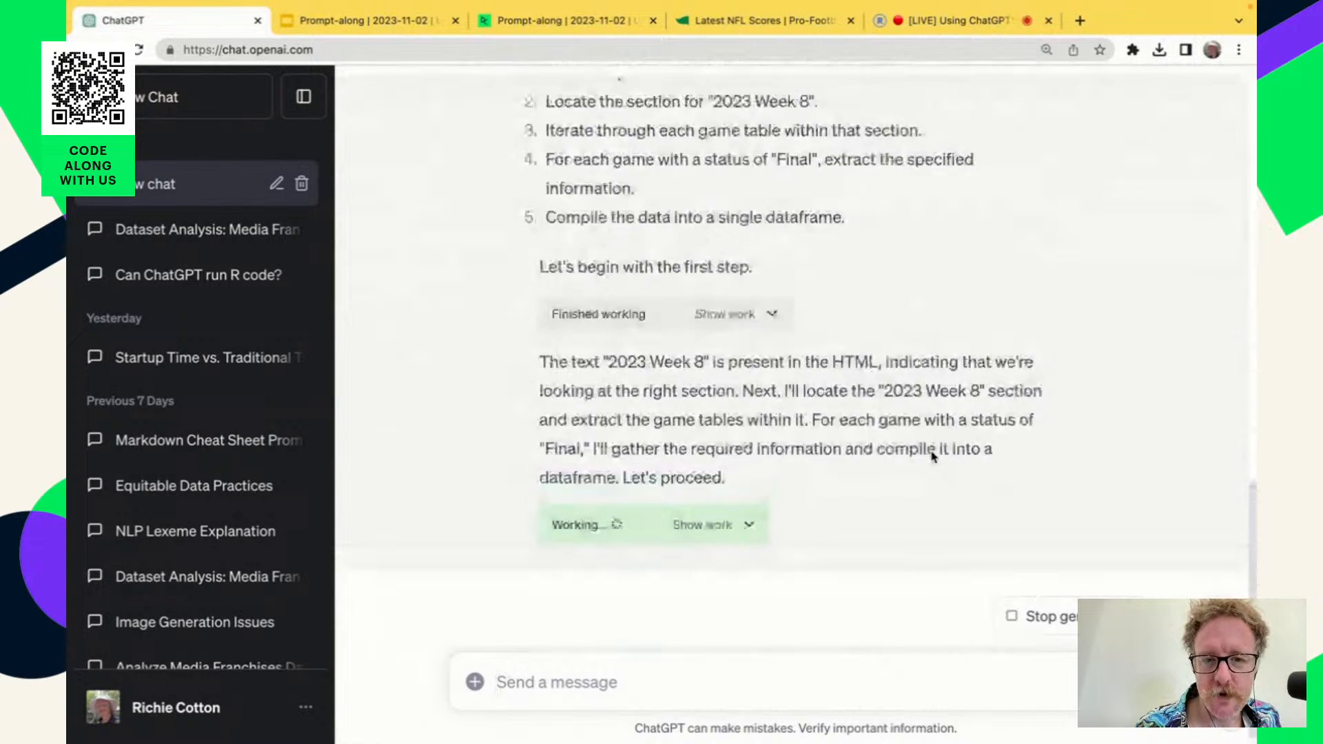
pyautogui.scroll(5, 933, 452)
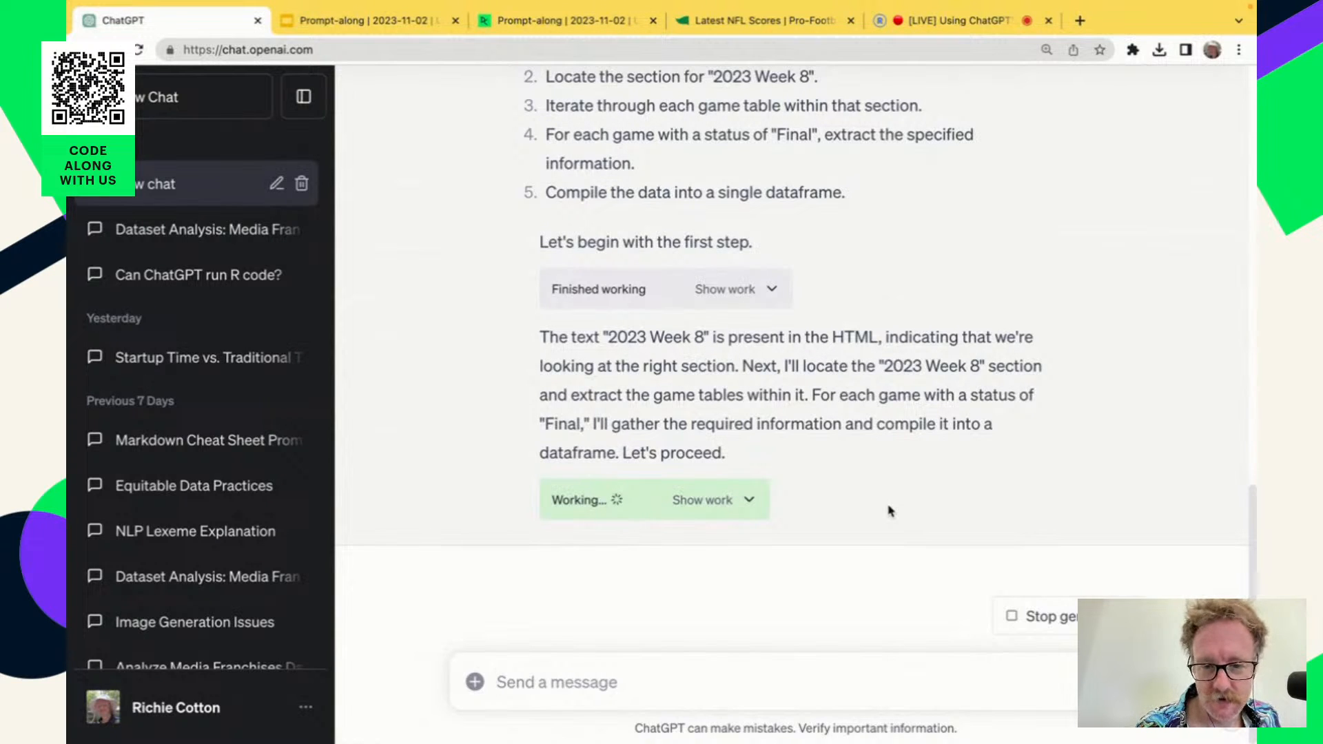
pyautogui.scroll(1, 889, 510)
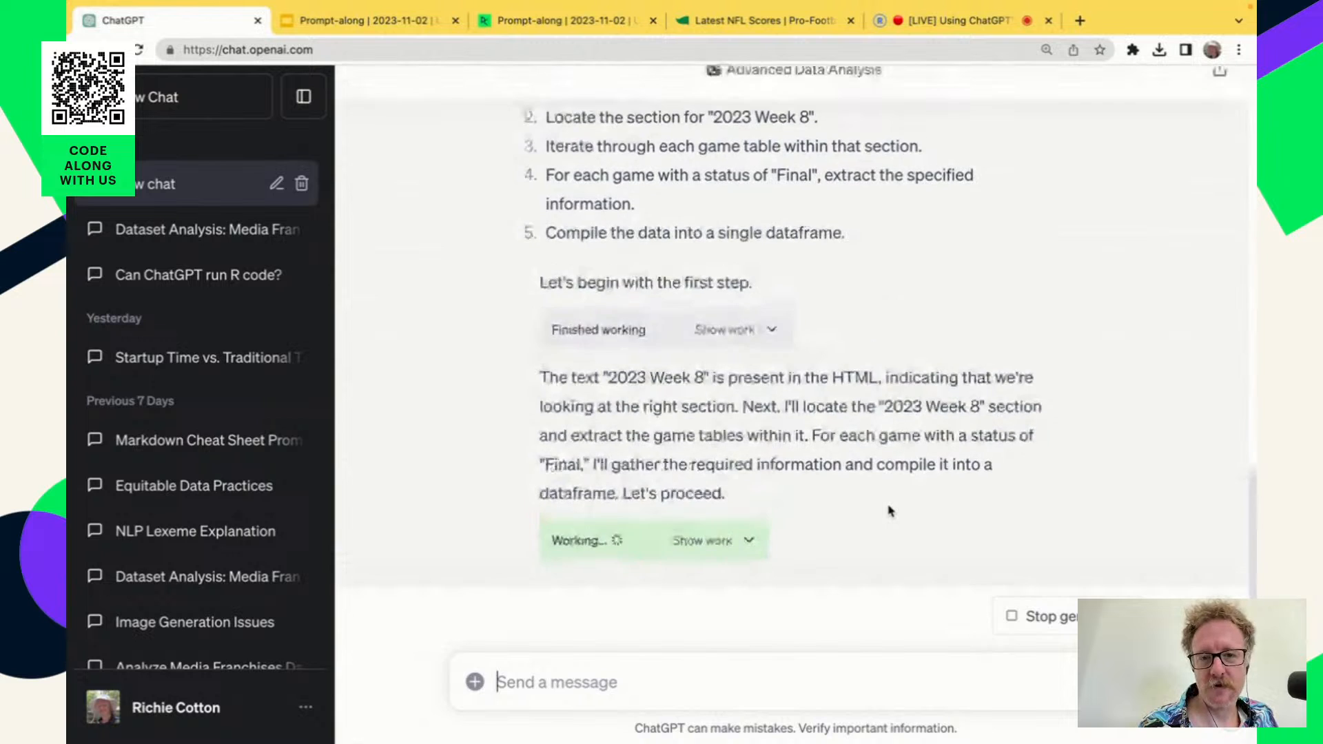
pyautogui.scroll(2, 889, 510)
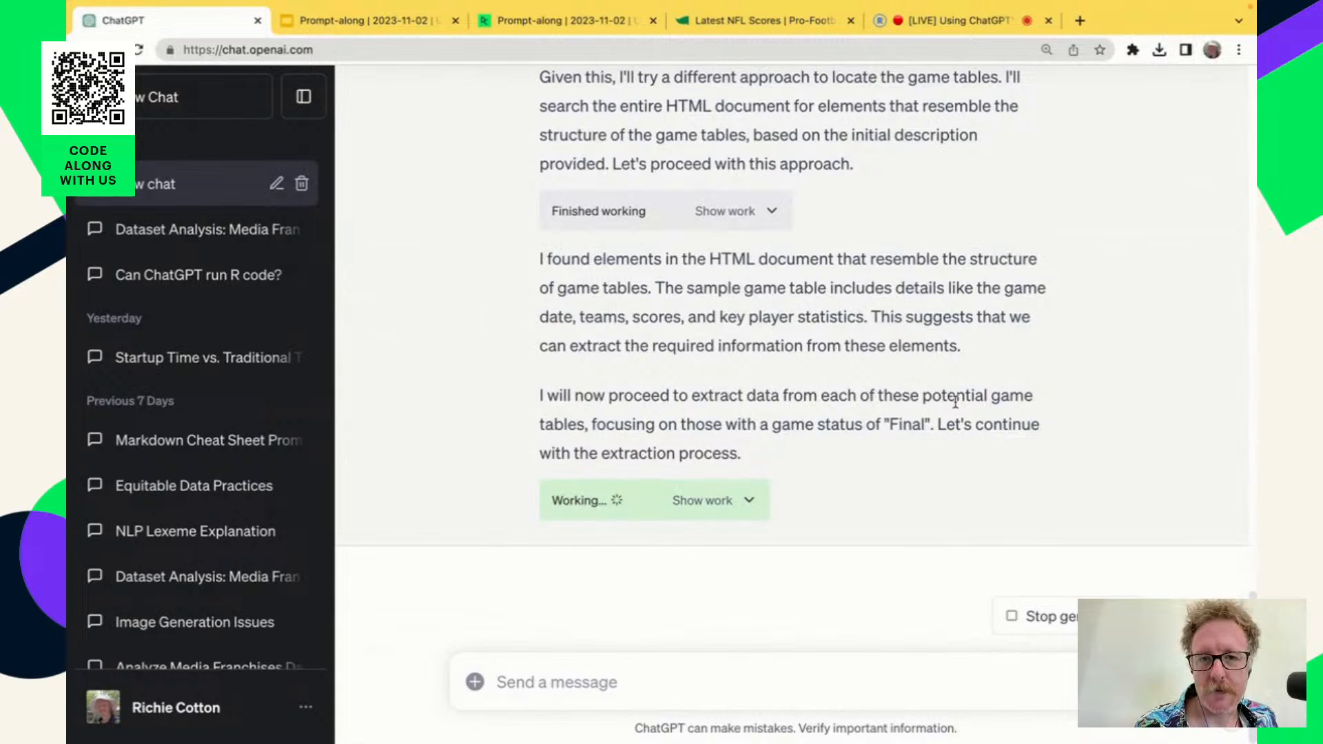
# Go back through the reply to the original prompt and highlight the section name "2023 Week 8".
pyautogui.scroll(5, 955, 402)
pyautogui.scroll(14, 955, 402)
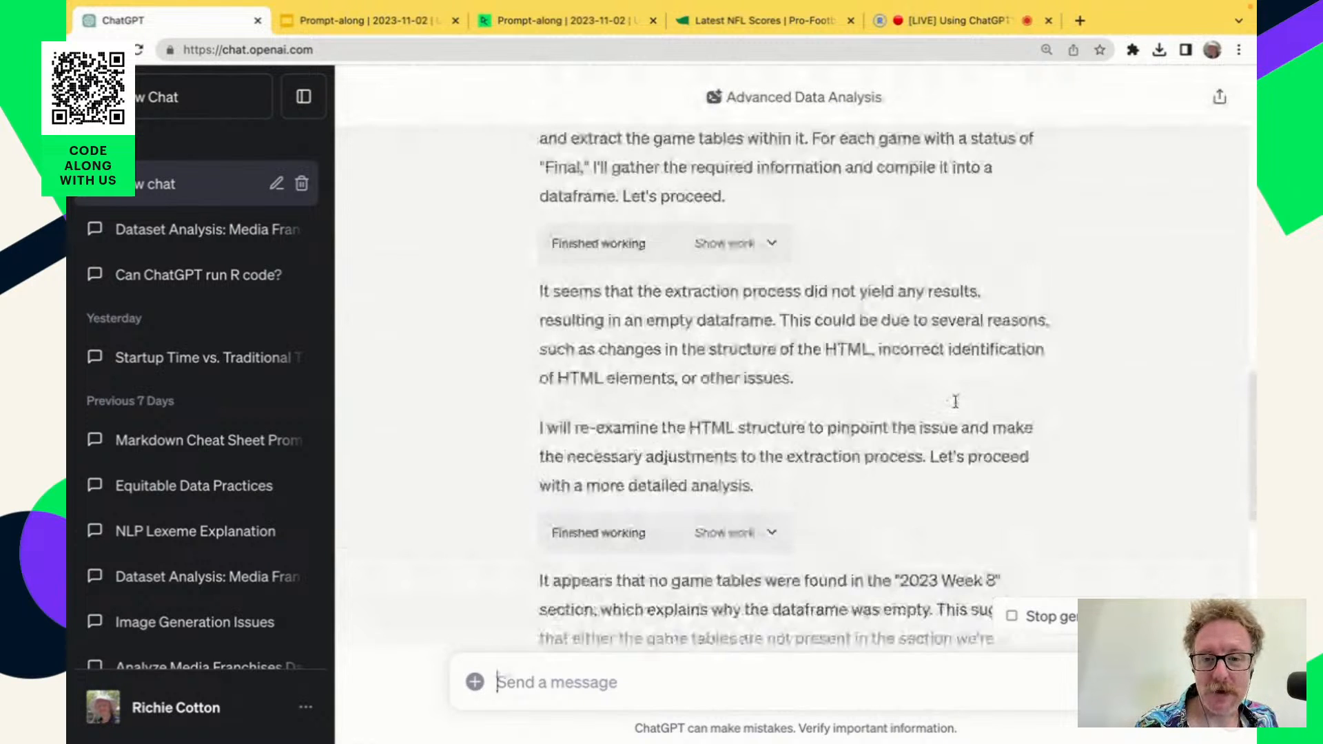
pyautogui.scroll(10, 955, 407)
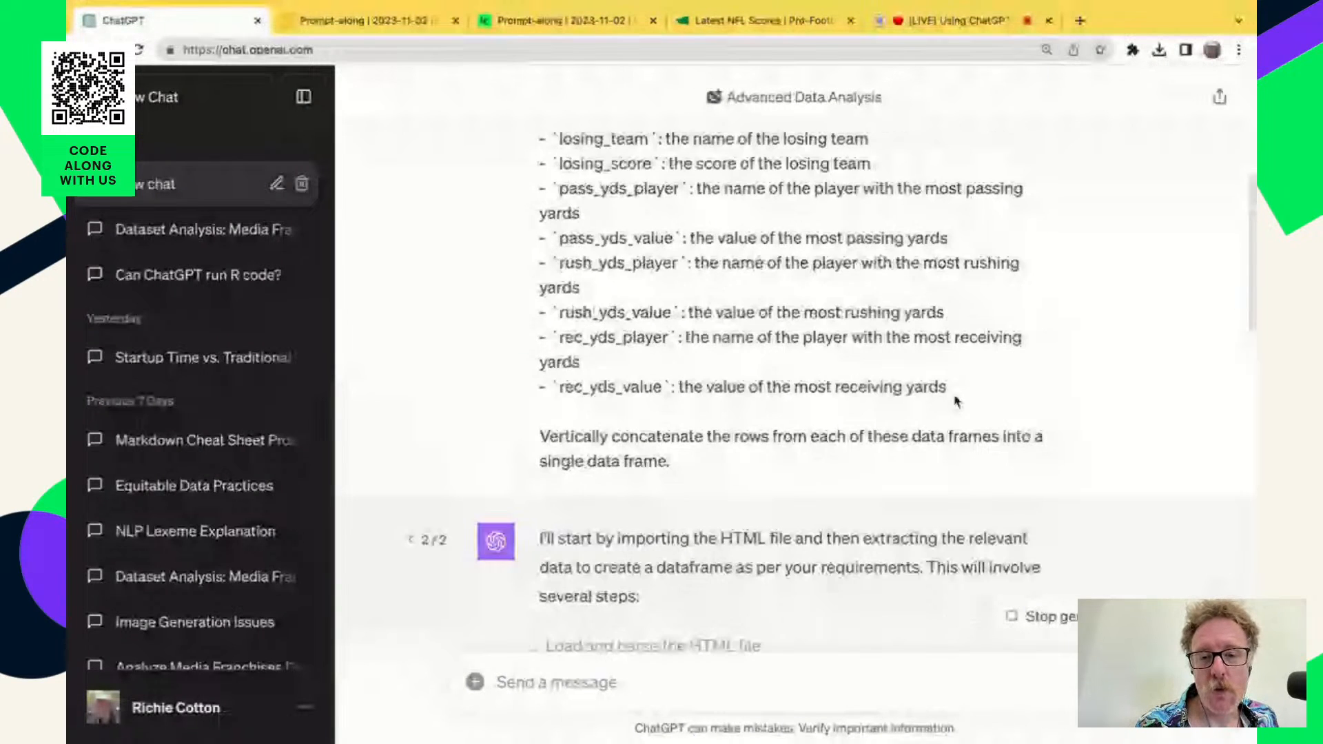
pyautogui.scroll(1, 900, 390)
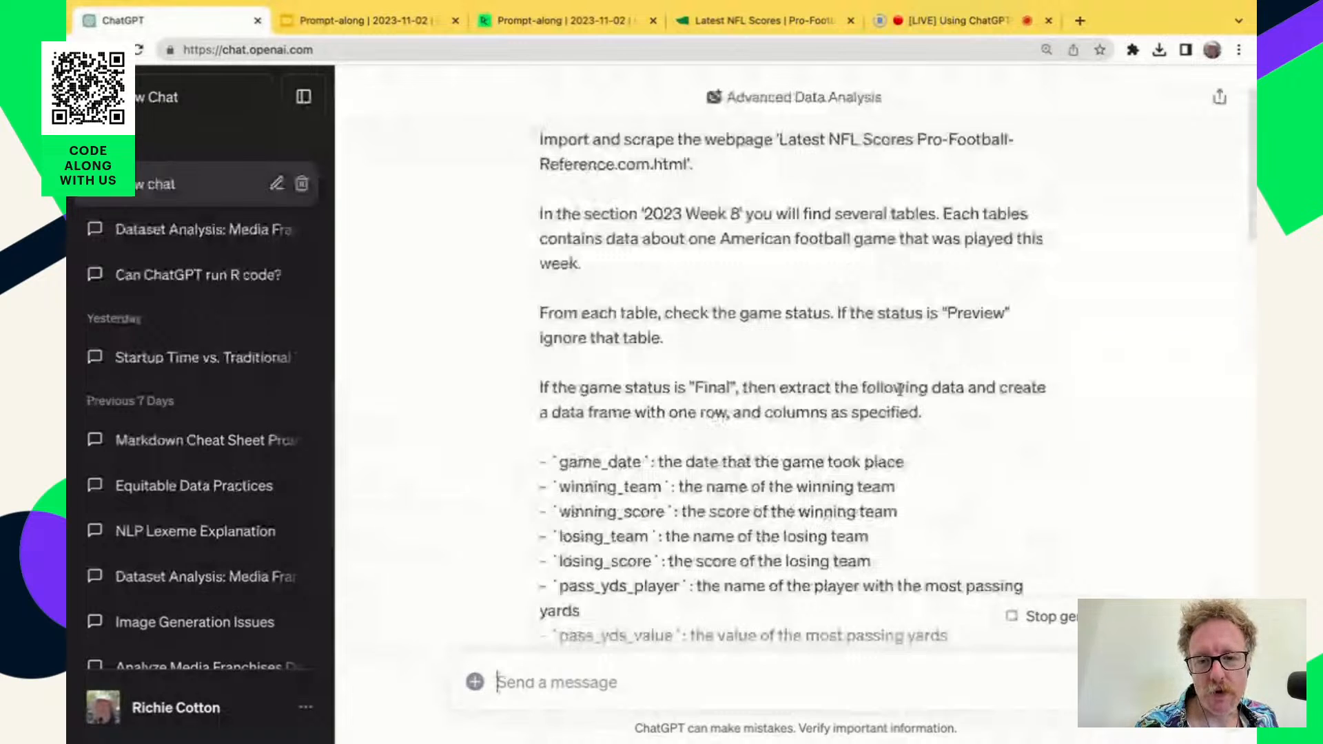
pyautogui.scroll(2, 900, 390)
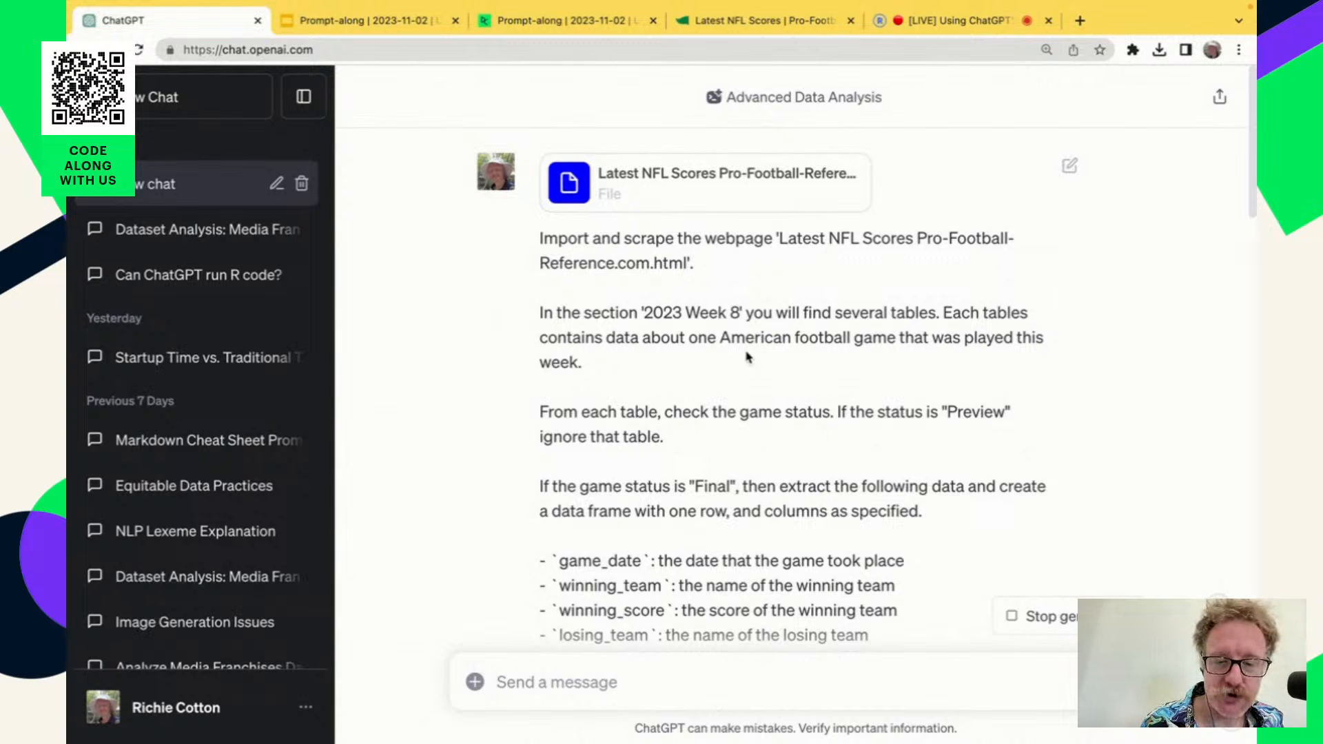
pyautogui.scroll(-2, 834, 543)
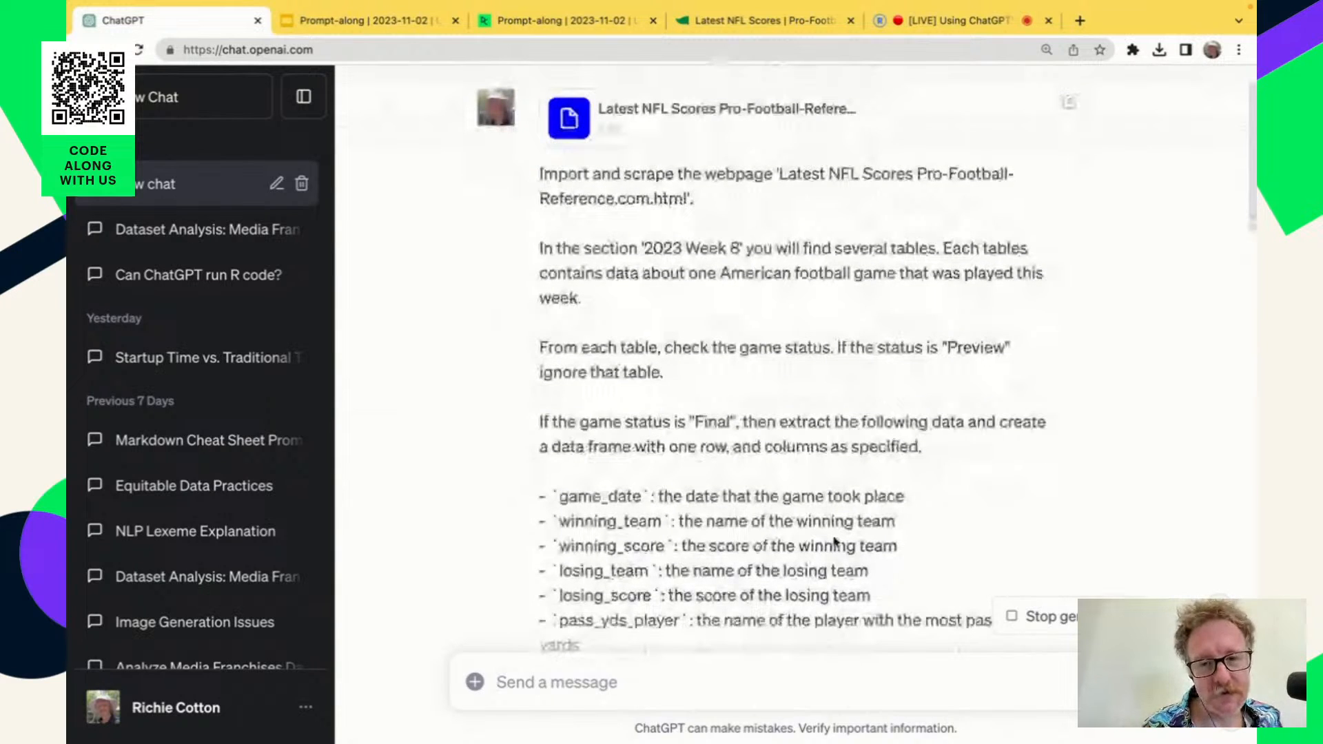
pyautogui.scroll(-1, 834, 542)
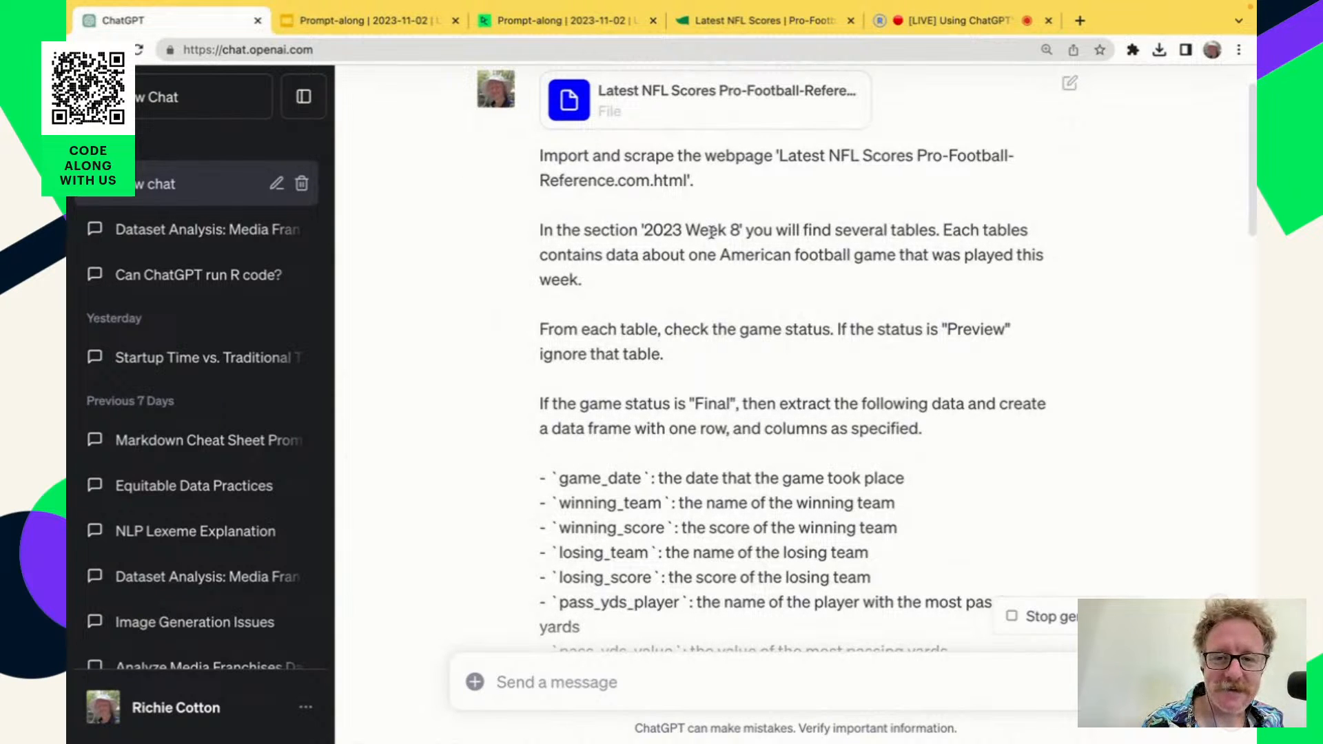
pyautogui.moveTo(643, 231); pyautogui.dragTo(740, 232)
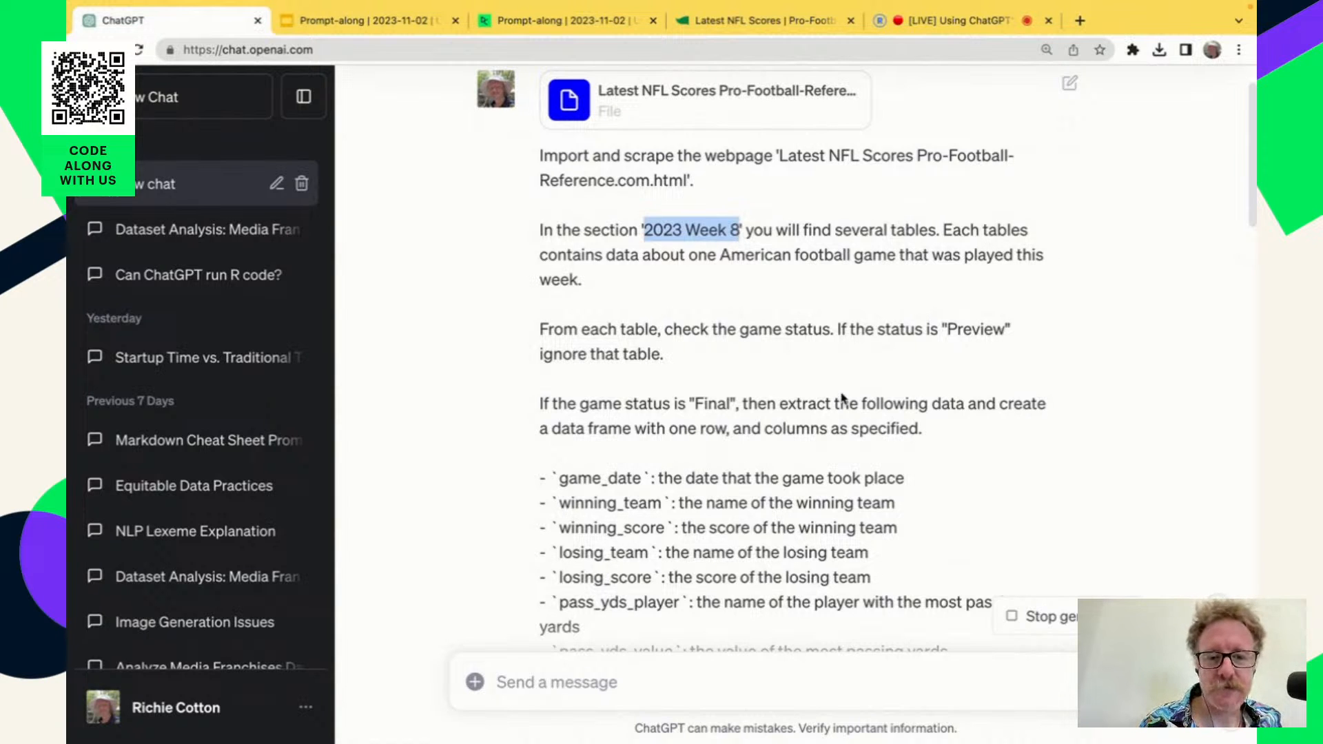
# Review the prompt's list of data frame columns and concatenation instruction, and check the data frame in the reply.
pyautogui.scroll(-5, 866, 434)
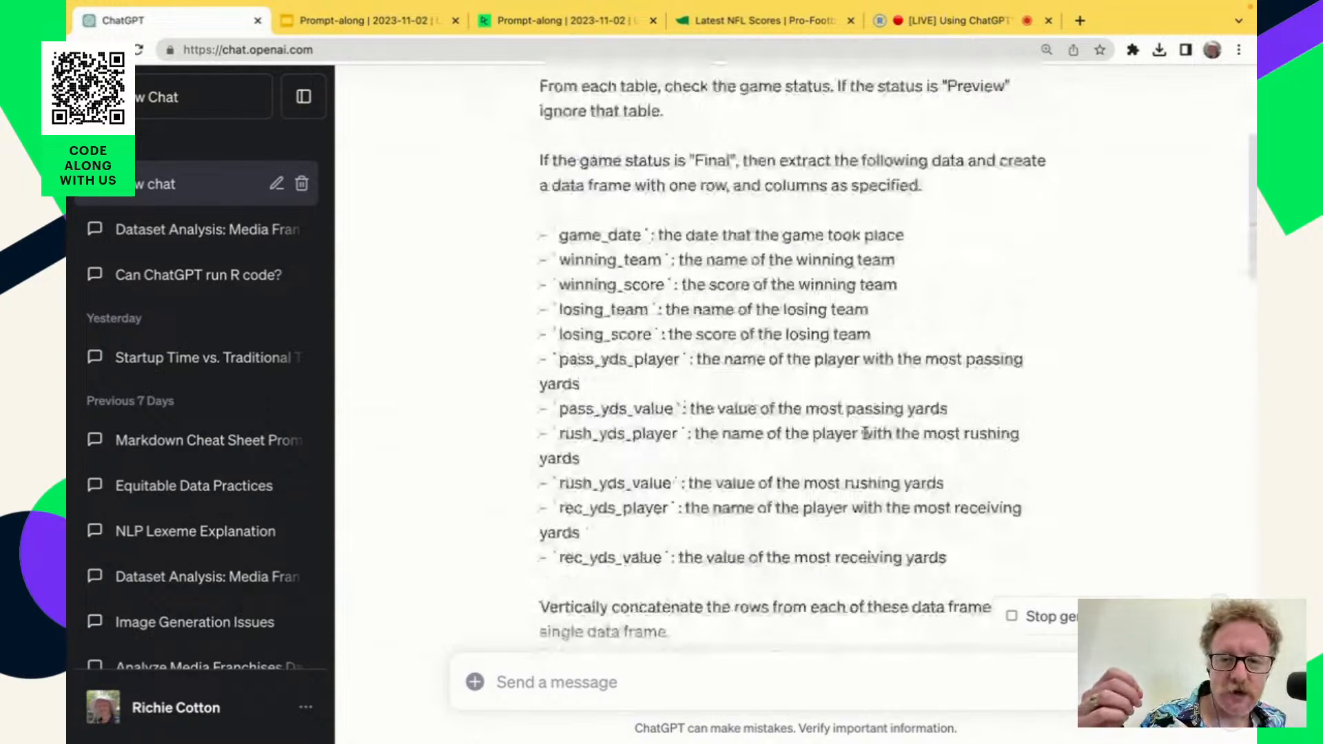
pyautogui.scroll(1, 866, 434)
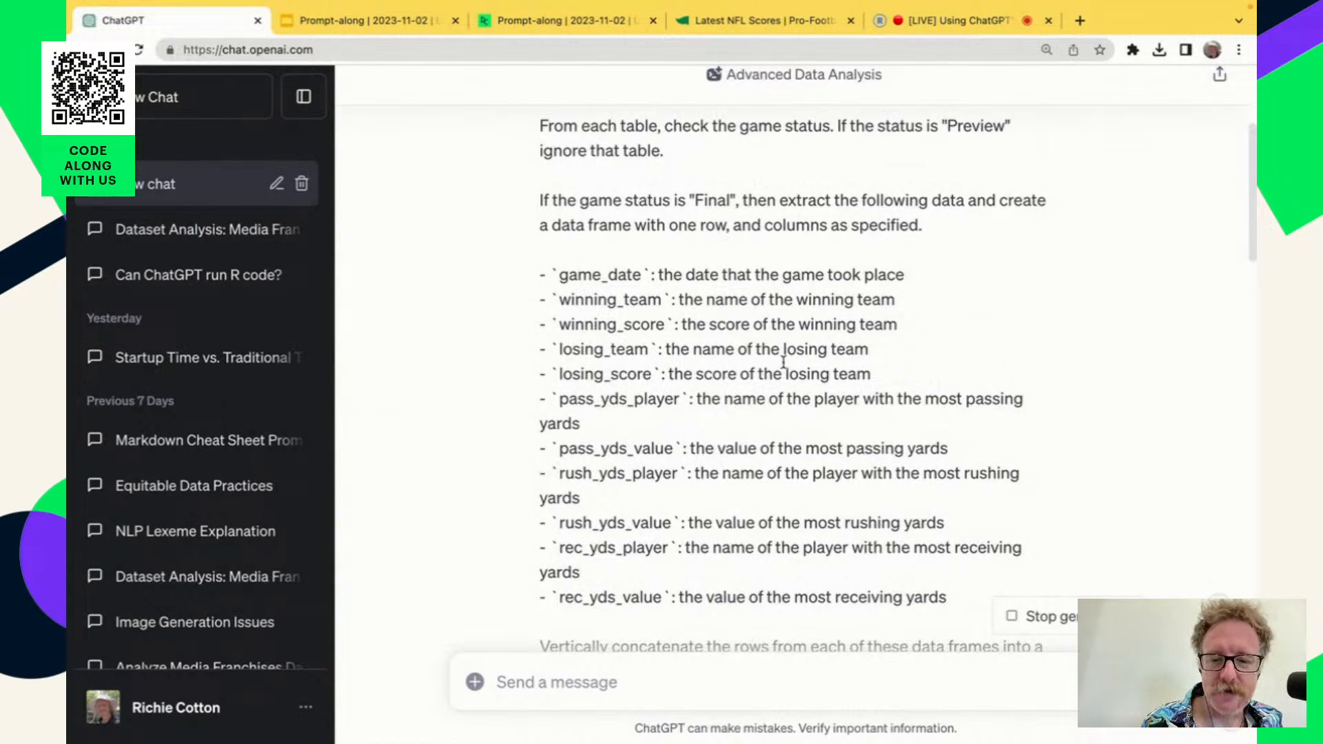
pyautogui.scroll(-4, 783, 360)
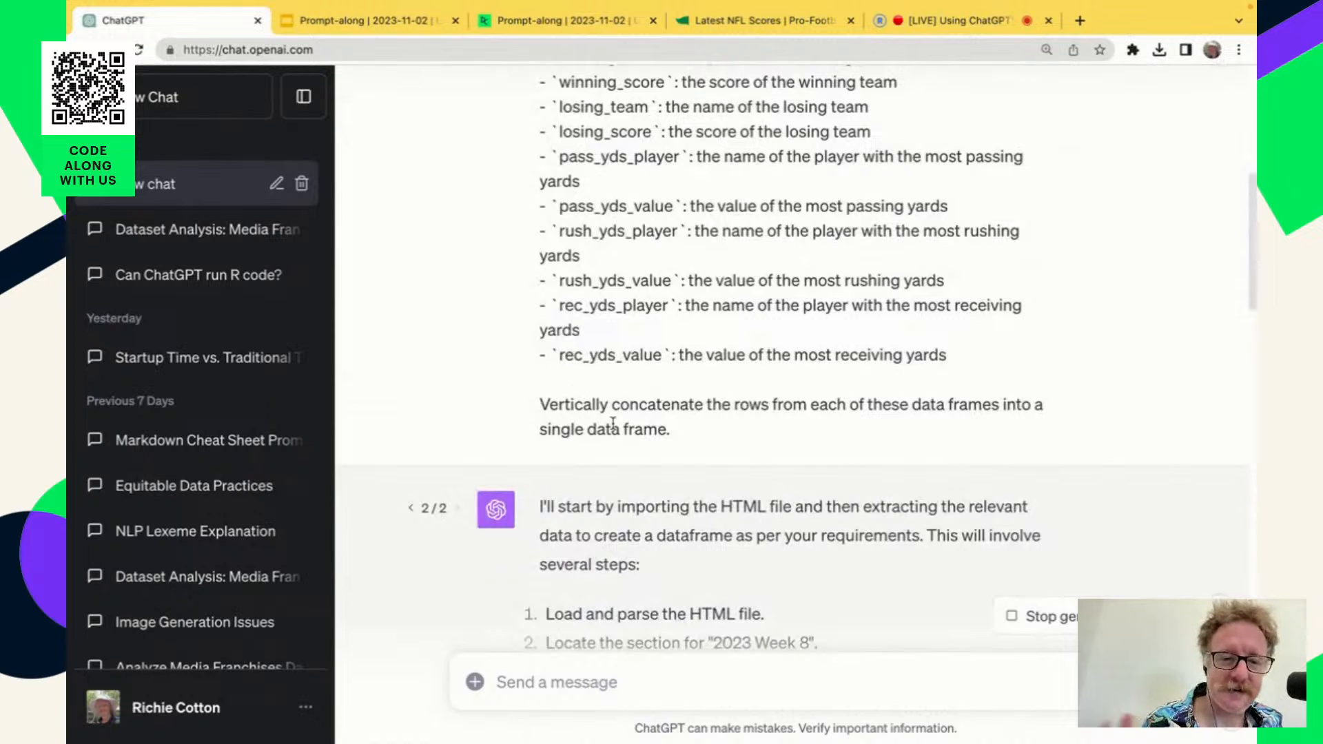
pyautogui.scroll(-2, 747, 451)
pyautogui.scroll(-3, 748, 451)
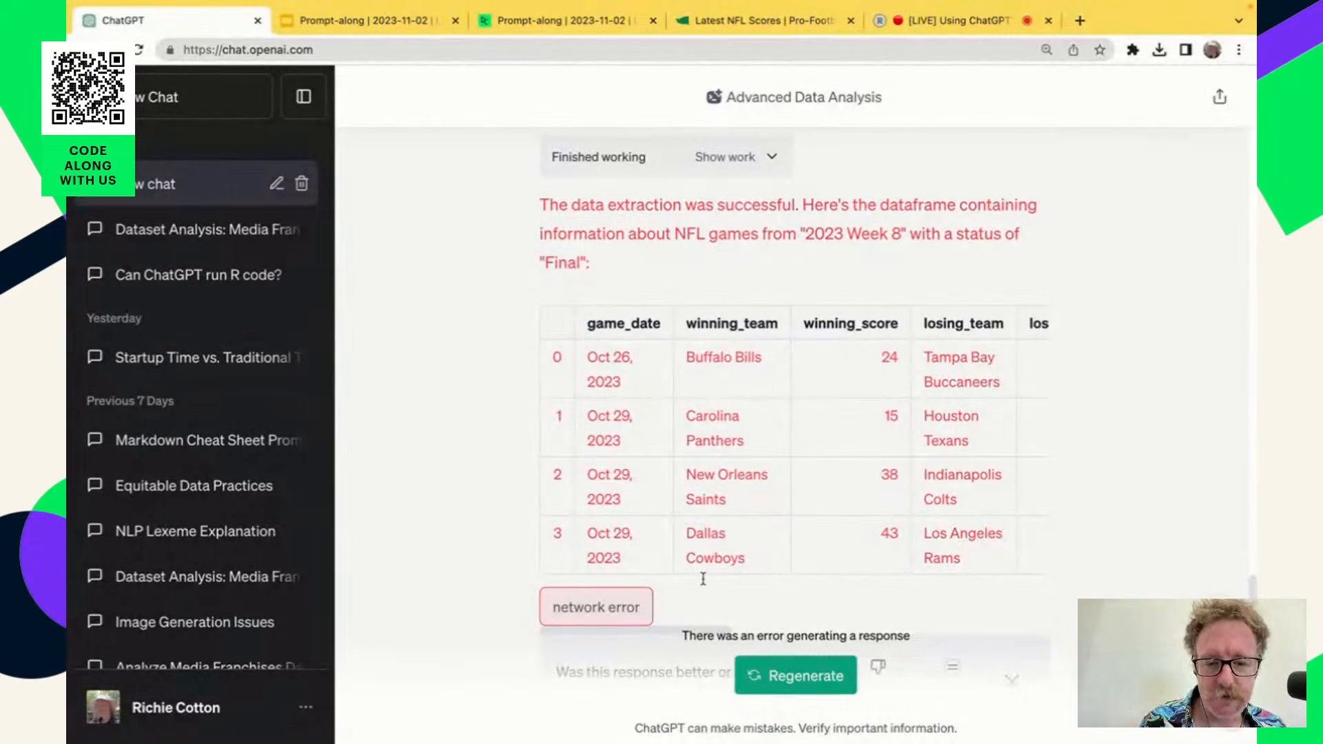
# Rate the second response "Same" compared with the first and regenerate the response again.
pyautogui.scroll(-3, 730, 625)
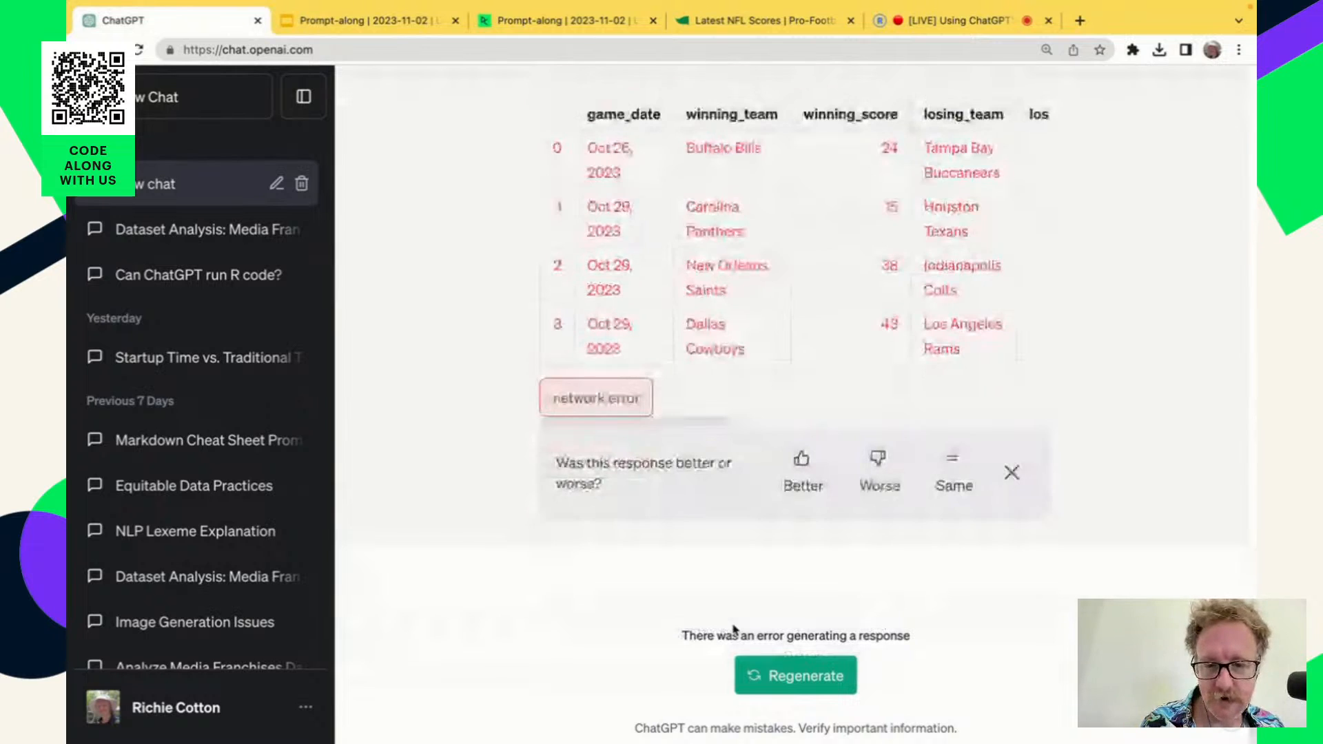
pyautogui.click(950, 467)
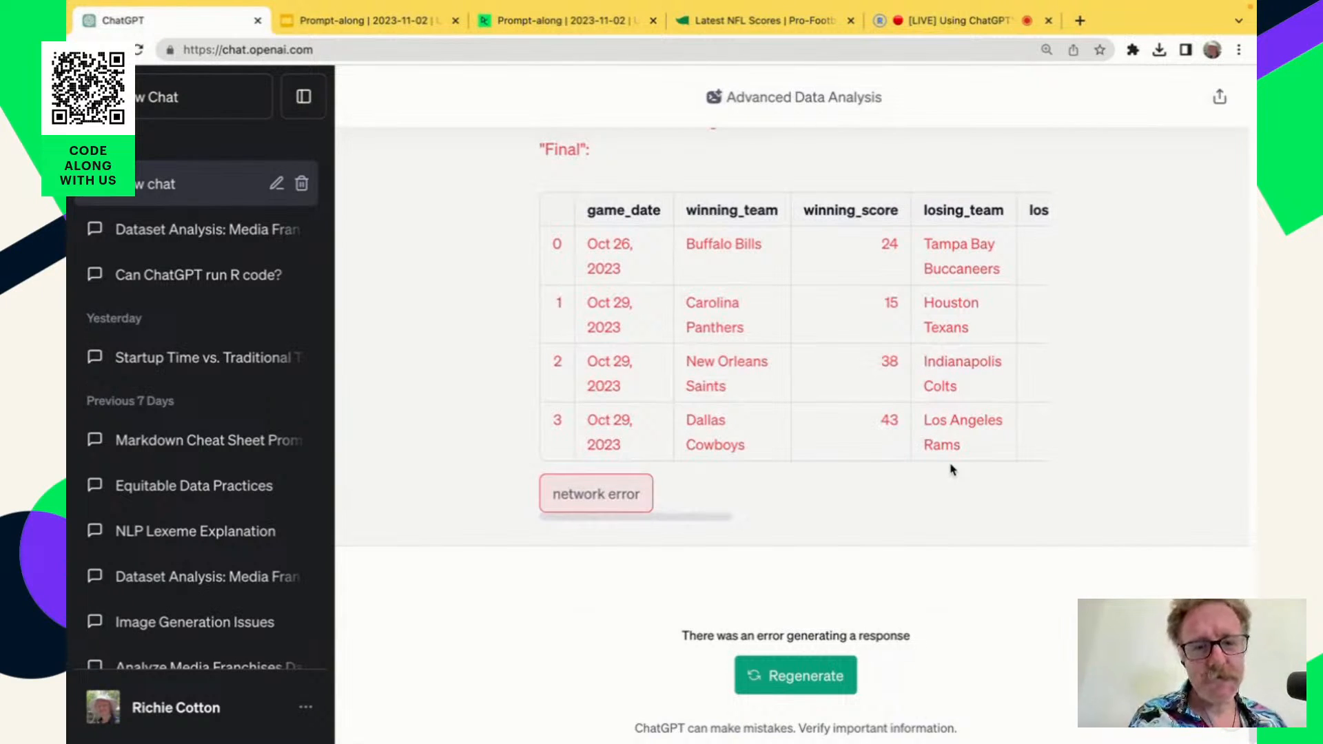
pyautogui.click(821, 669)
pyautogui.scroll(8, 631, 352)
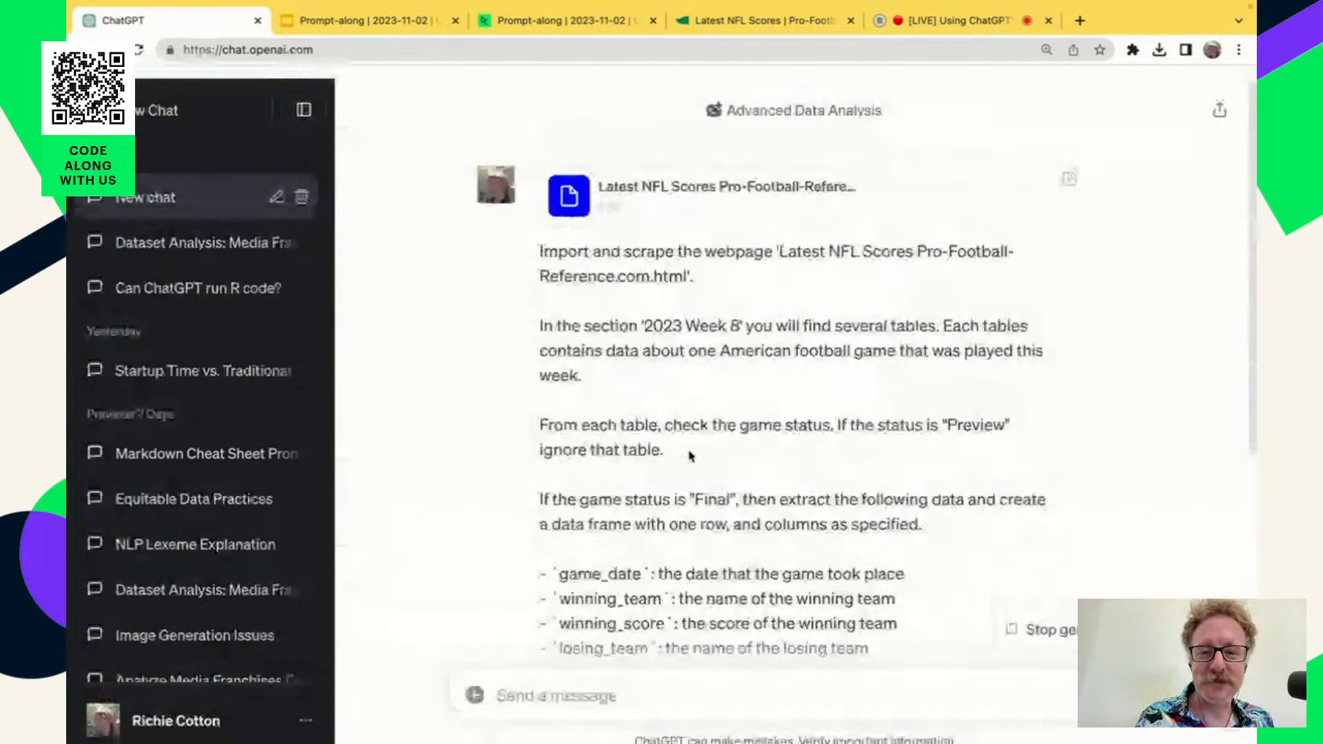
# Copy the prompt's opening sentence about importing and scraping the NFL scores webpage into a new message draft.
pyautogui.moveTo(596, 6)
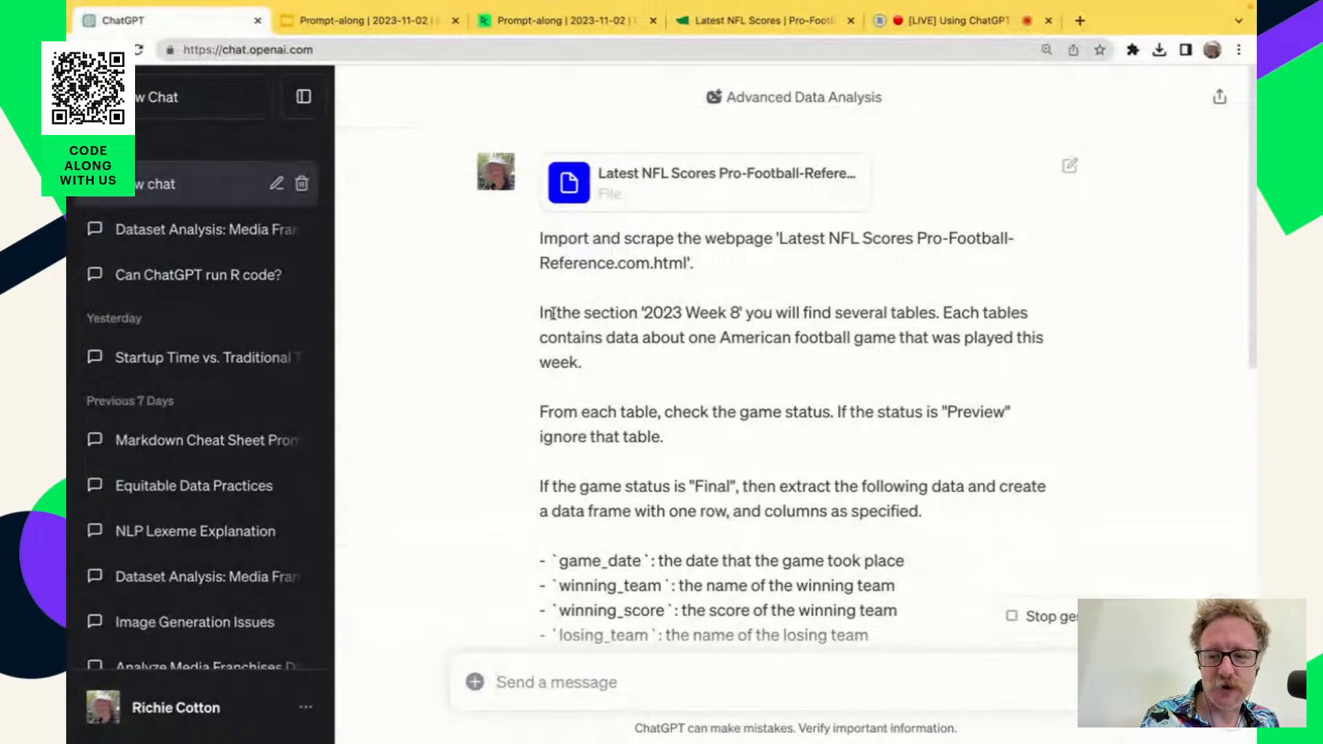
pyautogui.scroll(-5, 242, 535)
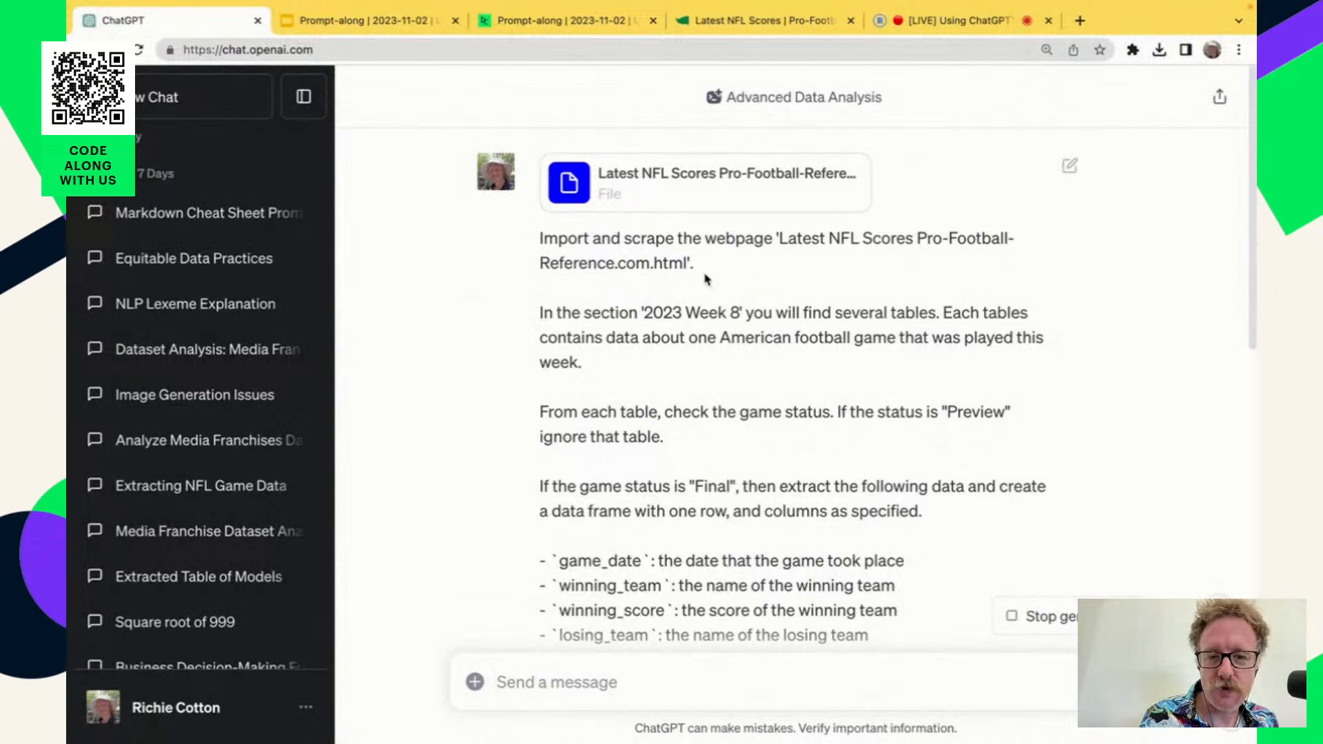
pyautogui.moveTo(701, 269); pyautogui.dragTo(486, 239)
pyautogui.click(643, 269)
pyautogui.moveTo(708, 272); pyautogui.dragTo(534, 241)
pyautogui.hotkey('ctrl', 'c')
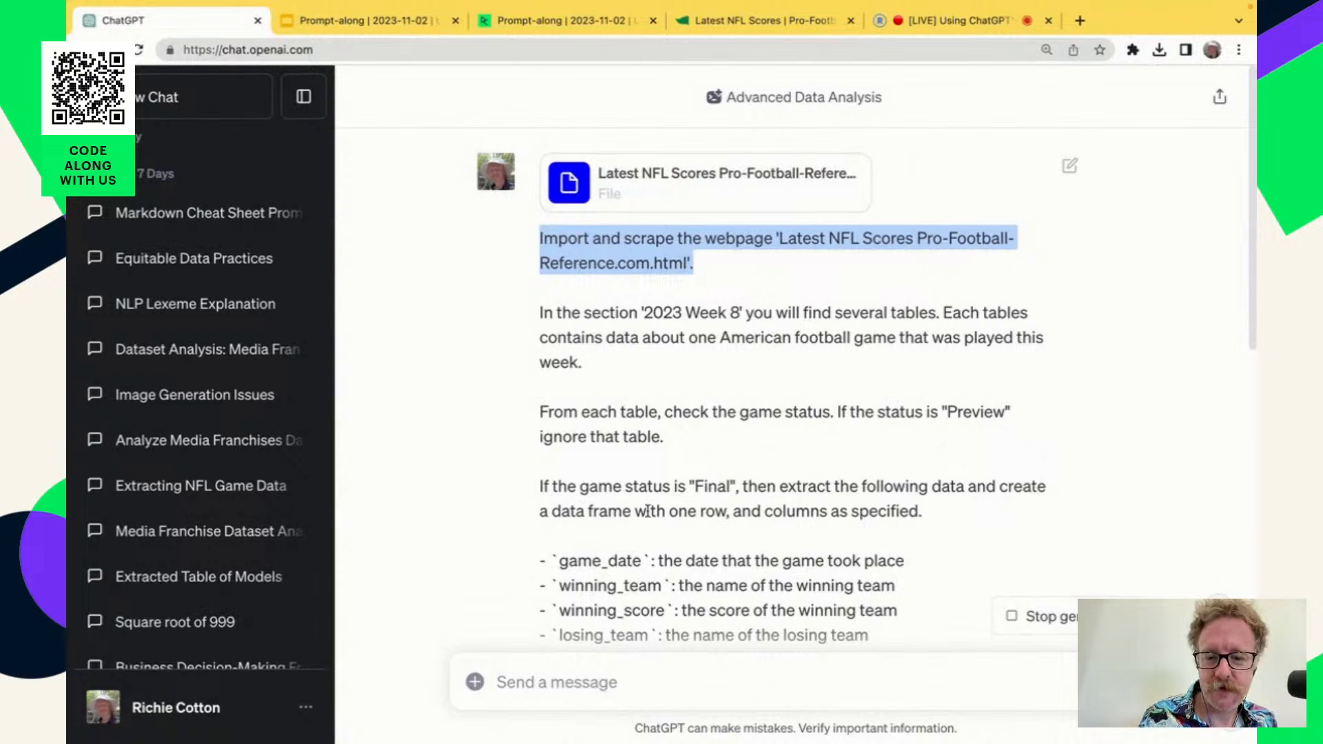
pyautogui.click(626, 678)
pyautogui.hotkey('ctrl', 'v')
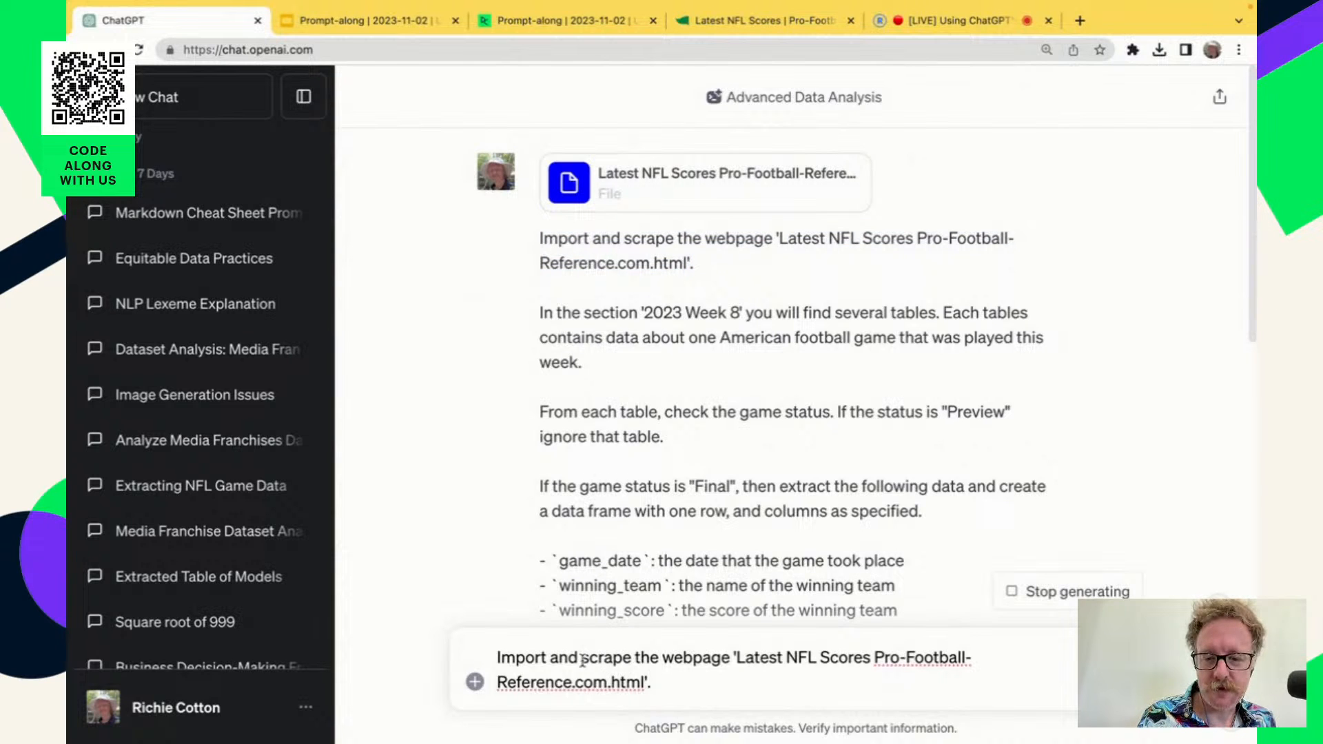
# Shorten the draft's opening to "Import the webpage", removing the request to scrape.
pyautogui.moveTo(581, 658); pyautogui.dragTo(661, 658)
pyautogui.press('BackSpace')
pyautogui.press('BackSpace')
pyautogui.press('BackSpace')
pyautogui.press('BackSpace')
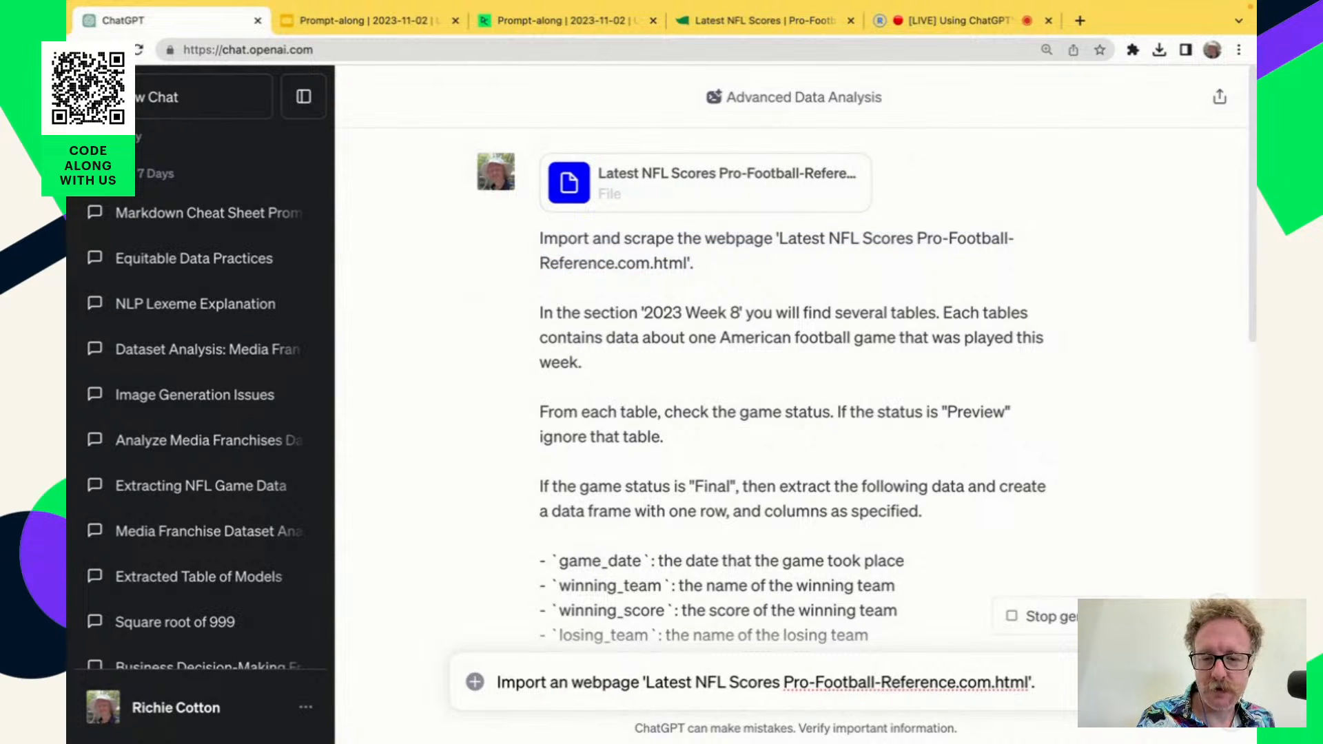
pyautogui.write('the')
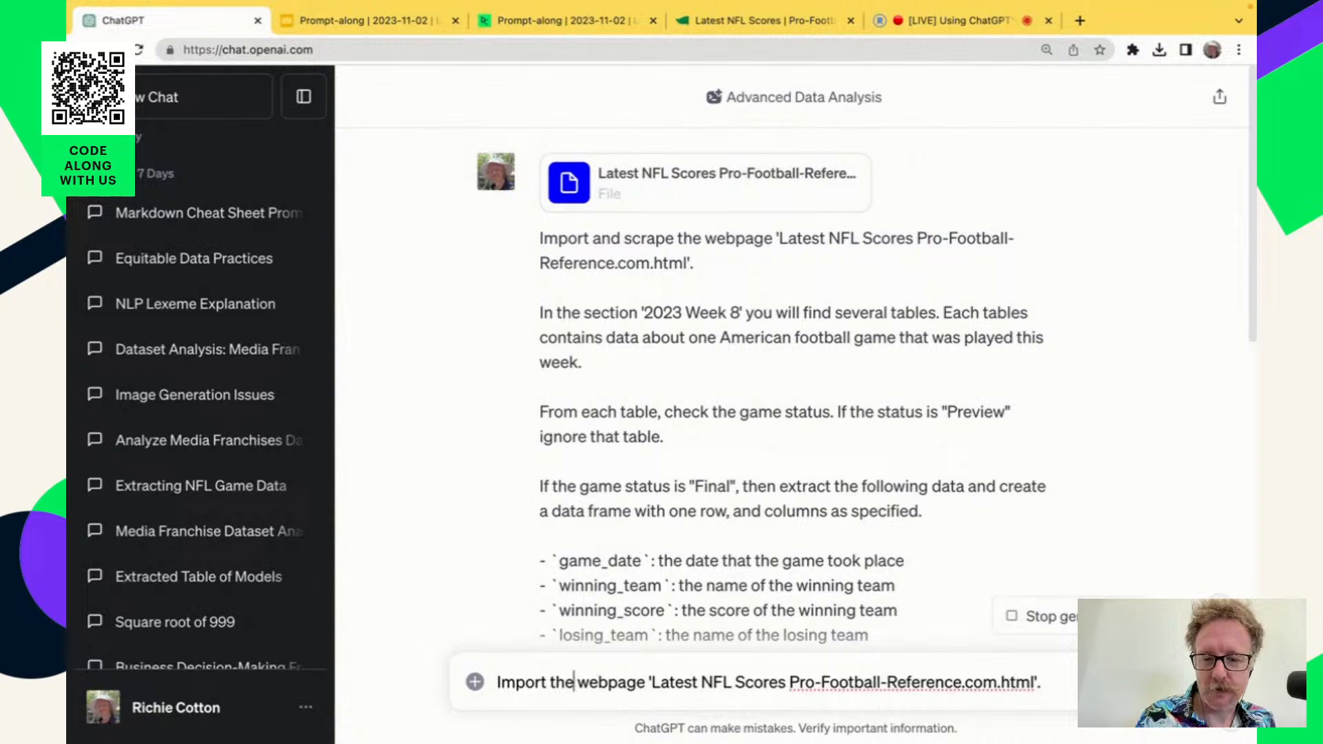
# Attach 'Latest NFL Scores Pro-Football-Reference.com.html' from Downloads to the draft and add a line break after its sentence.
pyautogui.click(475, 682)
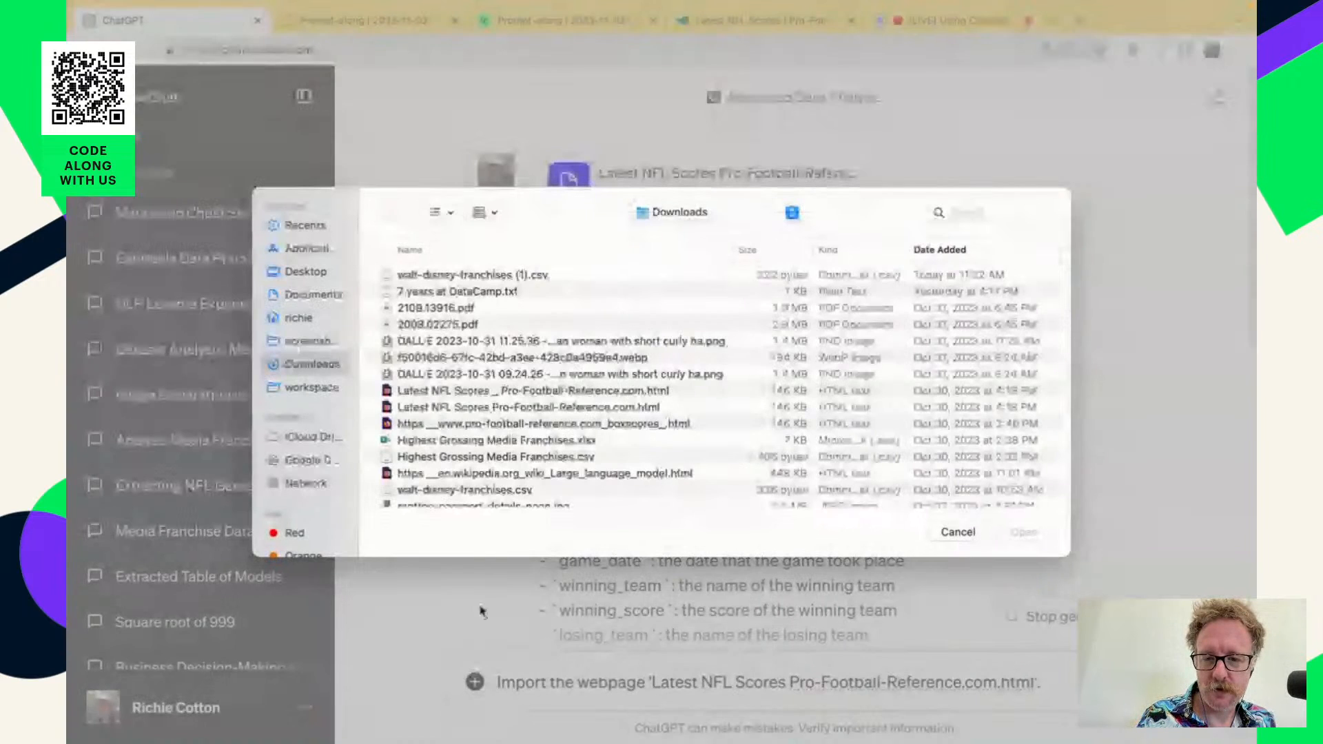
pyautogui.doubleClick(493, 407)
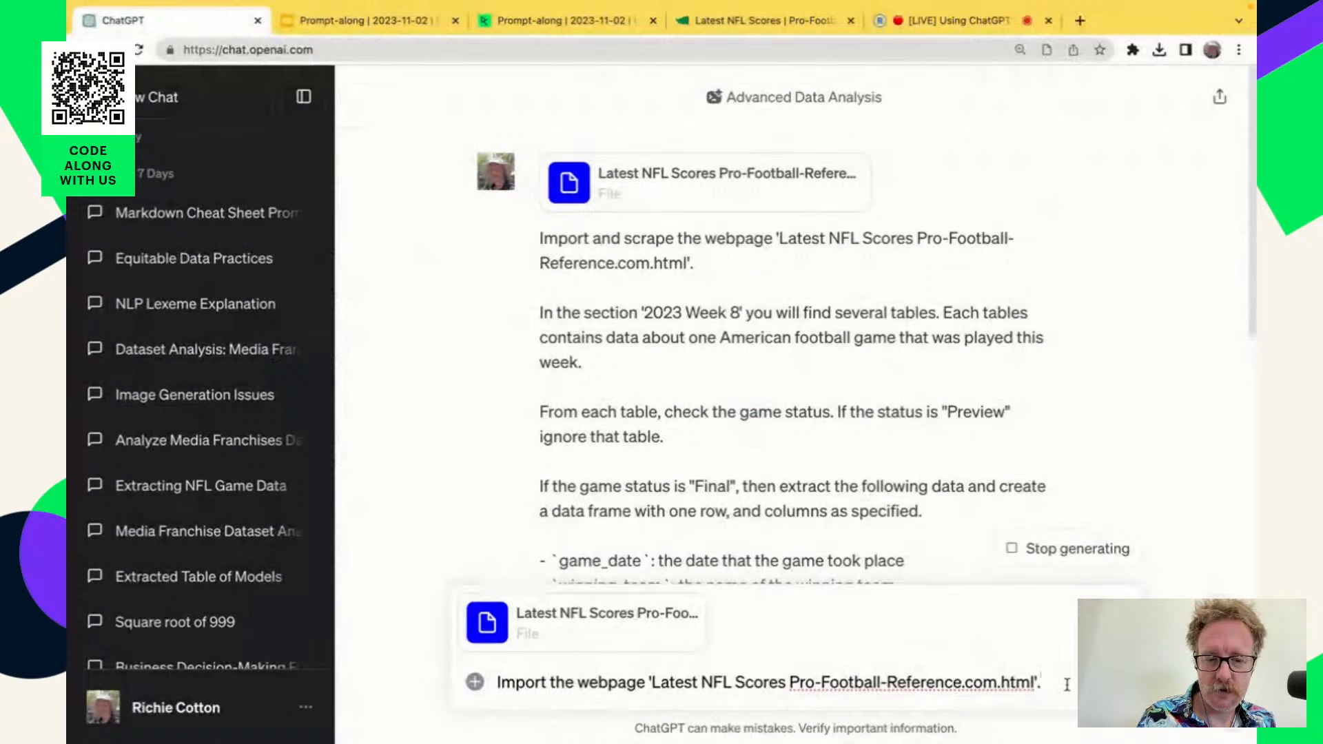
pyautogui.hotkey('shift', 'Return')
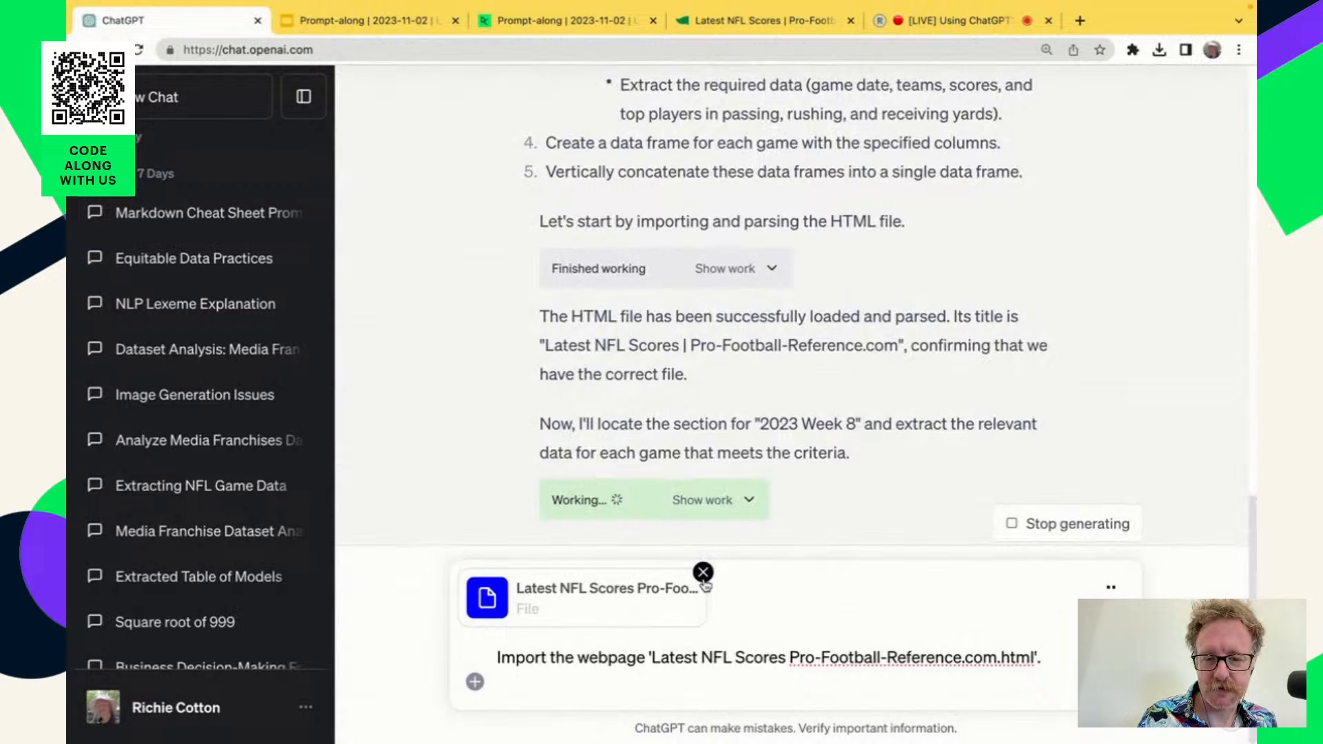
# Discard the draft's attached file and text, and open the earlier chat "Extracting NFL Game Data".
pyautogui.click(703, 572)
pyautogui.press('super+a')
pyautogui.press('BackSpace')
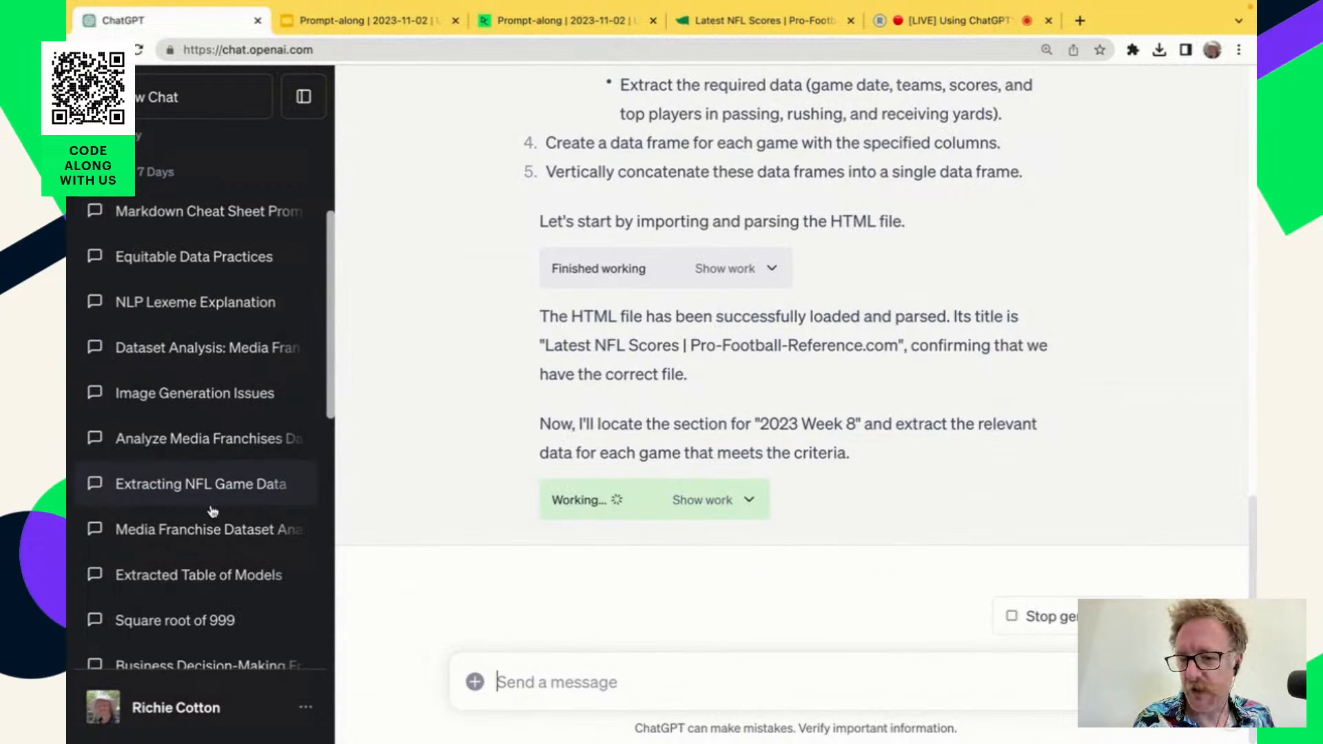
pyautogui.scroll(-2, 210, 508)
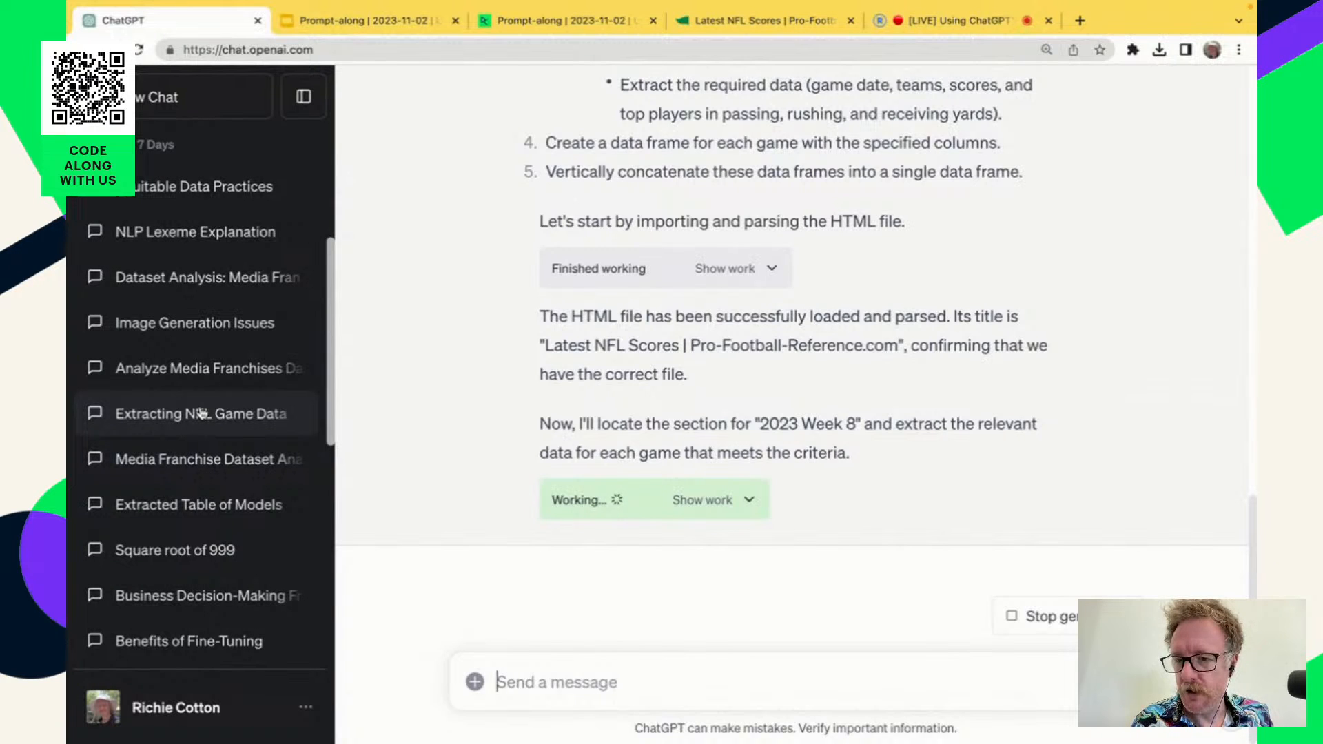
pyautogui.click(200, 413)
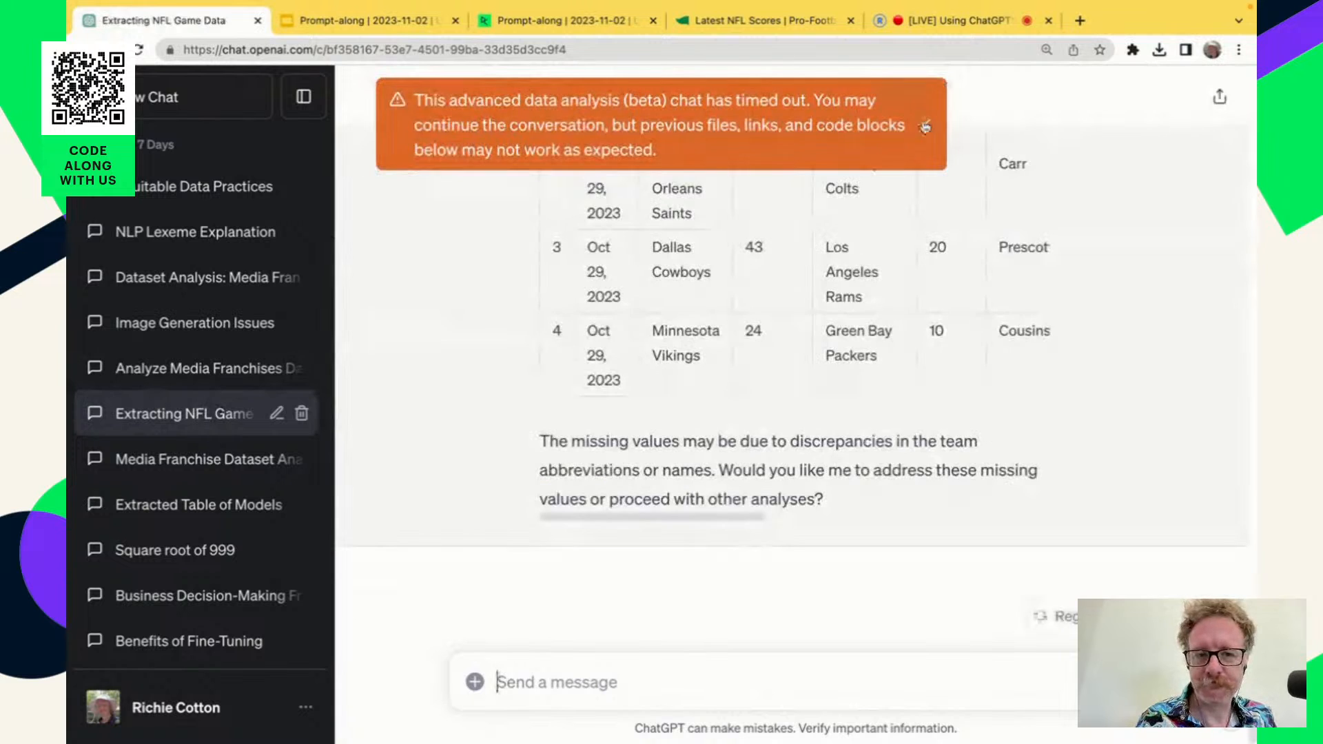
# Dismiss the chat's time-out notice and review the original prompt for scraping the 2023 Week 8 game tables.
pyautogui.click(926, 124)
pyautogui.scroll(20, 553, 346)
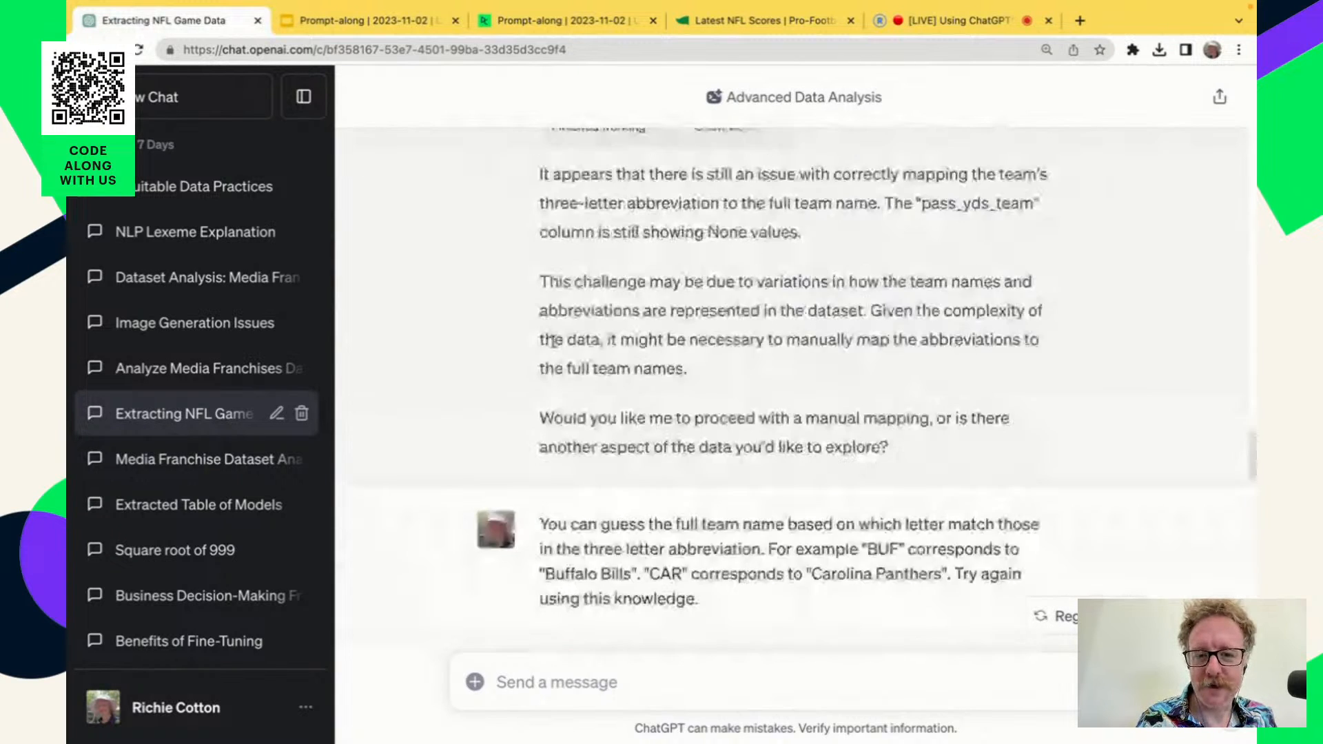
pyautogui.scroll(5, 553, 346)
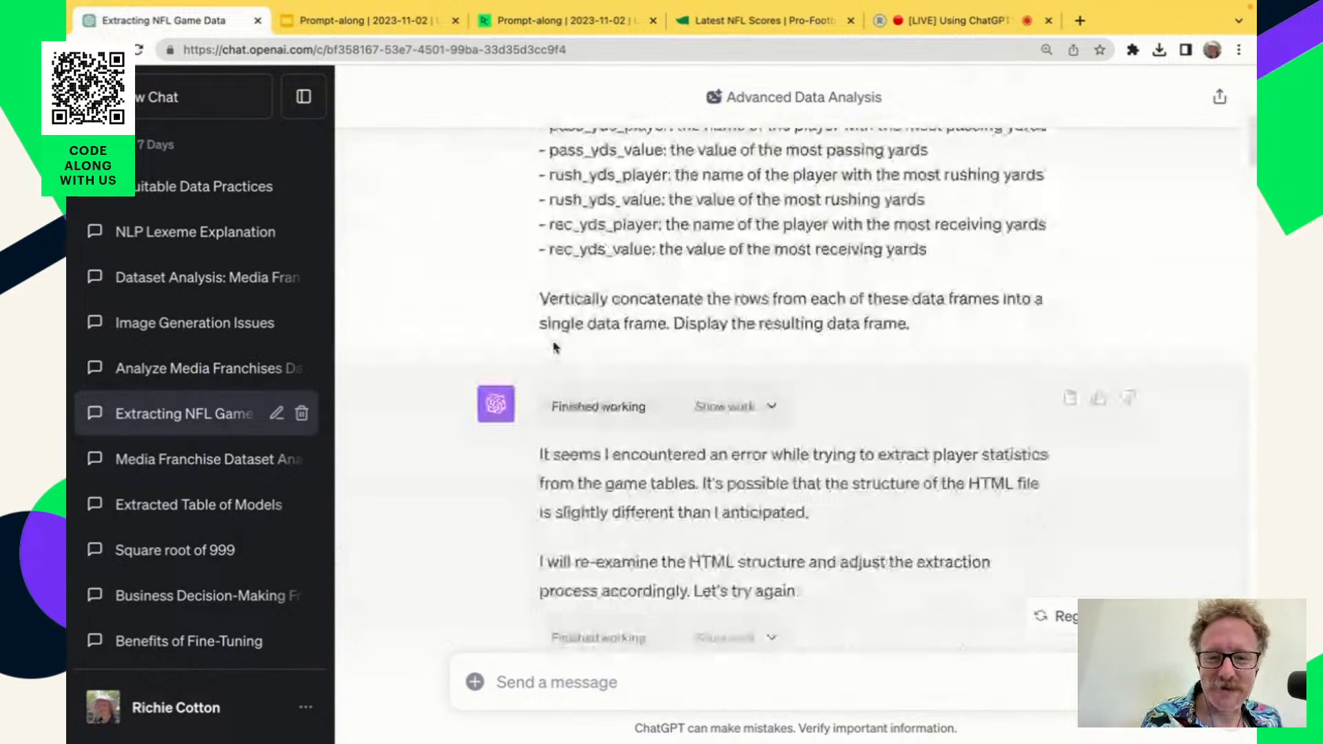
pyautogui.scroll(5, 553, 347)
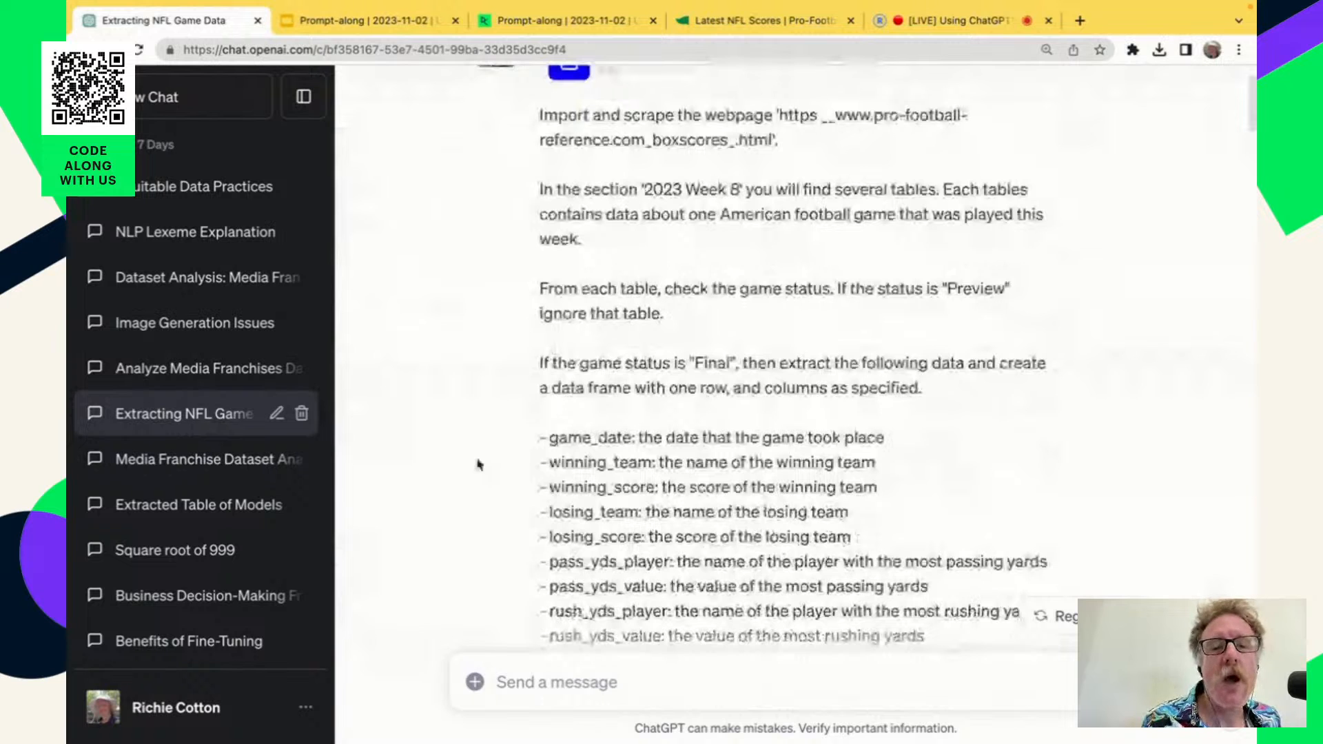
pyautogui.scroll(-5, 664, 412)
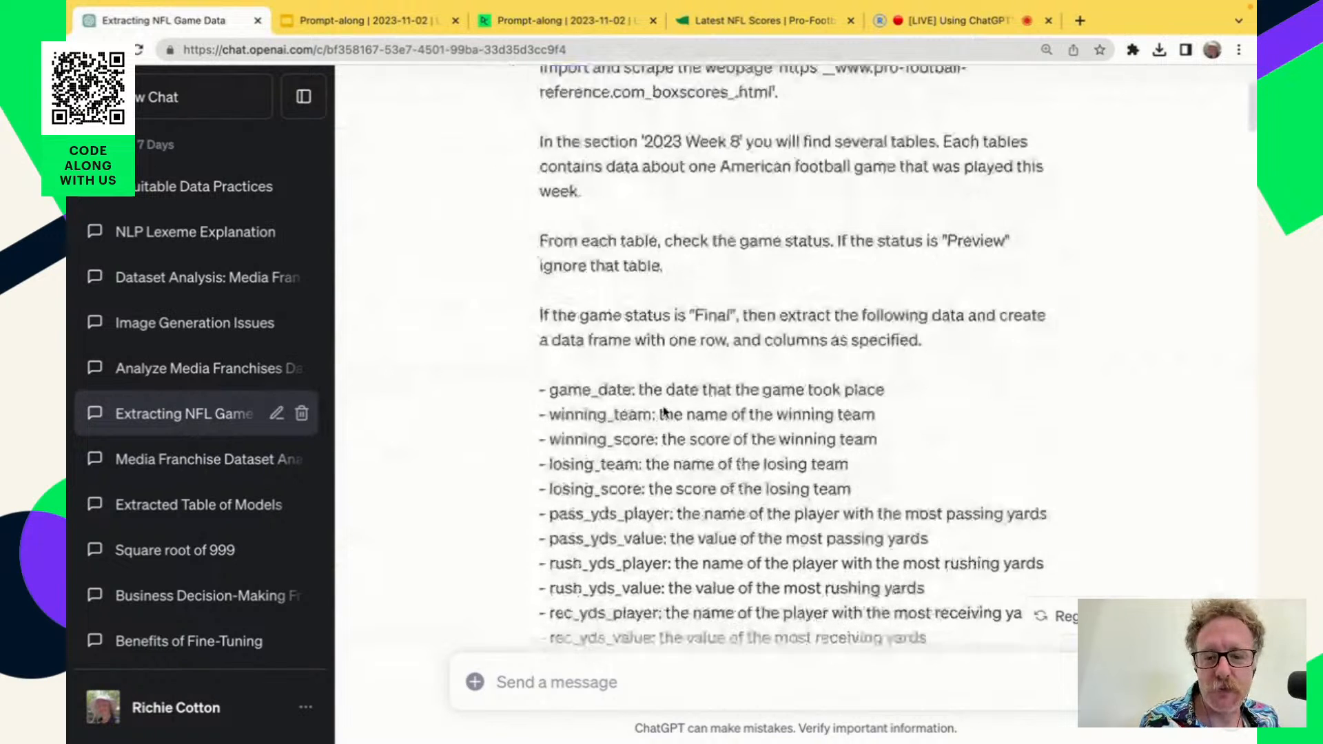
pyautogui.scroll(-10, 664, 412)
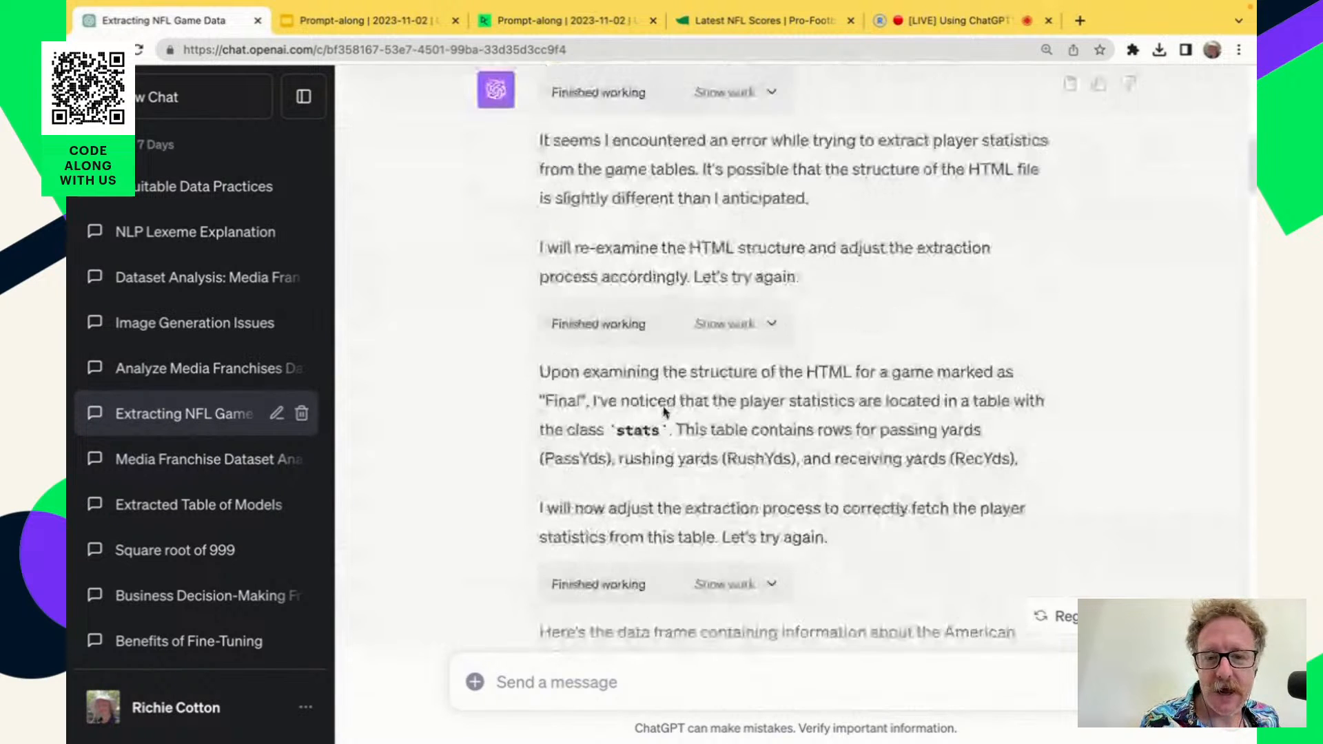
# Examine the formatted table of final Week 8 games across its team, score and player yardage columns.
pyautogui.scroll(3, 664, 412)
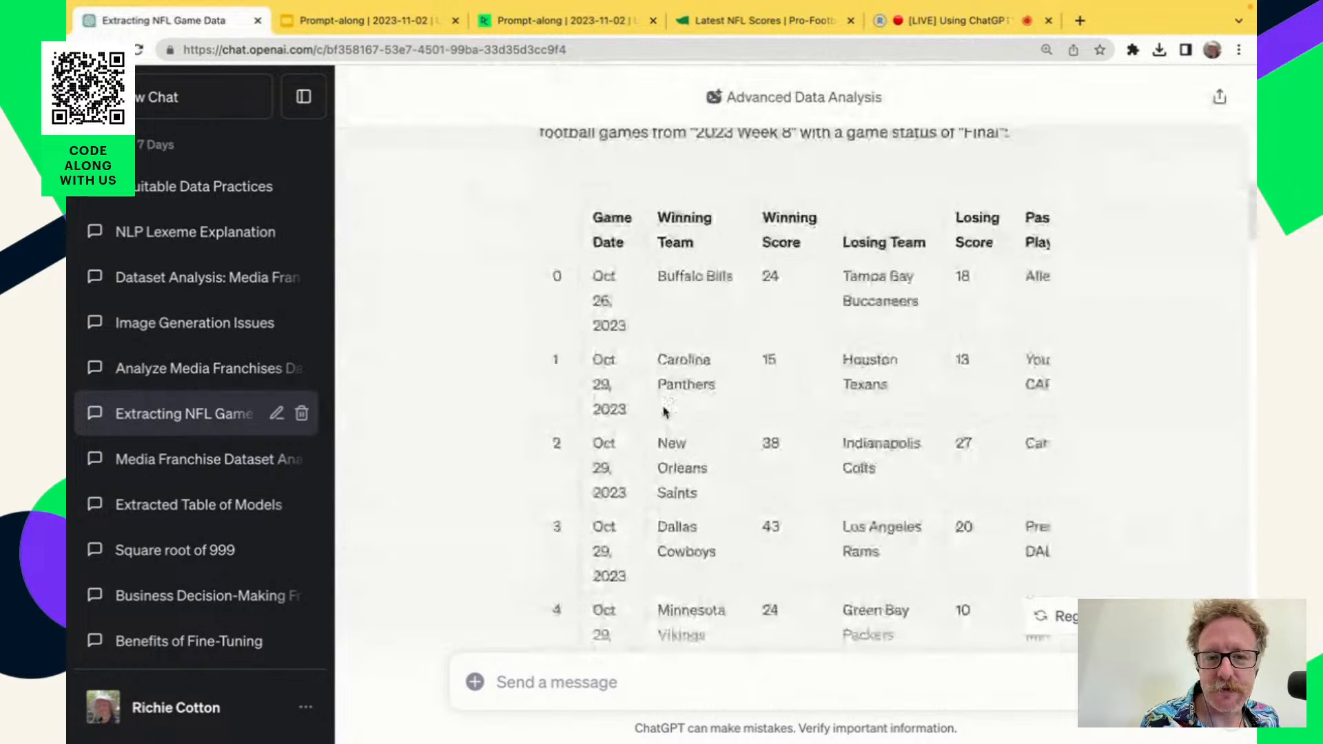
pyautogui.hscroll(5, 883, 426)
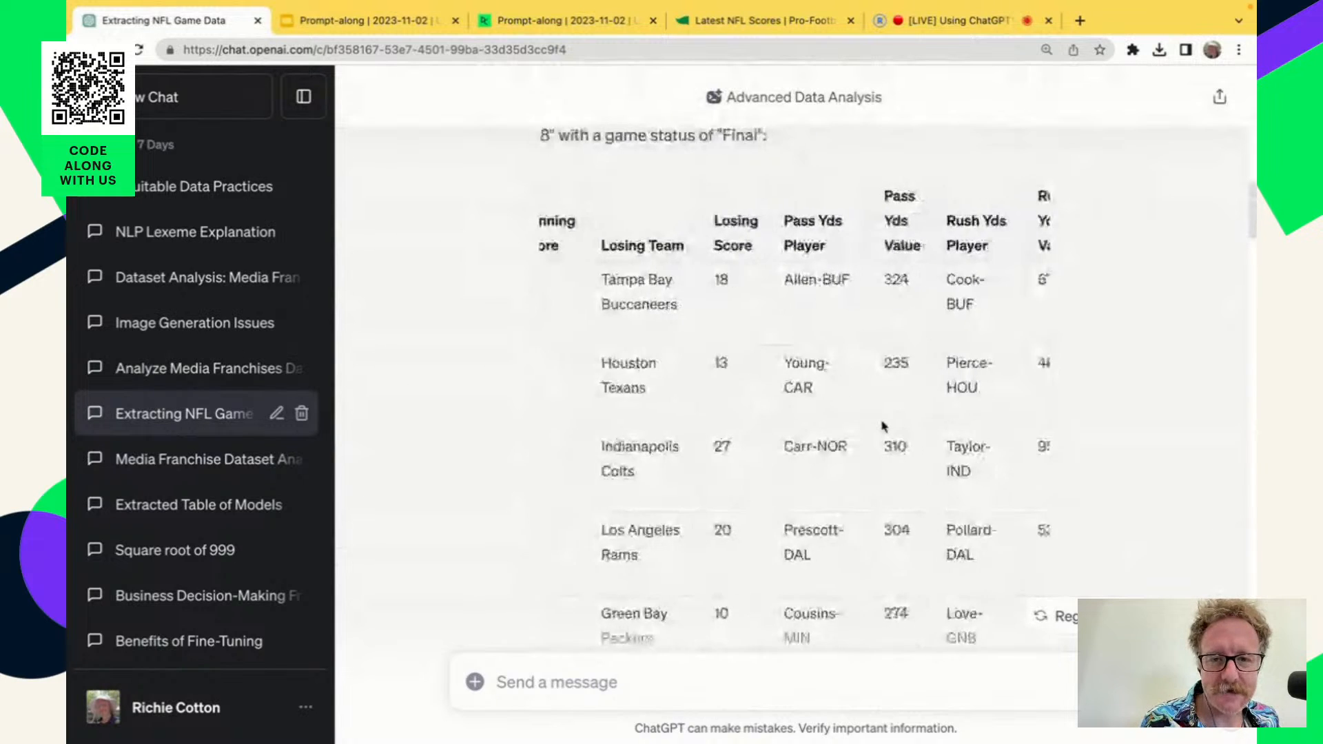
pyautogui.hscroll(-4, 883, 427)
pyautogui.hscroll(-4, 883, 427)
pyautogui.scroll(-8, 789, 529)
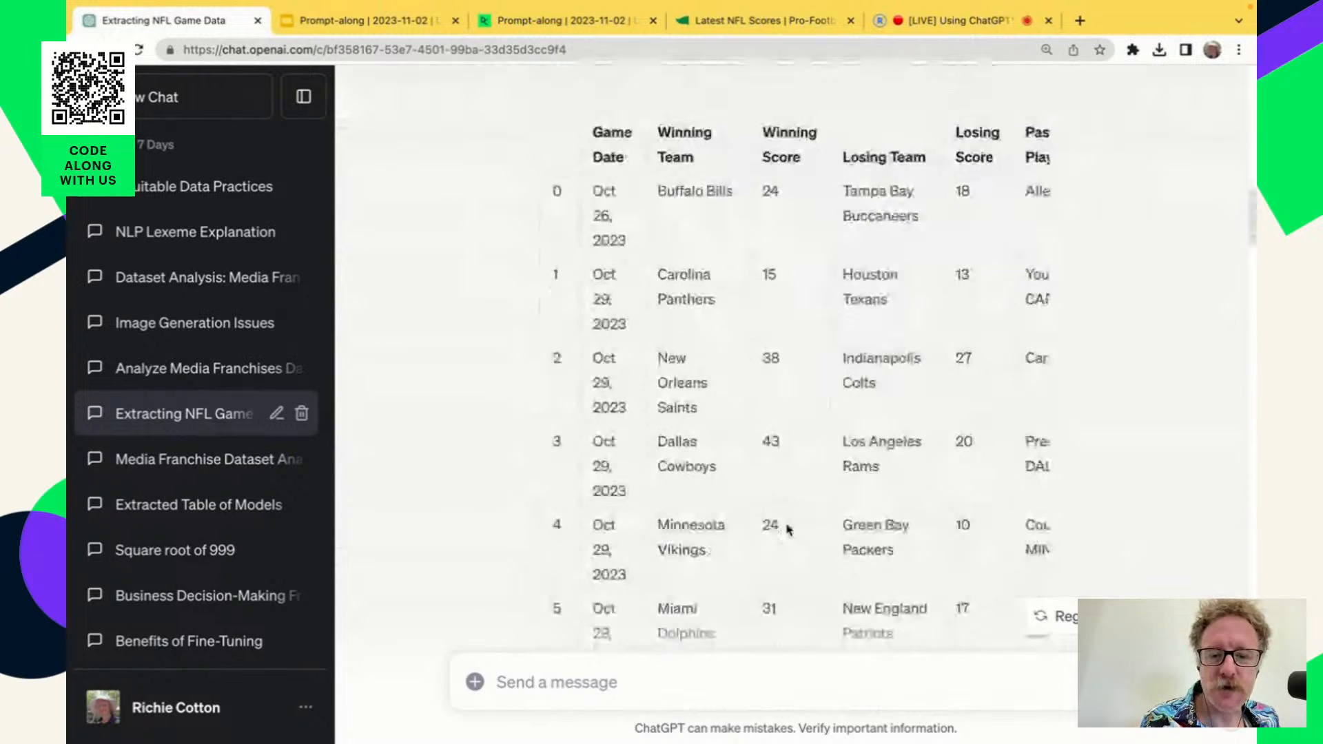
pyautogui.scroll(-10, 789, 529)
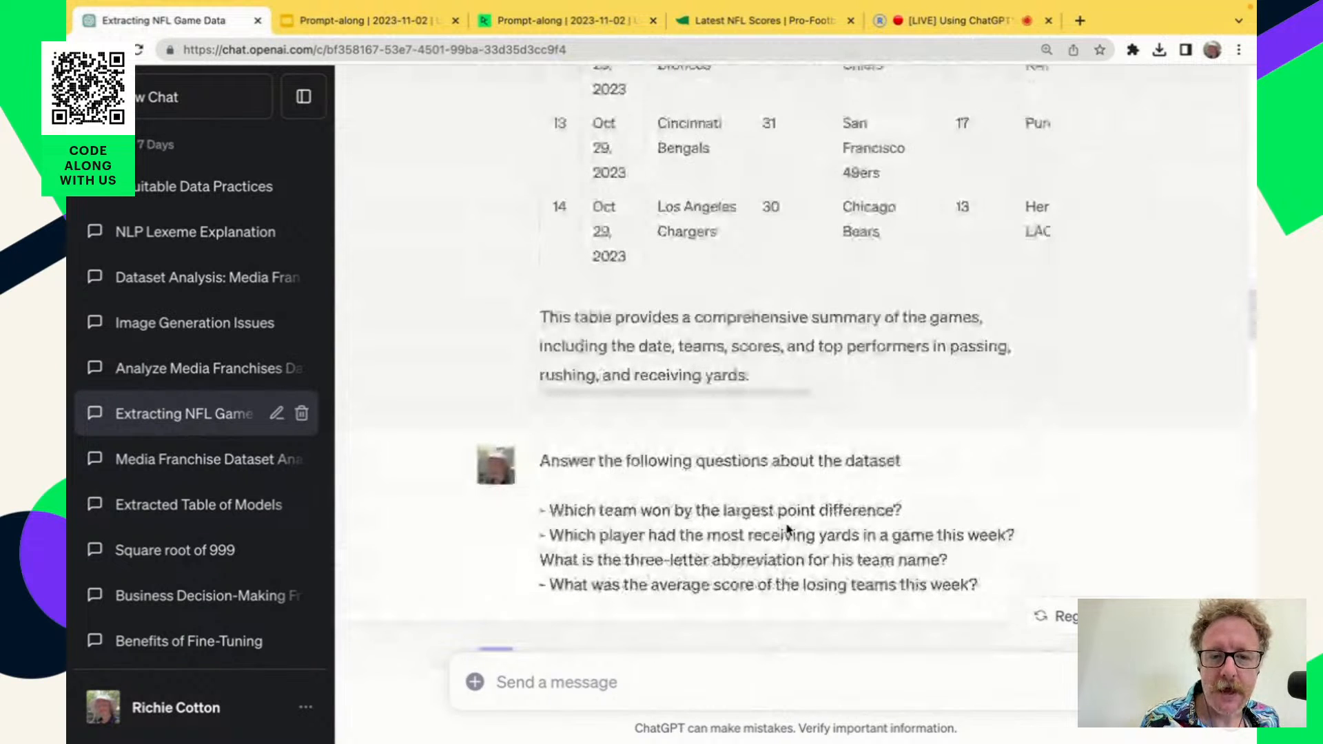
pyautogui.scroll(12, 789, 529)
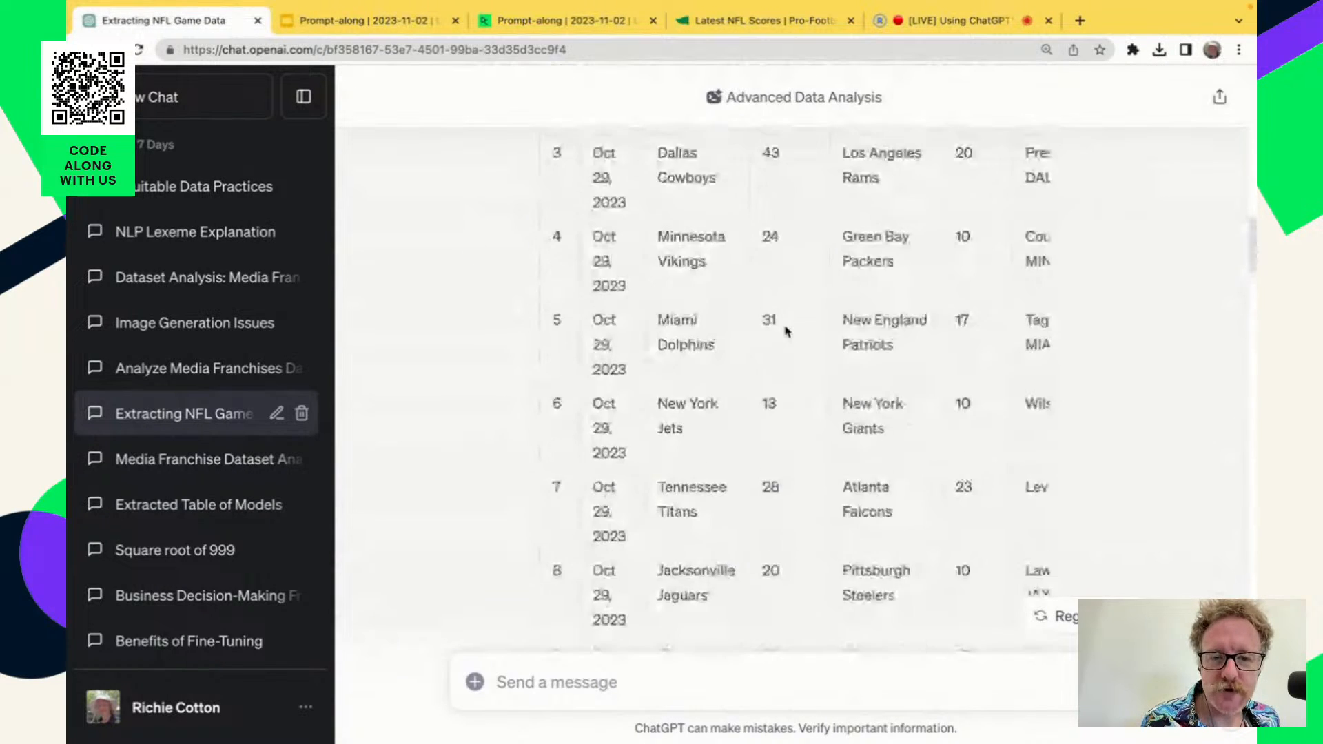
pyautogui.scroll(8, 785, 331)
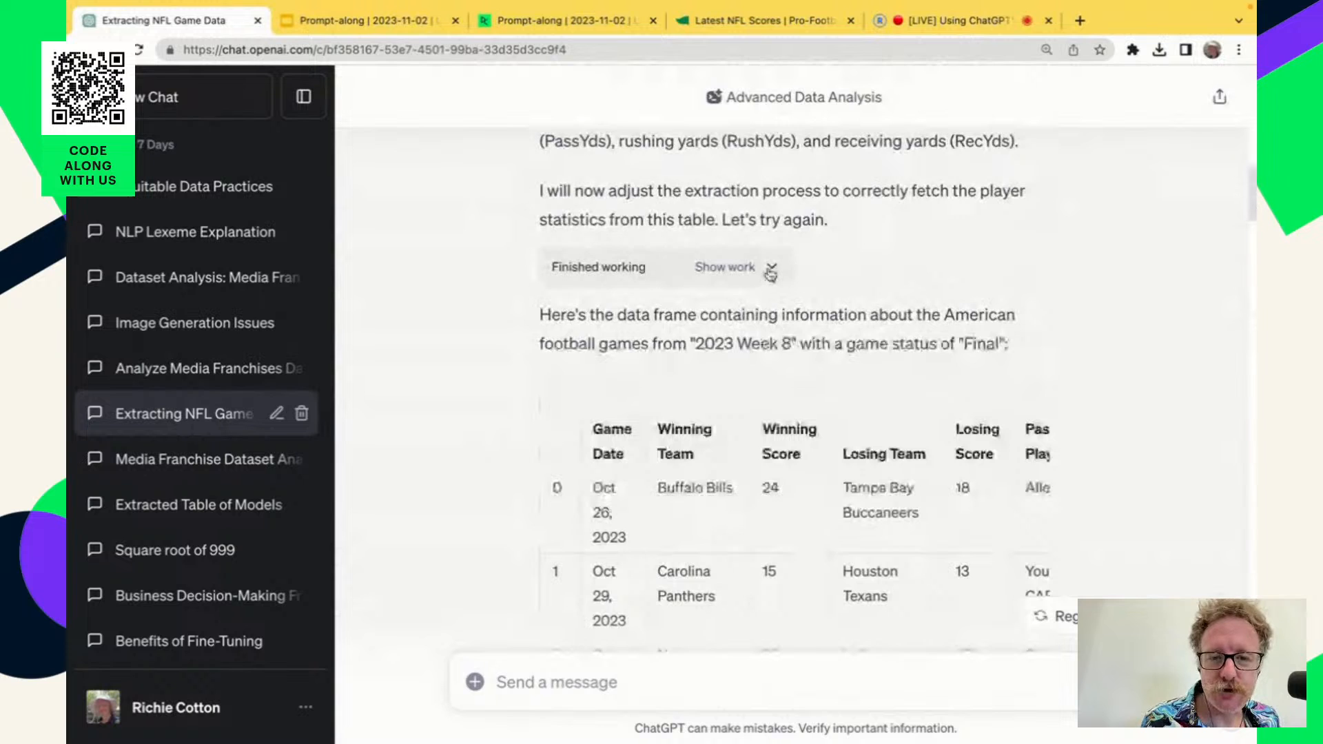
# Expand the work behind the final-games data frame and examine its extraction code and raw output.
pyautogui.click(771, 270)
pyautogui.scroll(-8, 781, 536)
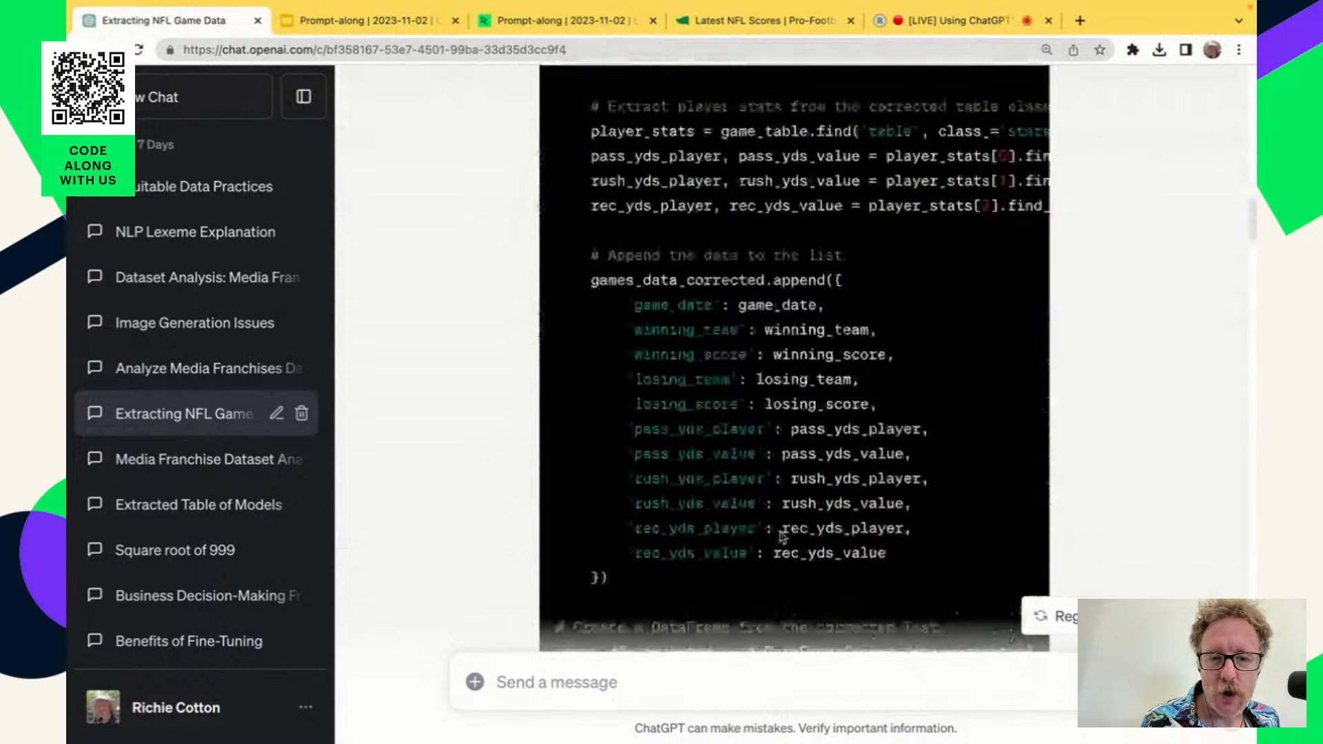
pyautogui.scroll(-6, 782, 537)
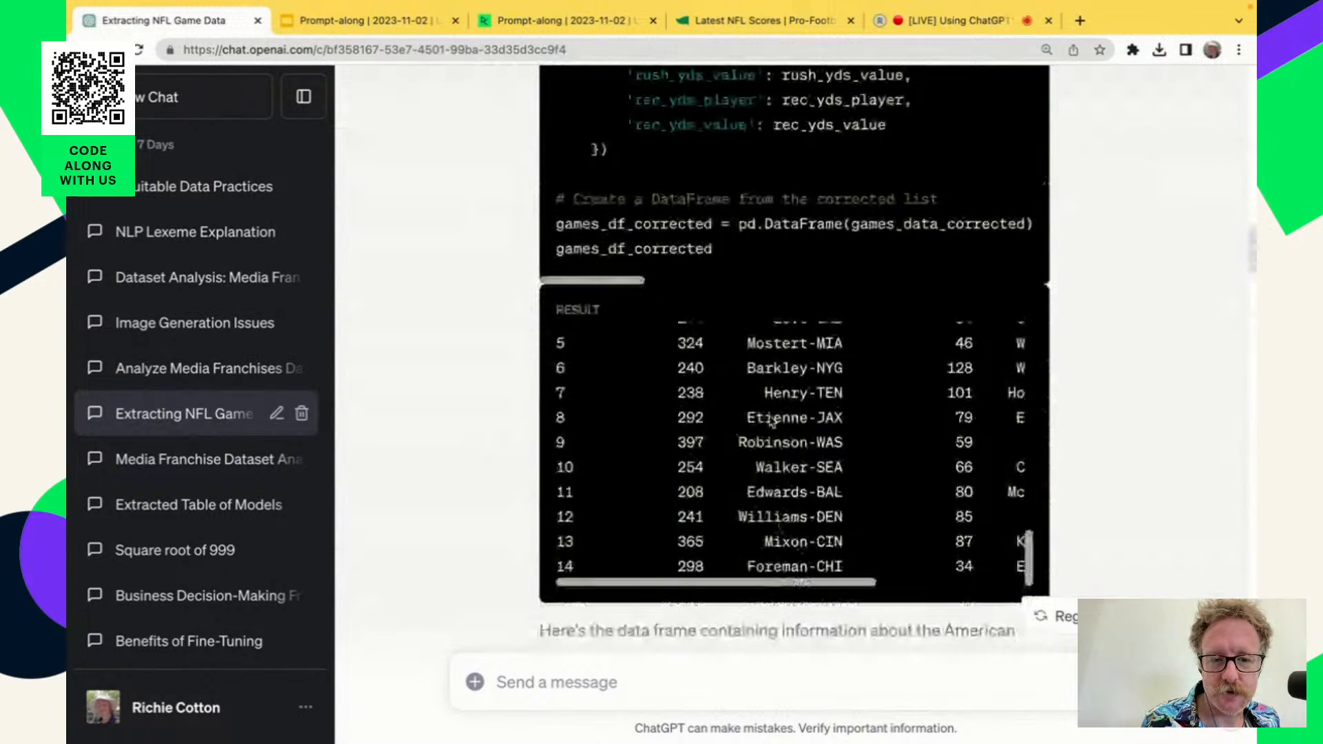
pyautogui.scroll(8, 796, 460)
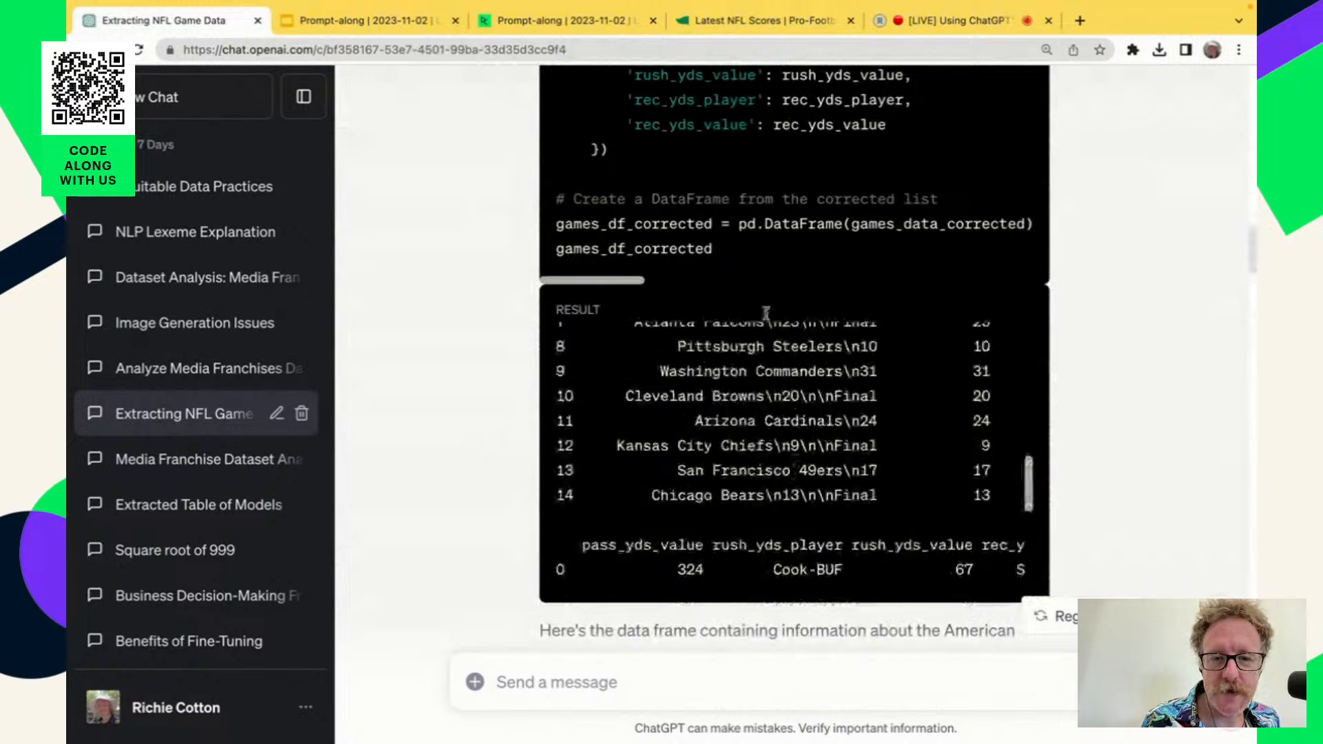
pyautogui.scroll(6, 765, 247)
pyautogui.scroll(-7, 763, 236)
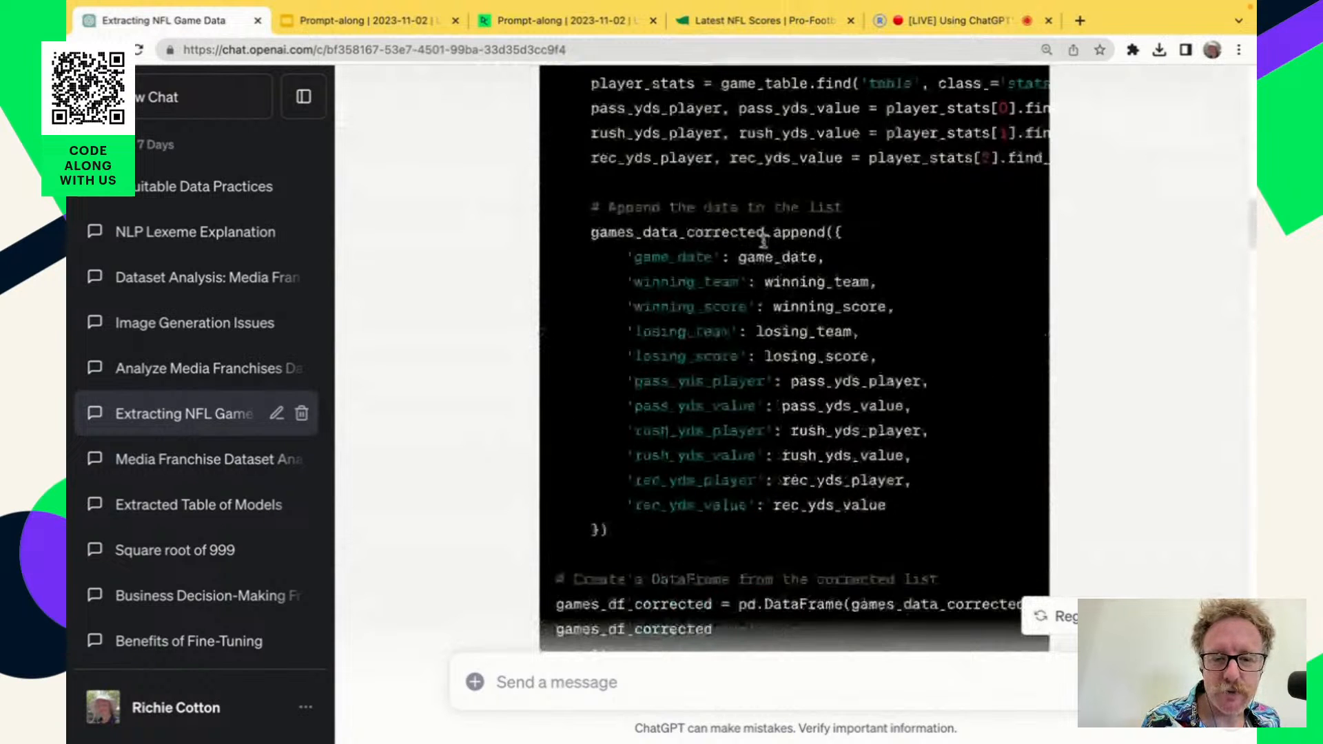
pyautogui.scroll(5, 710, 367)
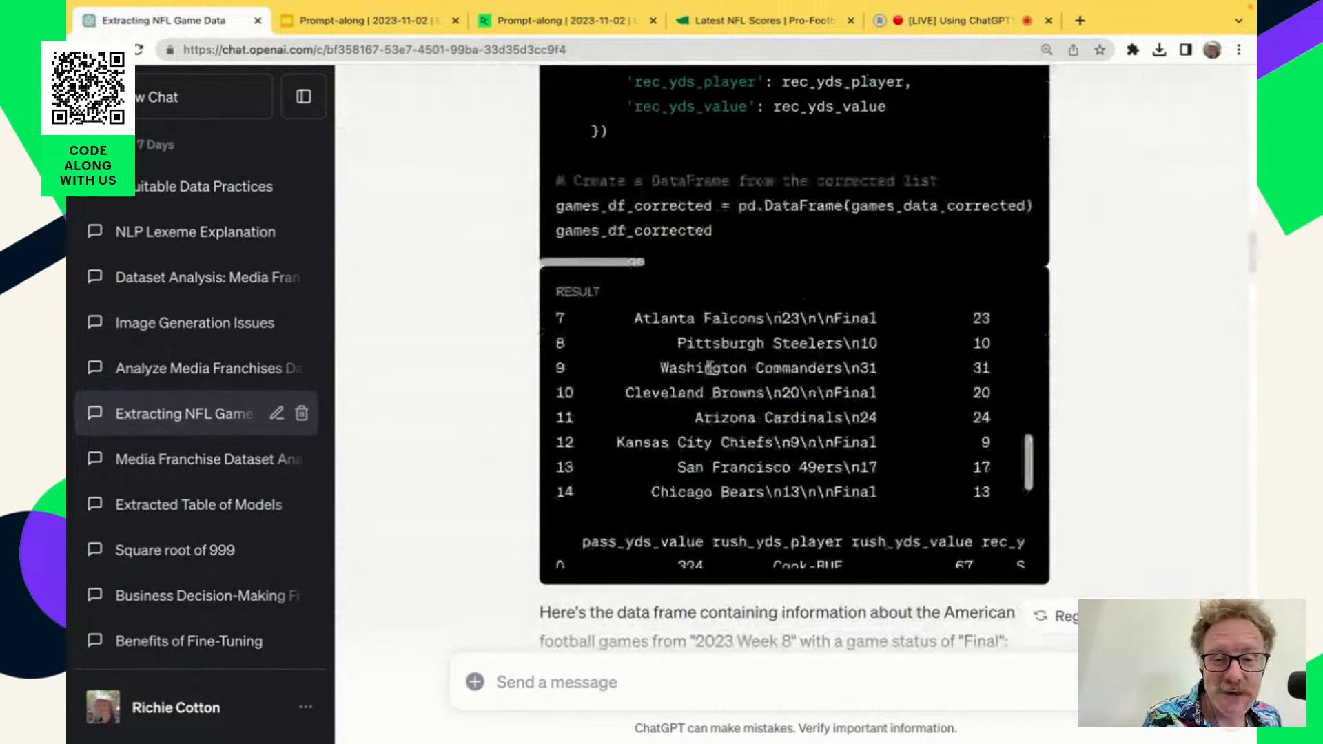
pyautogui.hscroll(-5, 710, 367)
pyautogui.scroll(-2, 710, 367)
pyautogui.scroll(3, 710, 369)
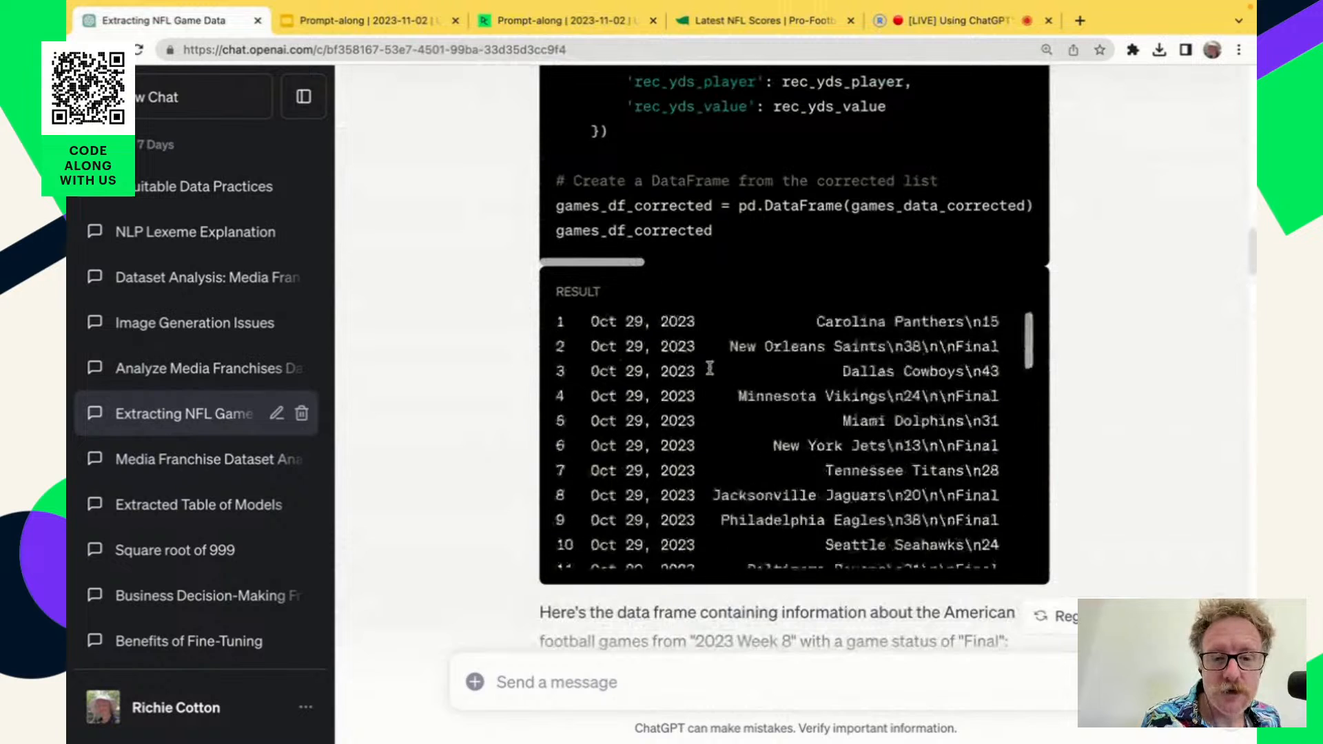
pyautogui.scroll(4, 758, 400)
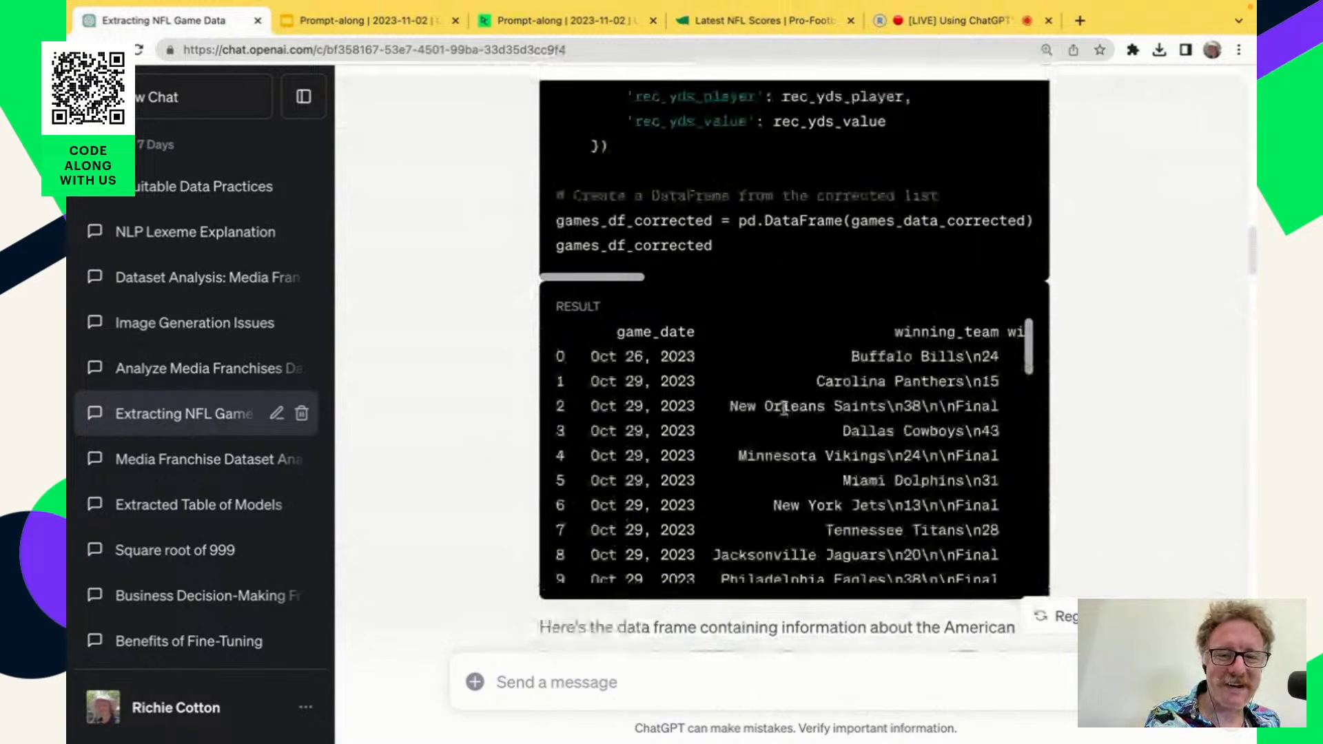
# Highlight the winning_team heading and the Panthers and Saints entries in the raw output, including the Saints entry's extra text after the team name.
pyautogui.moveTo(895, 332); pyautogui.dragTo(998, 333)
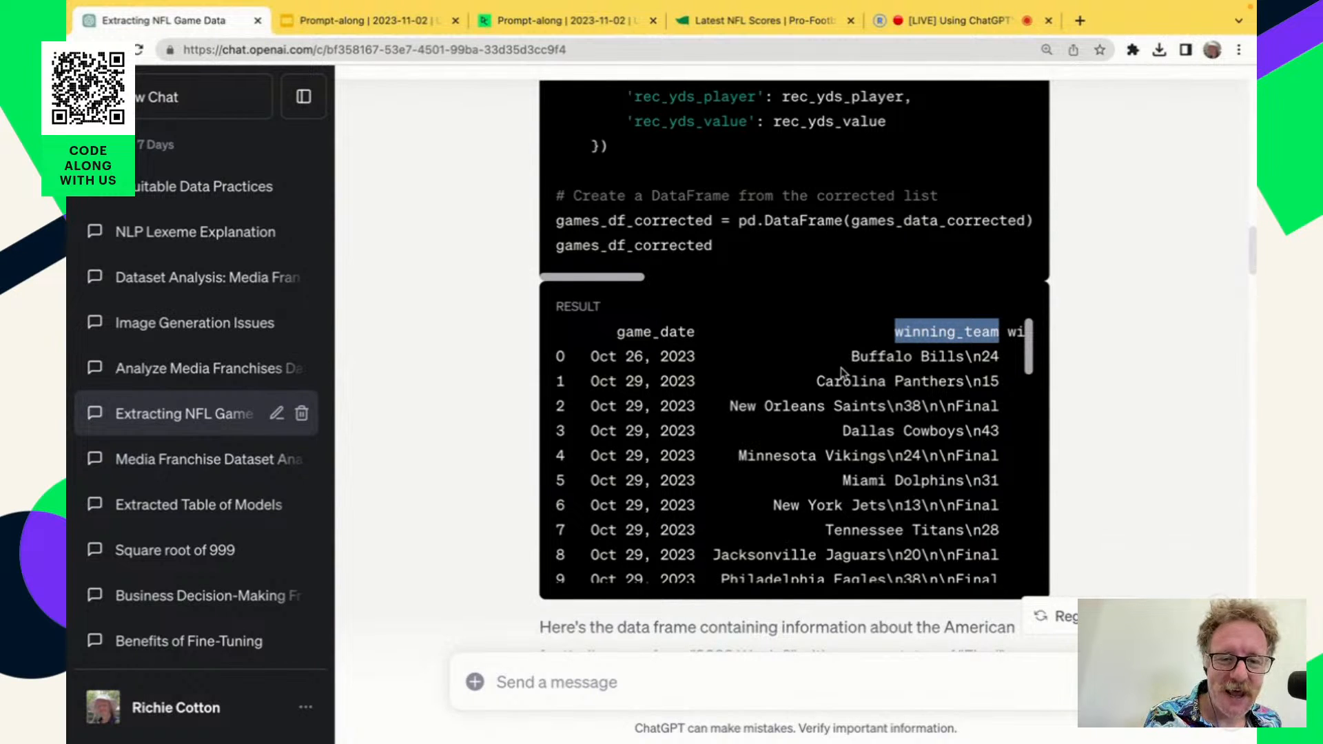
pyautogui.moveTo(819, 381); pyautogui.dragTo(999, 381)
pyautogui.moveTo(731, 406); pyautogui.dragTo(999, 406)
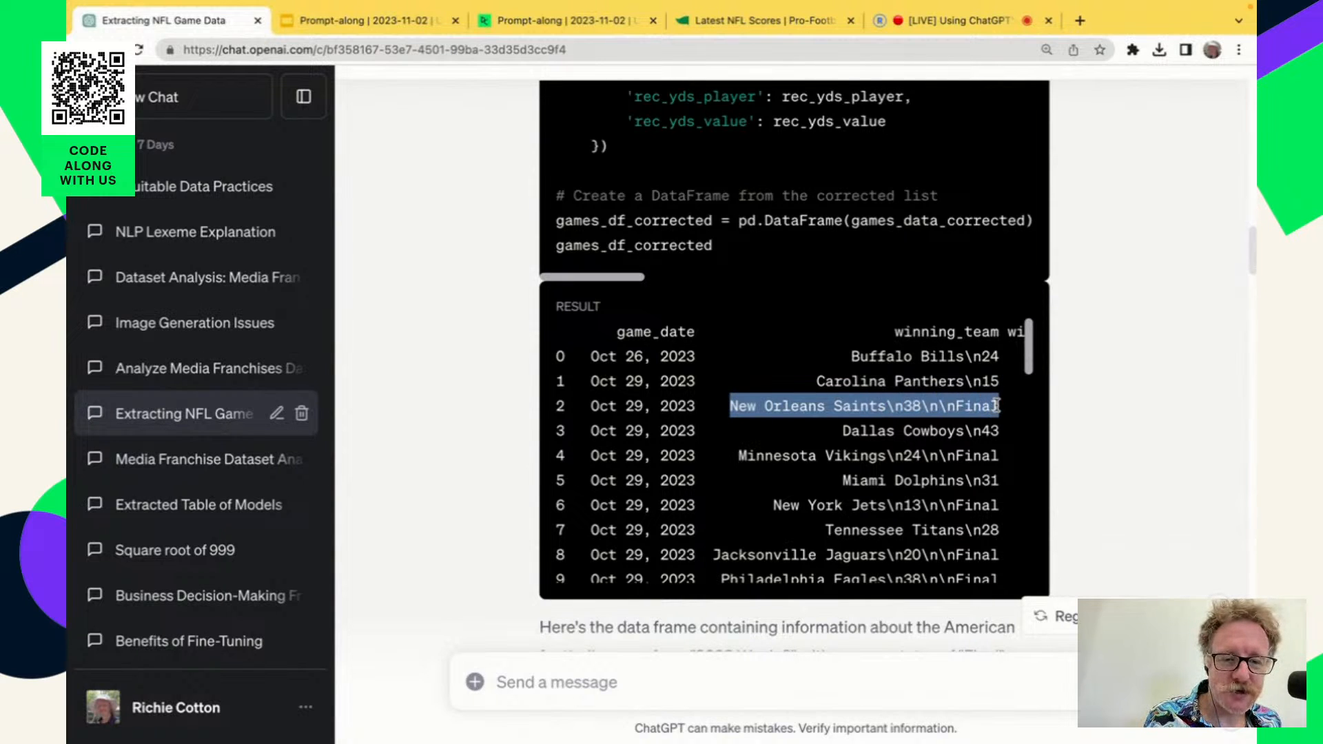
pyautogui.click(896, 406)
pyautogui.moveTo(887, 406); pyautogui.dragTo(954, 407)
pyautogui.doubleClick(909, 407)
pyautogui.doubleClick(926, 407)
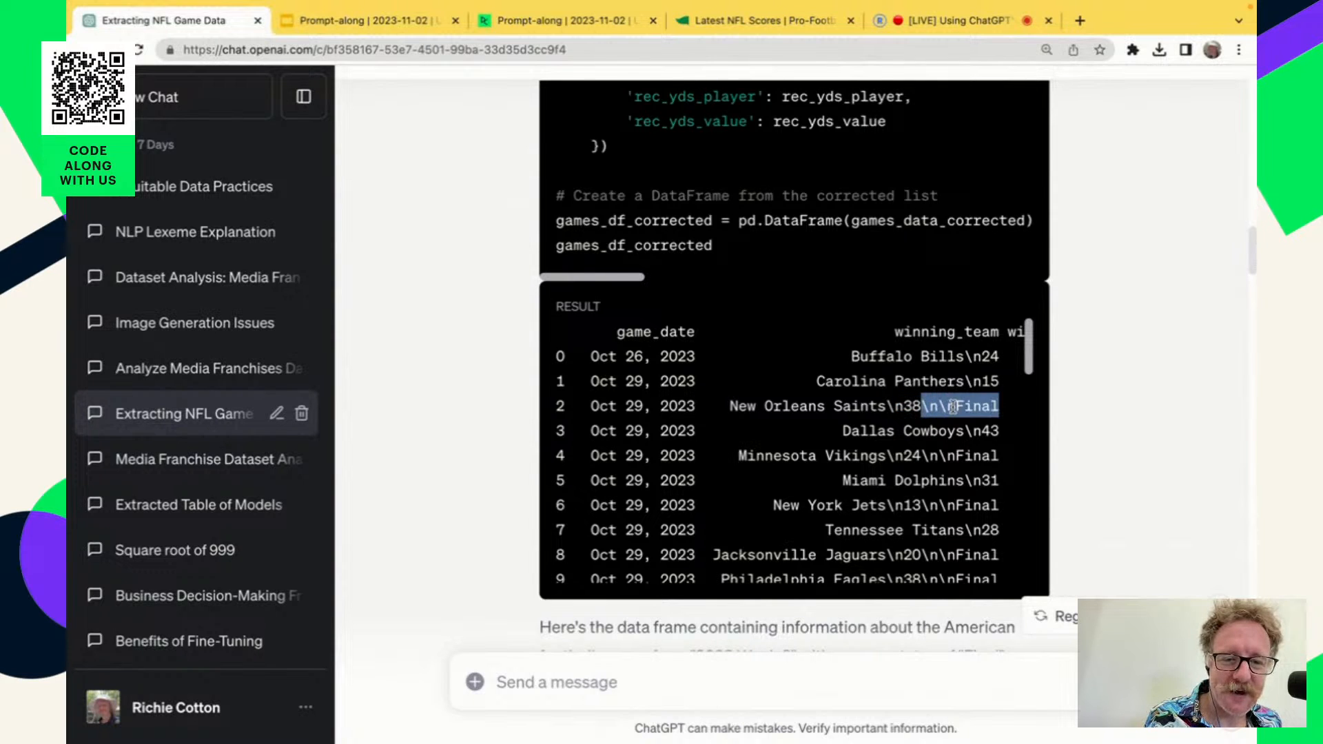
pyautogui.doubleClick(964, 407)
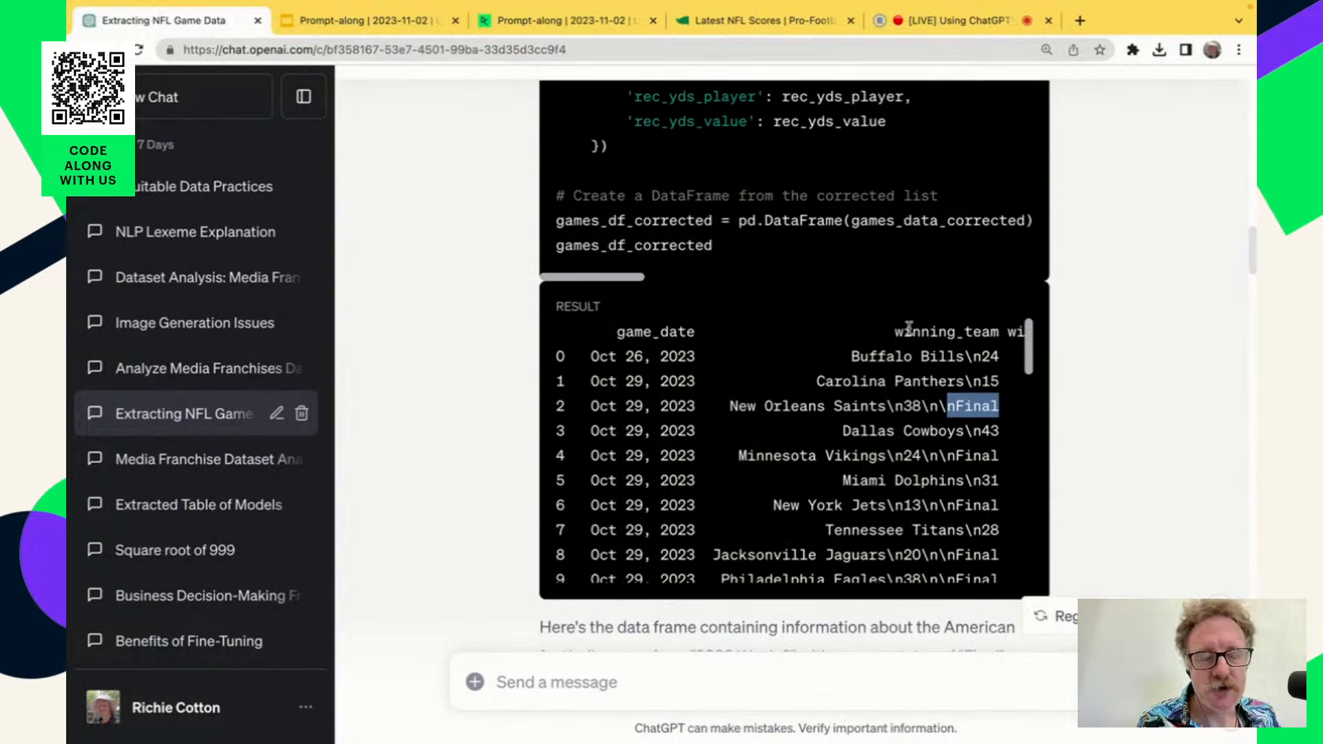
# Compare the winning team values in the formatted table with those in the raw output.
pyautogui.scroll(-10, 908, 329)
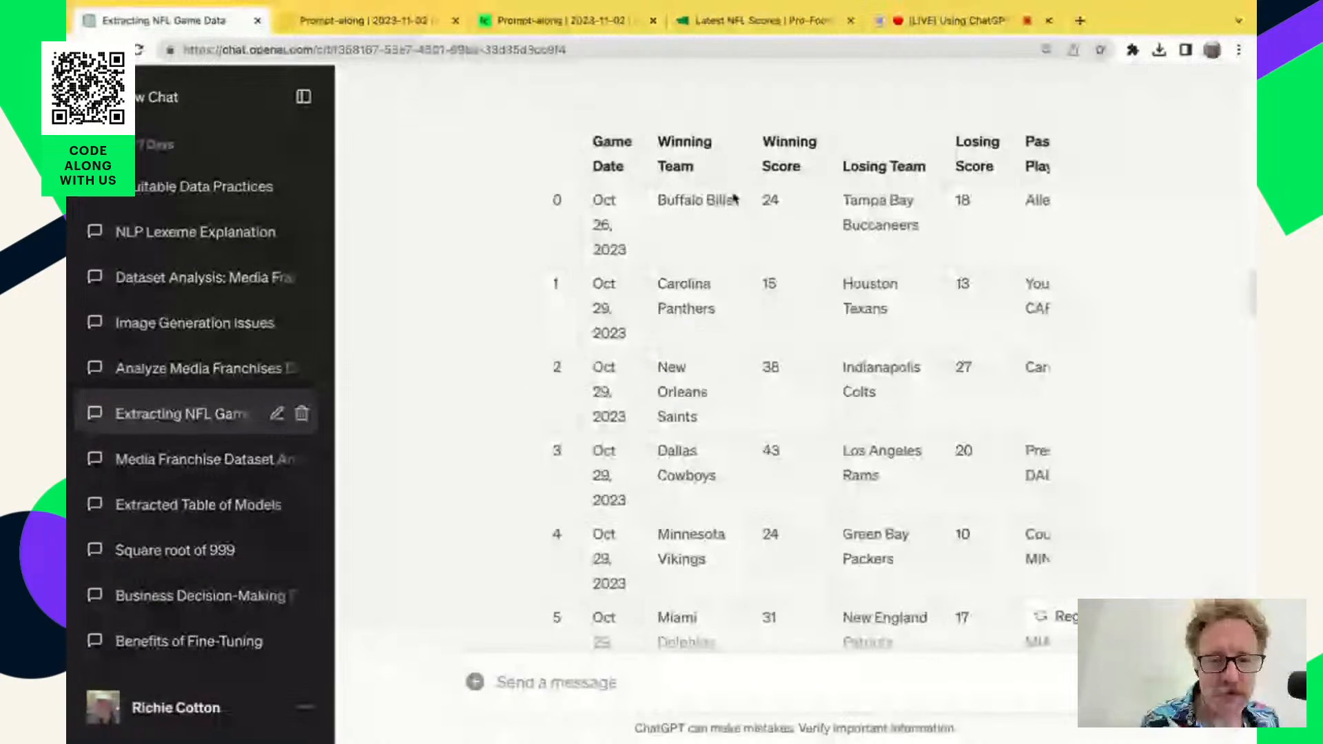
pyautogui.scroll(5, 878, 340)
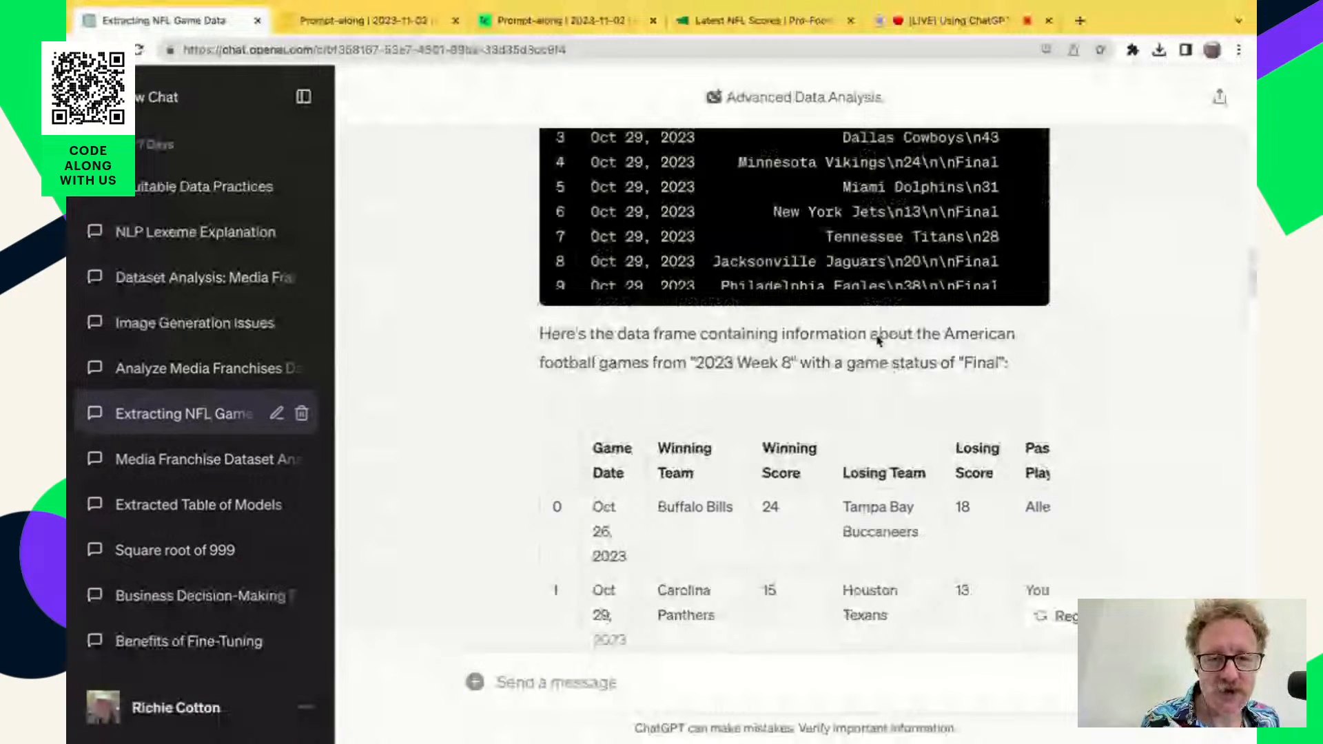
pyautogui.scroll(3, 878, 340)
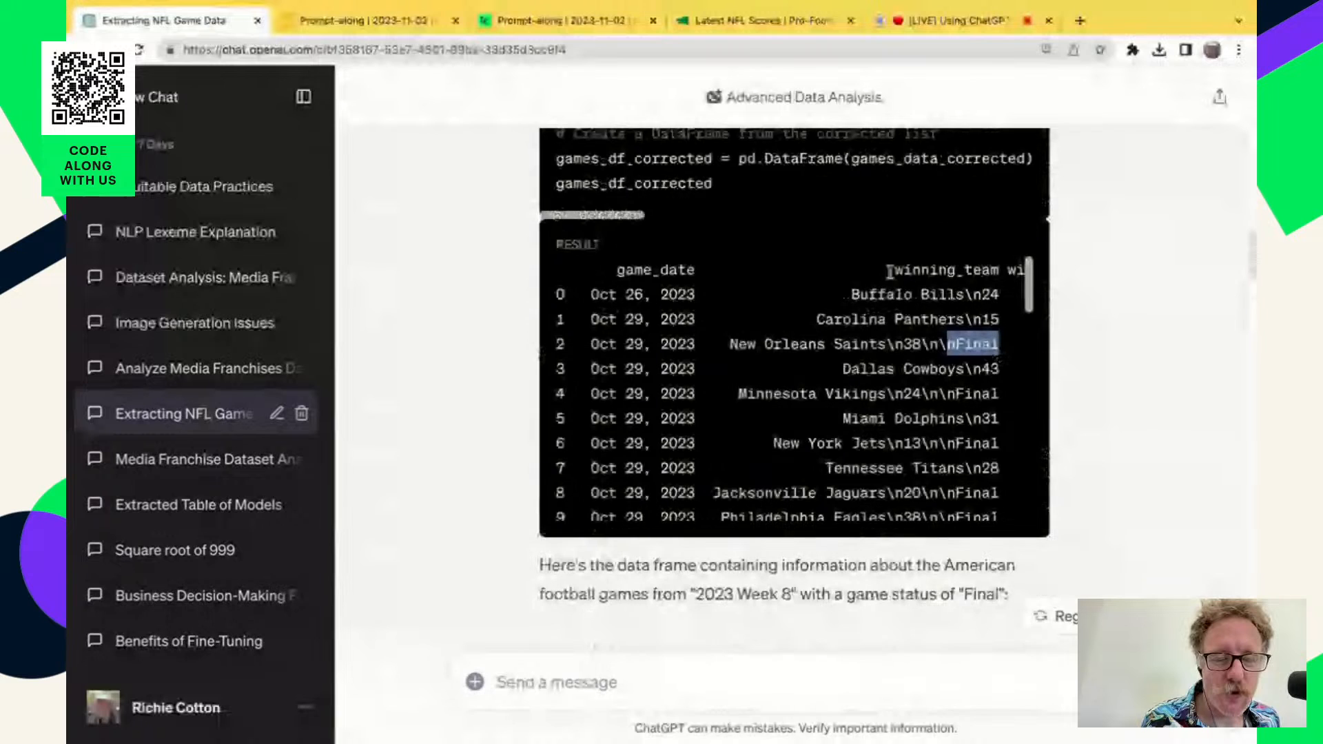
# In the DataCamp notebook, read the newline issue and copy the prompt for cleaning up the winning and losing team columns.
pyautogui.click(587, 22)
pyautogui.scroll(-10, 734, 572)
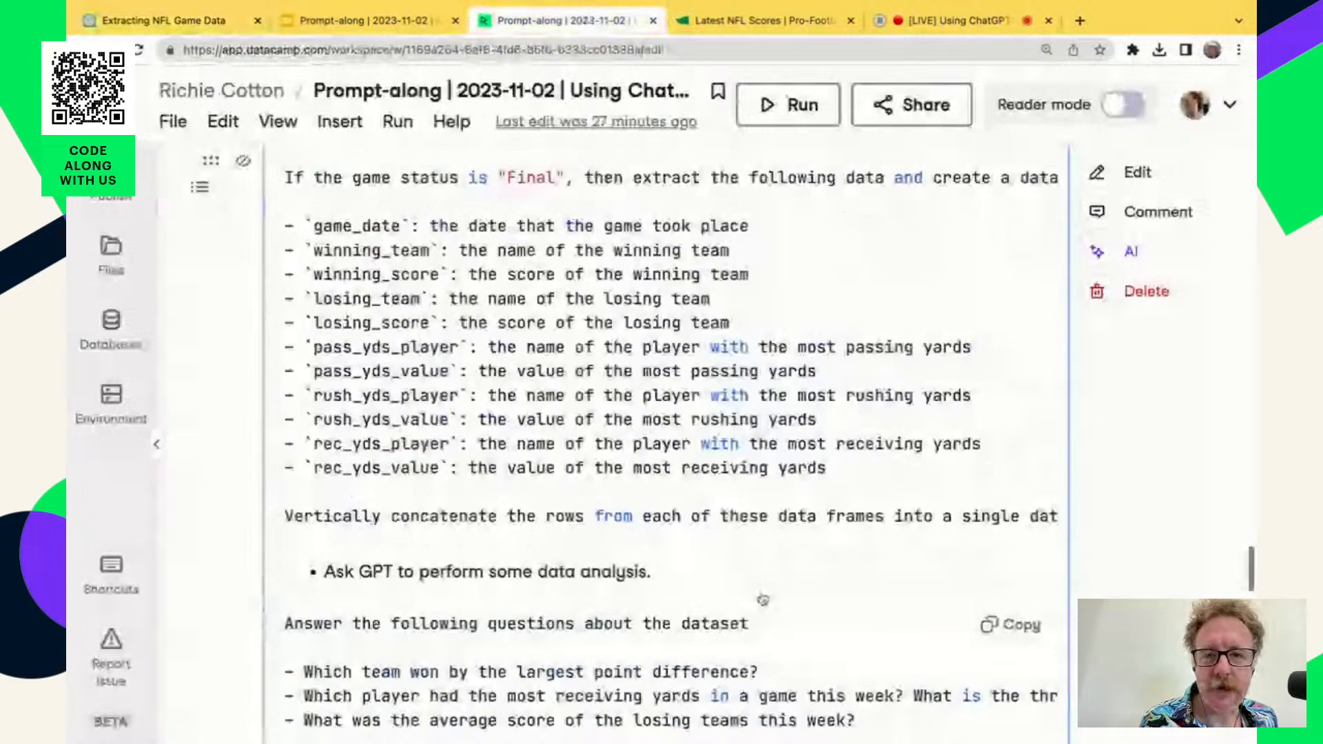
pyautogui.scroll(-10, 763, 600)
pyautogui.scroll(-2, 763, 599)
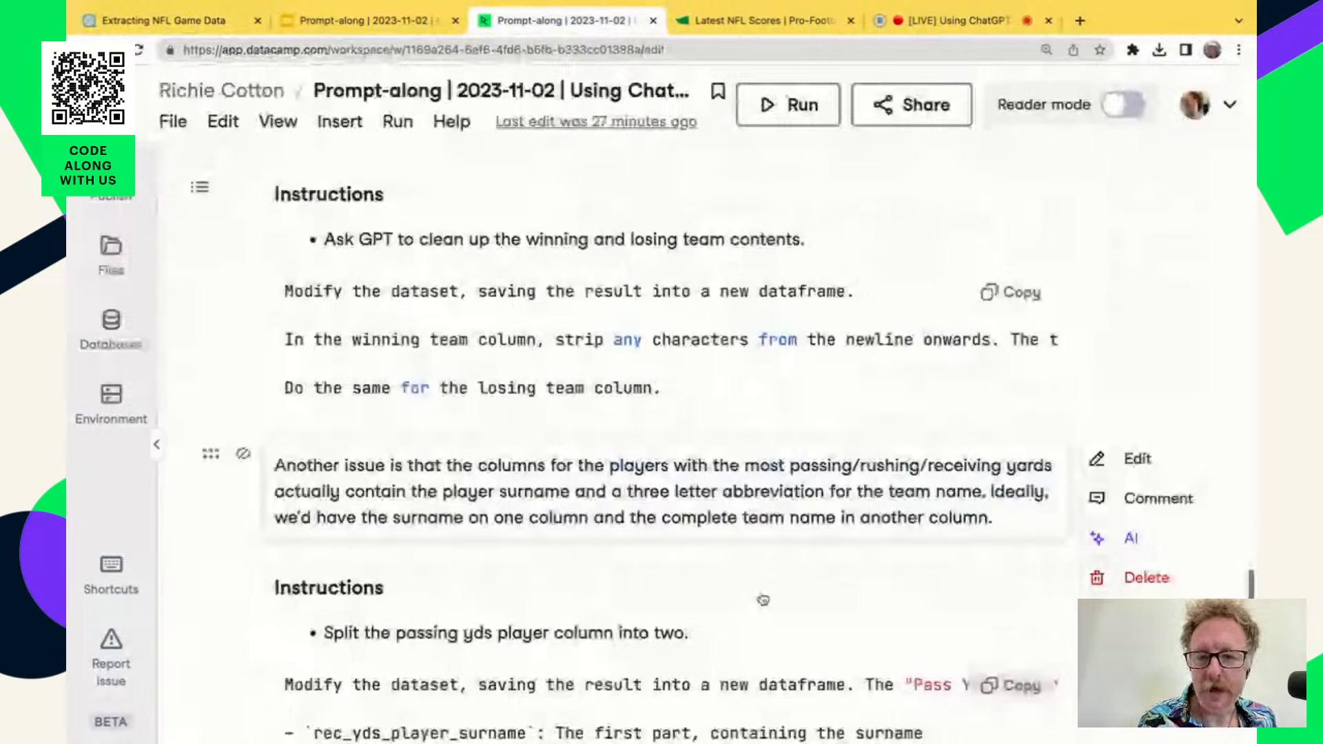
pyautogui.scroll(6, 763, 600)
pyautogui.scroll(-1, 763, 600)
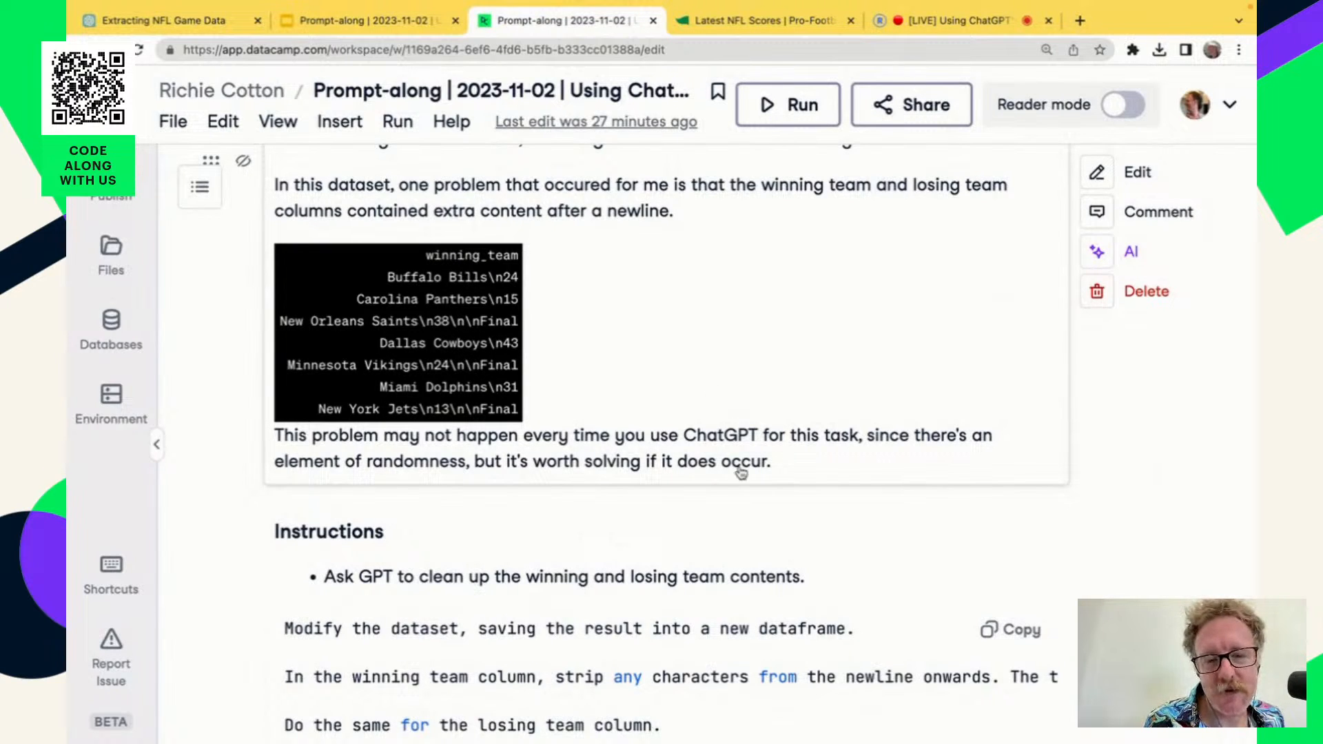
pyautogui.scroll(-1, 743, 469)
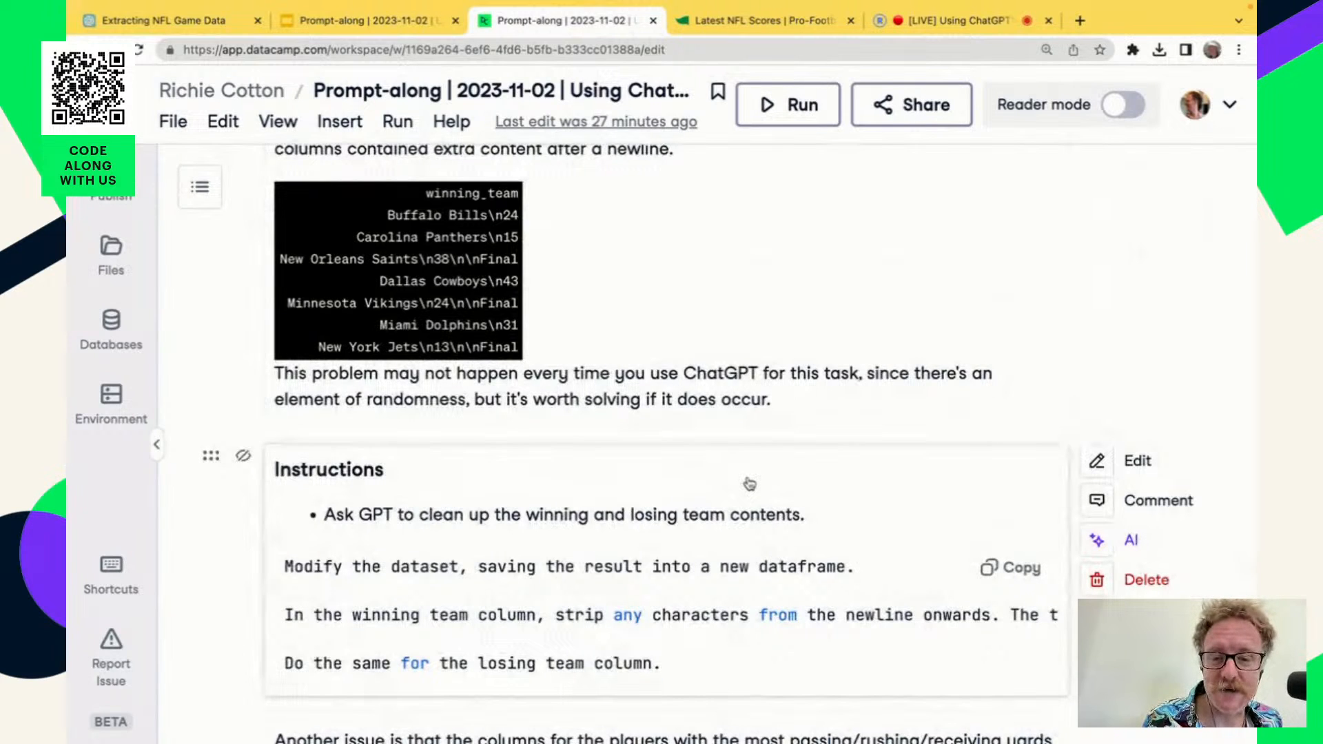
pyautogui.scroll(-1, 749, 484)
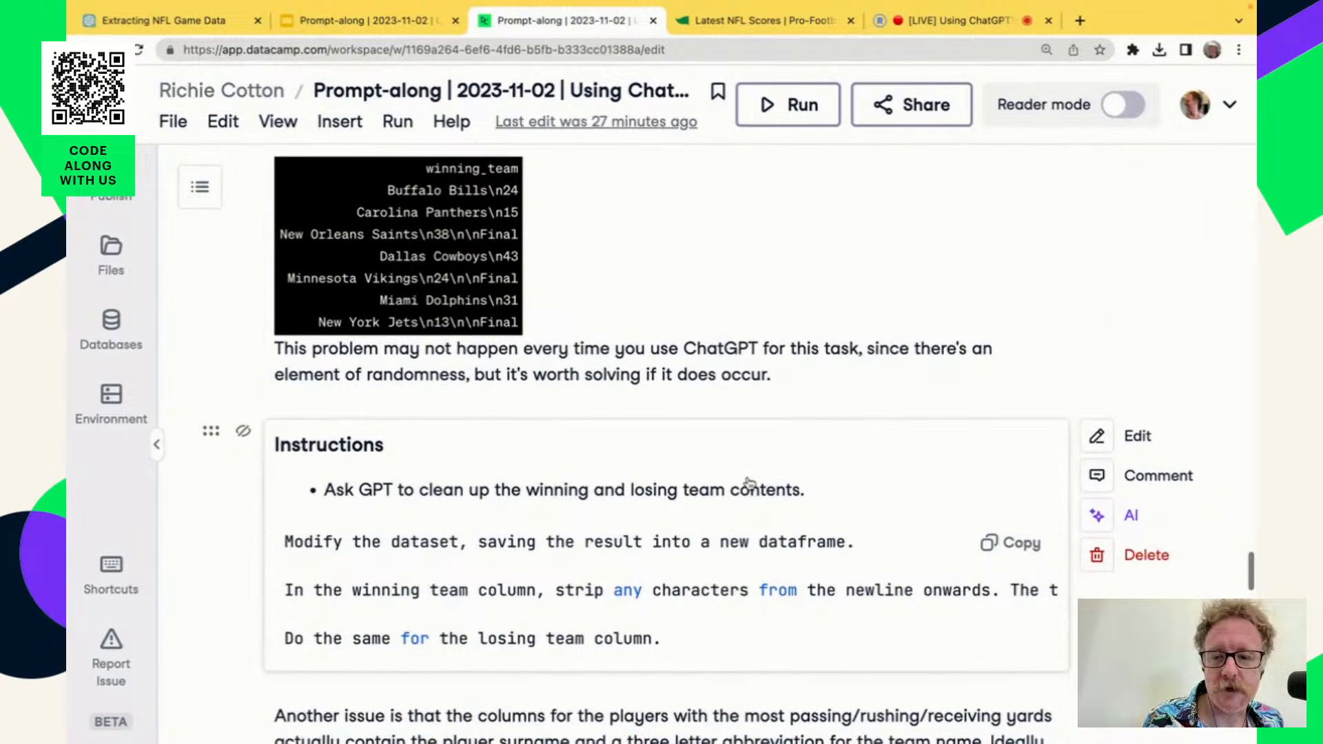
pyautogui.scroll(-1, 749, 482)
pyautogui.scroll(-1, 749, 485)
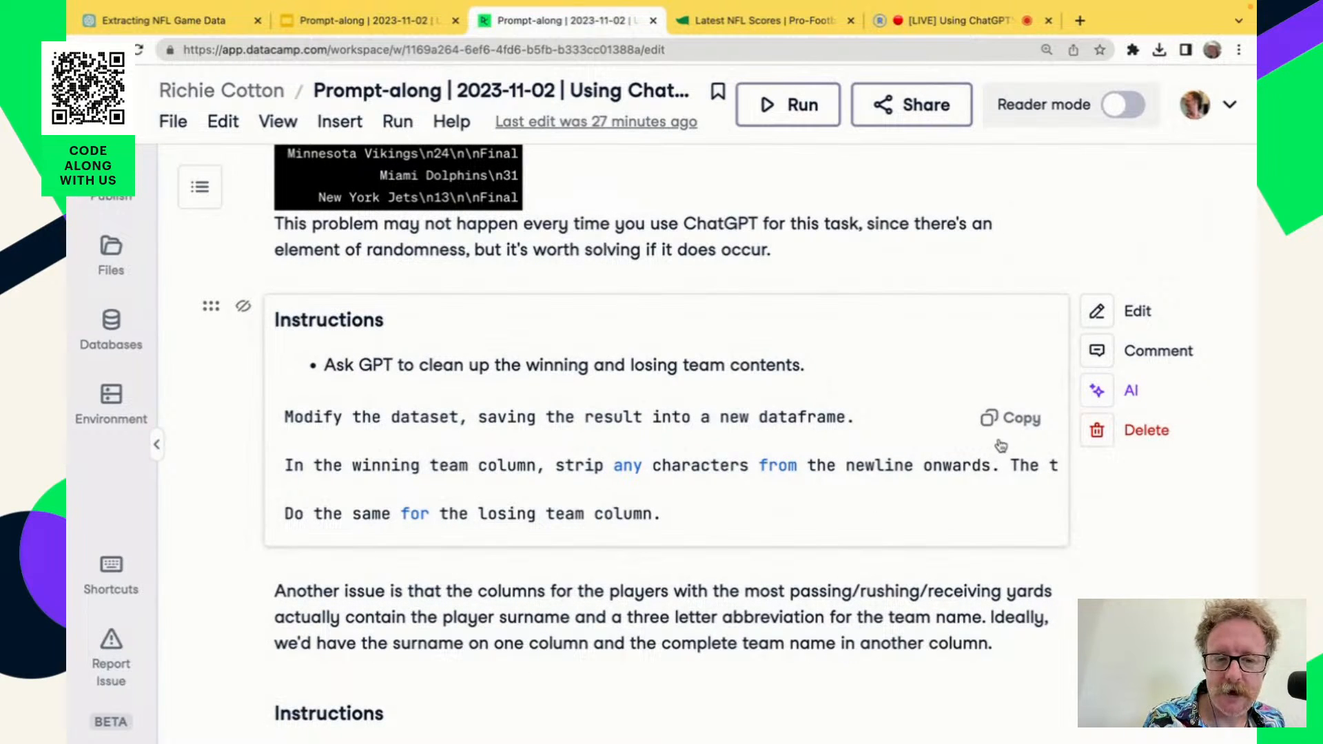
pyautogui.click(1015, 419)
# Return to the "Extracting NFL Game Data" chat and go to the end of its last response.
pyautogui.click(212, 27)
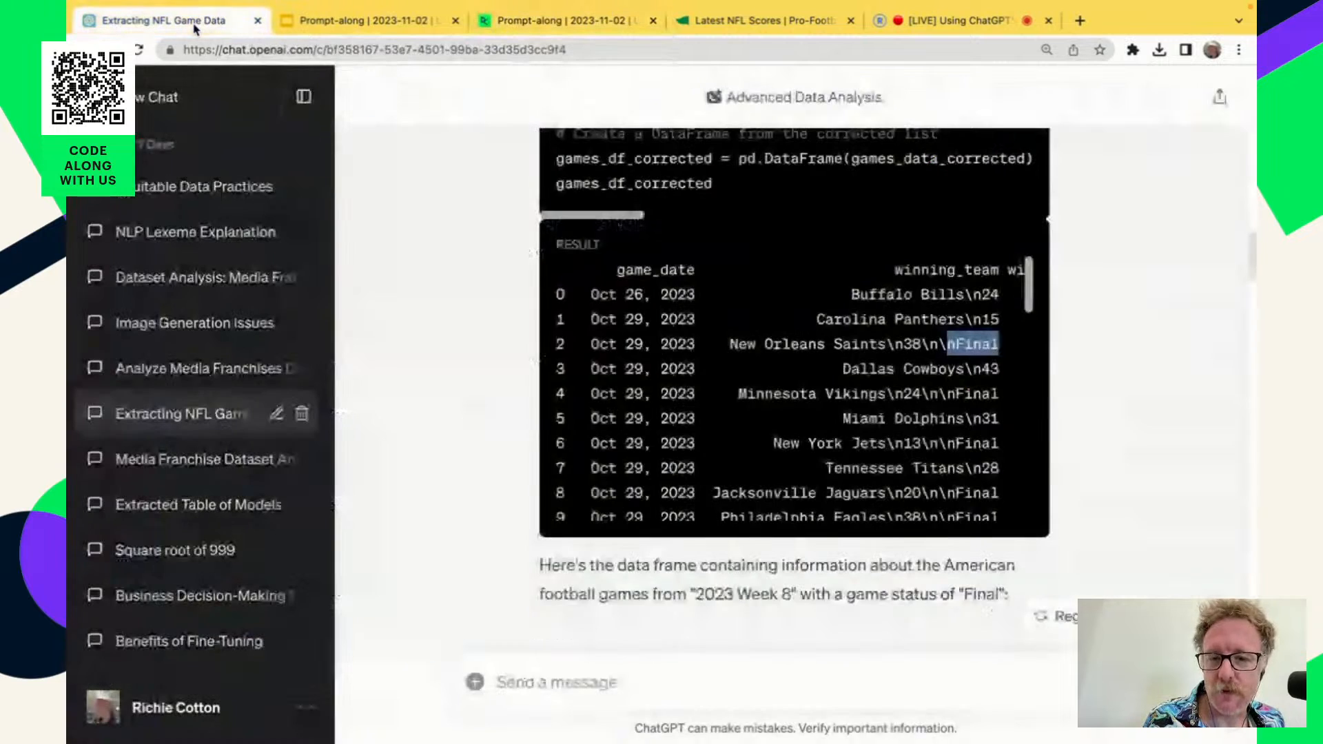
pyautogui.scroll(-1, 635, 493)
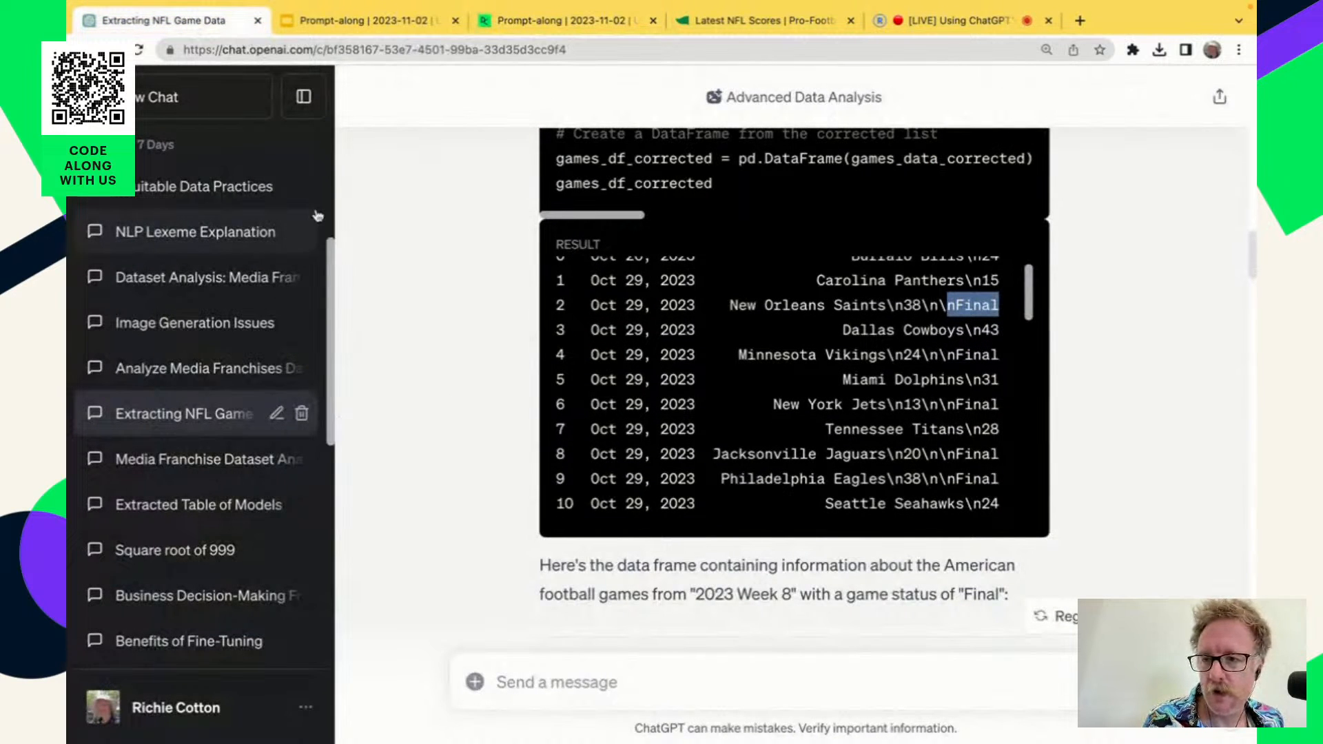
pyautogui.scroll(-10, 511, 518)
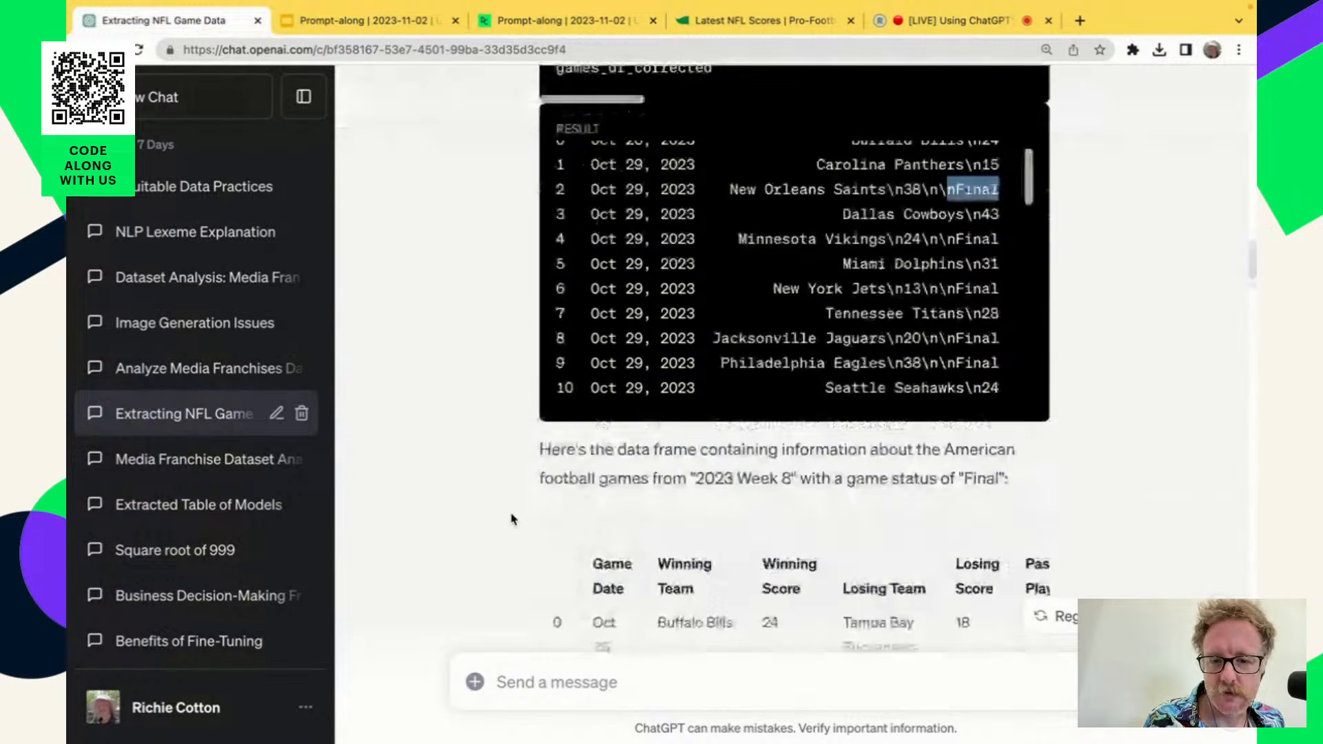
pyautogui.scroll(-20, 512, 518)
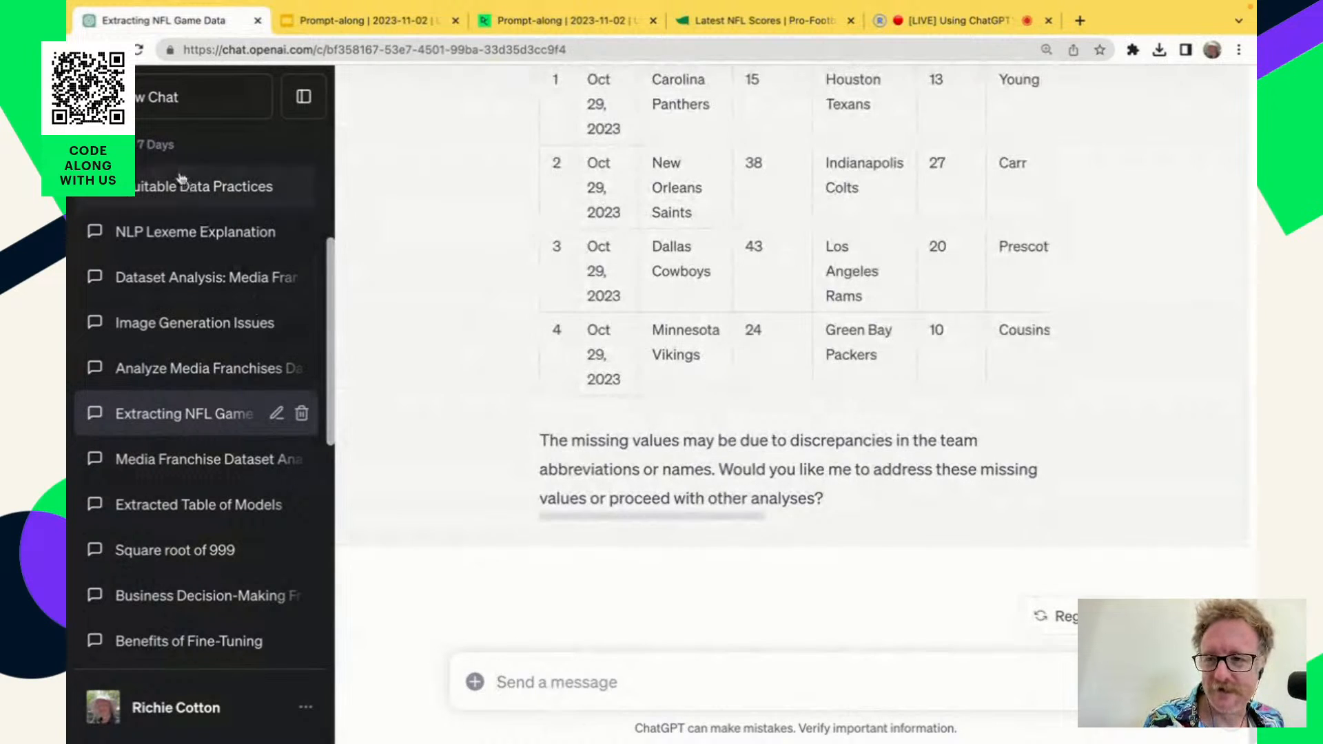
# Start a new GPT-4 chat and paste the copied prompt for cleaning up the winning and losing team columns.
pyautogui.click(167, 100)
pyautogui.click(620, 683)
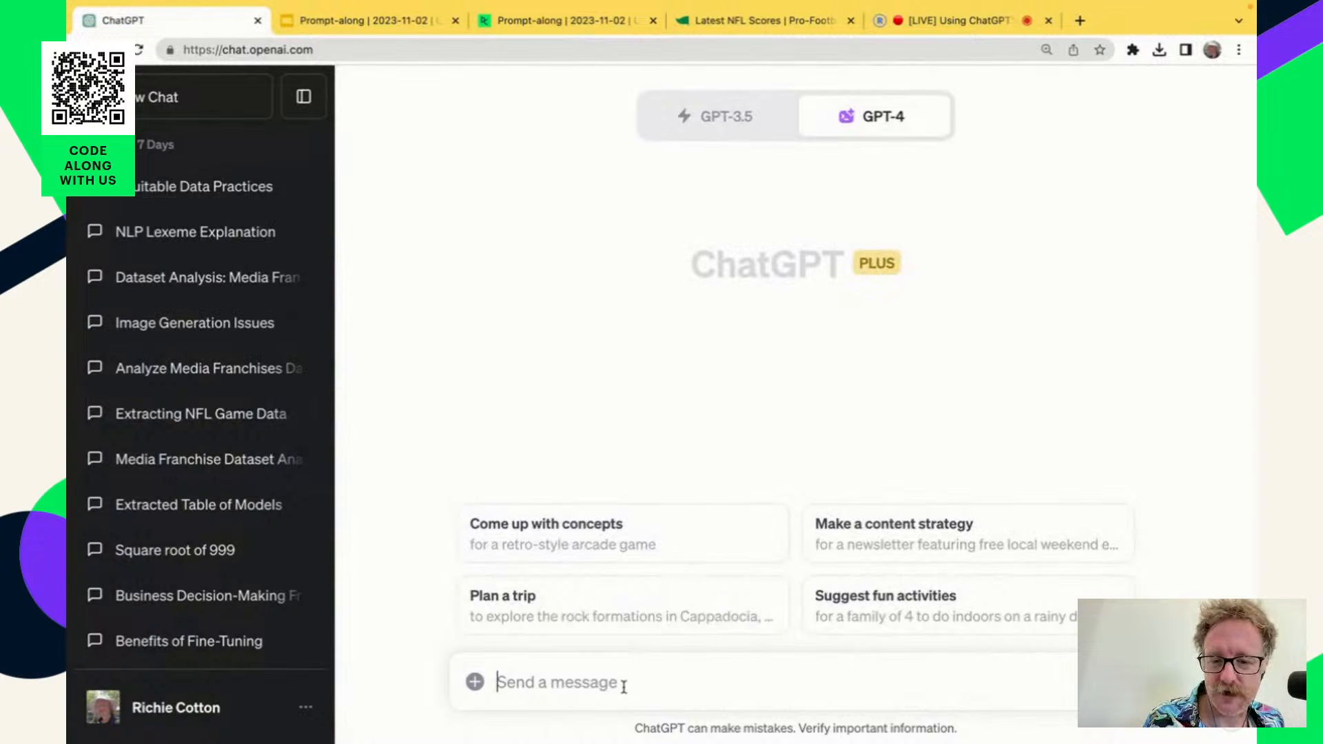
pyautogui.press('super+v')
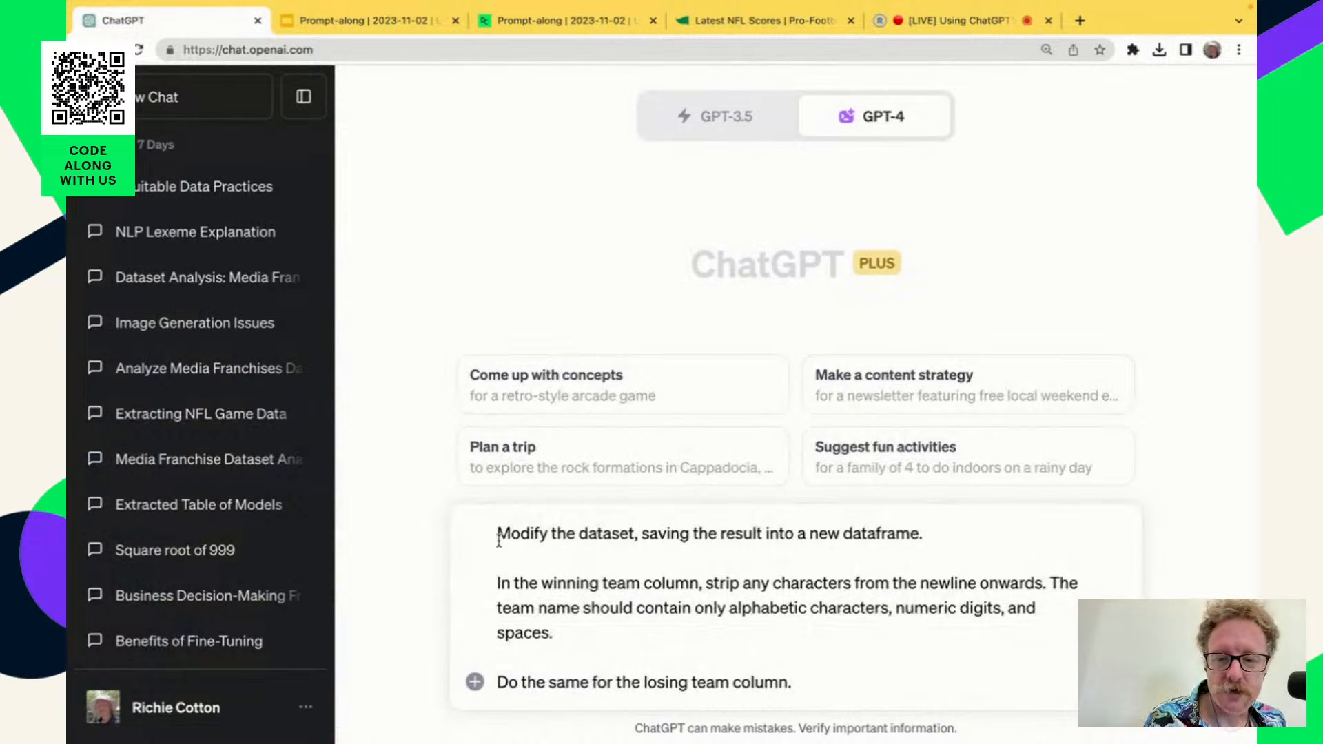
# Highlight the prompt's opening sentence about modifying the dataset and saving the result into a new dataframe.
pyautogui.moveTo(496, 534); pyautogui.dragTo(946, 546)
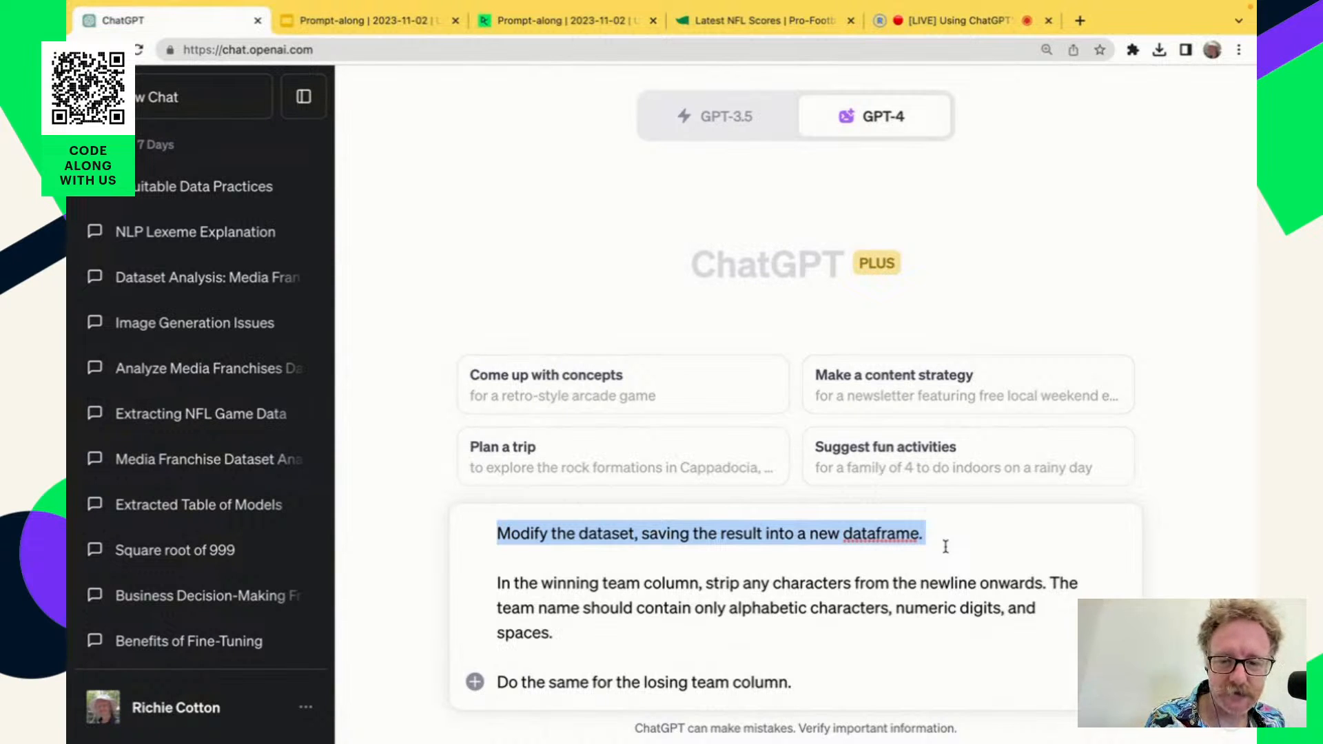
pyautogui.click(735, 546)
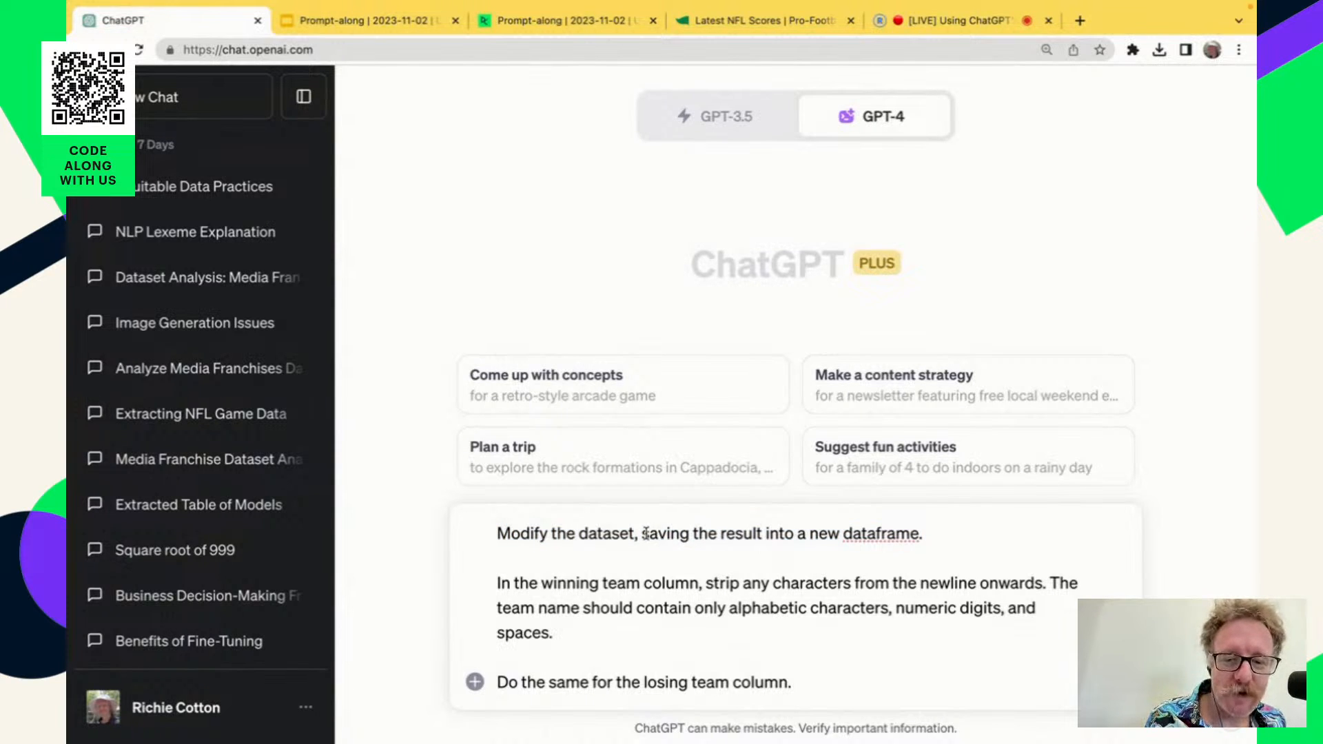
pyautogui.moveTo(643, 533); pyautogui.dragTo(920, 525)
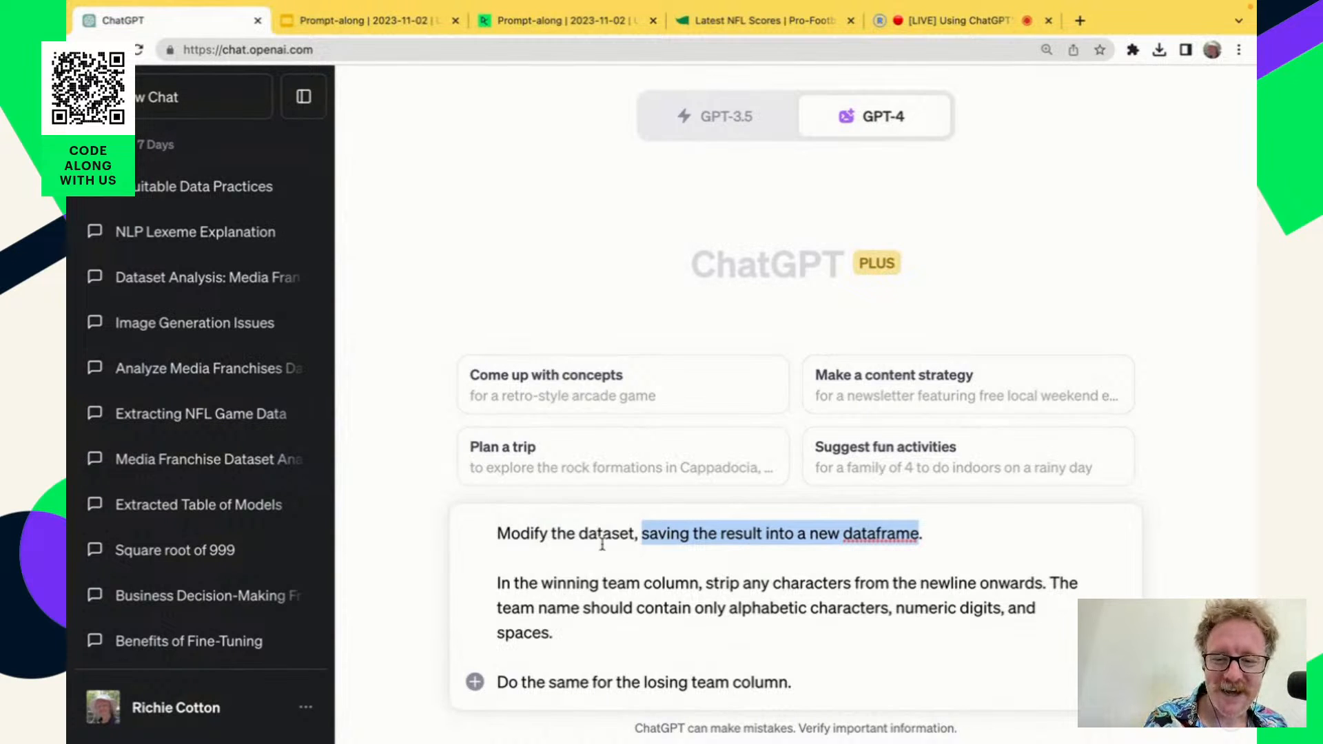
pyautogui.click(497, 535)
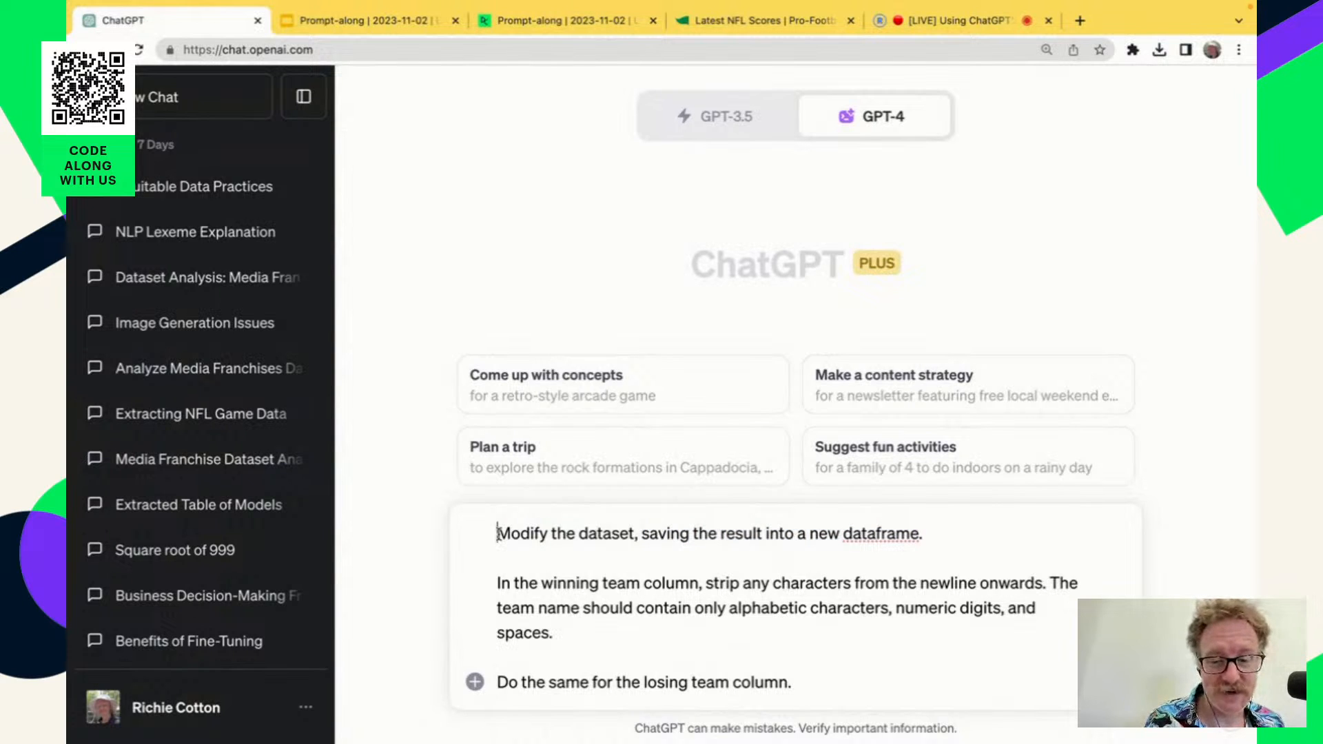
pyautogui.moveTo(498, 535); pyautogui.dragTo(924, 527)
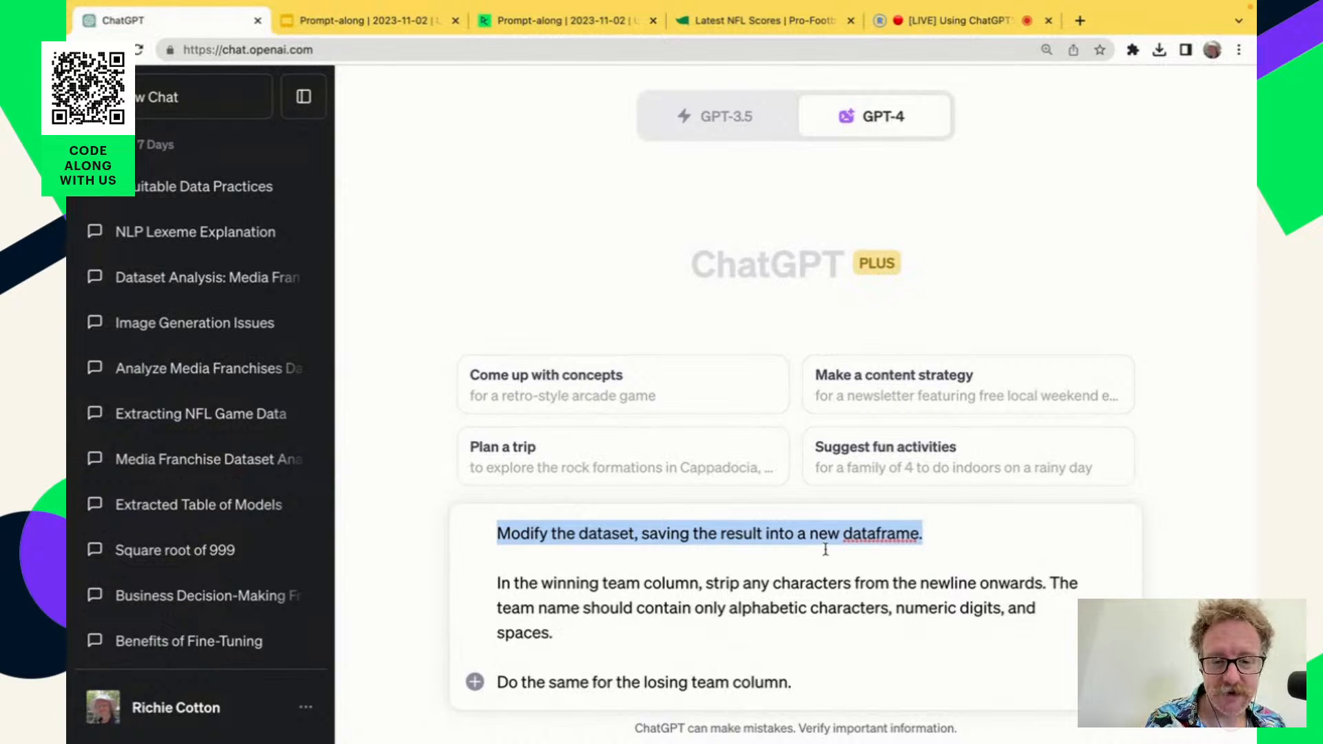
pyautogui.click(874, 604)
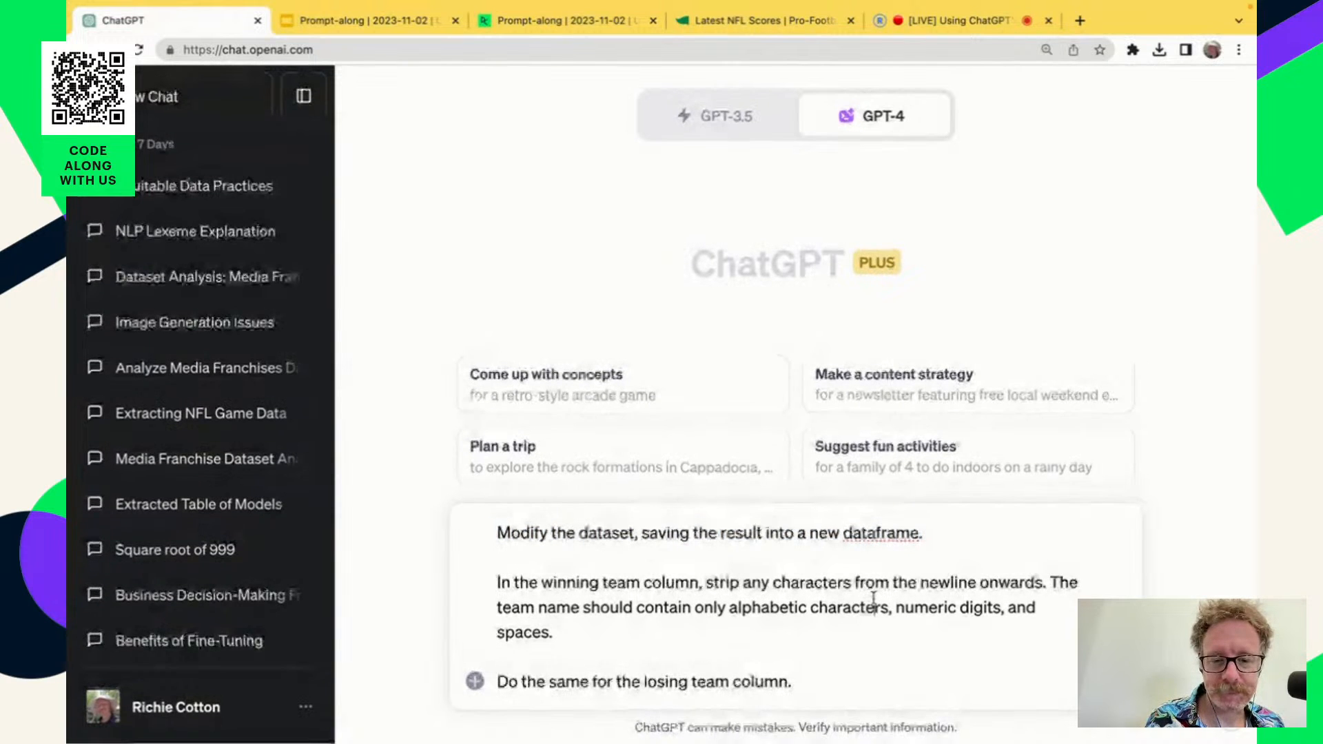
# Highlight the prompt's winning team and losing team instructions, and clear the unsent message.
pyautogui.moveTo(1047, 583); pyautogui.dragTo(488, 583)
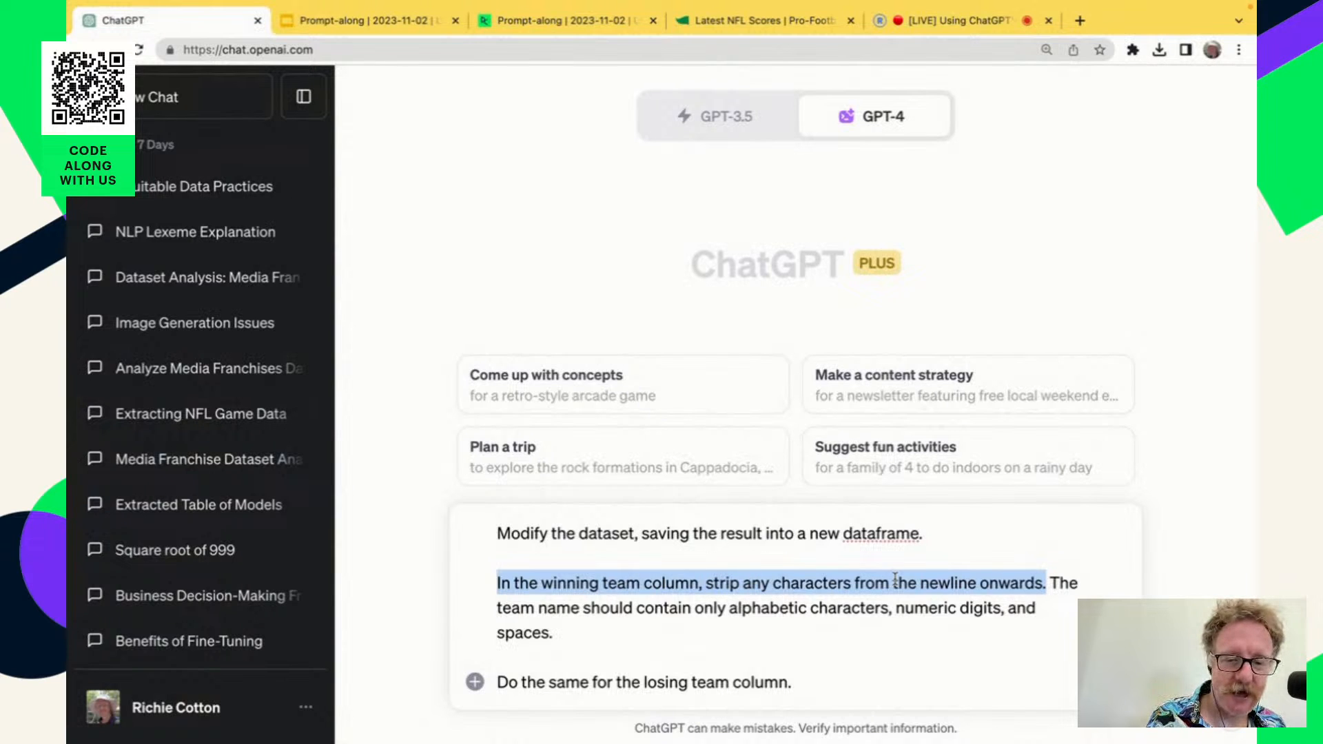
pyautogui.click(931, 583)
pyautogui.moveTo(1048, 583); pyautogui.dragTo(1063, 621)
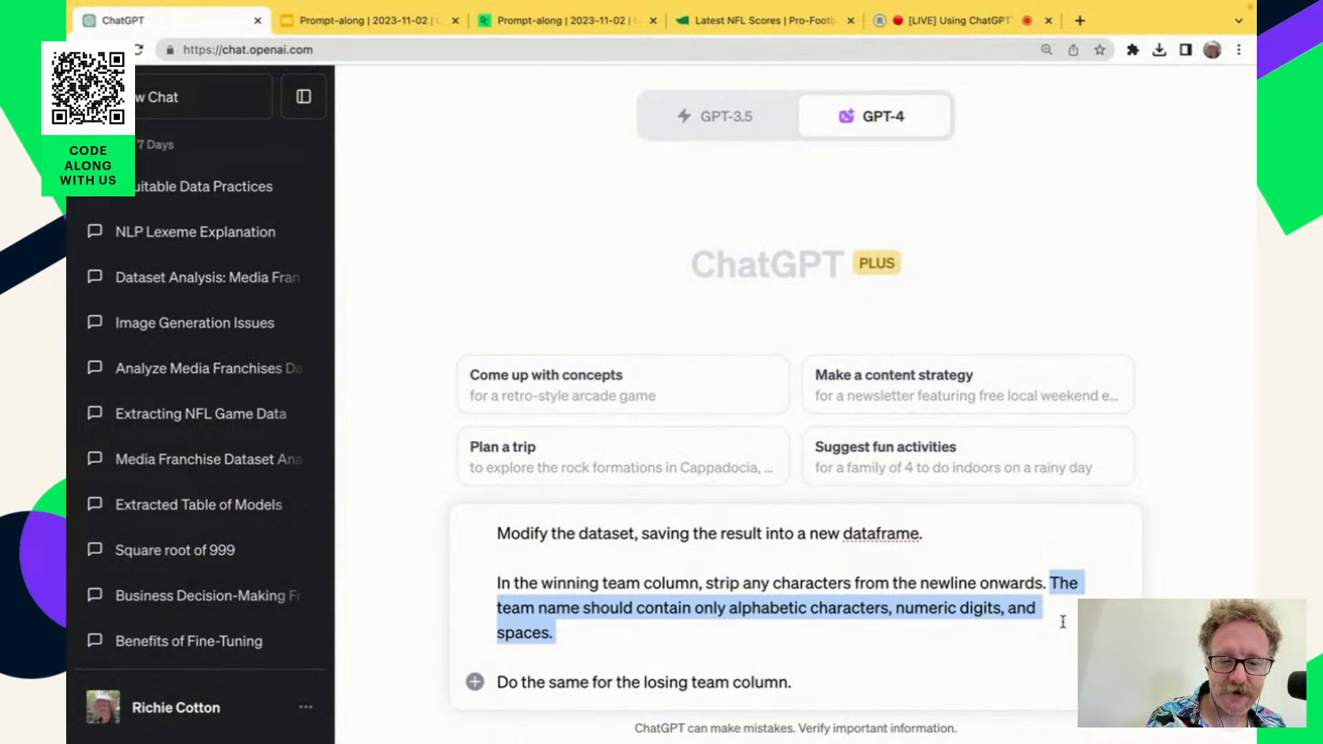
pyautogui.moveTo(814, 683); pyautogui.dragTo(497, 686)
pyautogui.hotkey('ctrl', 'a')
pyautogui.press('BackSpace')
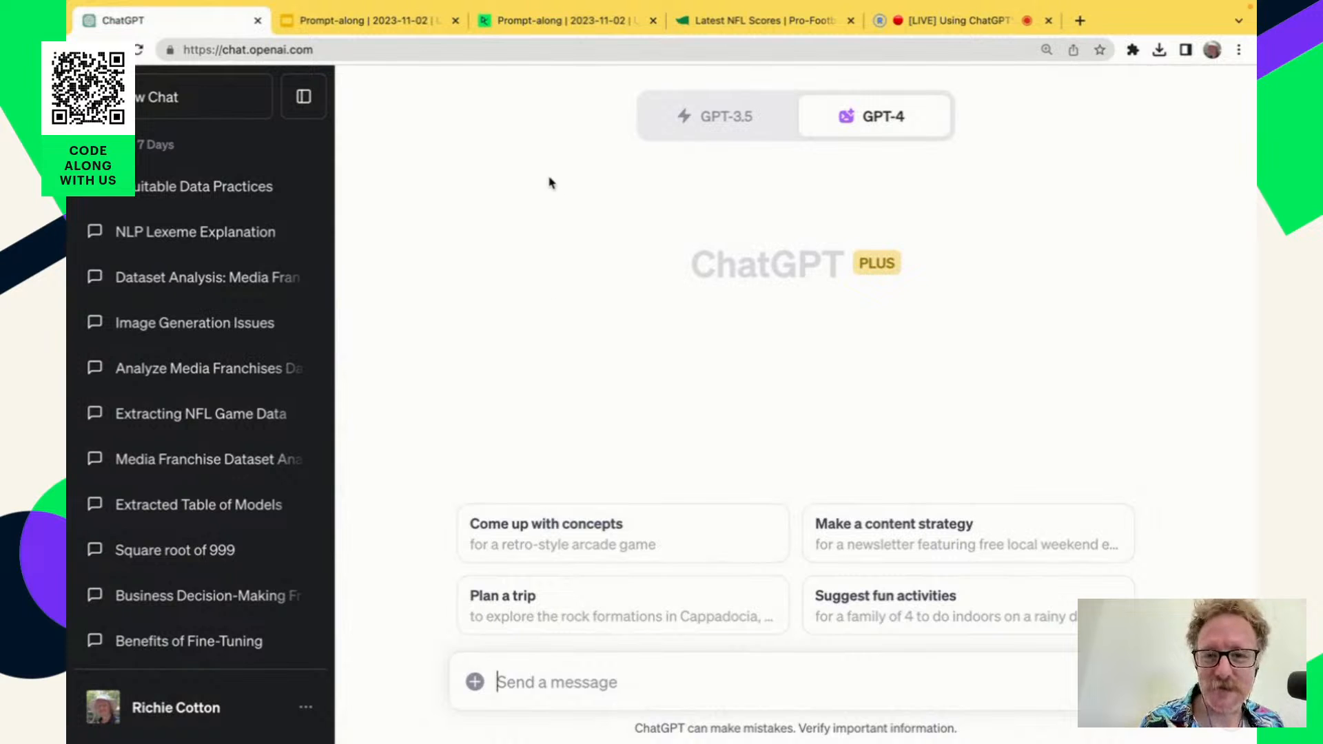
# Switch to the DataCamp notebook and read the player column issue and the instructions for splitting the passing yds player column.
pyautogui.click(549, 22)
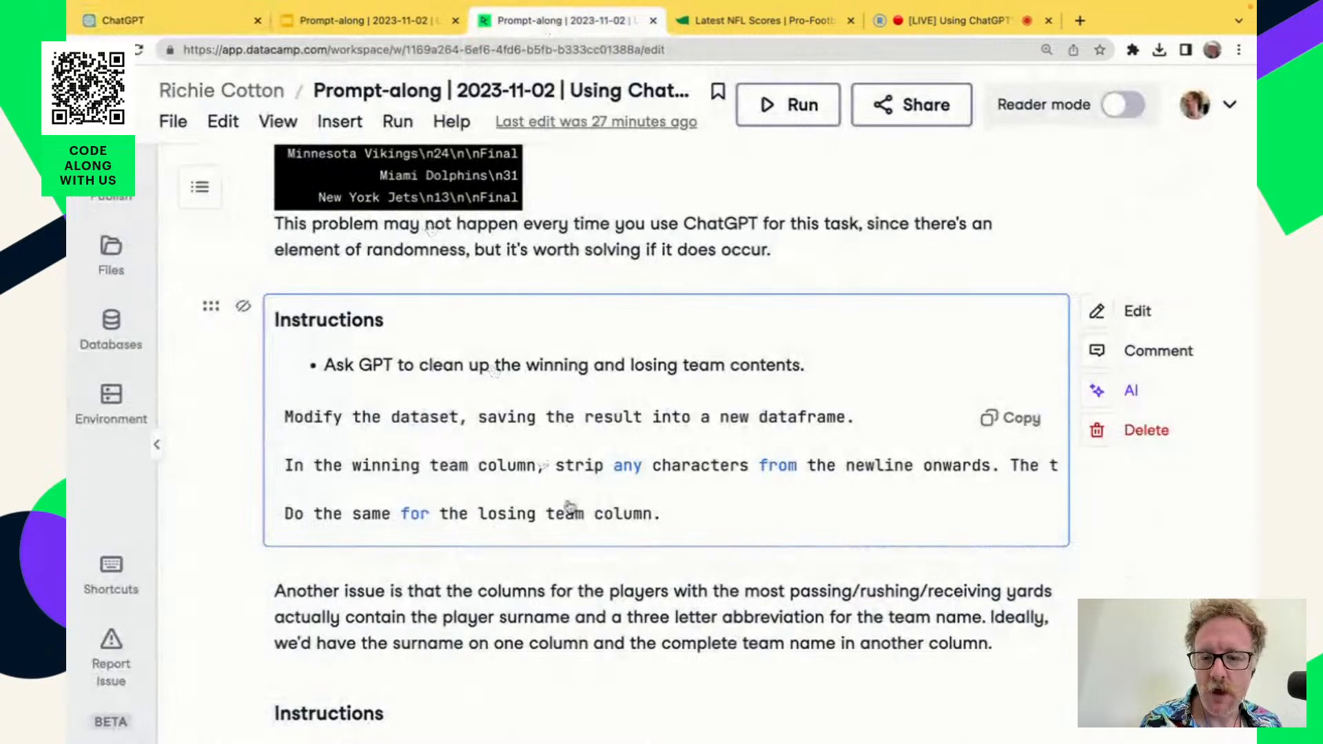
pyautogui.scroll(-4, 738, 623)
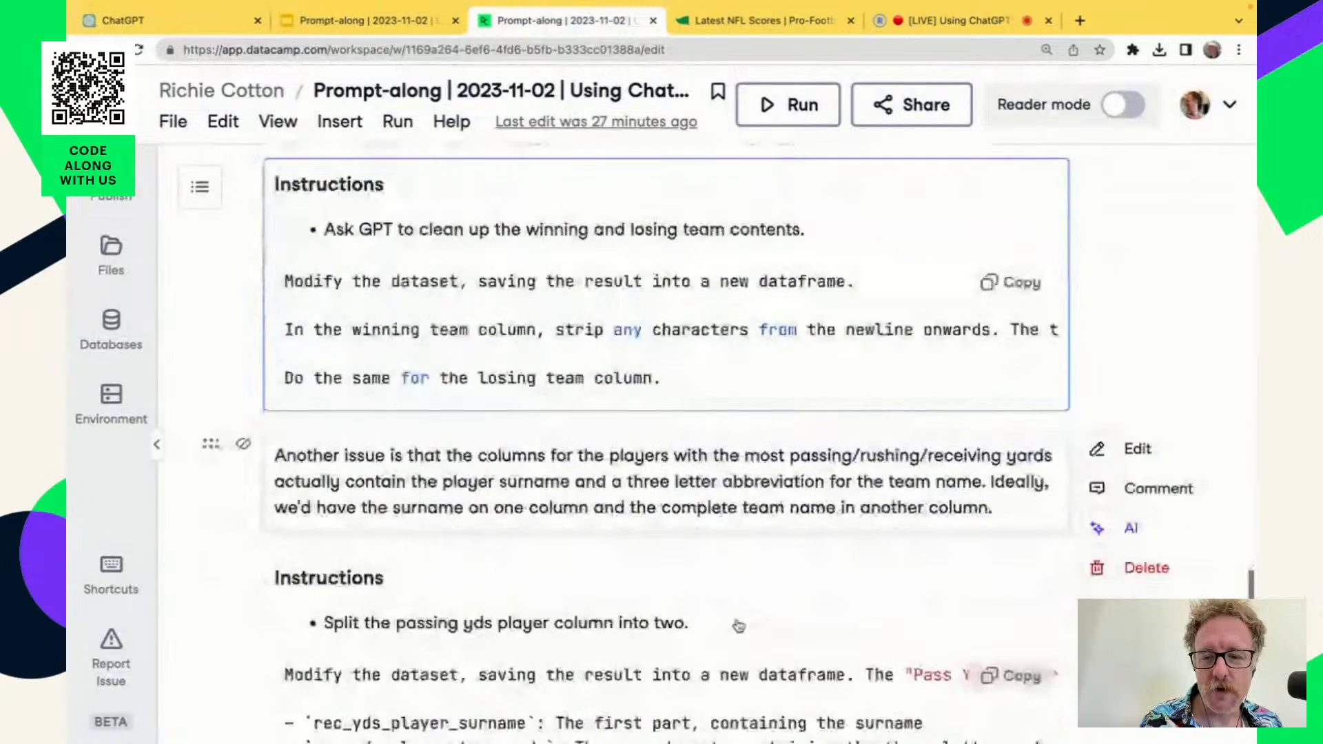
pyautogui.scroll(-2, 739, 626)
pyautogui.scroll(-3, 739, 626)
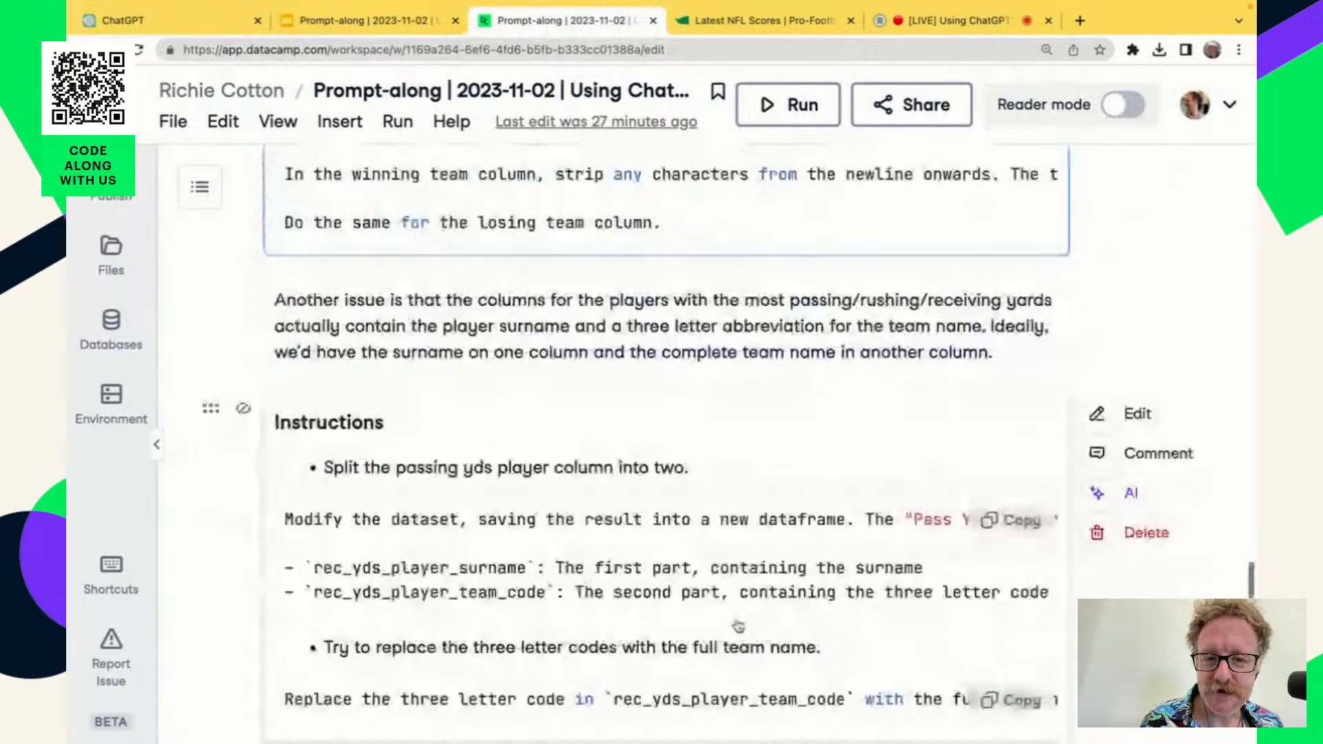
pyautogui.scroll(-2, 739, 625)
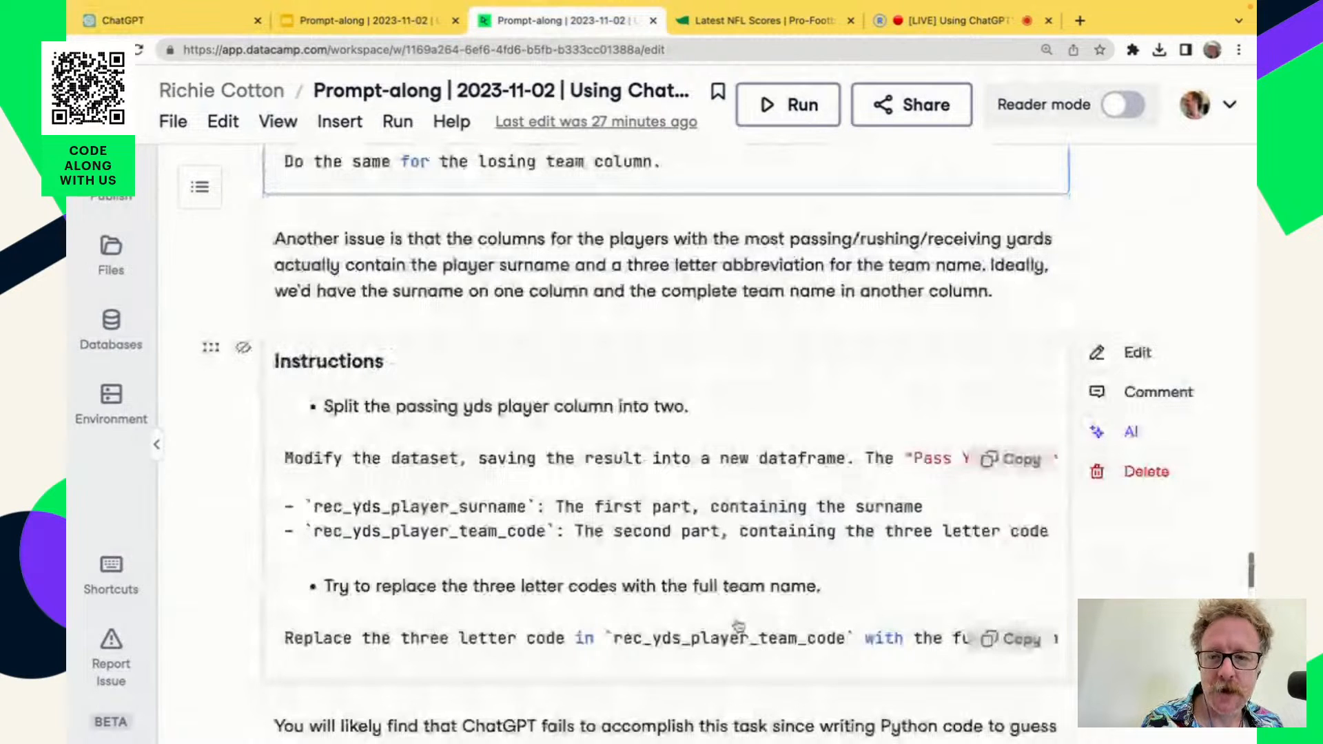
pyautogui.scroll(-1, 739, 625)
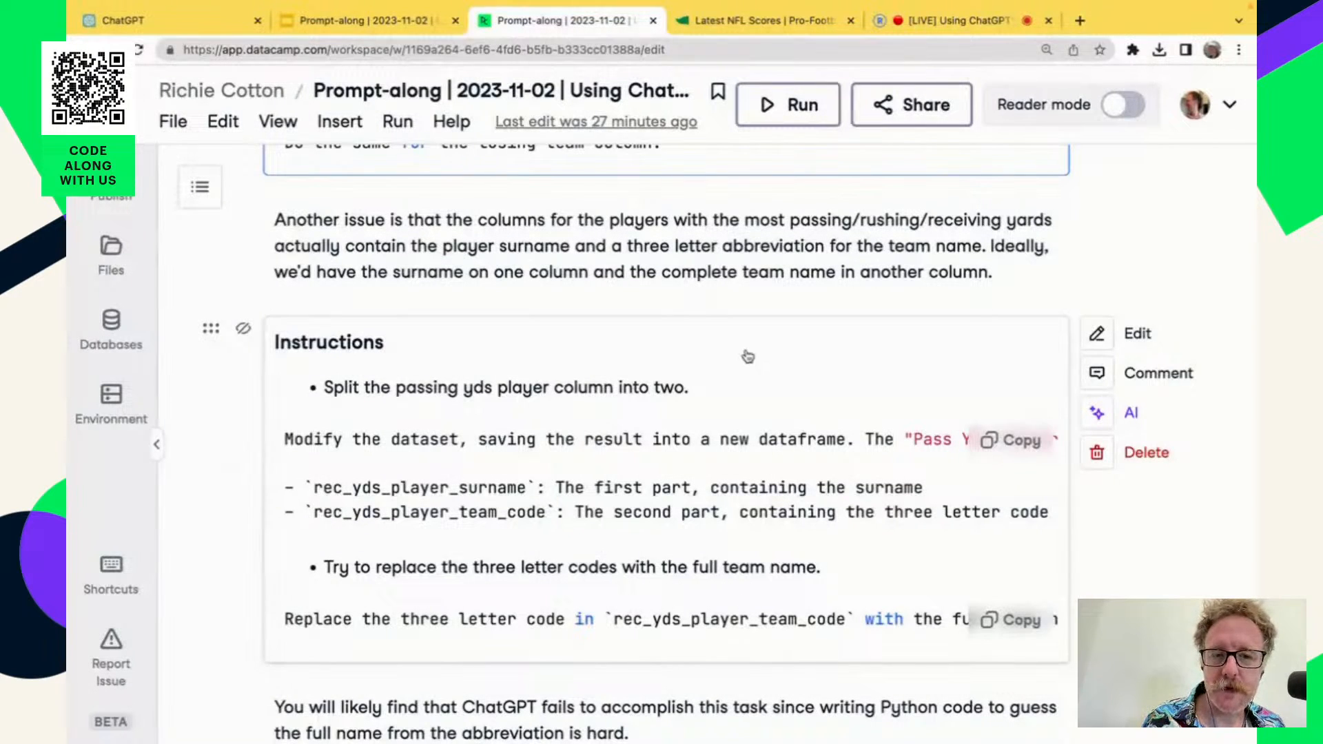
# Go back to the 2023 Week 8 scores image in the notebook and examine the player entries with team abbreviations.
pyautogui.scroll(15, 646, 372)
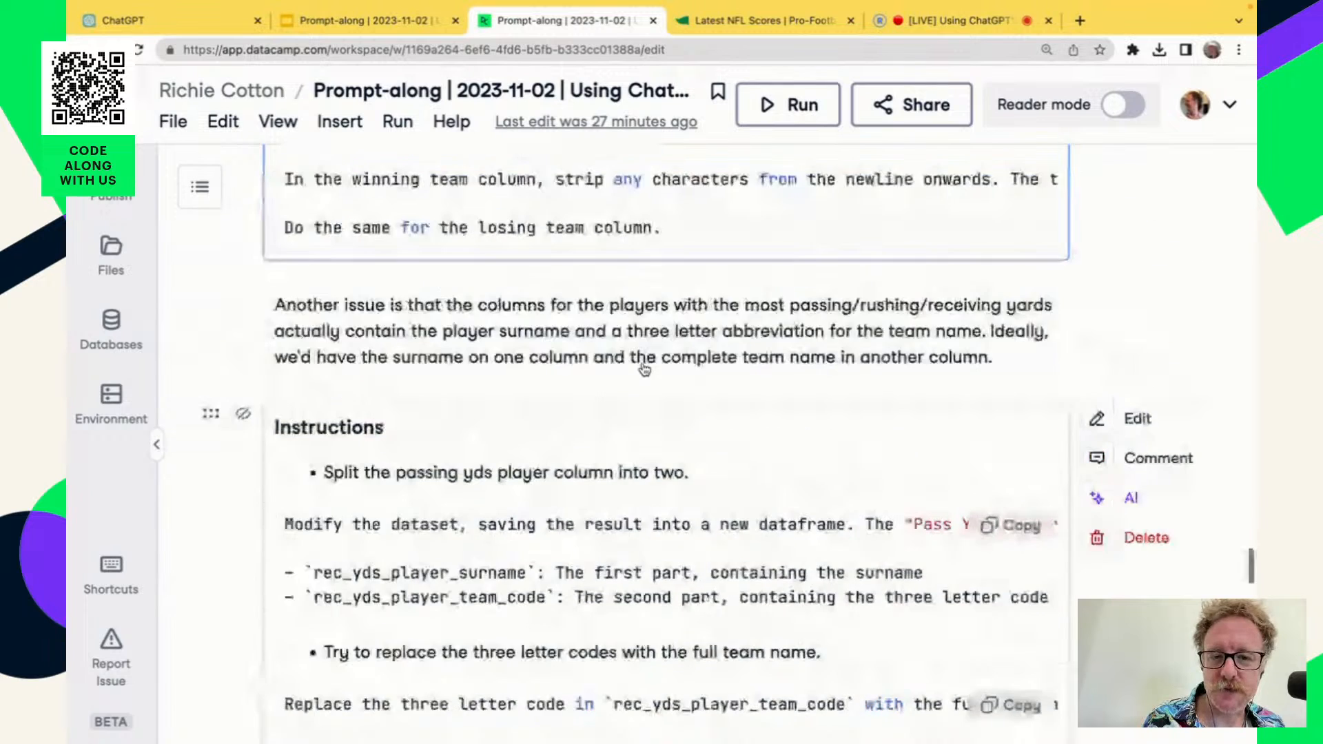
pyautogui.scroll(10, 645, 370)
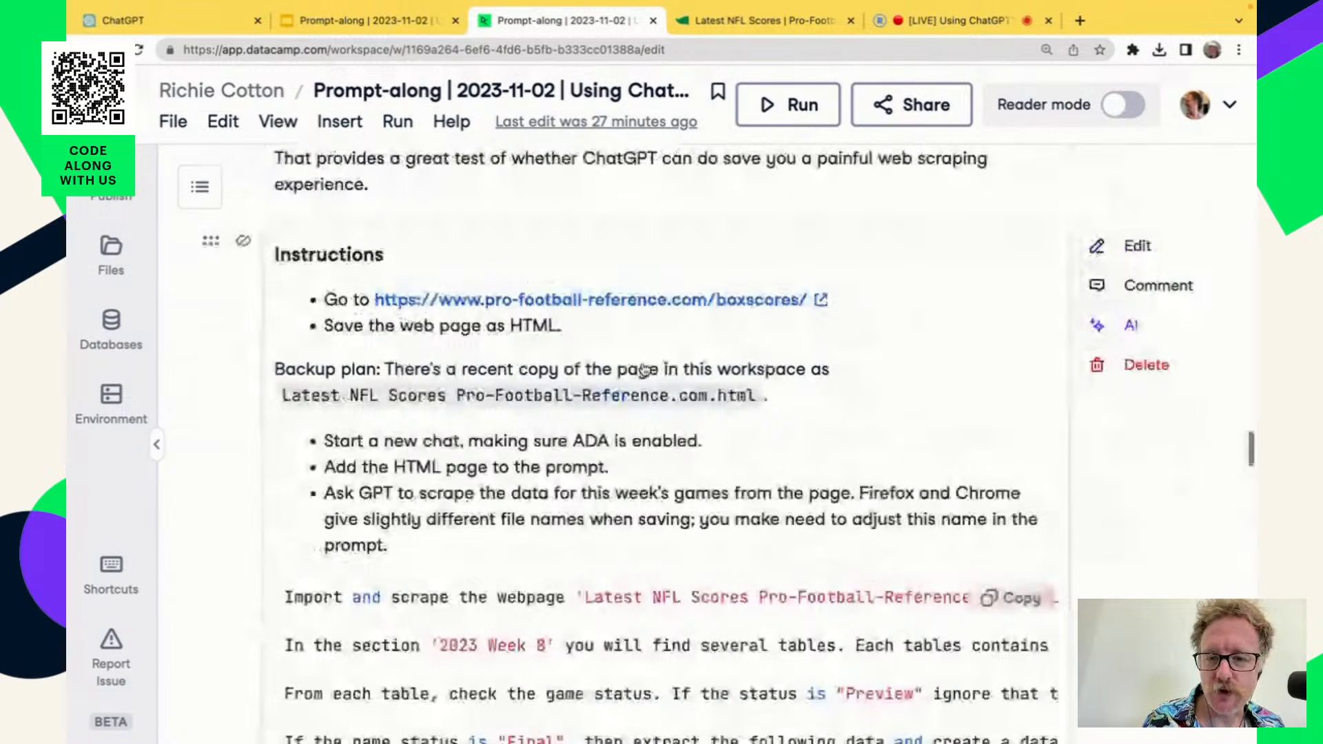
pyautogui.scroll(7, 644, 370)
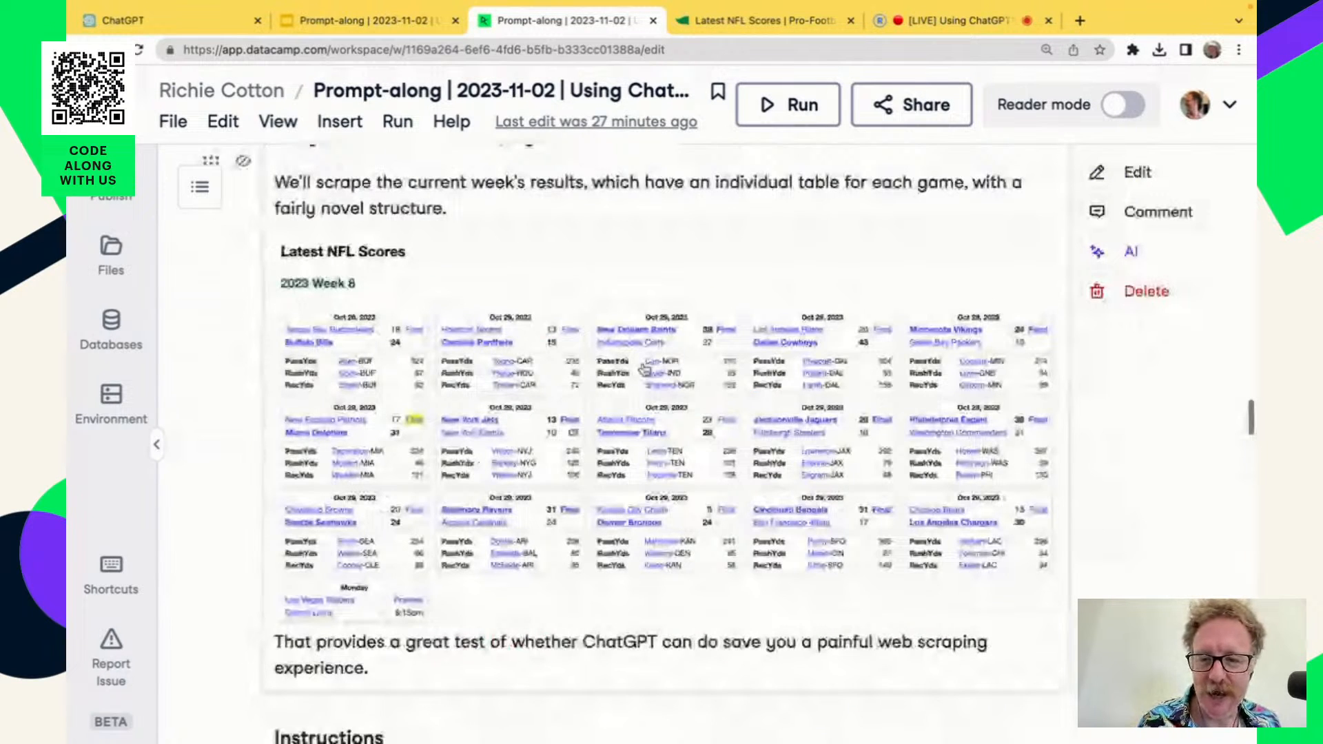
pyautogui.scroll(1, 340, 404)
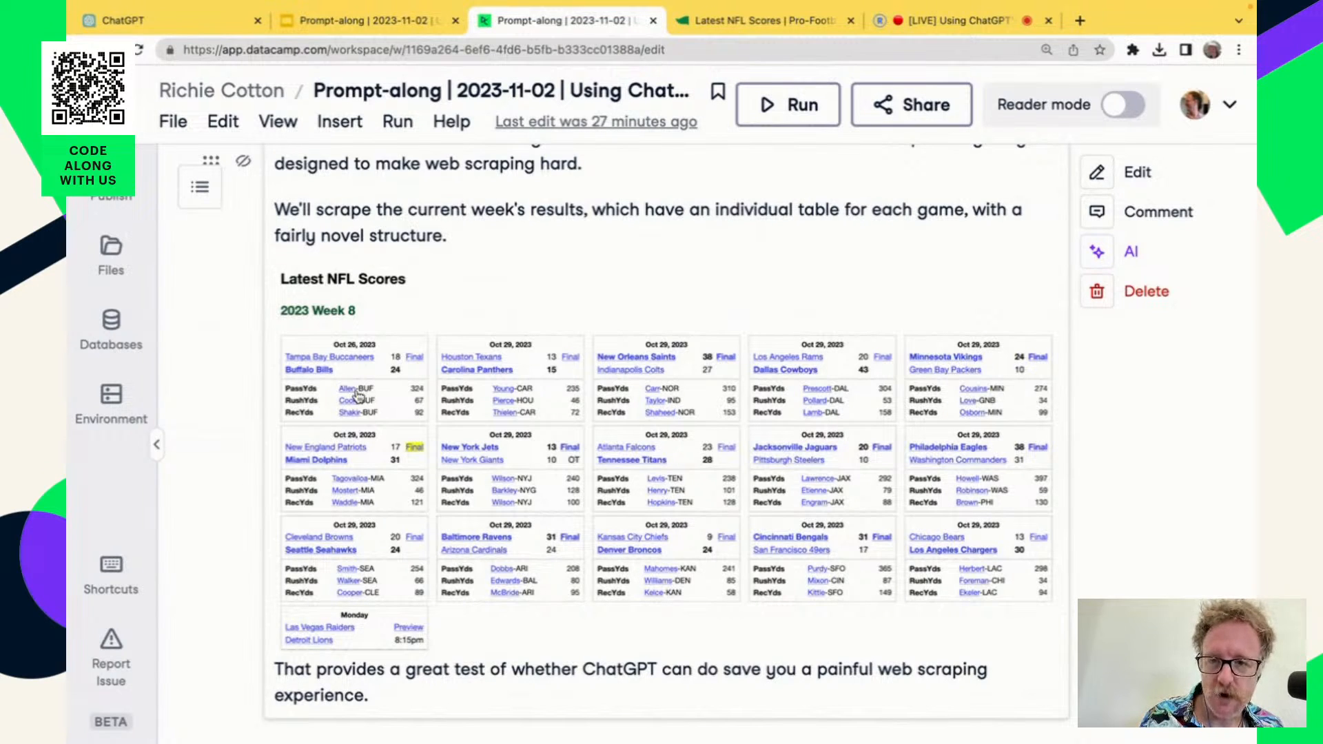
# Return to ChatGPT and open the most recent "New chat" conversation containing the NFL scraping request.
pyautogui.click(210, 27)
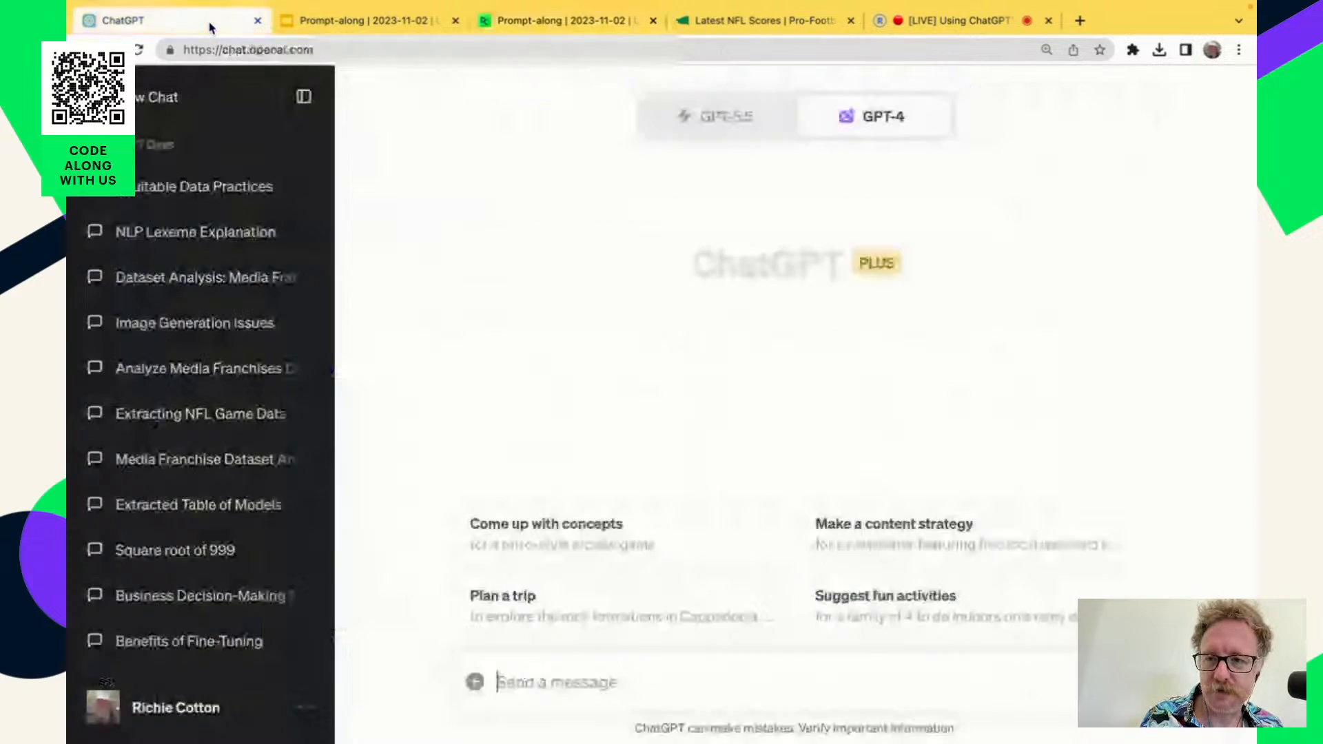
pyautogui.scroll(5, 228, 200)
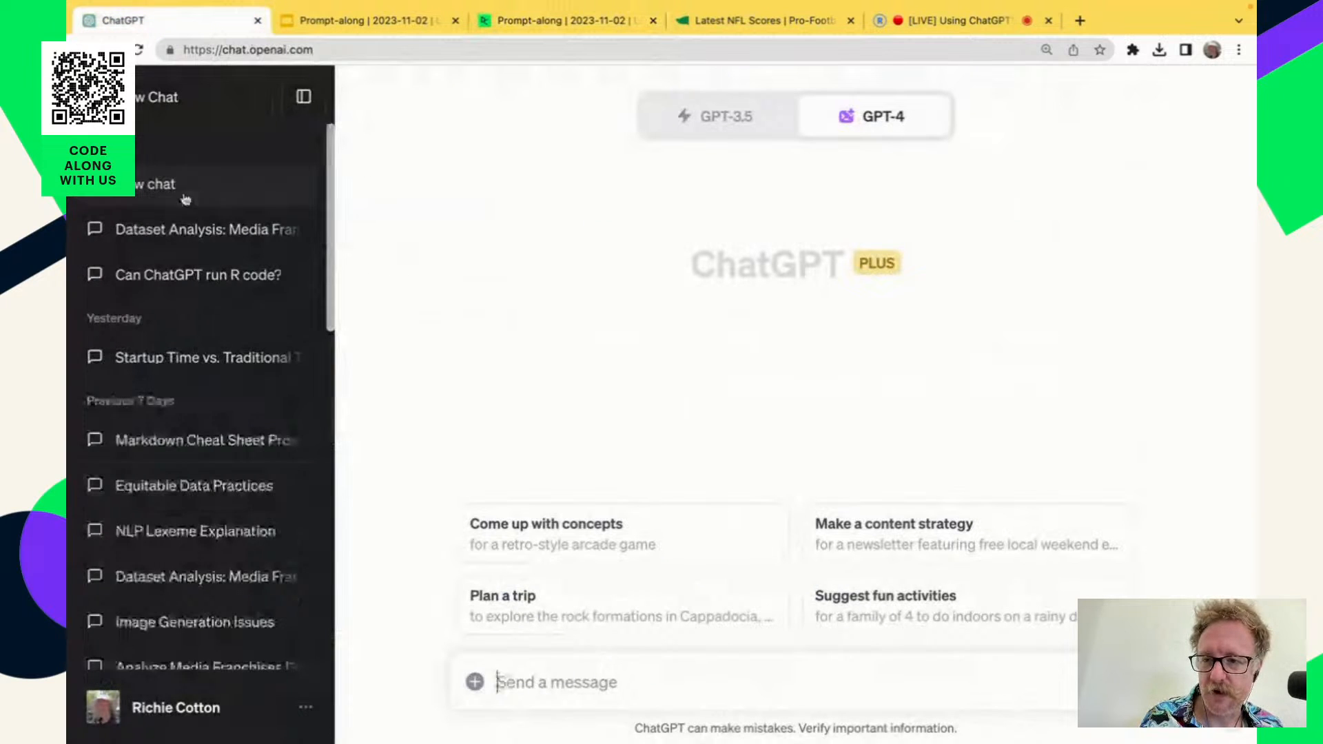
pyautogui.click(160, 195)
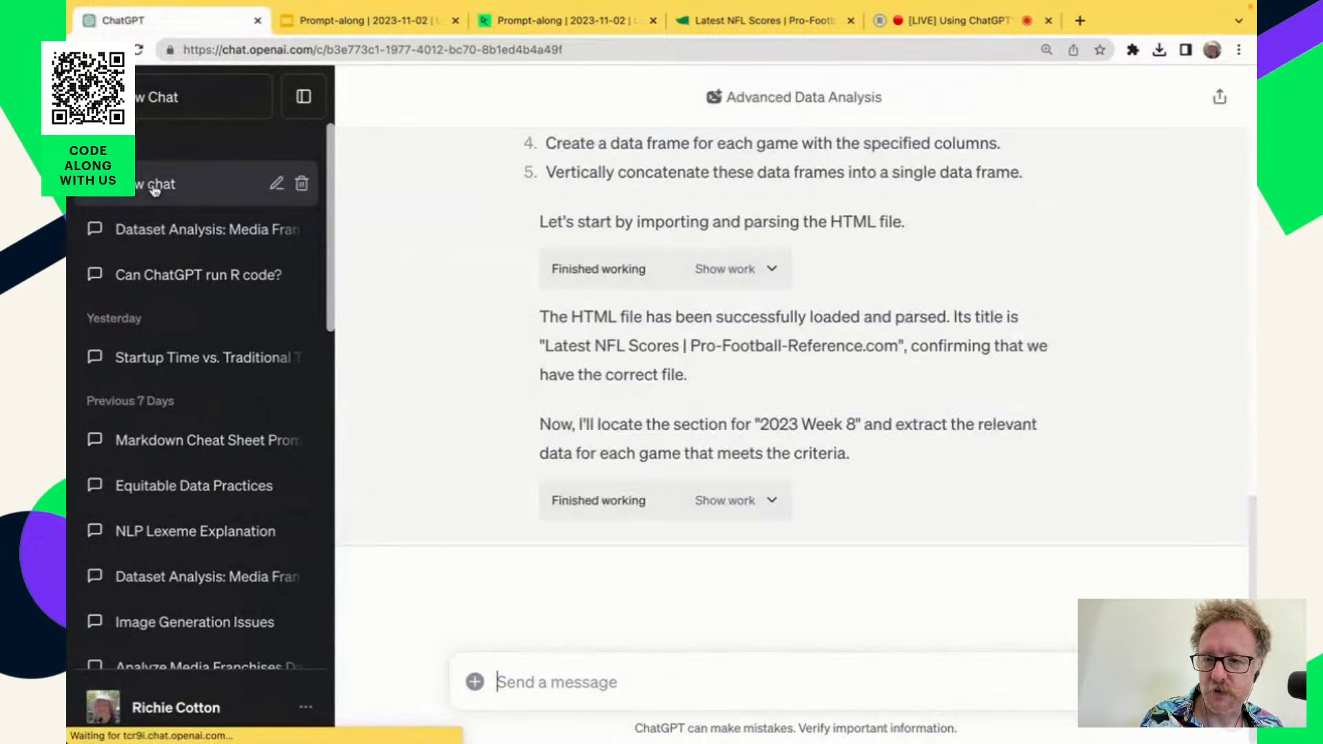
# Review the scraping response and the code behind its 2023 Week 8 extraction, and regenerate the response.
pyautogui.scroll(2, 732, 445)
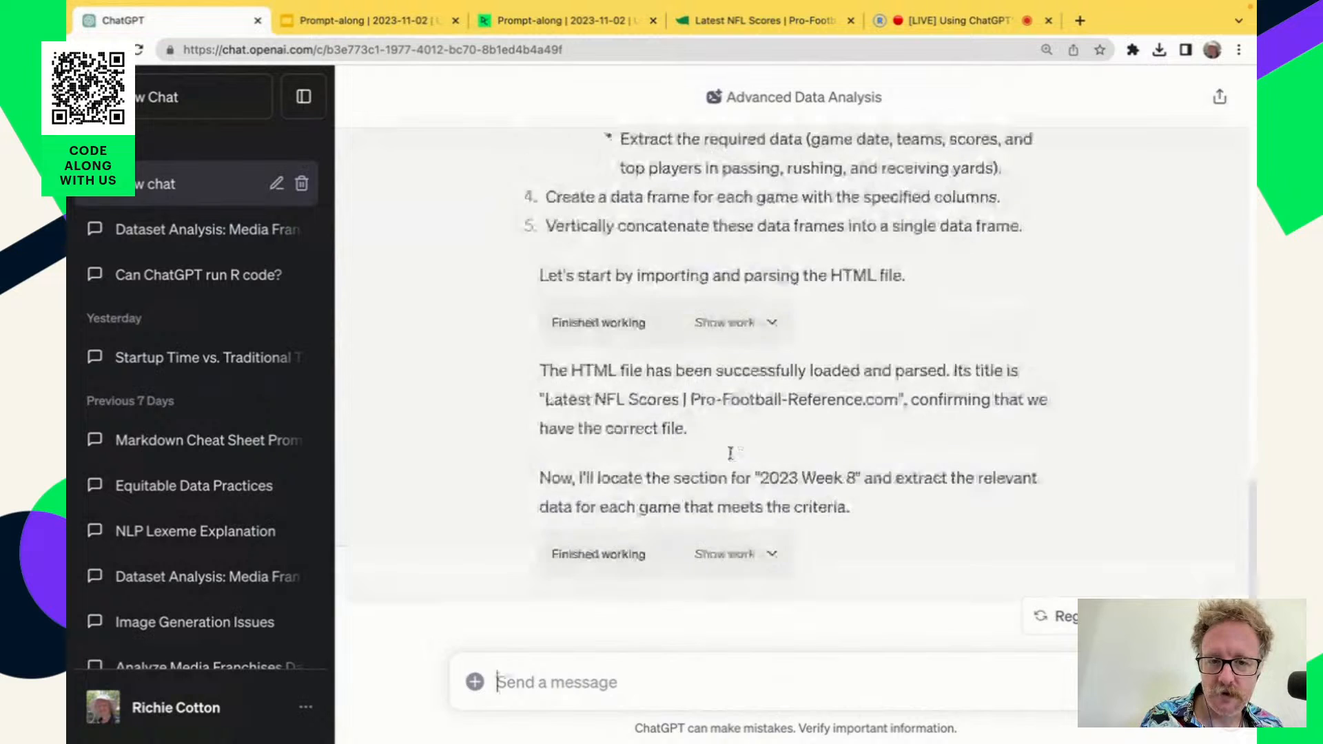
pyautogui.scroll(14, 730, 453)
pyautogui.scroll(-15, 732, 452)
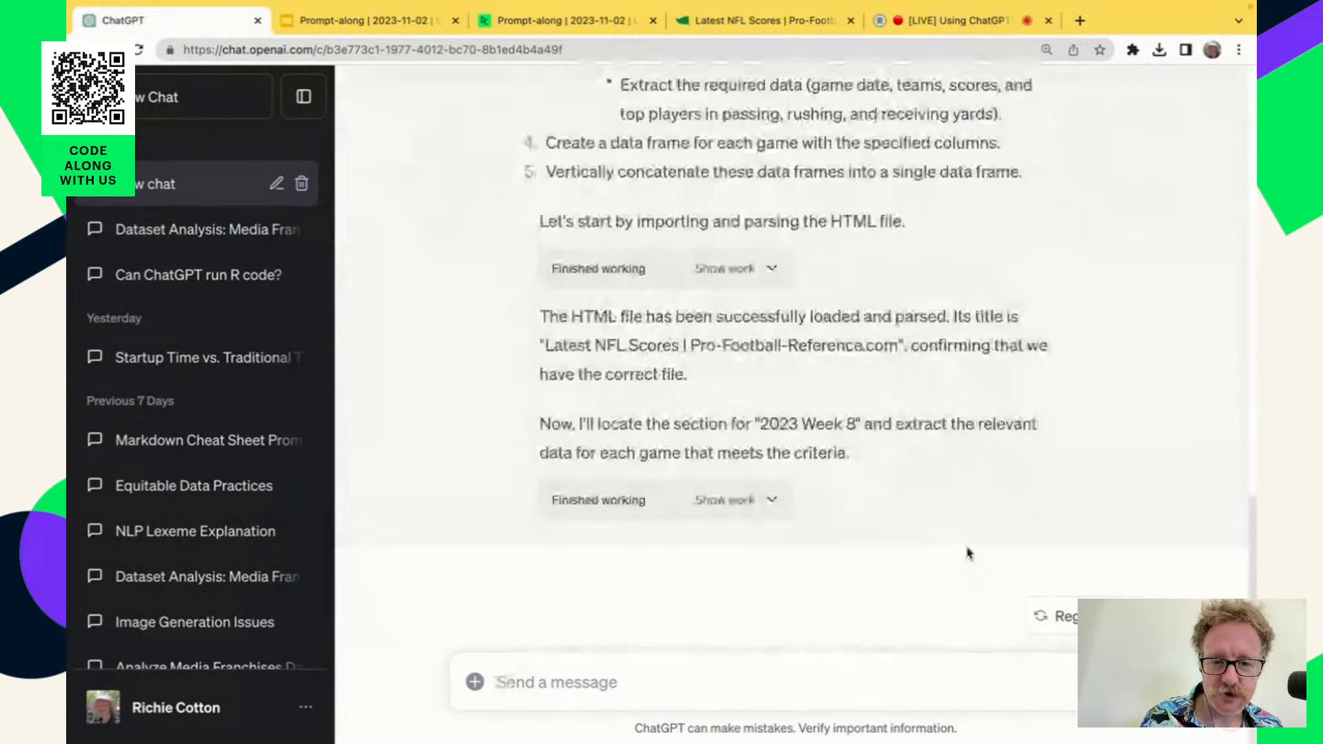
pyautogui.scroll(5, 875, 458)
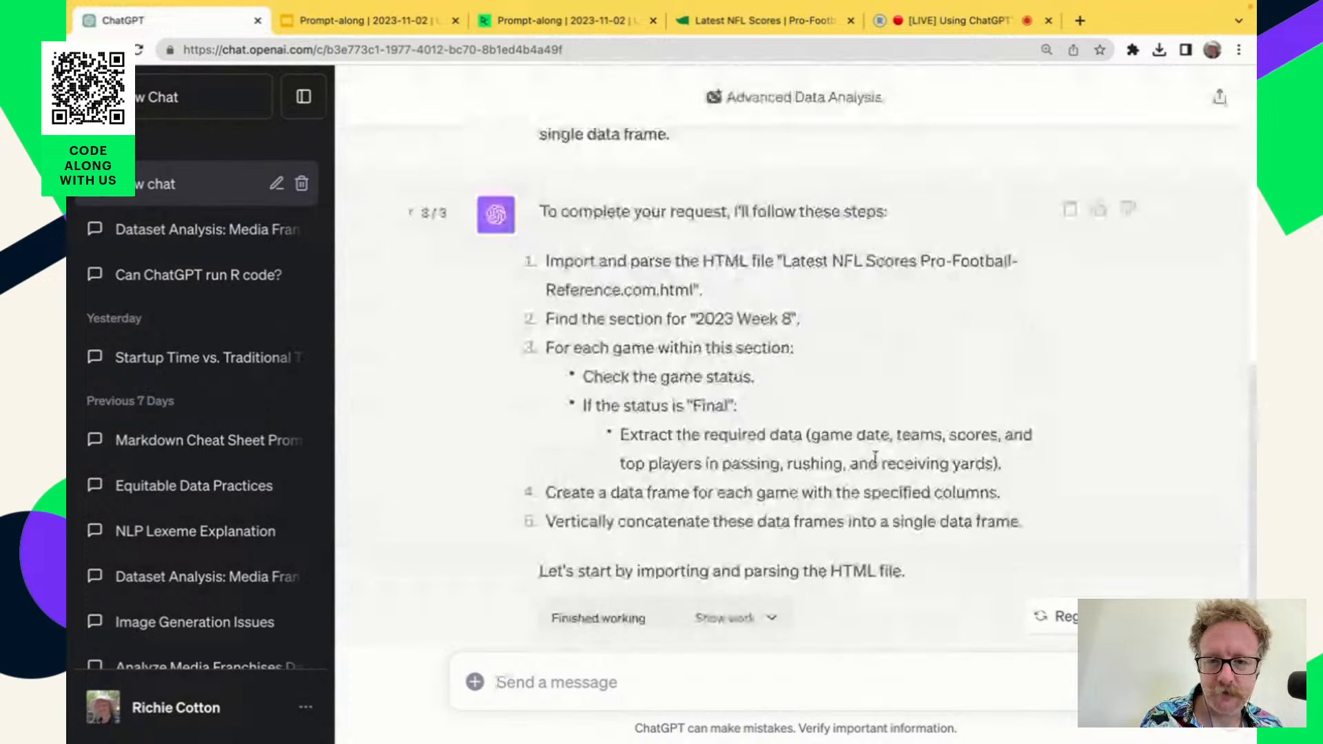
pyautogui.scroll(-5, 875, 459)
pyautogui.click(781, 505)
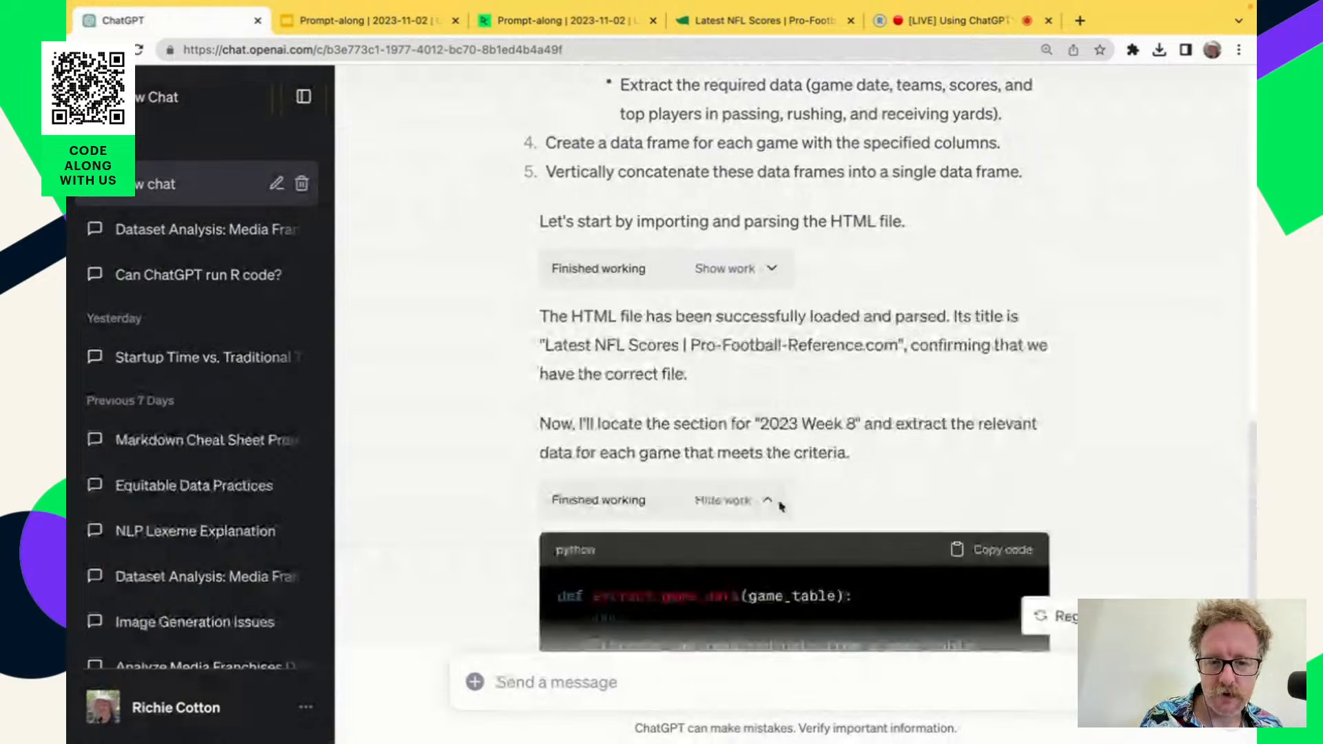
pyautogui.scroll(-6, 781, 507)
pyautogui.click(1060, 622)
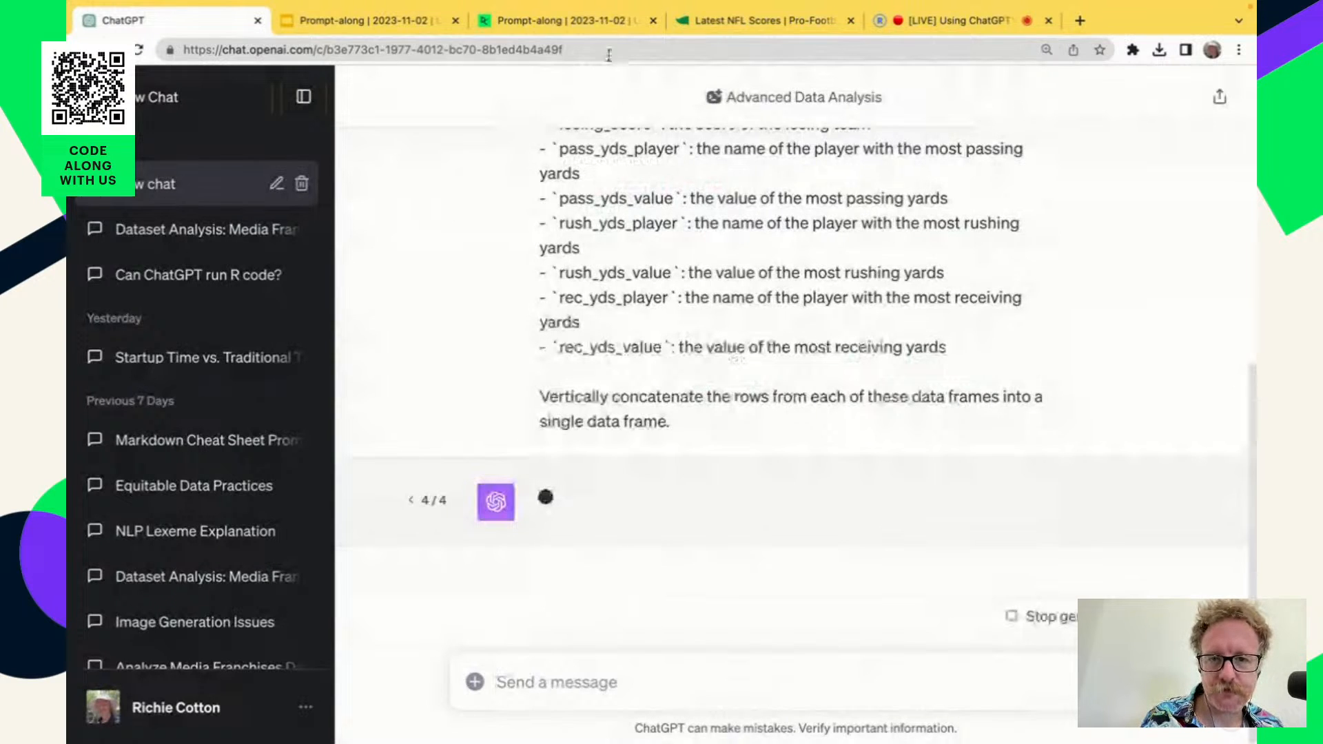
# In the DataCamp notebook, copy the prompt for splitting the passing yds player column into surname and team code.
pyautogui.click(555, 21)
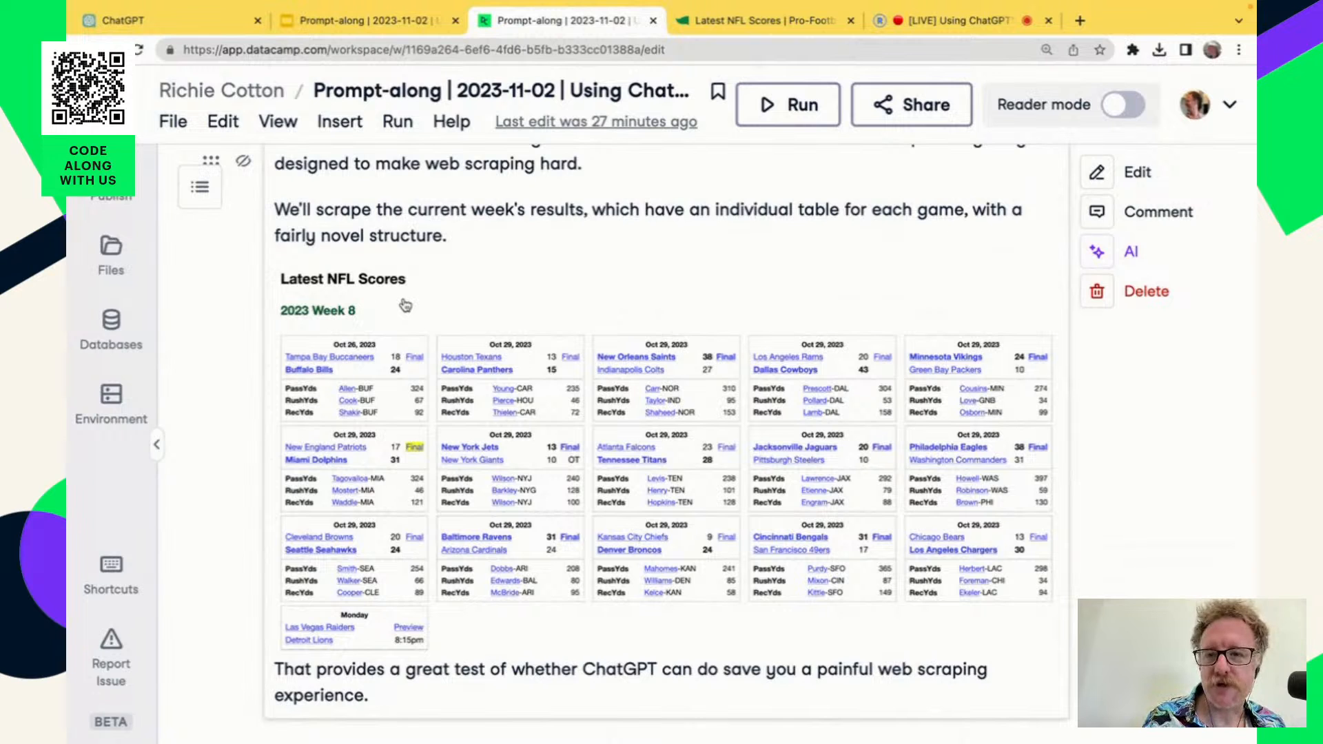
pyautogui.scroll(-1, 679, 384)
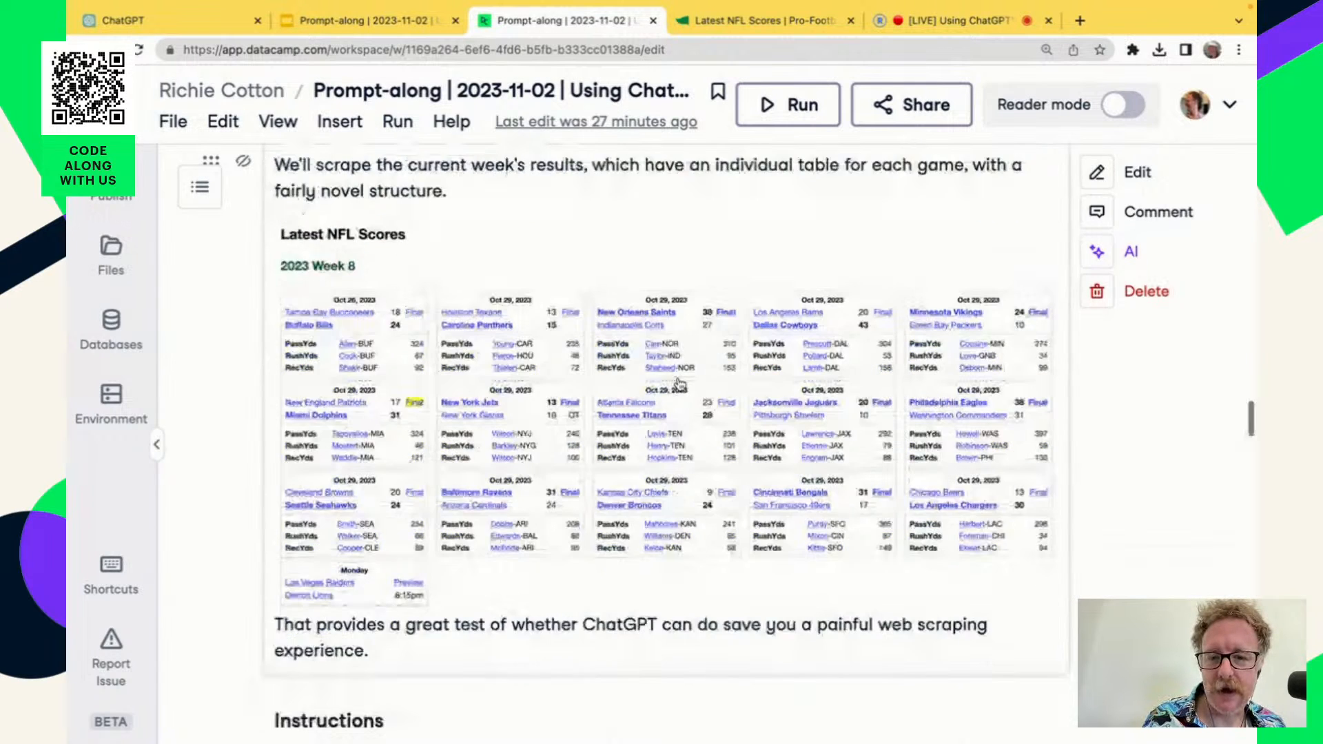
pyautogui.scroll(-10, 678, 384)
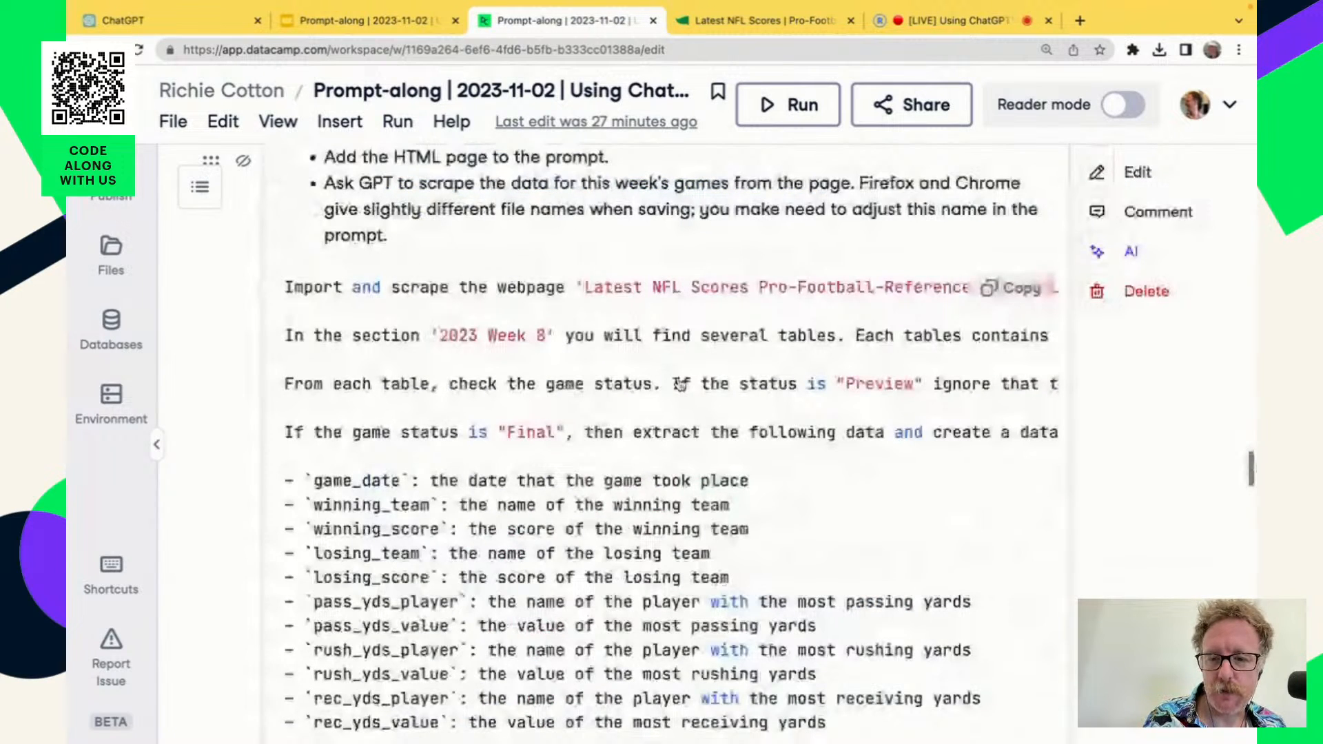
pyautogui.scroll(-15, 678, 384)
pyautogui.scroll(-3, 681, 385)
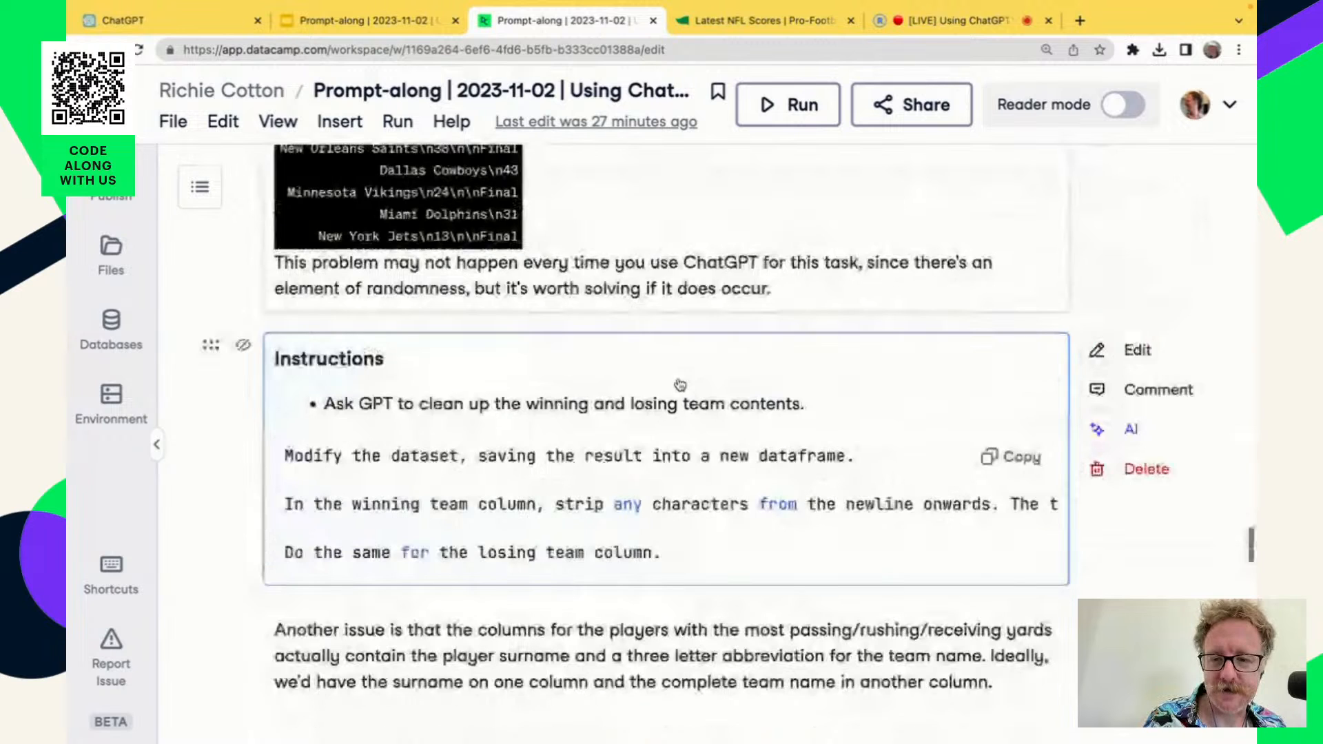
pyautogui.scroll(-2, 680, 385)
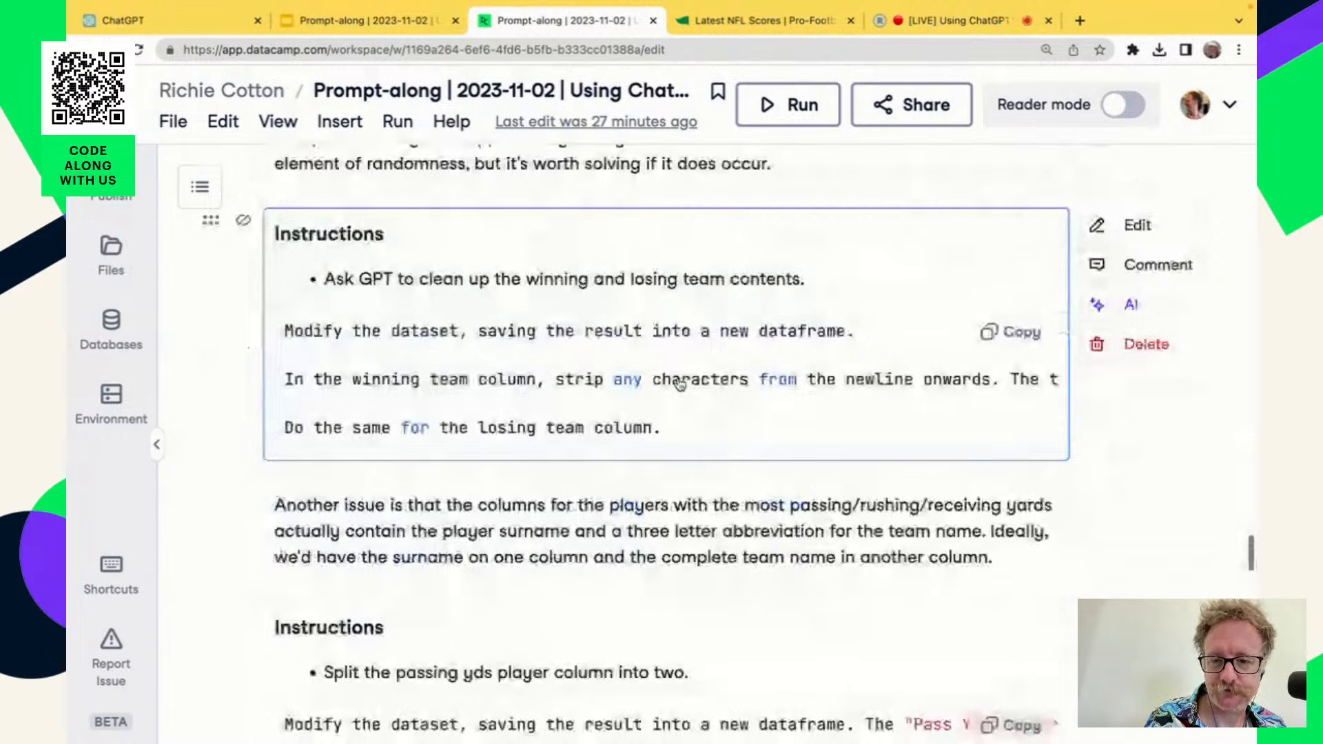
pyautogui.scroll(-6, 680, 385)
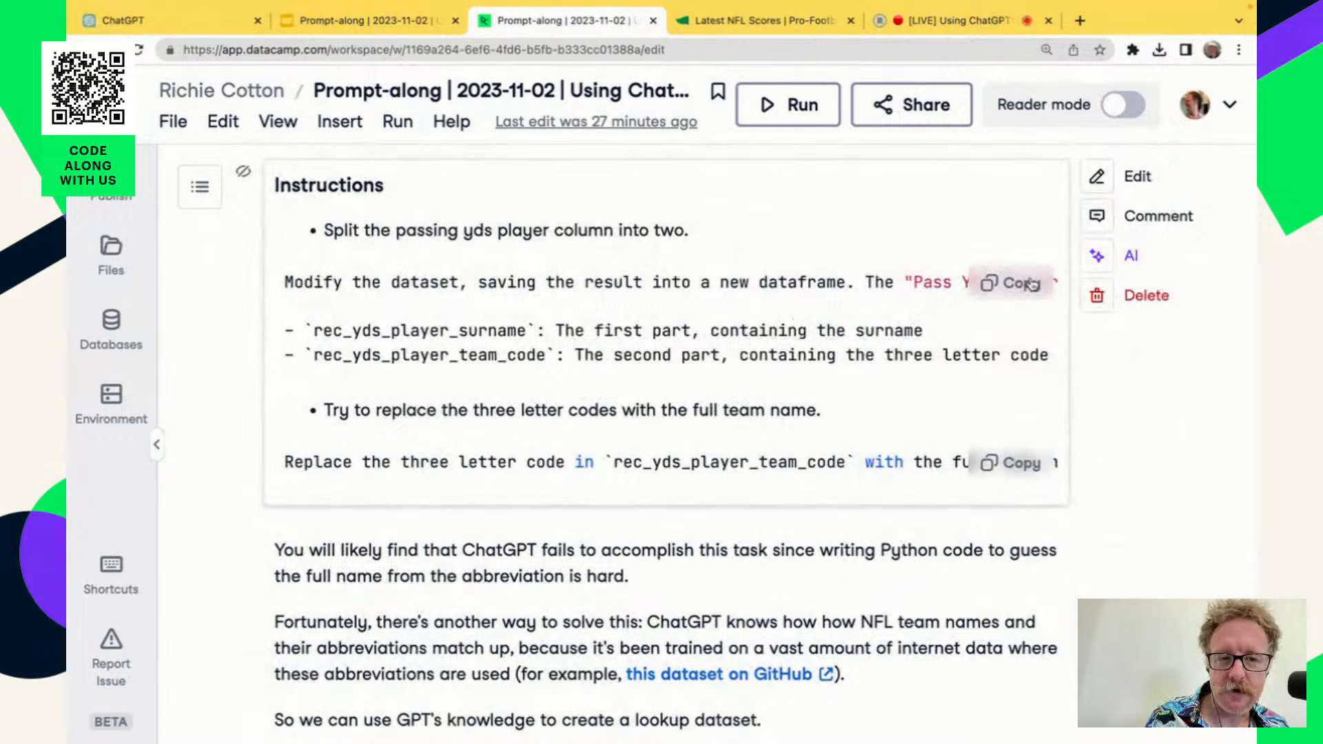
pyautogui.click(1025, 284)
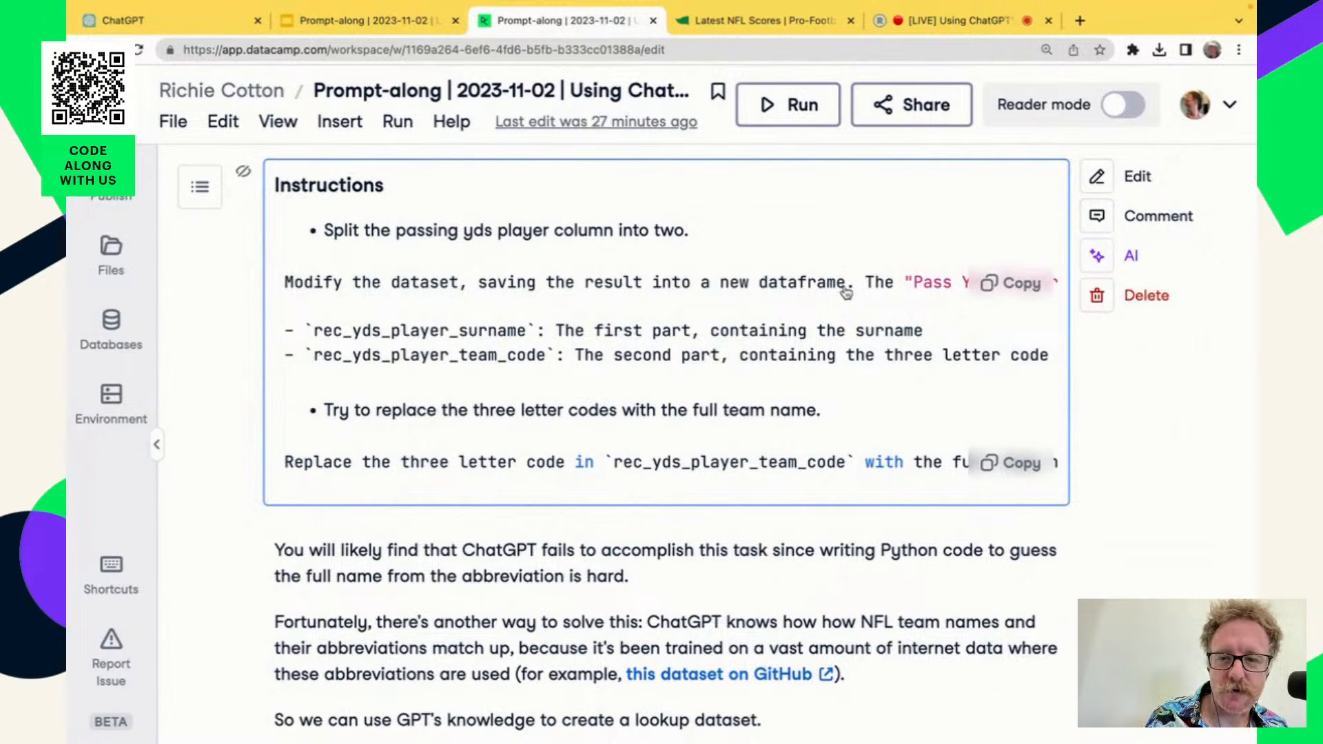
# Examine the prompt for splitting the passing yds player column, highlighting "saving the result into a new dataframe", and show the Instructions cell's Markdown source.
pyautogui.moveTo(846, 289); pyautogui.dragTo(477, 288)
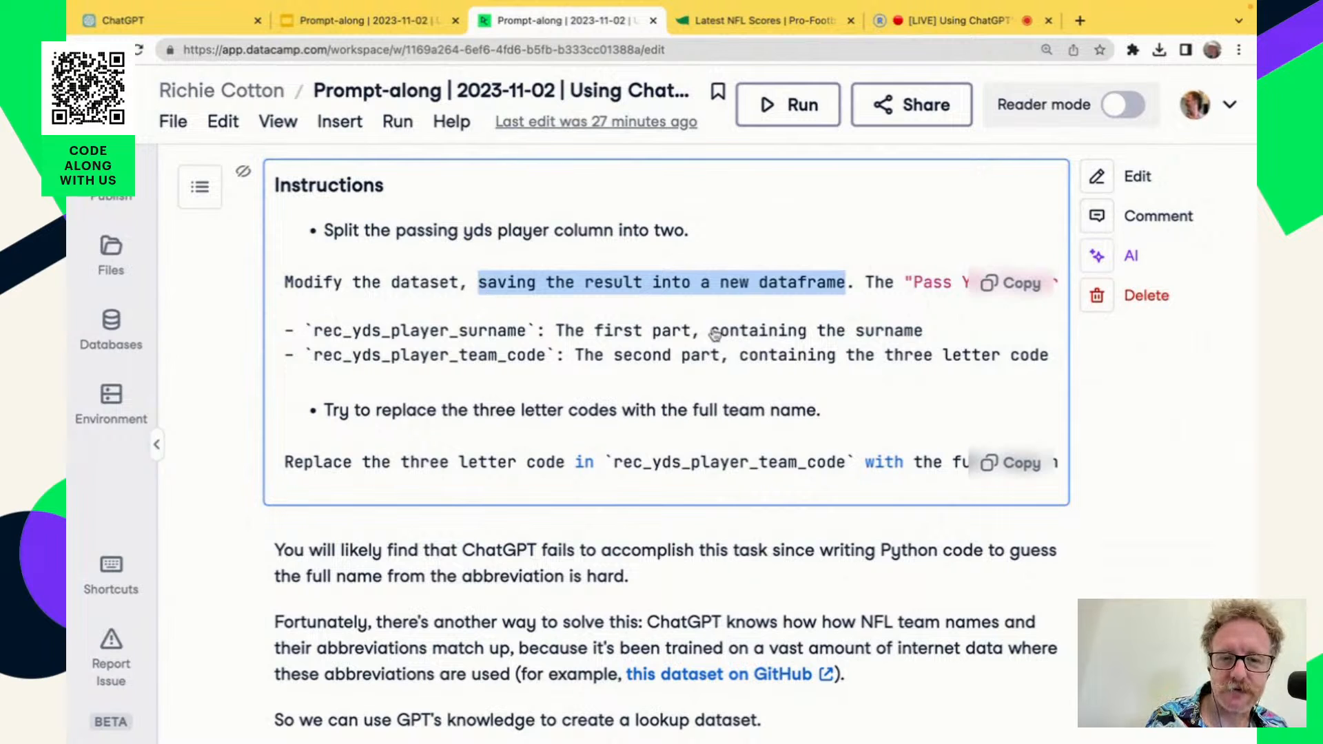
pyautogui.hscroll(4, 802, 363)
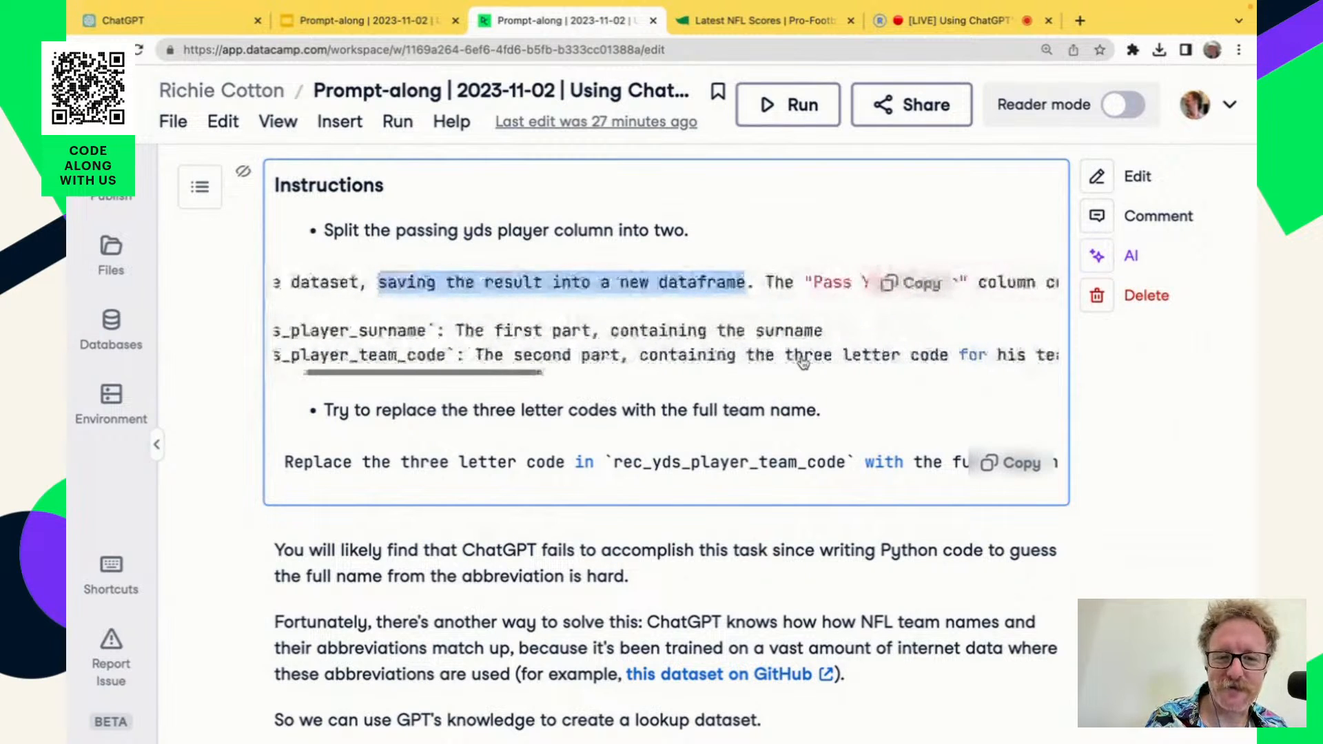
pyautogui.hscroll(2, 803, 363)
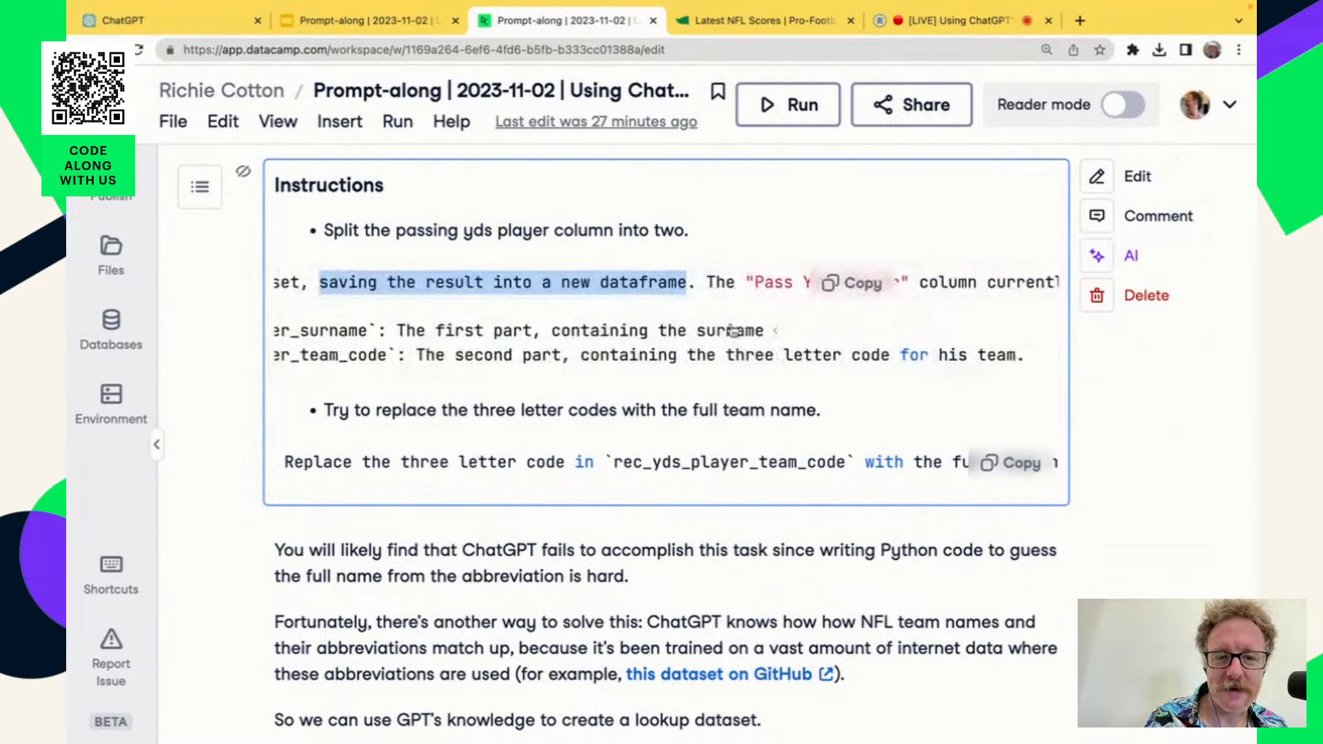
pyautogui.scroll(-5, 732, 331)
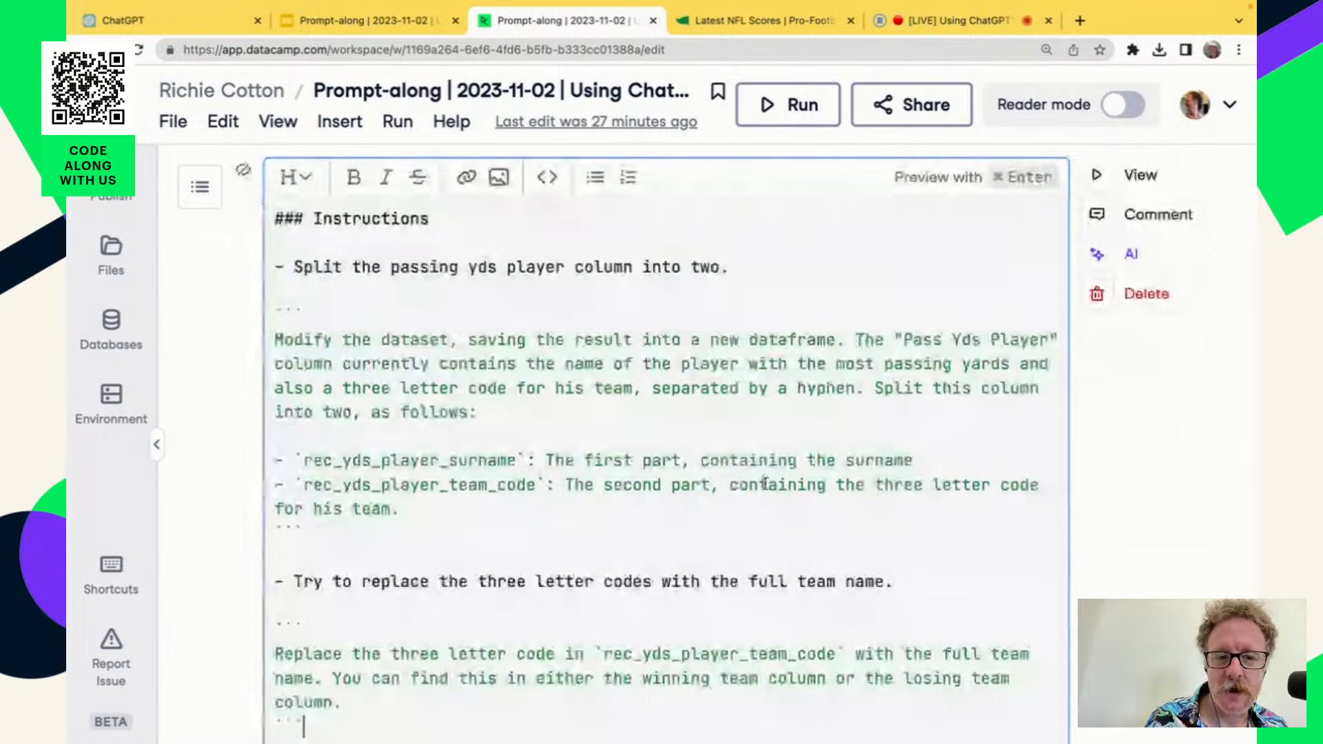
pyautogui.scroll(-4, 771, 481)
pyautogui.scroll(1, 818, 400)
pyautogui.scroll(3, 819, 401)
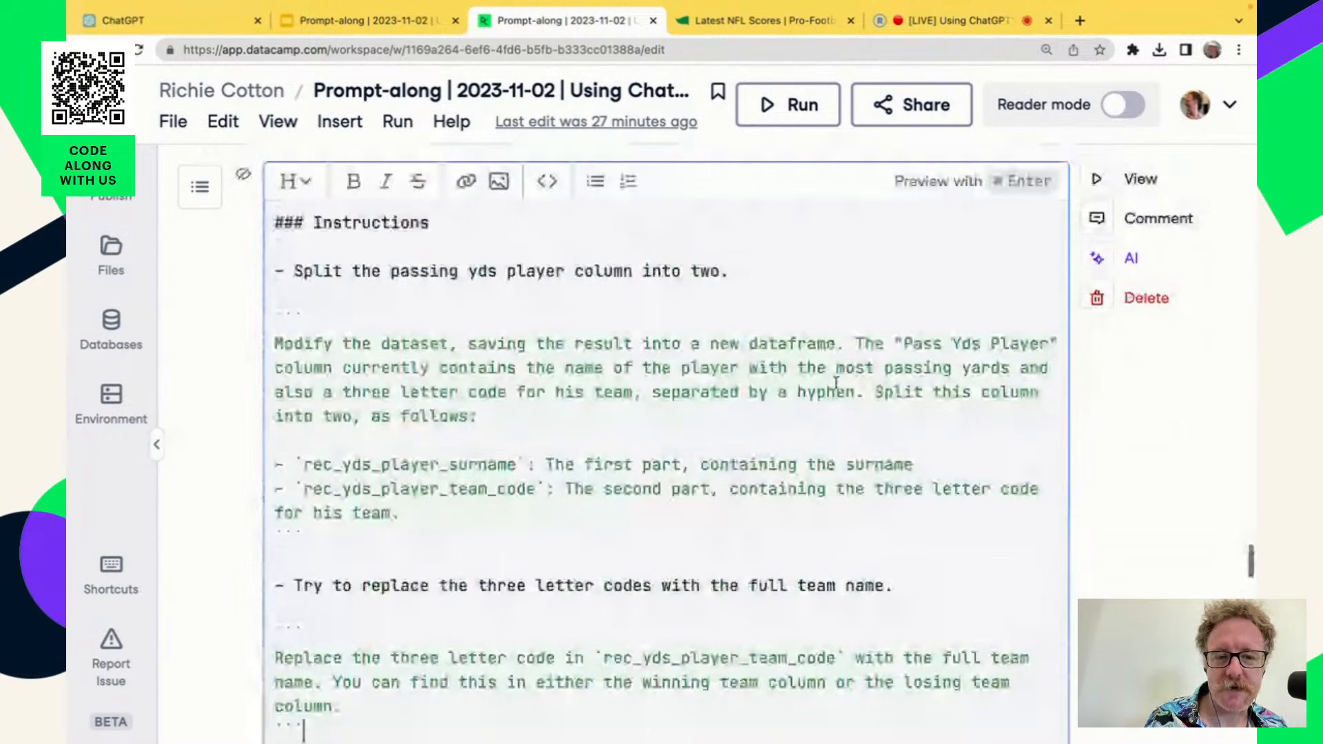
# Highlight "Pass Yds Player", the column description and the surname and team code definitions in the prompt, and return the cell to its rendered view.
pyautogui.moveTo(902, 343); pyautogui.dragTo(1040, 342)
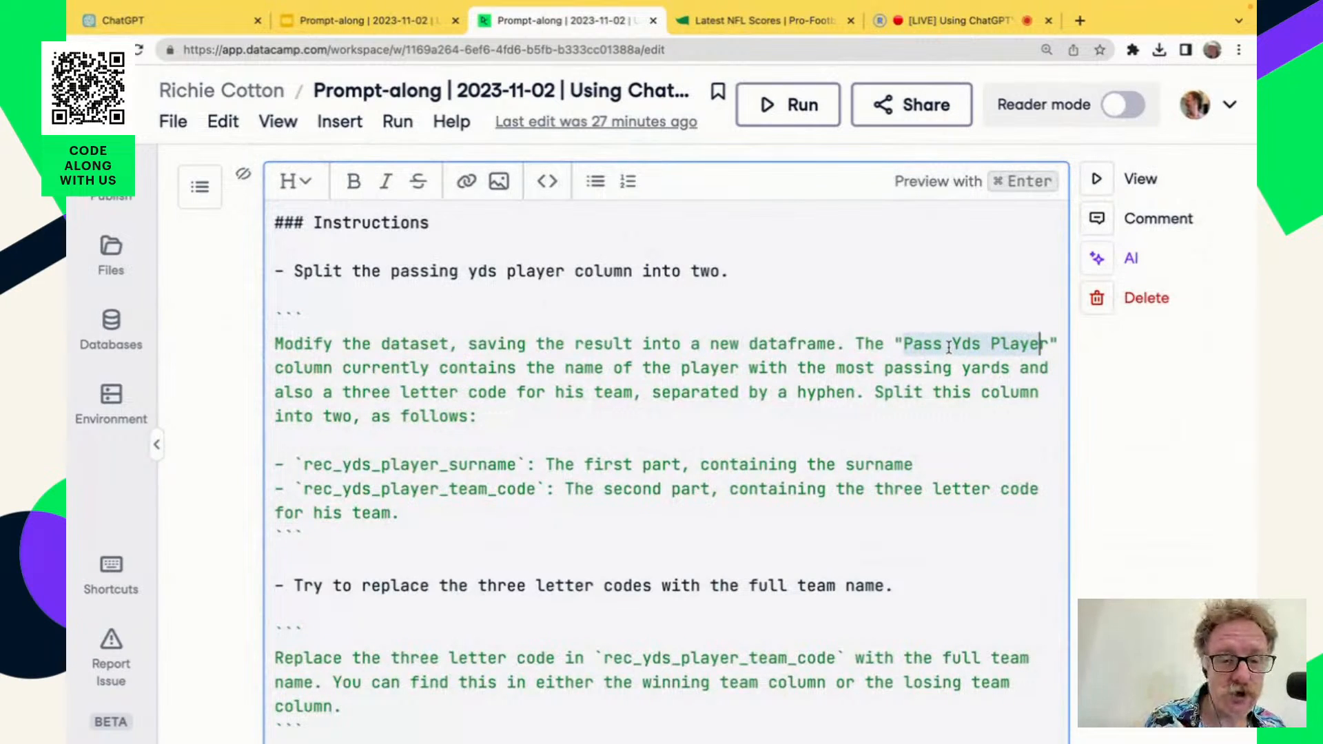
pyautogui.click(914, 347)
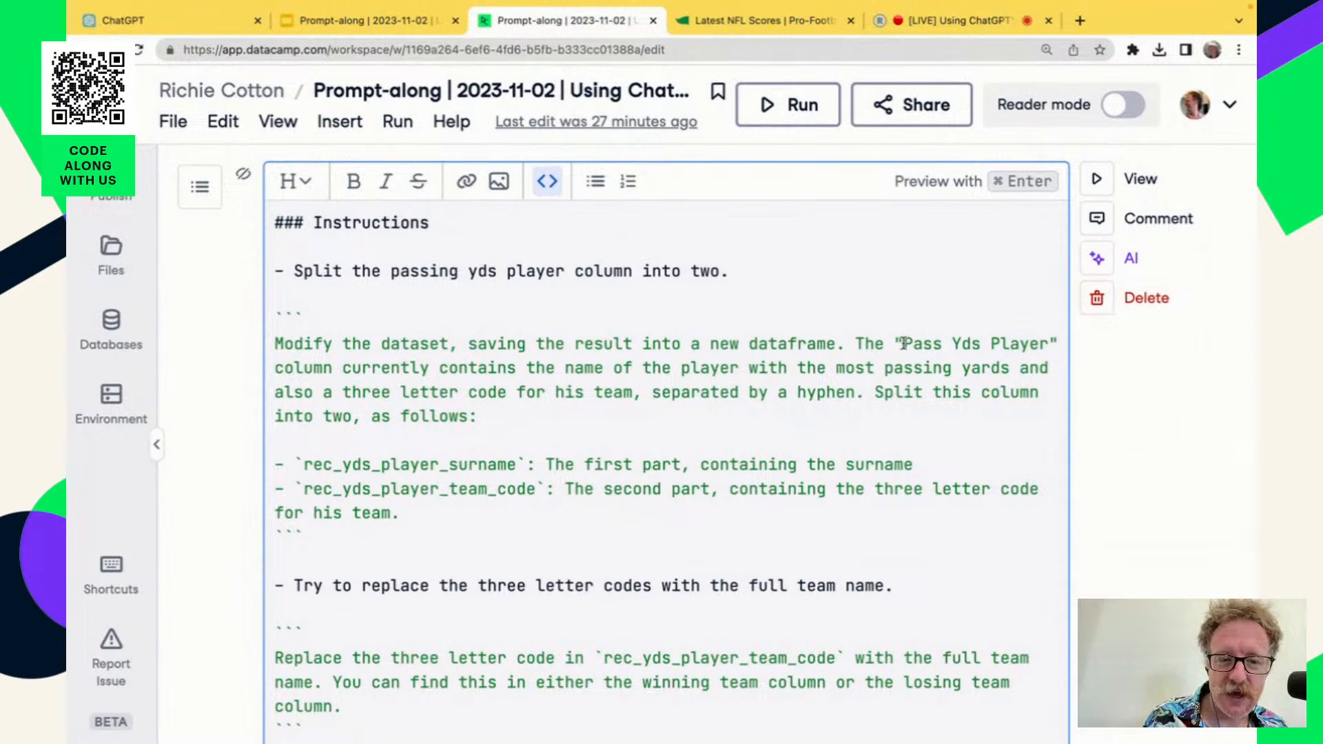
pyautogui.moveTo(903, 345); pyautogui.dragTo(1050, 342)
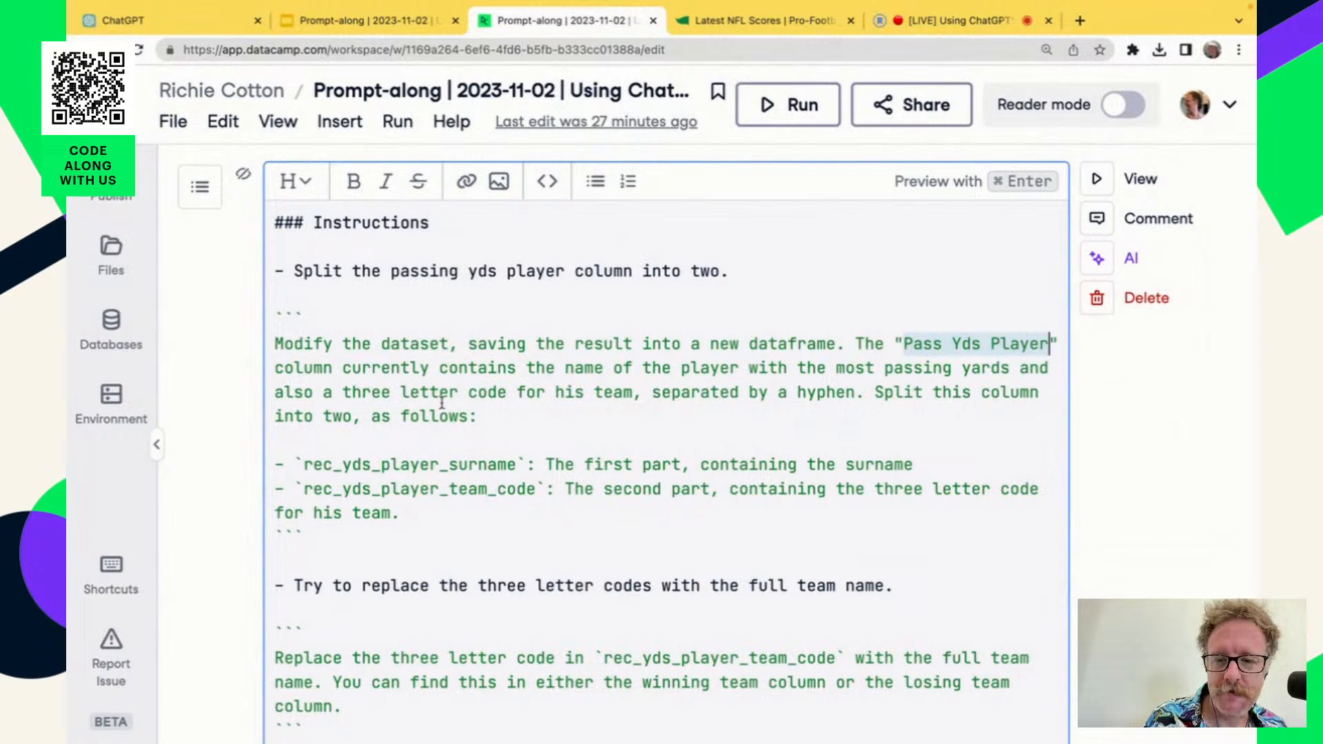
pyautogui.scroll(-2, 640, 479)
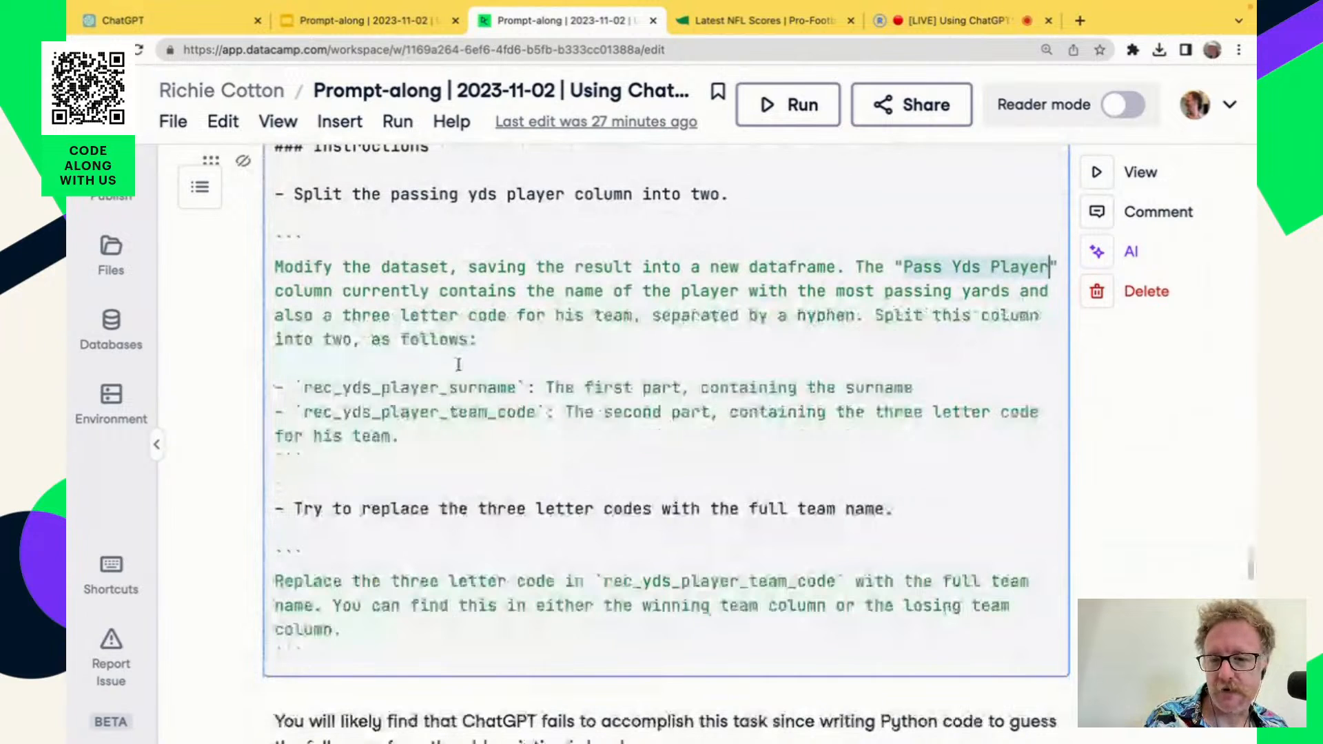
pyautogui.moveTo(876, 315); pyautogui.dragTo(275, 292)
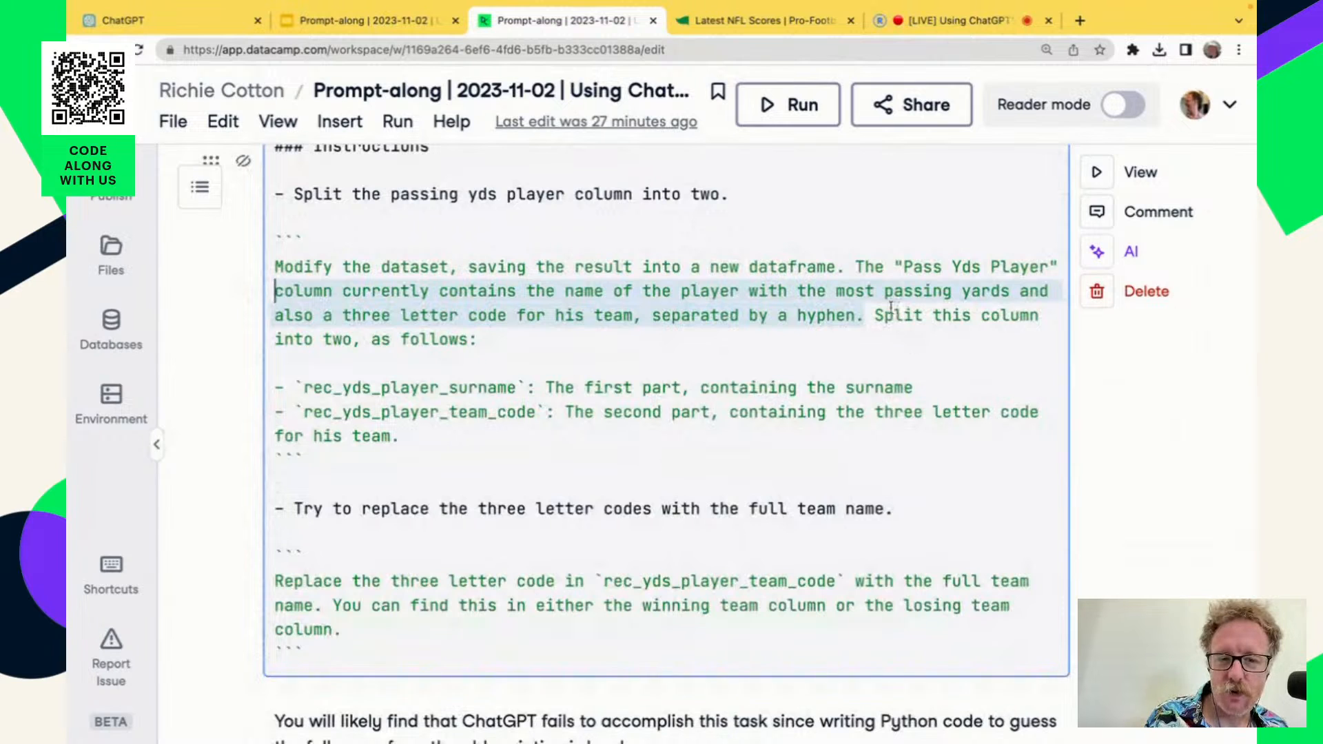
pyautogui.moveTo(875, 315); pyautogui.dragTo(543, 432)
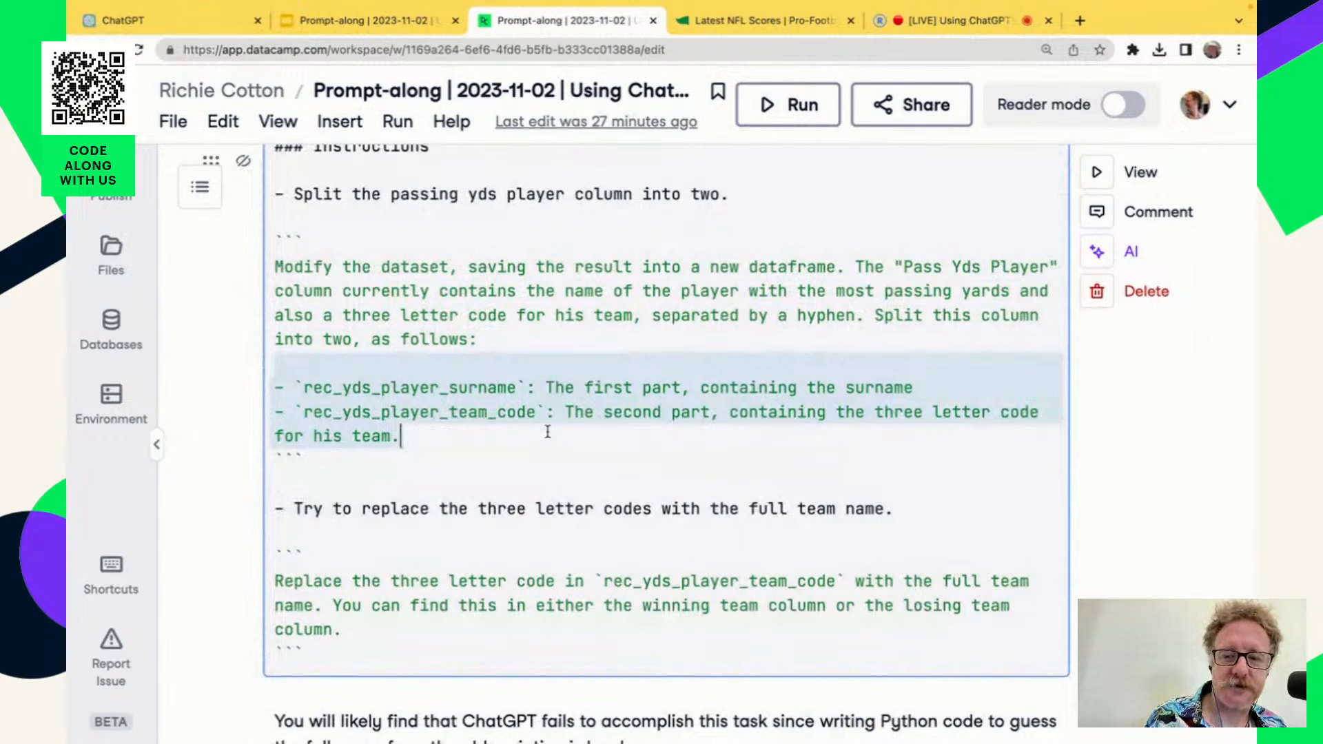
pyautogui.click(557, 386)
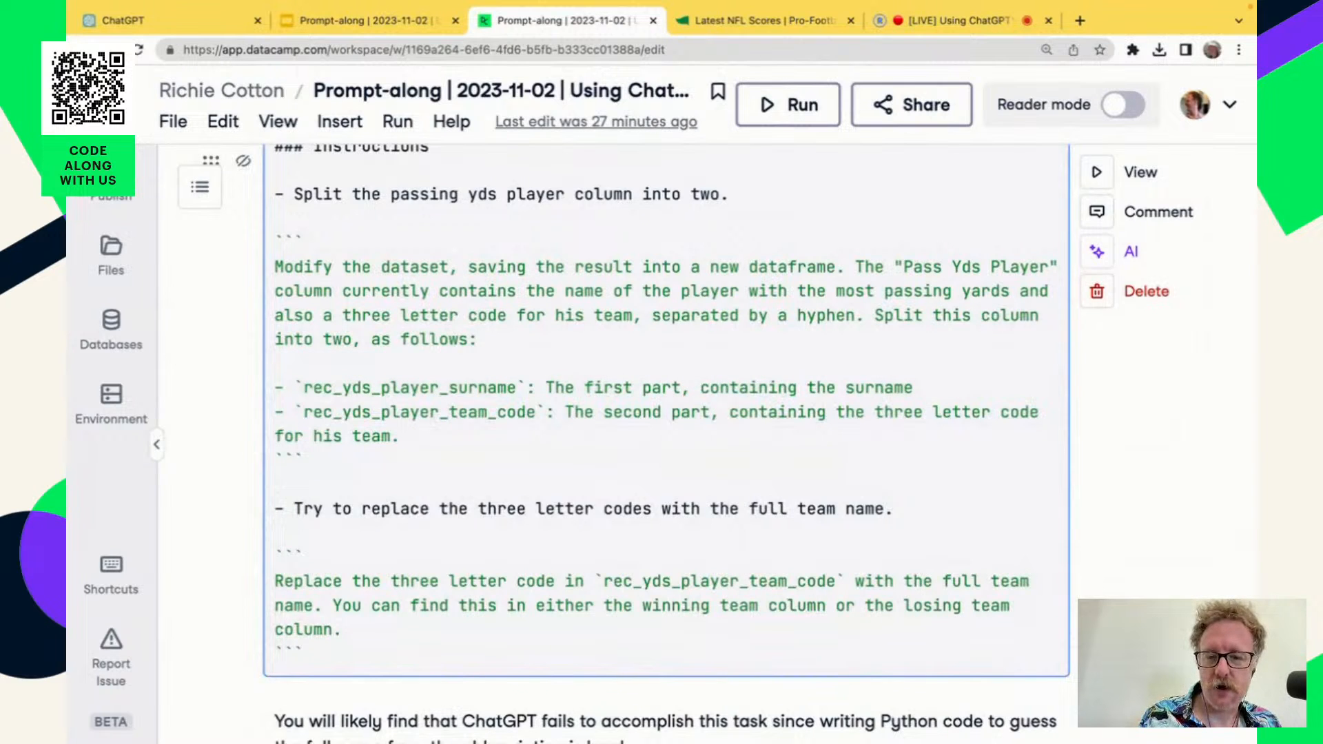
pyautogui.hotkey('shift', 'Return')
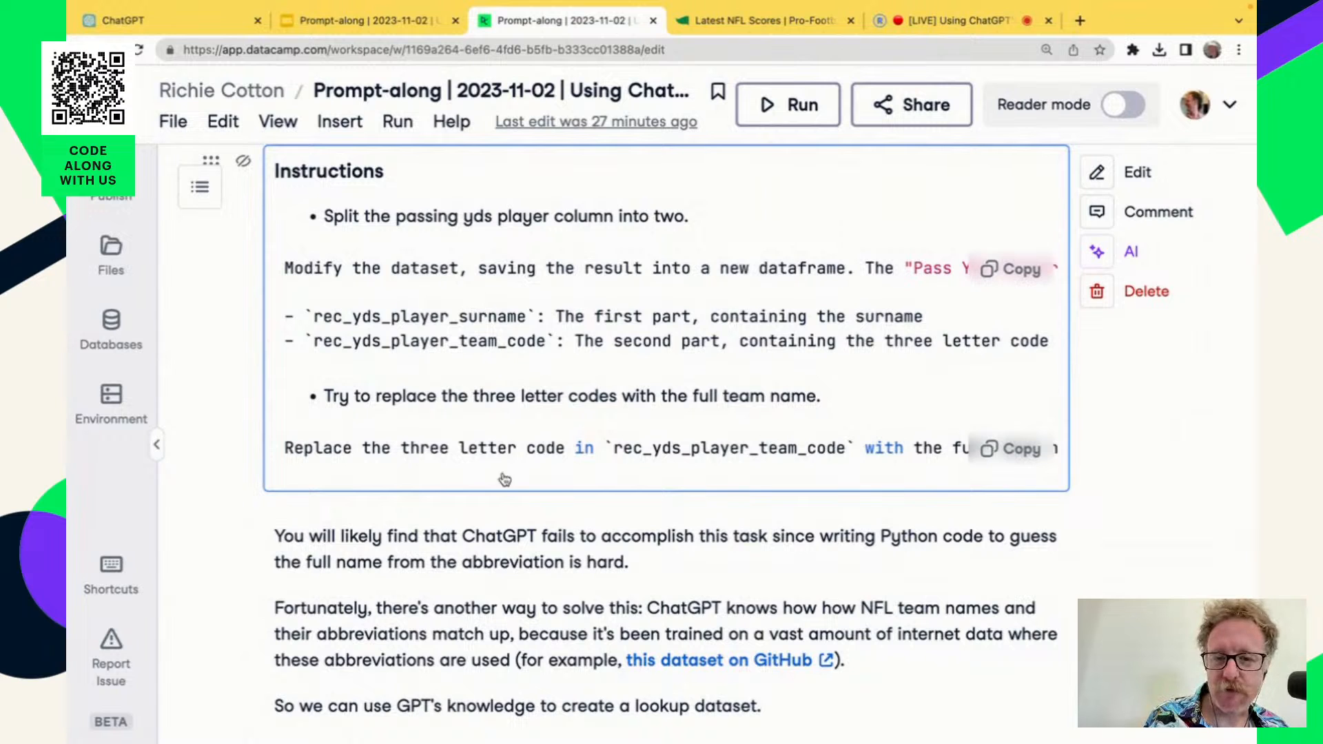
# Return to ChatGPT, review the score-extraction messages in the NFL scraping response, and regenerate the response.
pyautogui.click(172, 19)
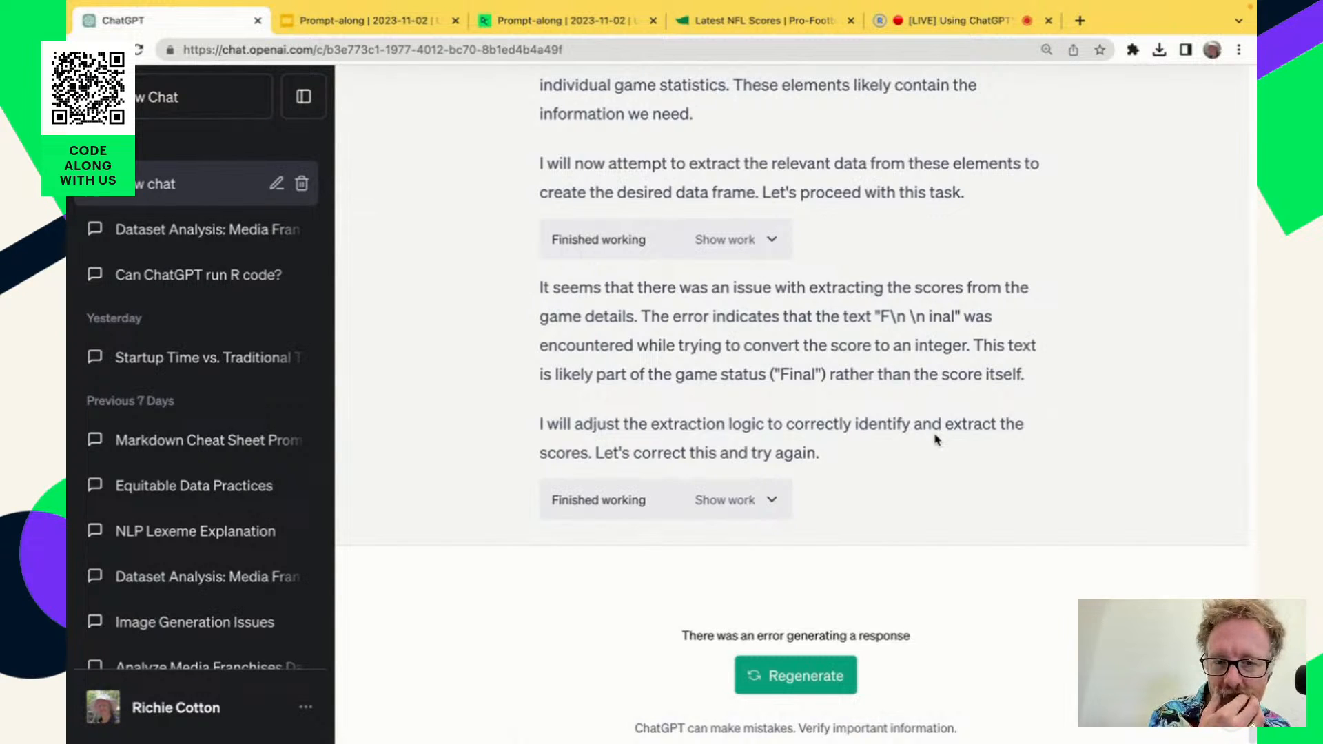
pyautogui.scroll(3, 899, 419)
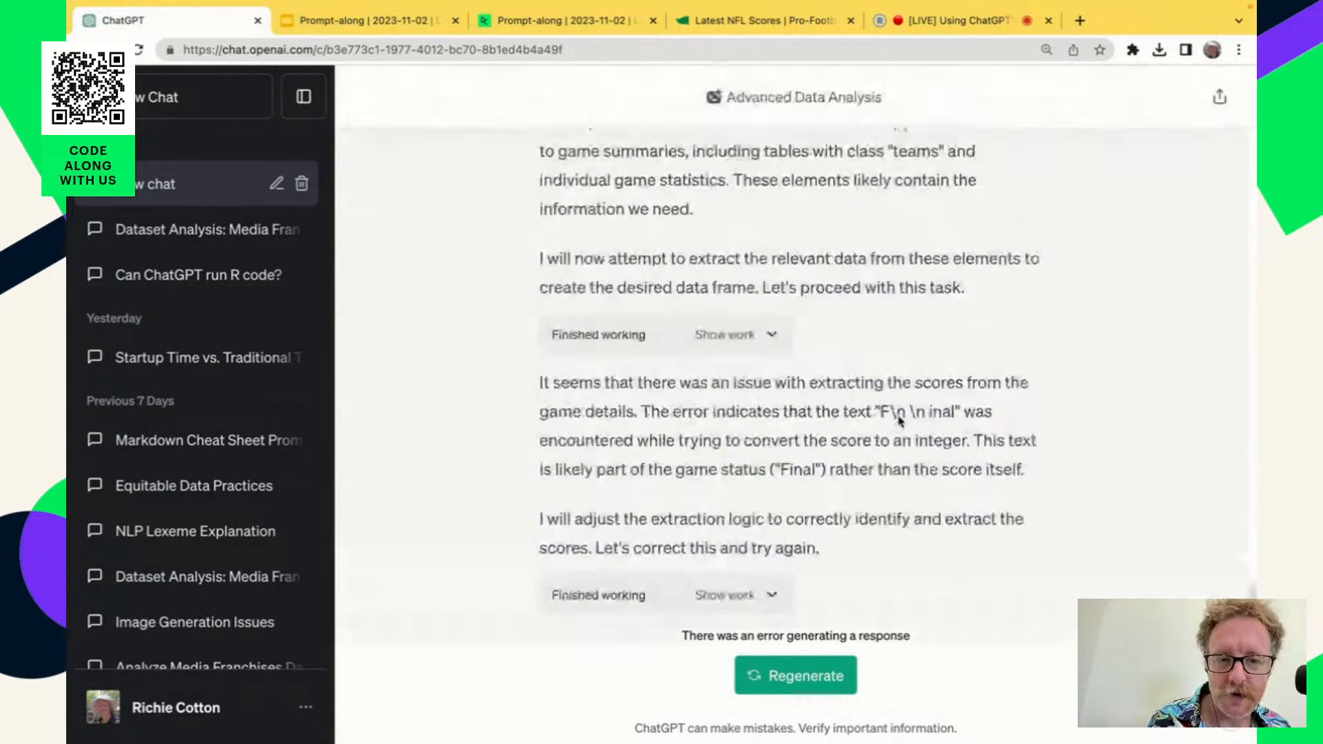
pyautogui.scroll(9, 899, 419)
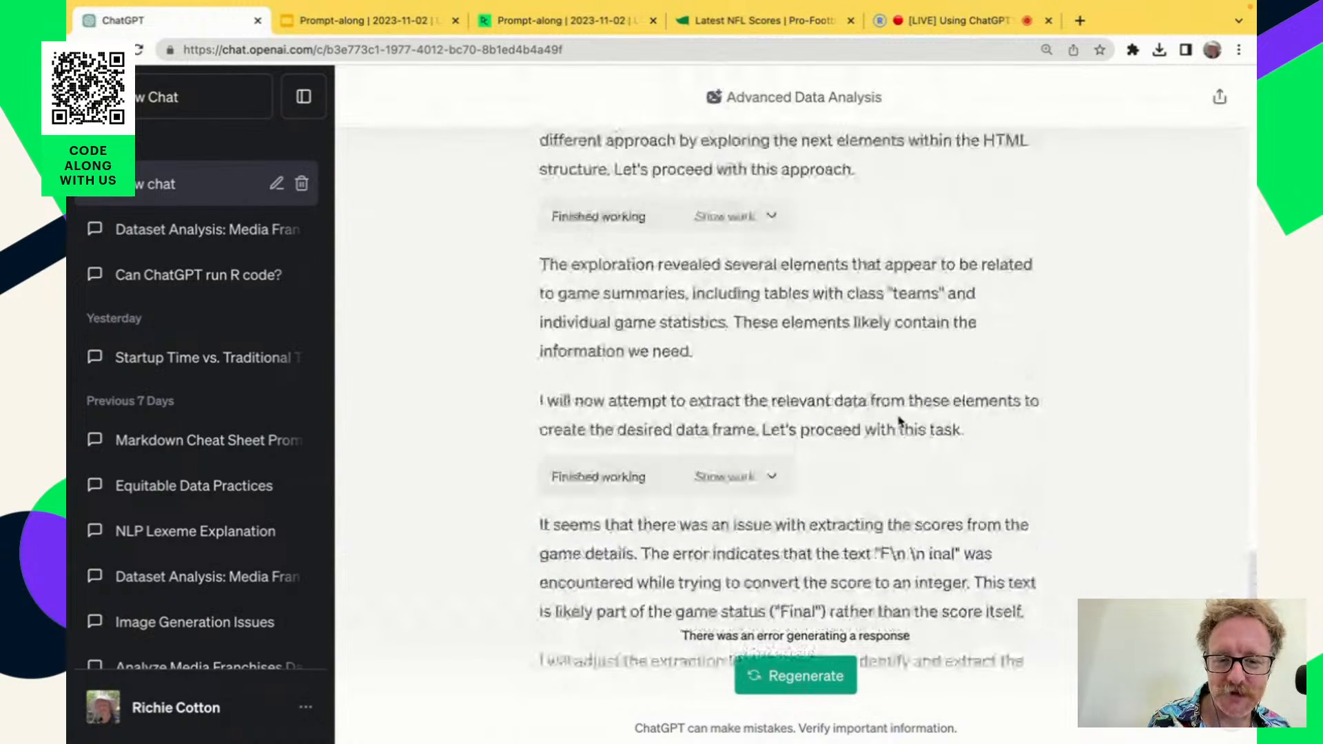
pyautogui.scroll(-12, 898, 416)
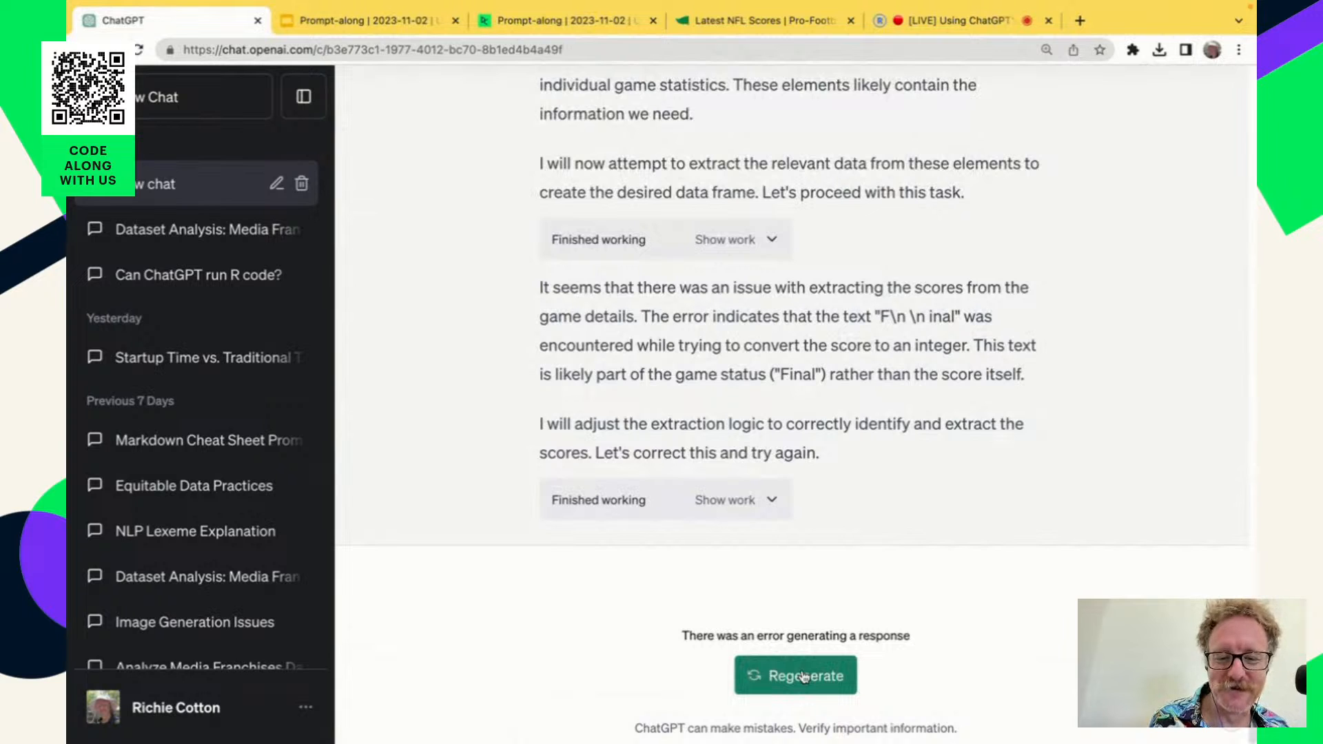
pyautogui.click(804, 678)
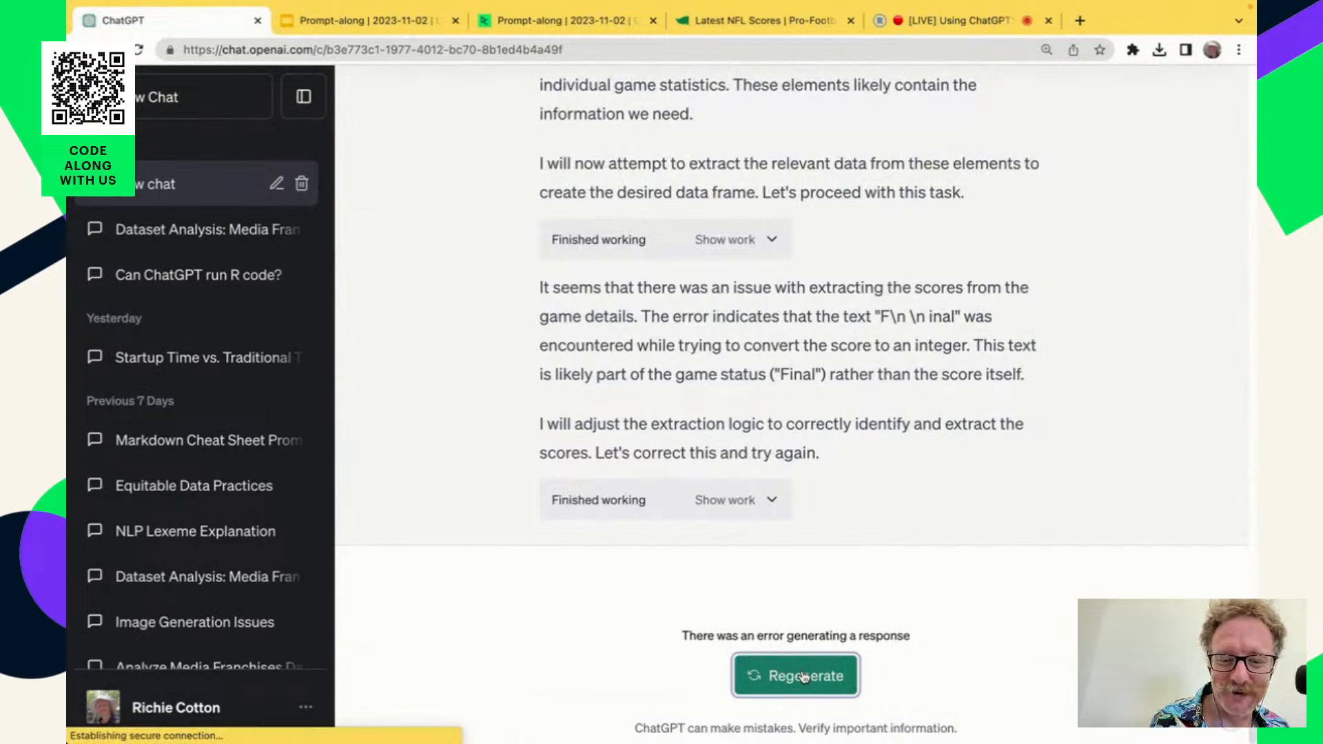
# Open the earlier "Extracting NFL Game Data" conversation from the chat history and dismiss its warning banner.
pyautogui.scroll(3, 745, 347)
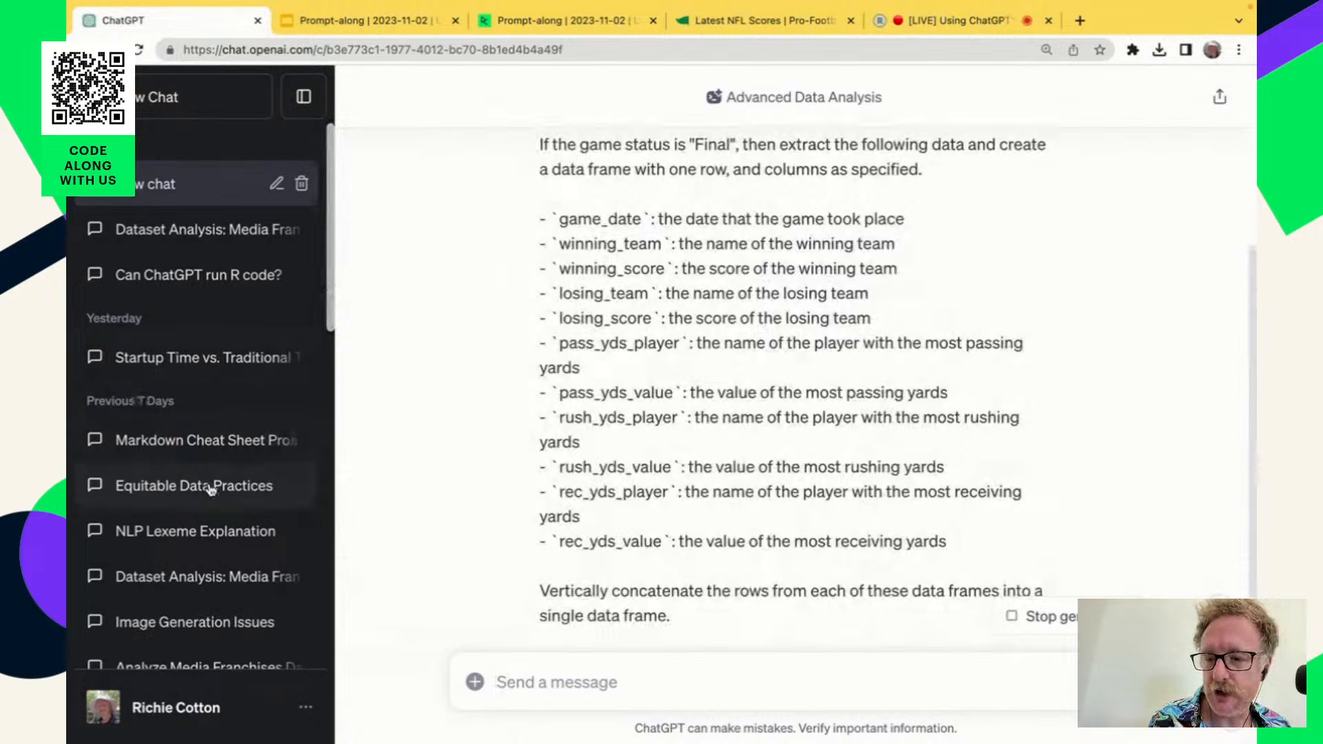
pyautogui.scroll(-2, 215, 584)
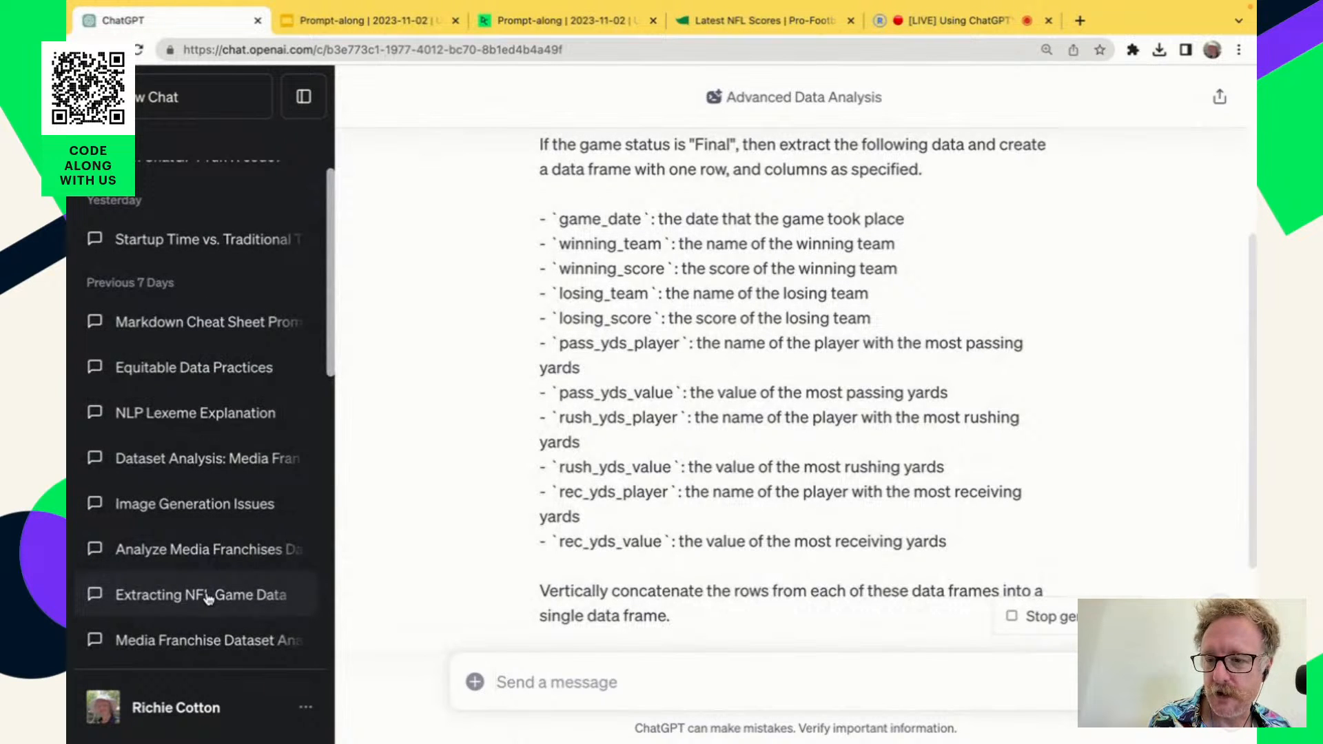
pyautogui.click(208, 598)
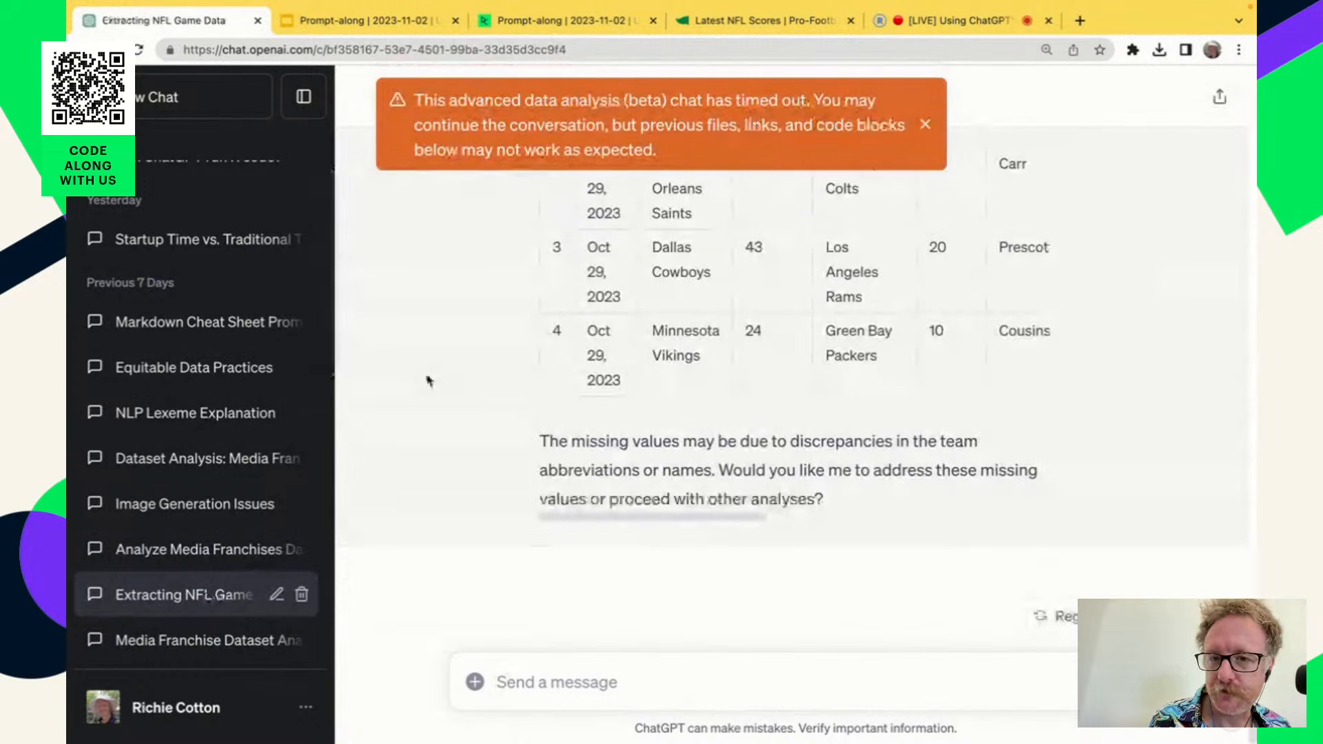
pyautogui.click(930, 129)
# Review the conversation backwards from the joined results table through the team abbreviation lookup to the "Pass Yds Player" column split.
pyautogui.scroll(8, 683, 390)
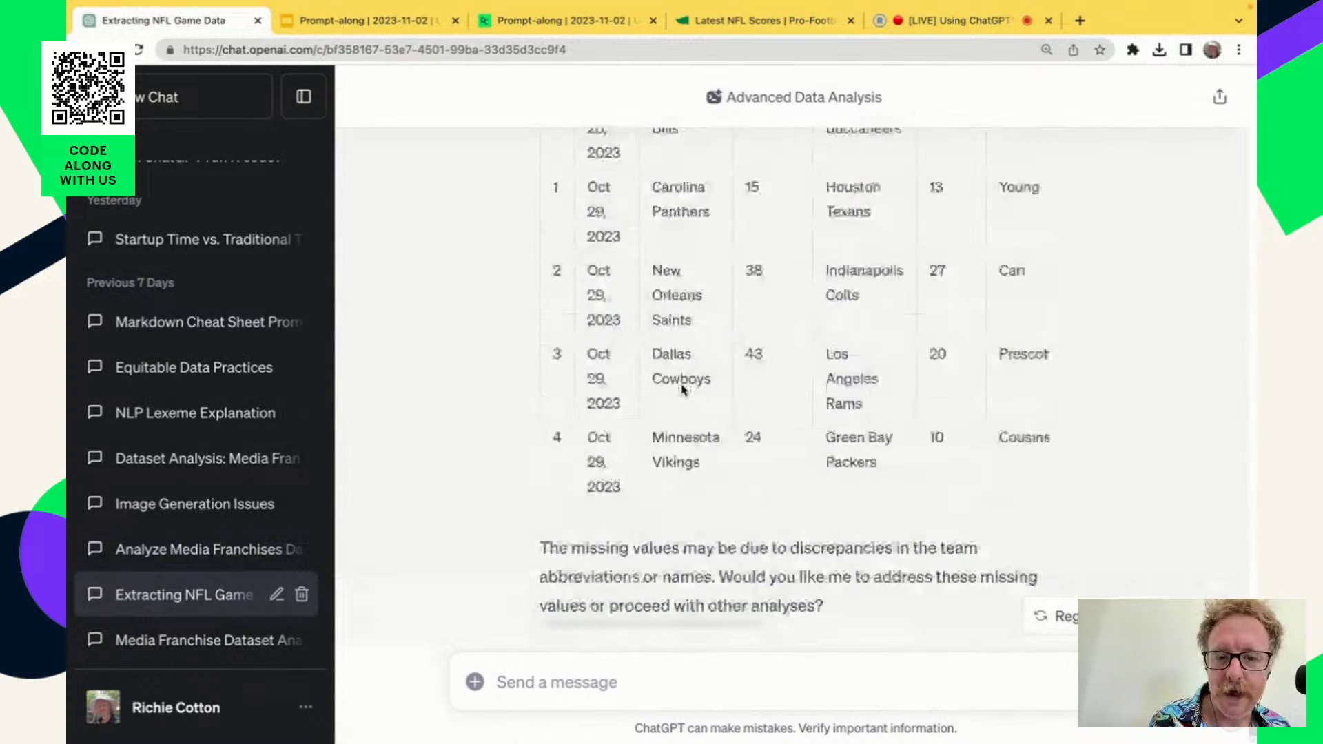
pyautogui.scroll(3, 684, 391)
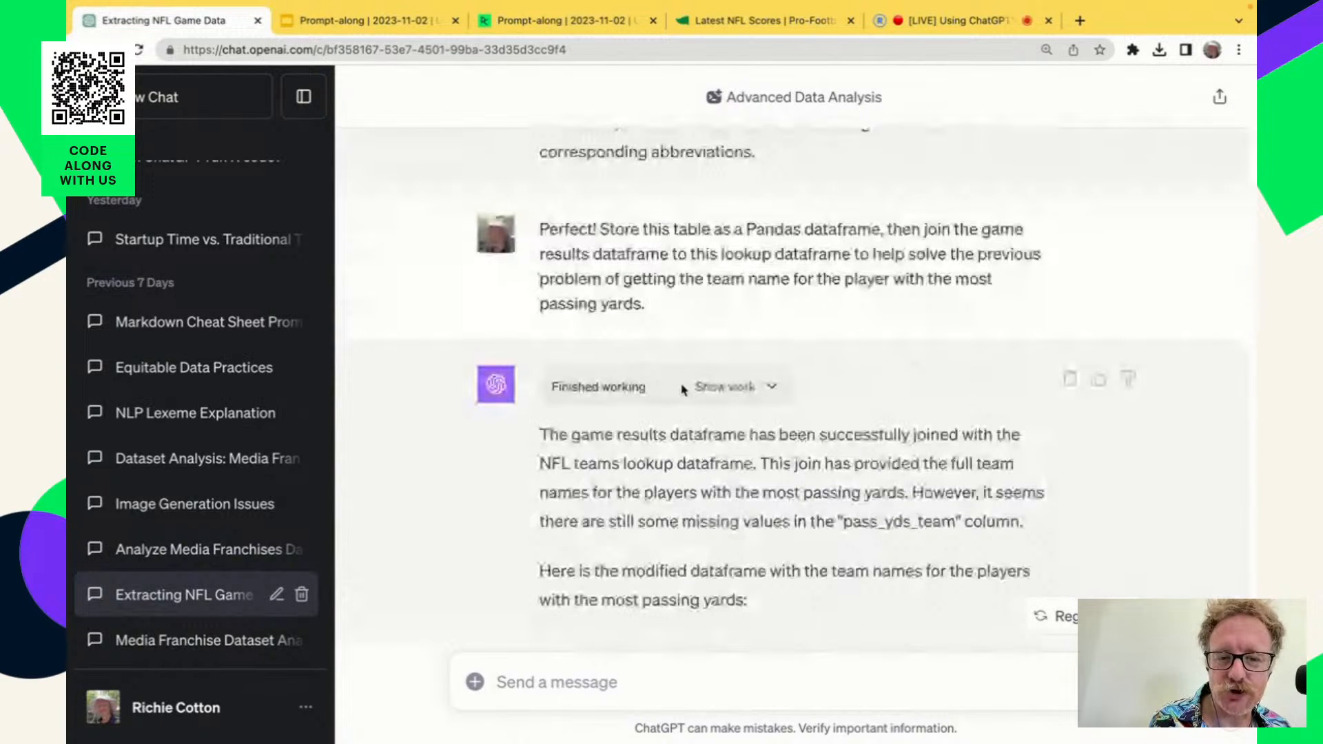
pyautogui.scroll(15, 771, 473)
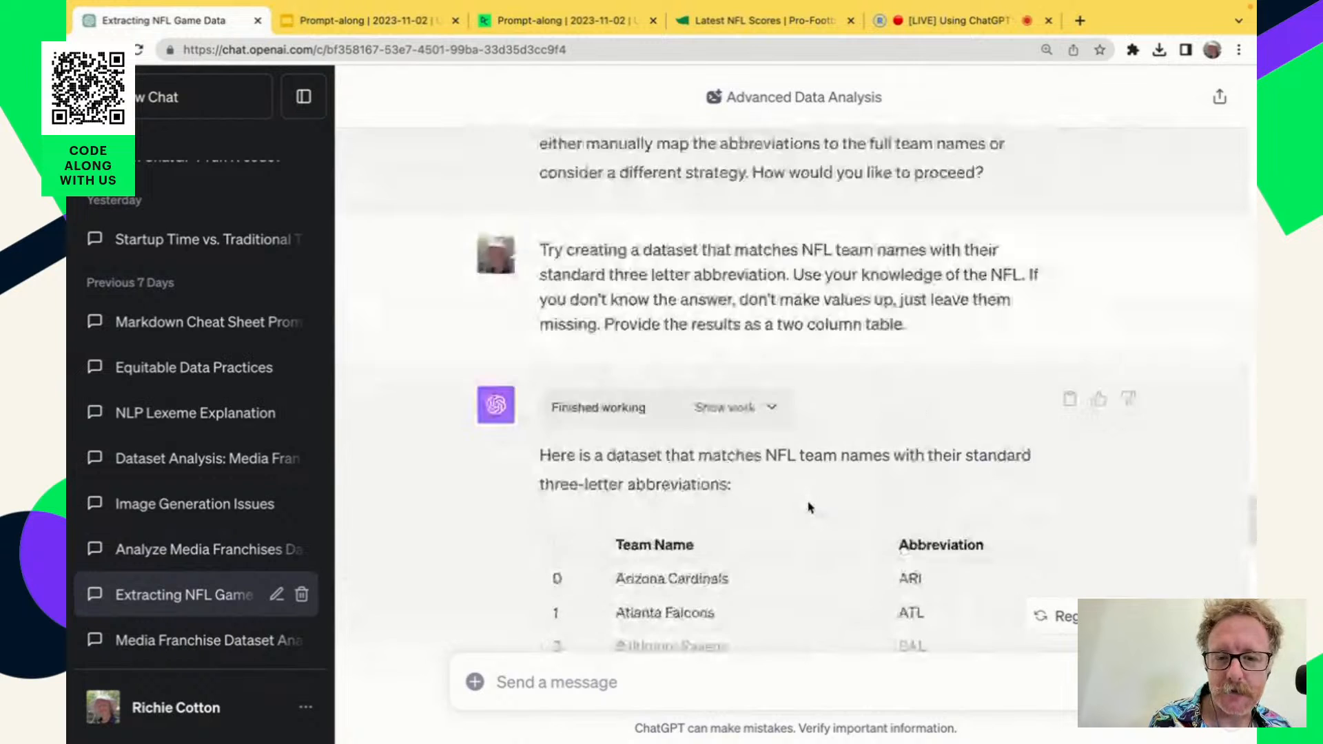
pyautogui.scroll(2, 810, 507)
pyautogui.scroll(2, 862, 527)
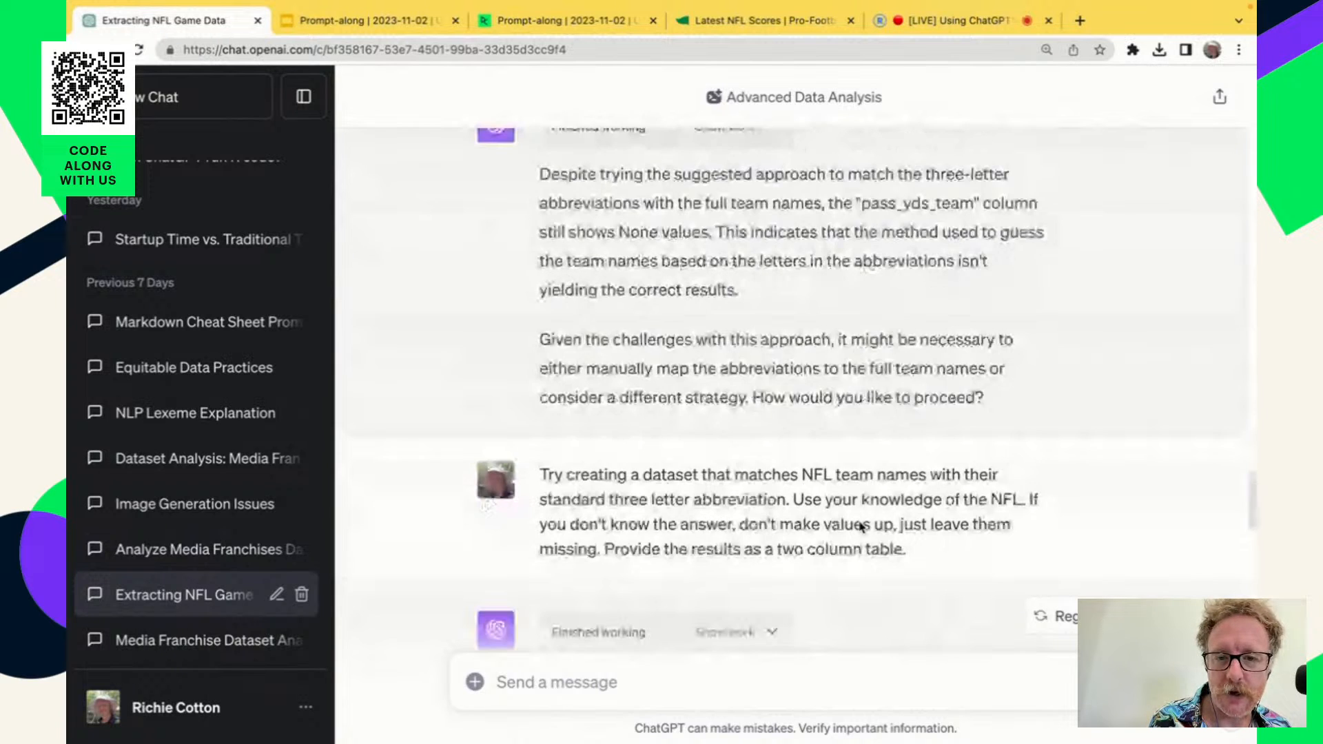
pyautogui.scroll(10, 862, 527)
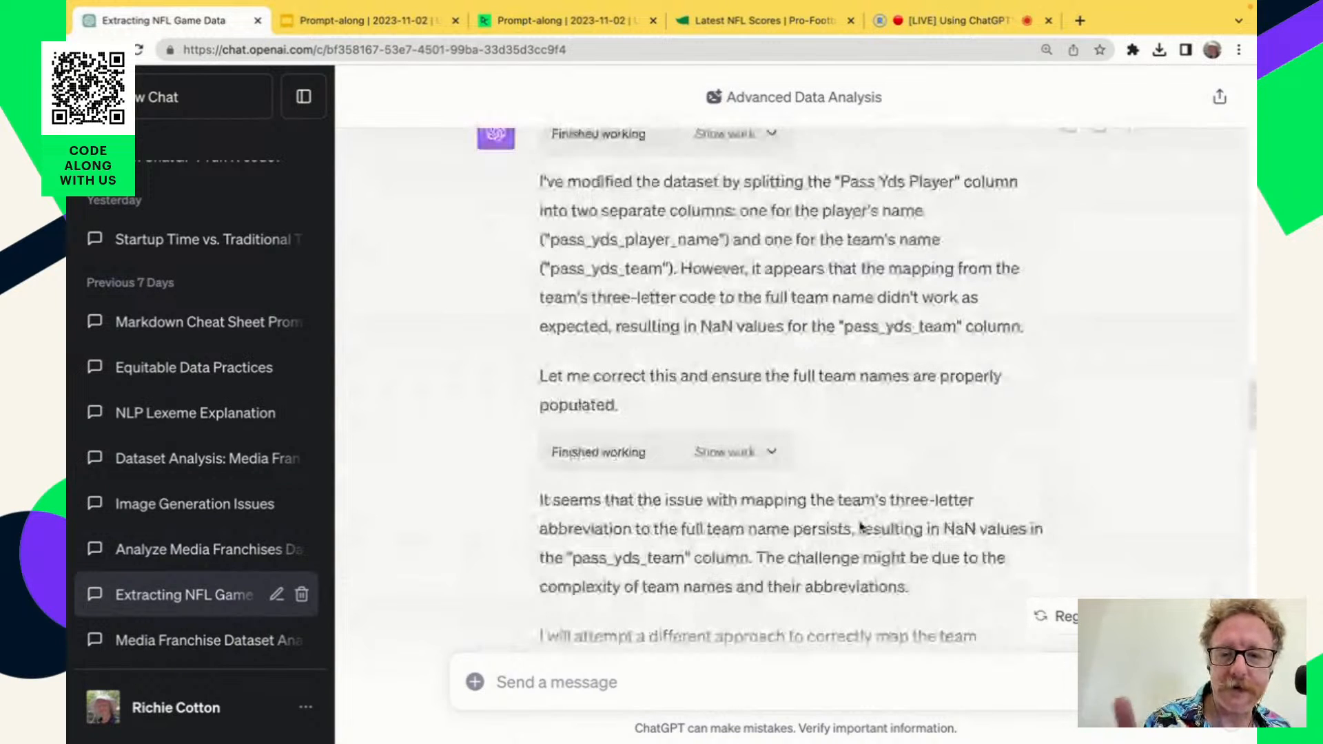
pyautogui.scroll(3, 860, 525)
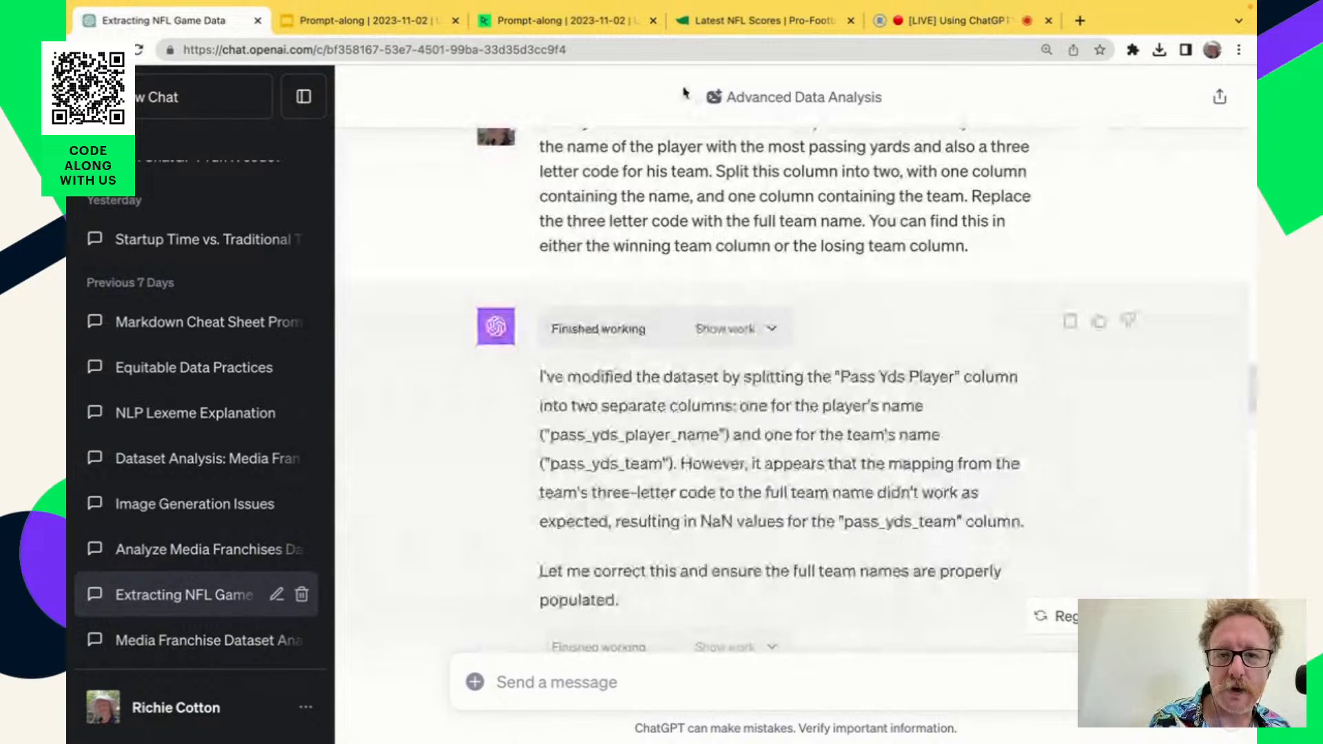
# In the DataCamp notebook, examine the prompt for replacing three letter codes with full team names and the 2023 Week 8 scores image.
pyautogui.click(542, 24)
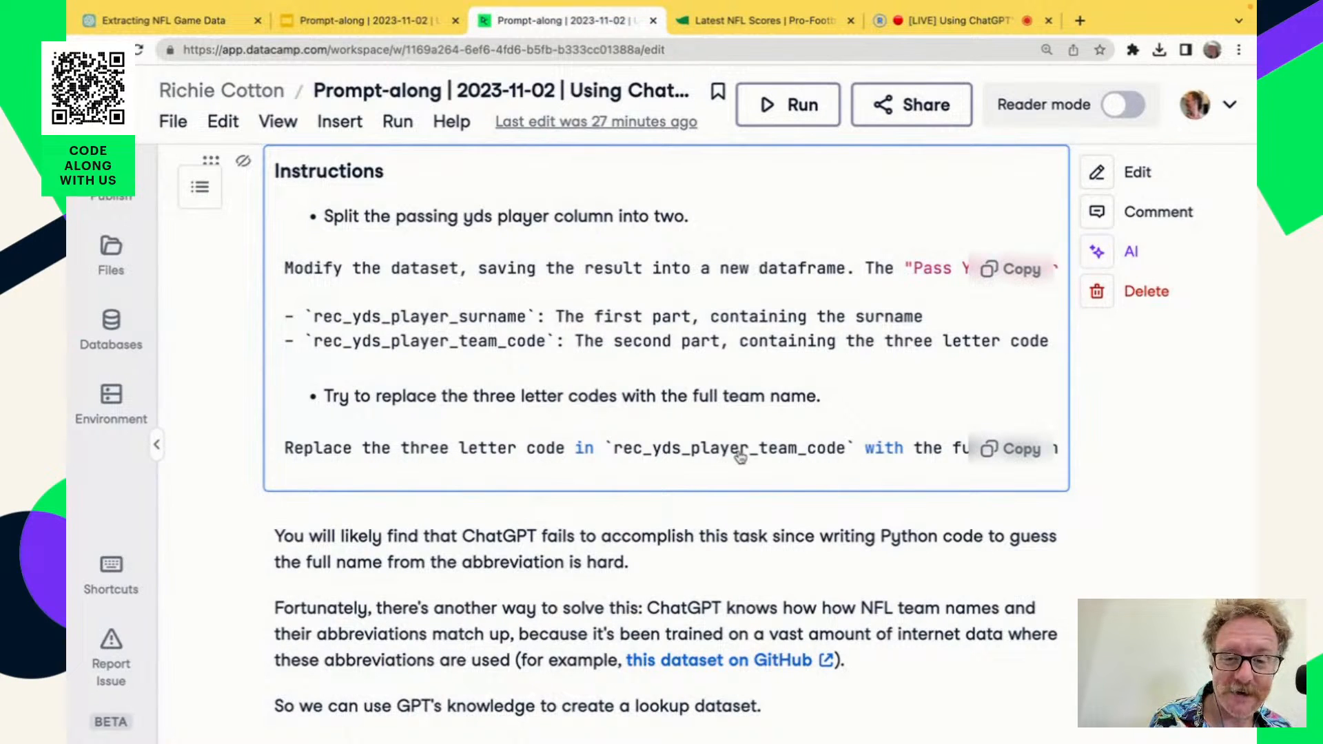
pyautogui.hscroll(5, 622, 454)
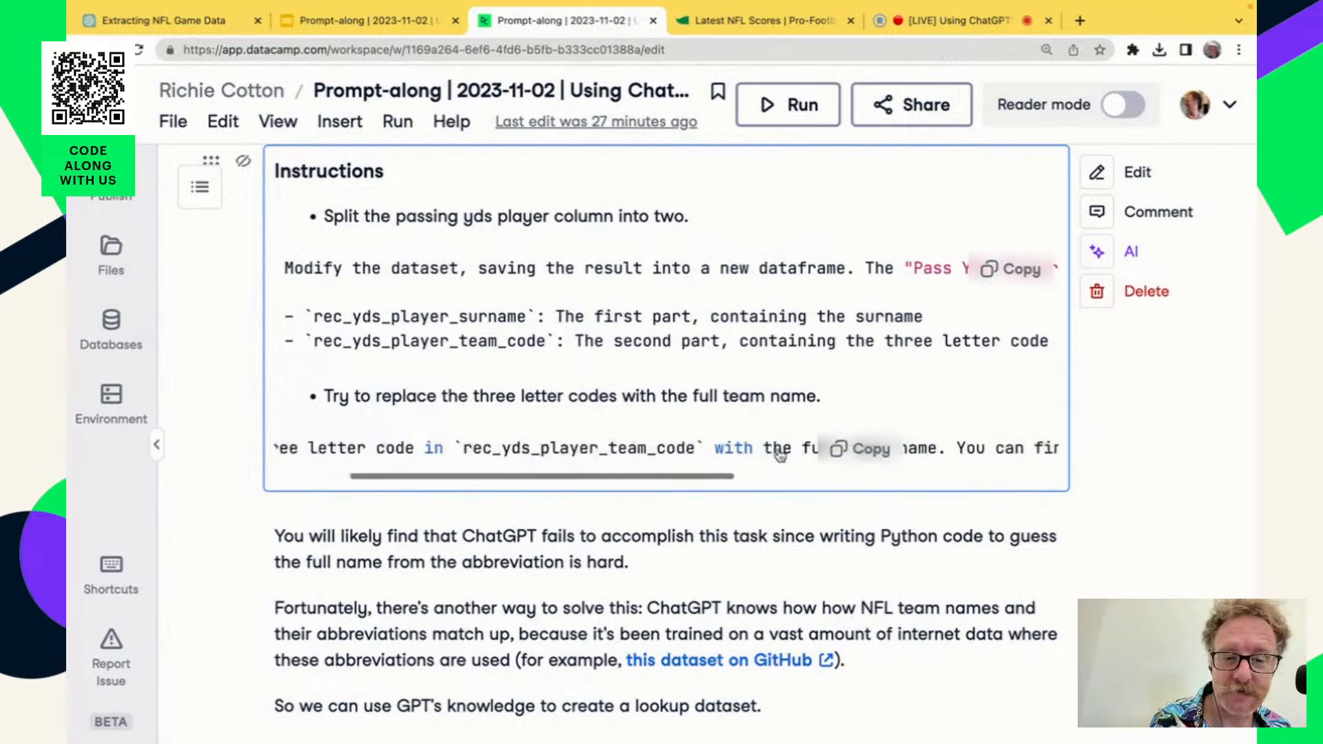
pyautogui.scroll(15, 609, 264)
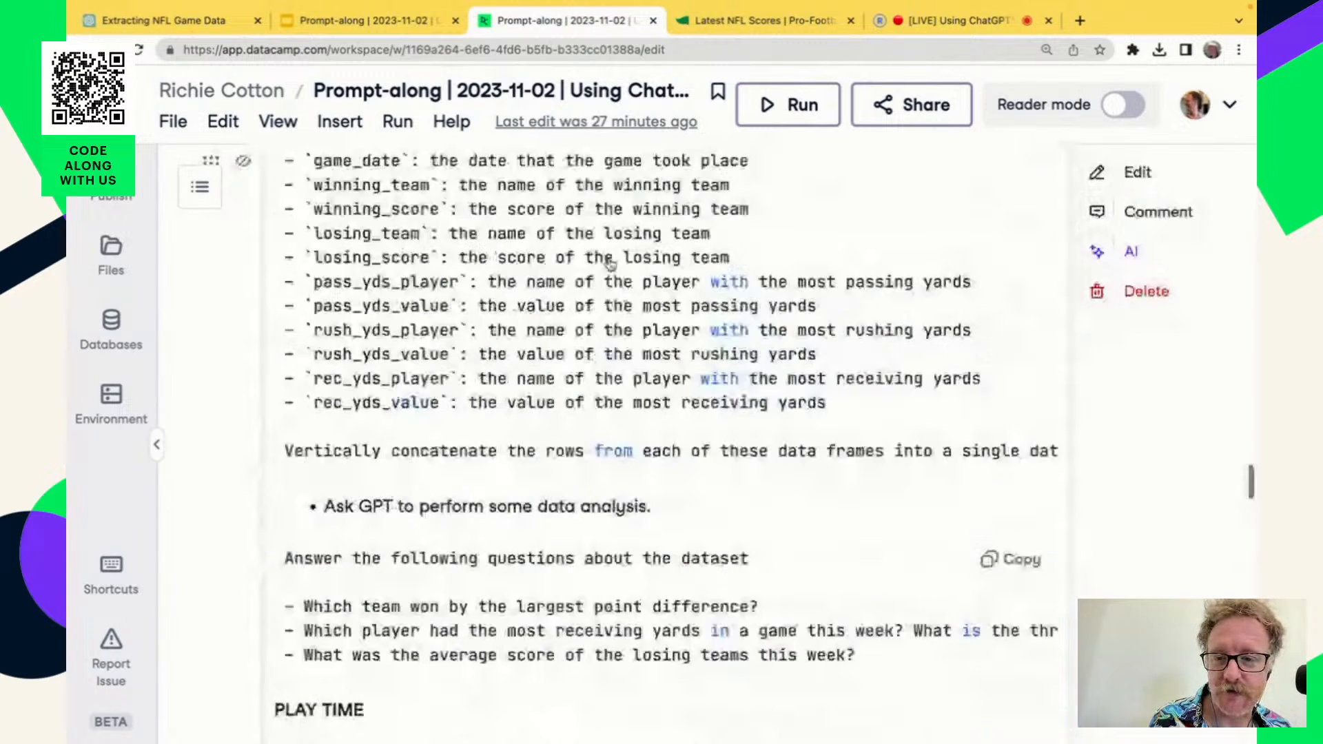
pyautogui.scroll(3, 611, 266)
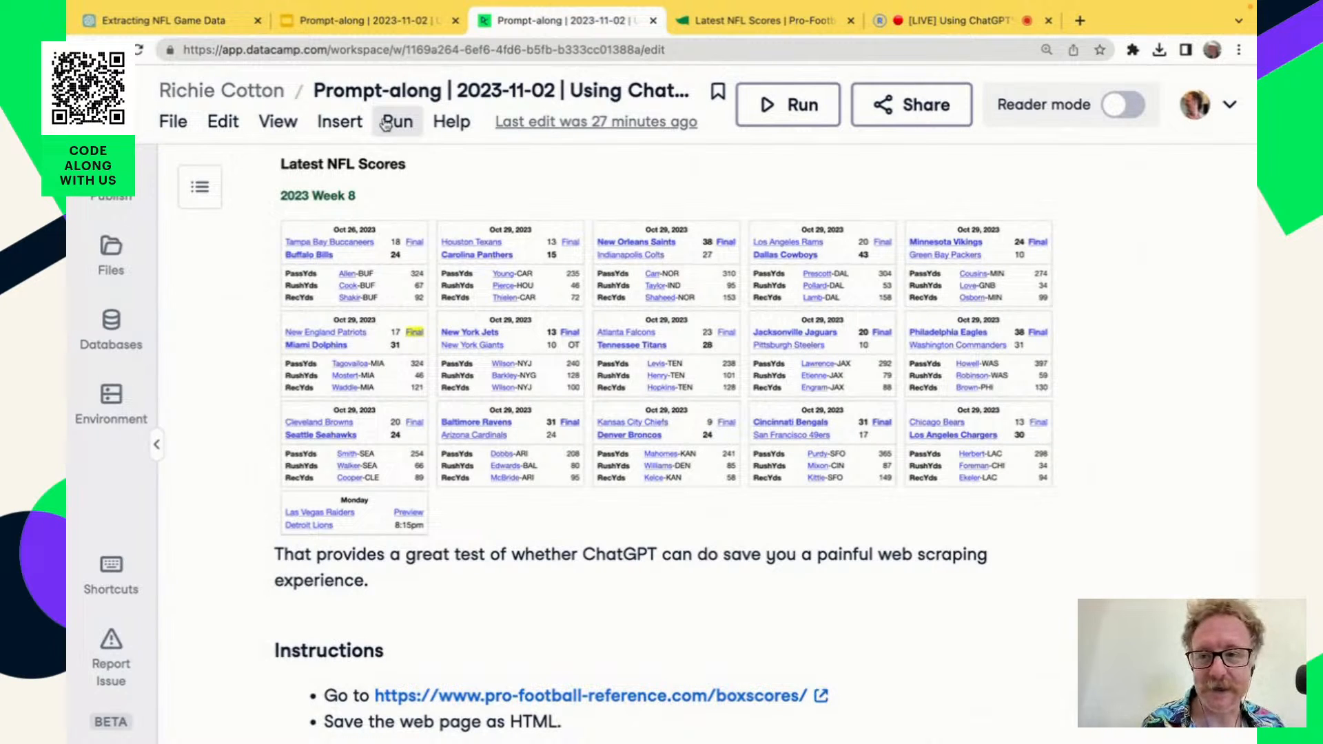
# Return to the "Extracting NFL Game Data" chat and highlight the request to replace the three letter code with the full team name.
pyautogui.click(163, 20)
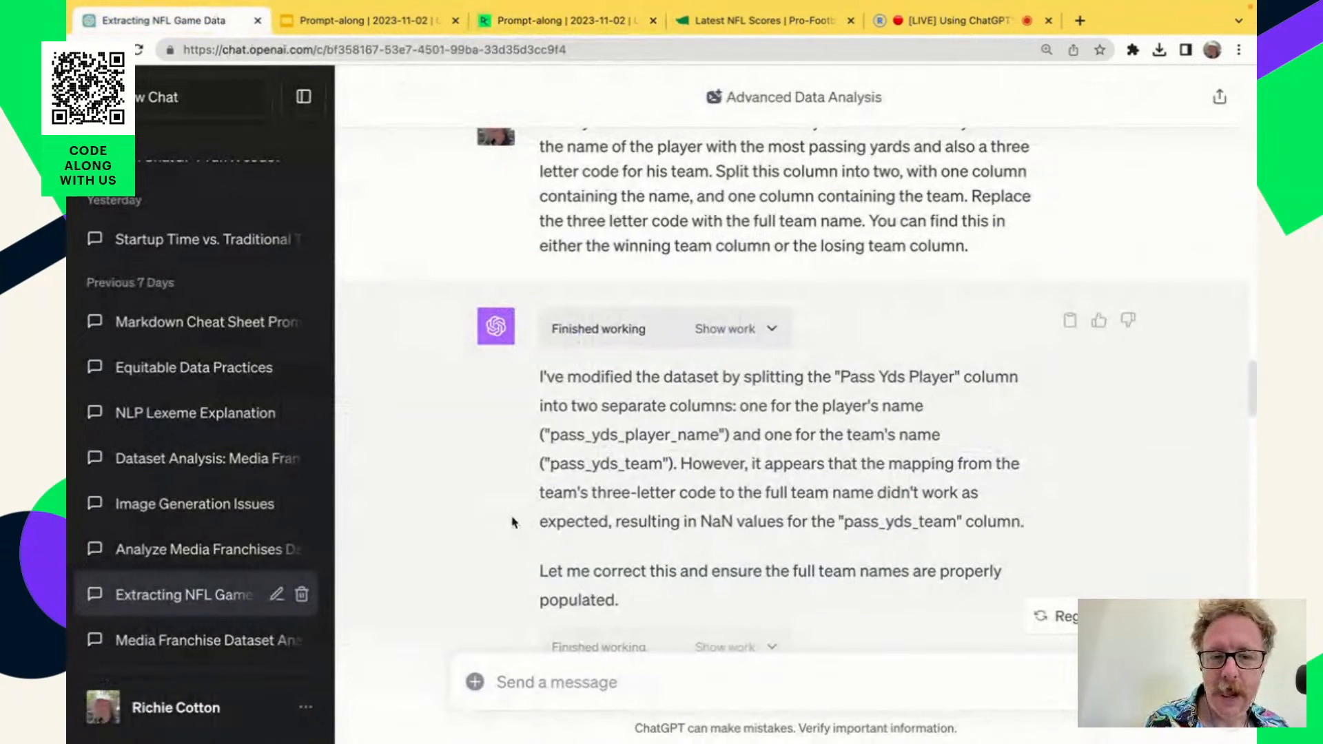
pyautogui.scroll(3, 512, 523)
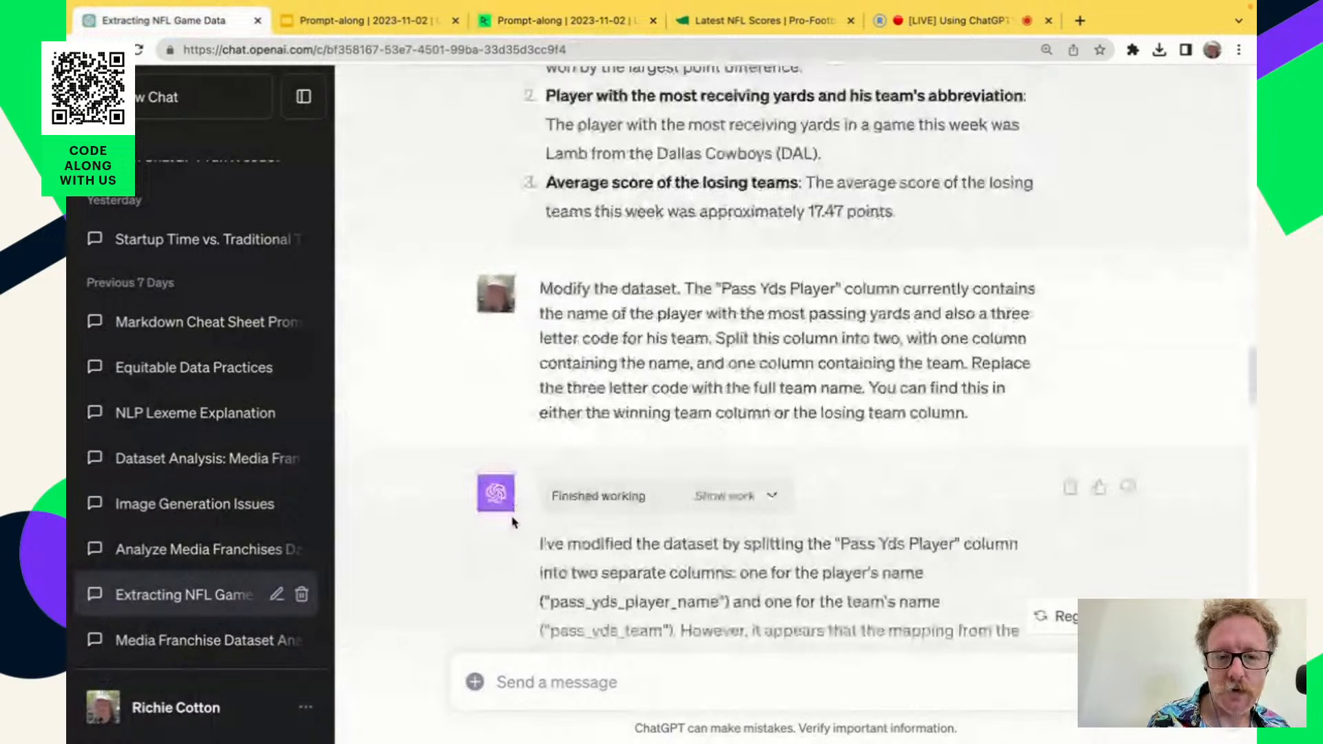
pyautogui.scroll(-2, 512, 522)
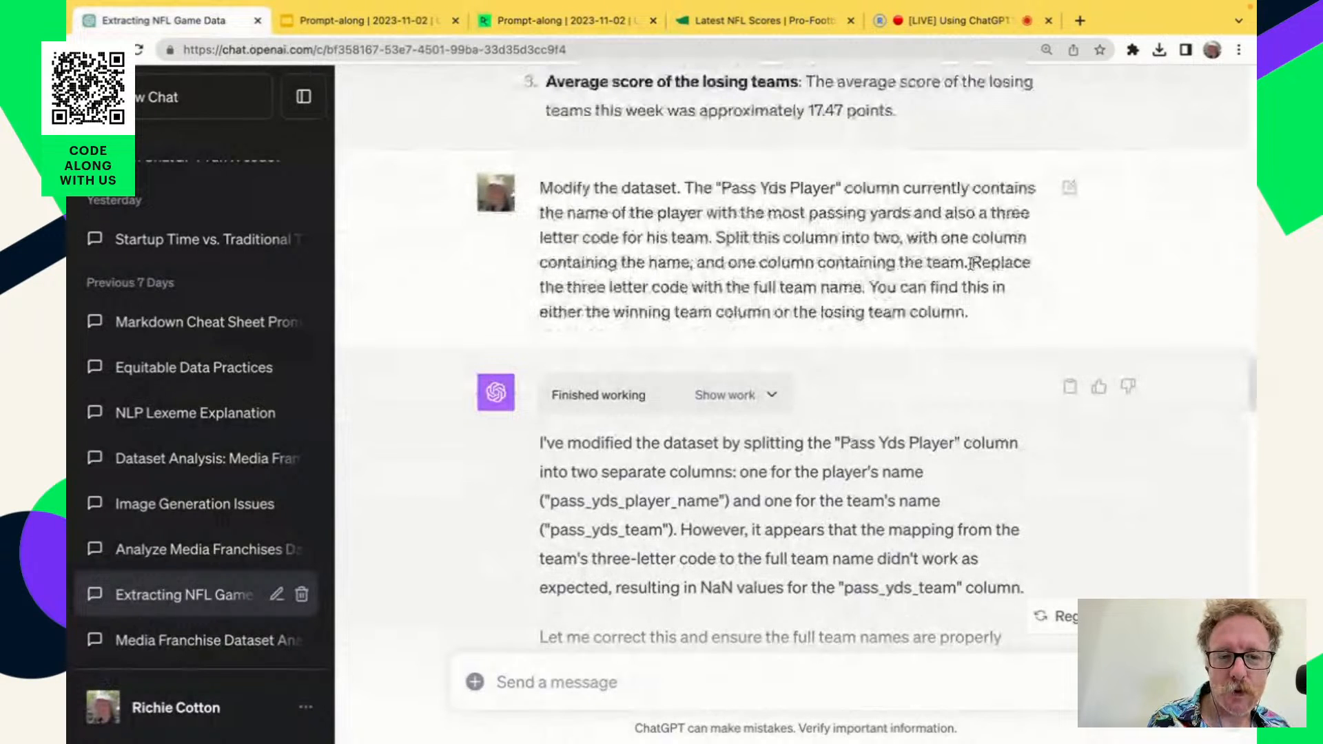
pyautogui.moveTo(970, 263); pyautogui.dragTo(975, 313)
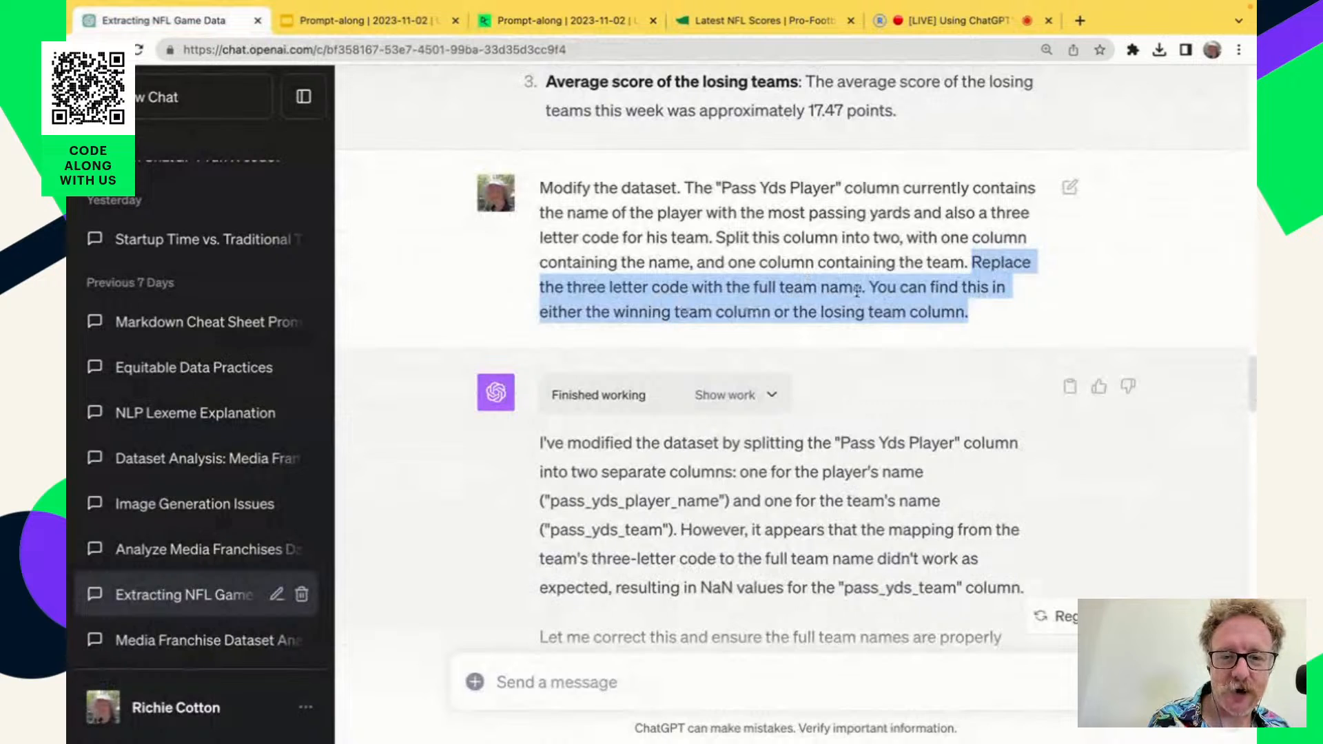
# Review the conversation's attempts at mapping team codes to full names, including the BUF and CAR hint prompt and its reply.
pyautogui.scroll(-1, 885, 531)
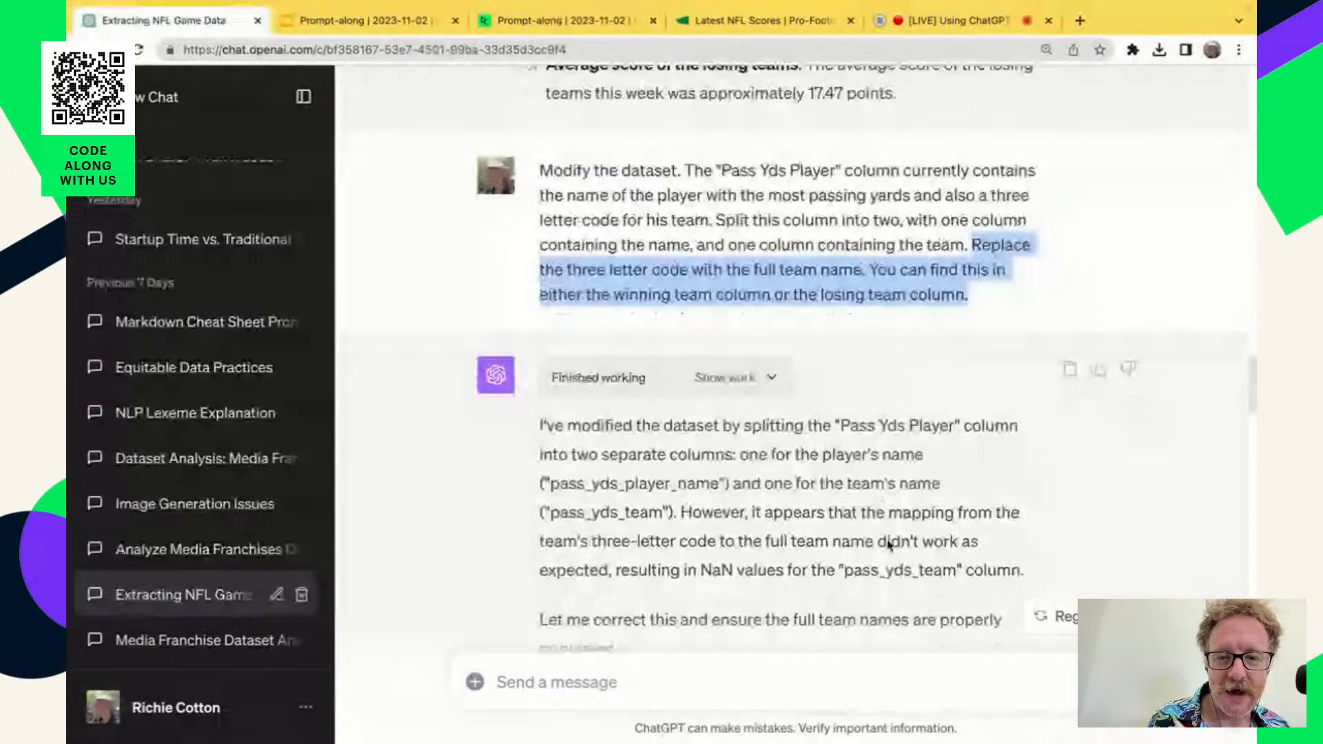
pyautogui.scroll(-10, 888, 544)
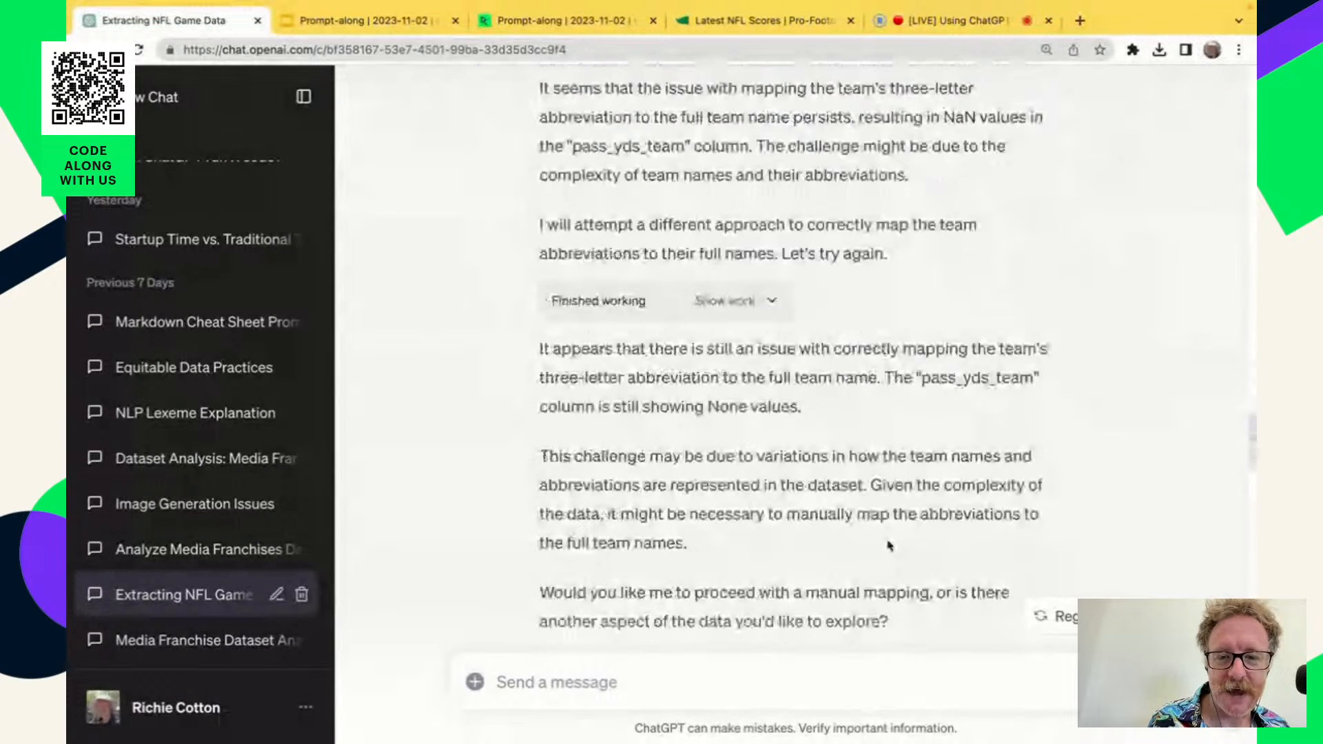
pyautogui.scroll(-3, 888, 544)
pyautogui.scroll(-4, 888, 544)
pyautogui.scroll(2, 788, 275)
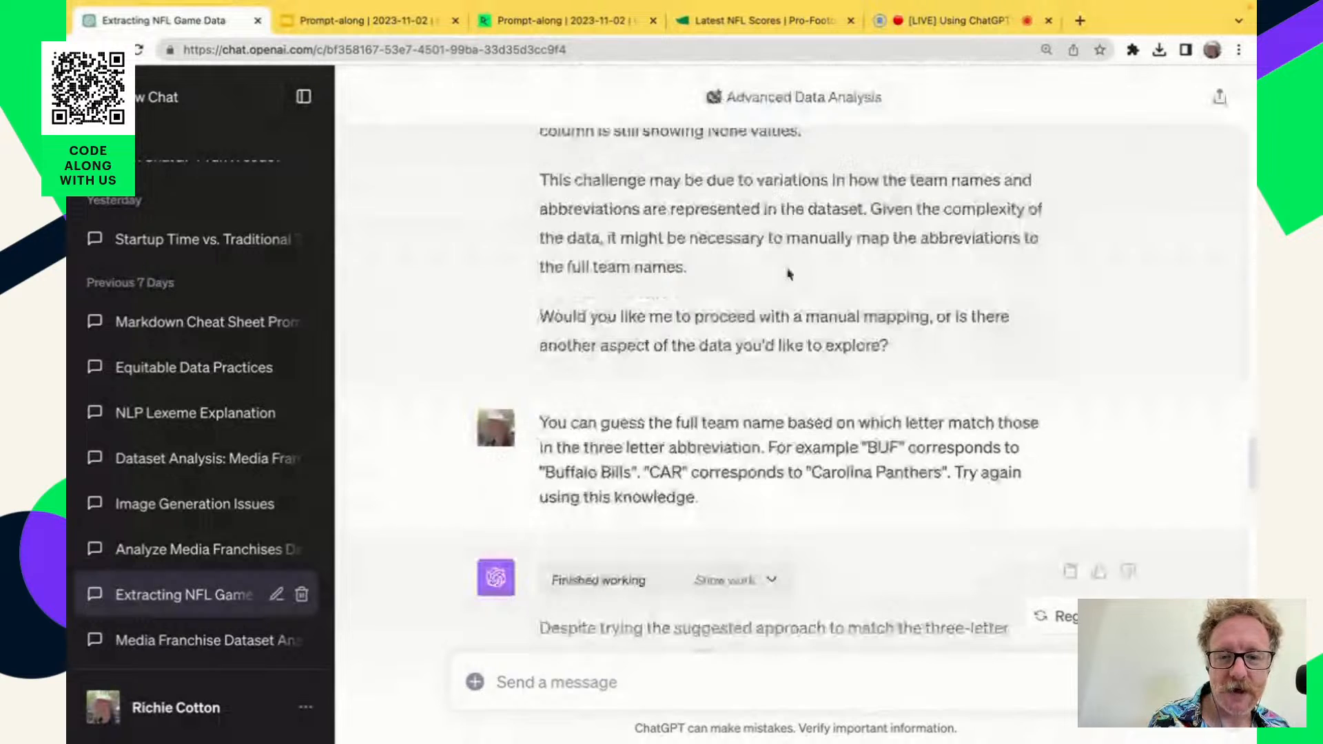
pyautogui.scroll(-3, 939, 523)
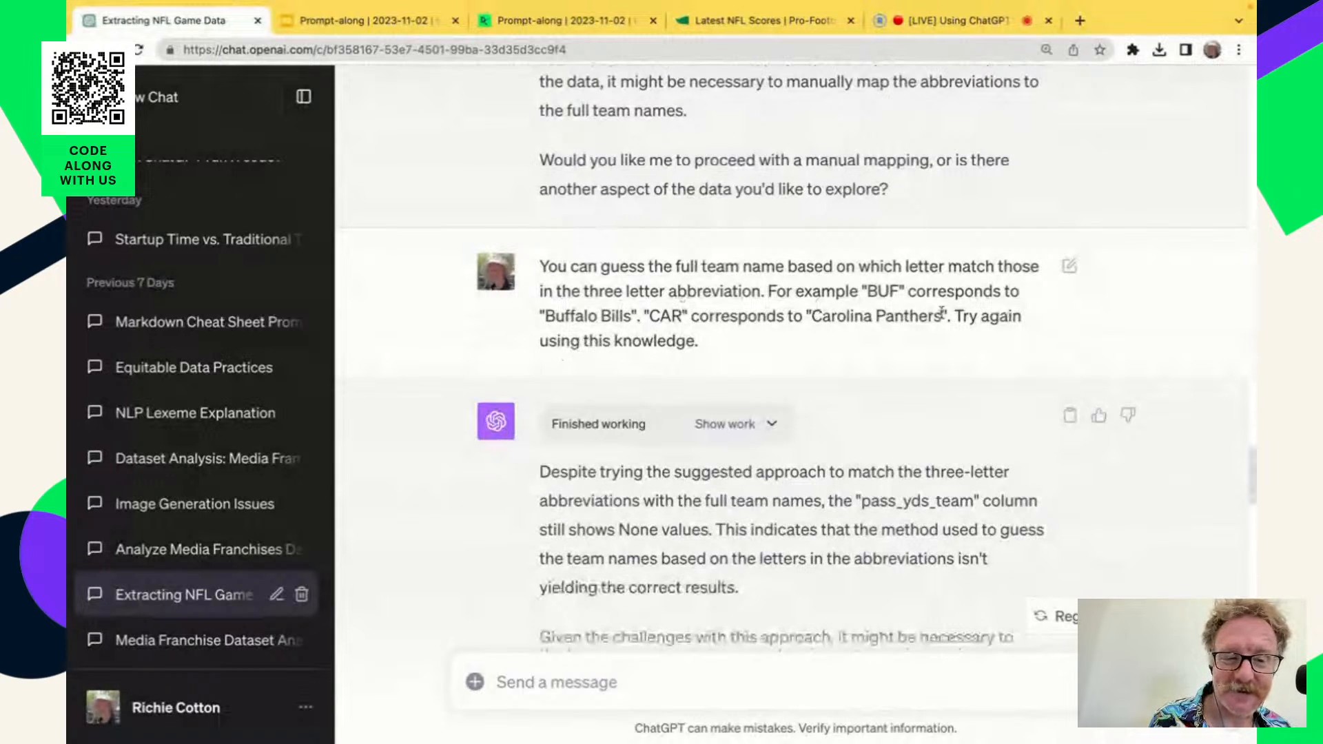
pyautogui.scroll(-5, 971, 499)
pyautogui.scroll(2, 971, 499)
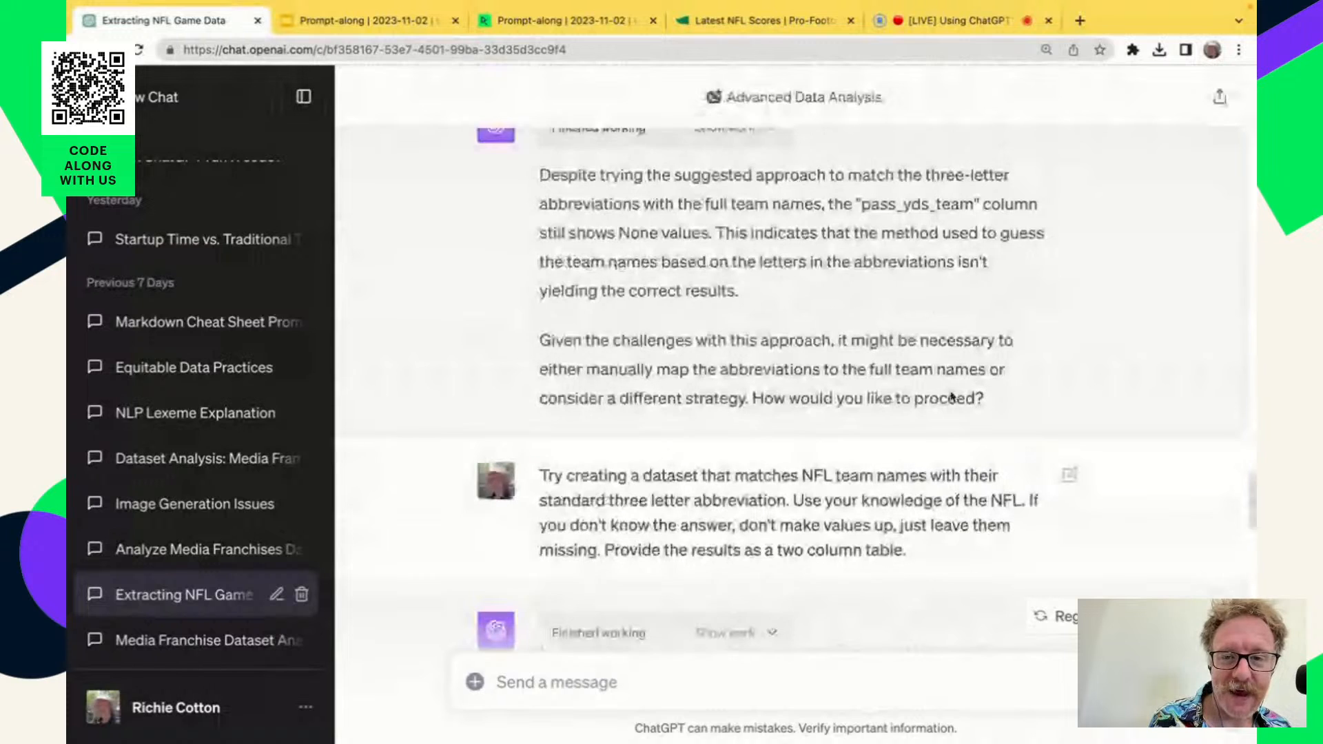
# Highlight the request to create a dataset matching NFL team names with their standard three letter abbreviation using NFL knowledge.
pyautogui.scroll(-4, 878, 334)
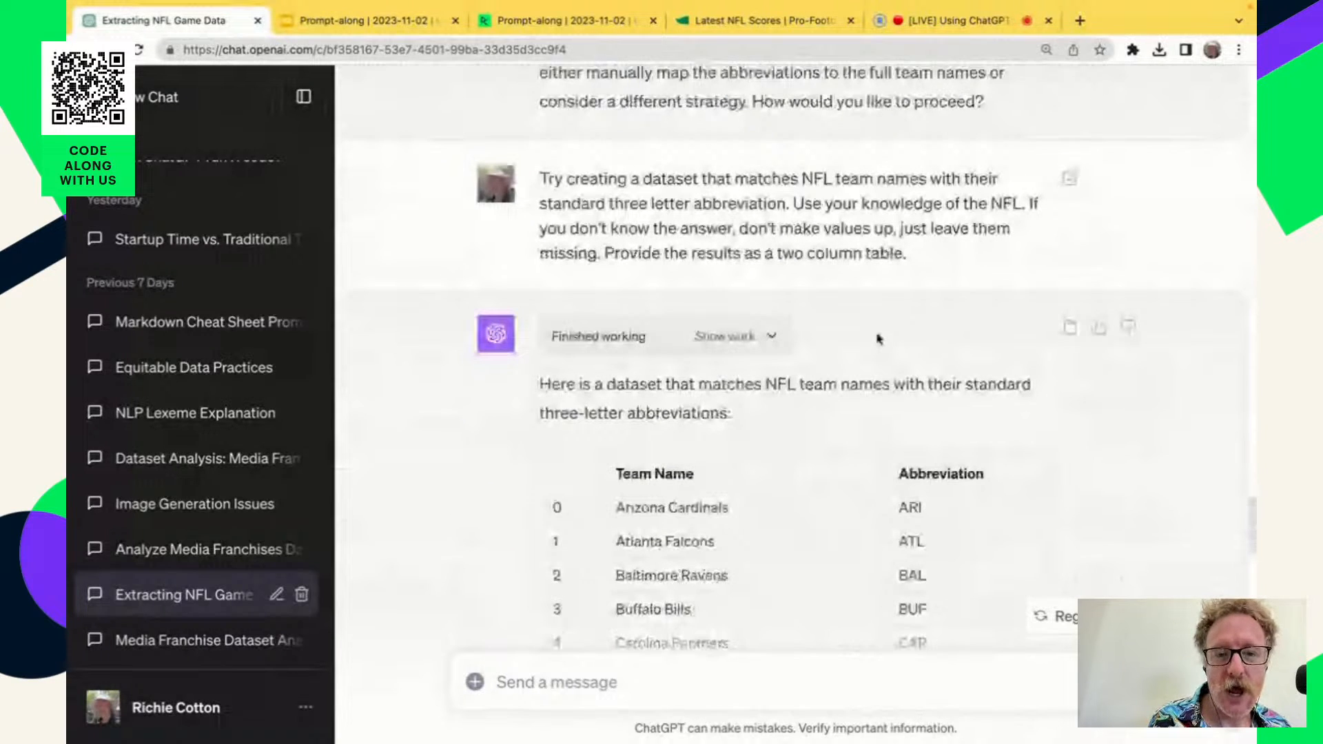
pyautogui.scroll(3, 879, 338)
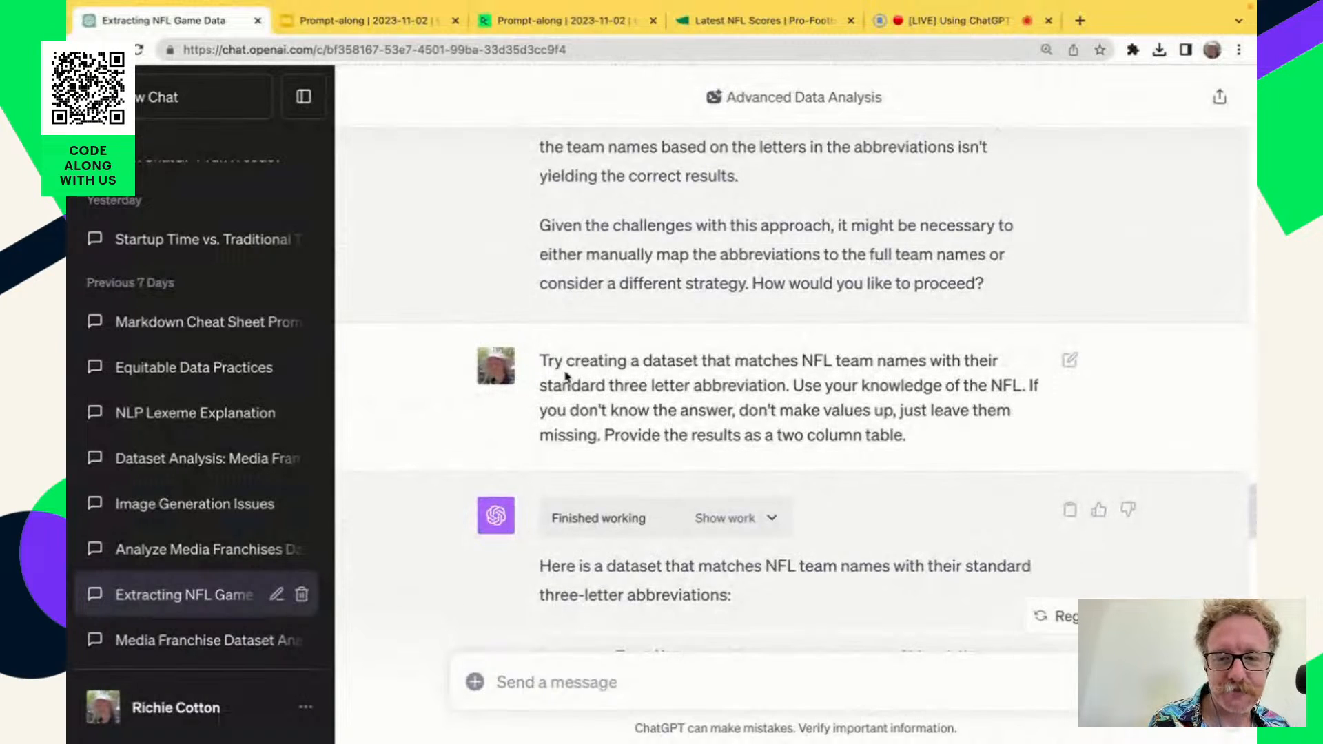
pyautogui.moveTo(541, 363); pyautogui.dragTo(1025, 389)
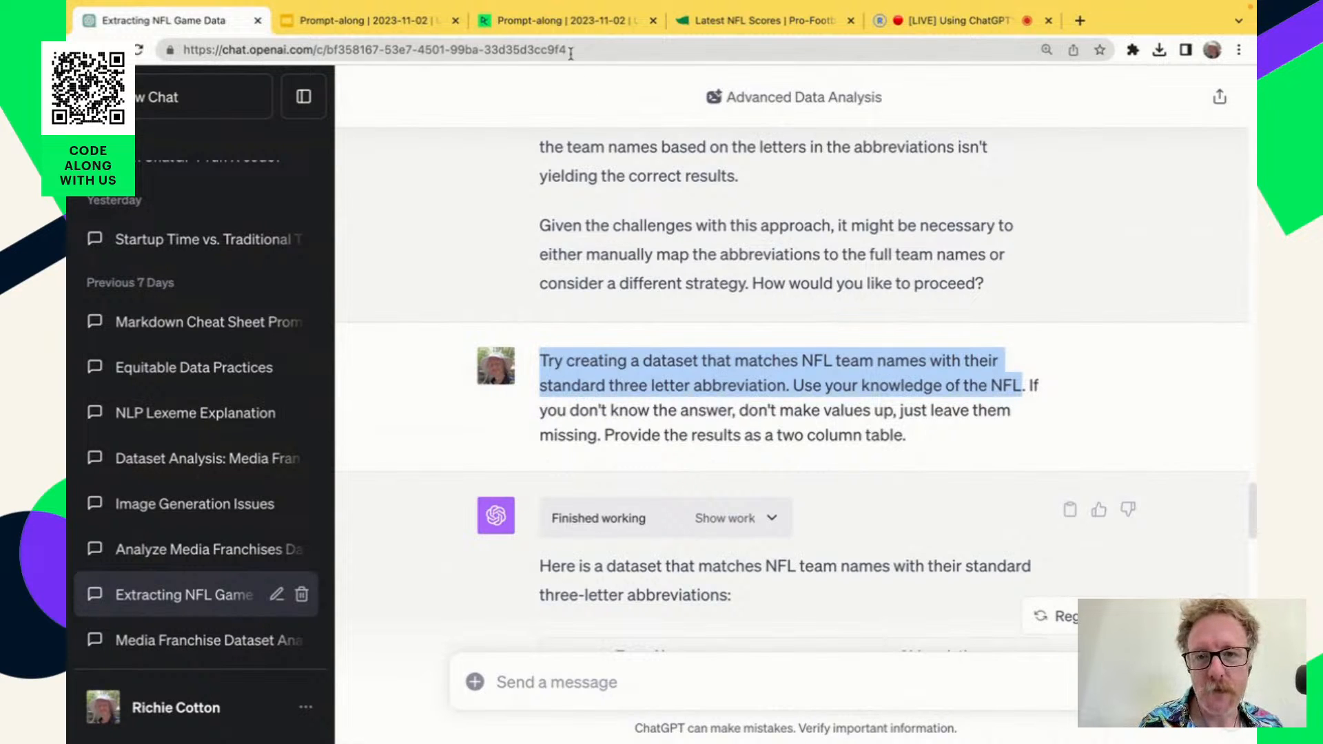
# In the DataCamp notebook, examine the instructions for creating an NFL lookup dataset and the explanation of why ChatGPT knows the abbreviations.
pyautogui.click(562, 24)
pyautogui.scroll(-20, 853, 654)
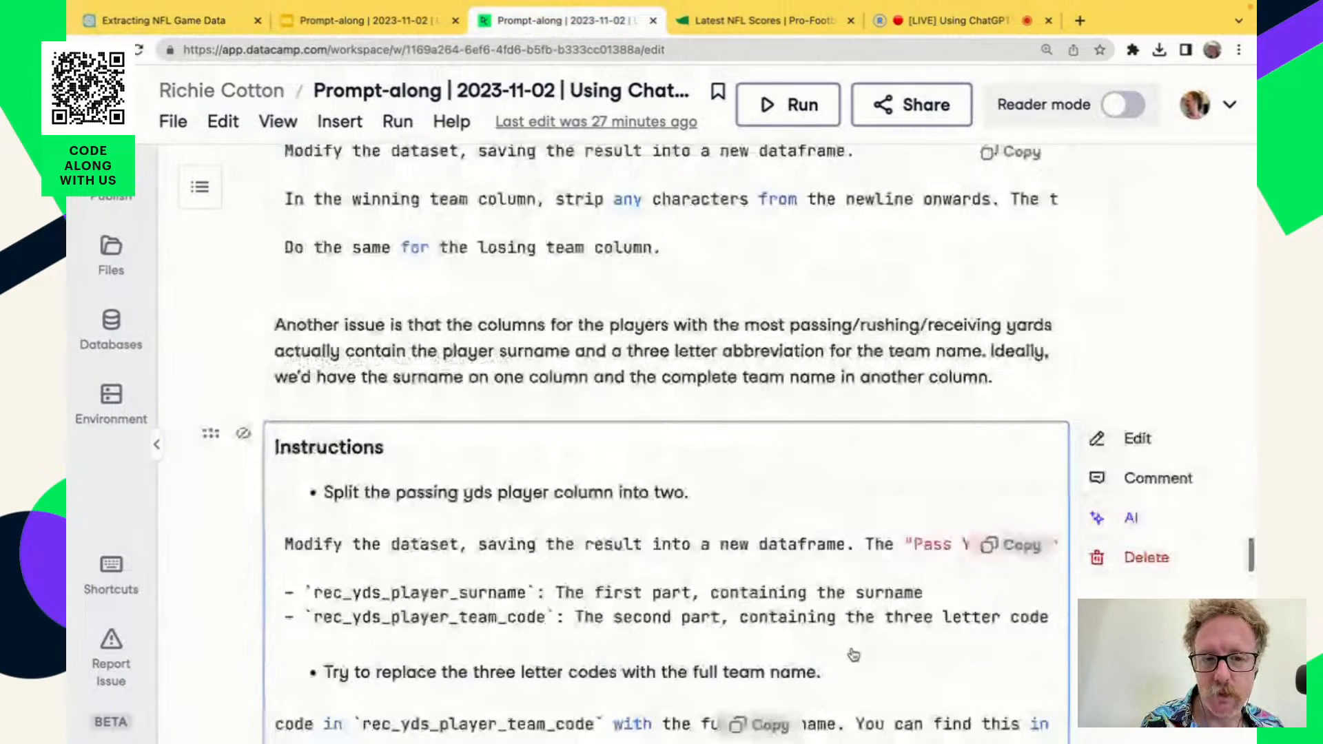
pyautogui.scroll(-2, 853, 655)
pyautogui.scroll(-2, 853, 655)
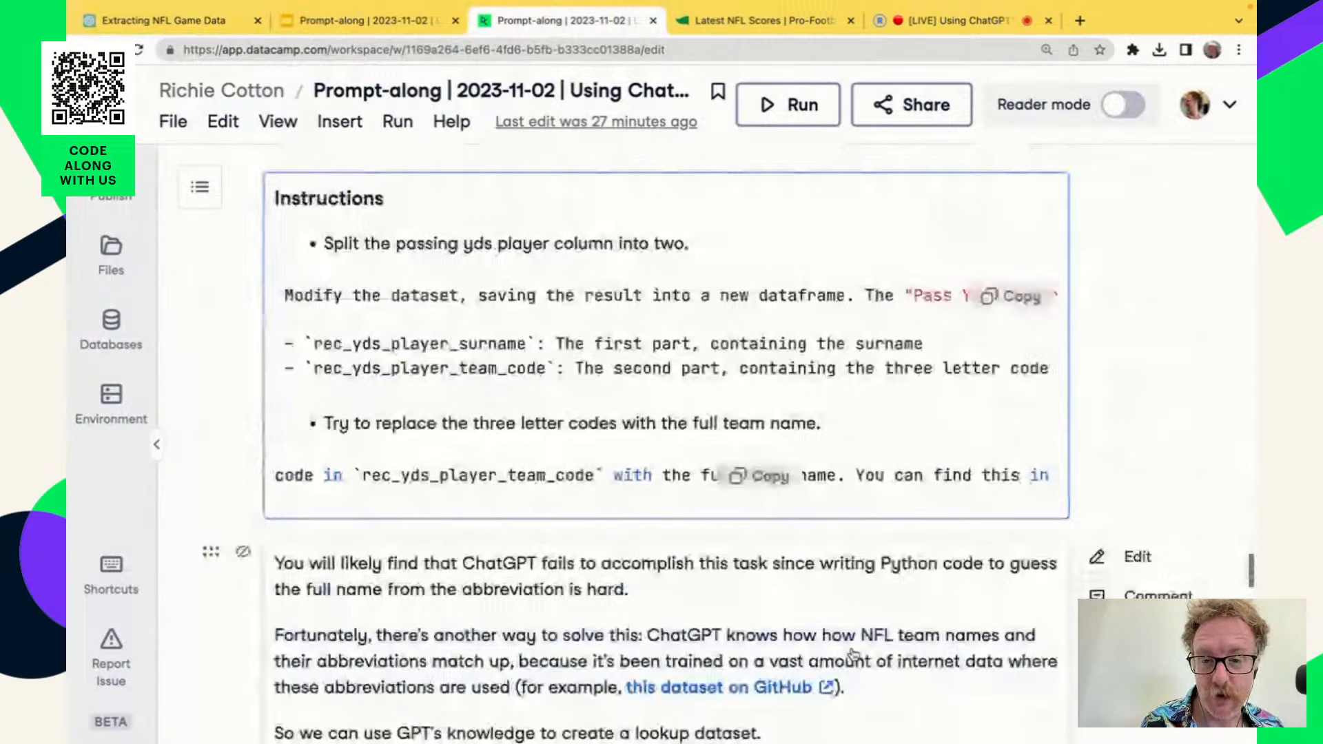
pyautogui.scroll(-4, 853, 654)
pyautogui.scroll(-2, 854, 655)
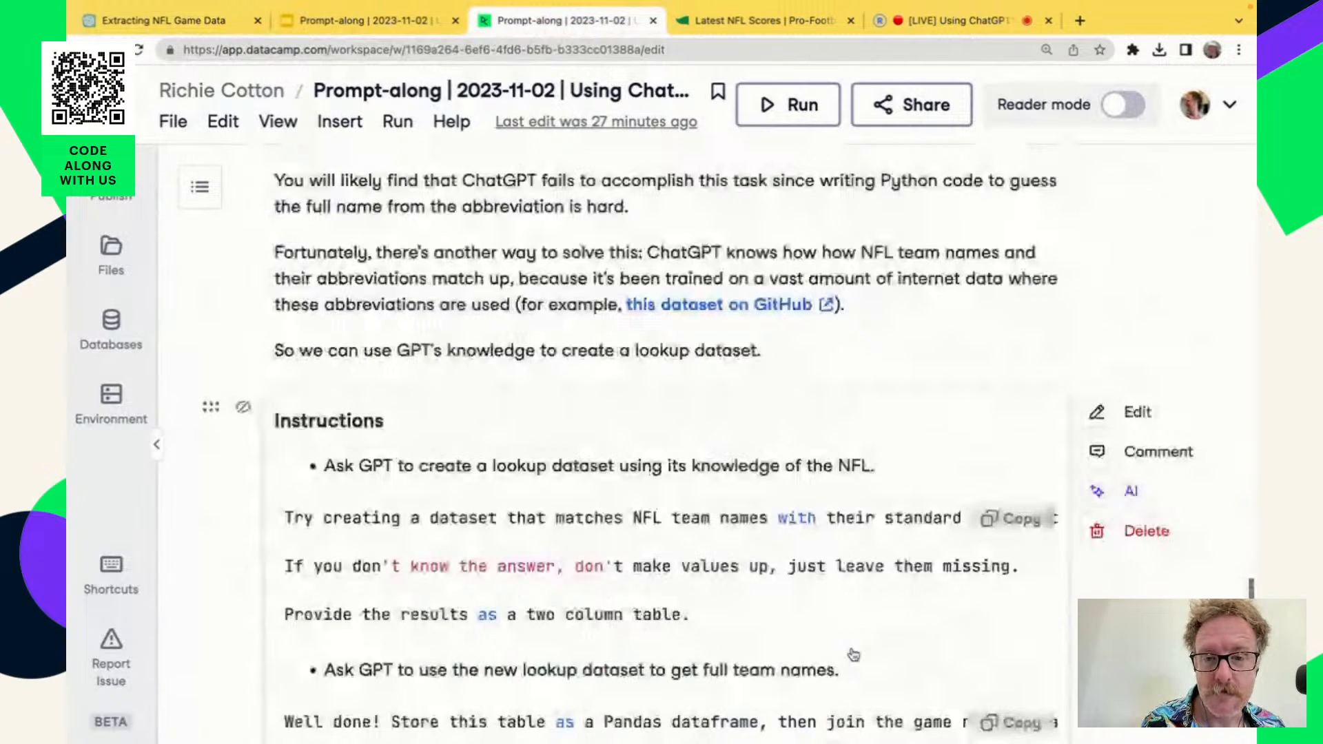
pyautogui.scroll(-2, 853, 655)
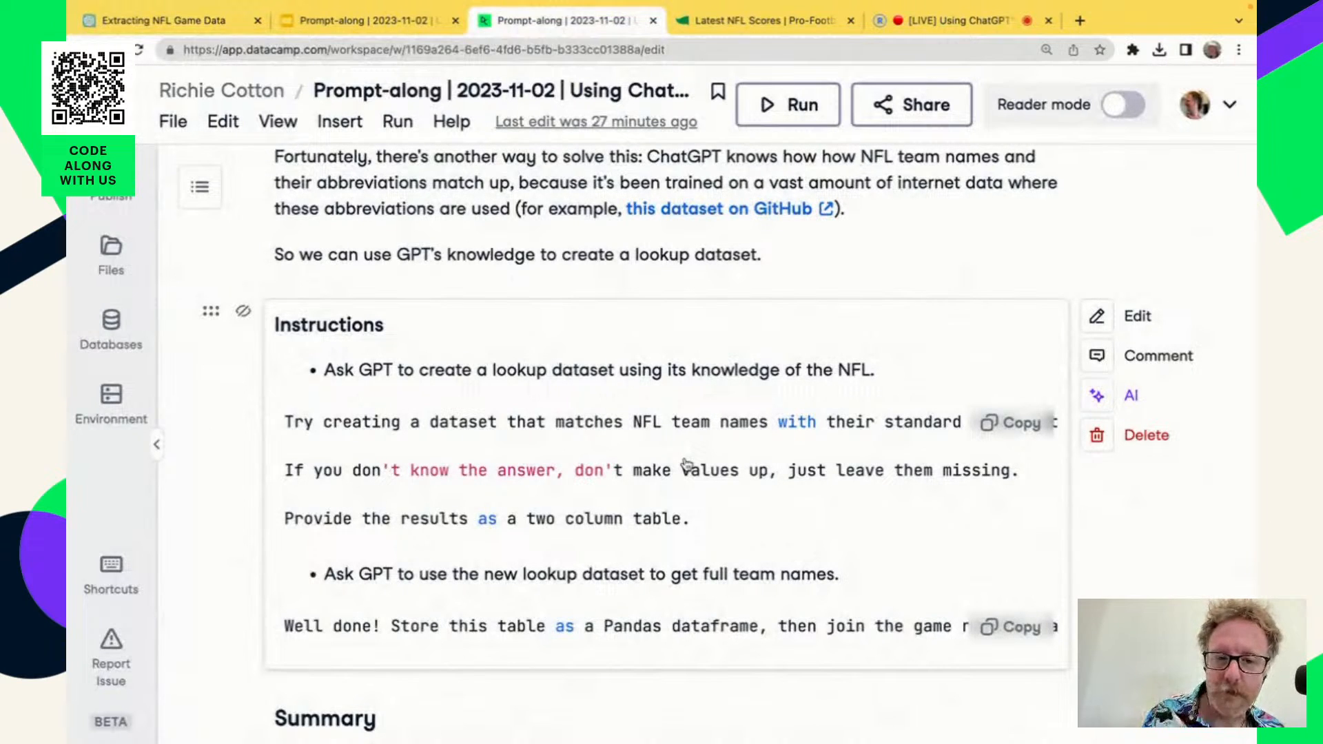
pyautogui.scroll(2, 595, 227)
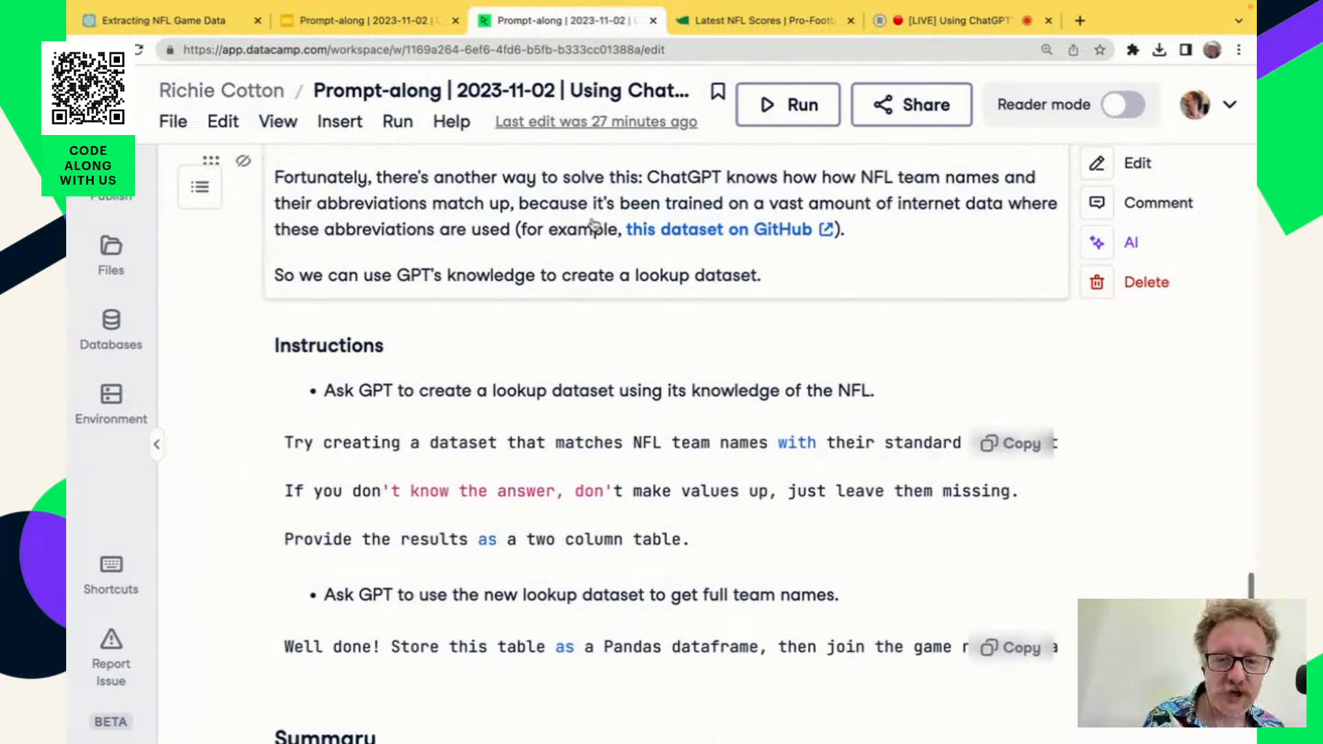
pyautogui.scroll(2, 593, 224)
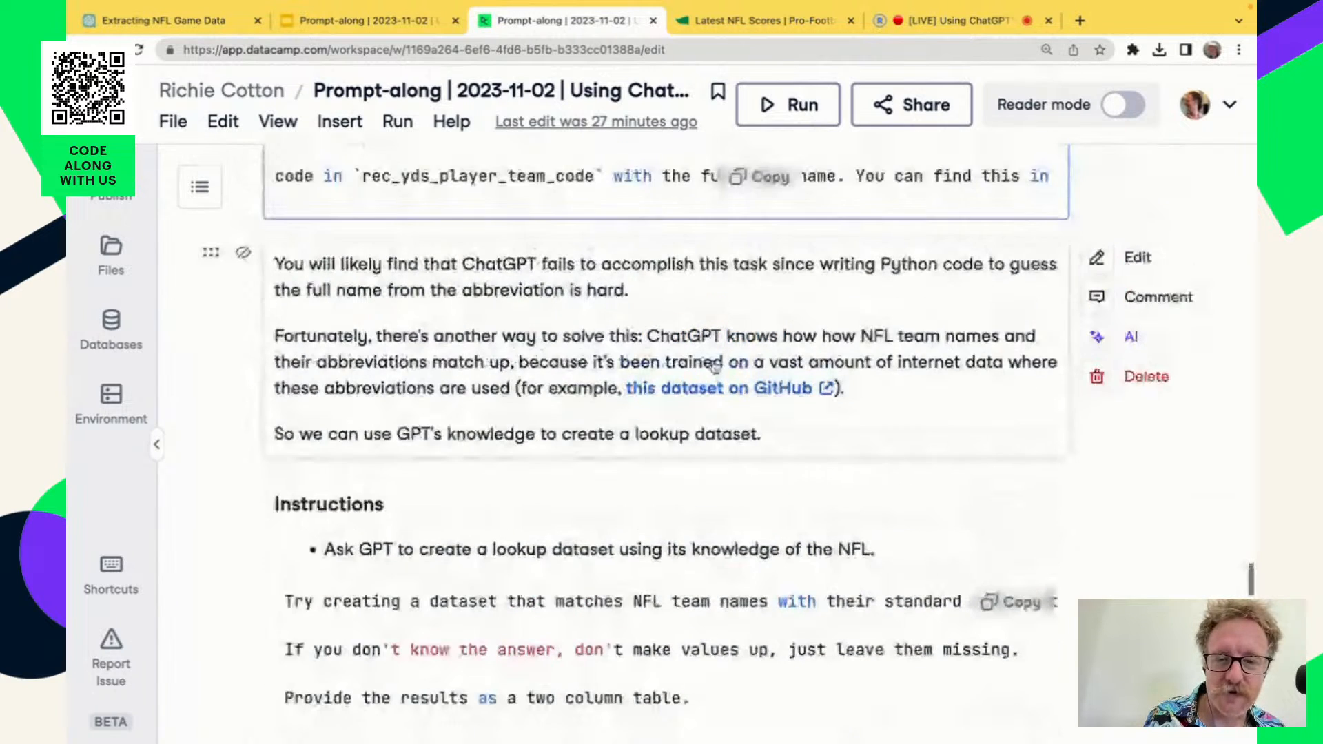
# Open the notebook's linked GitHub dataset of NFL teams and highlight the first team name, Arizona Cardinals, in nfl_teams.csv.
pyautogui.click(737, 386)
pyautogui.click(877, 568)
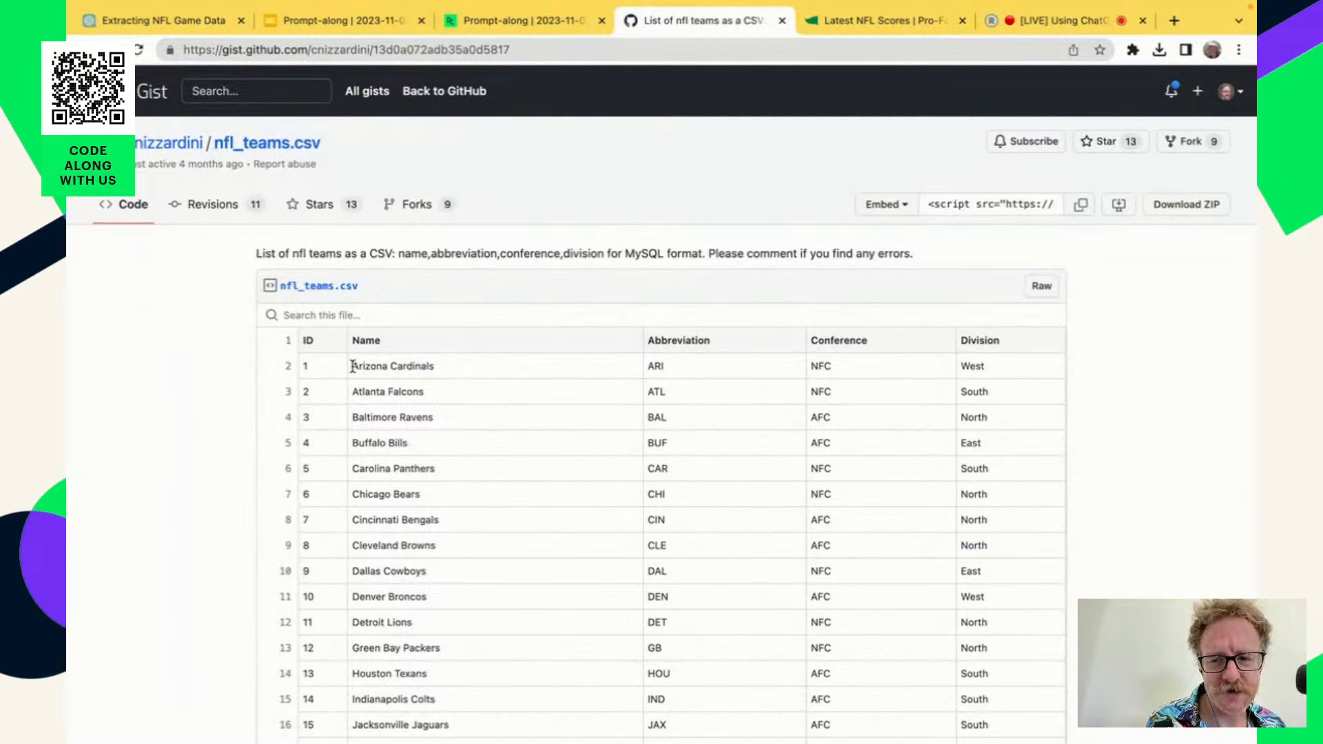
pyautogui.moveTo(350, 366); pyautogui.dragTo(458, 372)
pyautogui.click(658, 376)
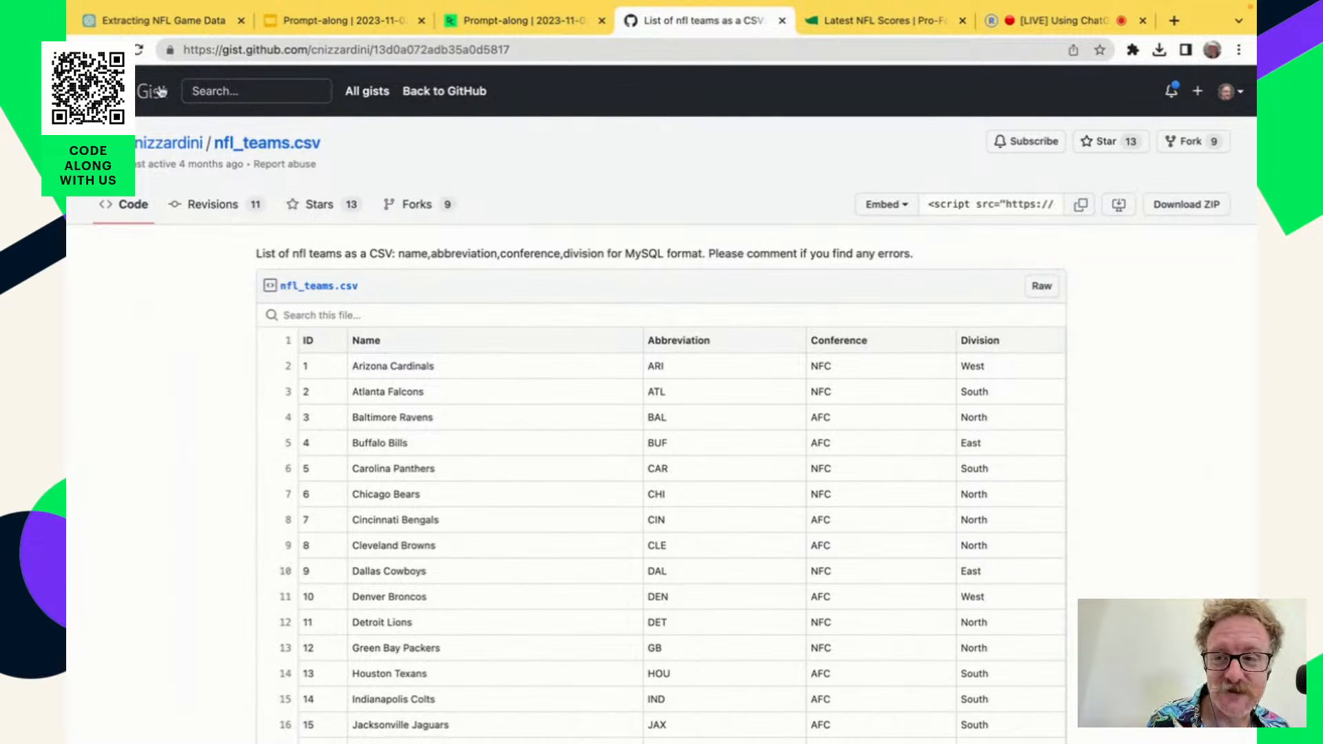
# Return to the "Extracting NFL Game Data" chat and review the team name and abbreviation lookup table through to the join request.
pyautogui.click(160, 25)
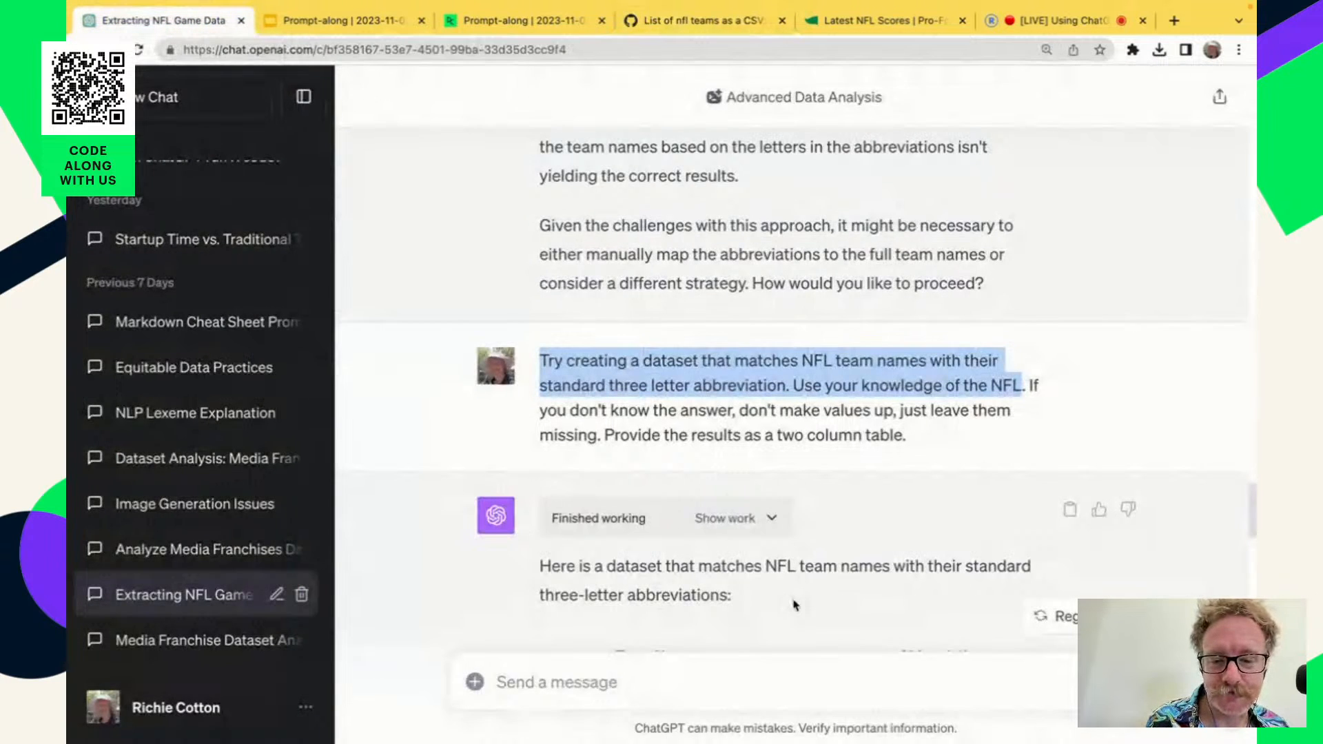
pyautogui.scroll(-8, 867, 547)
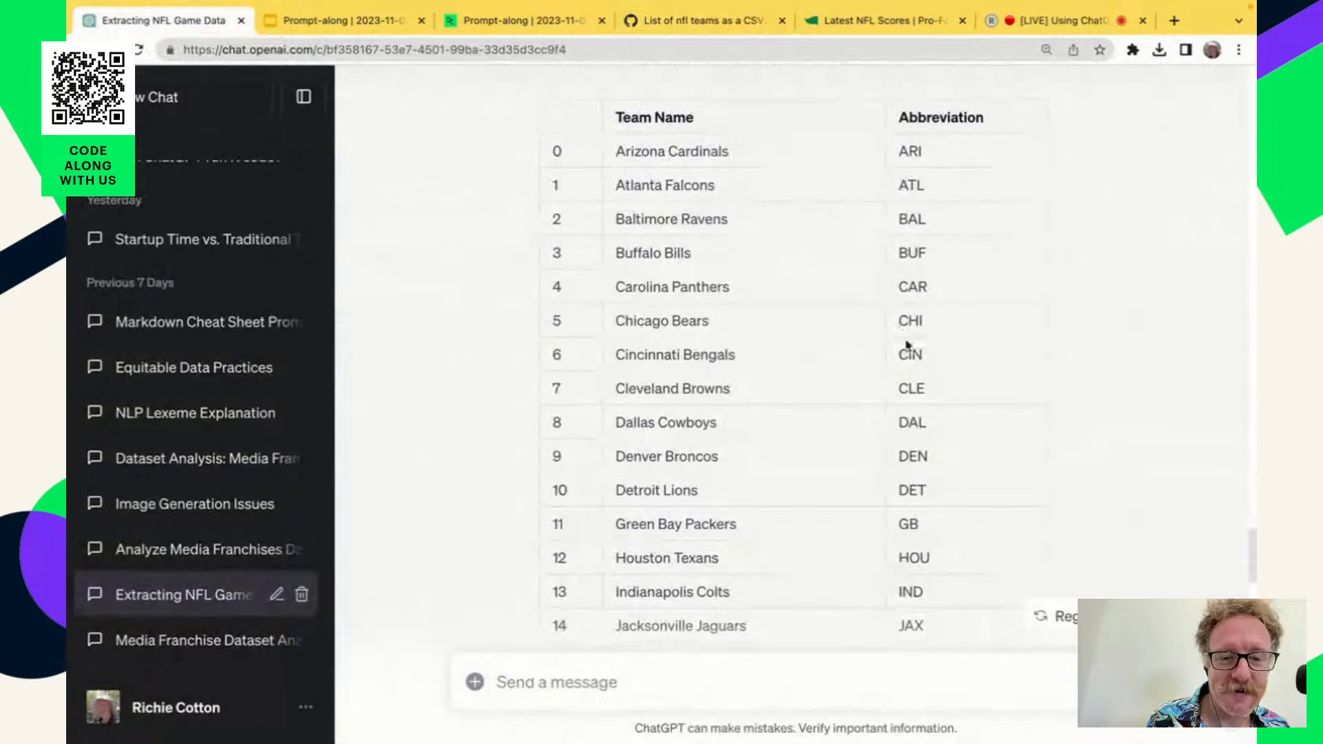
pyautogui.scroll(-1, 928, 549)
pyautogui.scroll(-11, 928, 549)
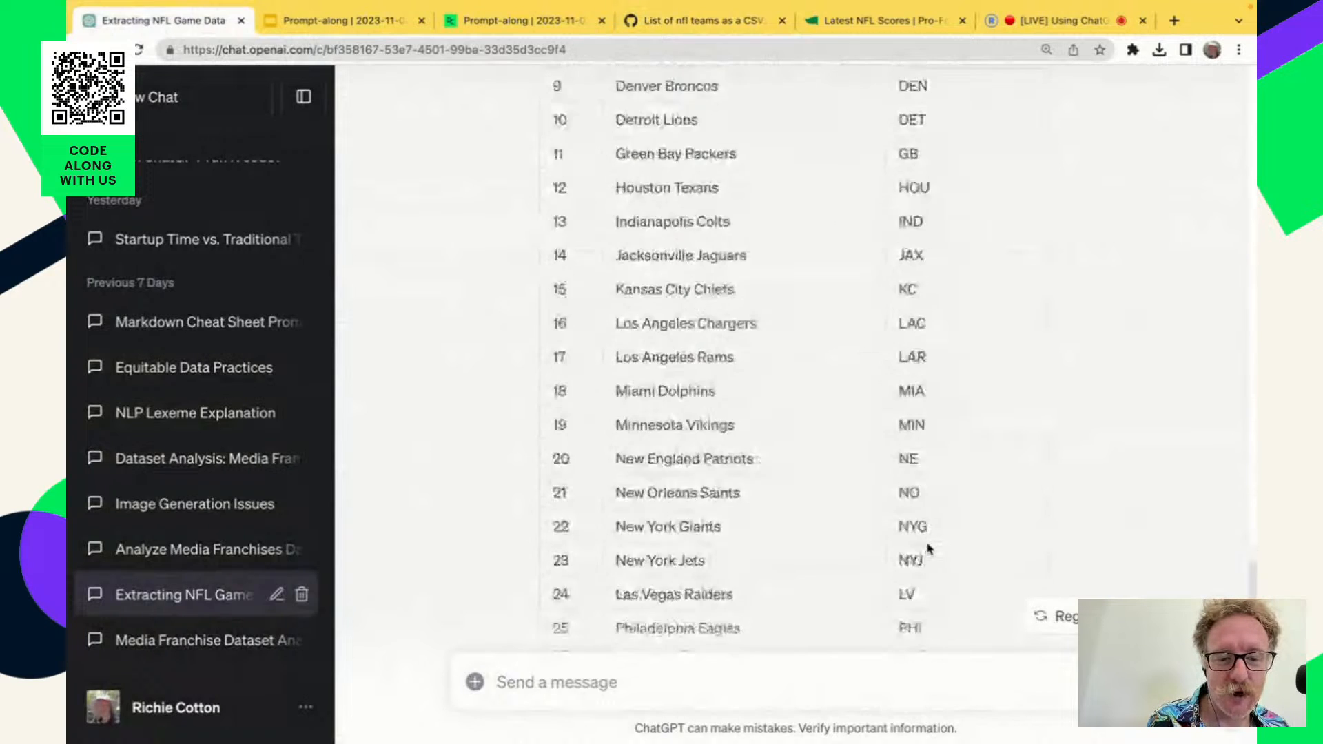
pyautogui.scroll(-4, 928, 550)
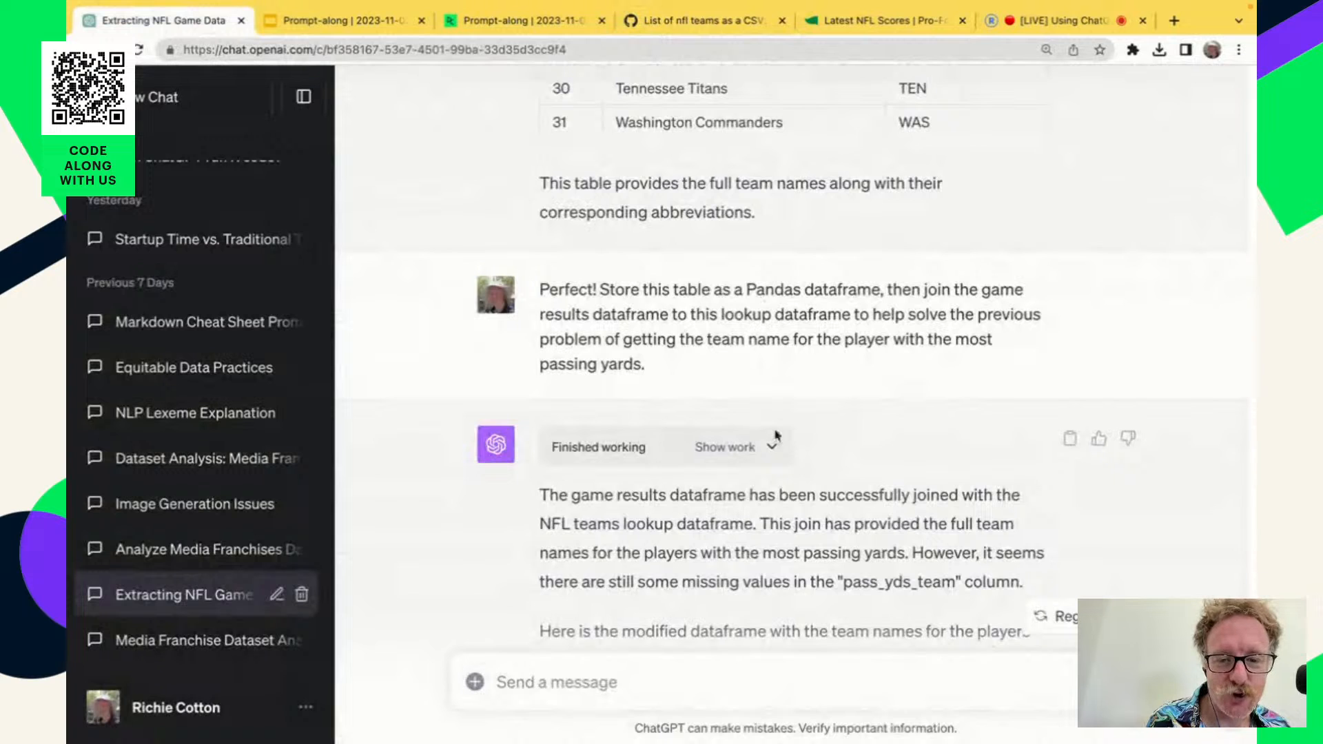
# Examine the joined game results table across to its "Pass Yds Team" column.
pyautogui.scroll(-5, 891, 591)
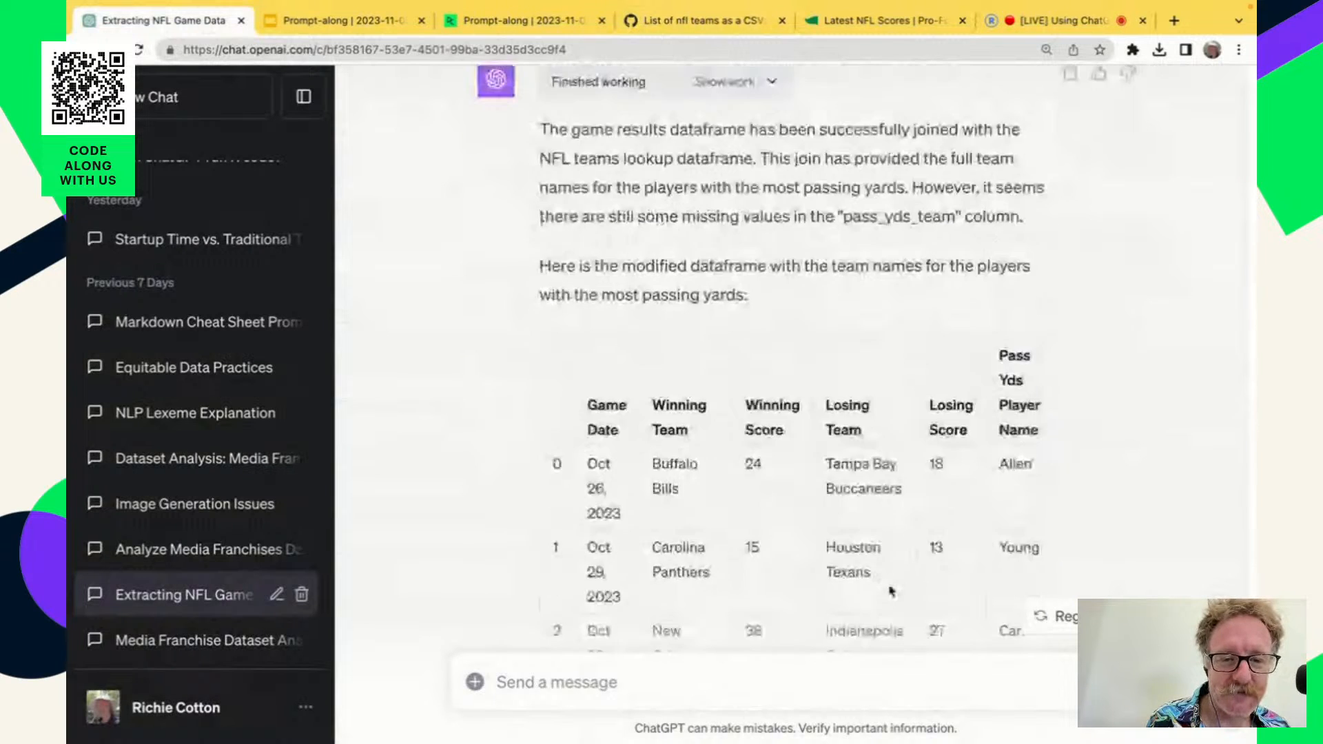
pyautogui.scroll(-2, 892, 591)
pyautogui.scroll(-1, 940, 499)
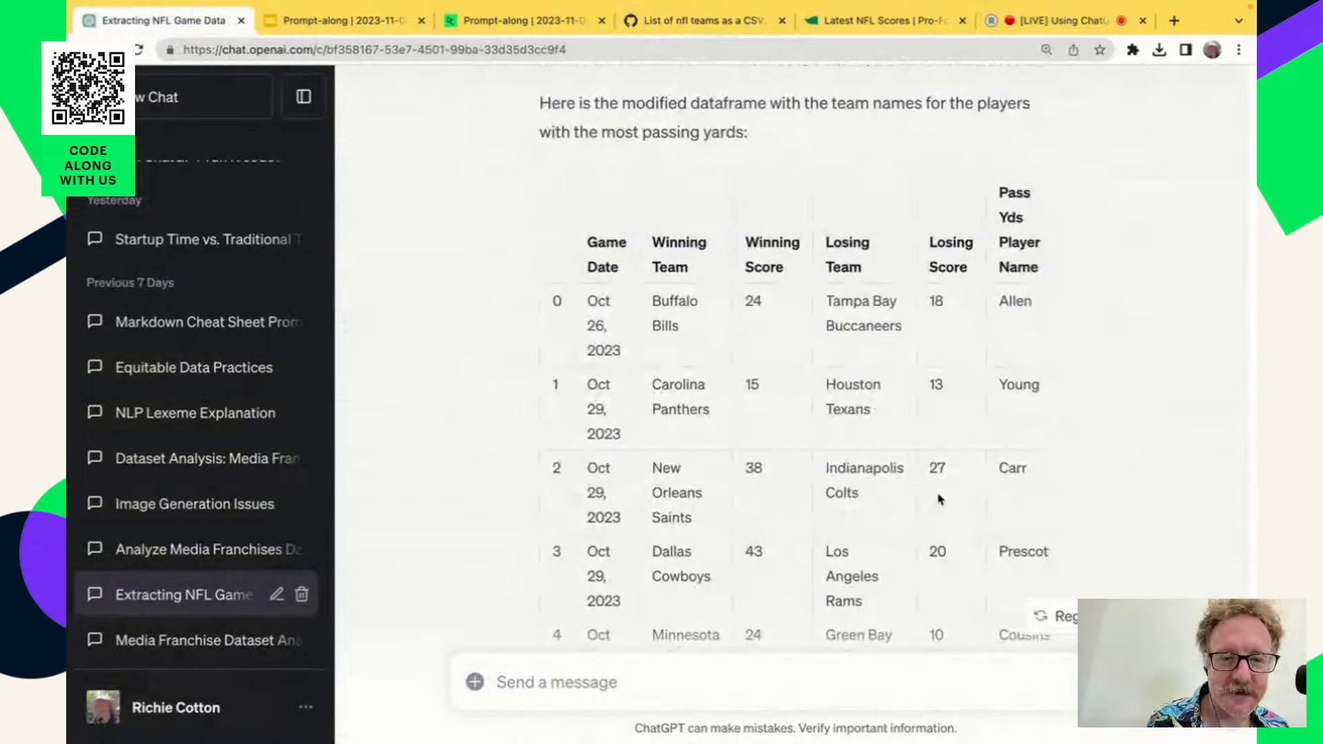
pyautogui.hscroll(10, 940, 499)
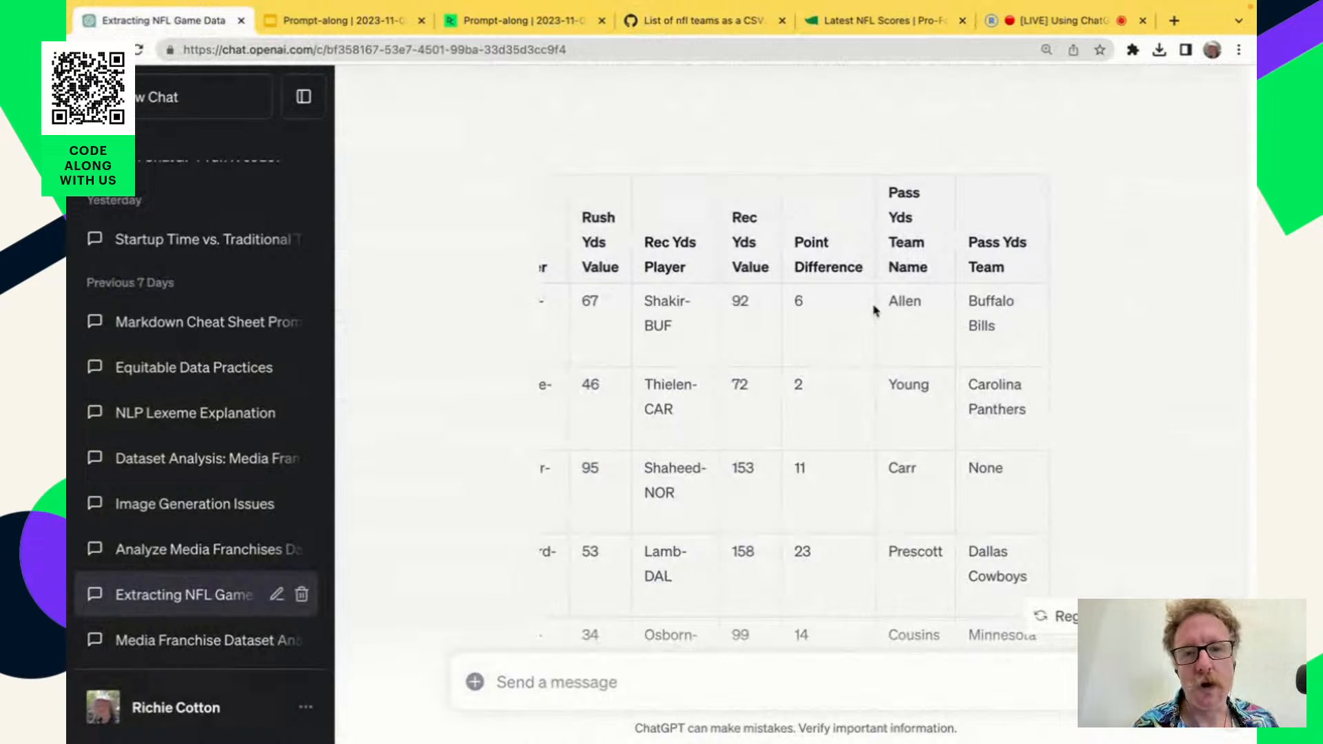
# Return to the DataCamp notebook and read from the lookup dataset instructions through the Summary to the start of the Bonus task.
pyautogui.click(539, 24)
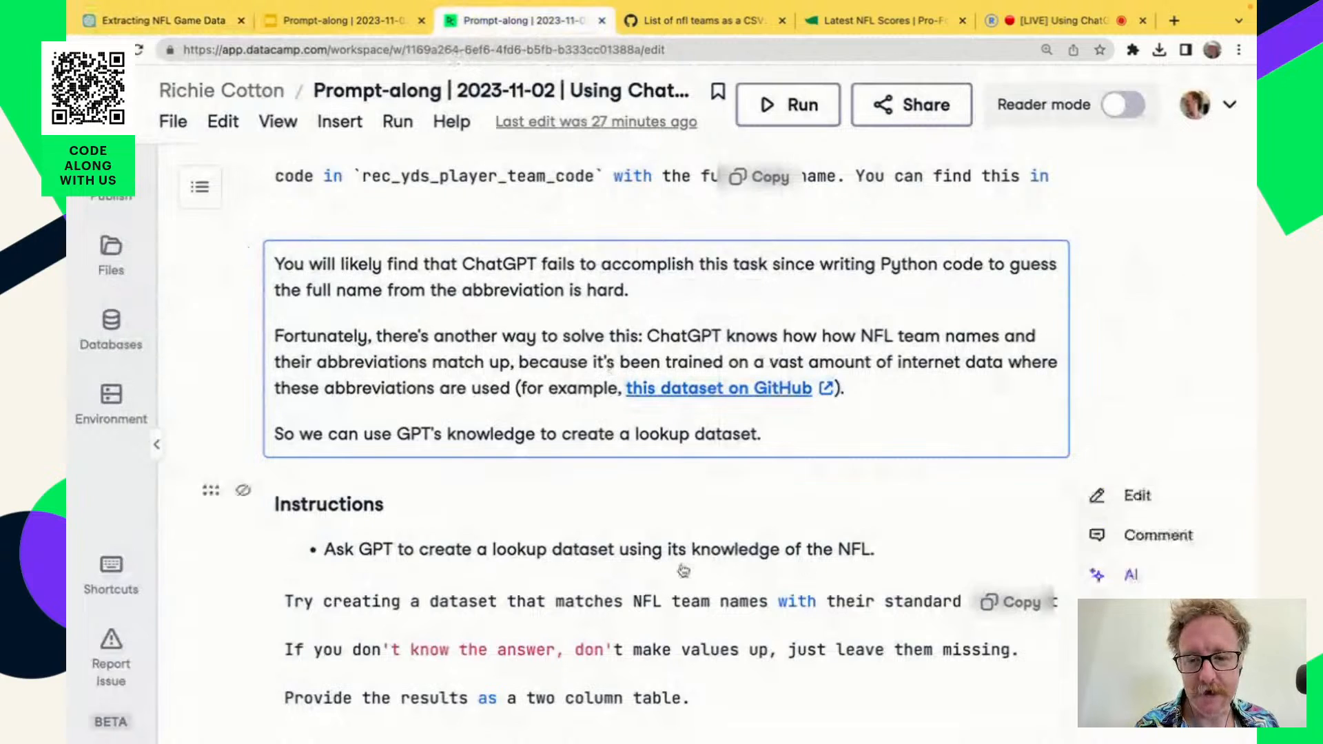
pyautogui.scroll(-3, 681, 568)
pyautogui.scroll(-2, 680, 569)
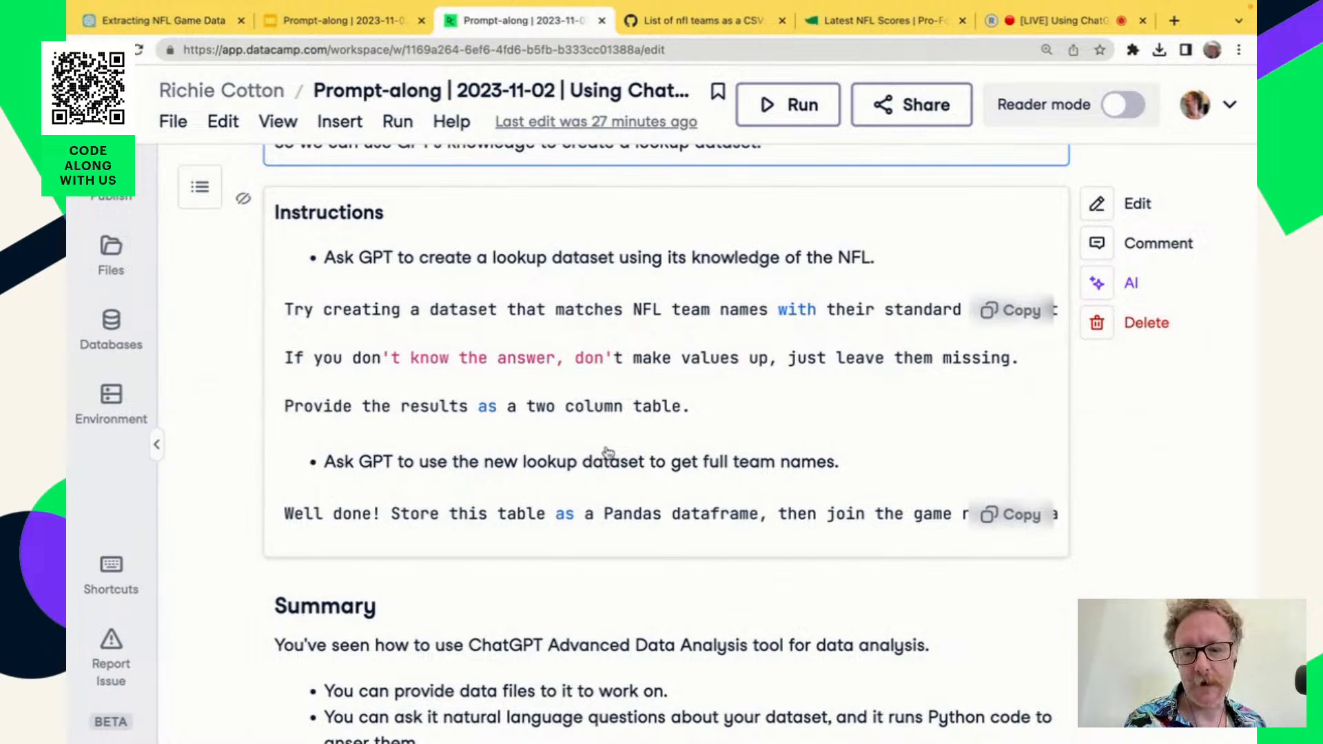
pyautogui.scroll(-1, 716, 590)
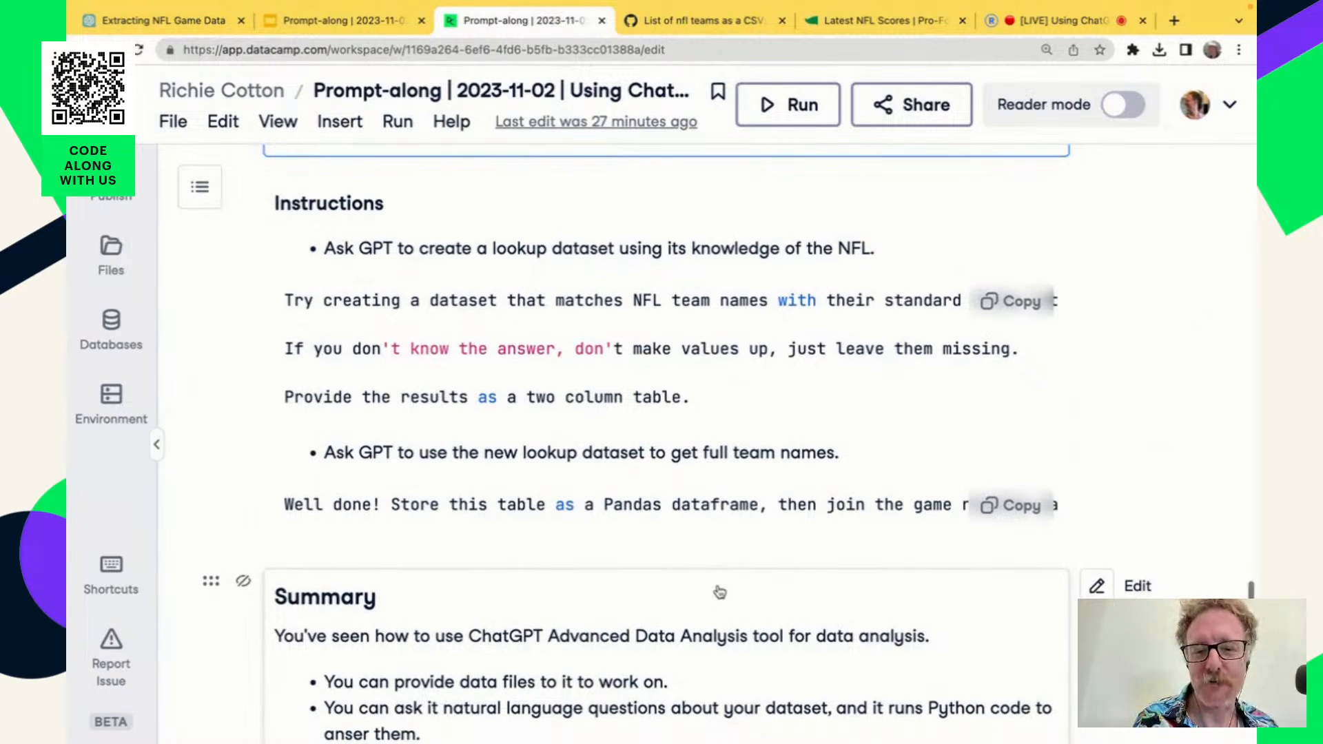
pyautogui.scroll(-5, 716, 590)
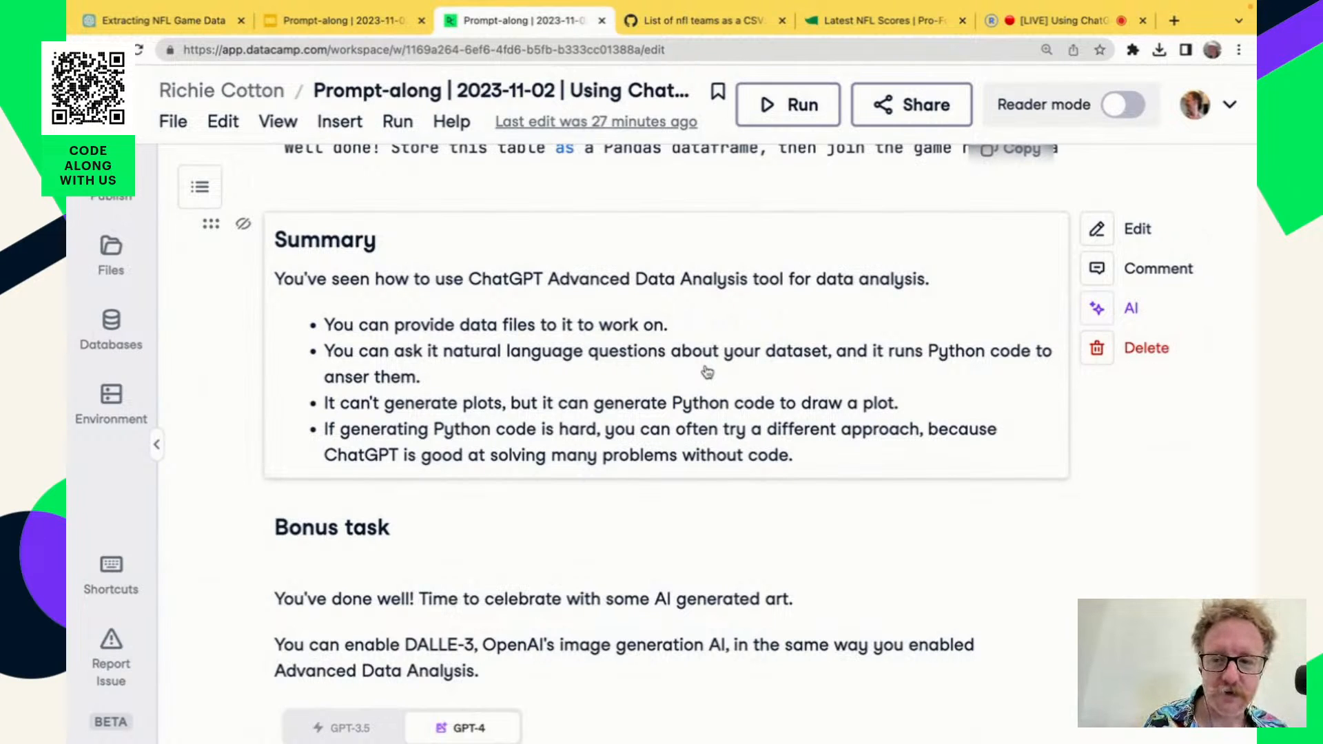
pyautogui.scroll(-1, 707, 372)
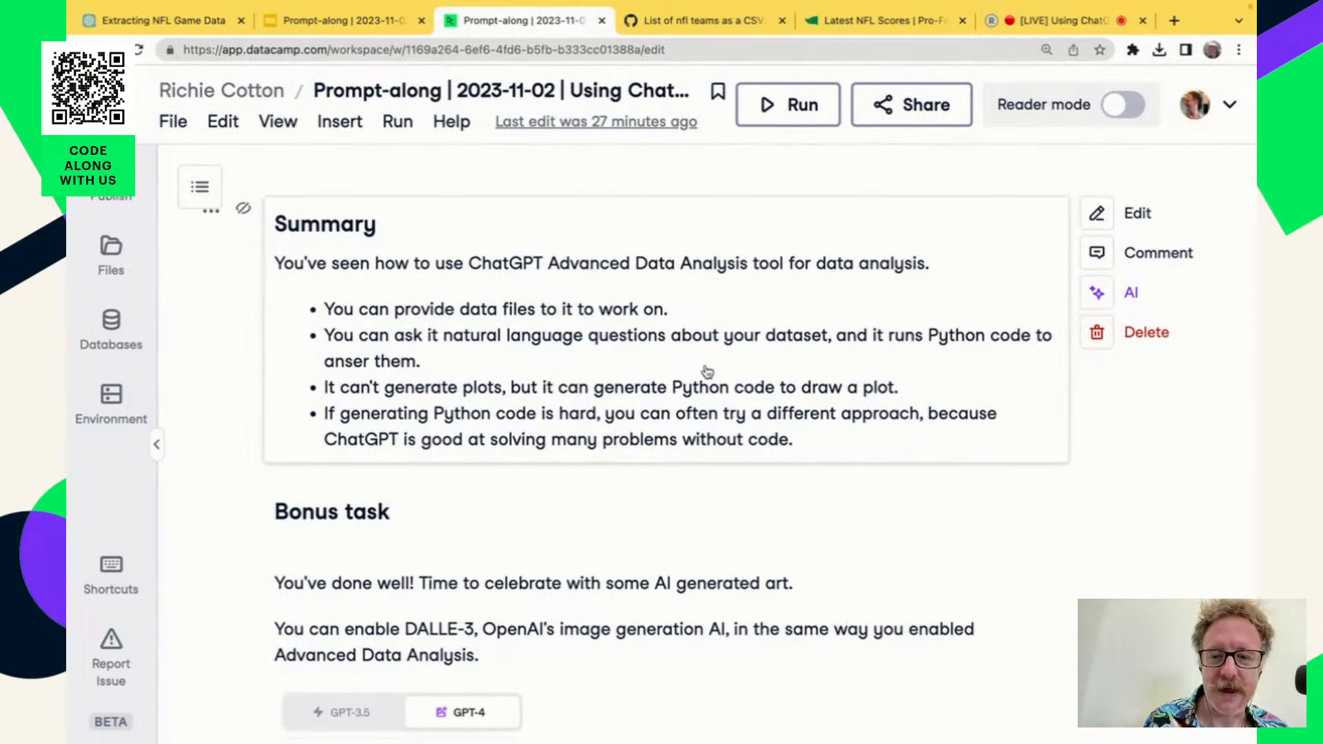
pyautogui.scroll(-5, 707, 372)
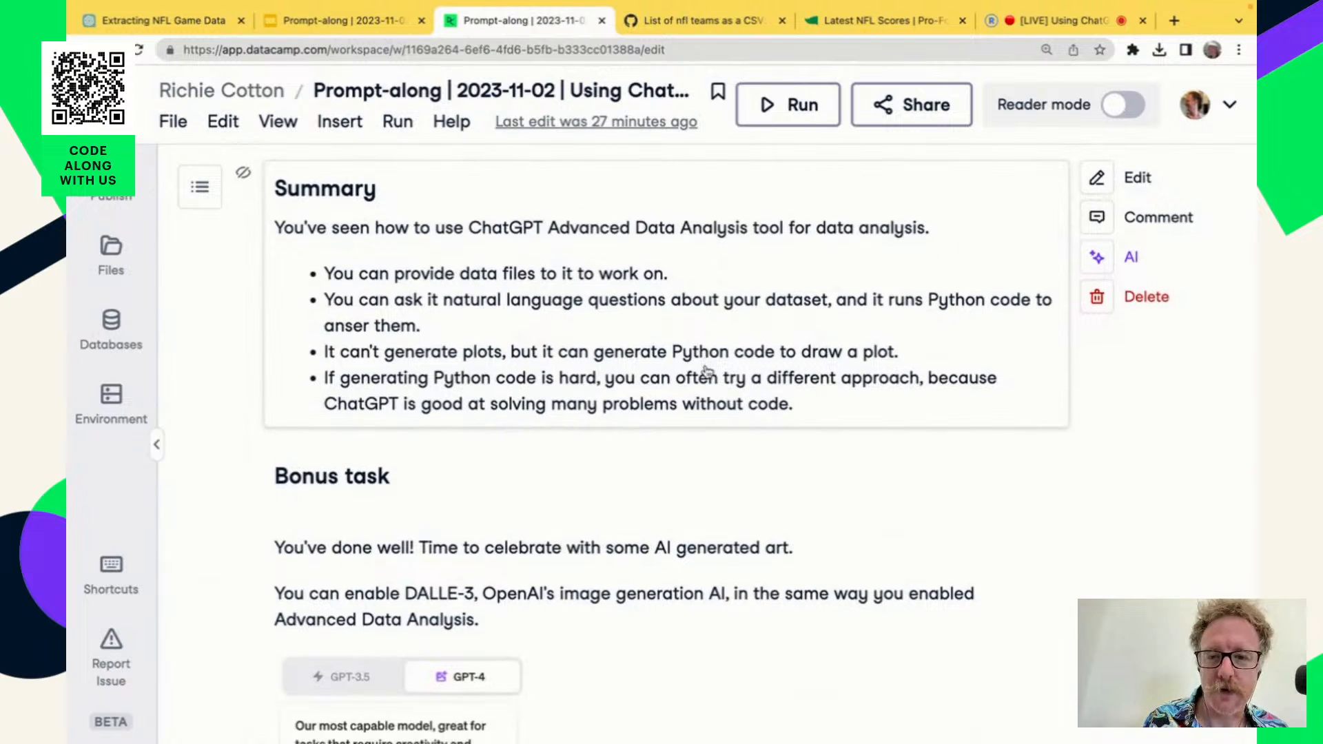
pyautogui.scroll(2, 707, 372)
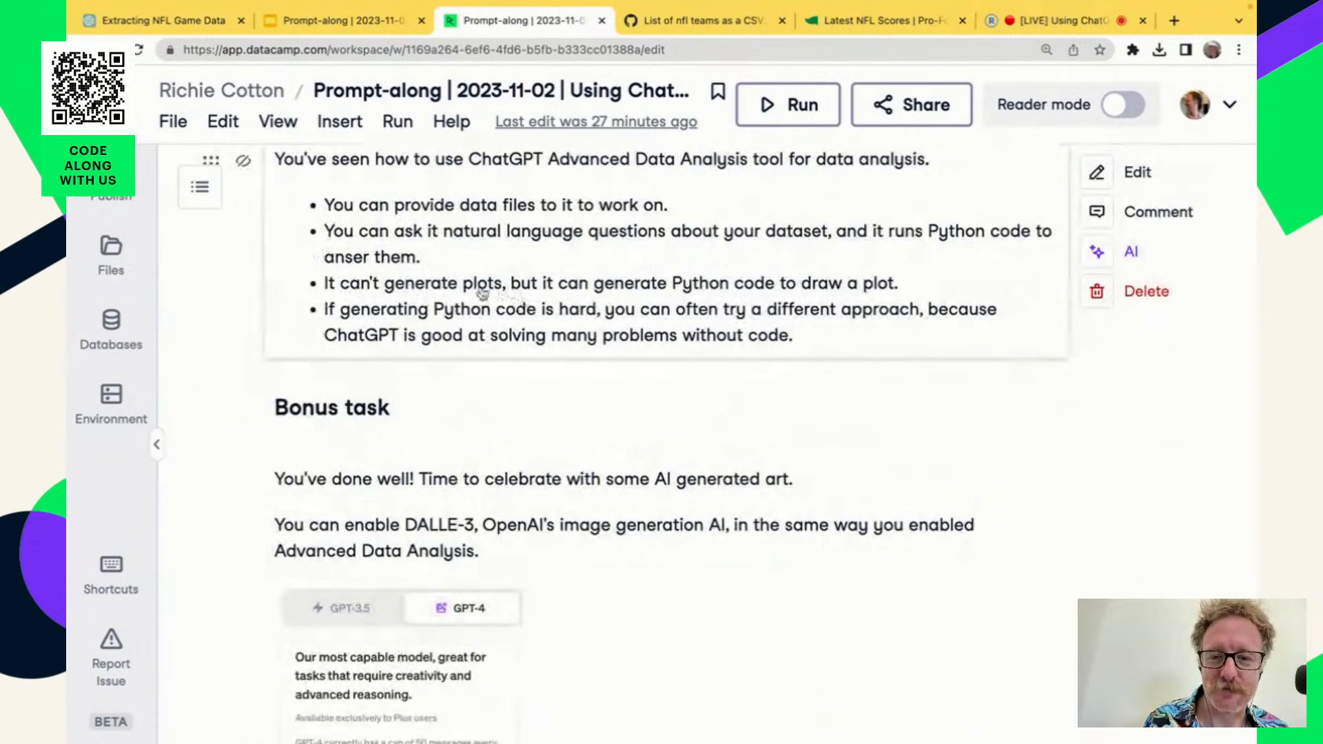
# Highlight part of the Summary point about generating plots with Python code, and revisit the lookup dataset instructions.
pyautogui.moveTo(394, 284); pyautogui.dragTo(623, 284)
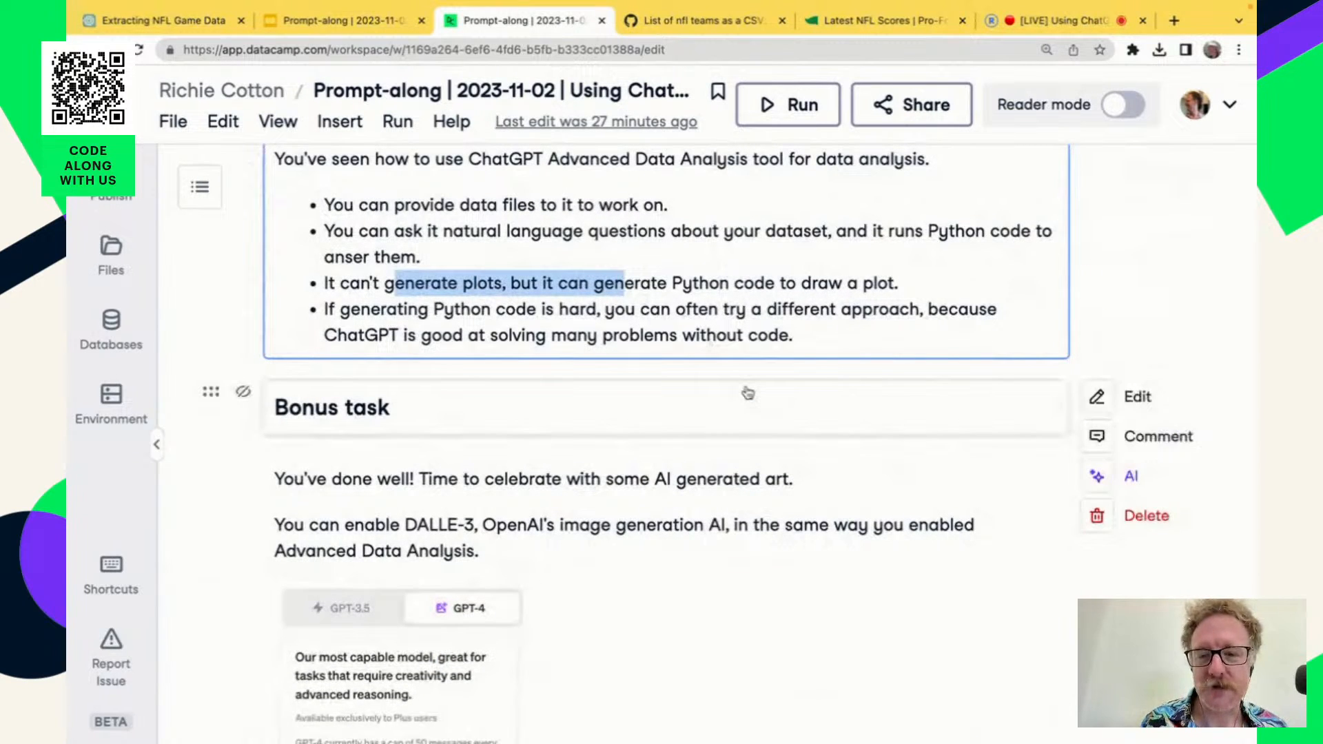
pyautogui.scroll(-1, 775, 372)
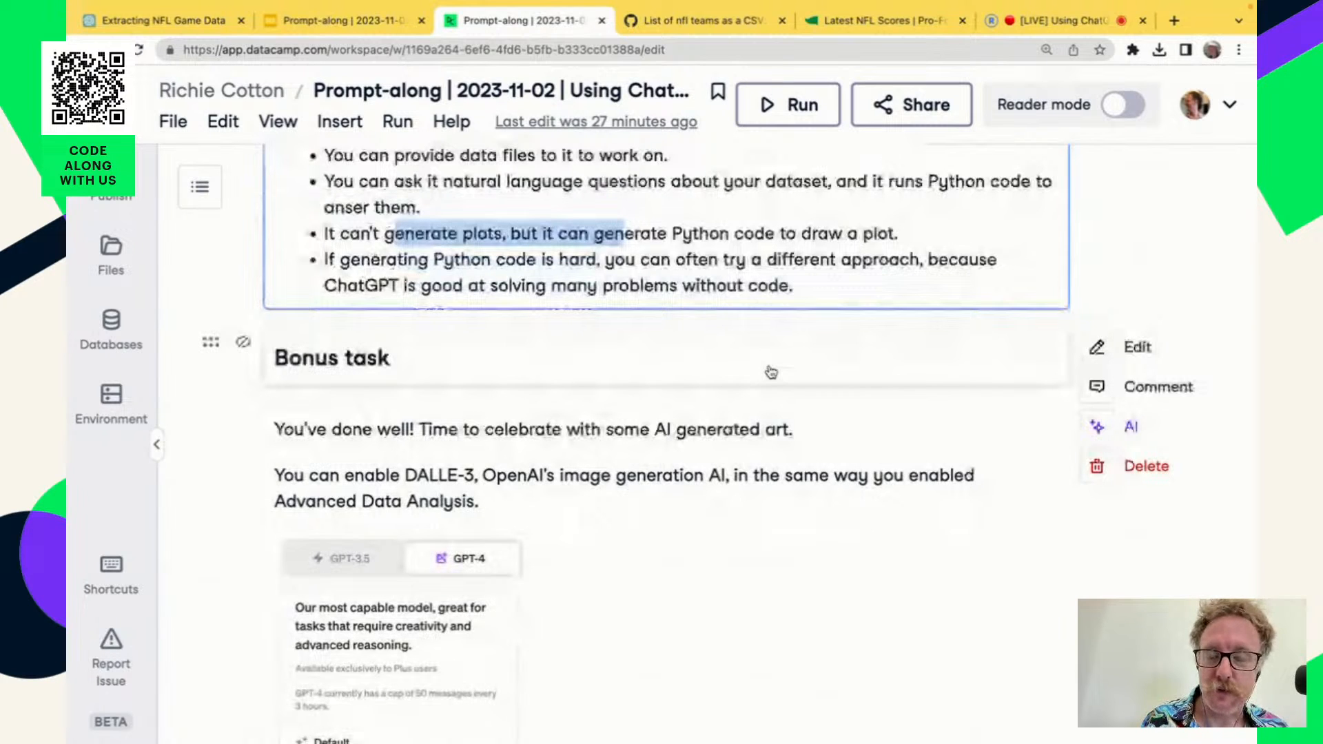
pyautogui.scroll(1, 747, 369)
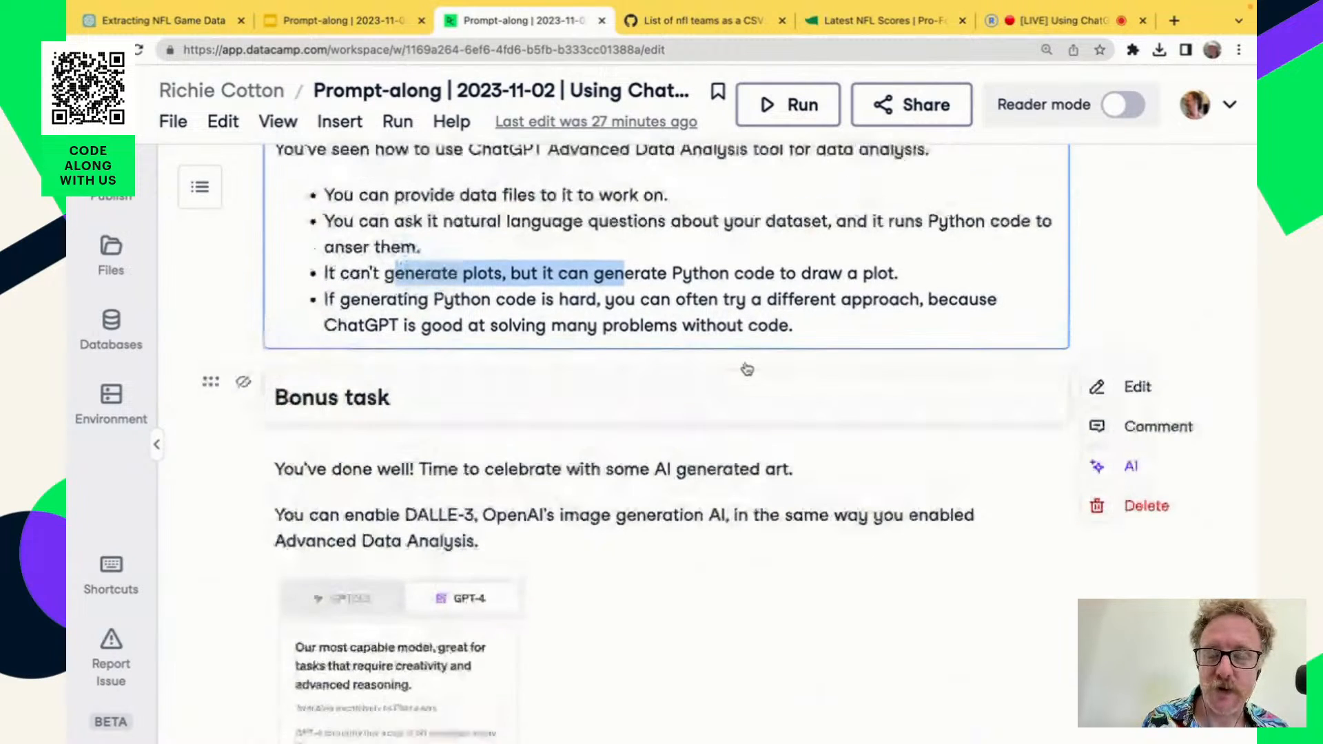
pyautogui.scroll(8, 747, 368)
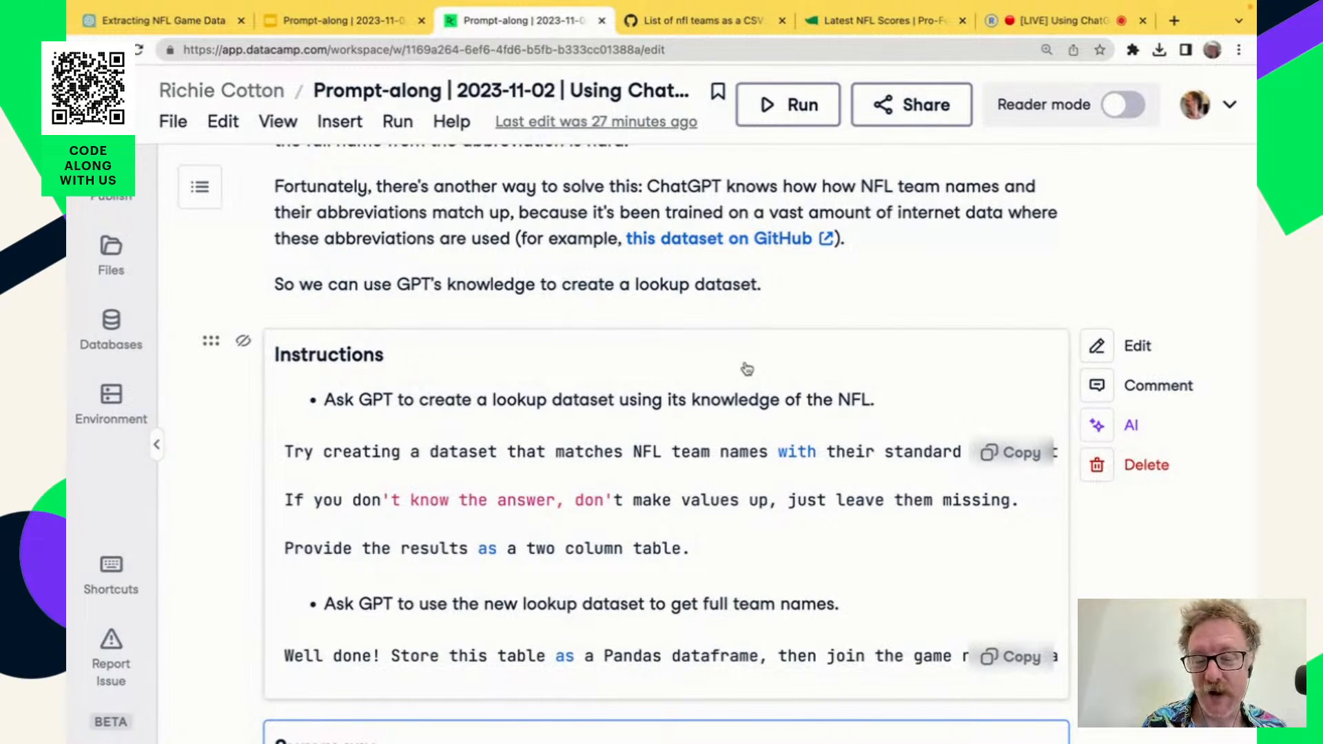
pyautogui.scroll(-1, 748, 369)
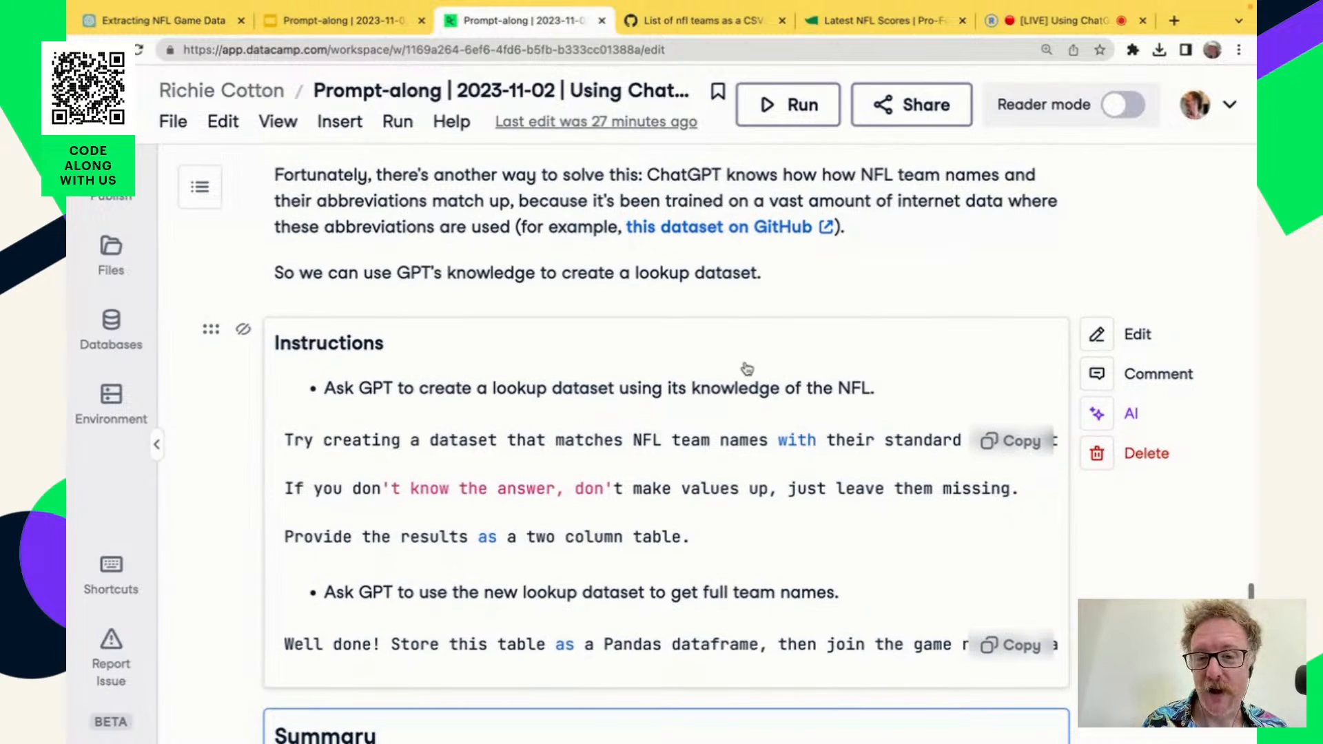
# Read on from the lookup dataset instructions through the Summary to the Bonus task on DALLE-3 image generation and its prompt formula.
pyautogui.scroll(-1, 748, 369)
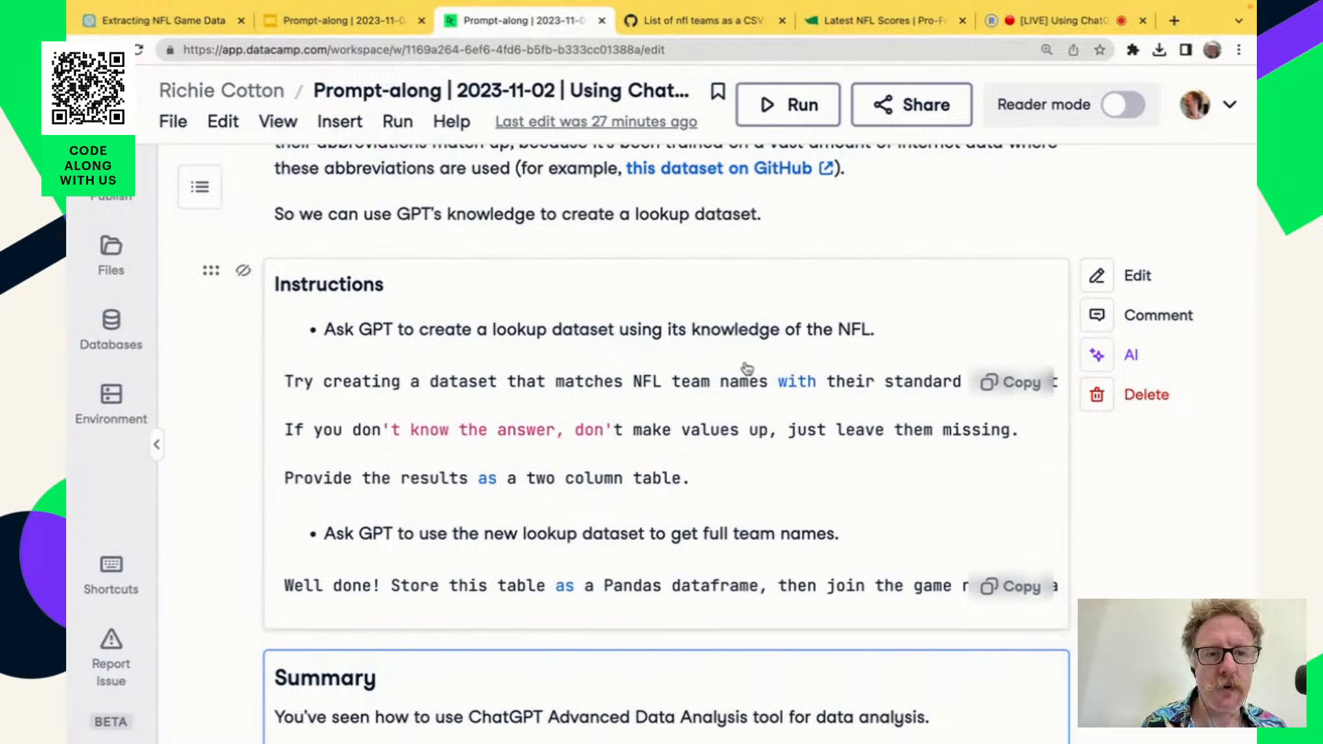
pyautogui.scroll(-5, 785, 486)
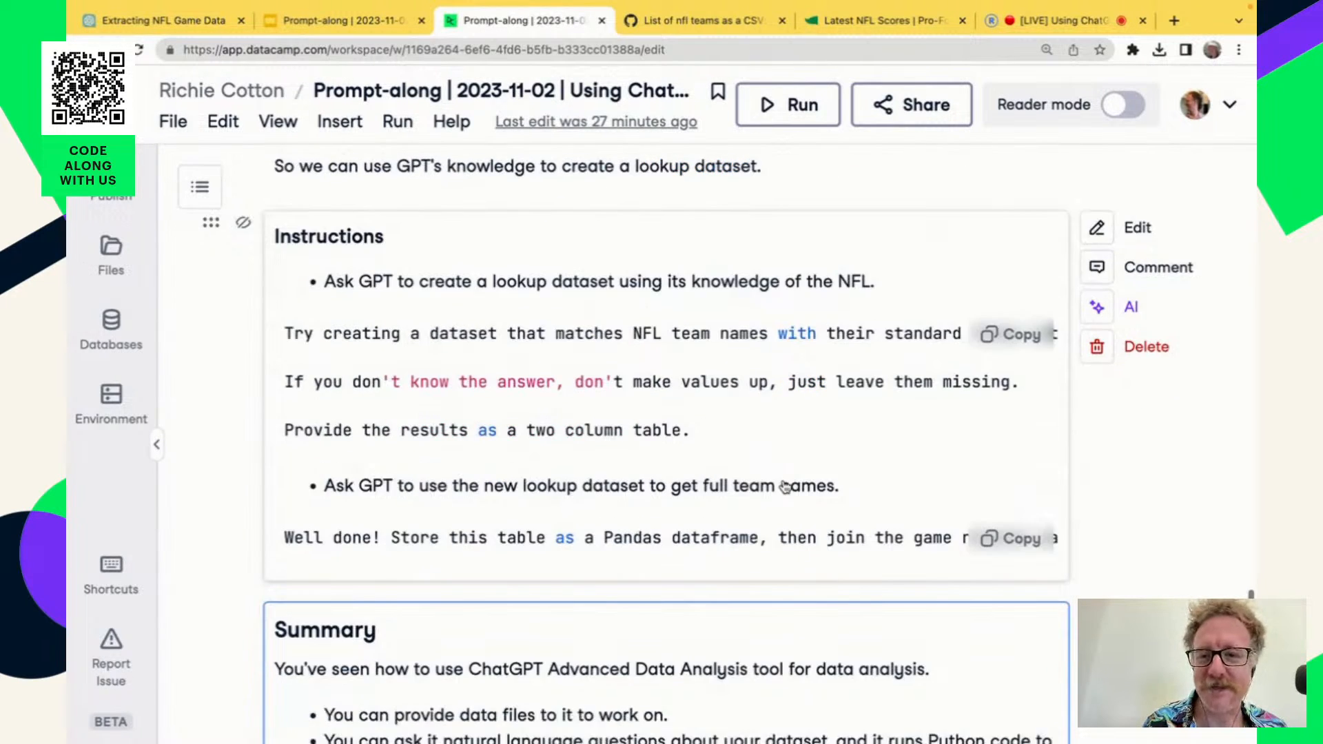
pyautogui.scroll(-15, 785, 487)
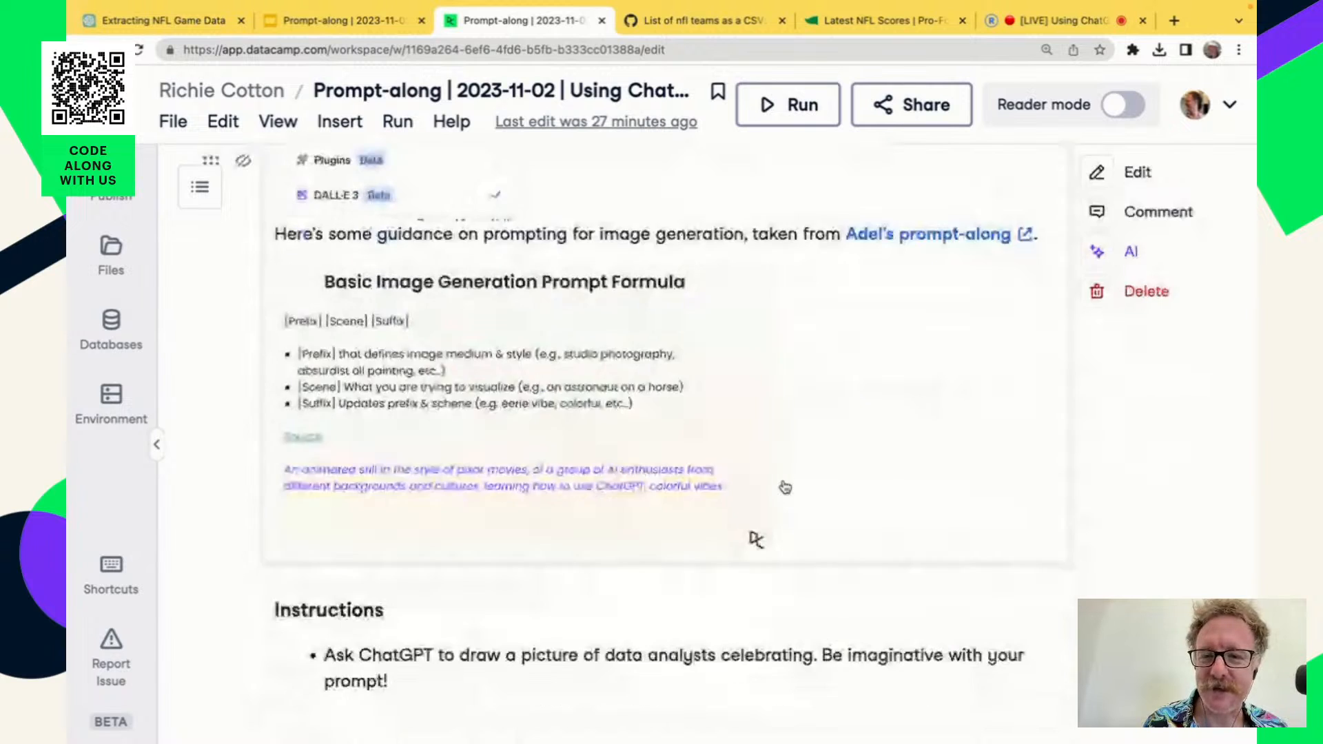
pyautogui.scroll(10, 786, 487)
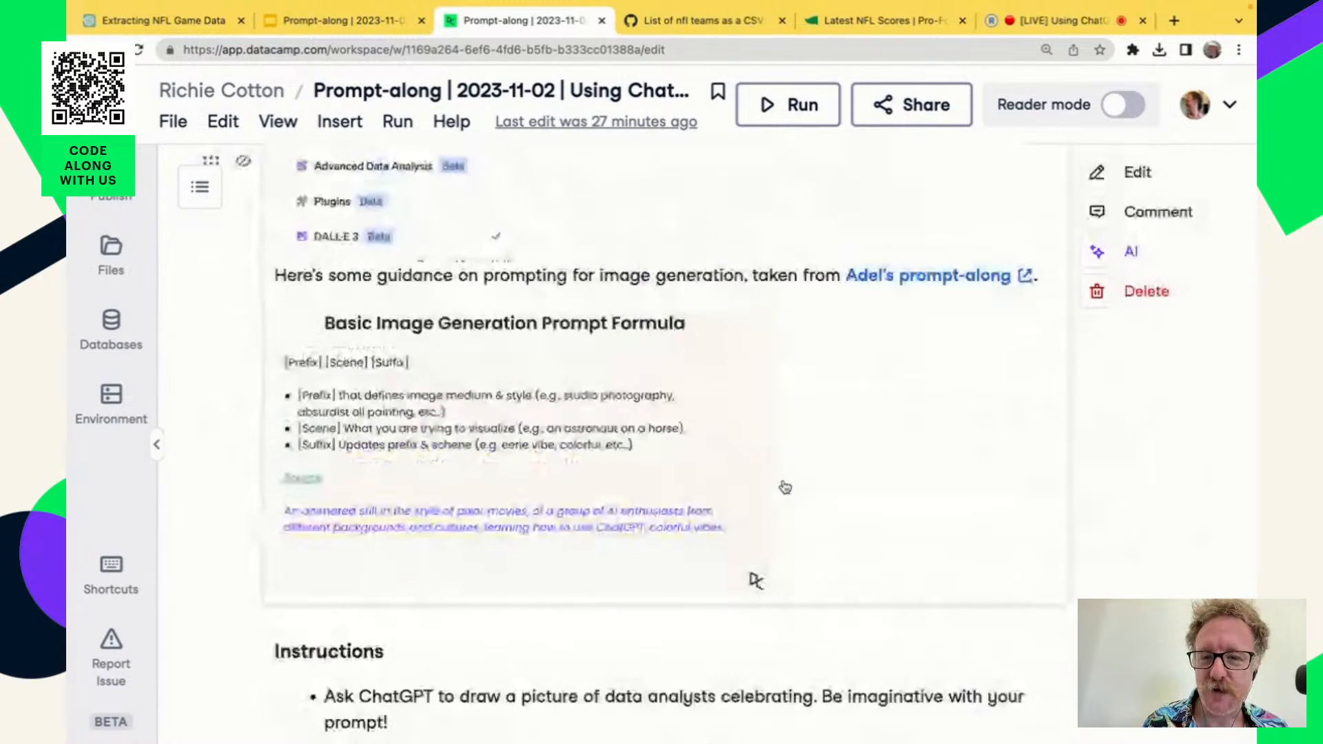
pyautogui.scroll(2, 785, 487)
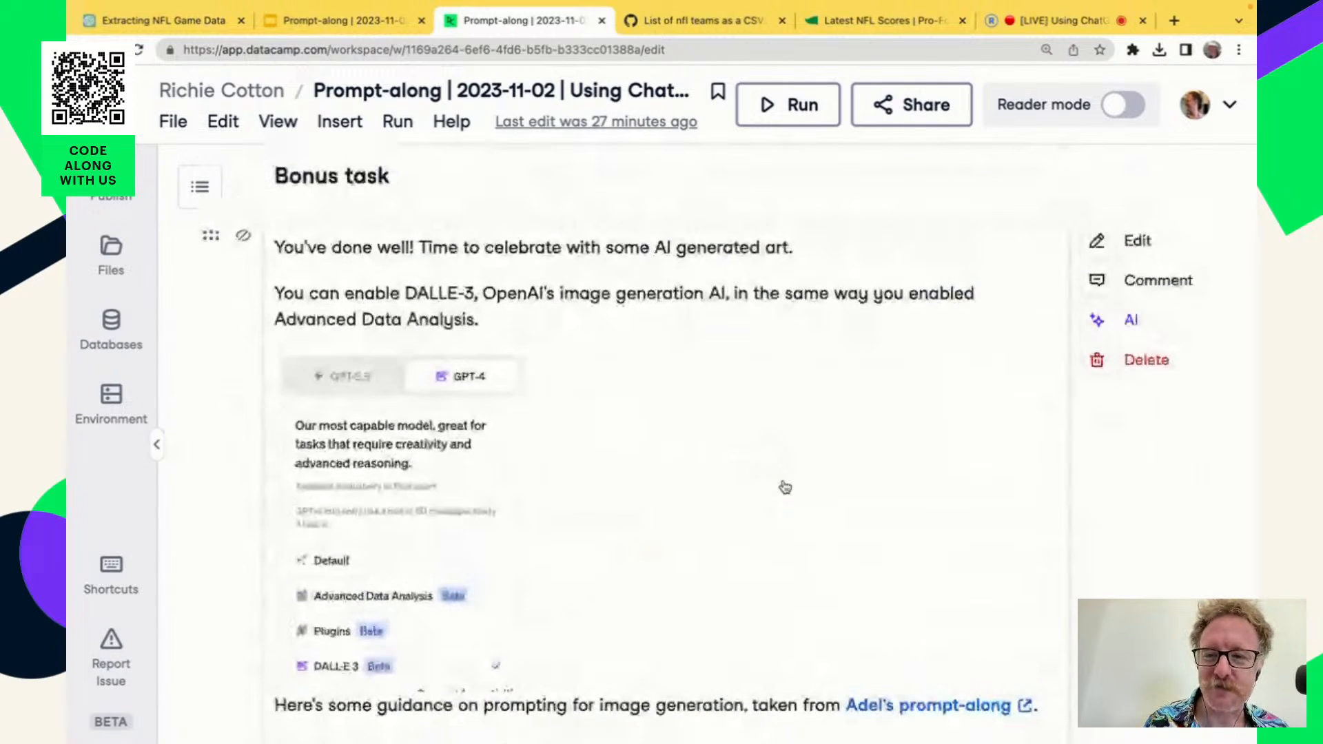
# Switch to ChatGPT and start a new GPT-4 chat with the DALL·E 3 mode enabled.
pyautogui.click(183, 25)
pyautogui.click(166, 98)
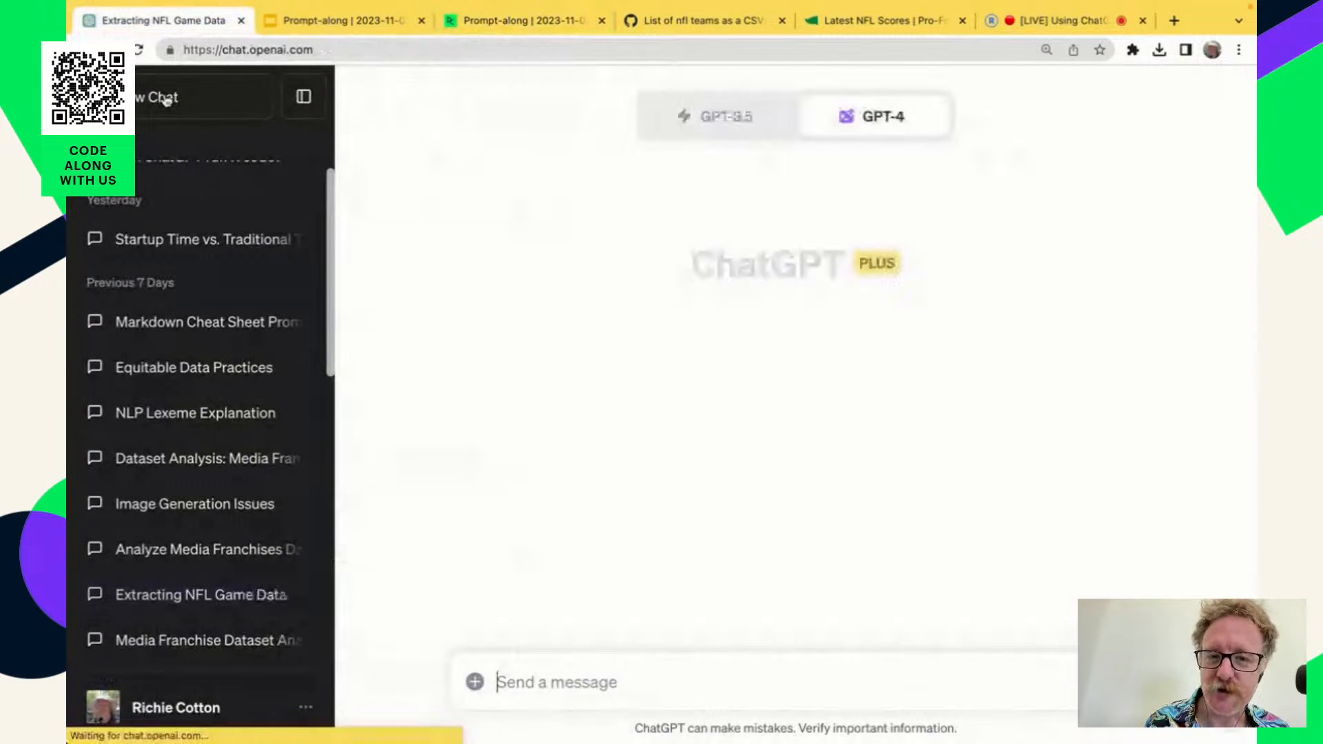
pyautogui.moveTo(852, 131)
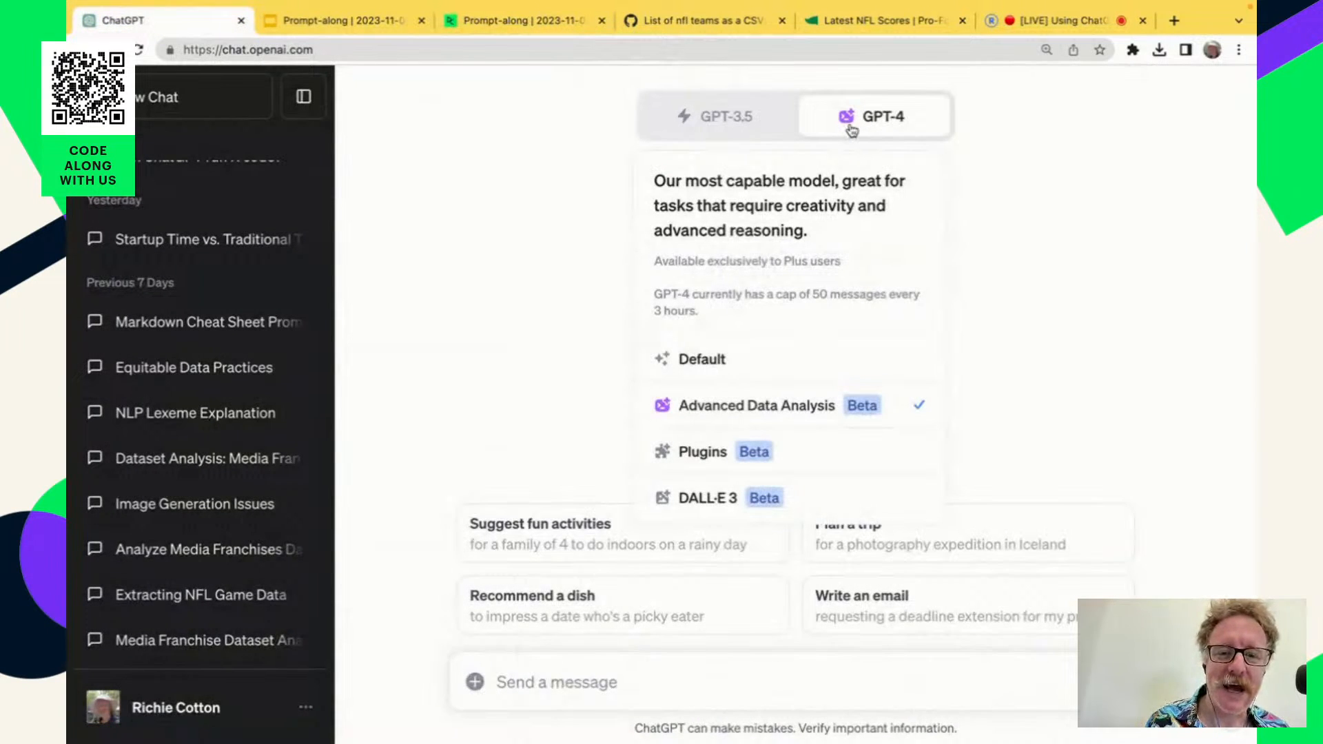
pyautogui.click(858, 511)
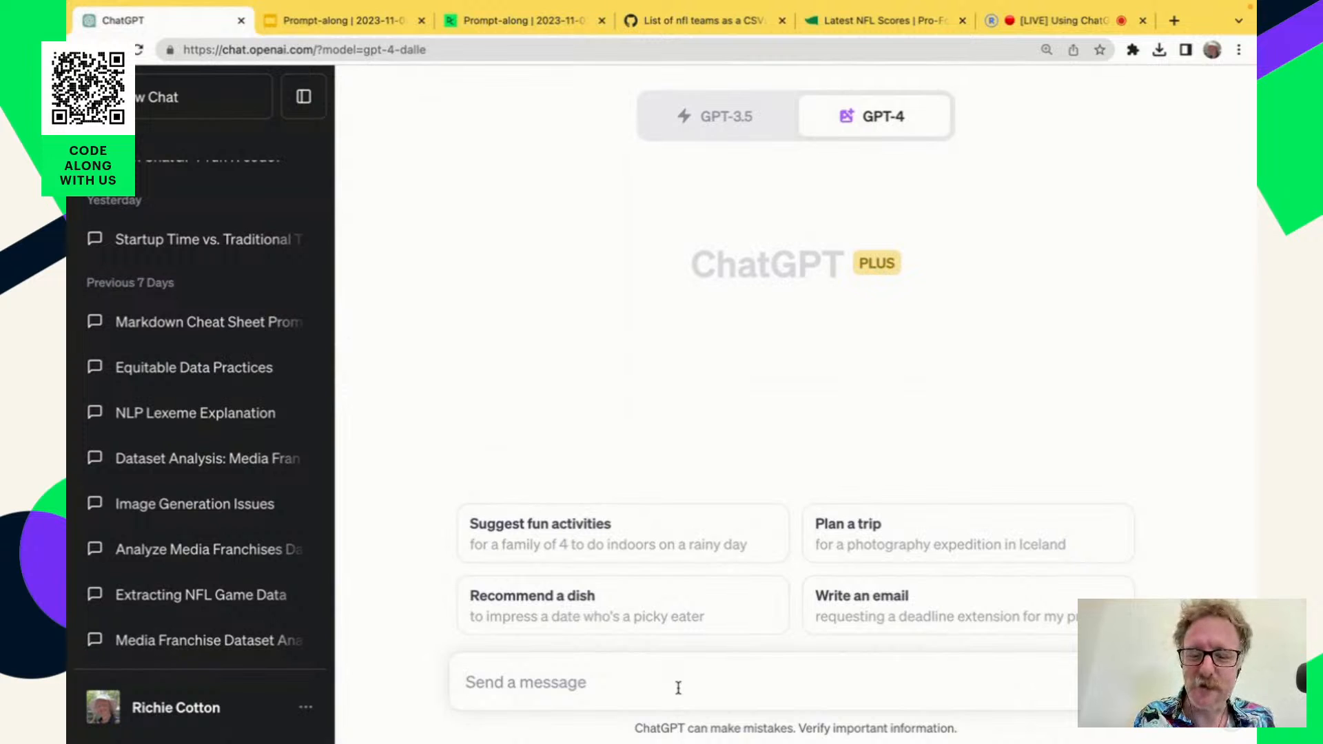
# Send the prompt "Please draw an image of data analysts celebrating".
pyautogui.write('Please draw')
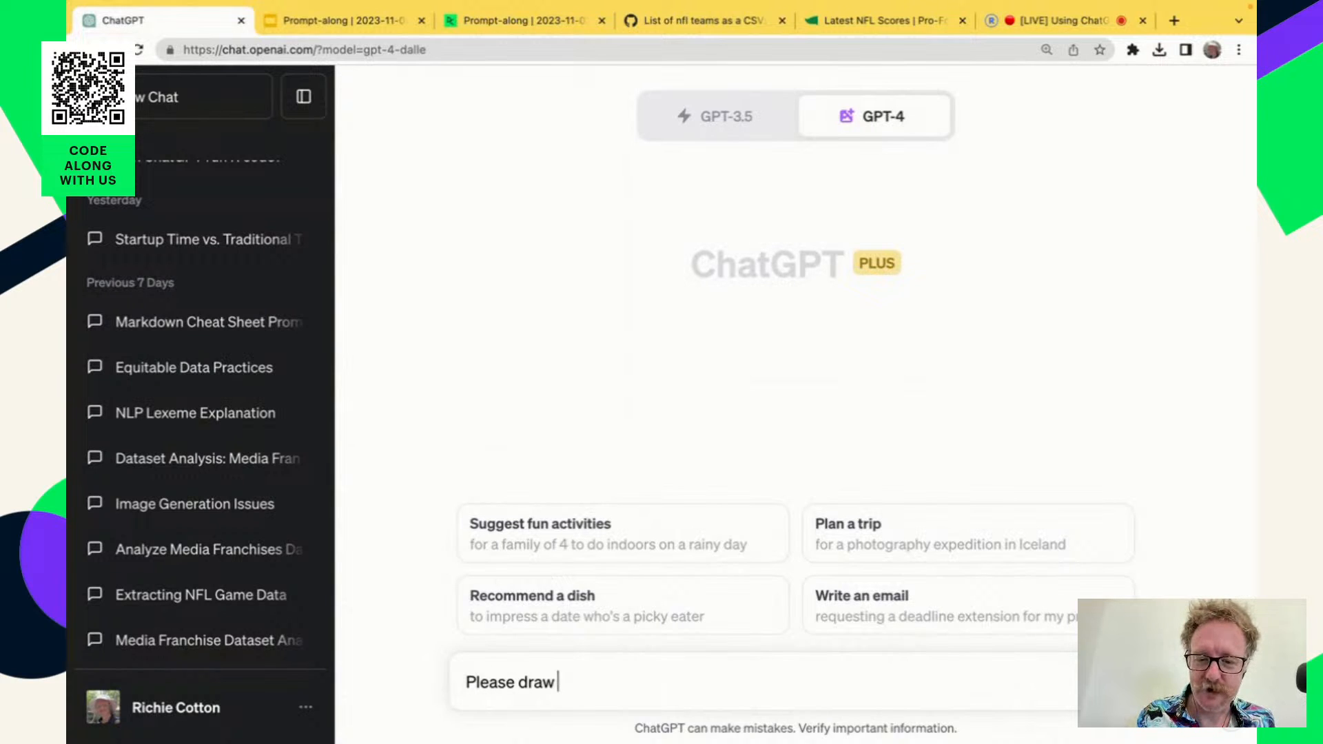
pyautogui.write(' an ')
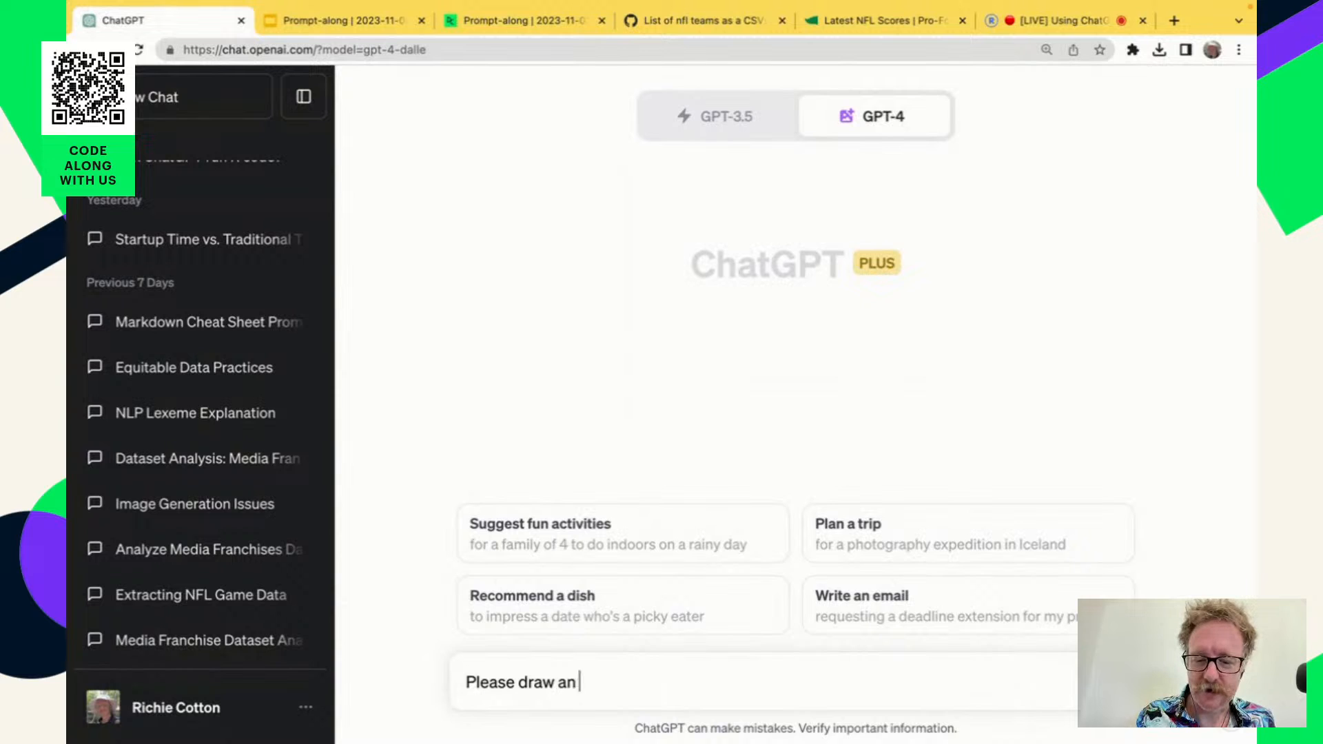
pyautogui.write('image of dta a')
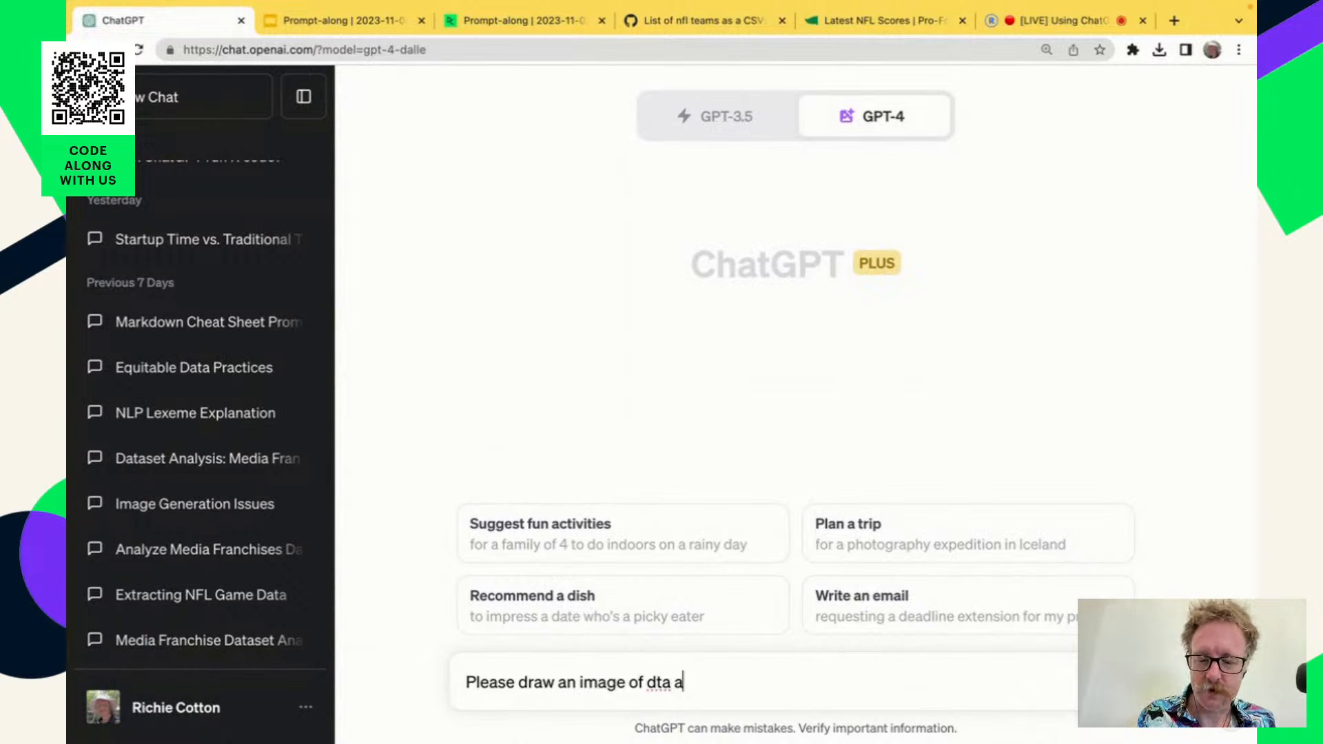
pyautogui.write('nalysts celebr')
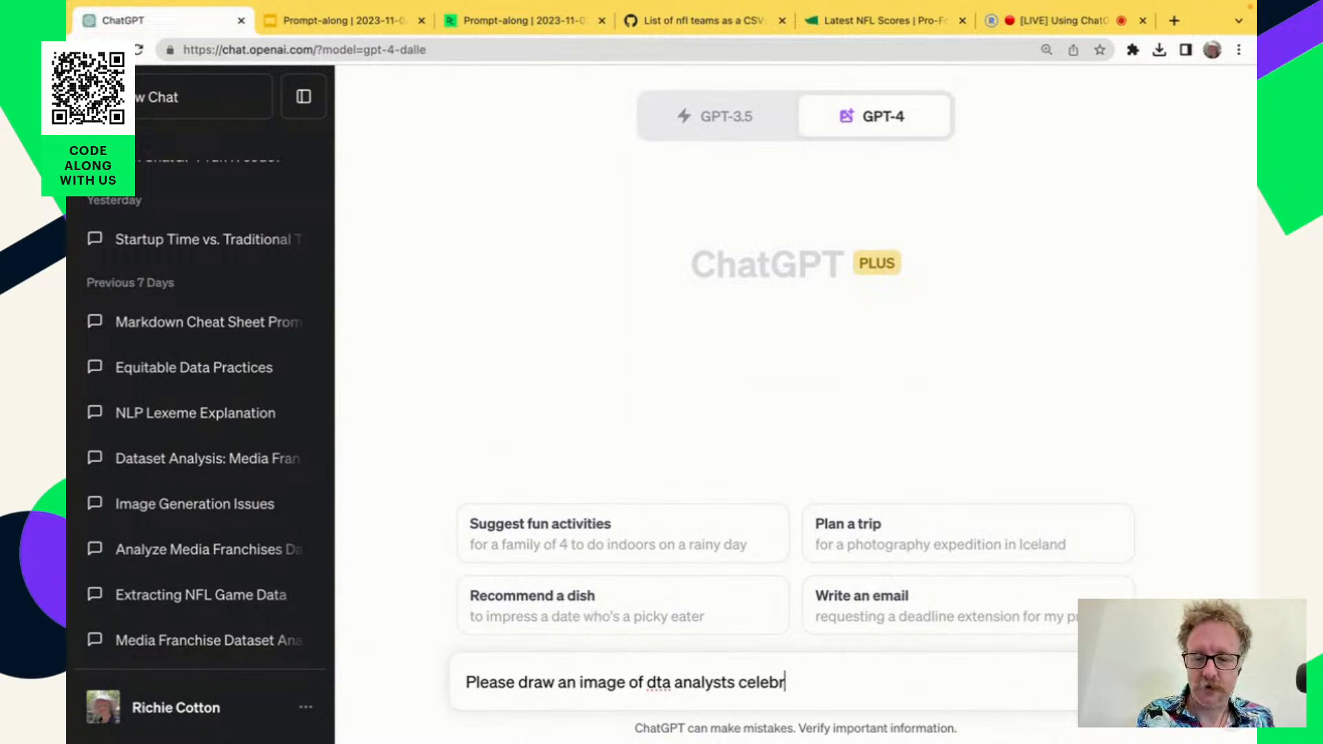
pyautogui.write('ating')
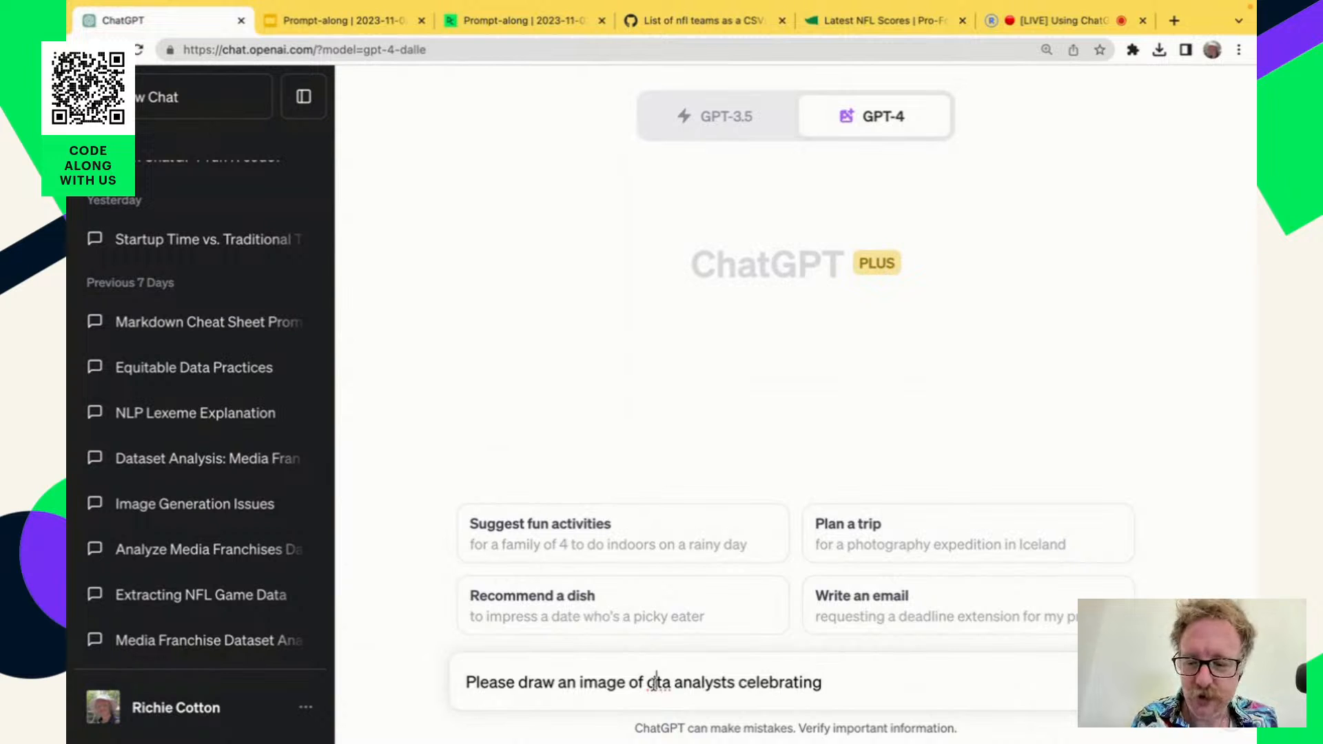
pyautogui.write('a')
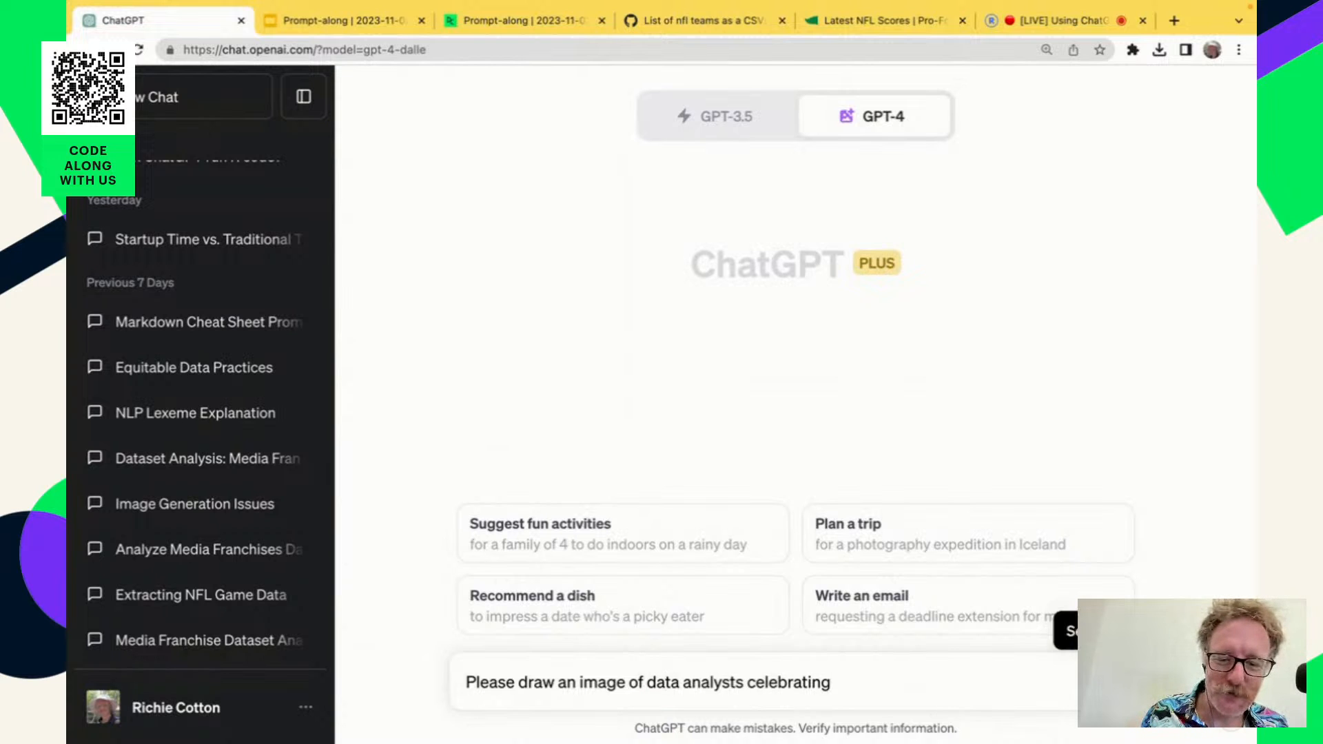
pyautogui.press('Return')
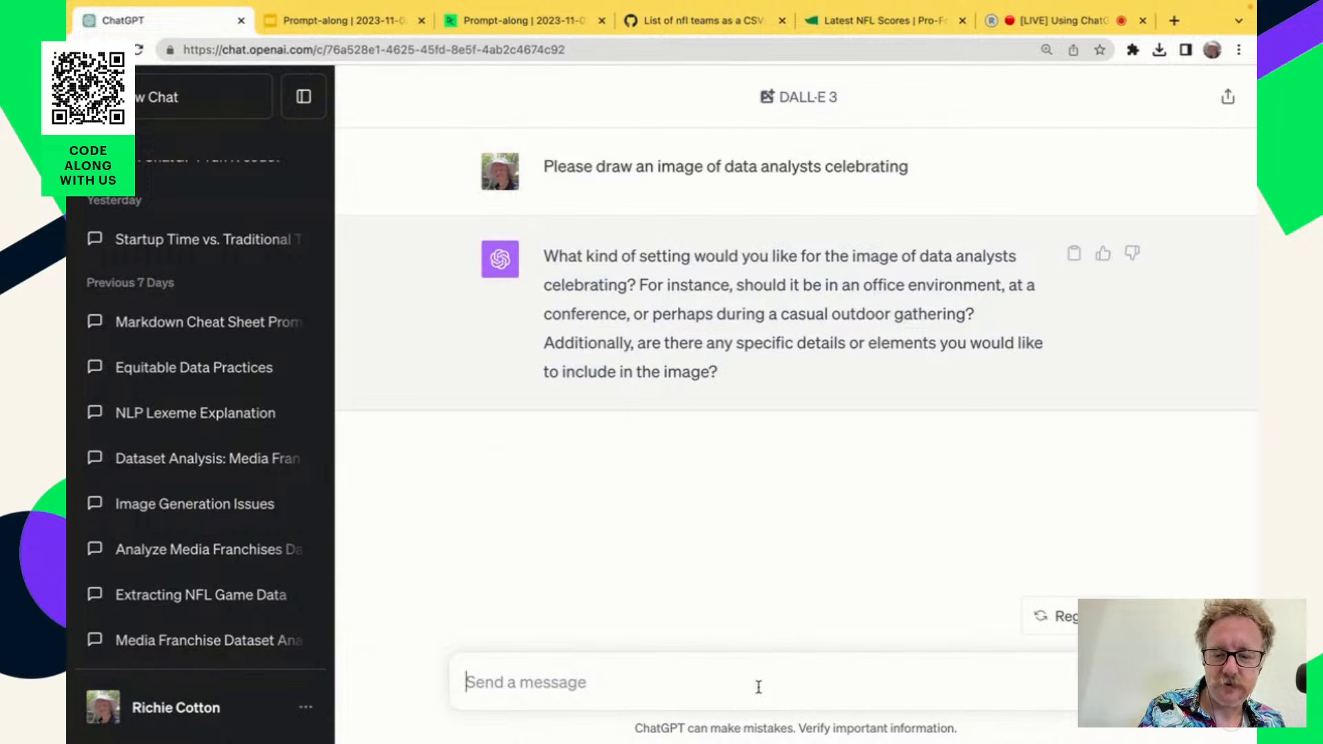
# Answer the setting question with "Use your imaginations" and review the generated images with their descriptions.
pyautogui.write('Use your imagin')
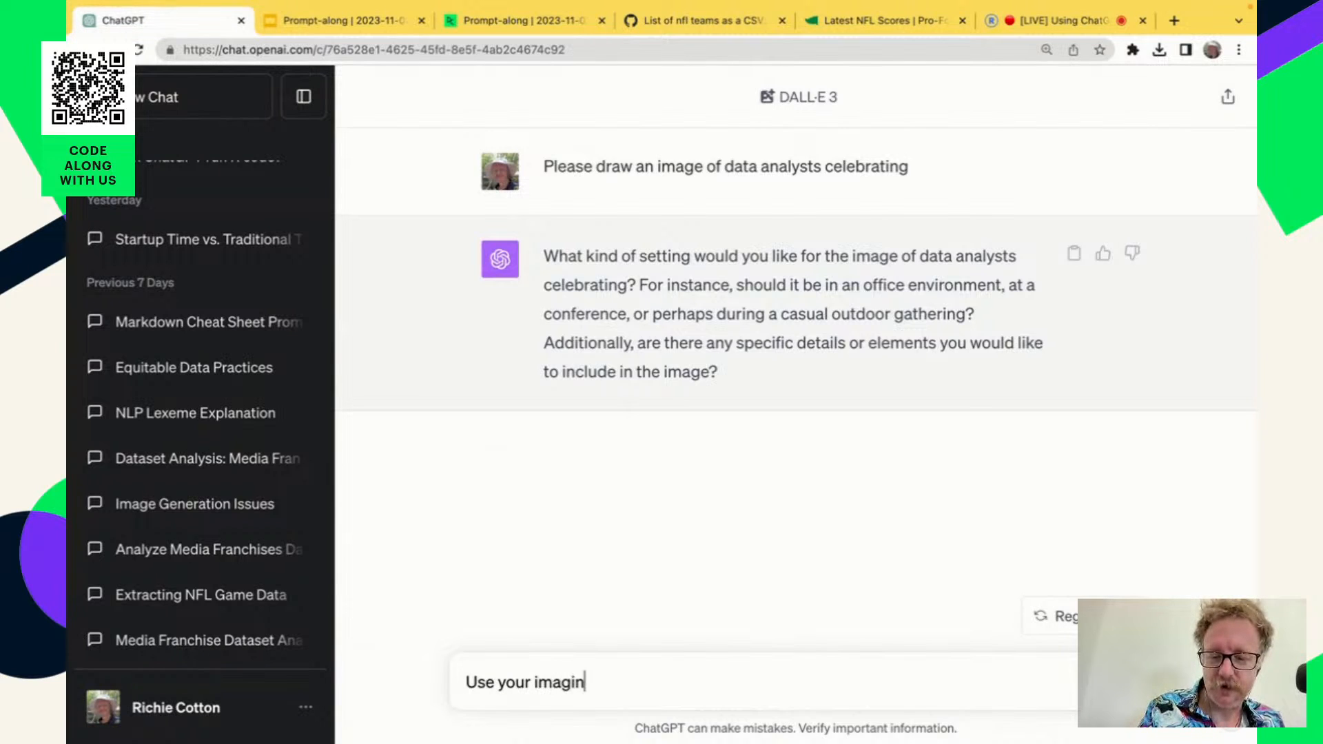
pyautogui.write('ations')
pyautogui.press('Return')
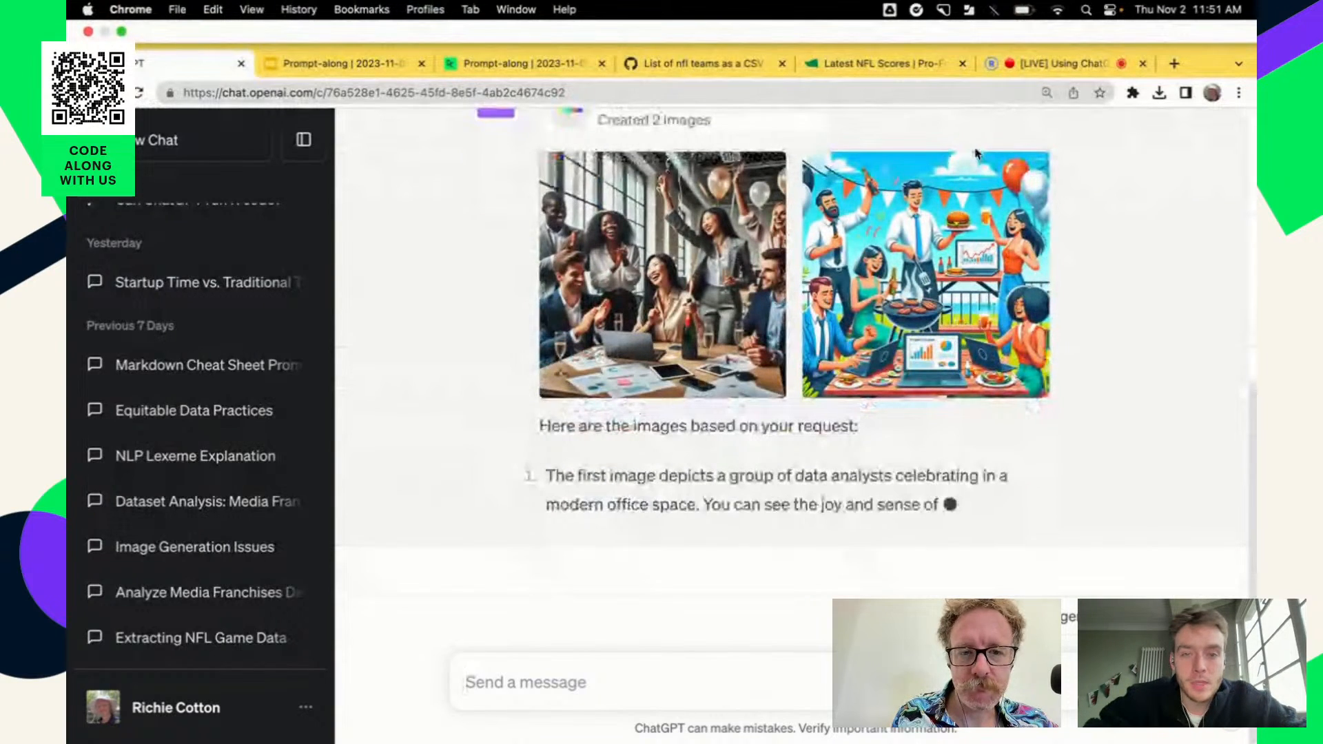
pyautogui.scroll(3, 1107, 410)
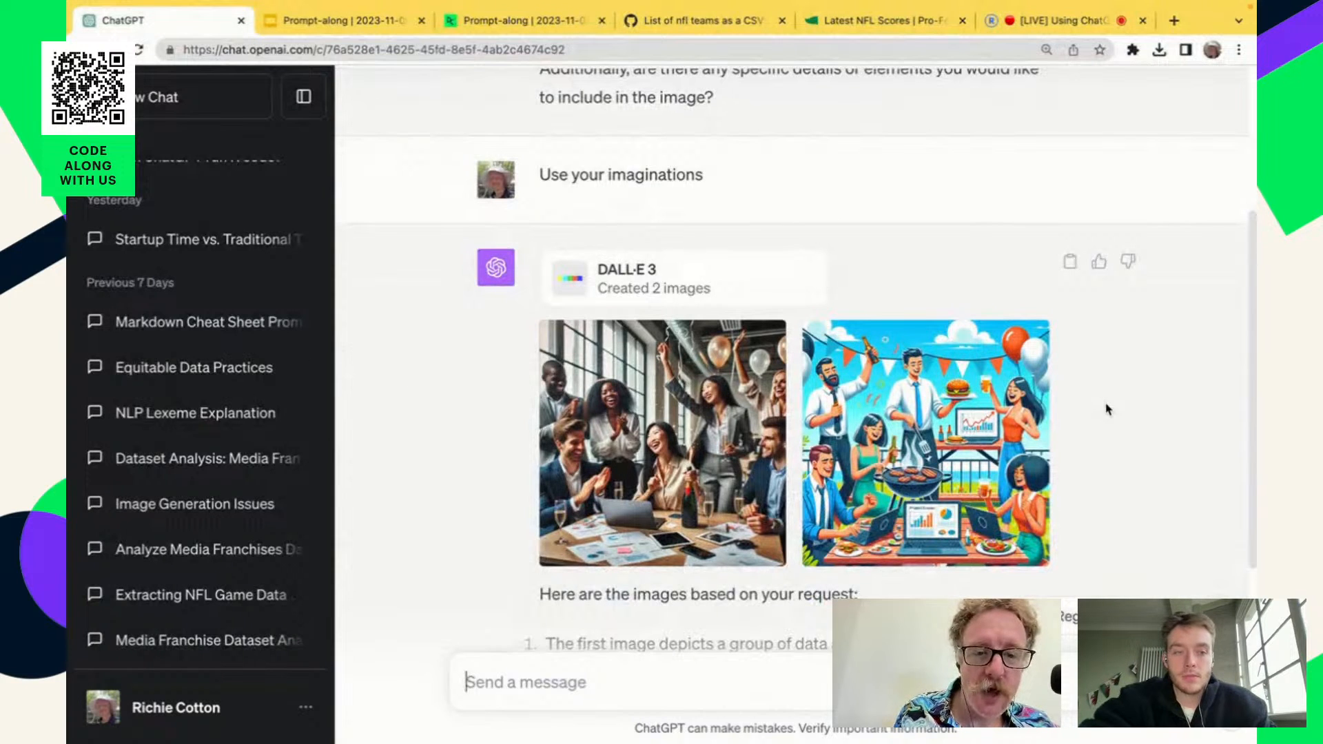
pyautogui.scroll(-1, 1108, 409)
pyautogui.scroll(-2, 1108, 409)
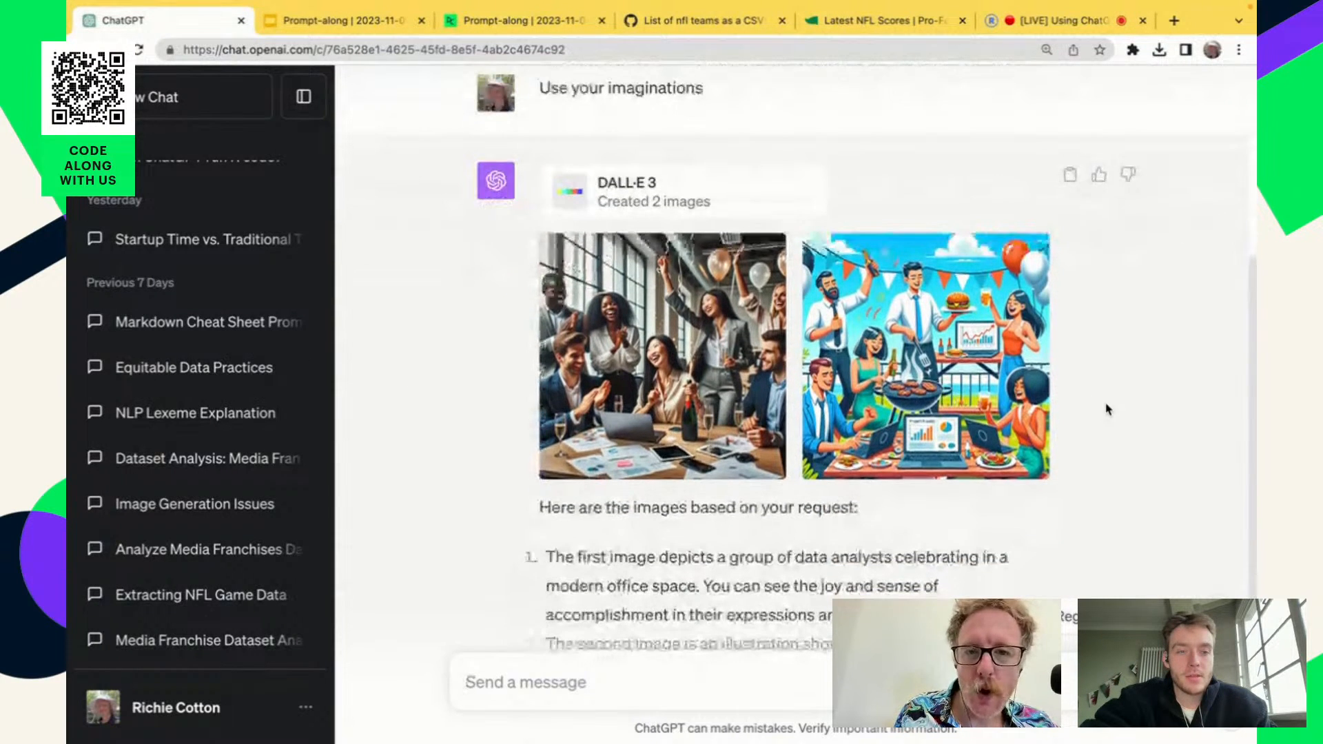
# Open the Advanced Data Analysis help article linked in the DataCamp notebook's Introduction and read through its supported document types and upload limits.
pyautogui.click(538, 21)
pyautogui.scroll(10, 727, 337)
pyautogui.scroll(10, 727, 335)
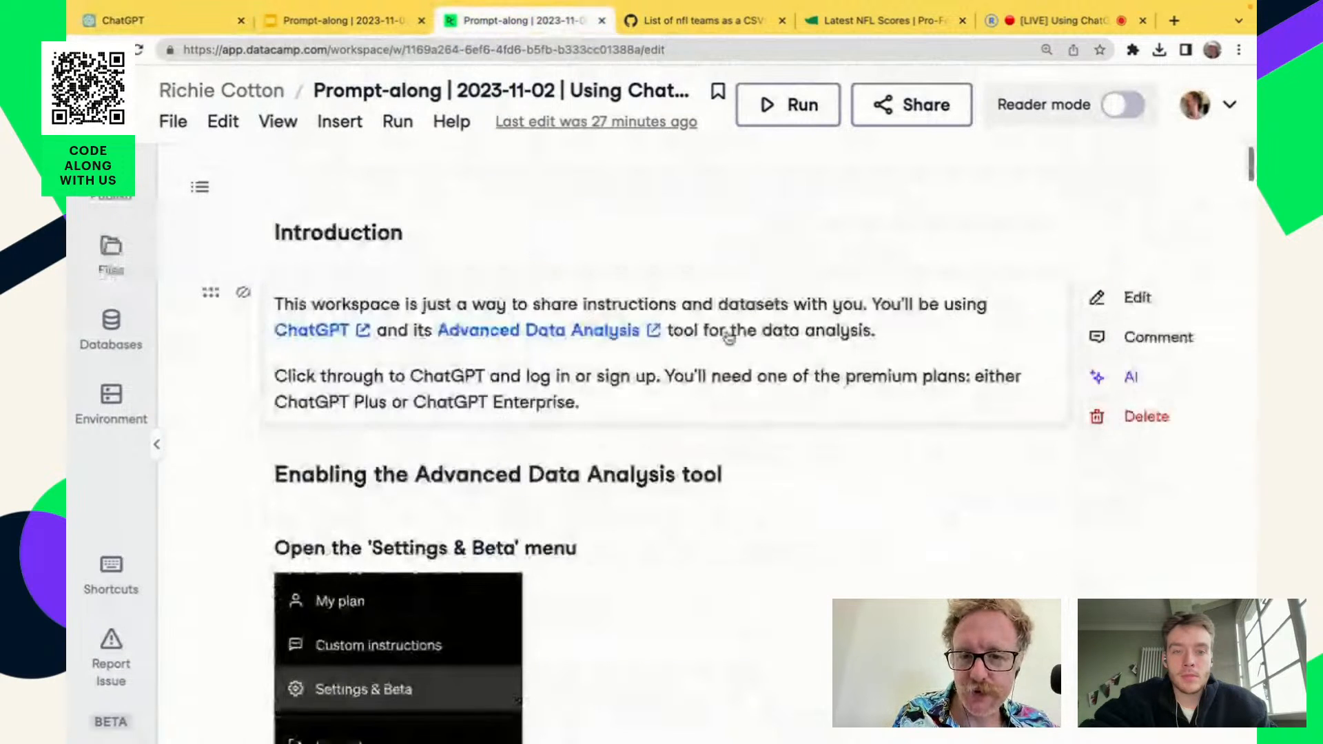
pyautogui.click(599, 337)
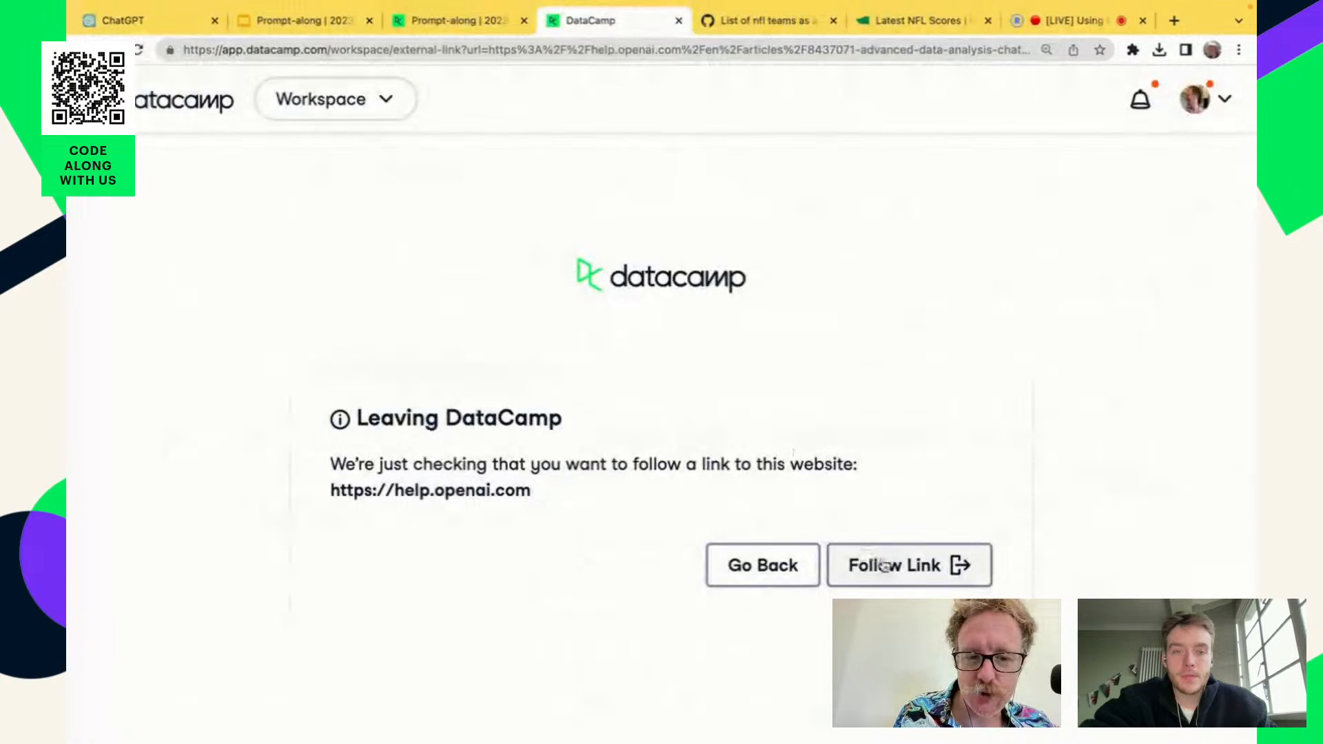
pyautogui.click(879, 564)
pyautogui.scroll(-1, 712, 514)
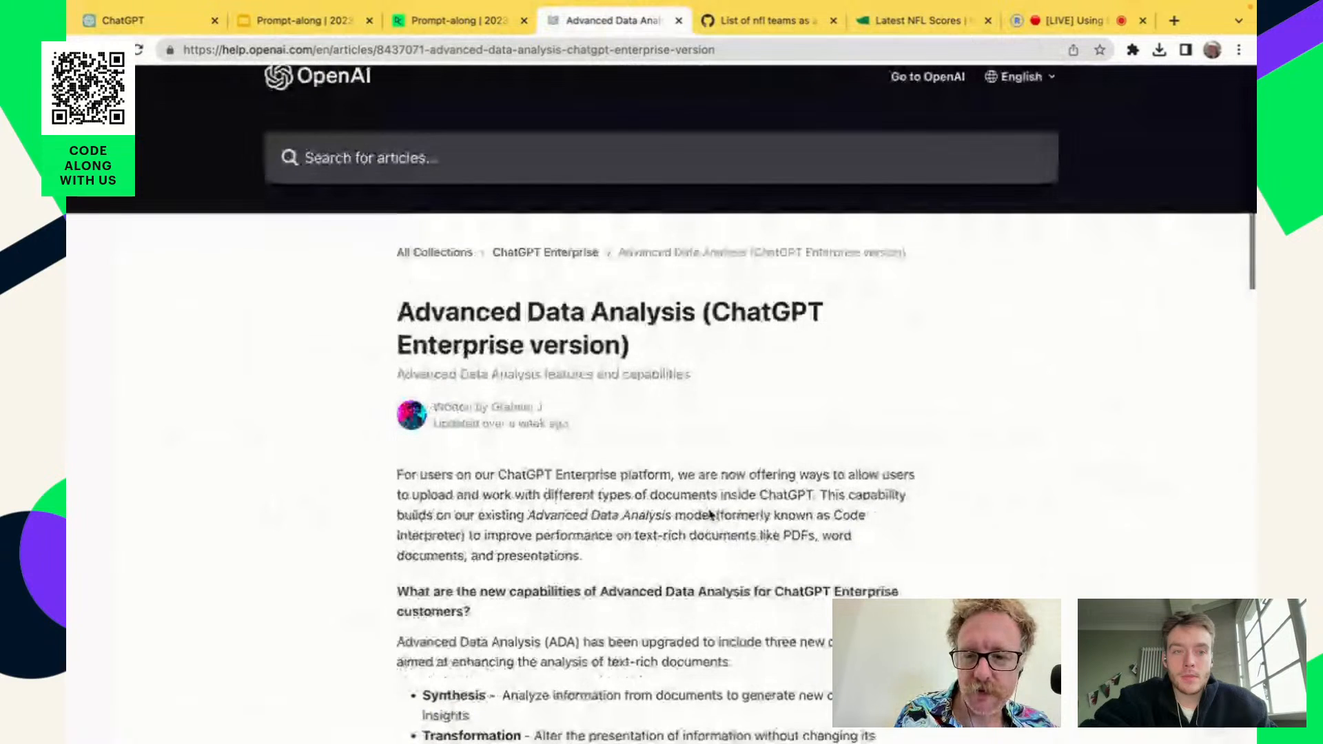
pyautogui.scroll(-8, 710, 514)
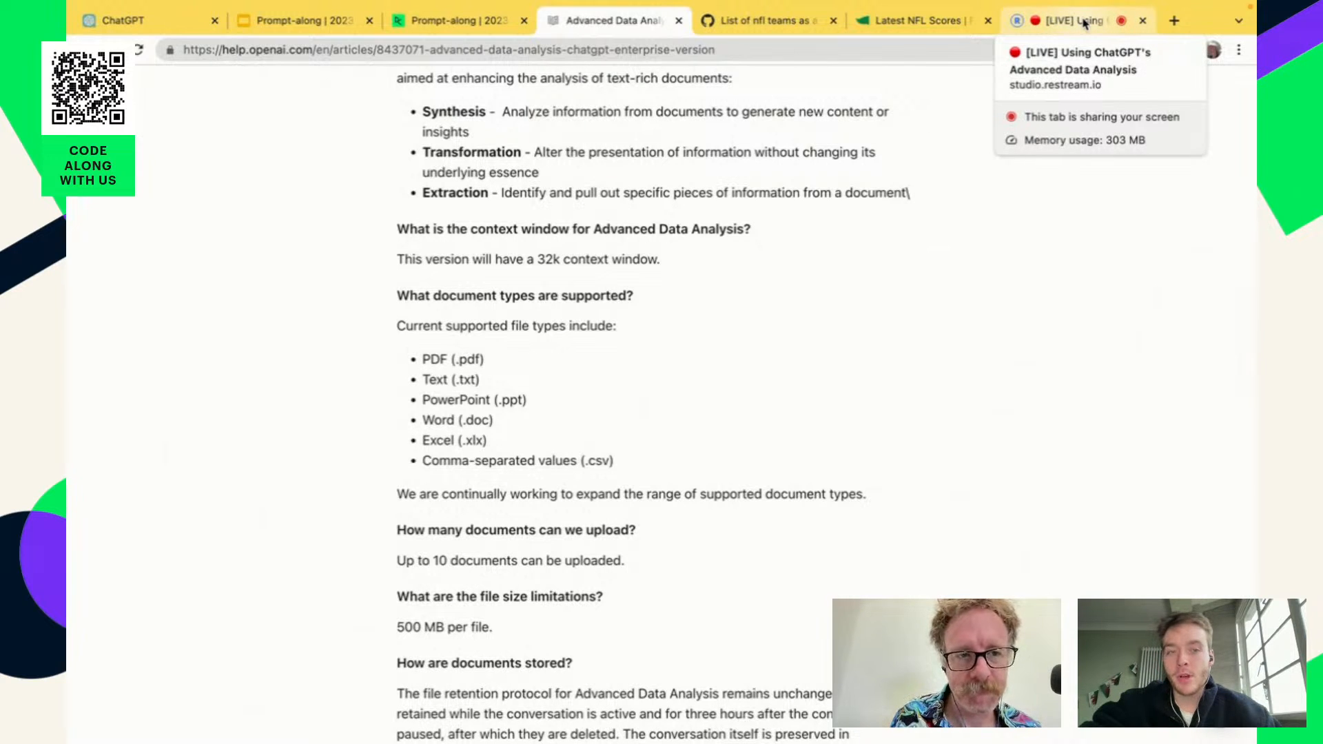
# Switch to the Restream studio page of the live session.
pyautogui.click(1031, 22)
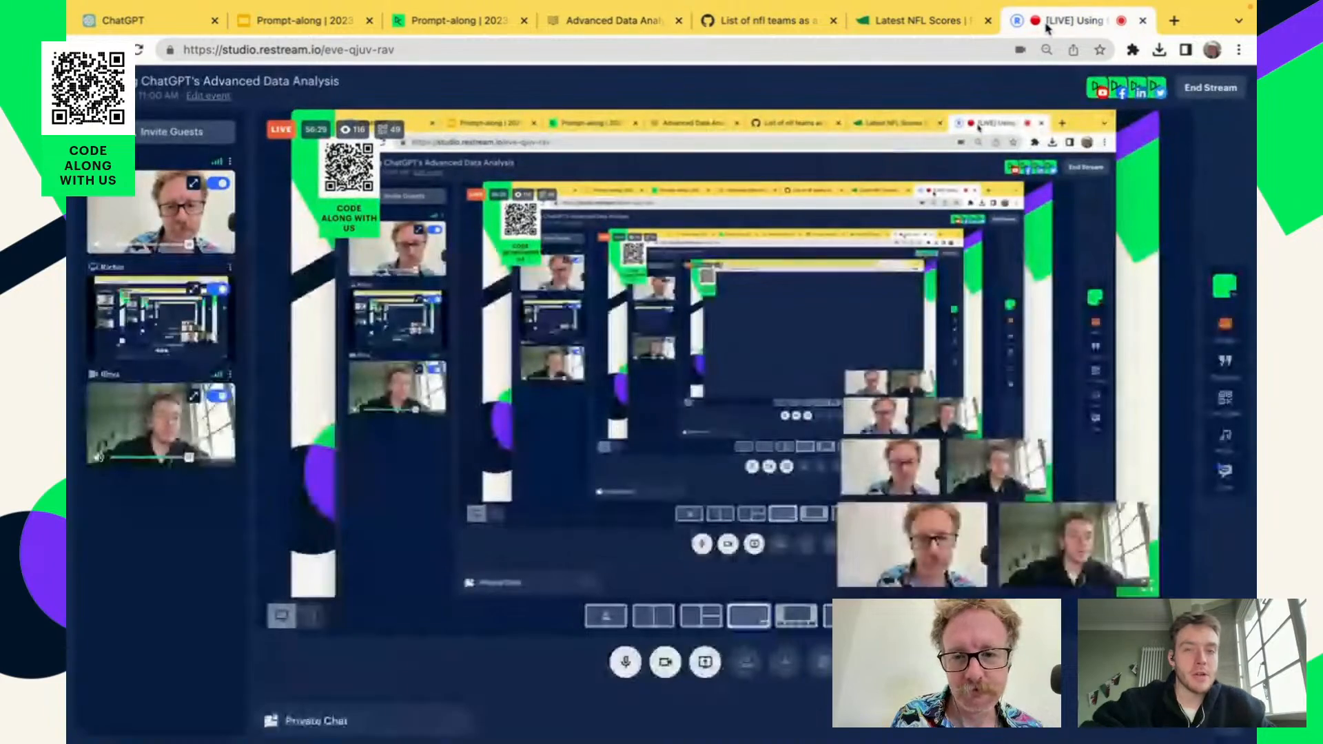